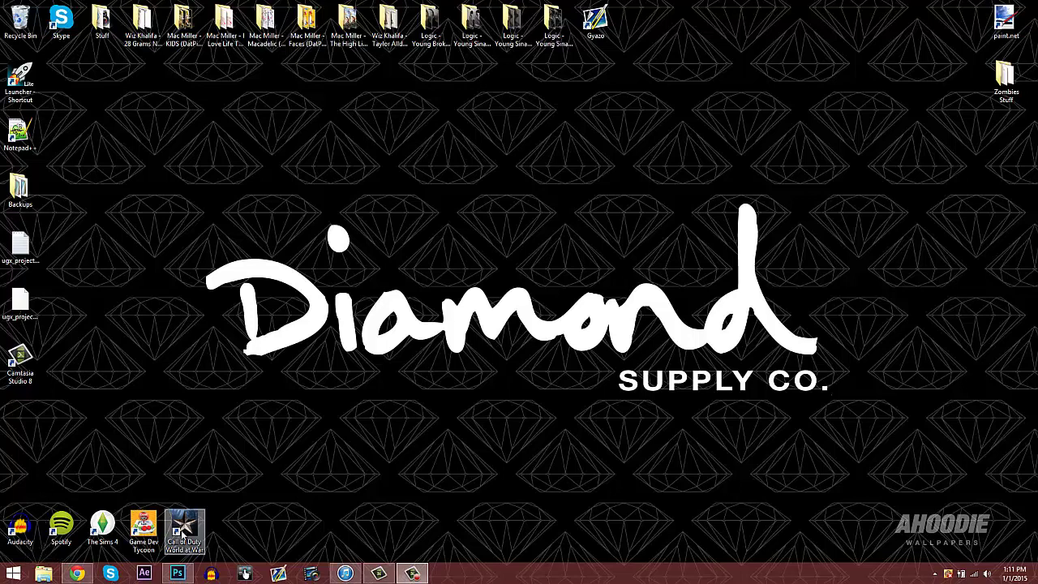
right_click(182, 528)
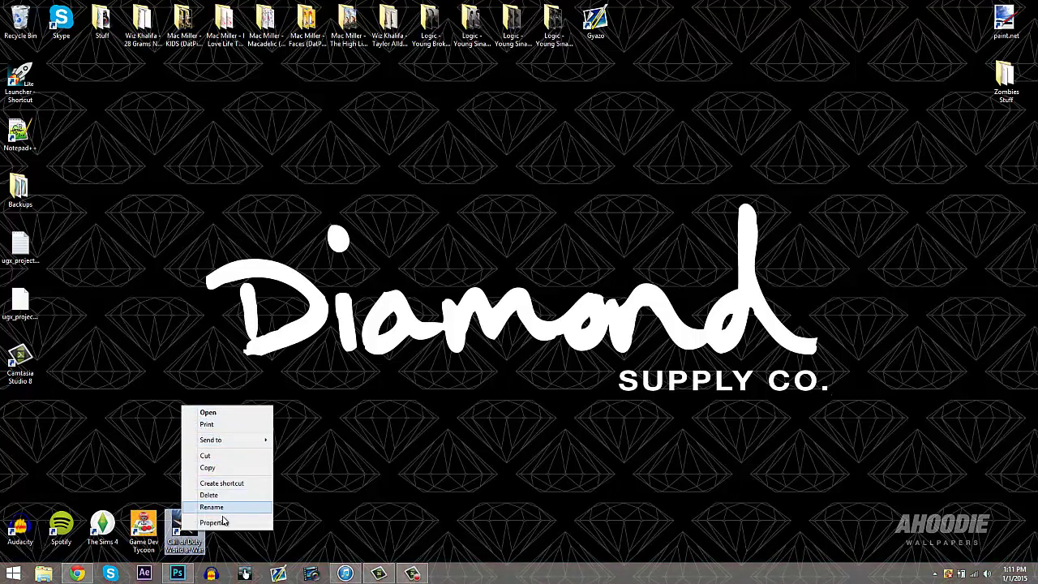
click(328, 472)
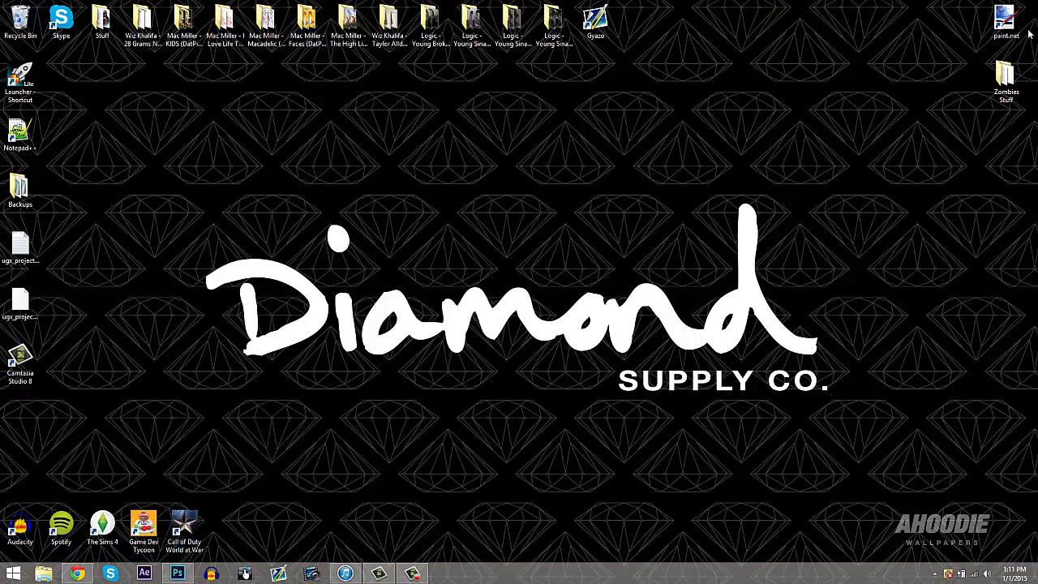
Search the computer for "steam", launch Steam, and show Call of Duty: World at War in the game library
mouse_move(1034, 16)
click(1021, 98)
text(stea)
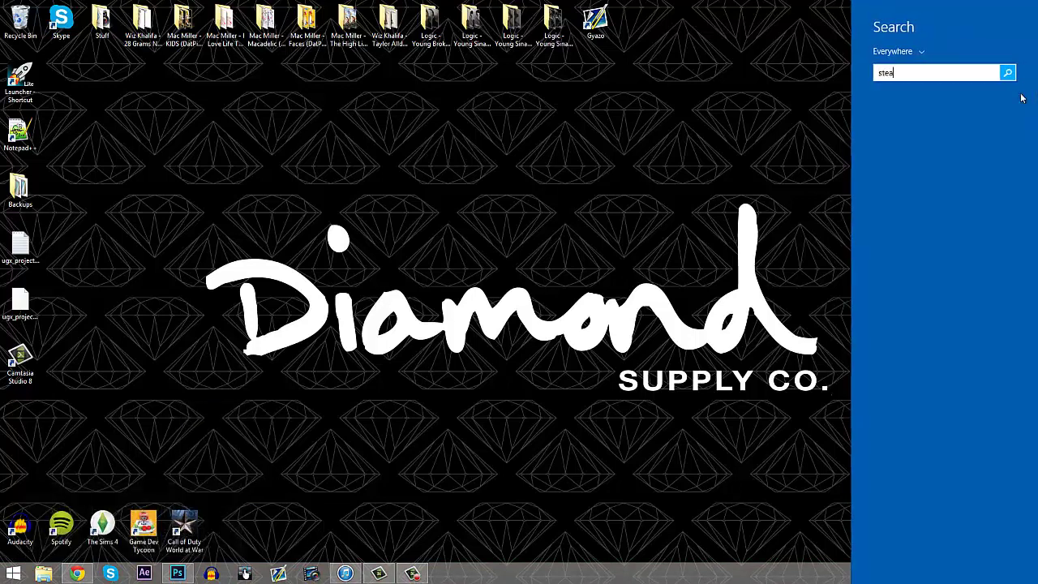
text(m)
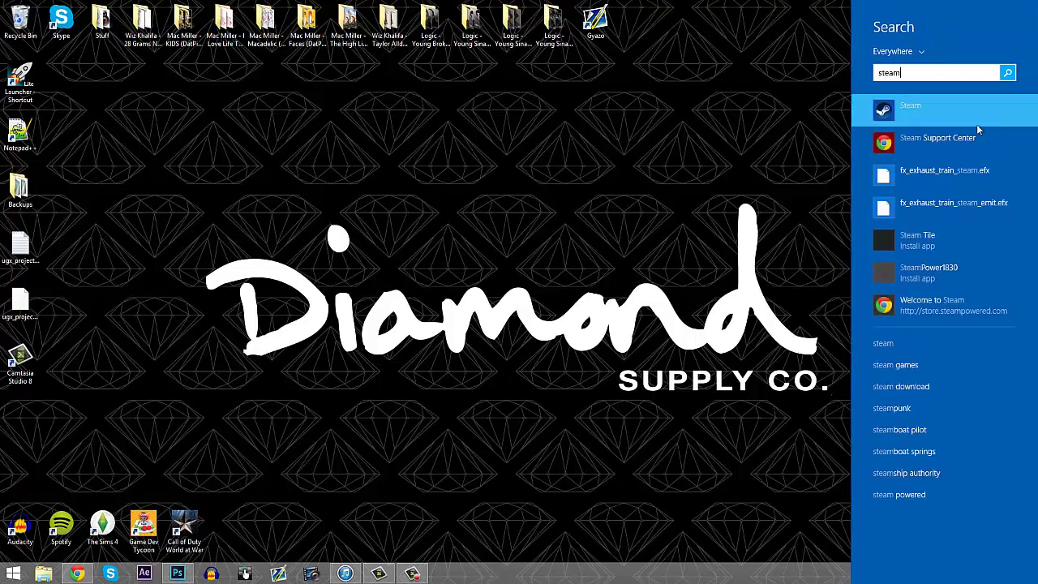
click(963, 113)
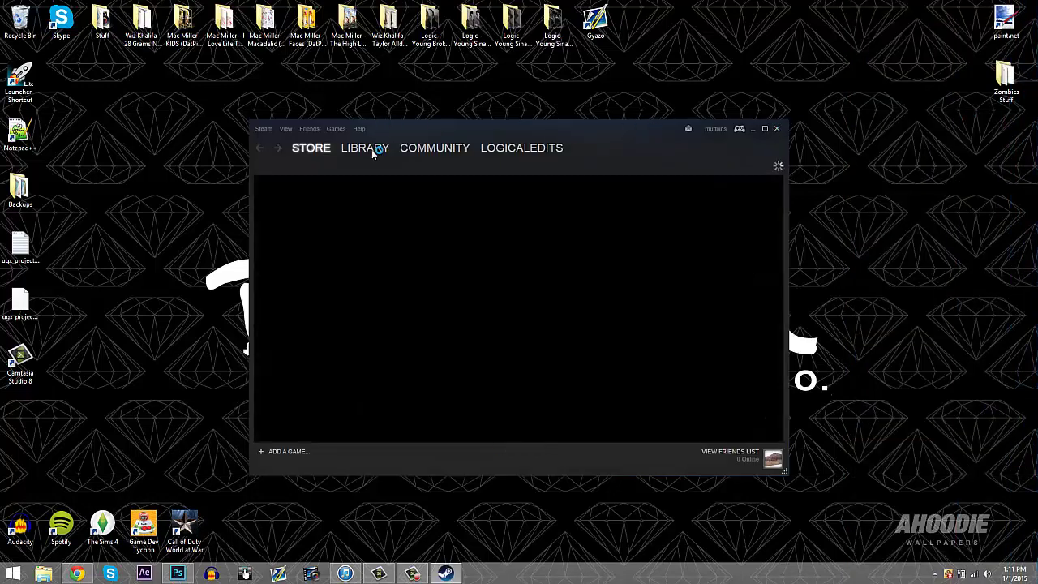
click(366, 150)
click(316, 261)
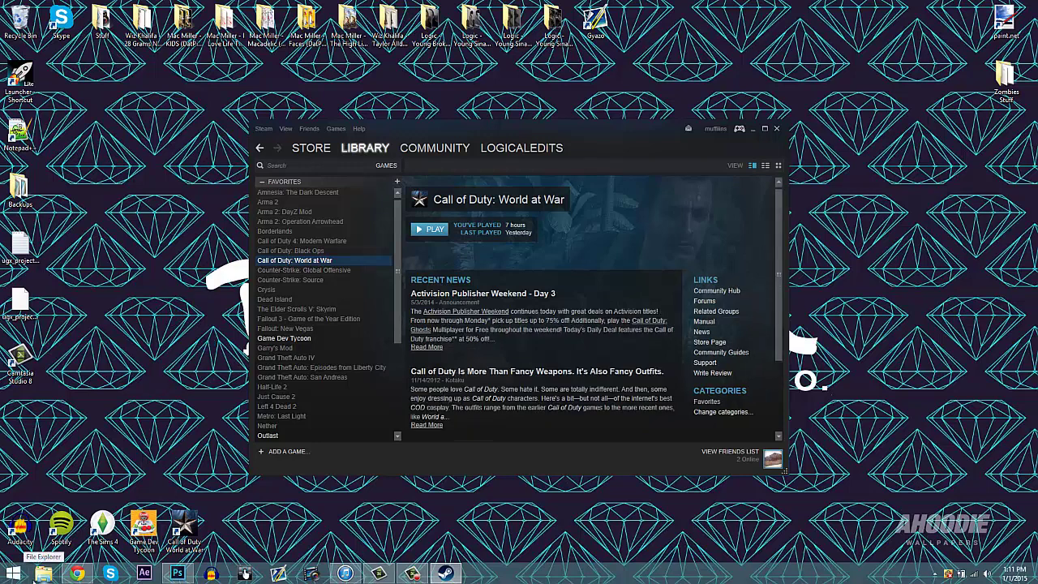
Browse to the Program Files (x86) folder on Local Disk (C:) in File Explorer and locate the Steam folder
click(43, 573)
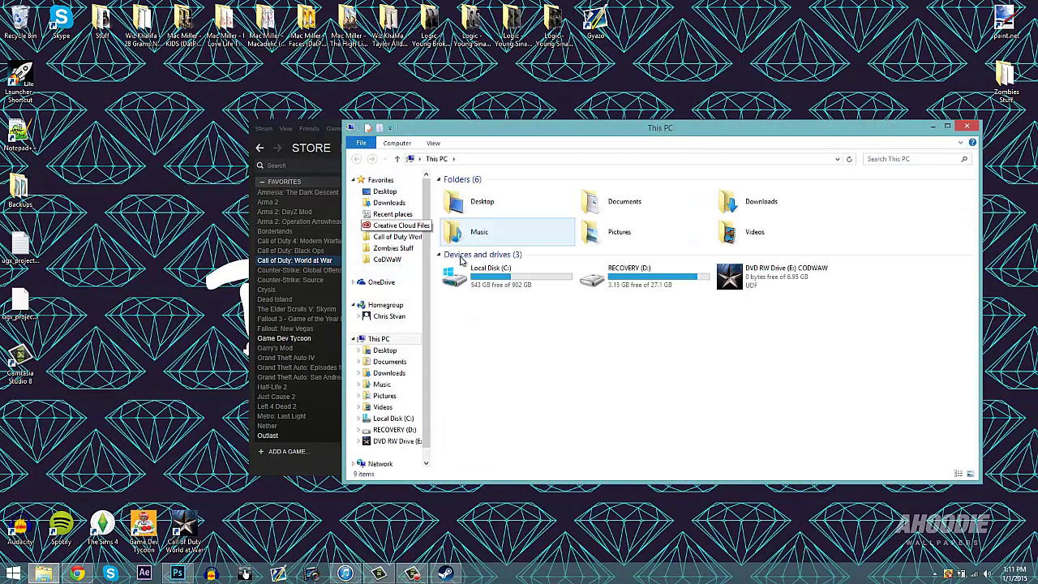
double_click(481, 280)
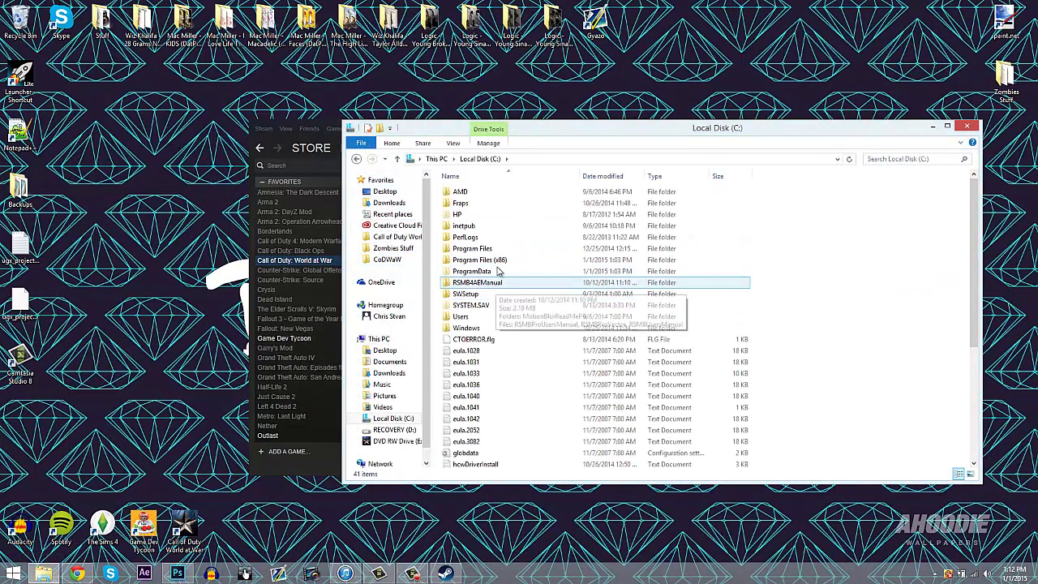
double_click(472, 263)
scroll(485, 297, down, 6)
scroll(485, 298, down, 5)
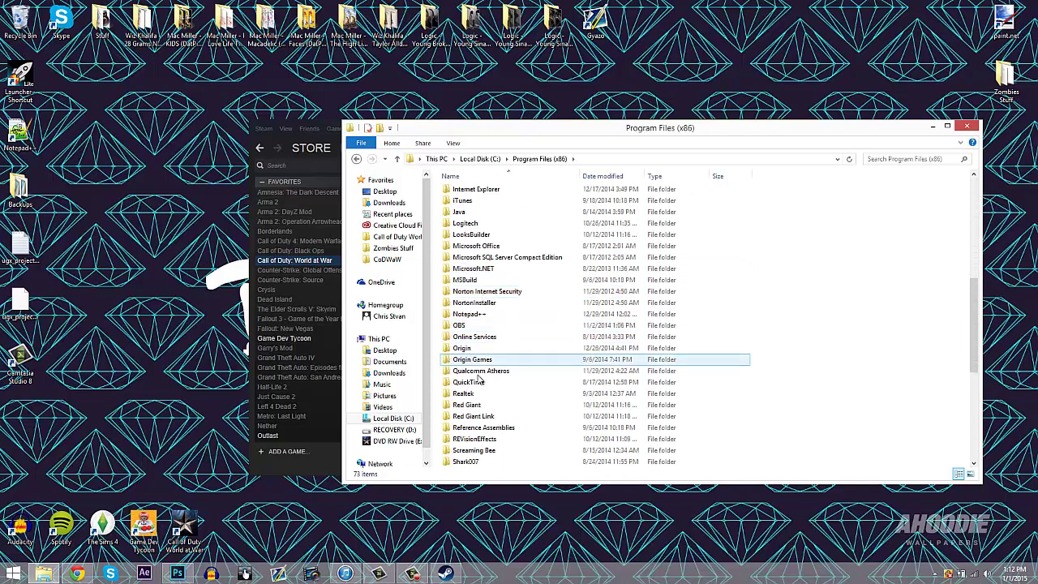
scroll(479, 423, down, 1)
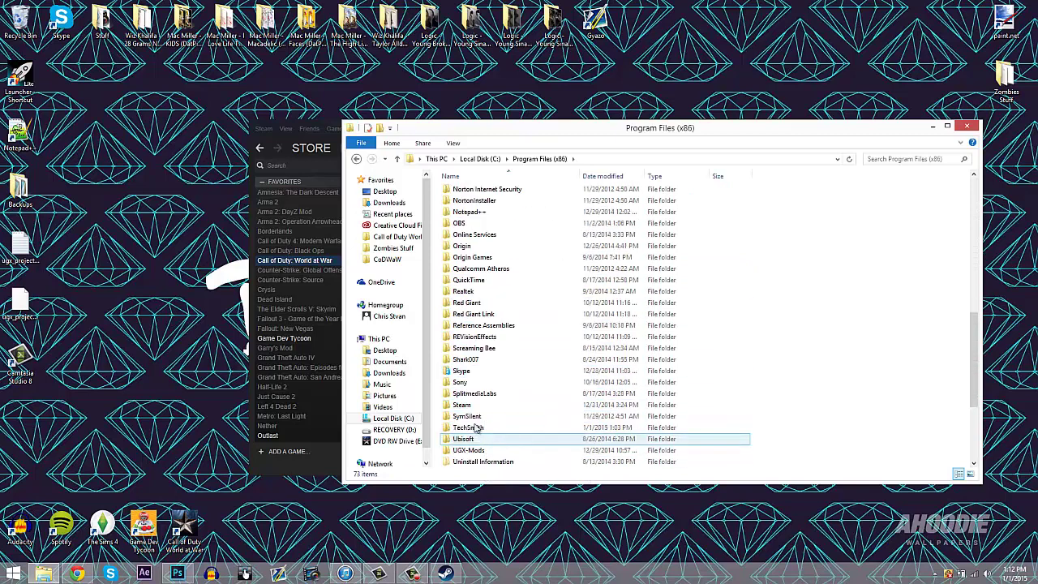
Open the Steam\SteamApps\common\Call of Duty World at War folder and look through the game's root files
double_click(477, 407)
double_click(483, 407)
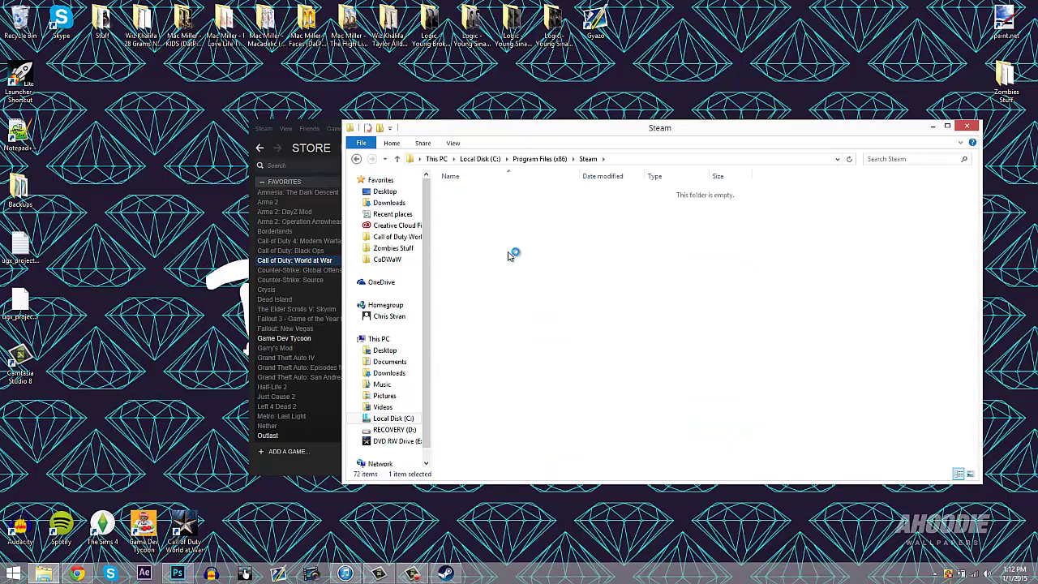
double_click(493, 193)
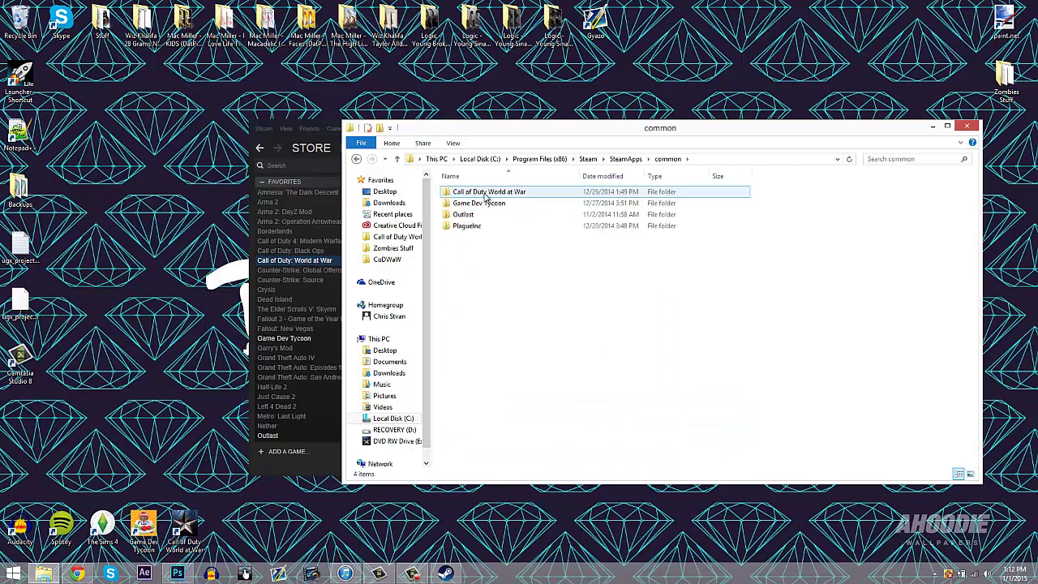
drag(432, 191, 495, 196)
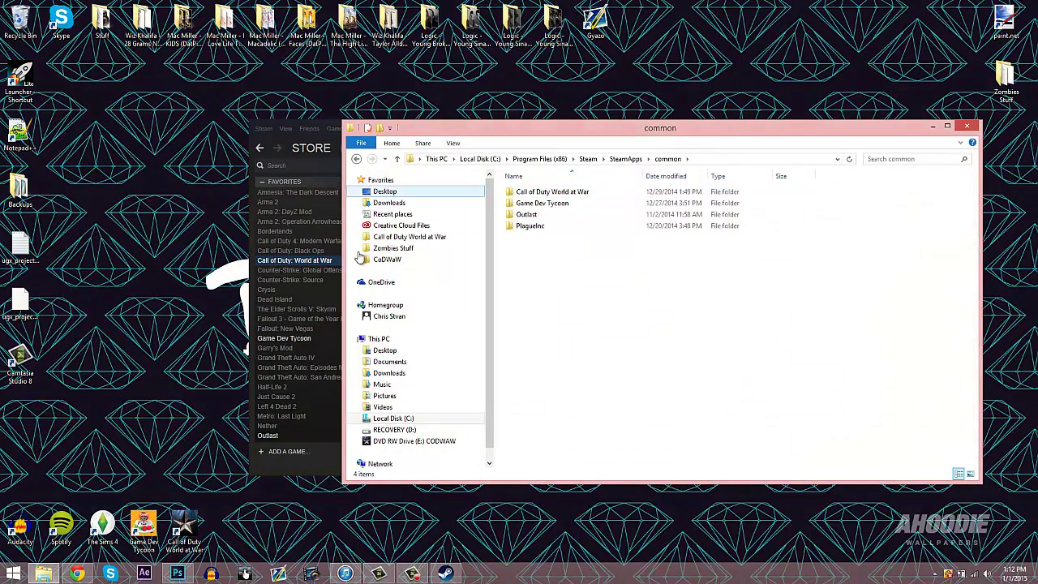
double_click(547, 192)
scroll(570, 246, down, 2)
scroll(574, 268, up, 2)
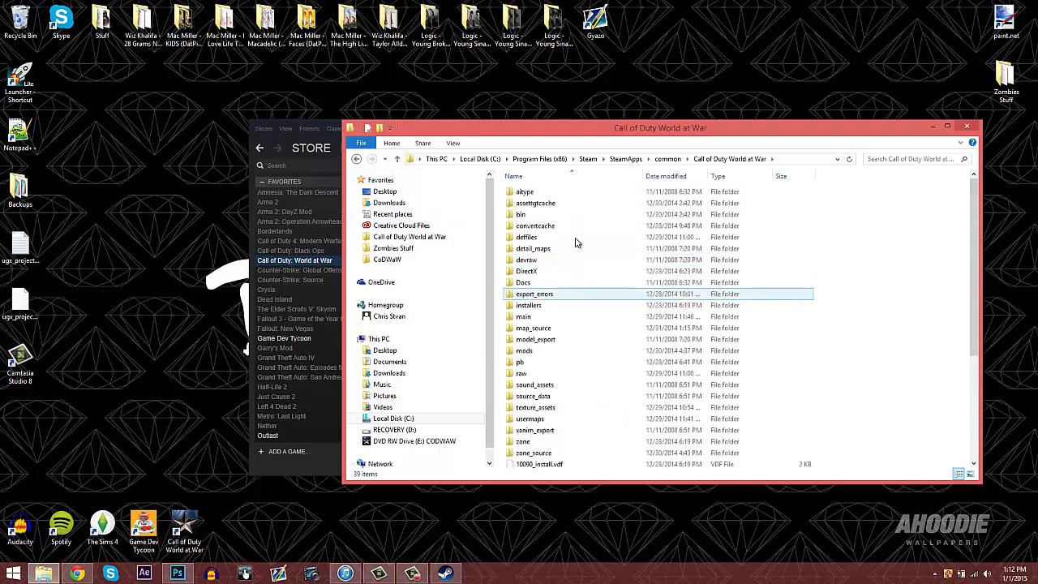
scroll(591, 292, down, 5)
scroll(595, 320, up, 5)
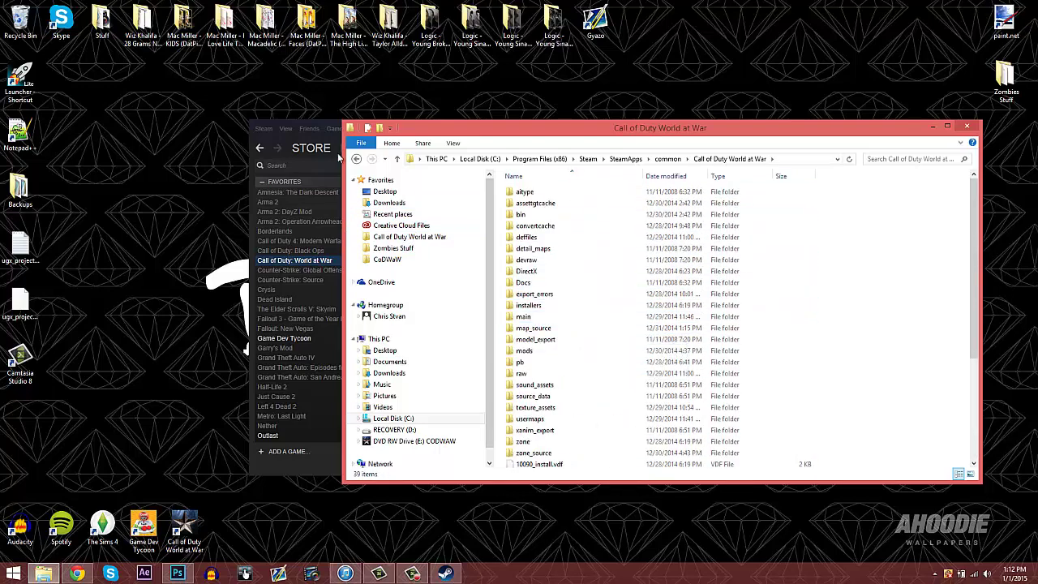
Bring the Steam window forward and close it
click(324, 128)
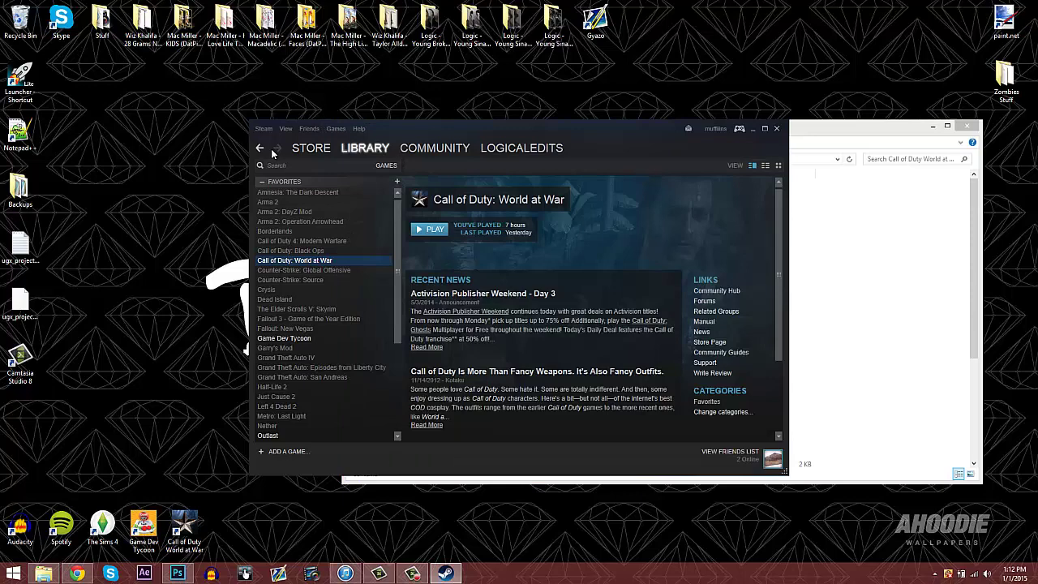
click(775, 128)
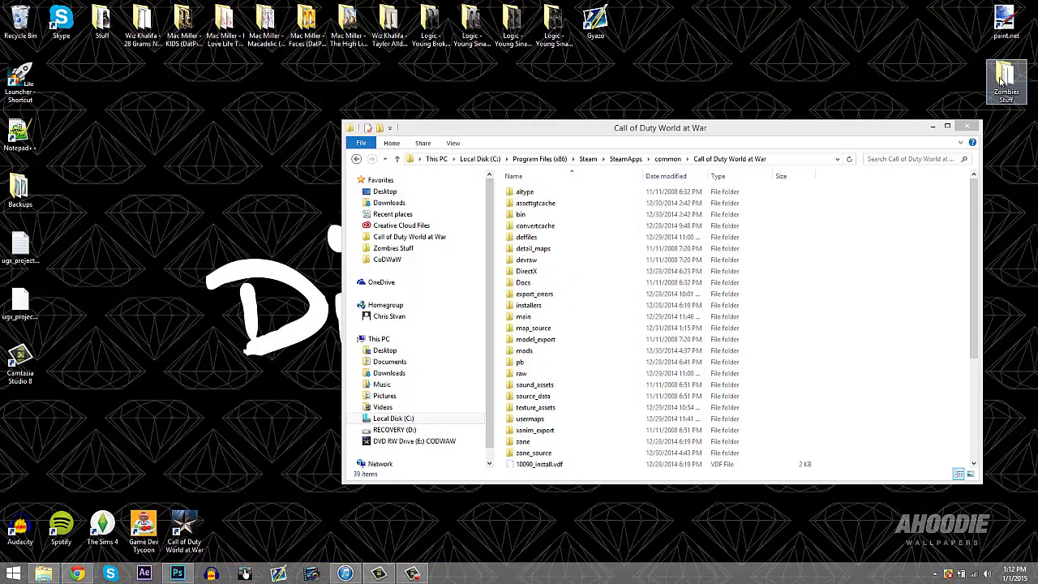
Open the UGX archive from the Zombies Stuff desktop folder, dismiss the license reminder, and enter its UGX folder
double_click(1003, 79)
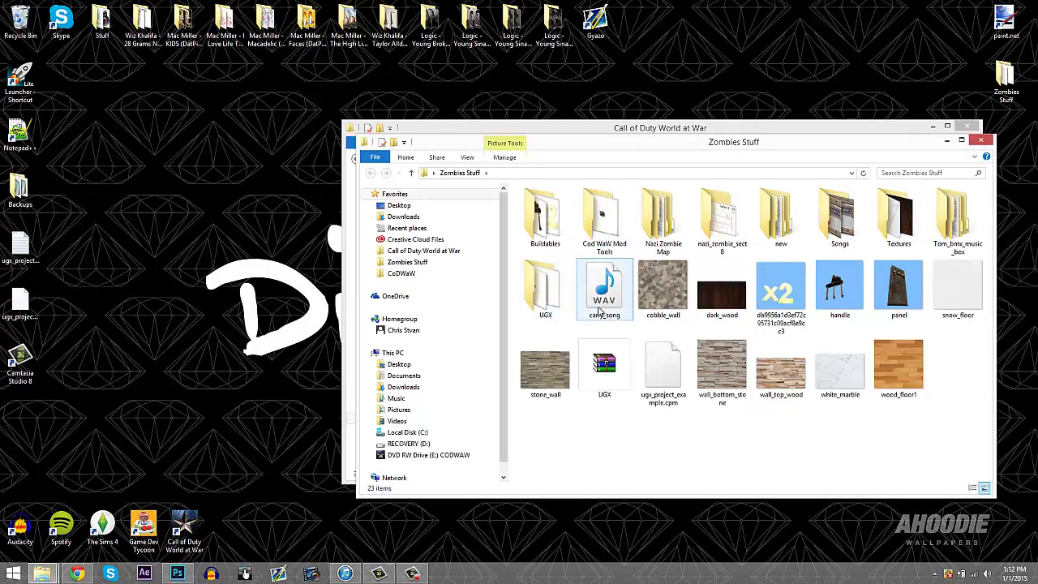
double_click(543, 290)
click(459, 173)
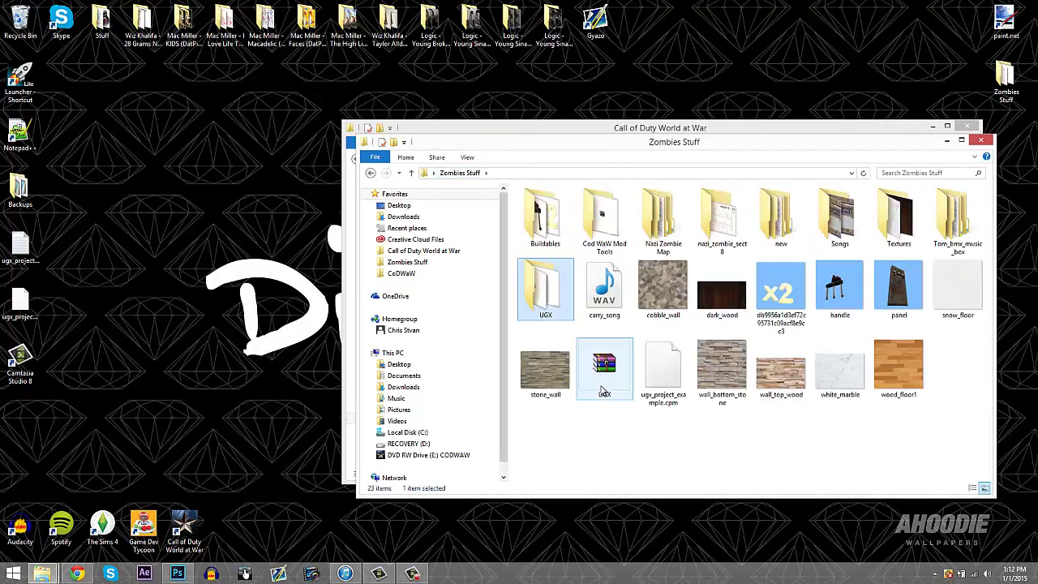
double_click(601, 391)
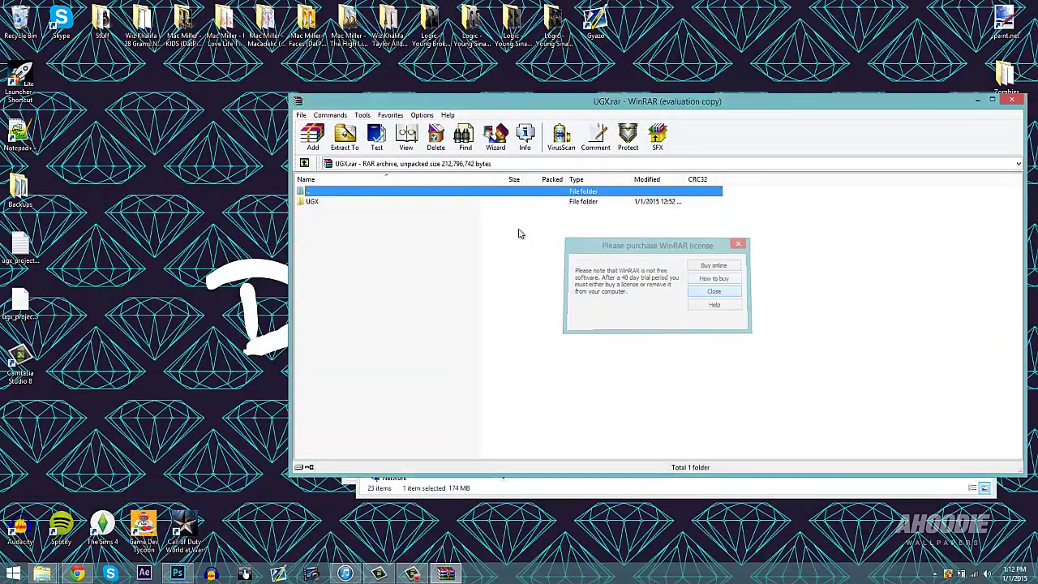
key(Escape)
double_click(357, 202)
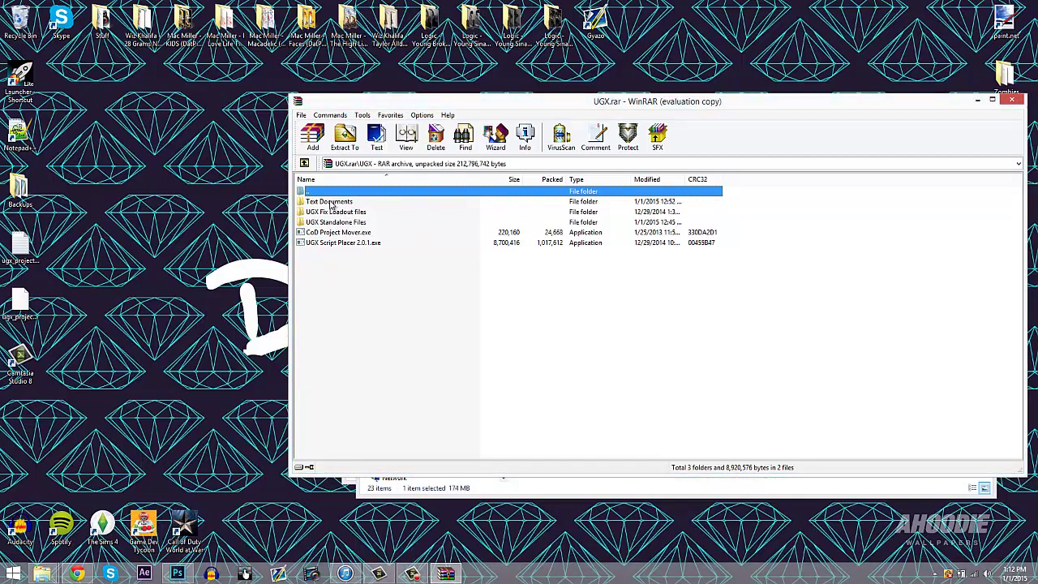
Read the install paths and mod tools download links in README.txt from Text Documents, then close the file and the archive
double_click(331, 203)
double_click(329, 201)
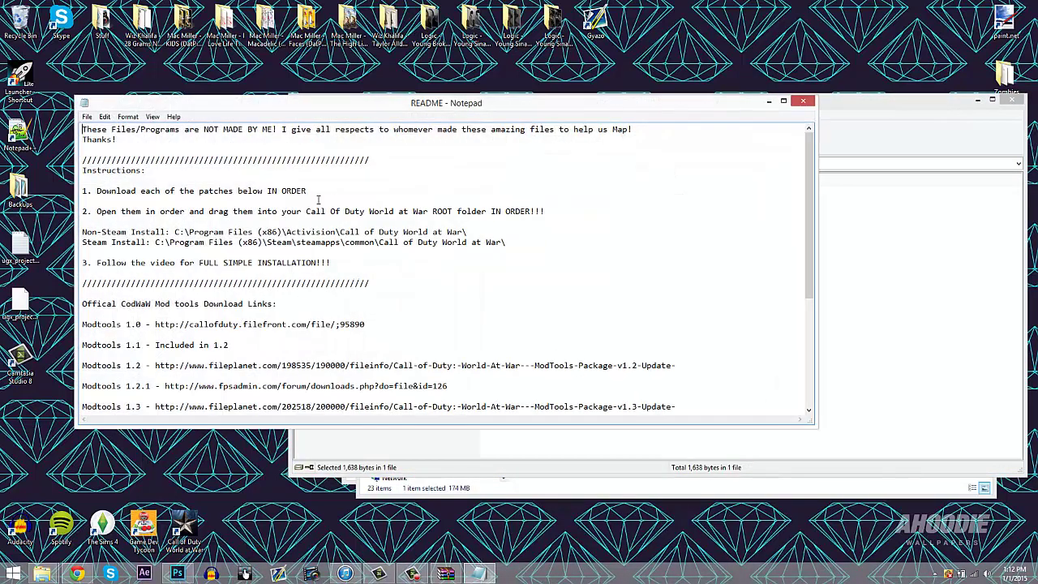
scroll(252, 194, down, 3)
drag(107, 233, 511, 277)
click(239, 282)
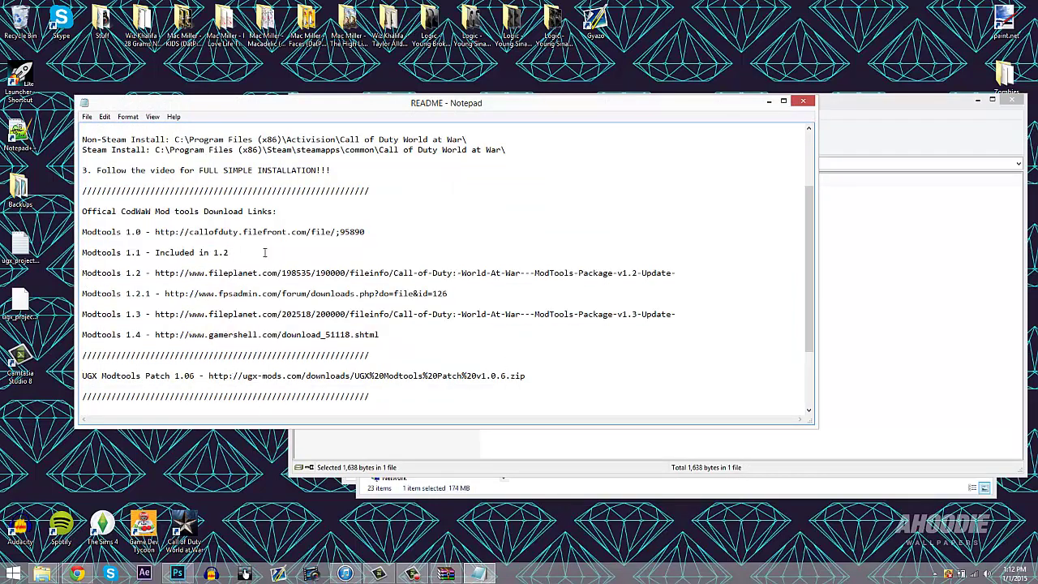
scroll(252, 329, down, 3)
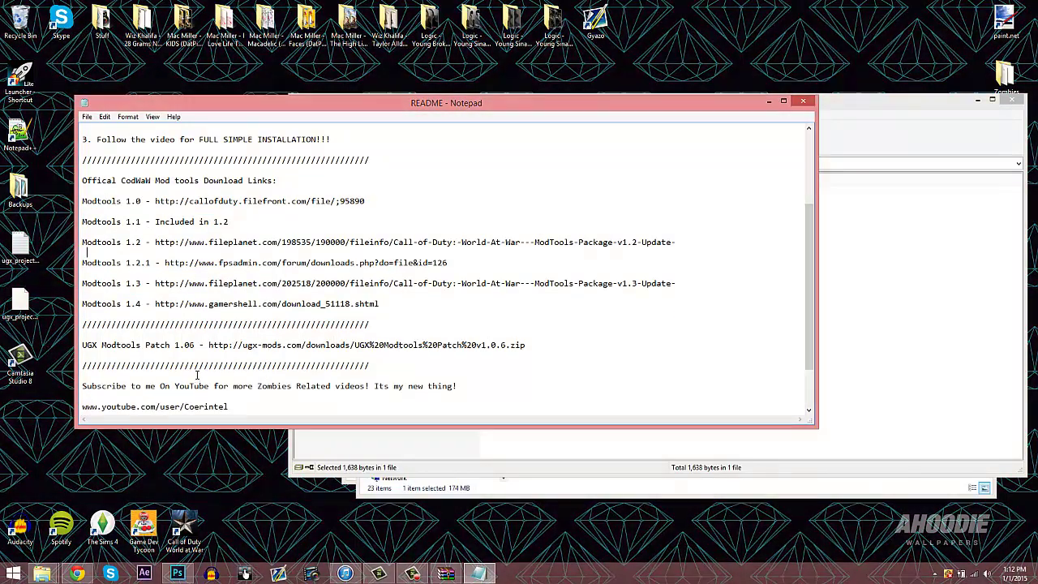
scroll(265, 313, up, 6)
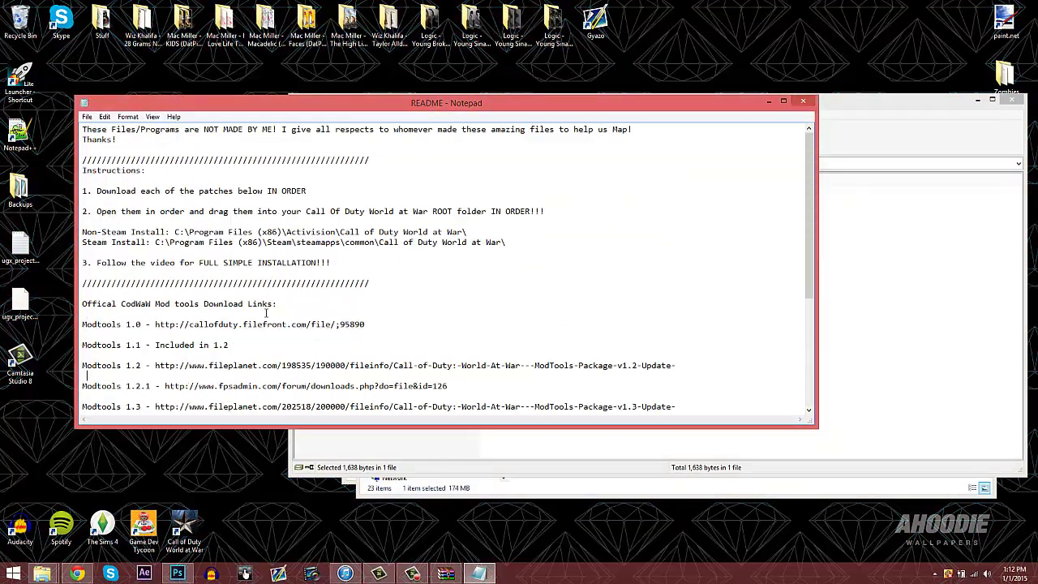
click(801, 104)
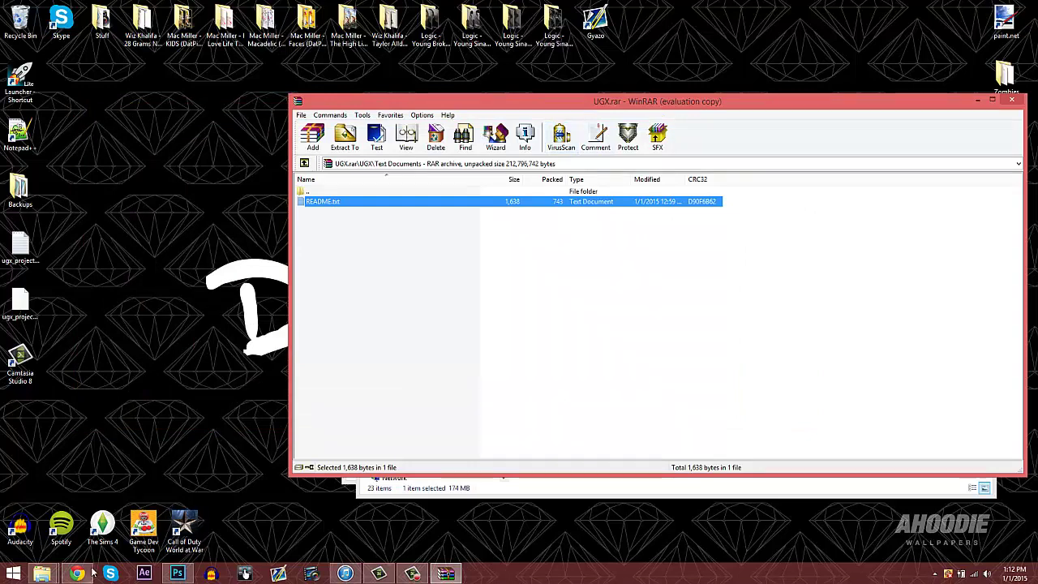
click(1012, 99)
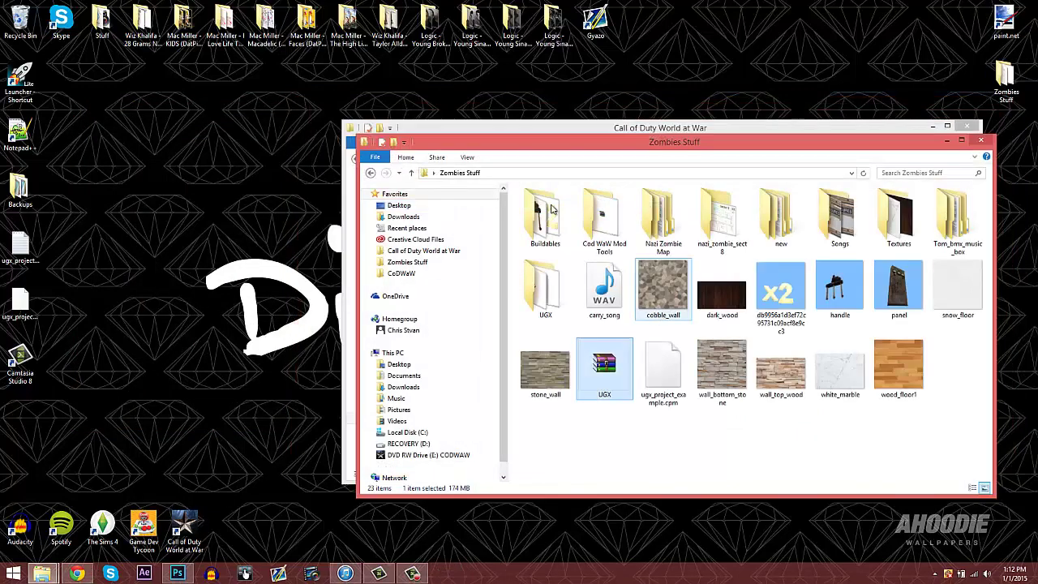
Return to the Call of Duty World at War folder, review its contents, and open its bin folder
click(769, 130)
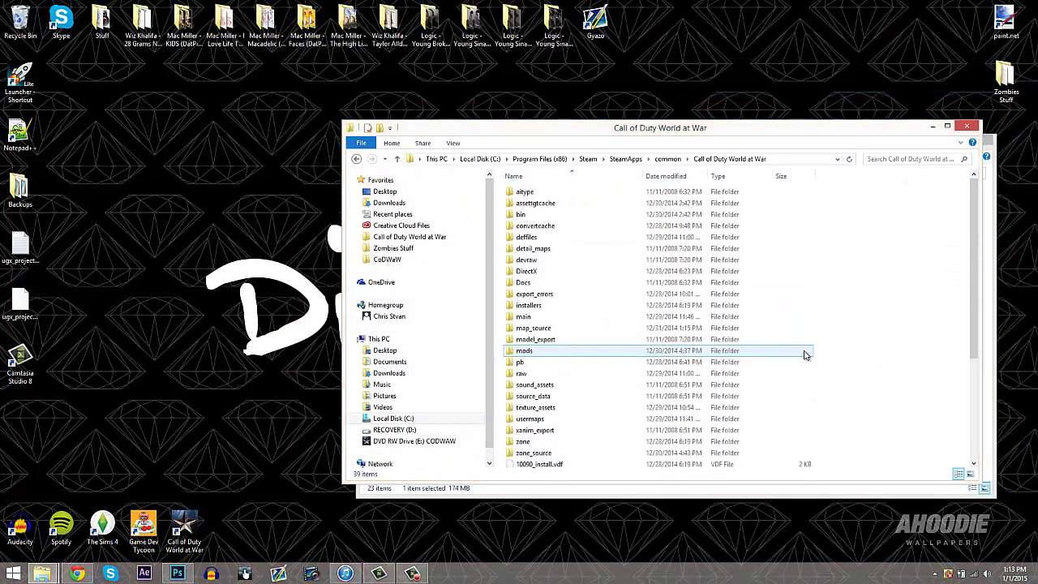
scroll(591, 394, down, 5)
scroll(589, 394, up, 5)
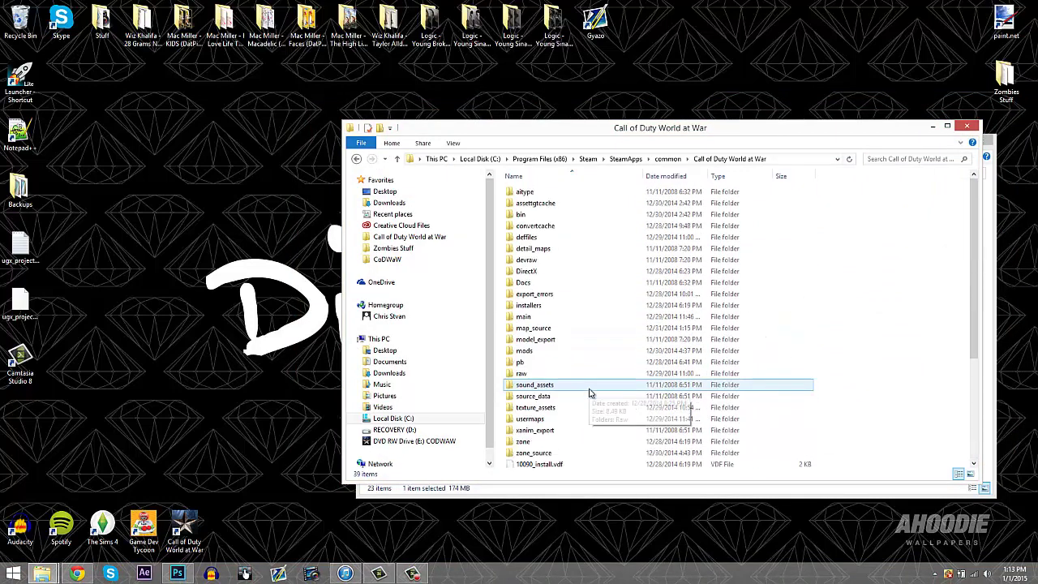
scroll(590, 393, down, 5)
scroll(589, 393, up, 5)
click(521, 215)
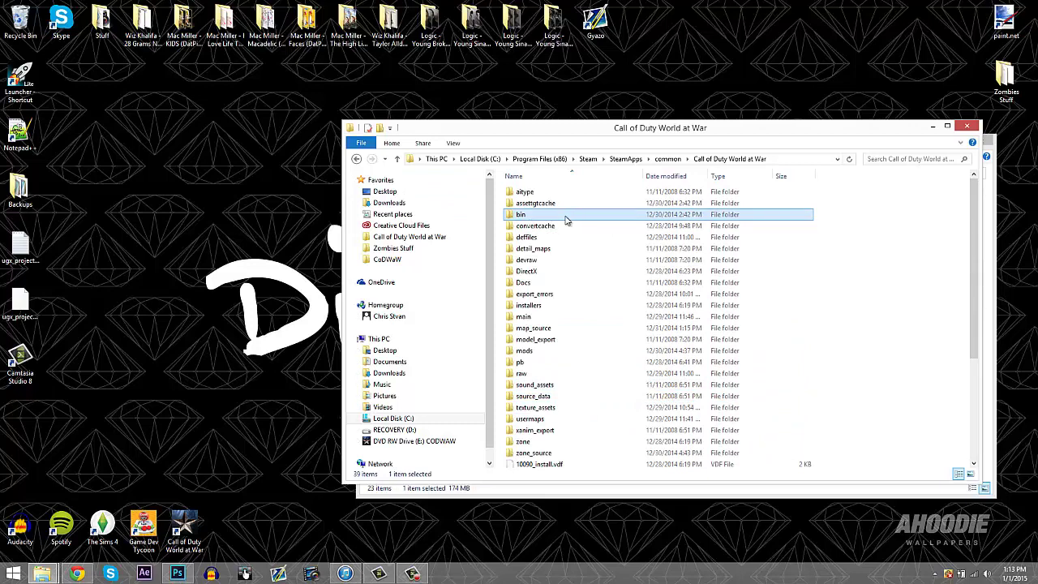
double_click(556, 220)
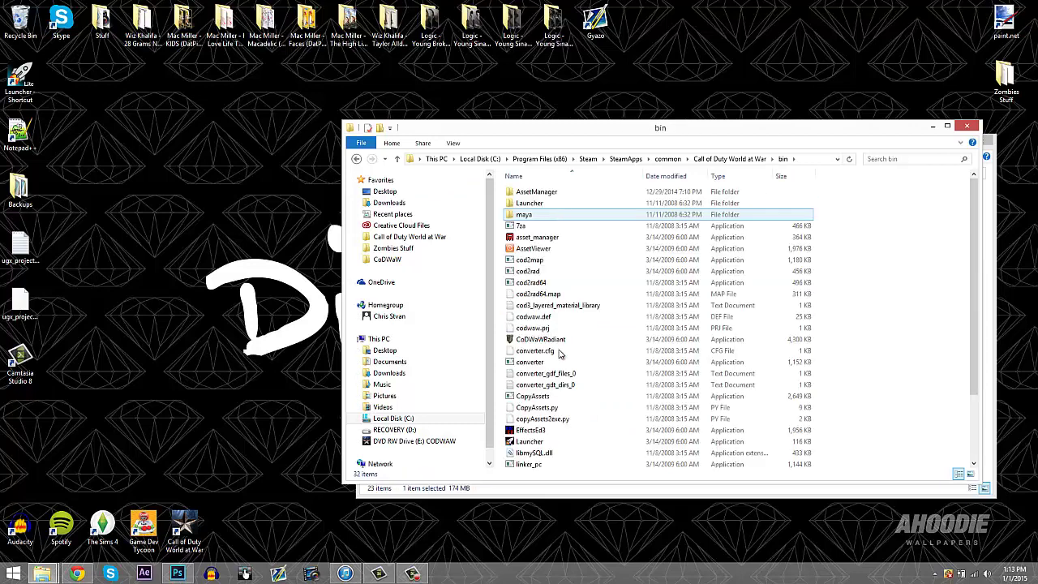
Try to send the Launcher application from the bin folder to the desktop as a shortcut, and close the folder window
scroll(559, 430, down, 2)
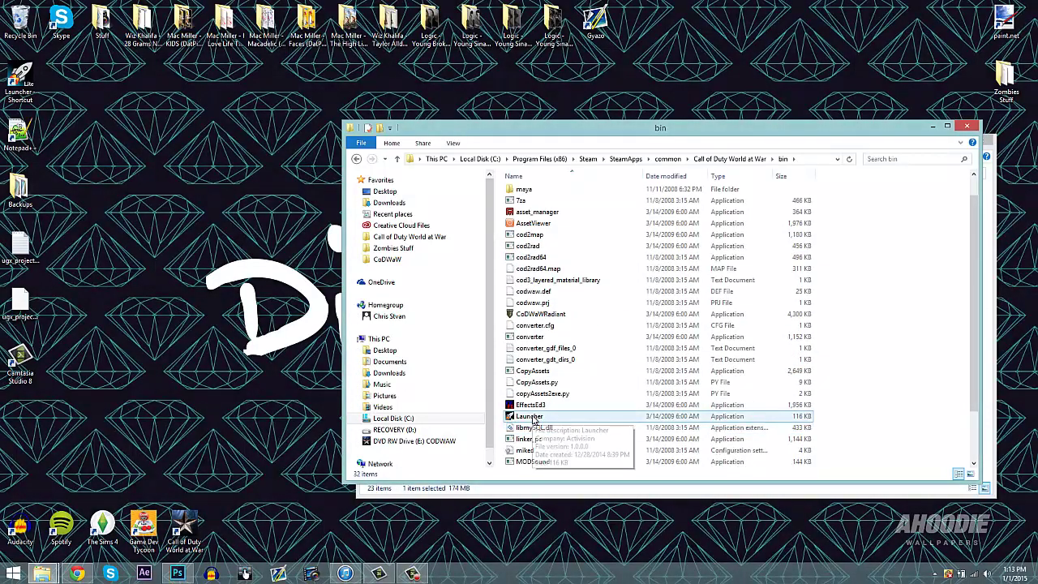
right_click(532, 417)
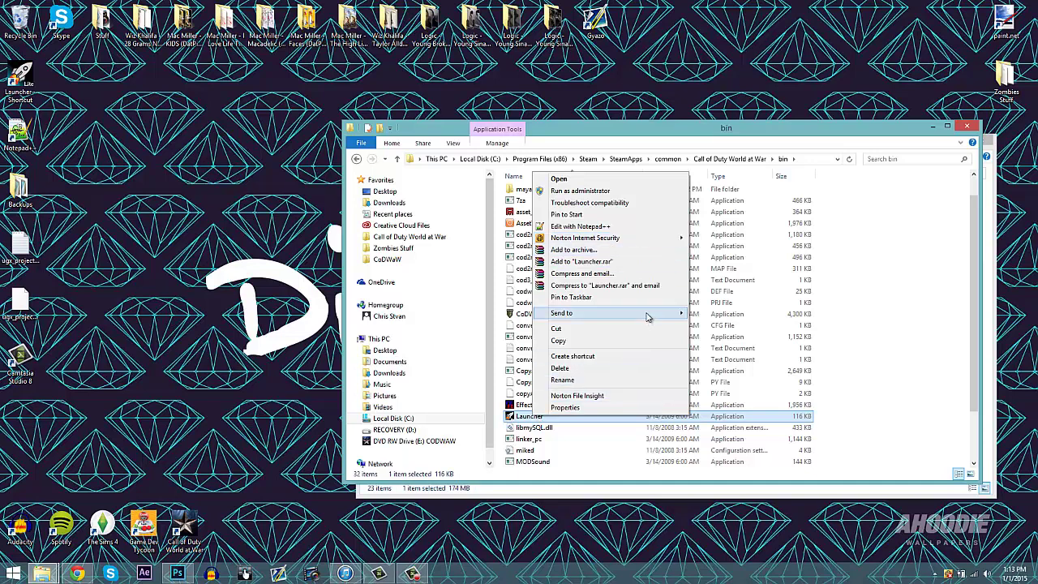
mouse_move(648, 316)
click(740, 325)
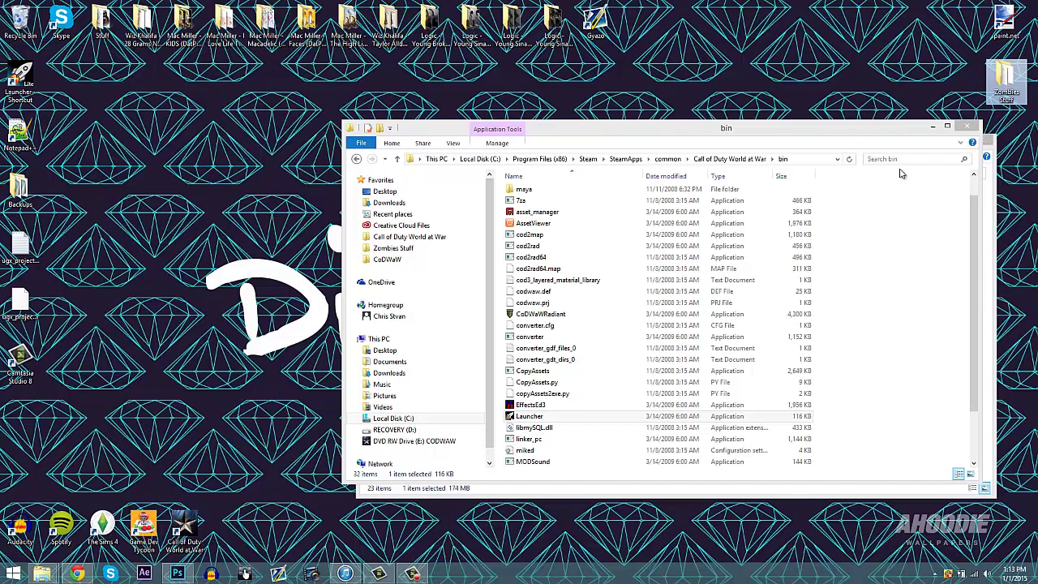
click(967, 128)
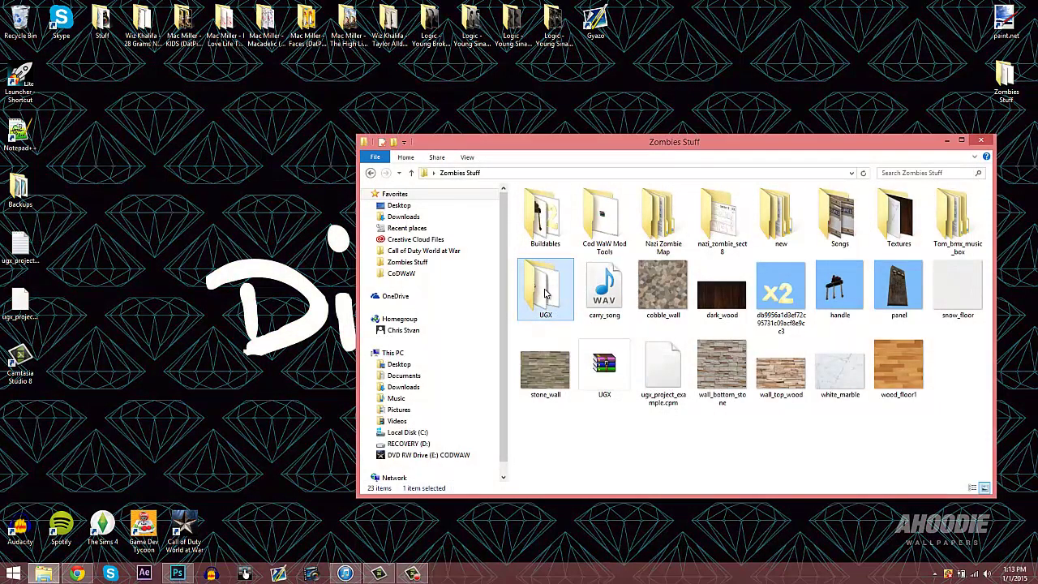
Open the UGX folder in Zombies Stuff and launch UGX Script Placer 2.0.1
double_click(546, 293)
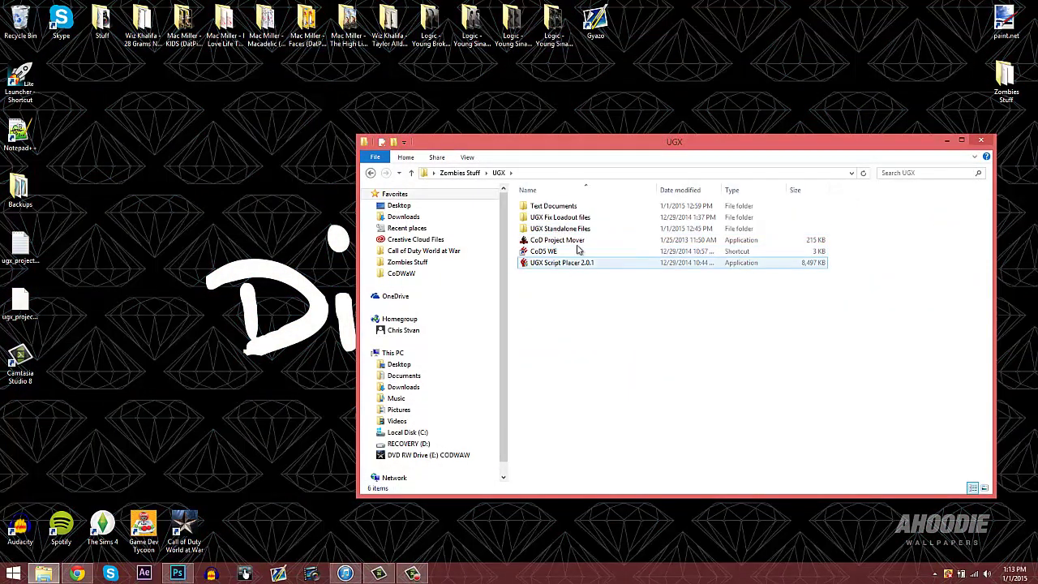
click(572, 240)
click(574, 264)
click(587, 270)
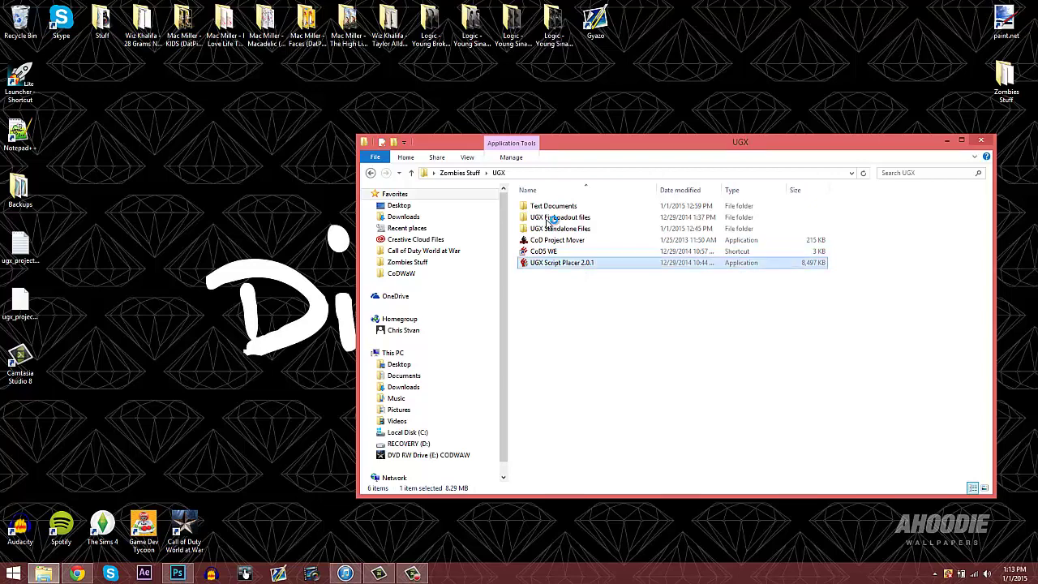
Try to generate a map named nazi_zombie_tut with the display name Tutorial, and cancel at the overwrite prompt
drag(250, 65, 699, 171)
click(508, 207)
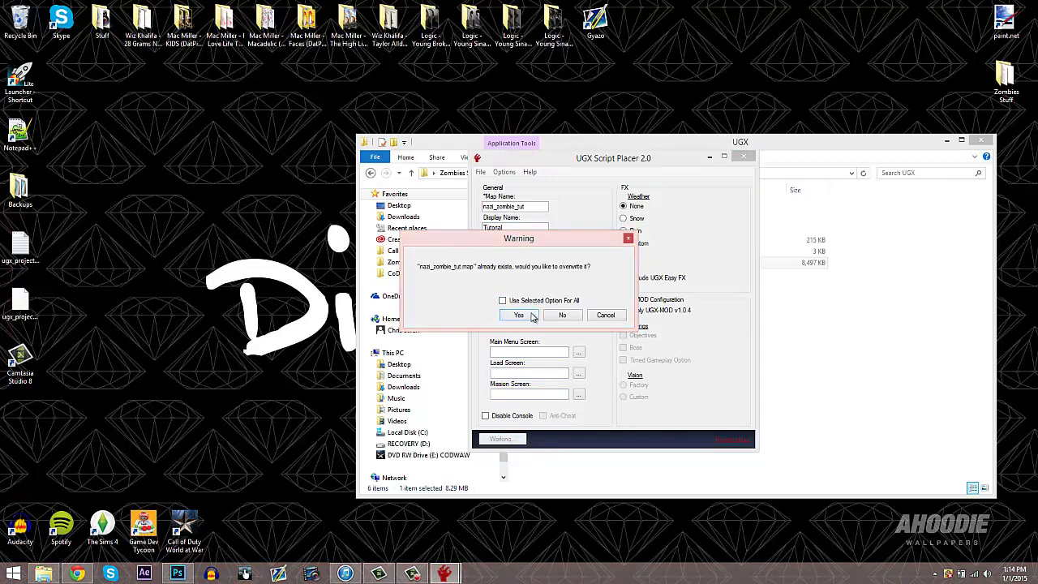
click(605, 315)
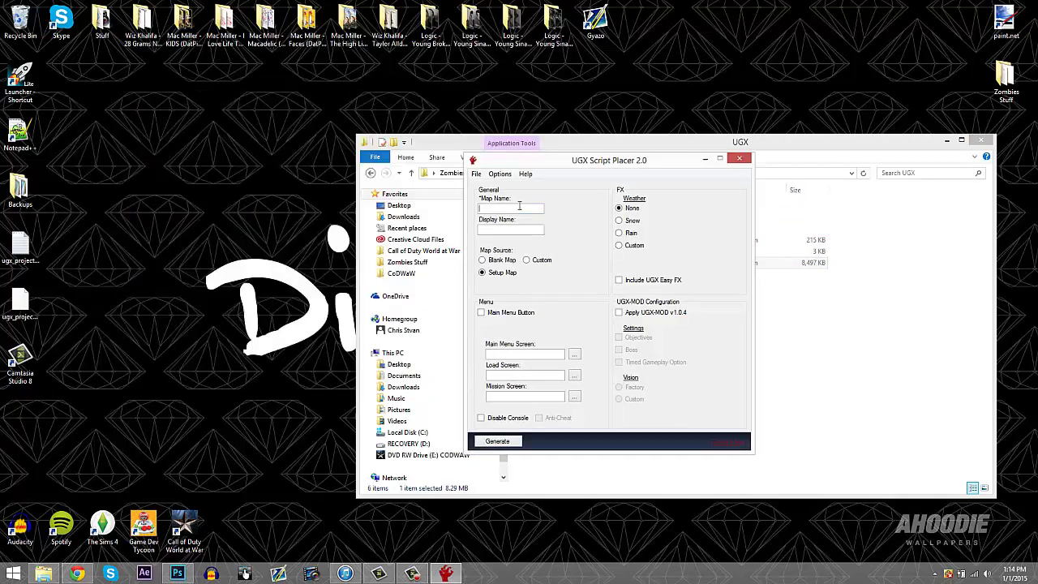
Generate the map nazi_zombie_tut2 with the display name Tutorial Map from the Setup Map source, and close the script placer
text(_tut2)
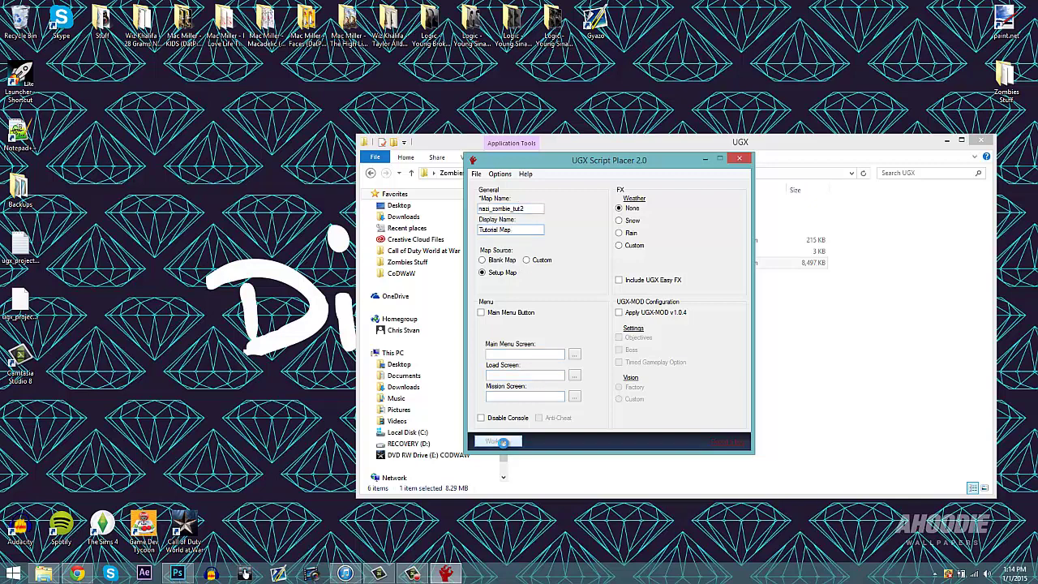
click(556, 325)
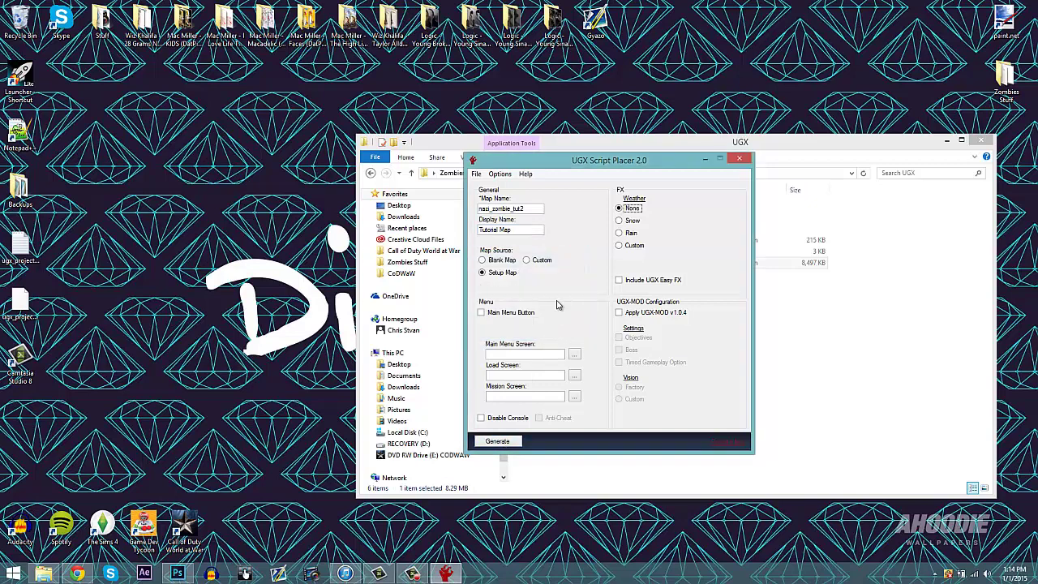
click(736, 161)
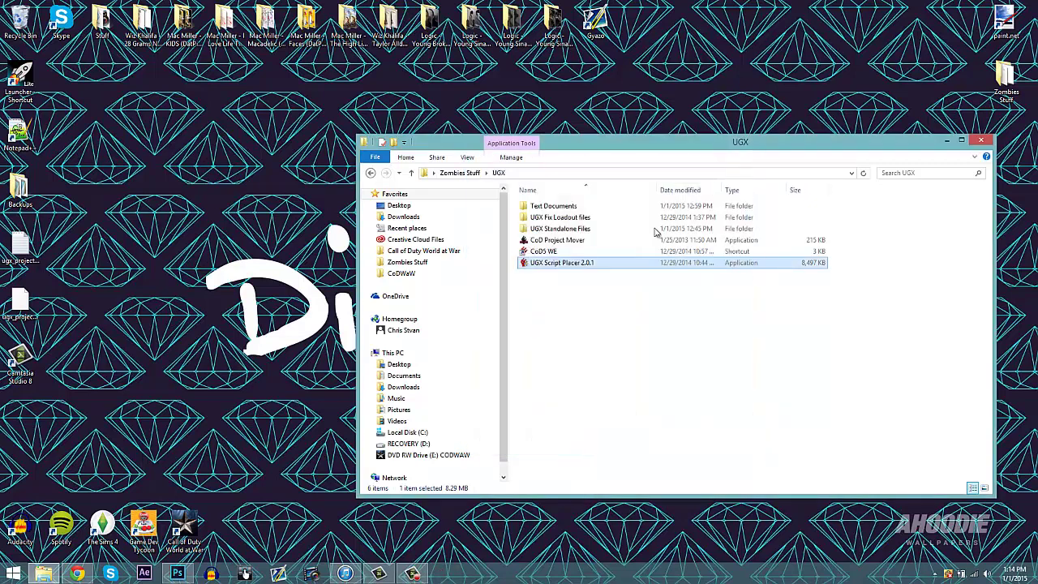
Copy all folders and the template_font archive from UGX Standalone Files, and minimize the folder window
double_click(557, 232)
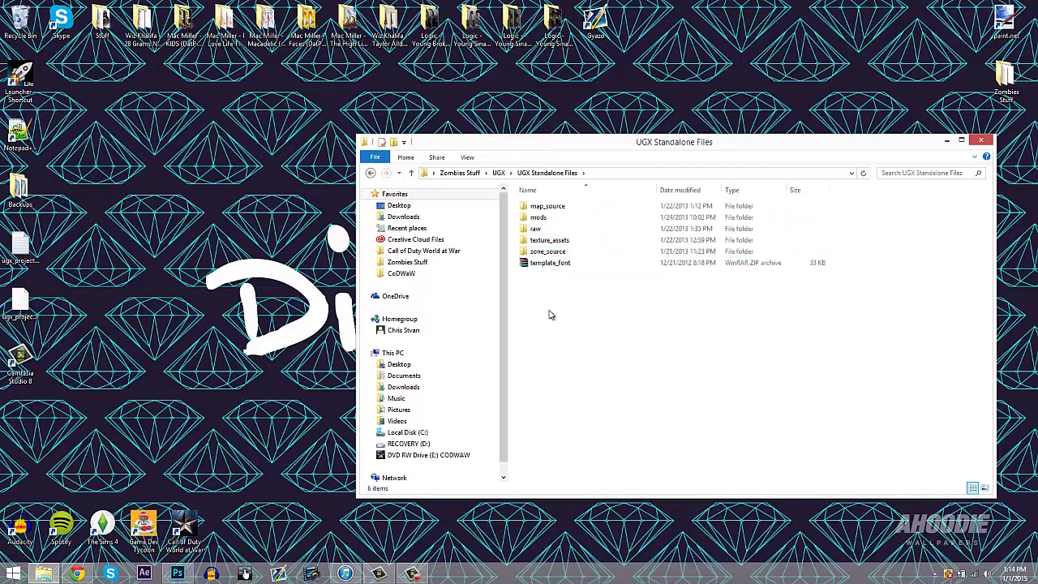
drag(547, 335, 548, 203)
right_click(554, 230)
click(581, 374)
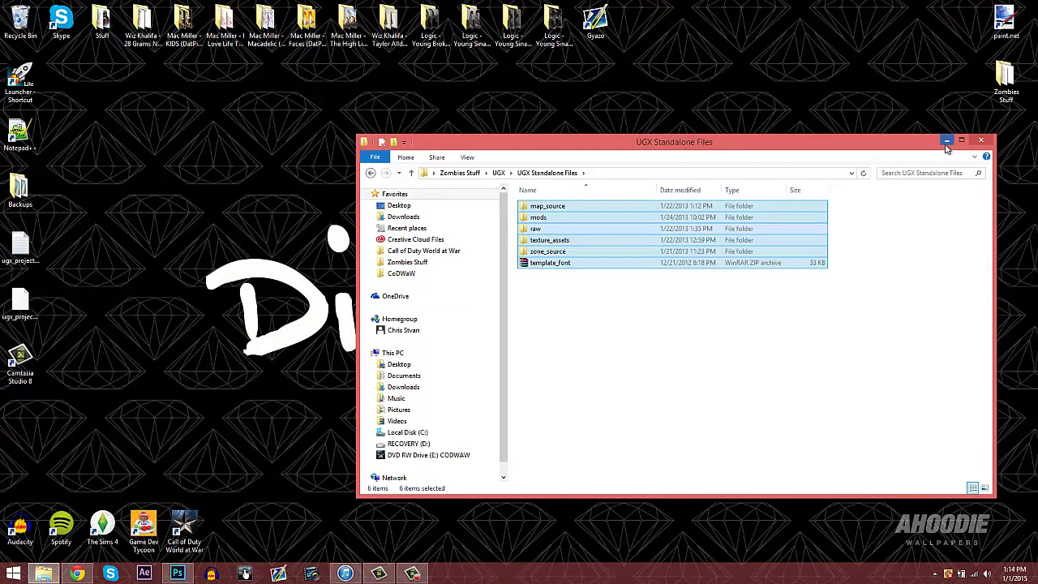
click(946, 141)
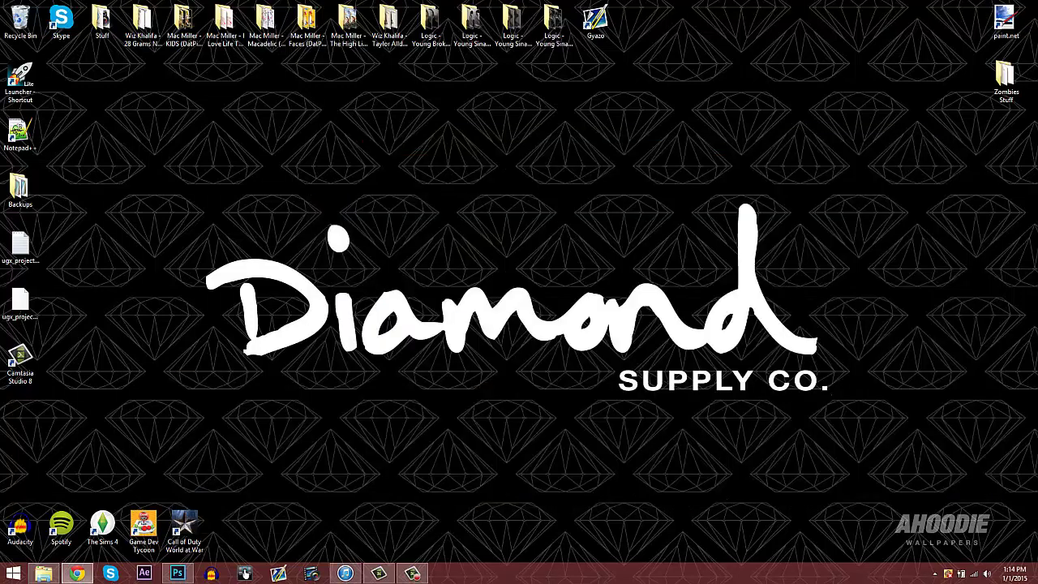
Search the computer for %appdata%, open the result, and go up to AppData and into its Local folder
mouse_move(1033, 4)
click(1009, 115)
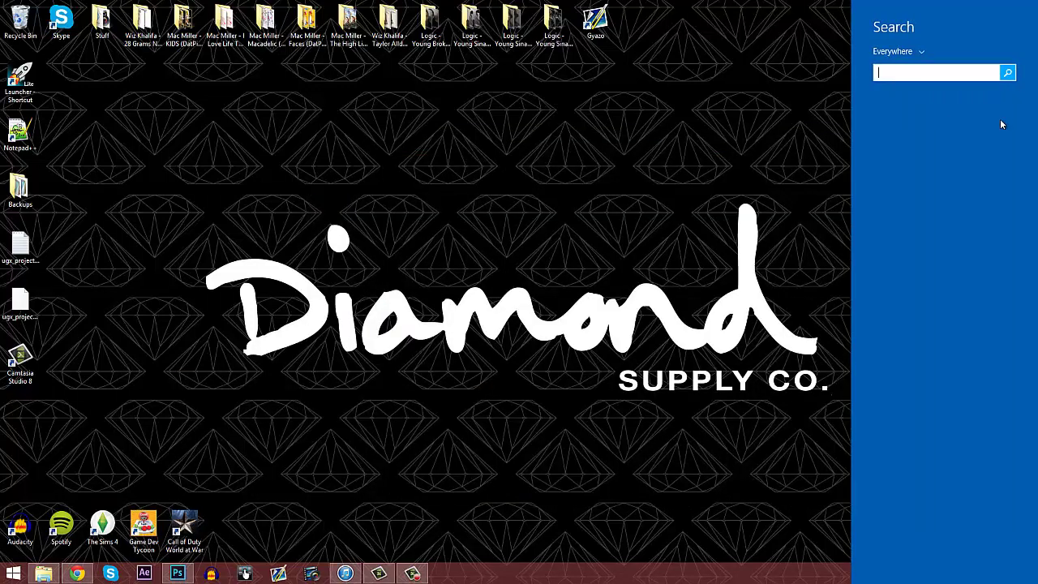
text(%appdata%)
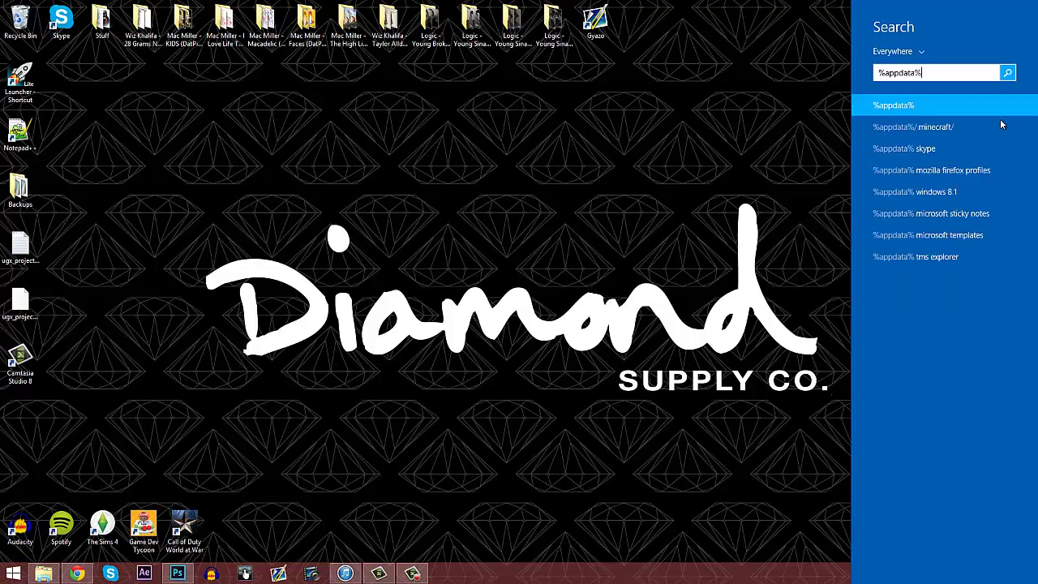
key(Return)
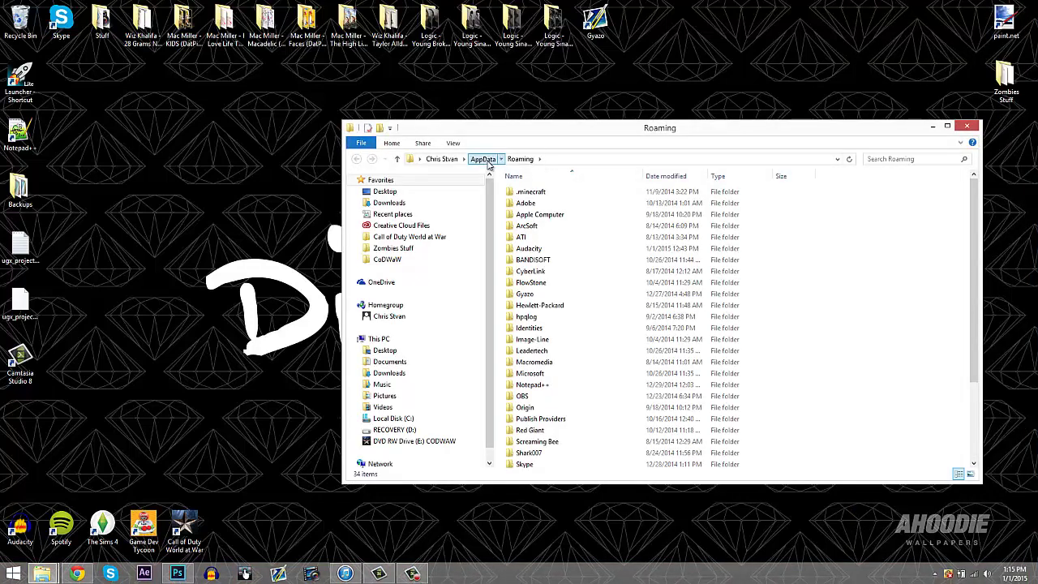
click(485, 160)
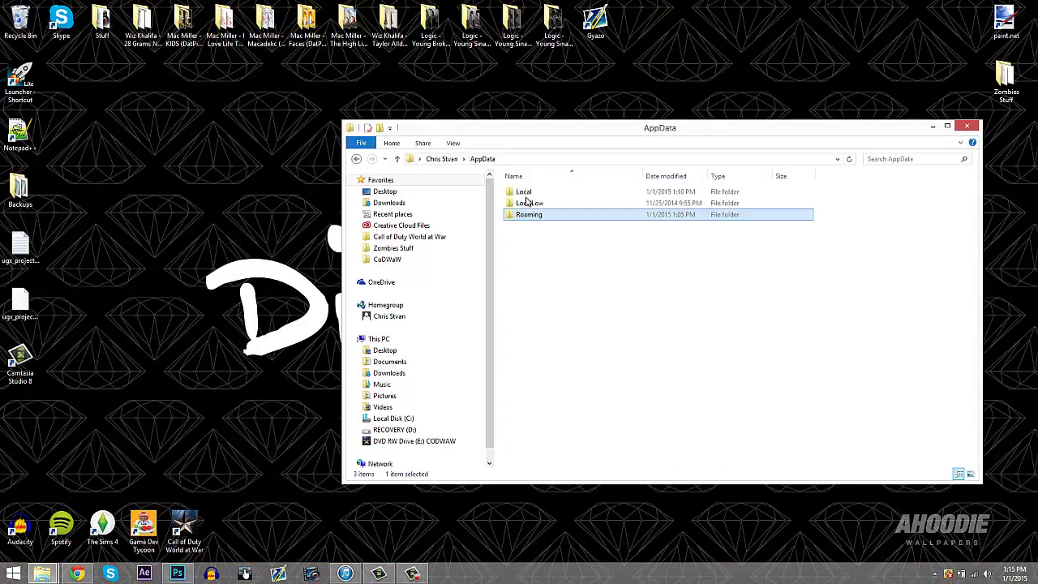
double_click(528, 194)
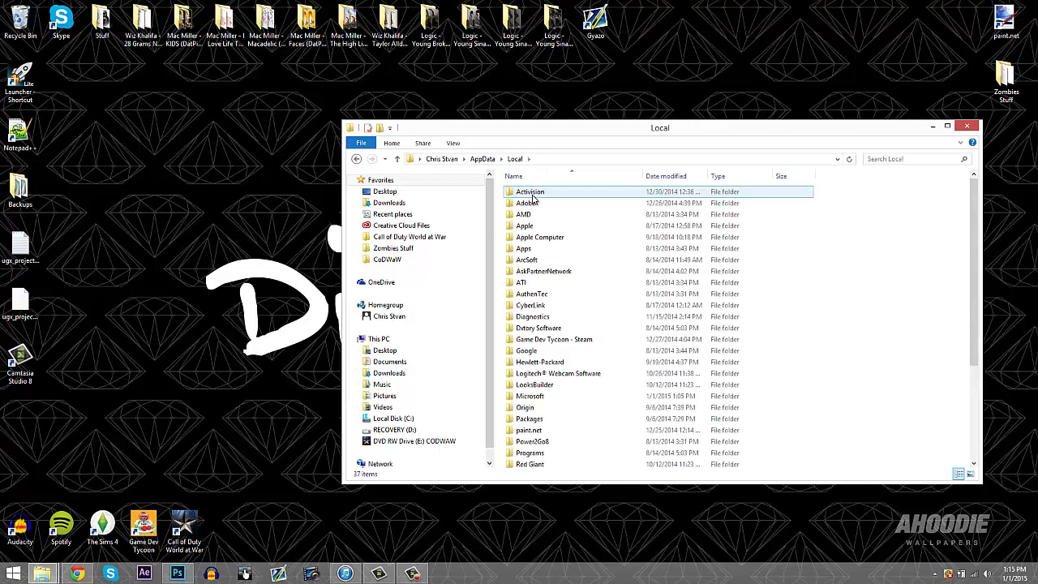
Open the CoDWaW folder inside Activision and view the installed maps in its mods folder
double_click(528, 194)
click(533, 195)
double_click(531, 193)
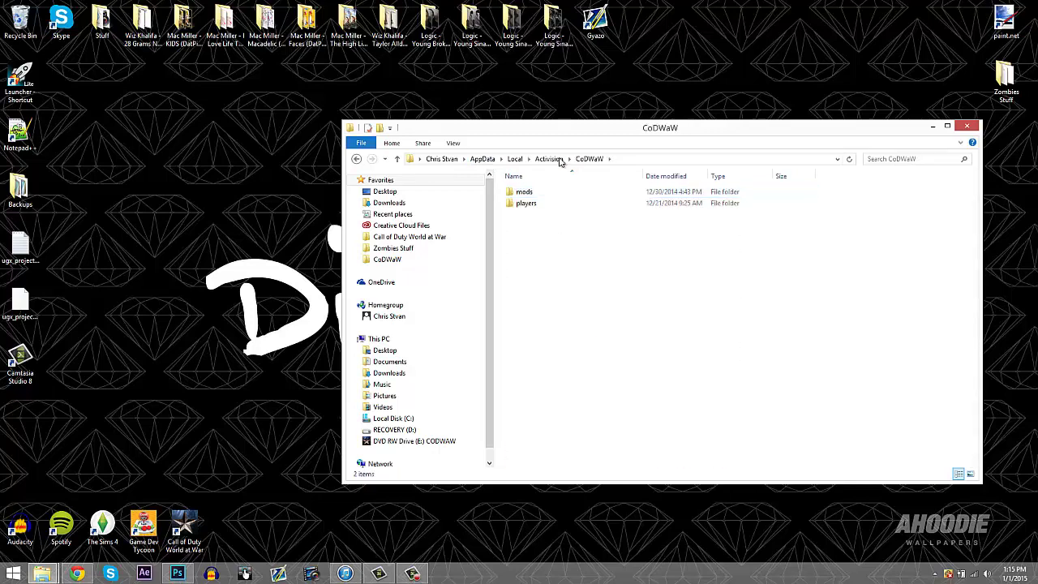
click(549, 160)
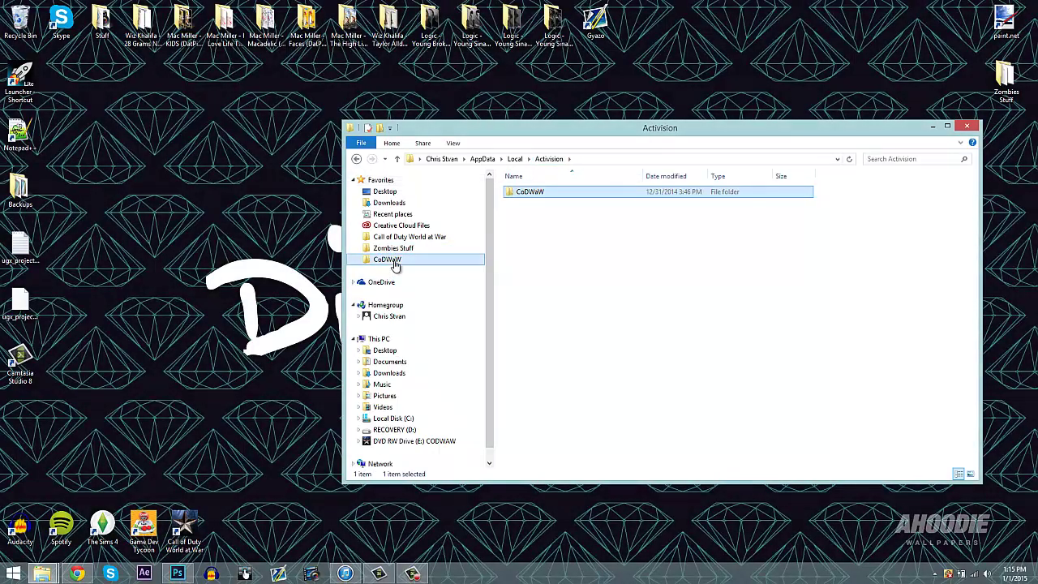
click(389, 260)
double_click(536, 193)
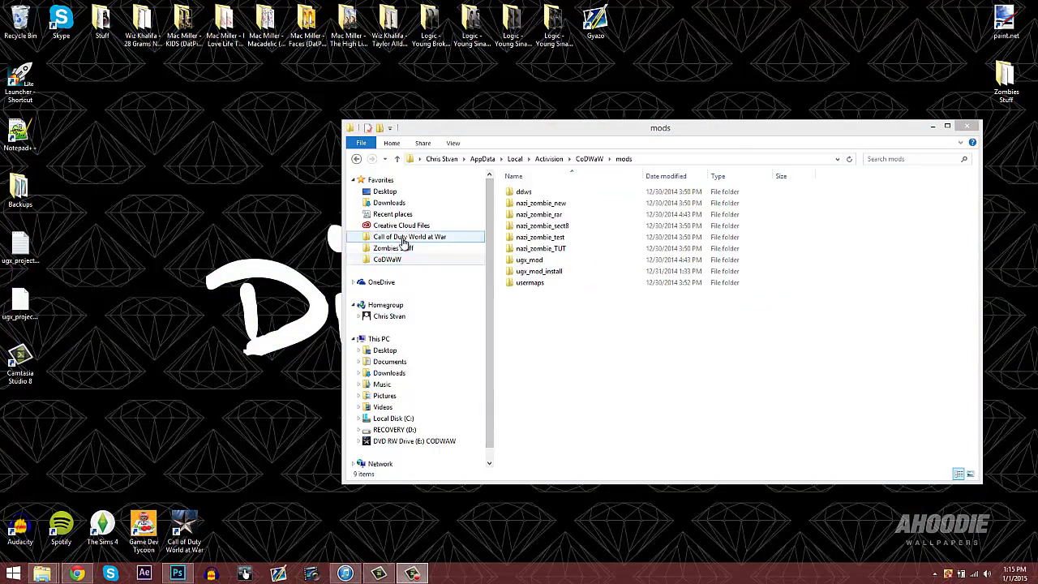
Paste the copied UGX standalone files into mods\nazi_zombie_tut2 under the Call of Duty World at War root folder
click(402, 240)
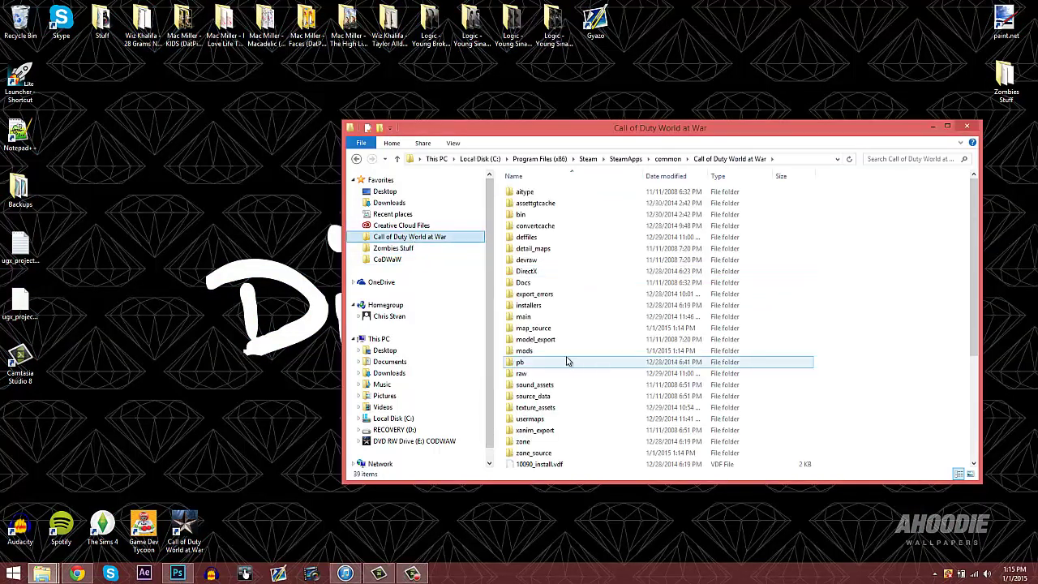
double_click(531, 351)
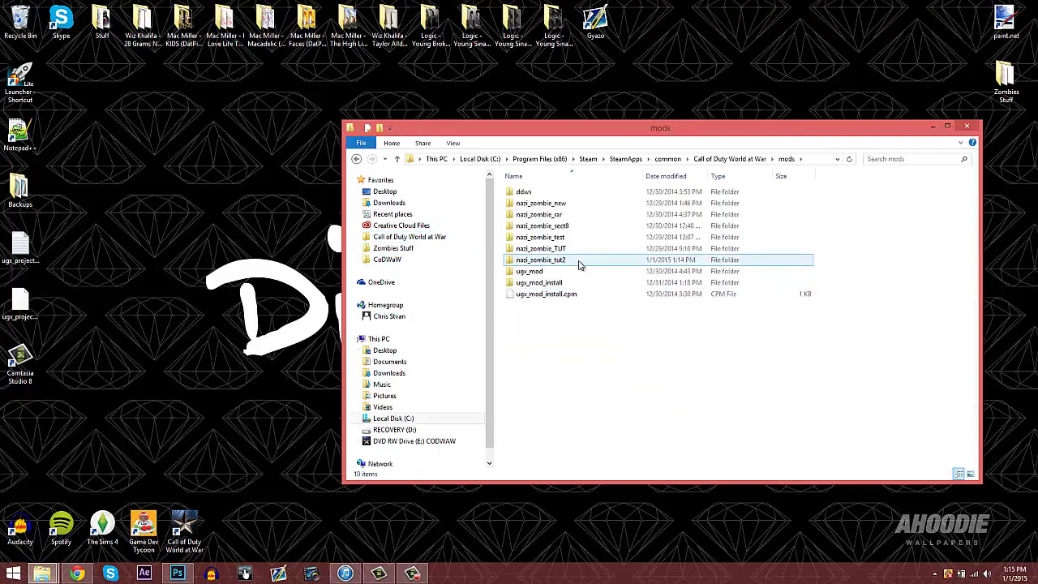
double_click(585, 262)
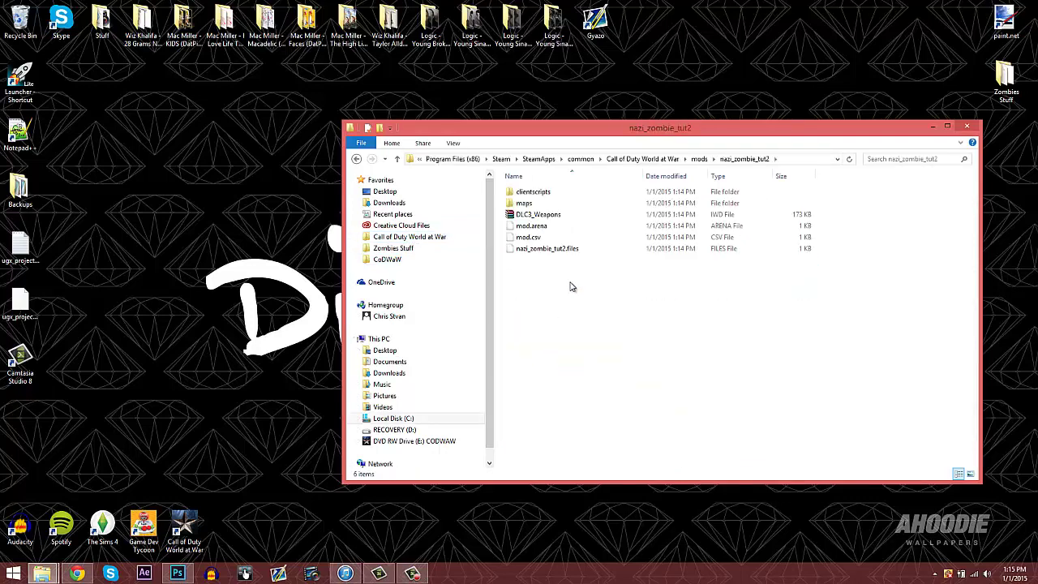
right_click(570, 460)
click(595, 380)
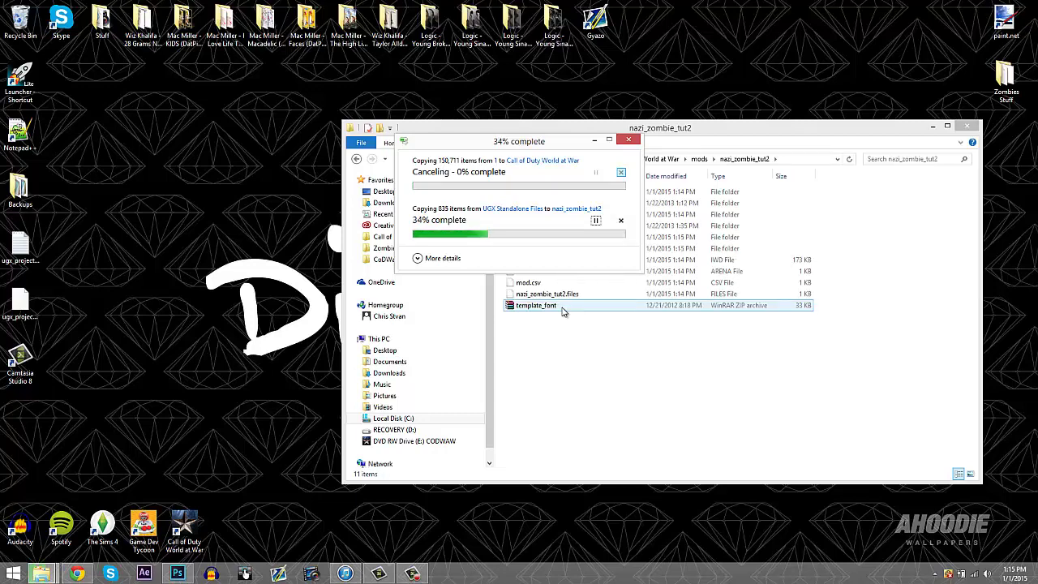
click(566, 348)
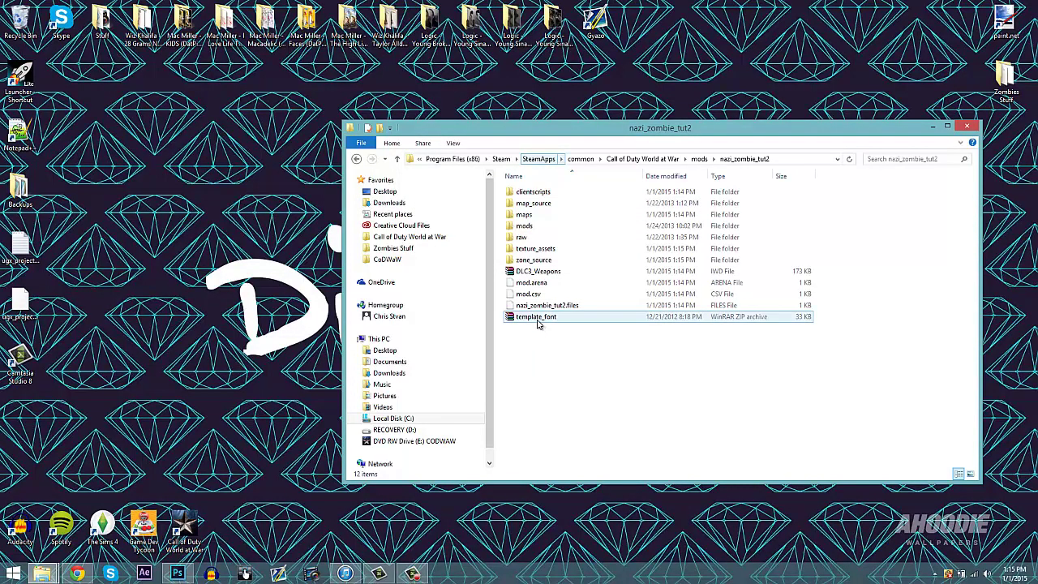
Examine the font files in the template_font archive, dismiss the license reminder, and close the archive
double_click(538, 320)
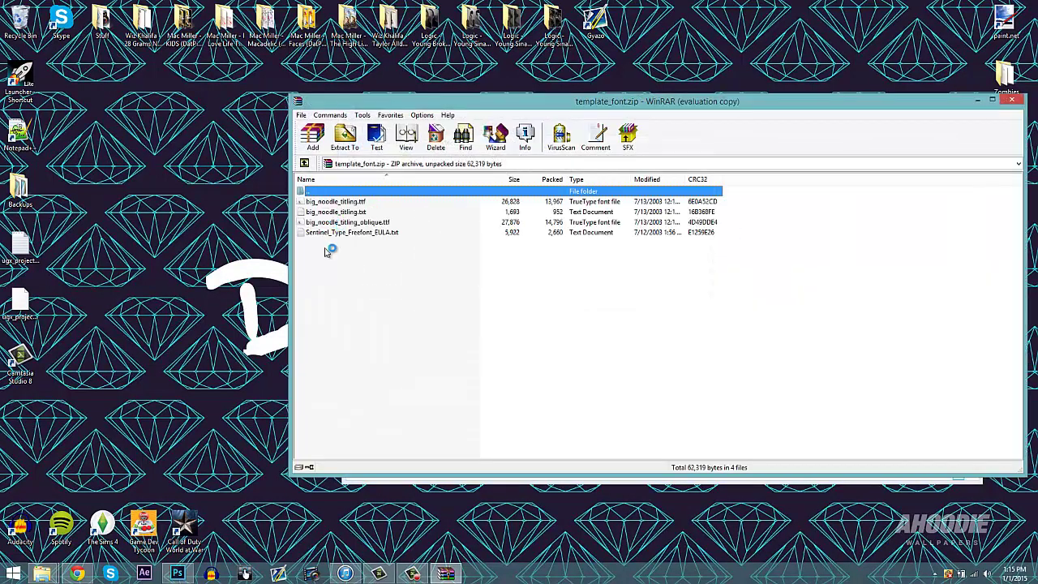
click(704, 123)
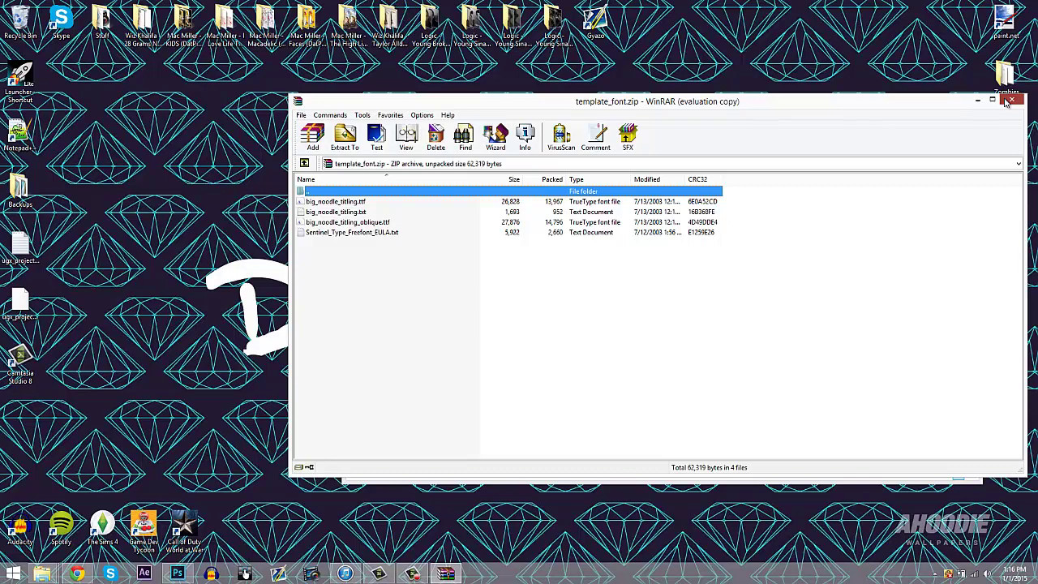
click(1008, 101)
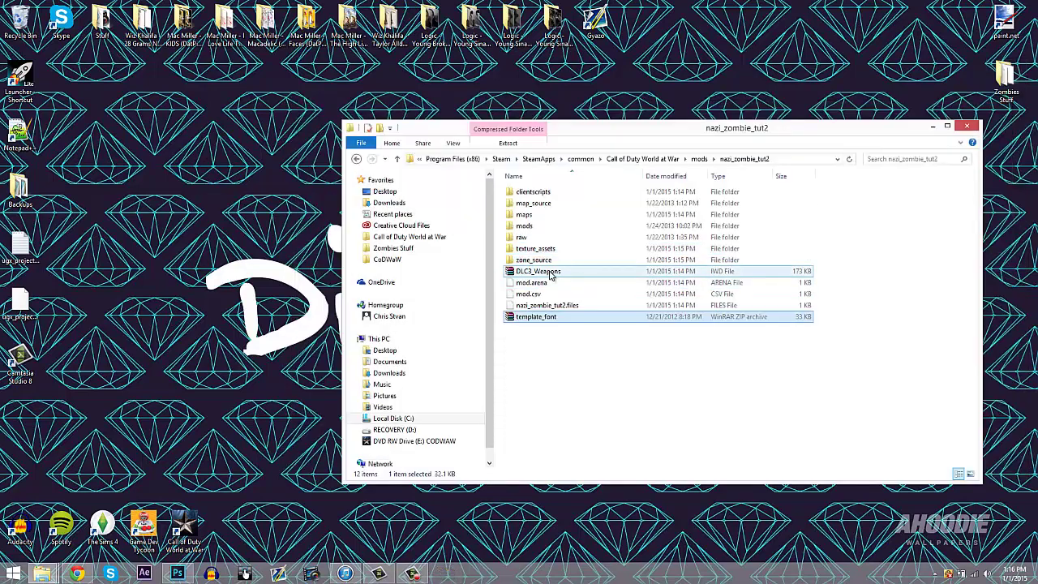
Delete the DLC3_Weapons file from nazi_zombie_tut2, and check the maps folder before returning
click(550, 276)
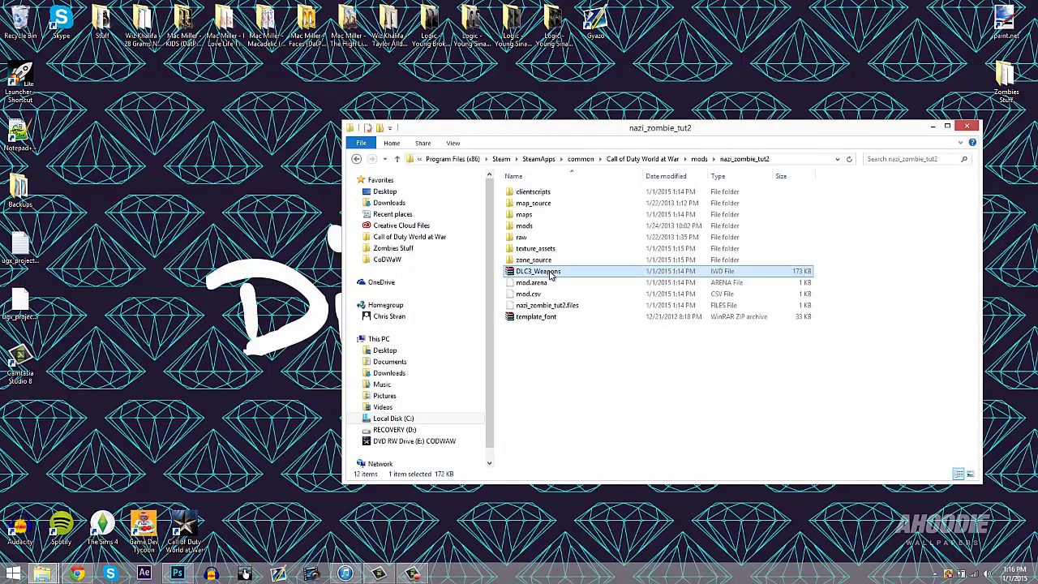
key(Delete)
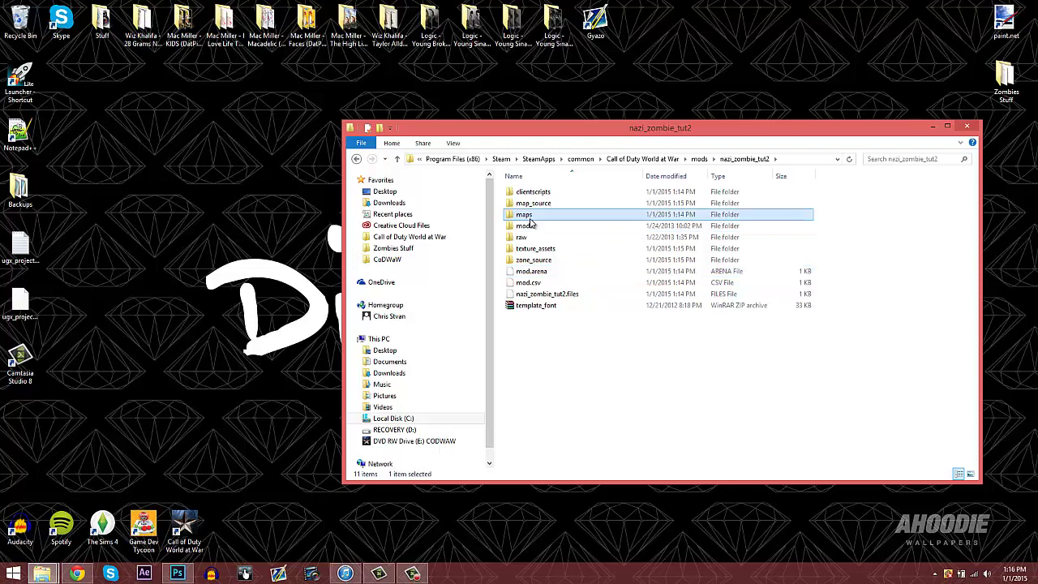
double_click(527, 214)
click(743, 159)
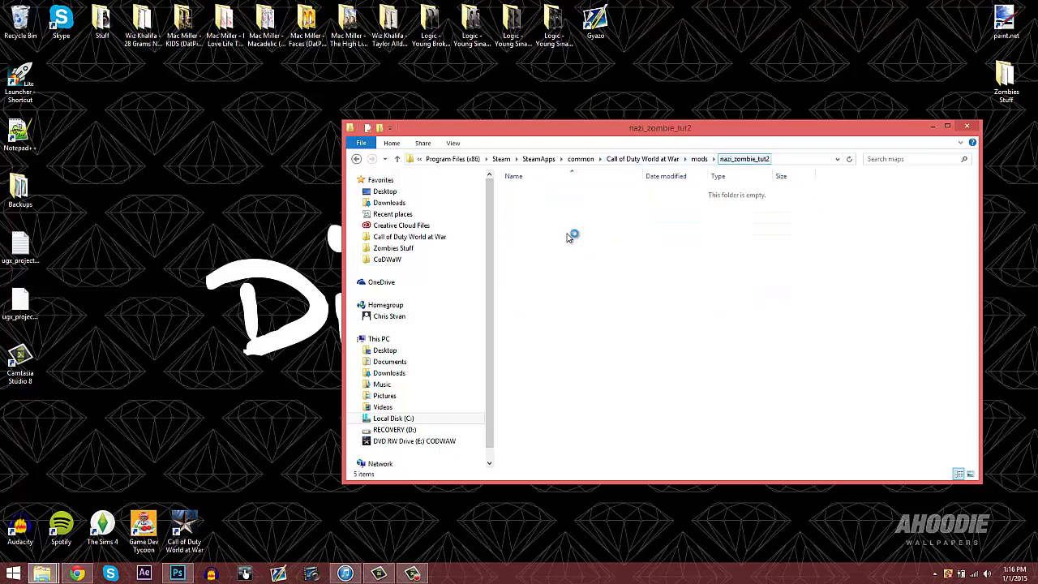
Rename the mapname folder inside the nested mods folder of nazi_zombie_tut2 as nazi_zombie_tut2
click(532, 236)
double_click(525, 227)
click(550, 193)
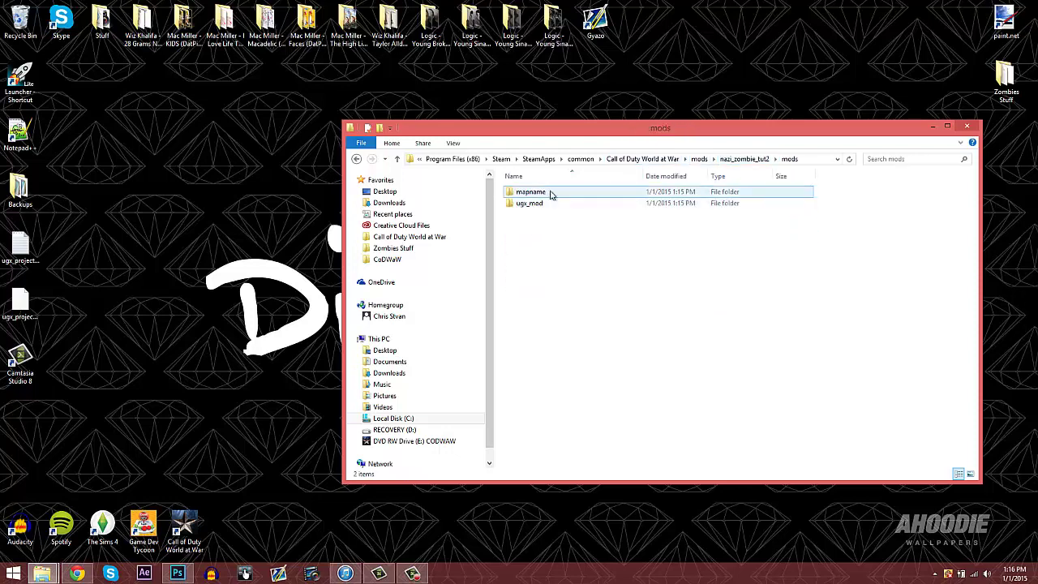
click(538, 205)
click(537, 193)
right_click(532, 193)
click(571, 407)
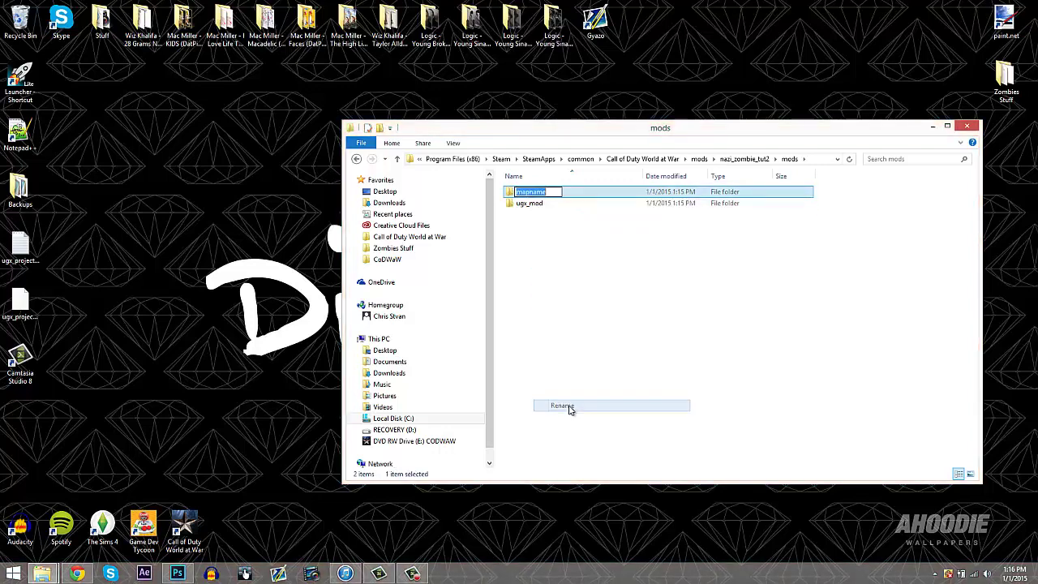
text(n)
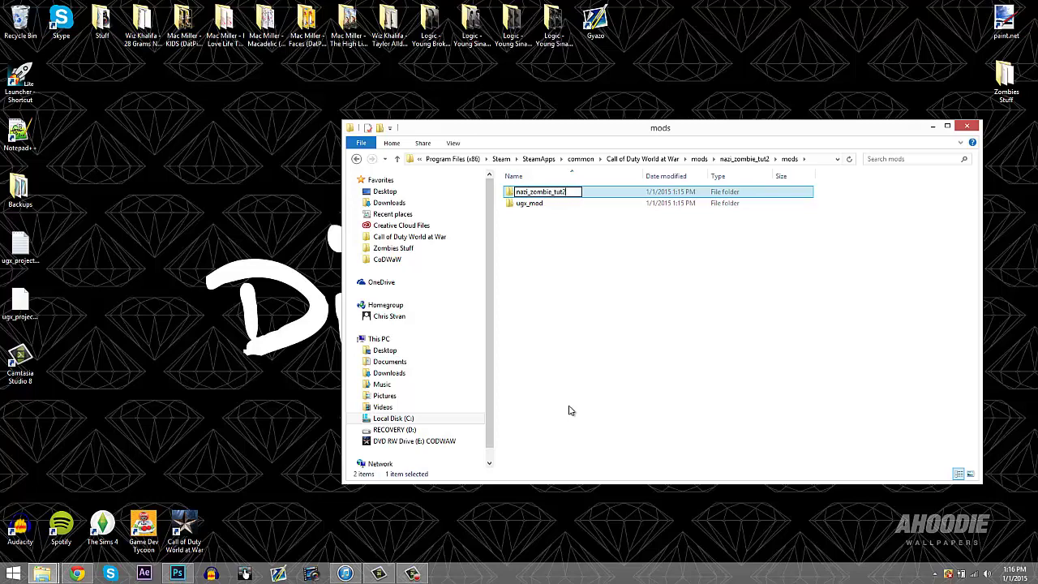
text(azi_zombie_tut2)
key(Return)
Review the contents of the renamed map folder and the ugx_mod folder, and return to the main nazi_zombie_tut2 folder
double_click(568, 192)
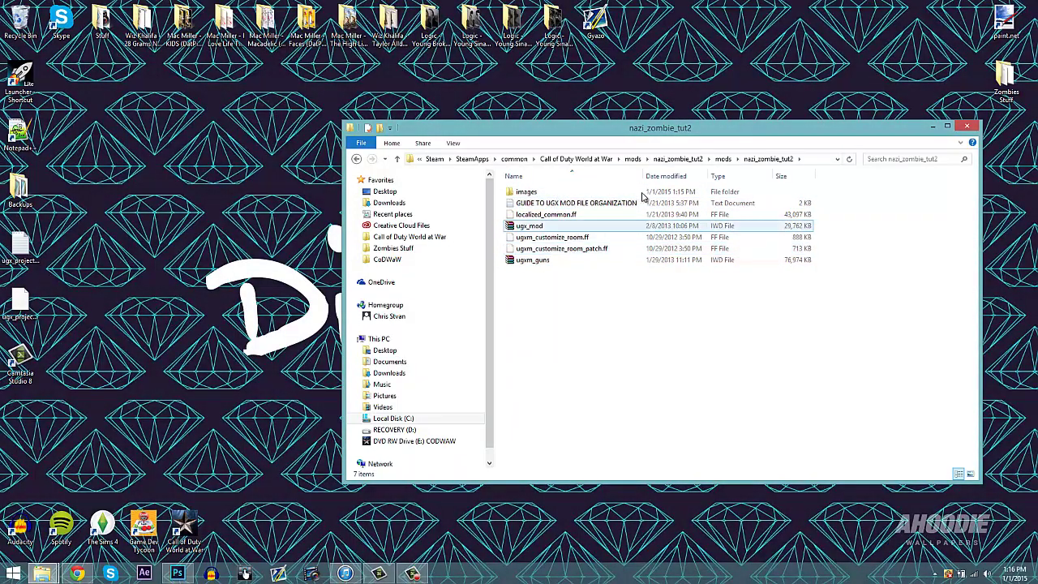
click(722, 159)
double_click(540, 204)
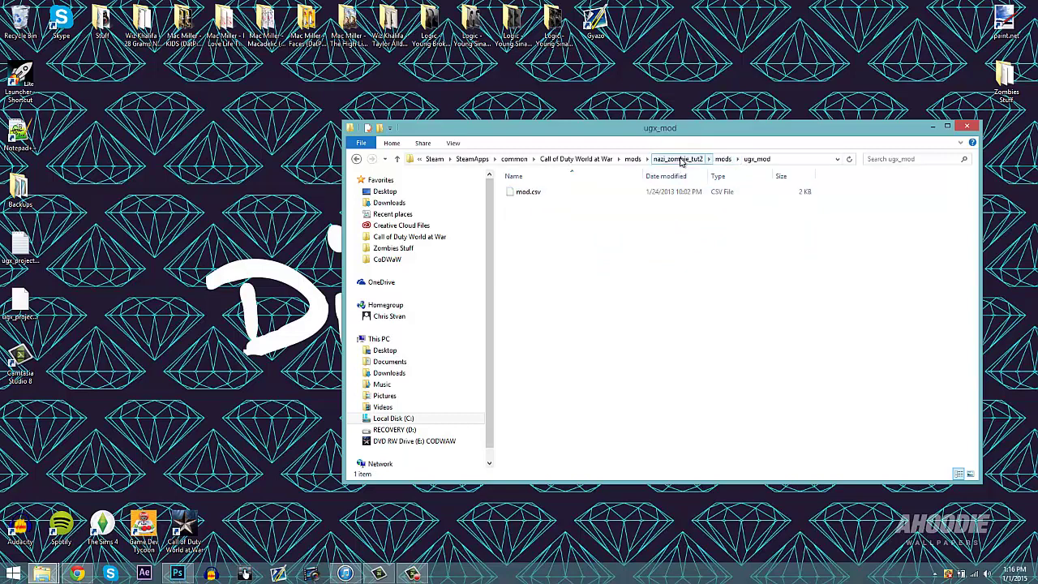
click(681, 159)
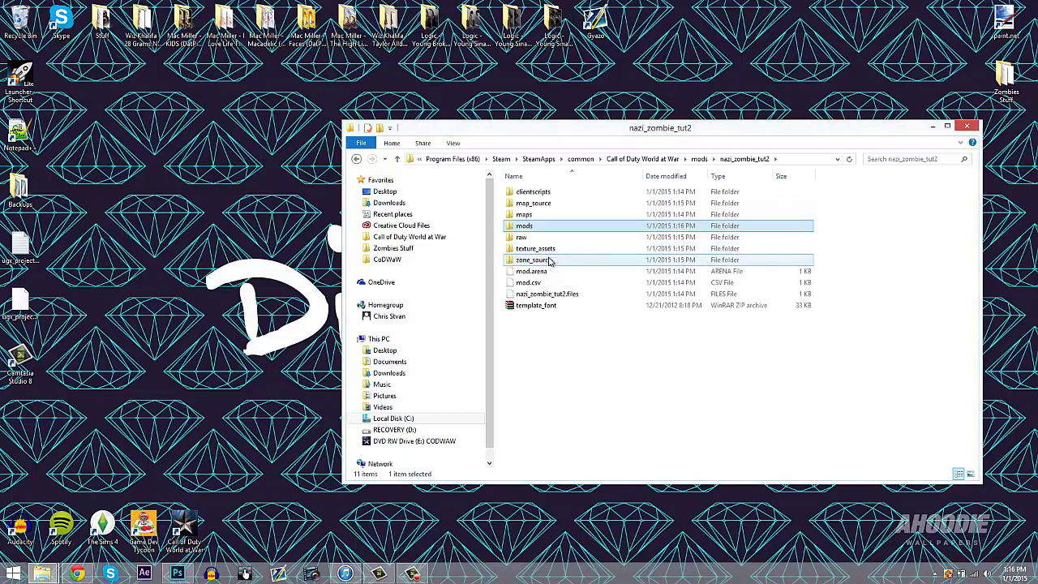
Rename mapname_ignore.csv in the zone_source\english\assetlist folder as nazi_zombie_tut2_ignore.csv
double_click(549, 260)
click(552, 192)
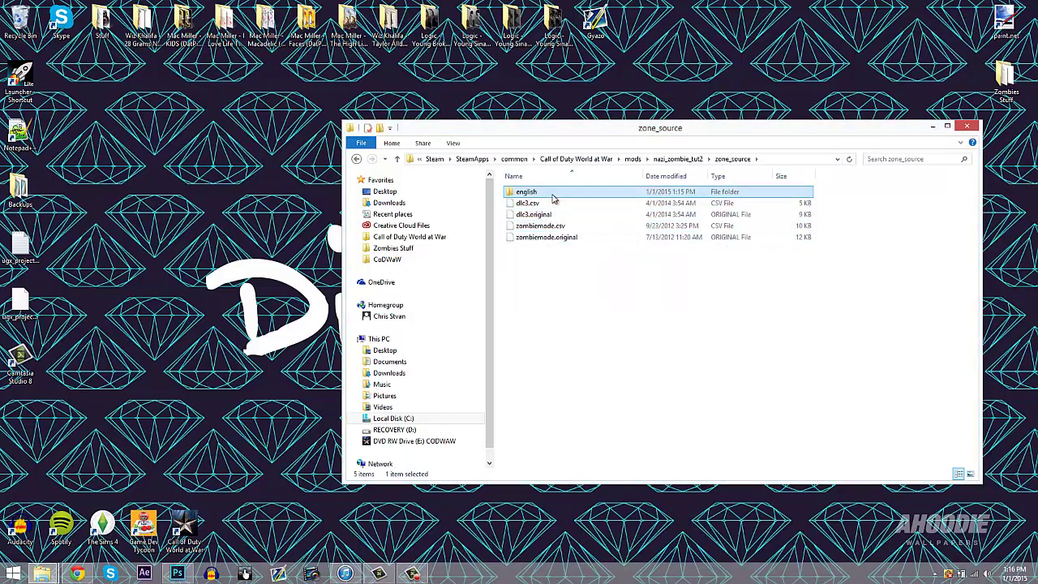
double_click(553, 194)
double_click(550, 194)
click(545, 194)
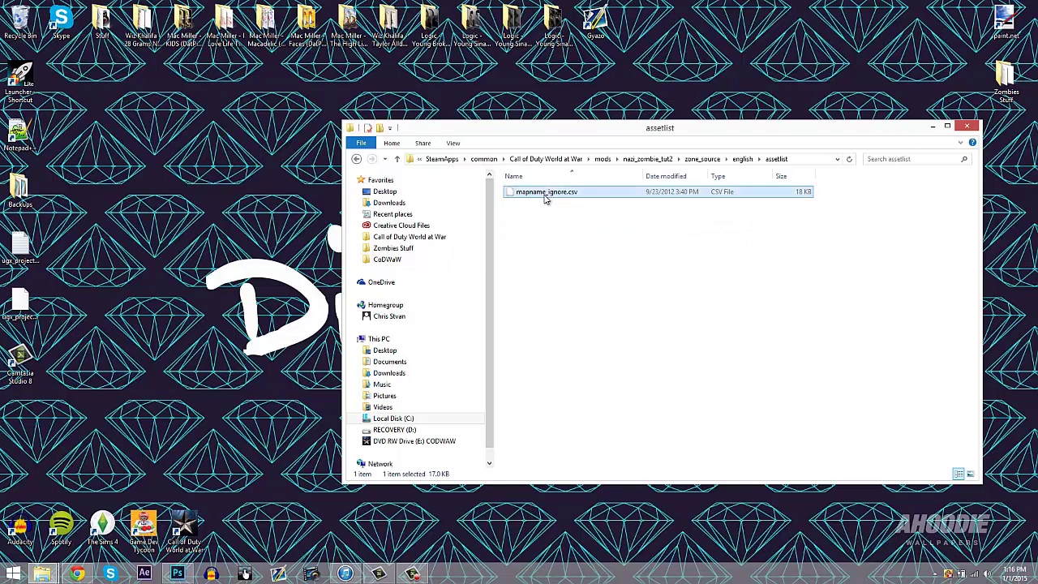
right_click(545, 199)
click(567, 379)
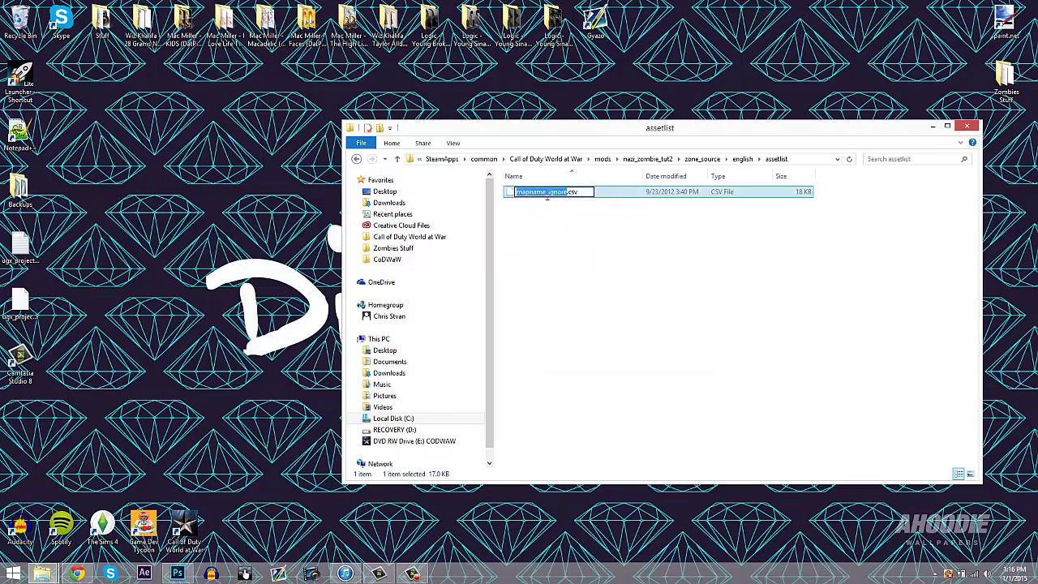
drag(546, 192, 456, 205)
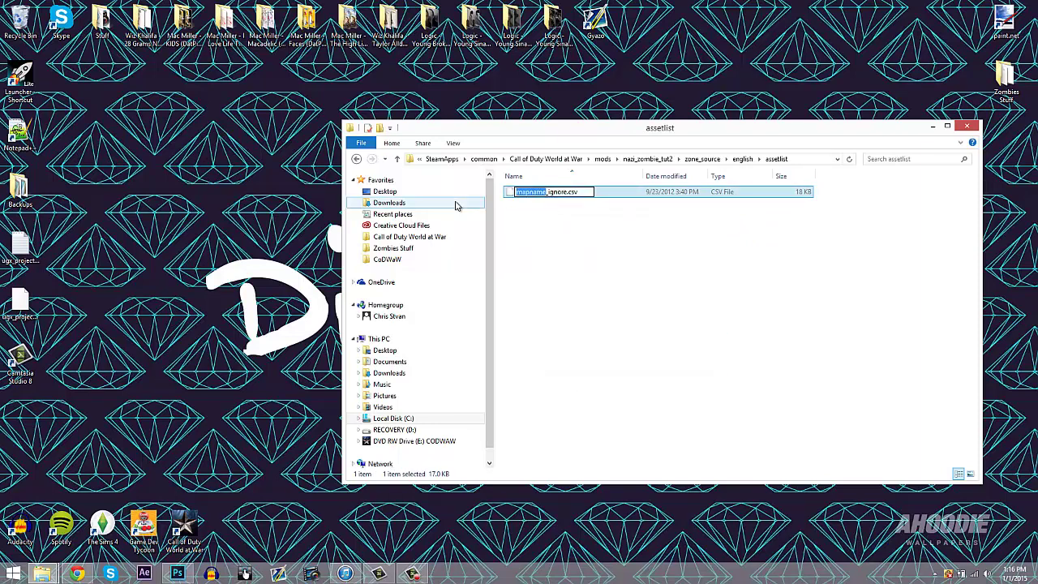
text(nazi_zombie_tut2)
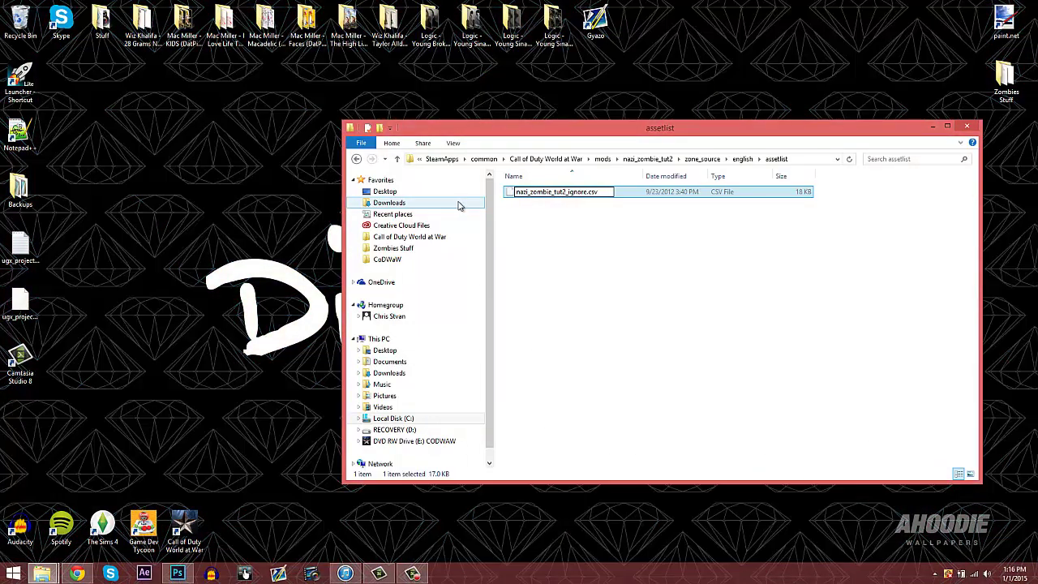
click(559, 244)
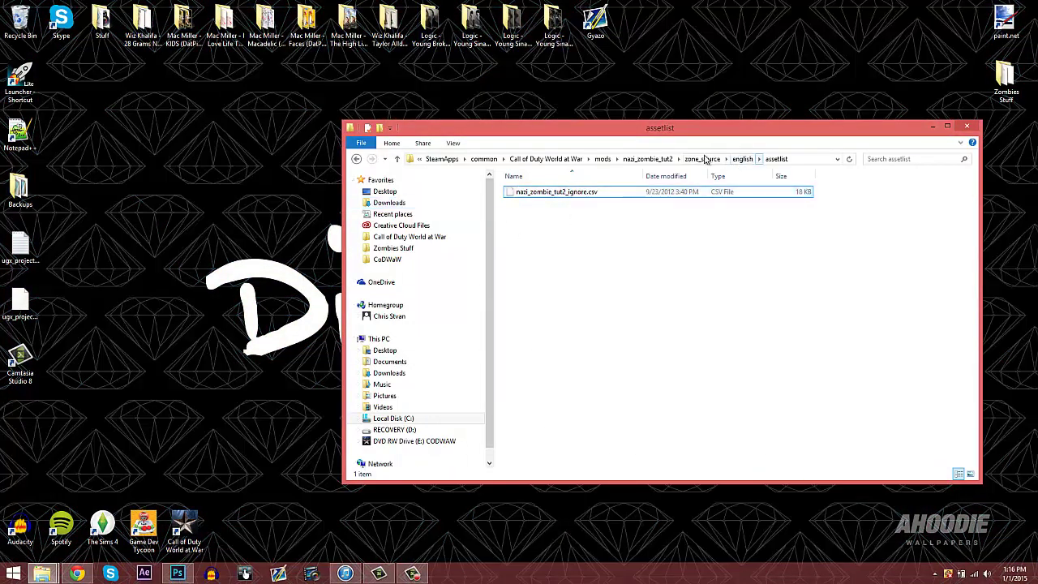
Review the contents of the texture_assets\ugx_mod and raw folders within nazi_zombie_tut2
click(657, 159)
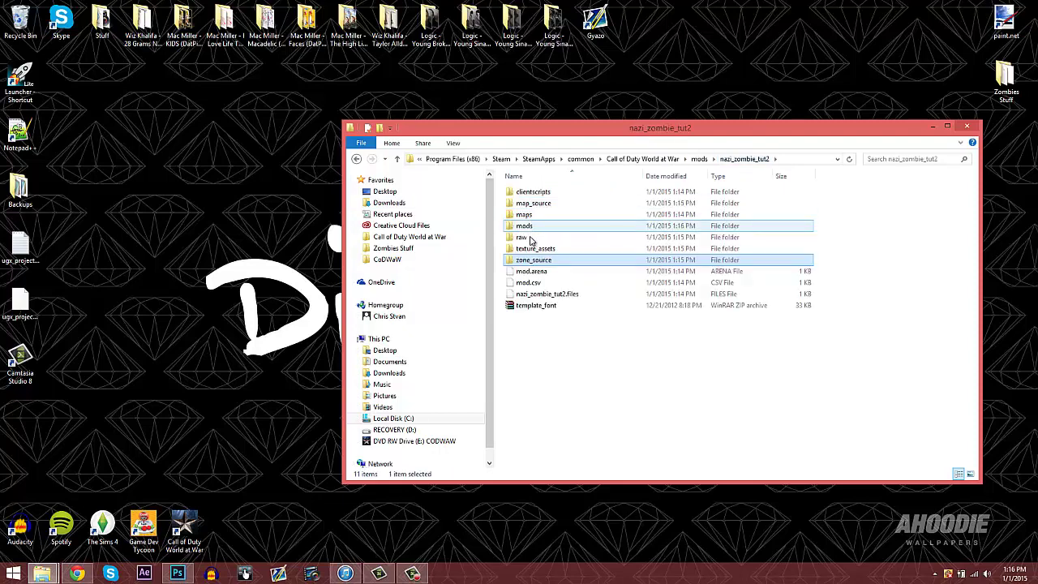
double_click(531, 249)
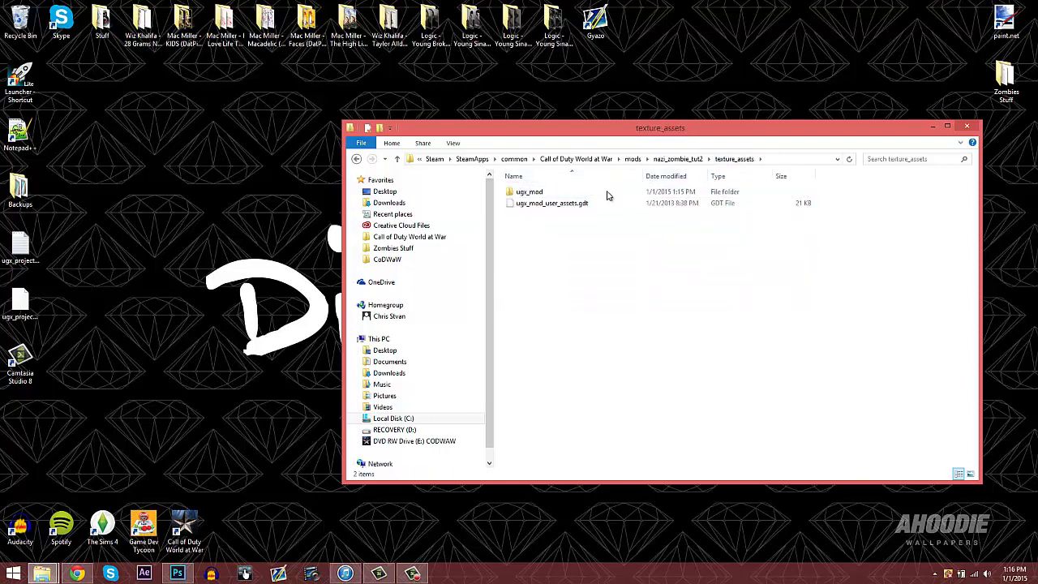
double_click(607, 195)
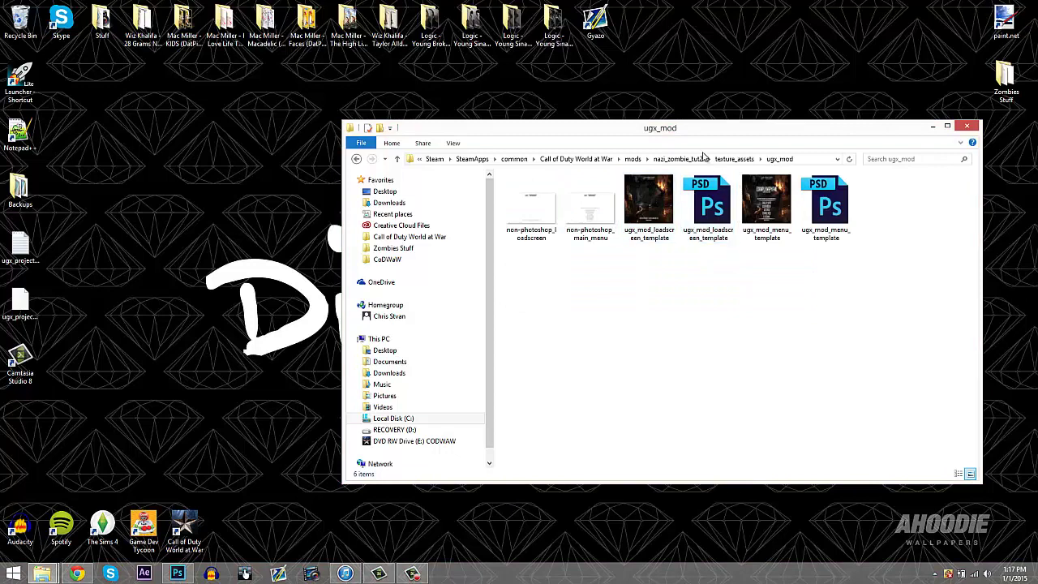
click(688, 159)
double_click(542, 233)
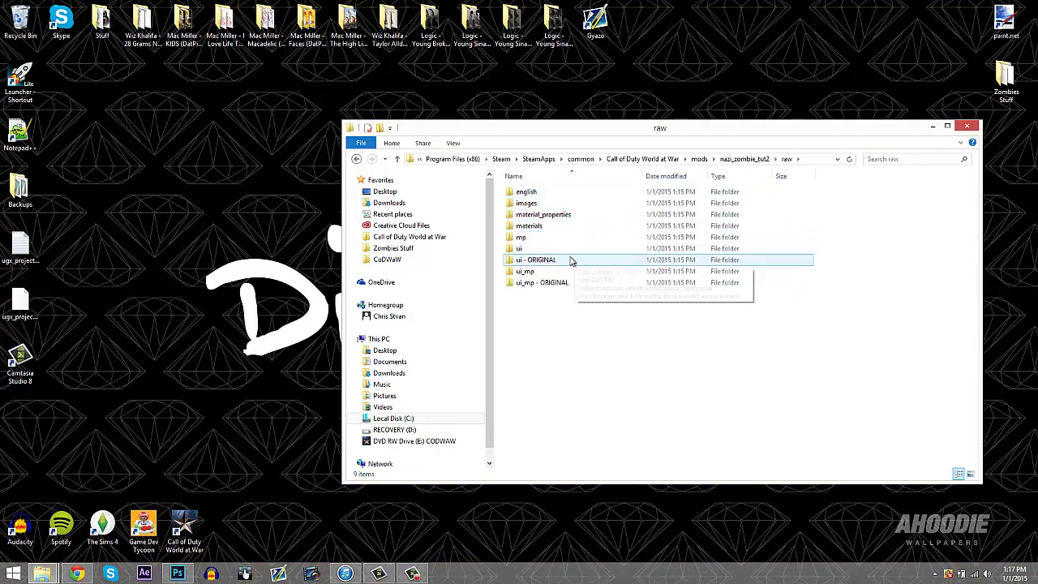
click(734, 160)
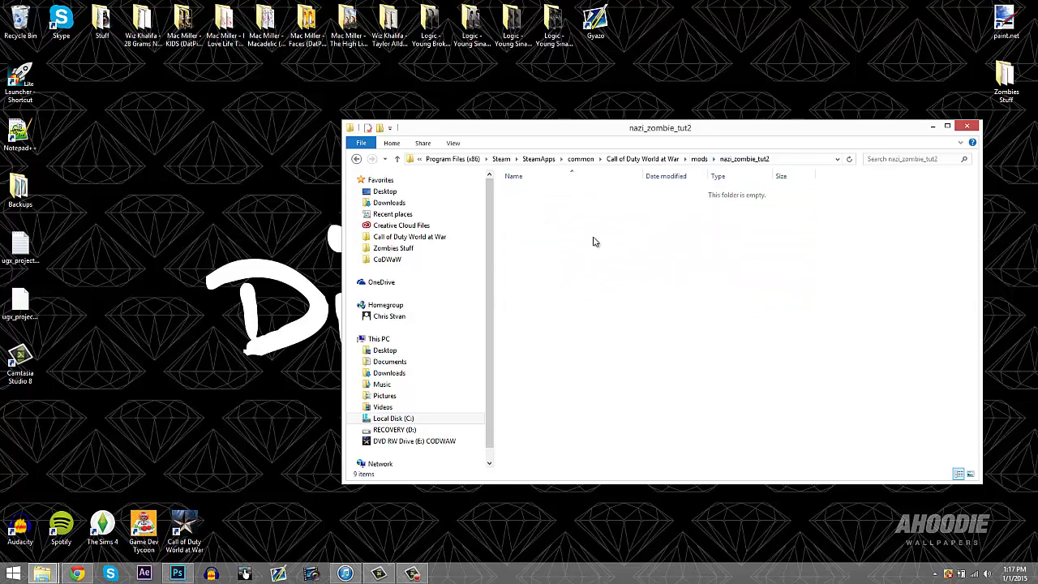
Open main.menu from the raw\ui folder of nazi_zombie_tut2 for editing in Notepad++
double_click(532, 241)
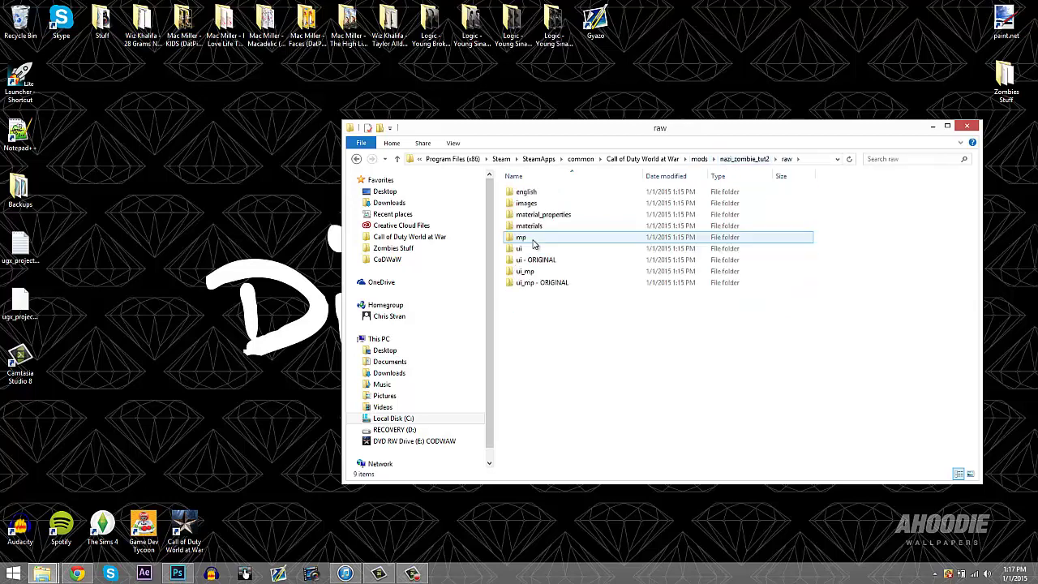
double_click(528, 249)
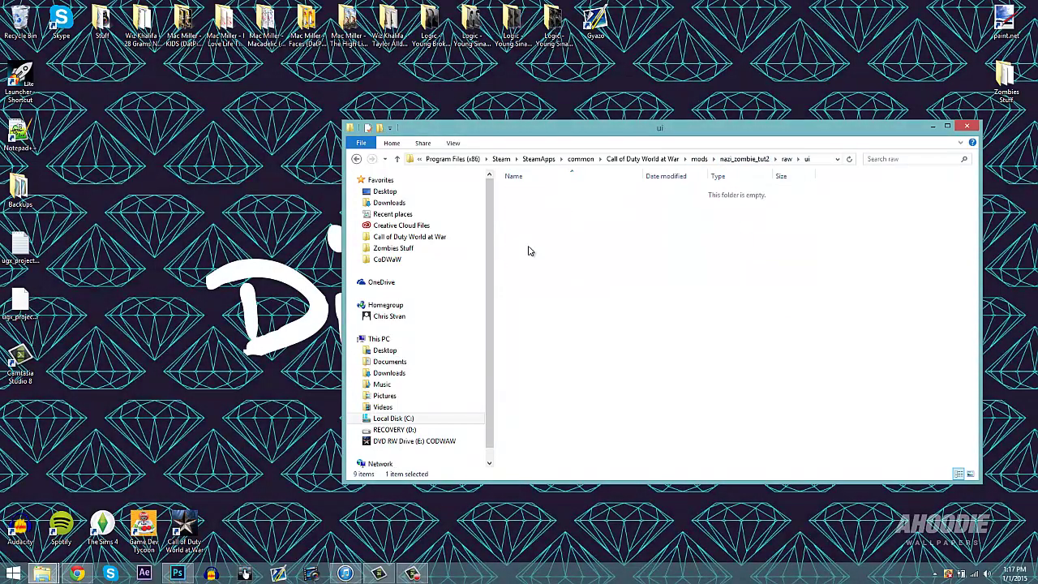
scroll(573, 376, down, 5)
scroll(573, 375, down, 4)
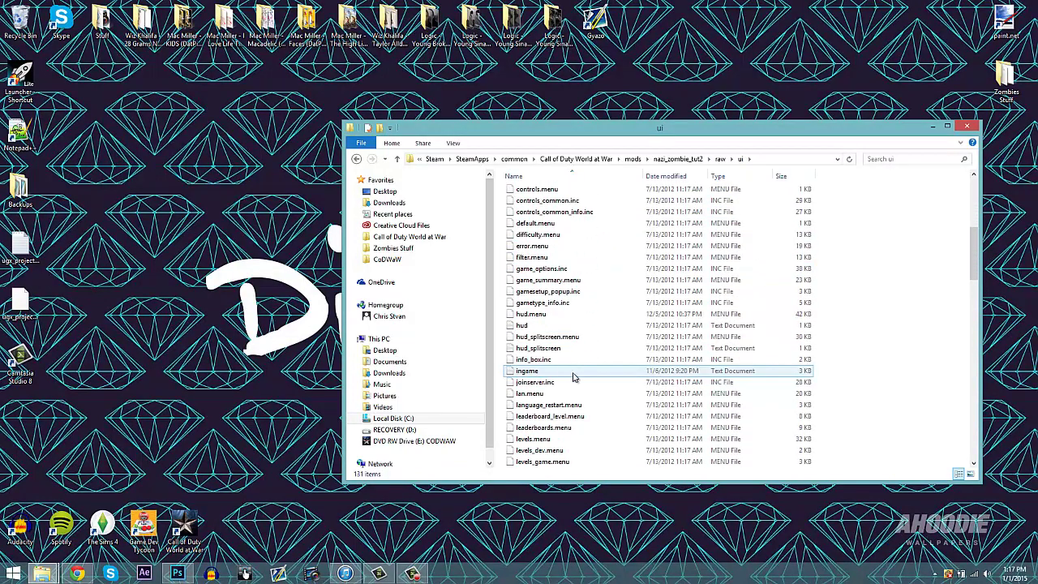
right_click(541, 385)
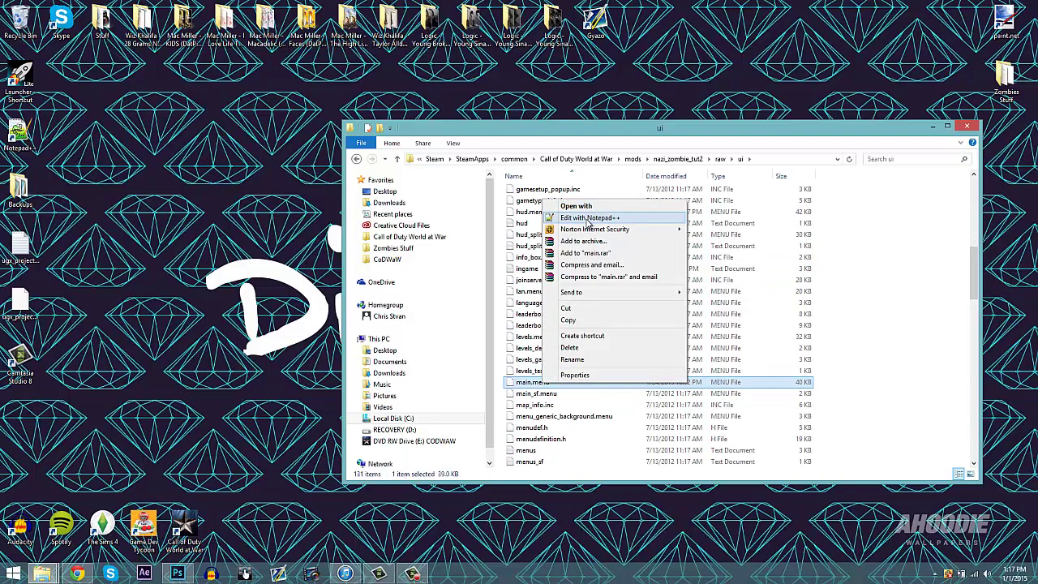
click(588, 218)
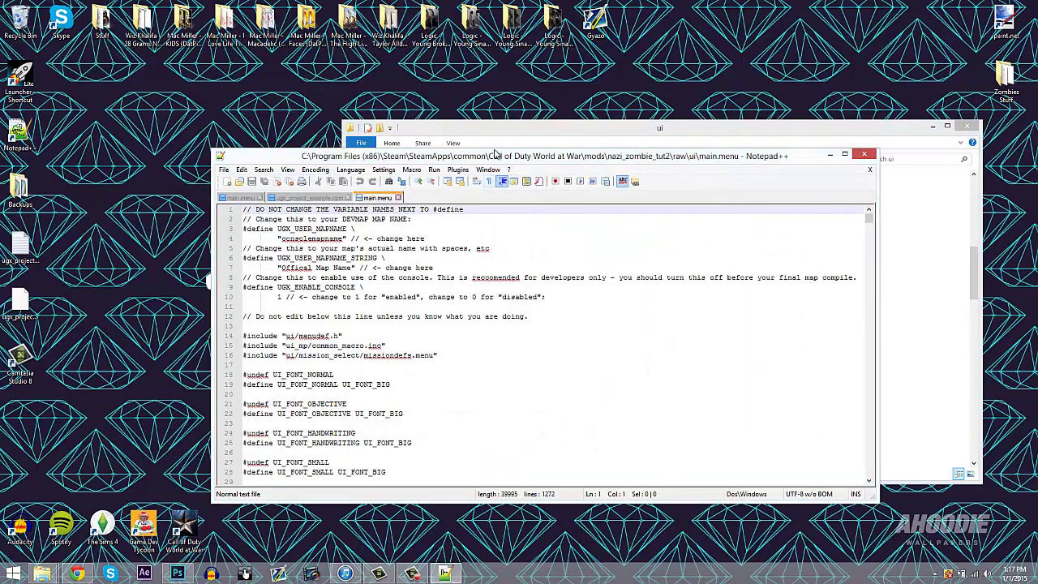
drag(493, 158, 524, 4)
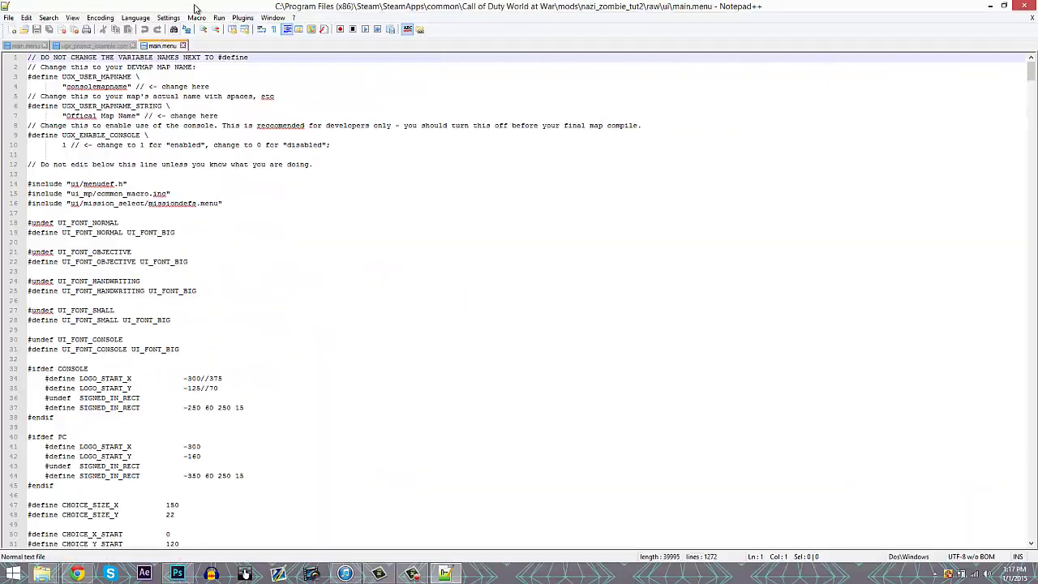
drag(195, 8, 398, 70)
Replace the consolemapname value of UGX_USER_MAPNAME in main.menu with nazi_zombie_tut2
scroll(458, 335, down, 5)
scroll(458, 334, up, 1)
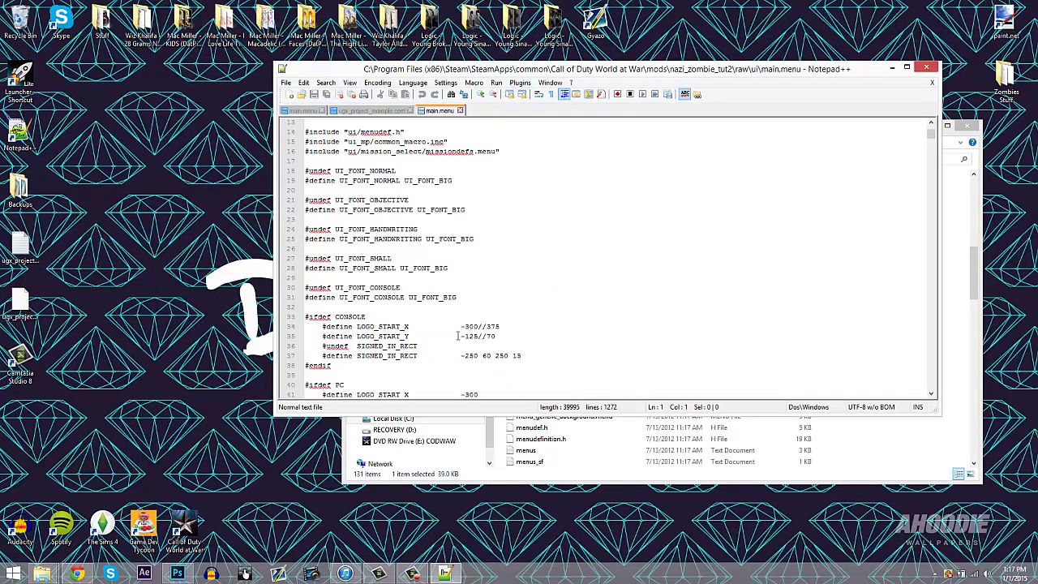
scroll(458, 335, up, 4)
drag(344, 152, 408, 151)
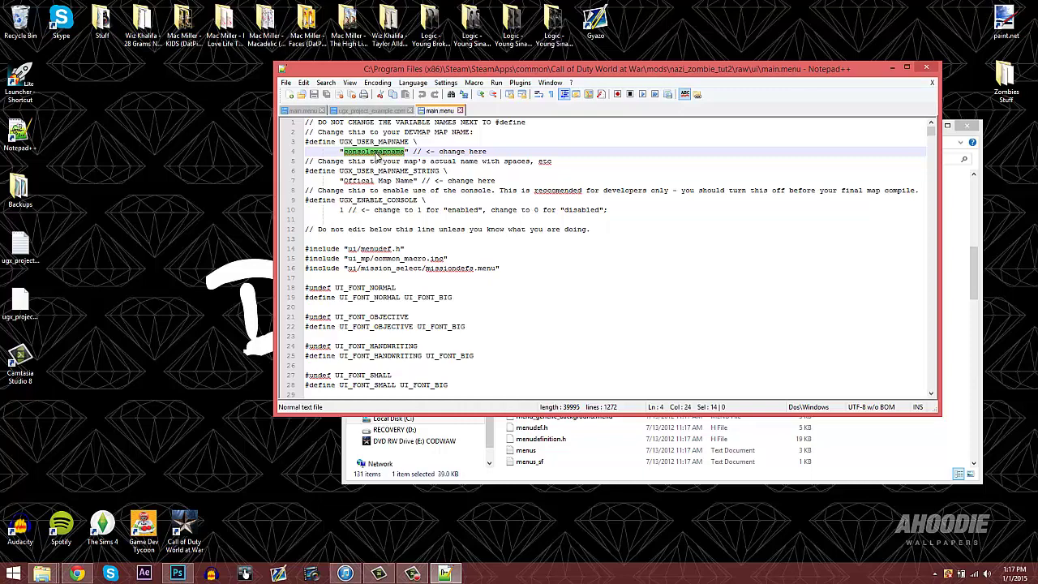
text(nazi_zombie)
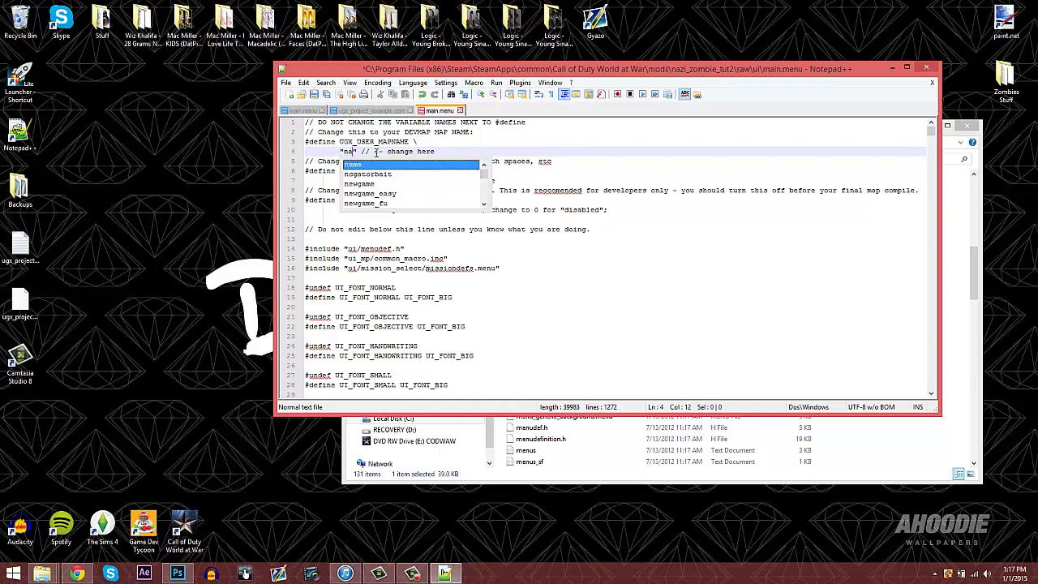
text(_tut2)
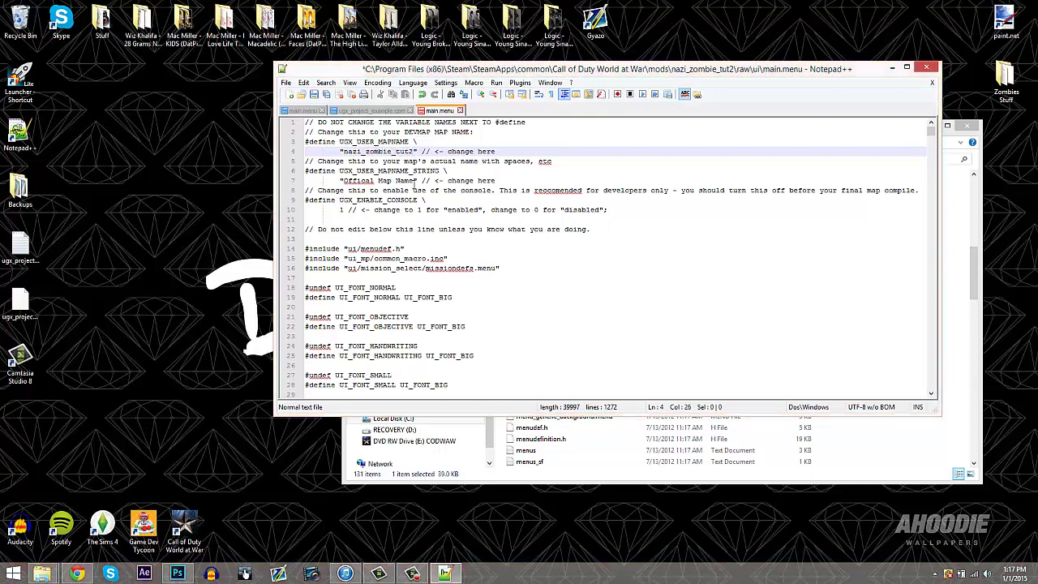
Set the UGX_USER_MAPNAME_STRING value to "Tutorial Map" and check the console-enable setting
drag(414, 180, 345, 180)
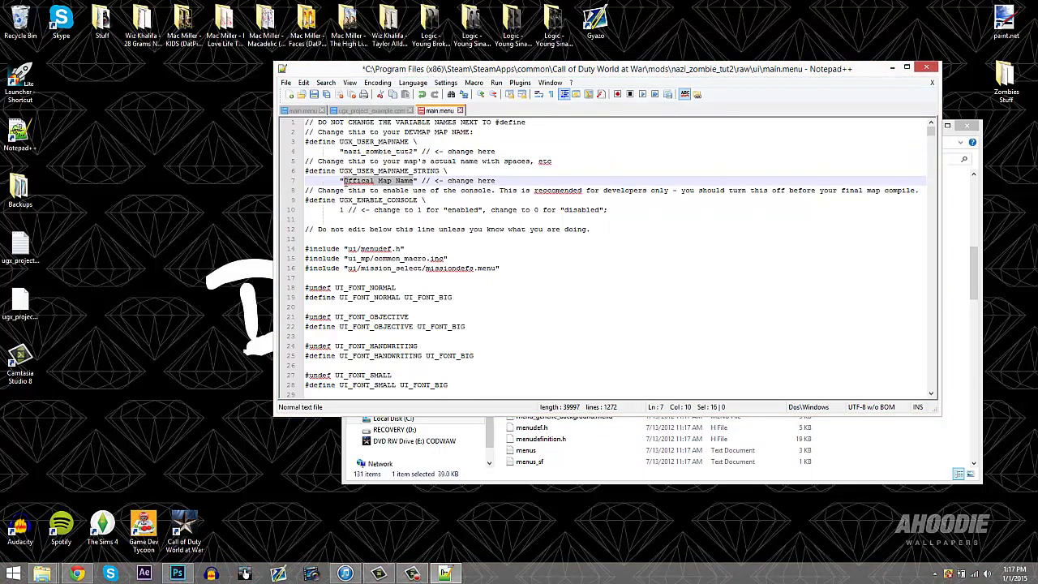
text(Tutorial)
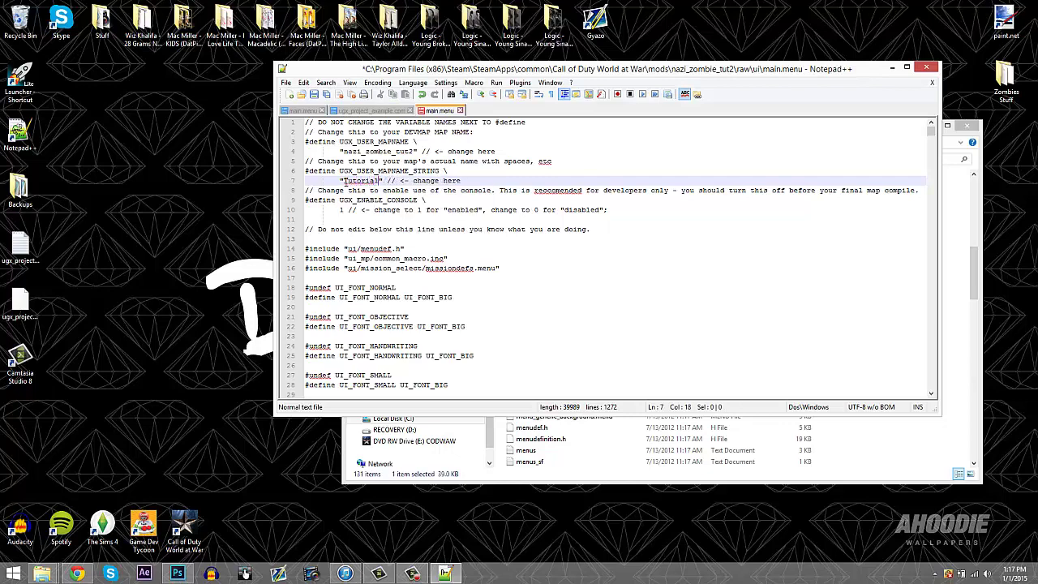
text( Map)
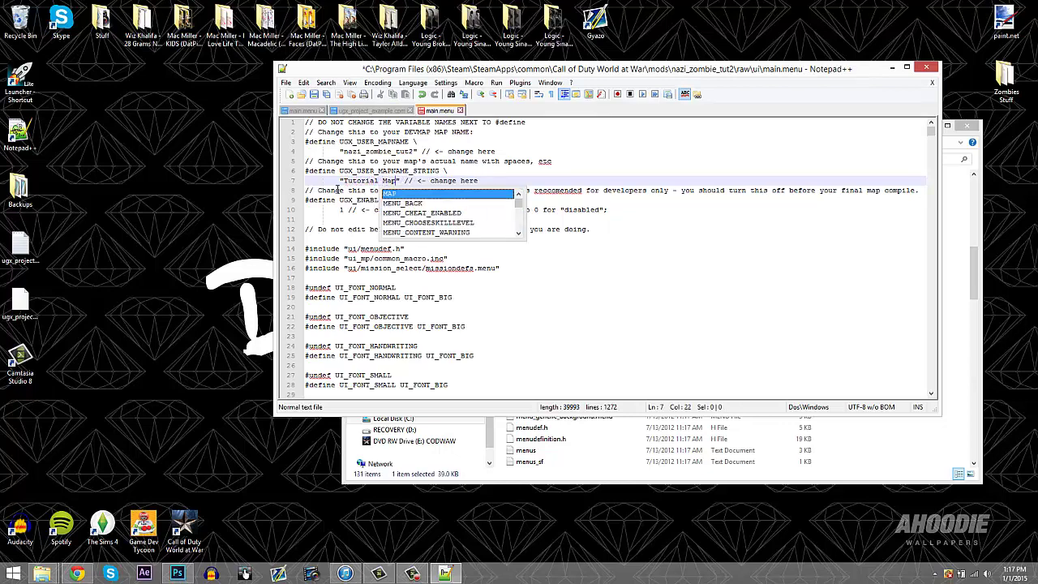
click(357, 209)
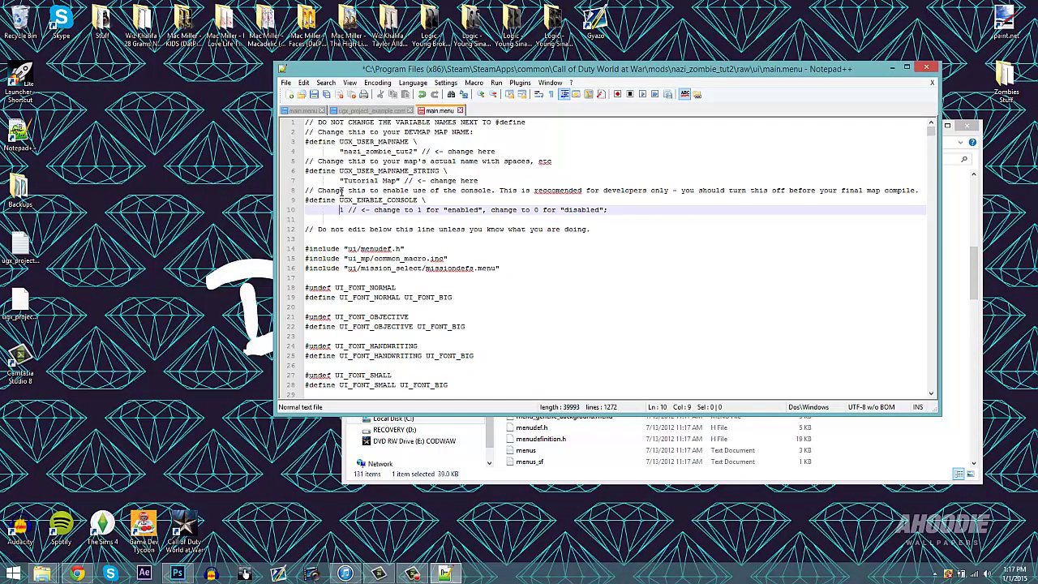
scroll(342, 191, down, 2)
scroll(419, 297, up, 2)
Save the edited main.menu file and close Notepad++
click(285, 83)
click(308, 143)
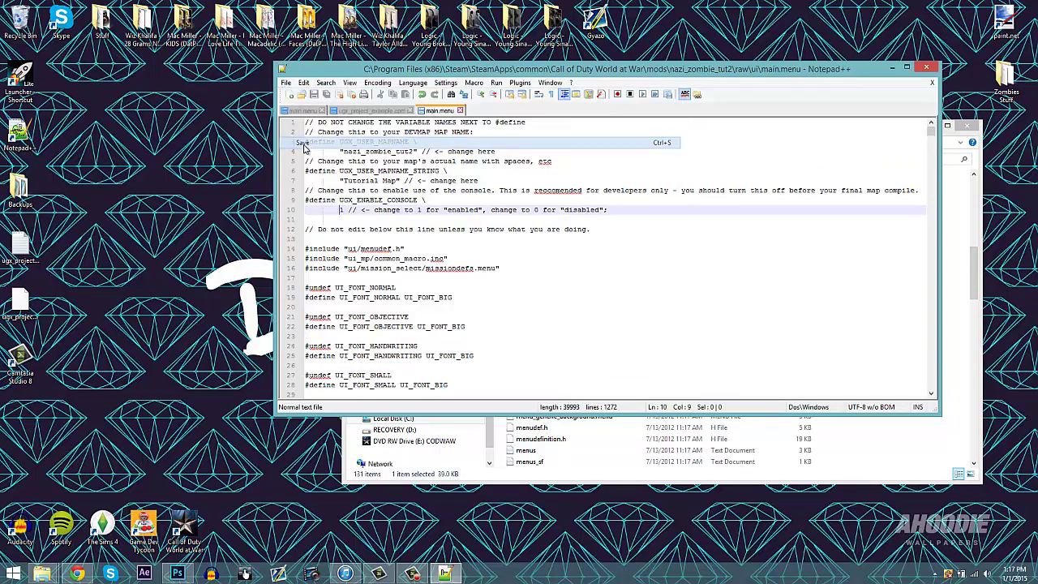
click(925, 68)
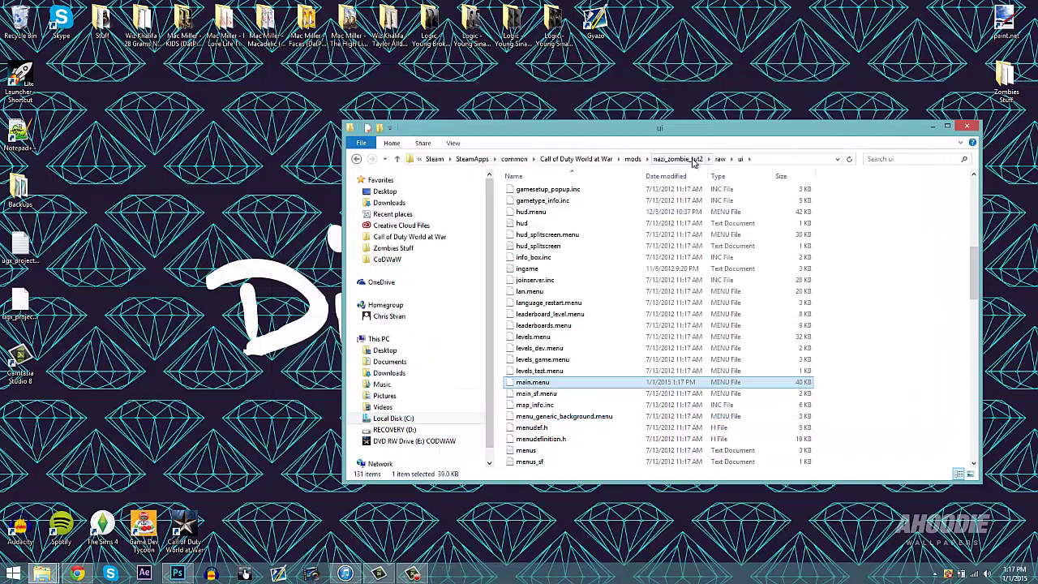
Open the ugx_mod_menu_template PSD from the texture_assets\ugx_mod folder of nazi_zombie_tut2 in Photoshop
click(677, 159)
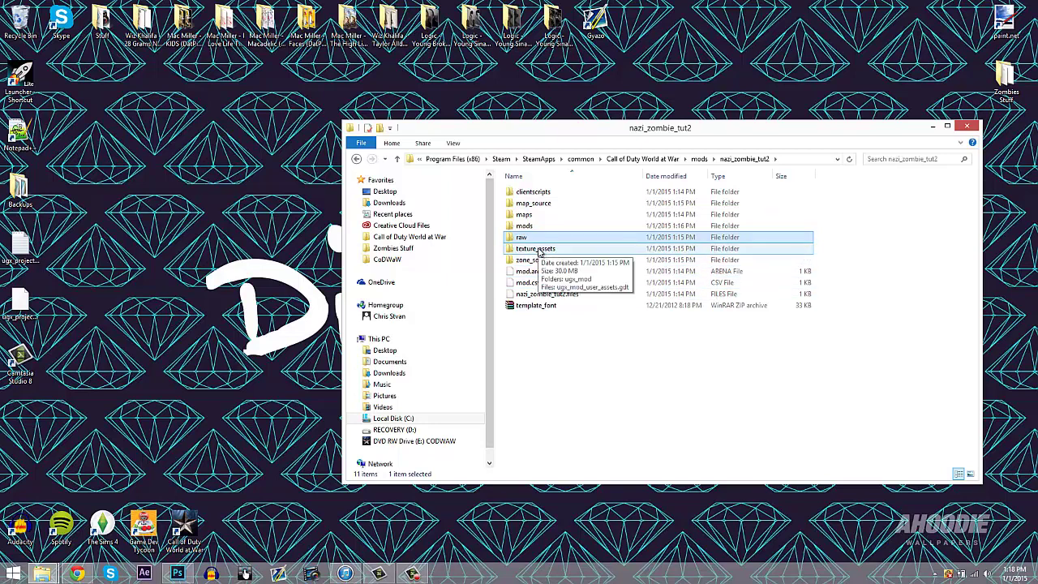
double_click(539, 250)
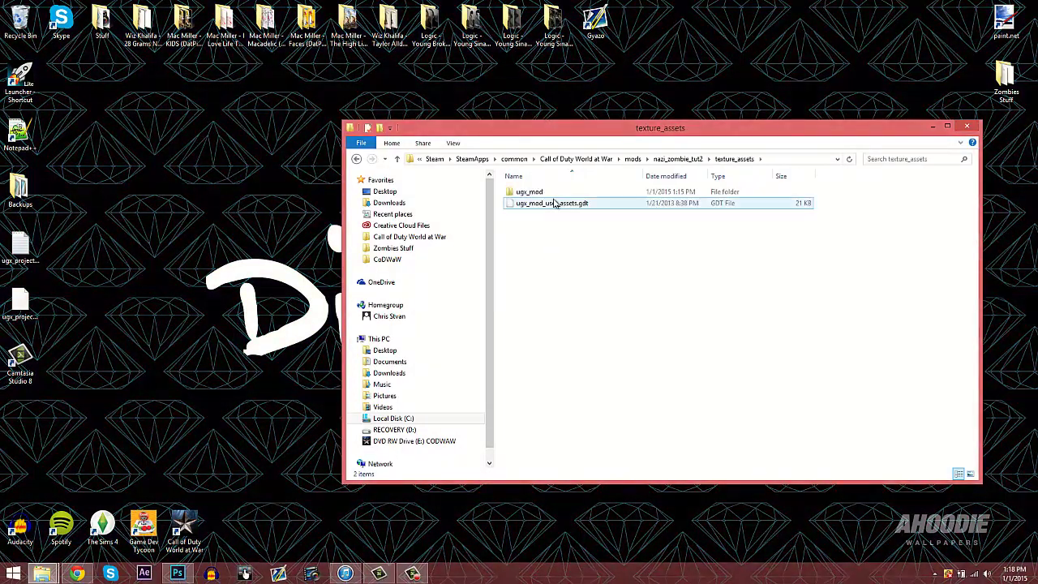
double_click(552, 193)
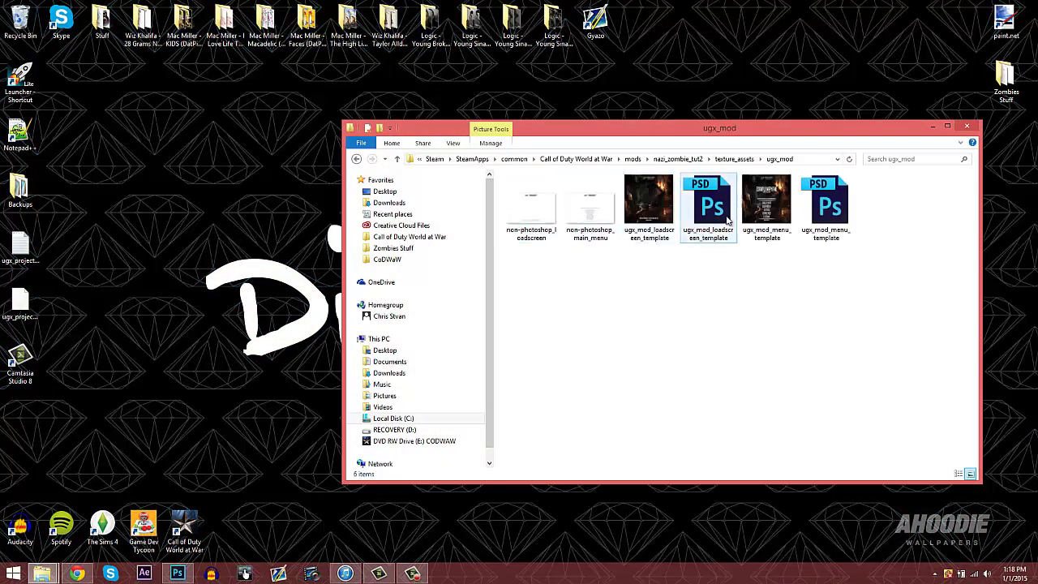
click(719, 214)
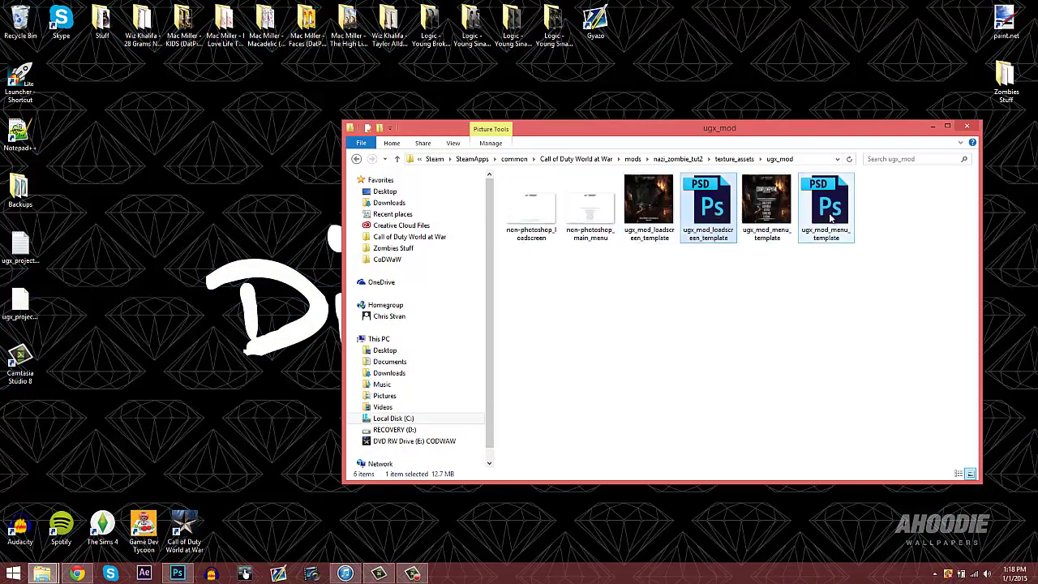
click(830, 216)
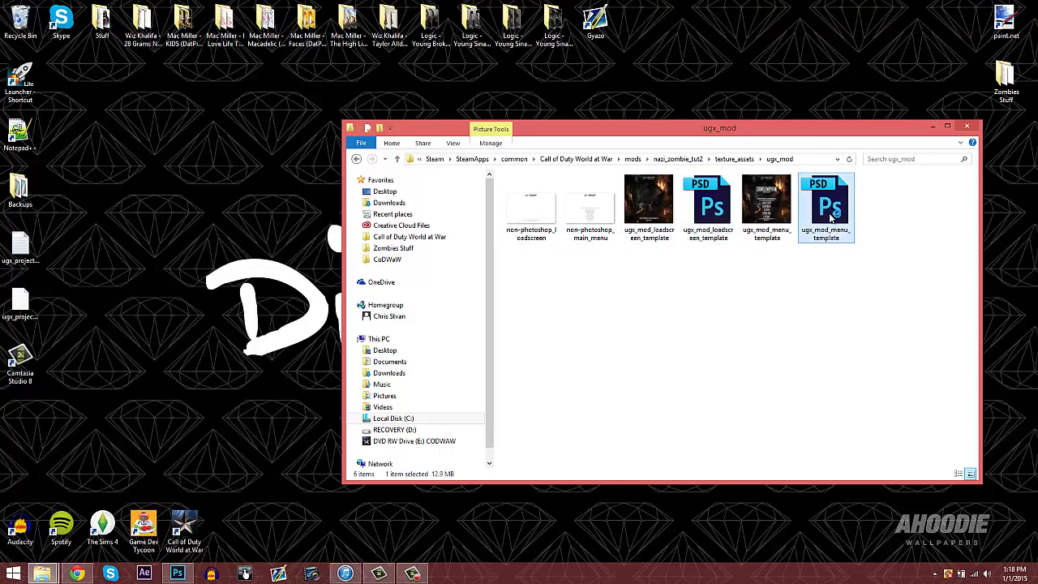
double_click(830, 216)
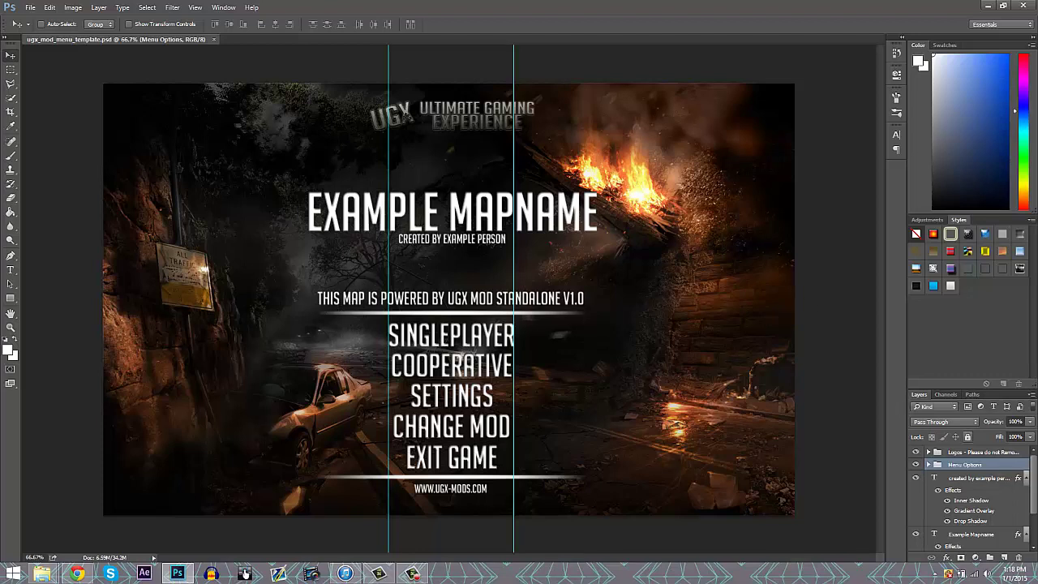
Replace "Example Person" in the credit line under the map title with "Logical Edits"
click(979, 480)
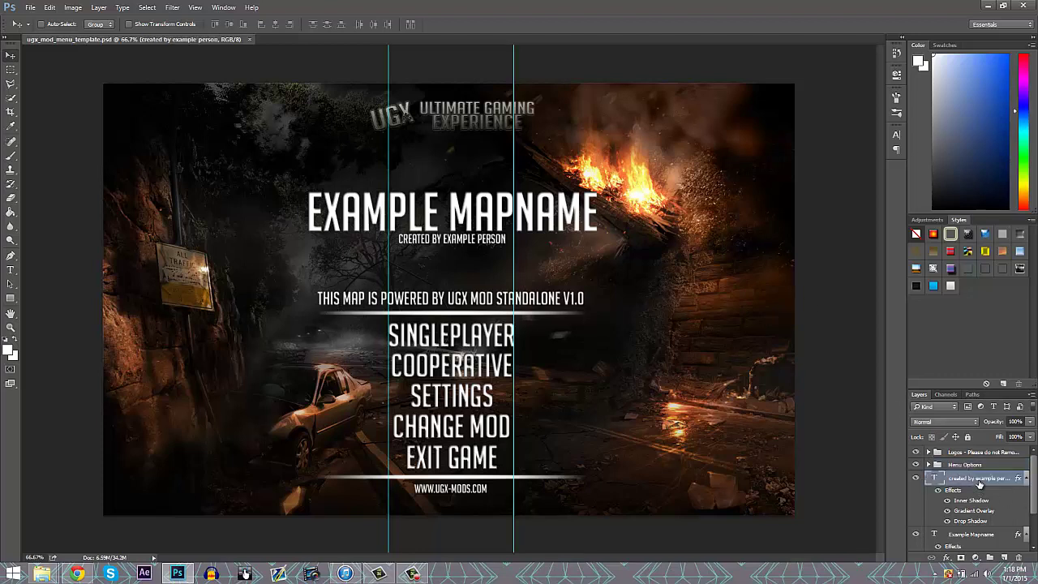
click(10, 269)
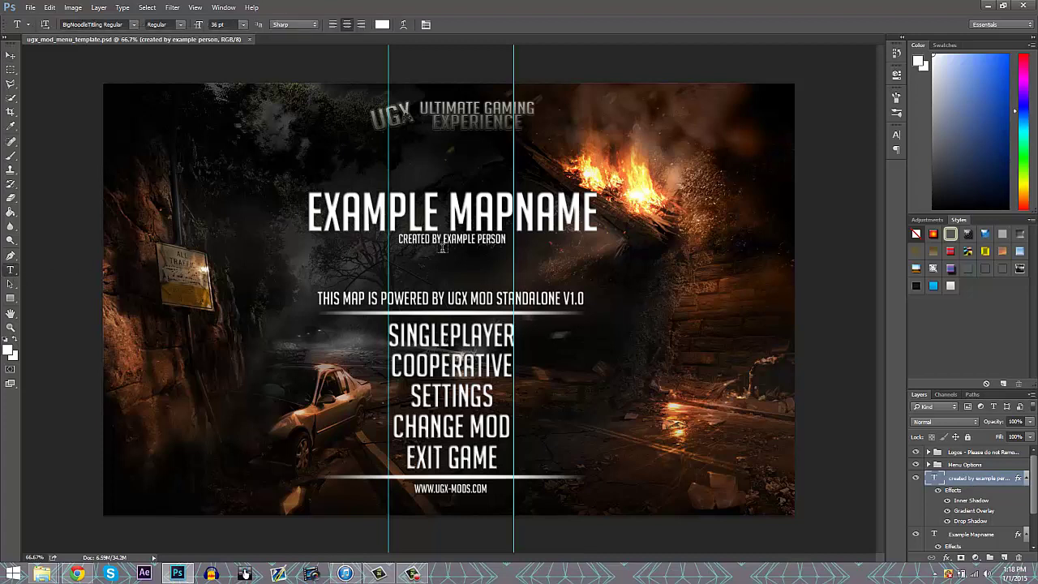
drag(443, 239, 506, 239)
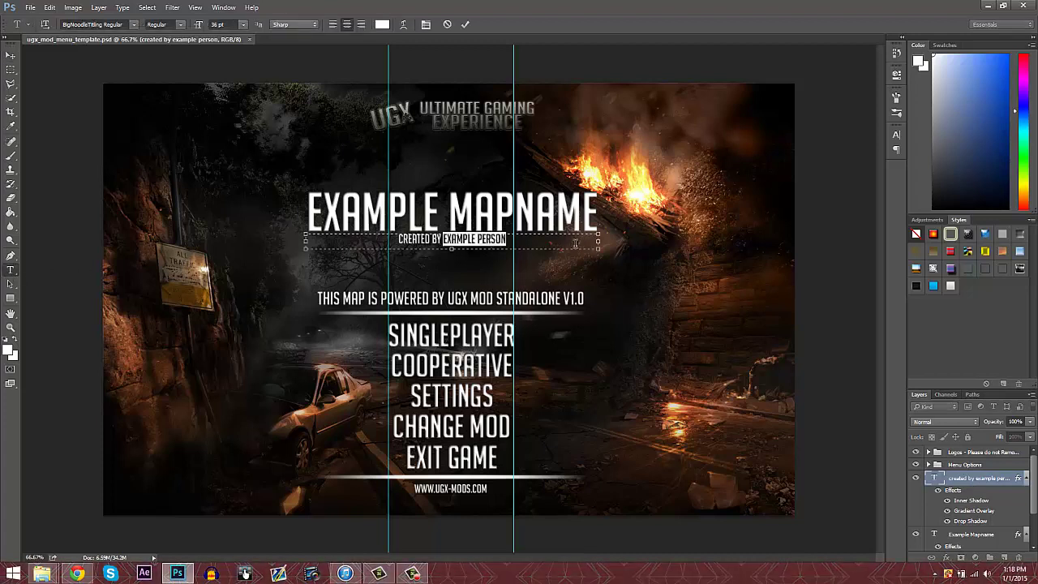
key(BackSpace)
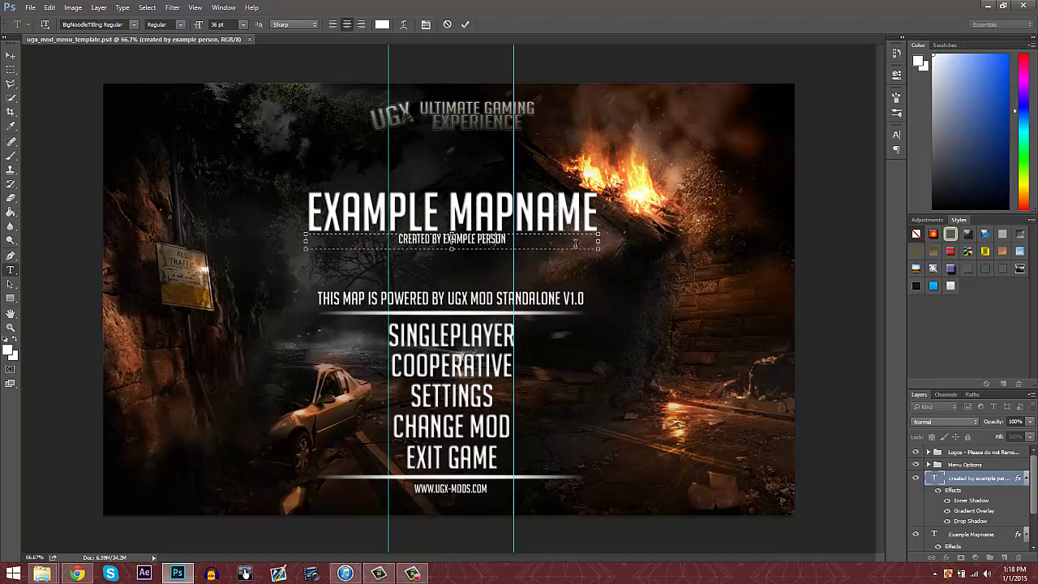
text(Logical Edits)
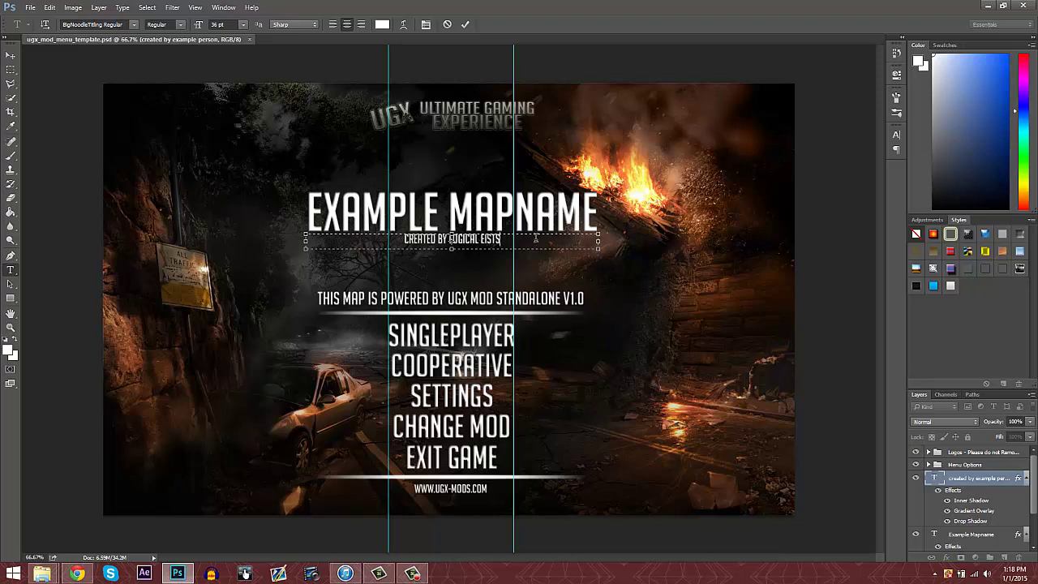
key(BackSpace)
key(BackSpace)
key(BackSpace)
key(BackSpace)
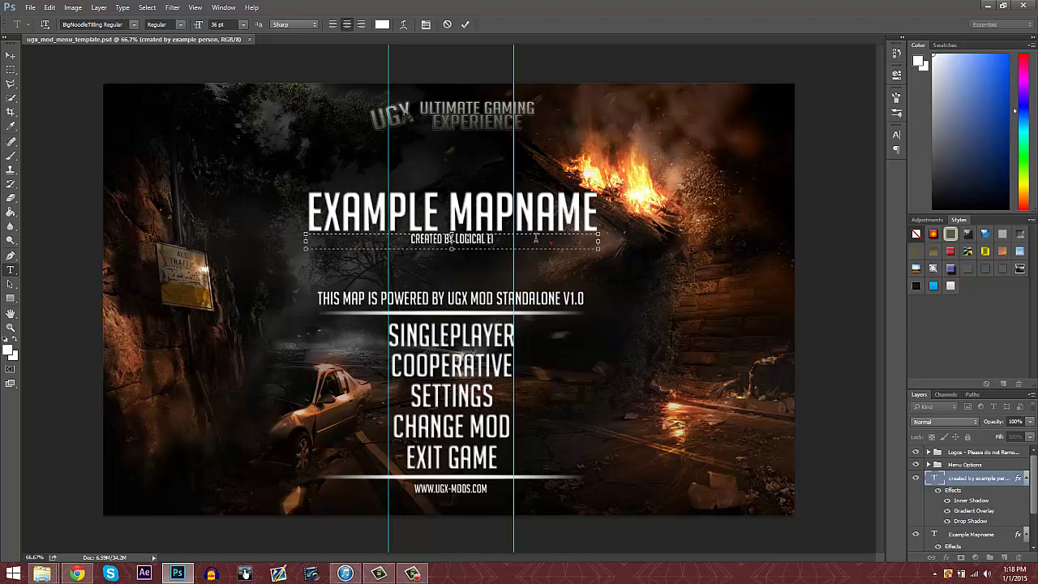
key(BackSpace)
text(dits)
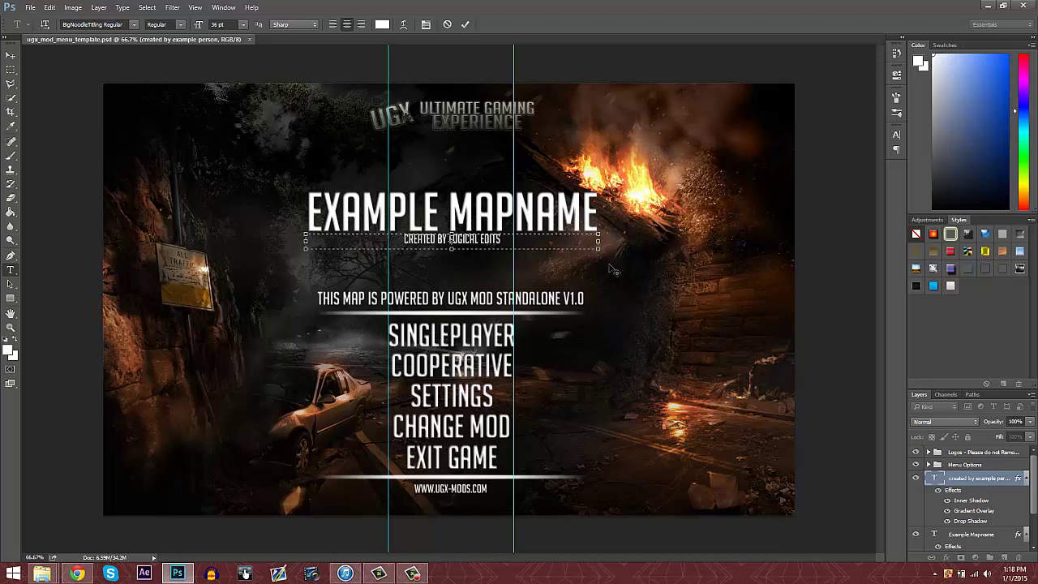
Change the Example Mapname title text to "Tutorial"
click(955, 533)
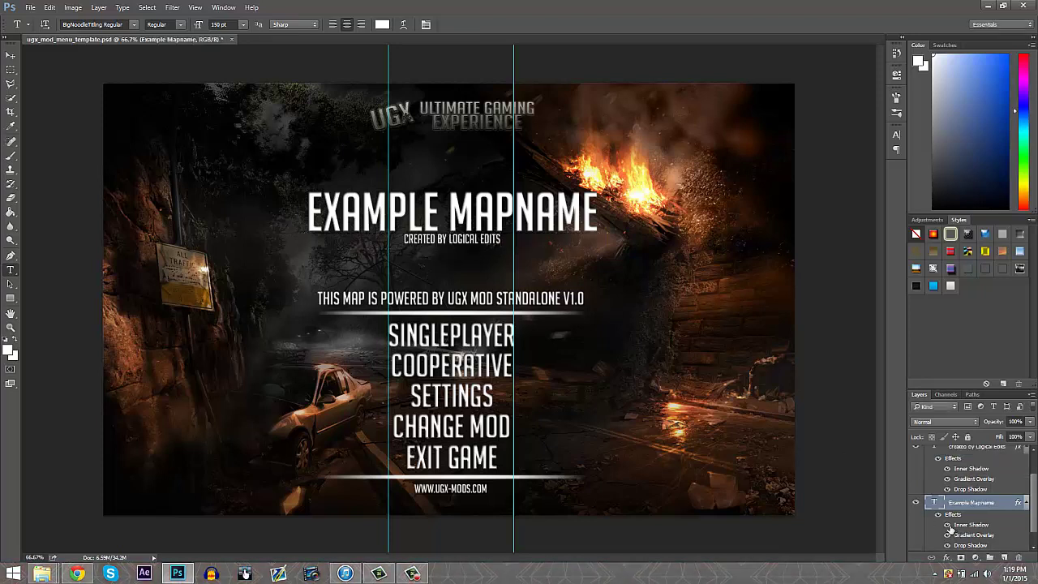
triple_click(416, 213)
text(TUTR)
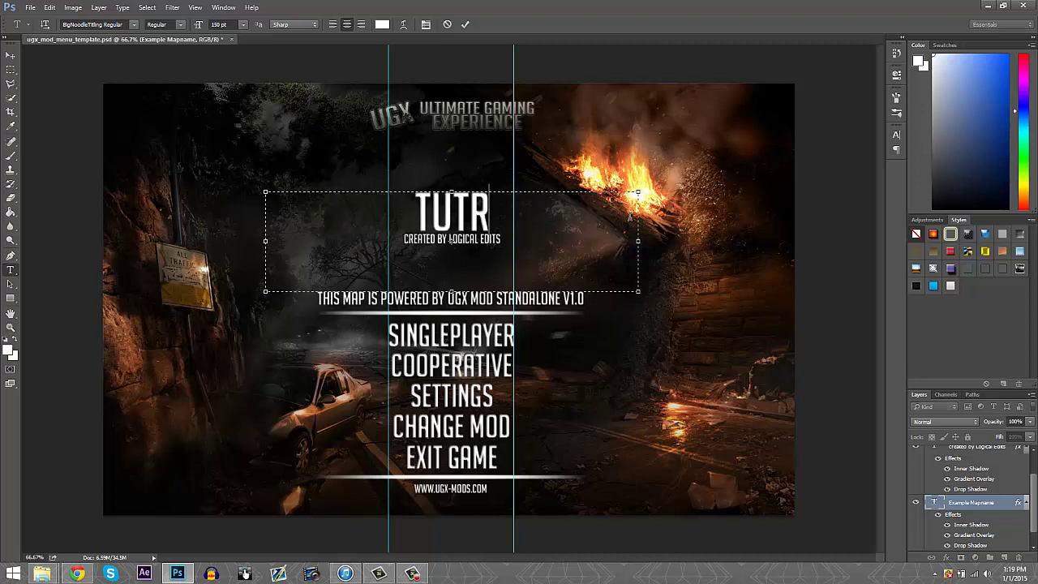
key(BackSpace)
text(ORIAL)
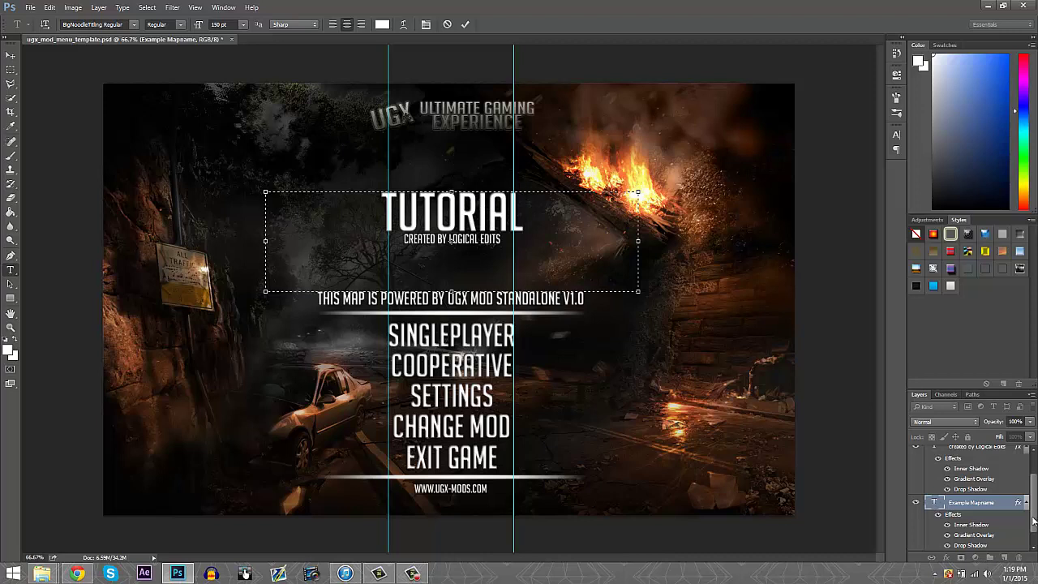
Apply the blue gradient layer style to the Example Background Image layer of the menu template
scroll(973, 519, down, 1)
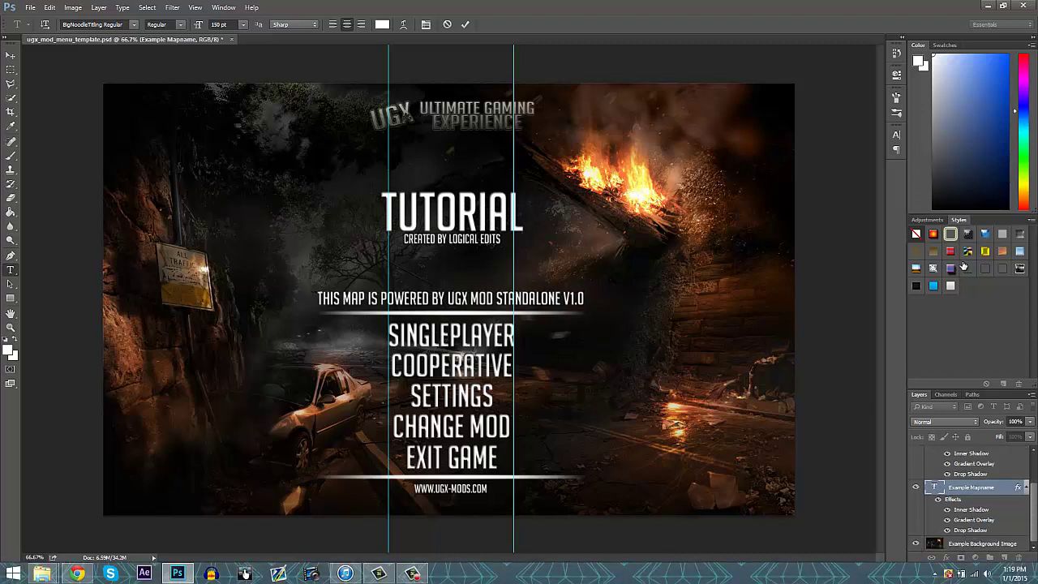
click(977, 544)
click(933, 285)
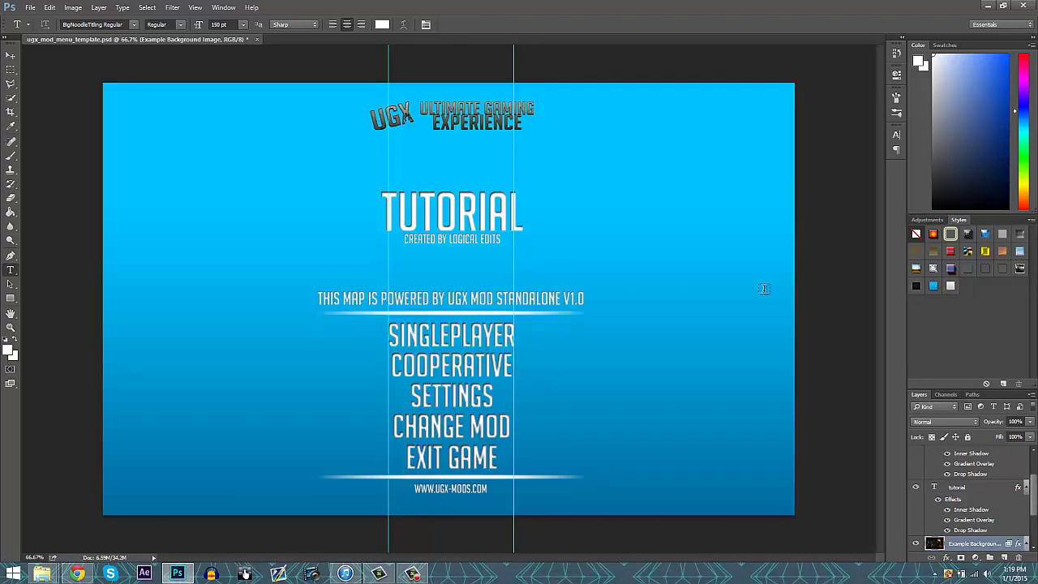
Save a JPEG copy of the menu image as ugx_mod_menu_template in the ugx_mod folder at maximum quality, replacing the existing file
click(28, 8)
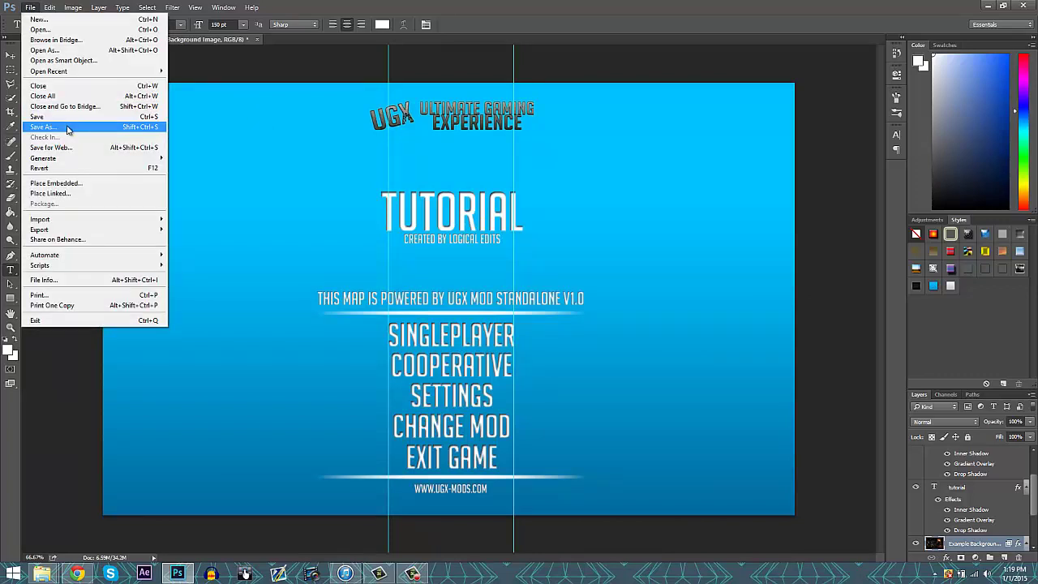
click(65, 124)
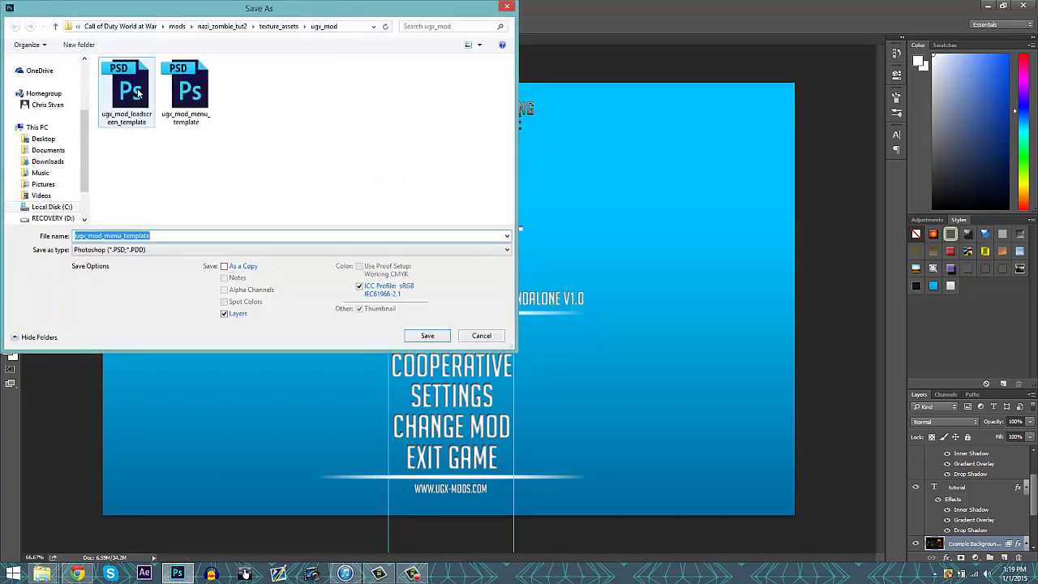
click(161, 250)
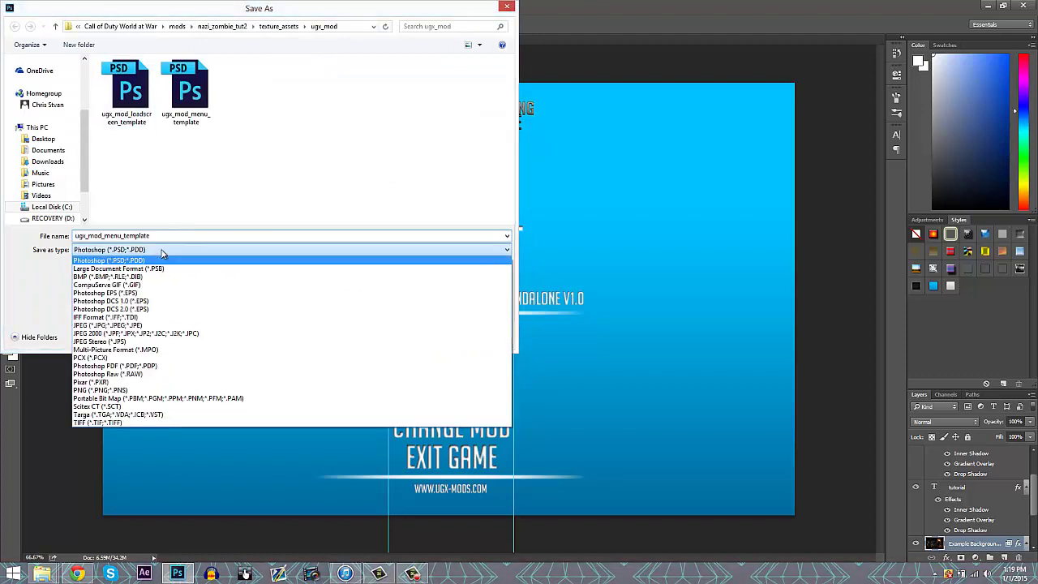
click(109, 325)
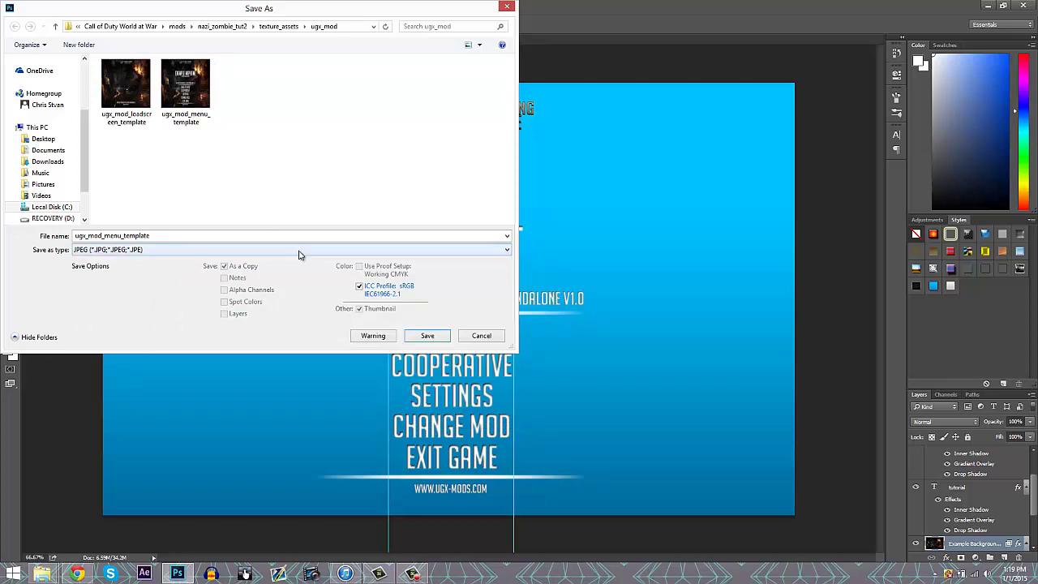
click(425, 336)
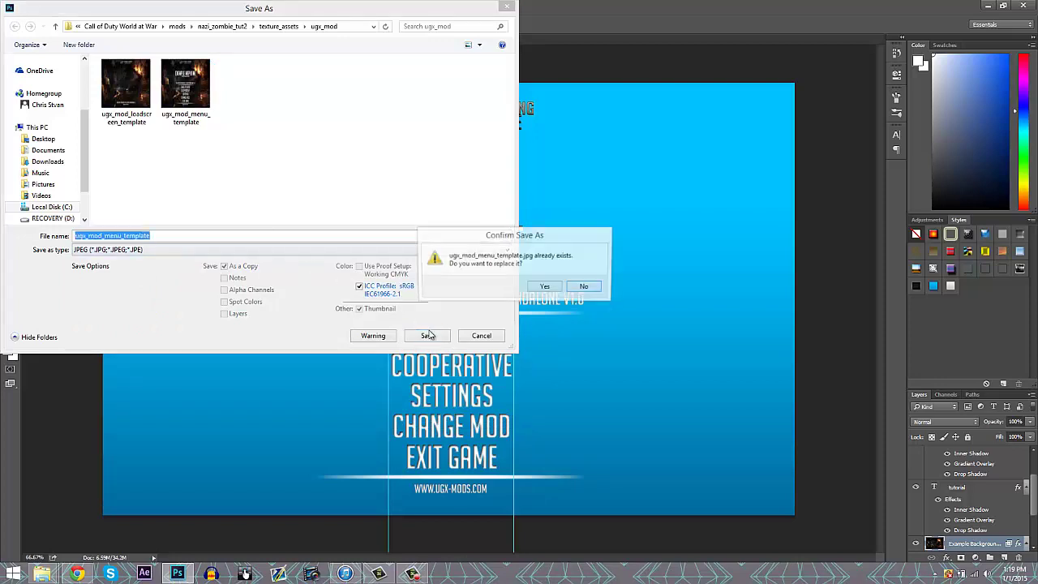
click(545, 288)
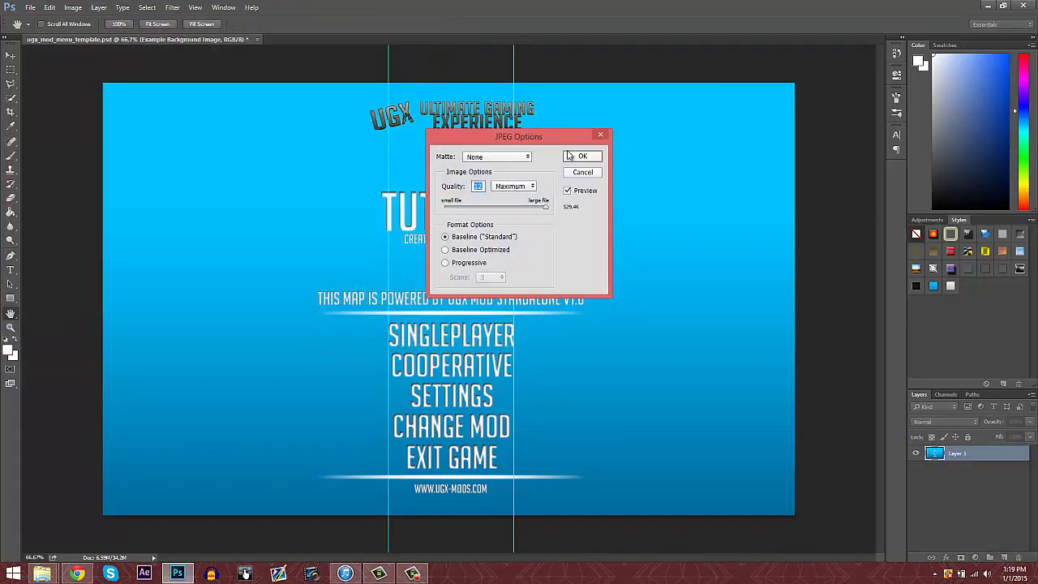
click(582, 156)
Open the ugx_mod_menu_template JPEG from the ugx_mod folder
click(28, 7)
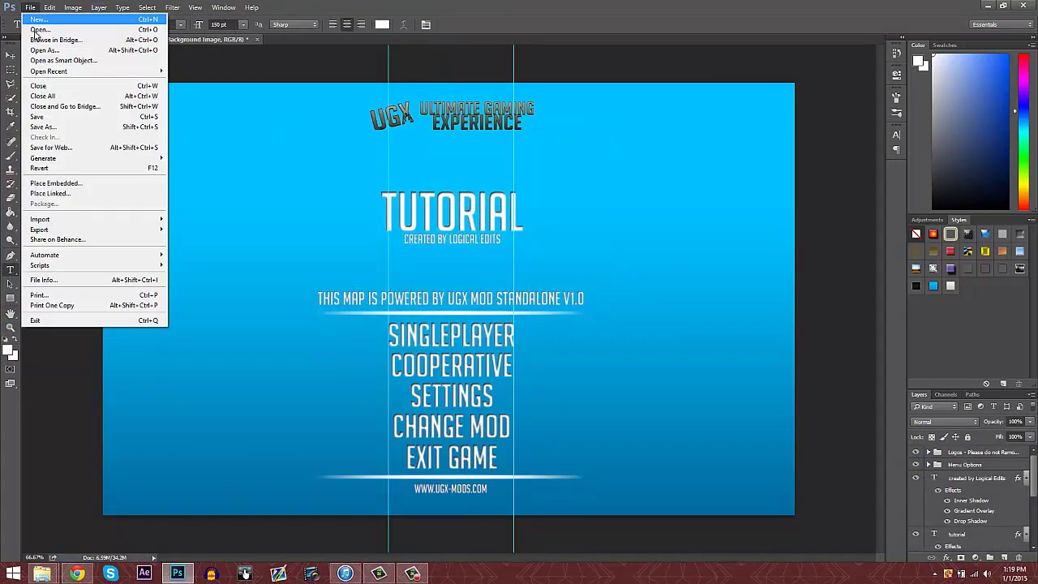
click(41, 32)
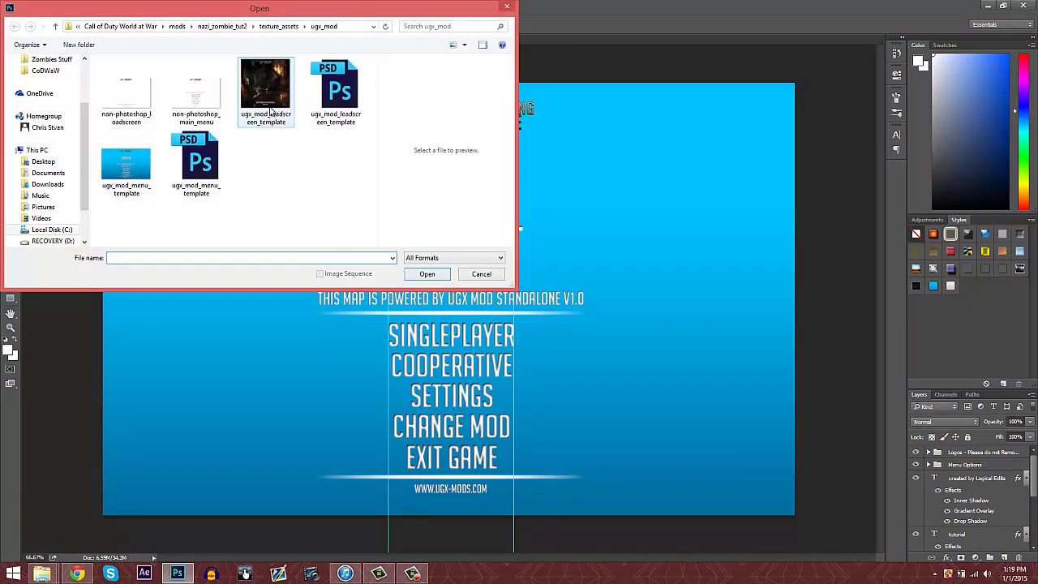
click(123, 174)
double_click(123, 173)
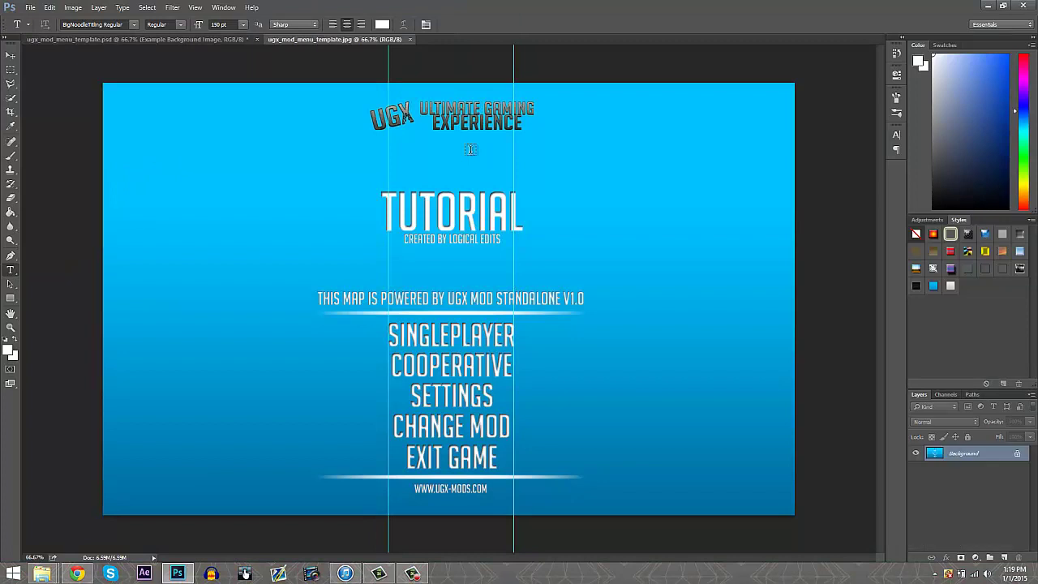
Resize the menu template JPEG to 2048 by 2048 pixels
click(80, 8)
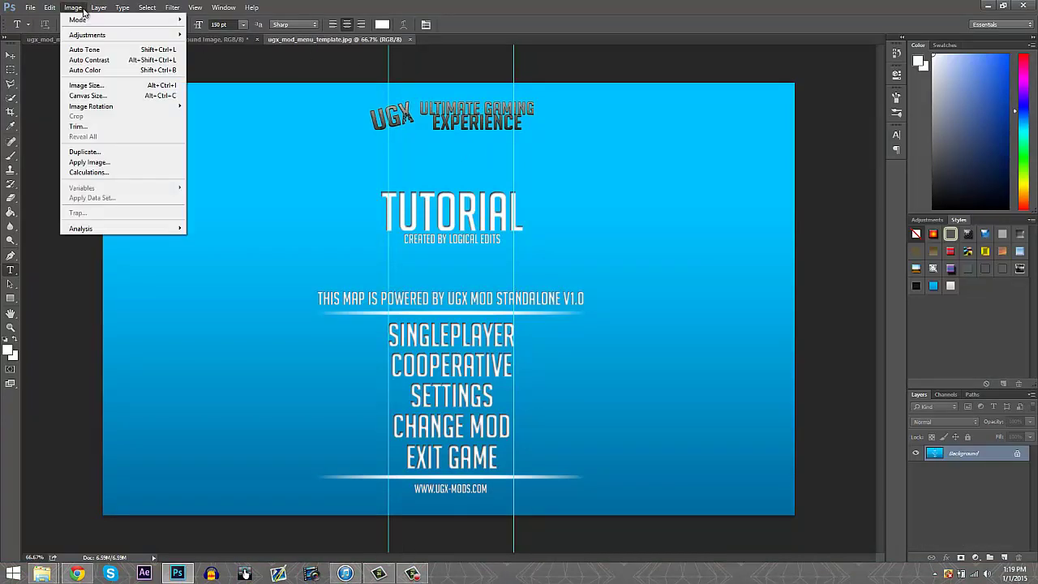
click(89, 85)
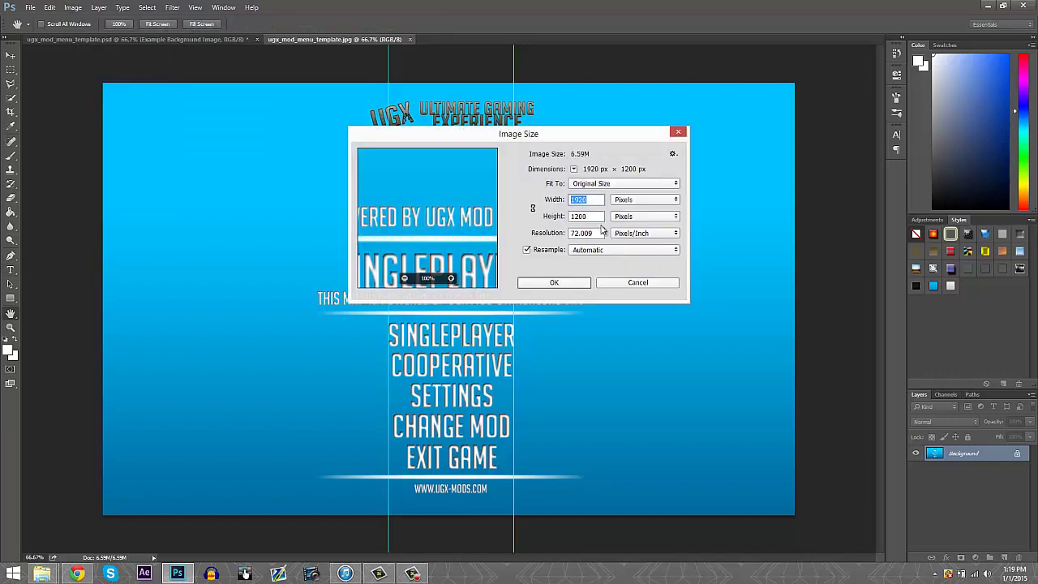
text(2048)
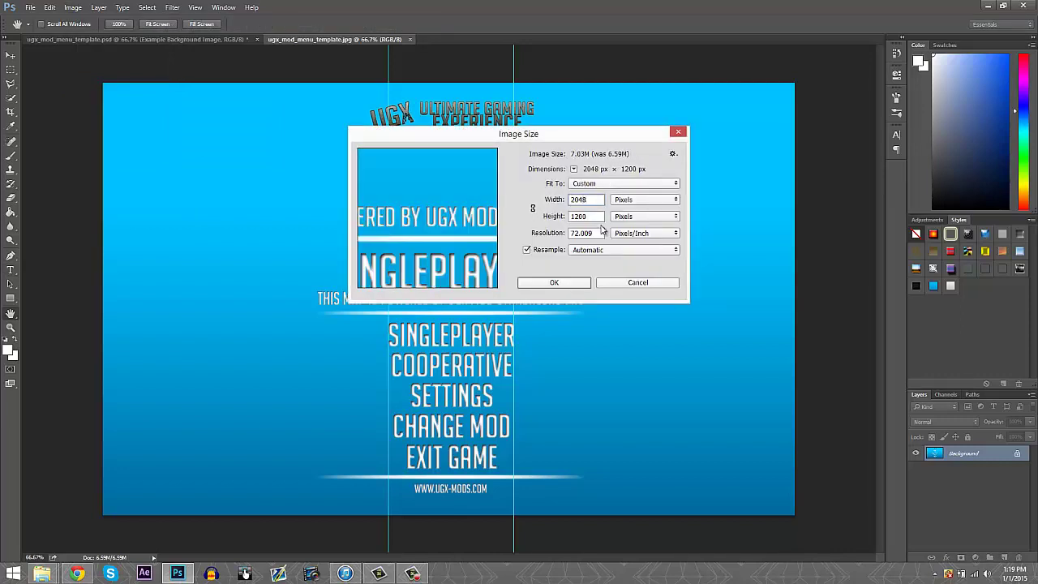
key(Tab)
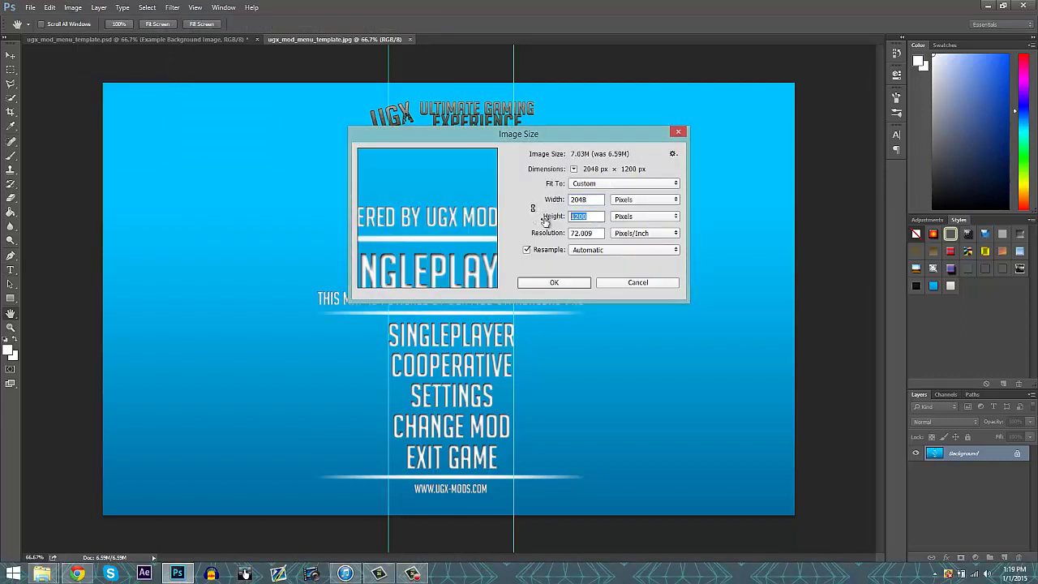
text(2048)
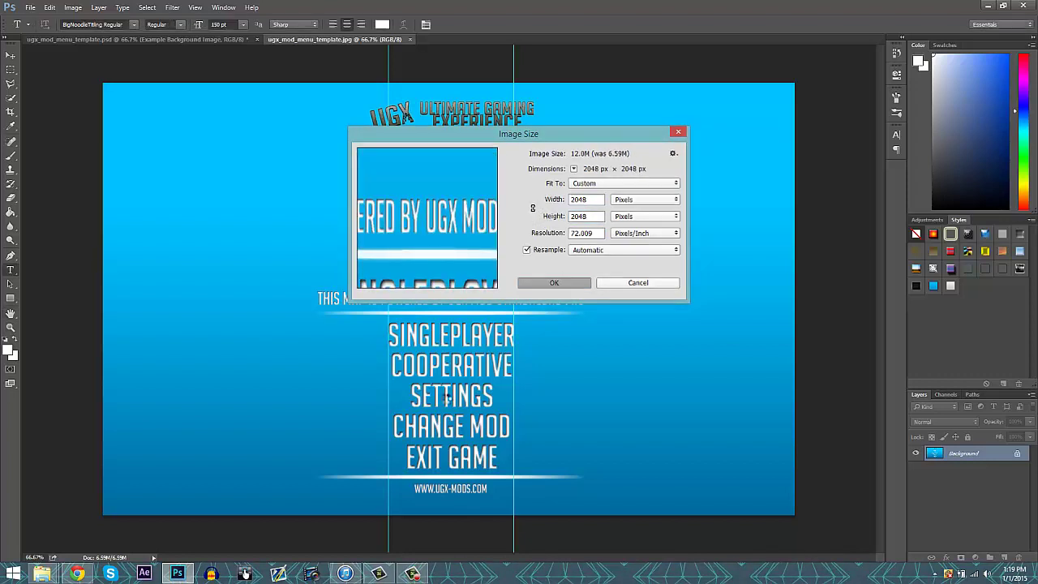
click(555, 283)
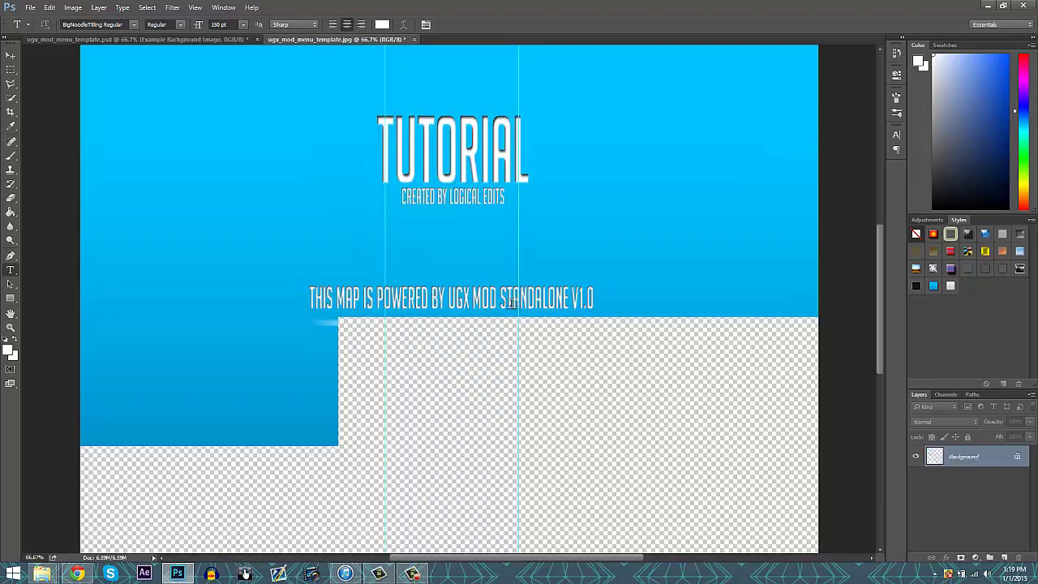
Save the resized JPEG and close it, then close the menu template PSD without saving its changes
click(30, 7)
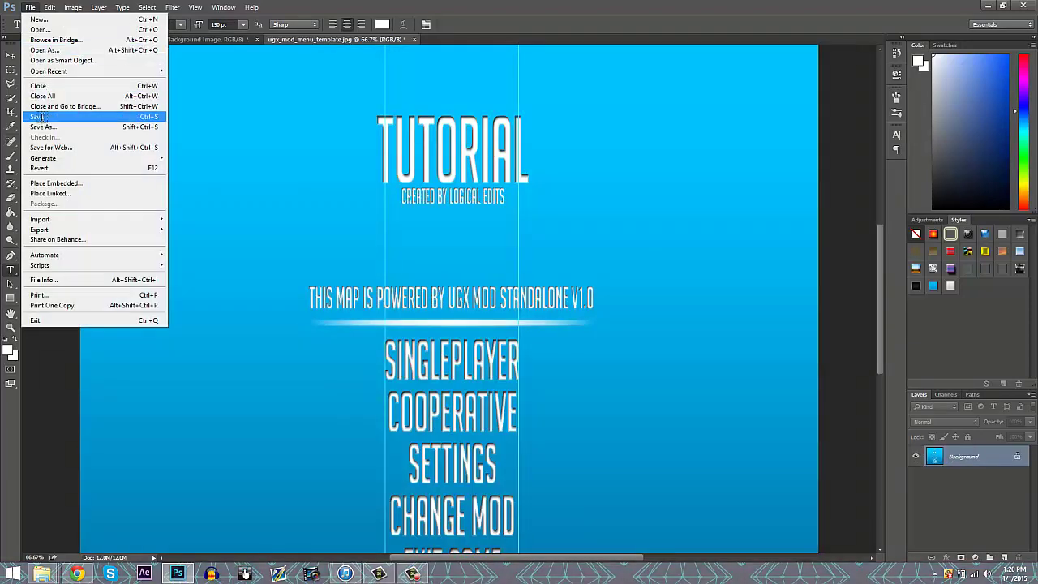
click(41, 116)
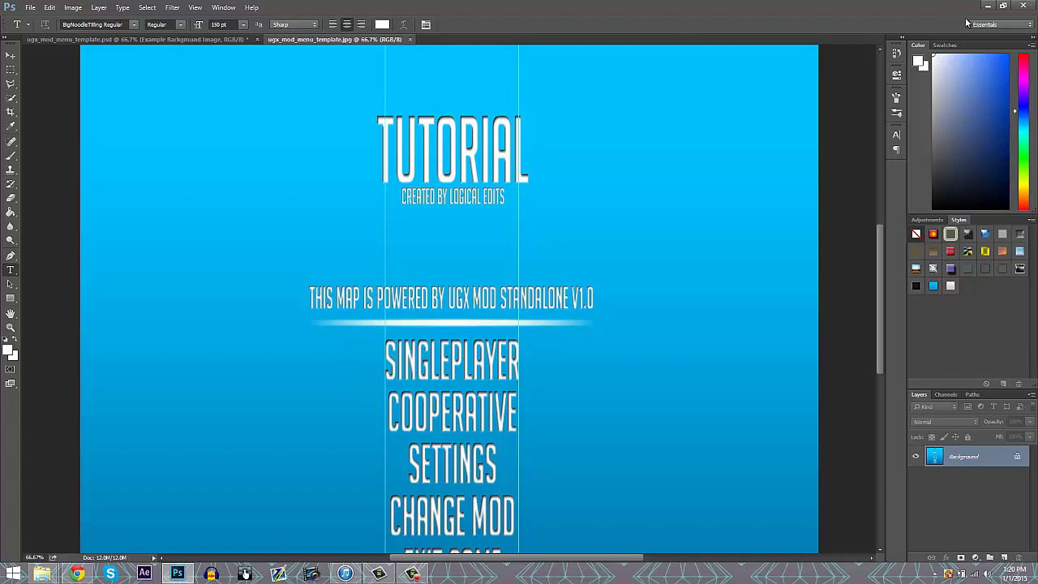
key(ctrl+w)
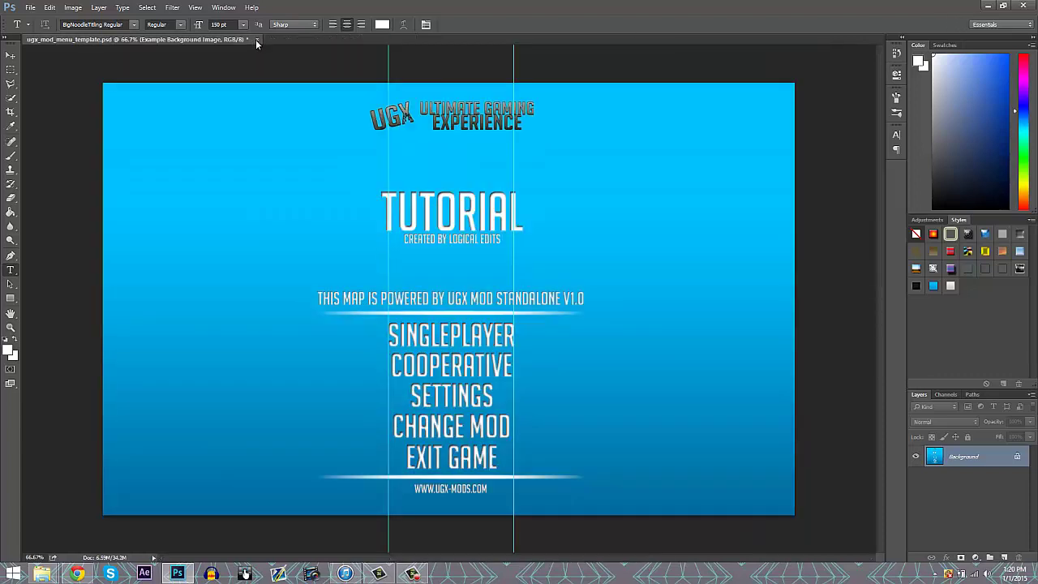
click(256, 39)
click(527, 217)
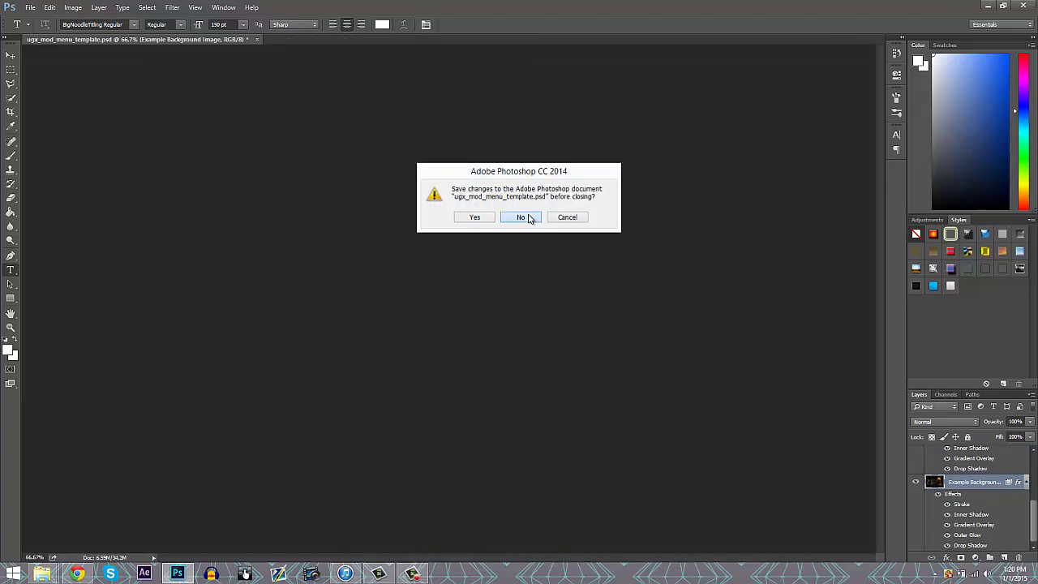
Switch to the ugx_mod folder in File Explorer and open the ugx_mod_loadscreen_template PSD in Photoshop
mouse_move(42, 573)
click(154, 515)
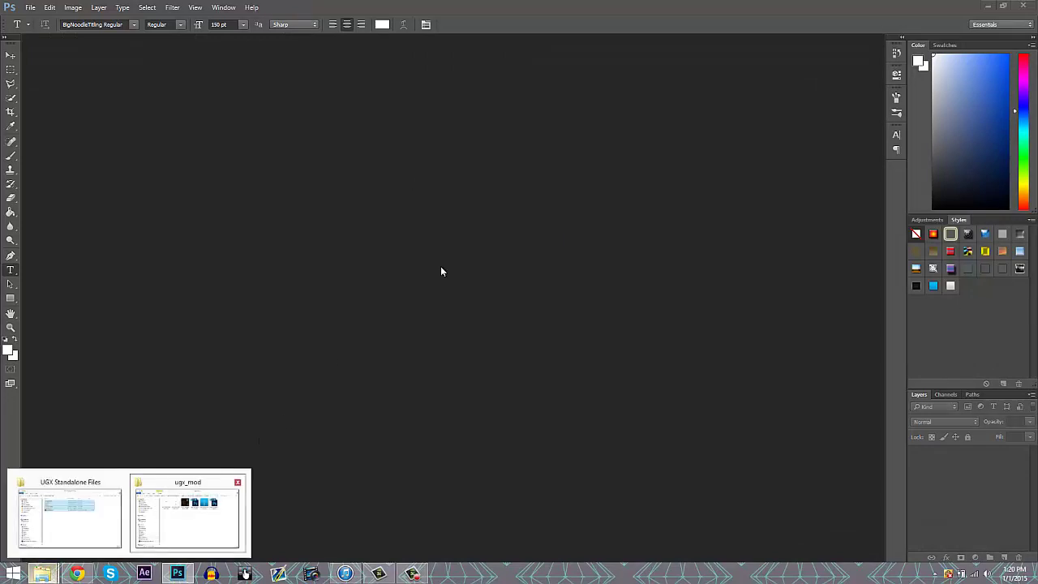
click(698, 211)
double_click(699, 210)
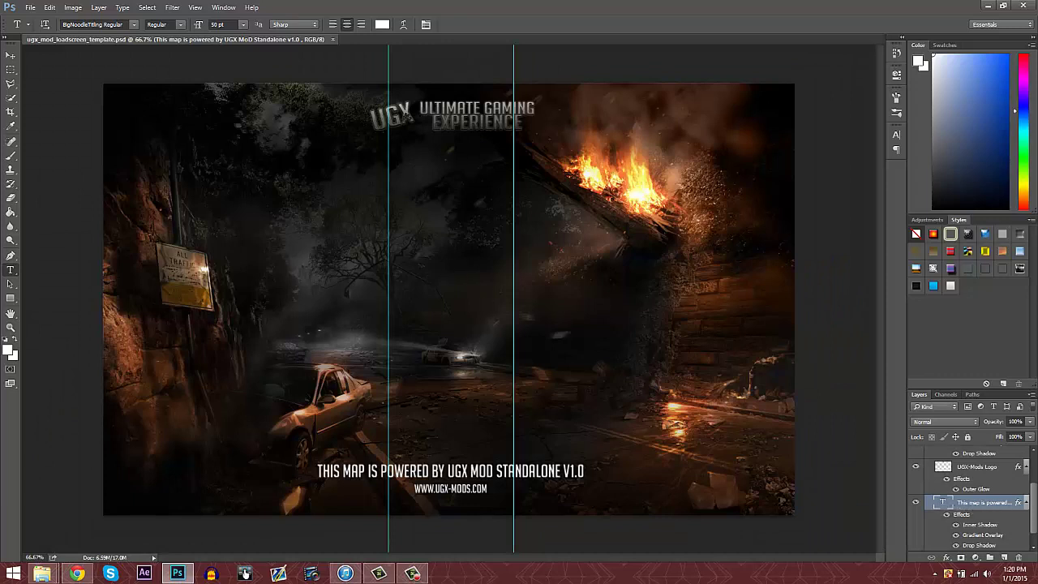
Apply the blue gradient layer style to the Example Background Image layer of the loadscreen template
drag(1036, 507, 1034, 541)
click(971, 544)
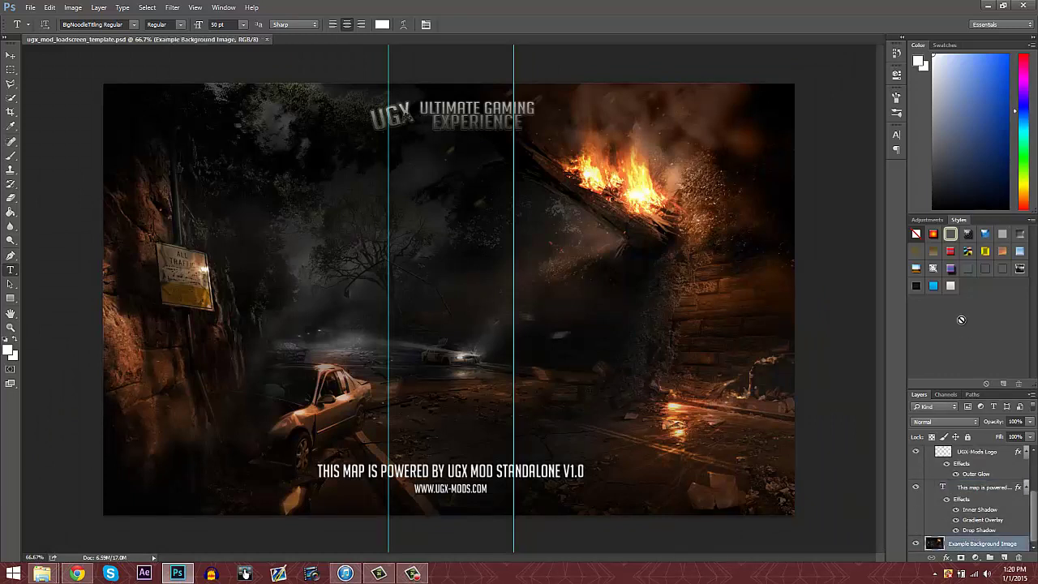
click(934, 286)
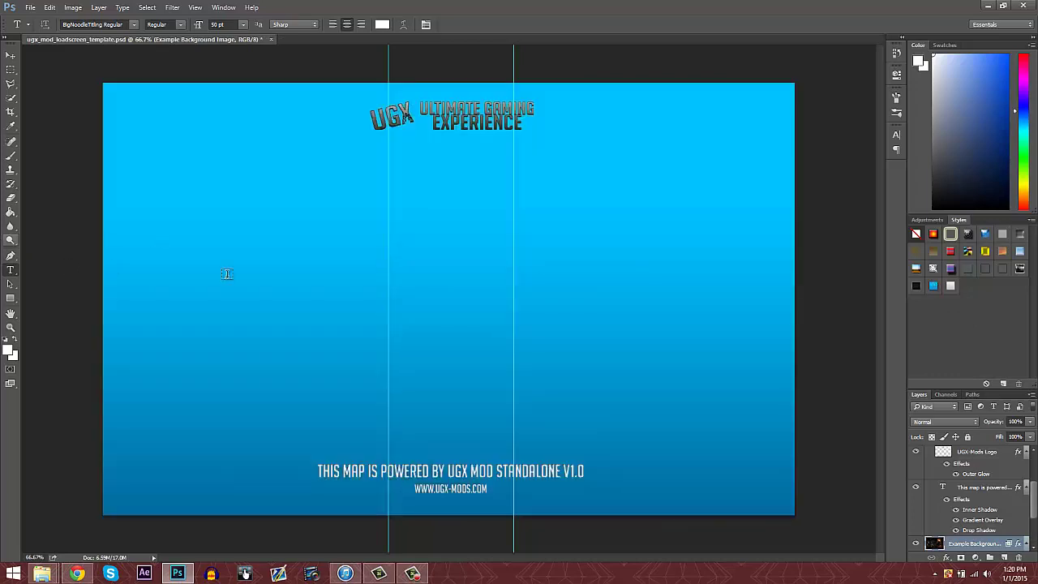
Add the text "LOLOLOLOLOL" at 541 pt and position it across the middle of the loadscreen template
click(327, 260)
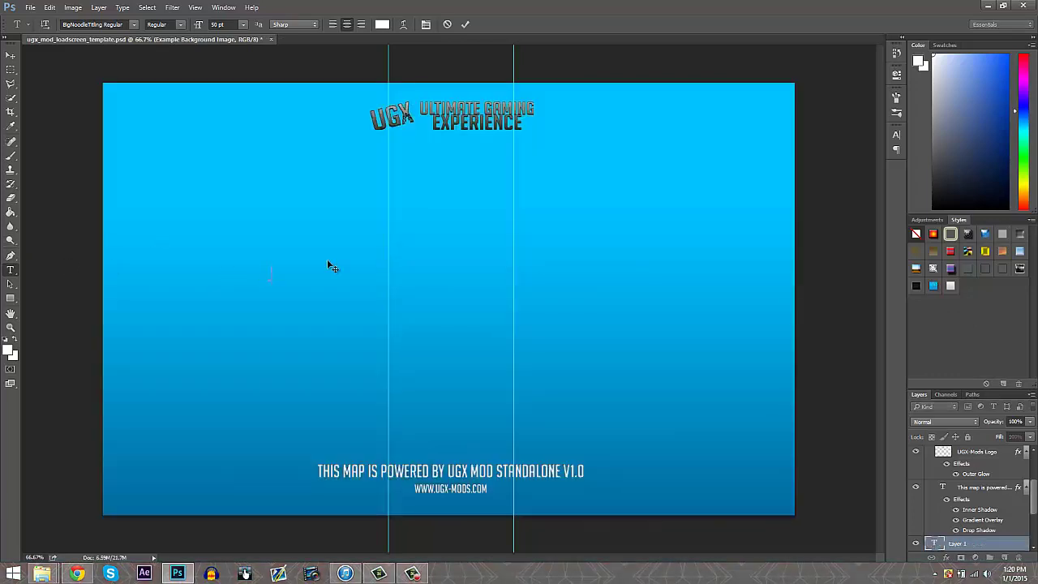
text(LOLOLOLOLOL)
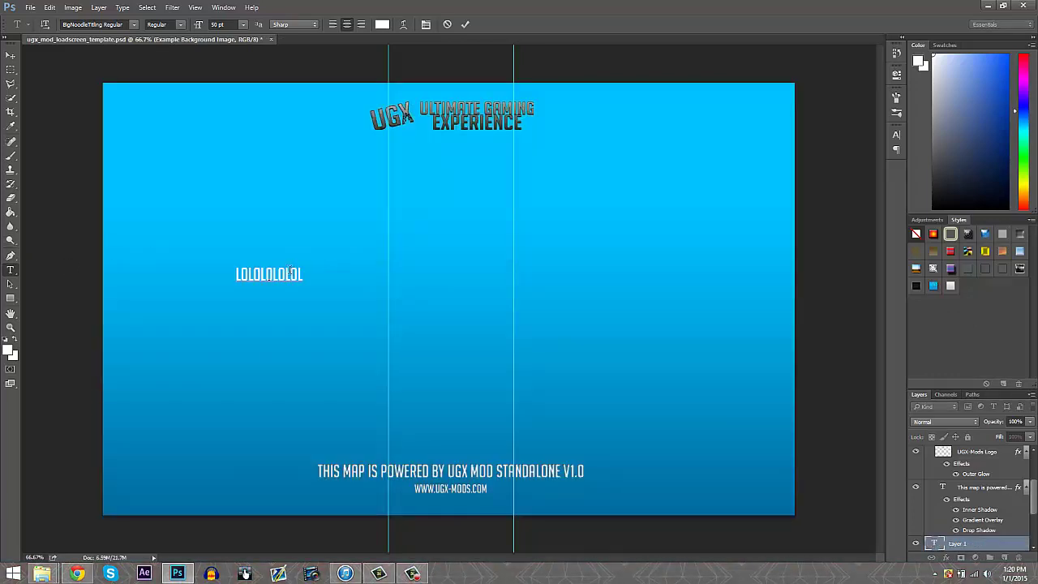
drag(300, 274, 234, 274)
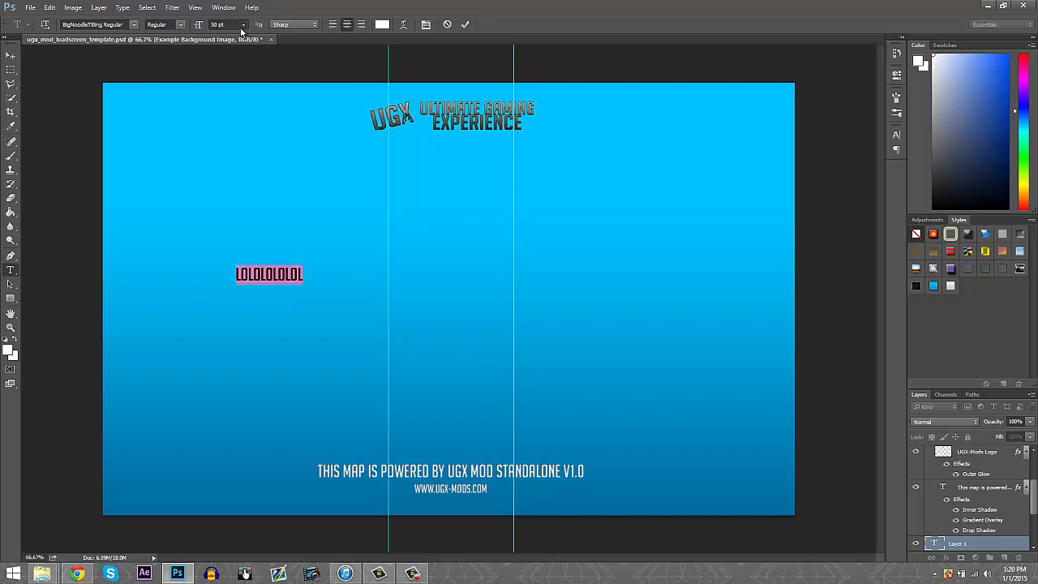
click(241, 26)
click(237, 172)
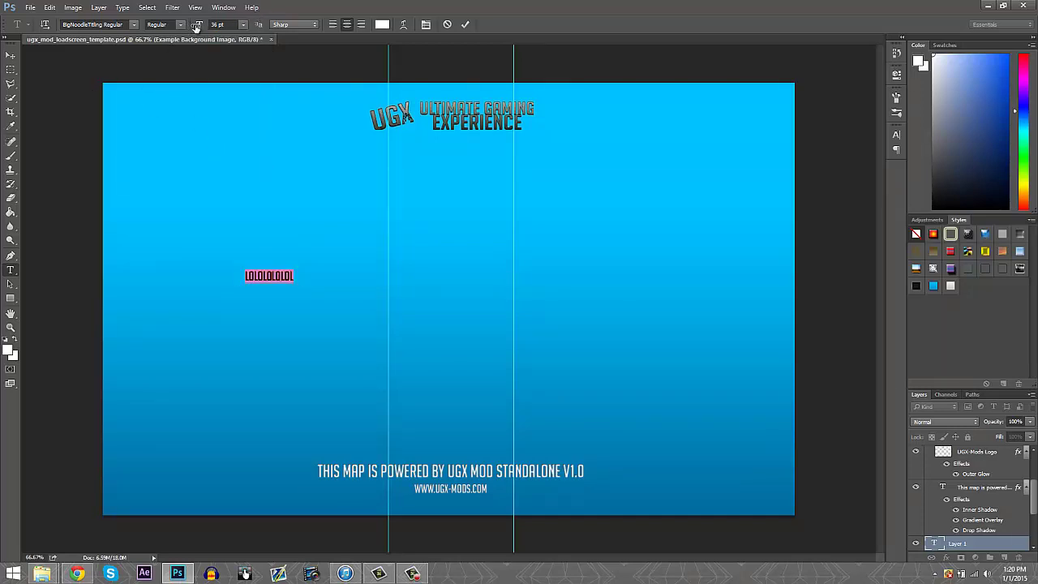
drag(196, 26, 465, 25)
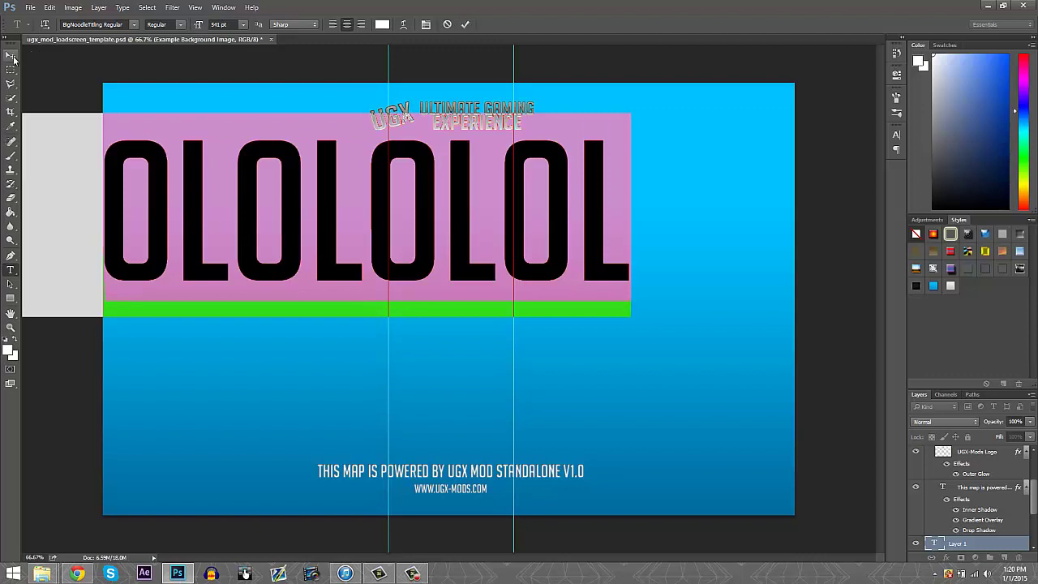
click(10, 54)
drag(454, 222, 460, 298)
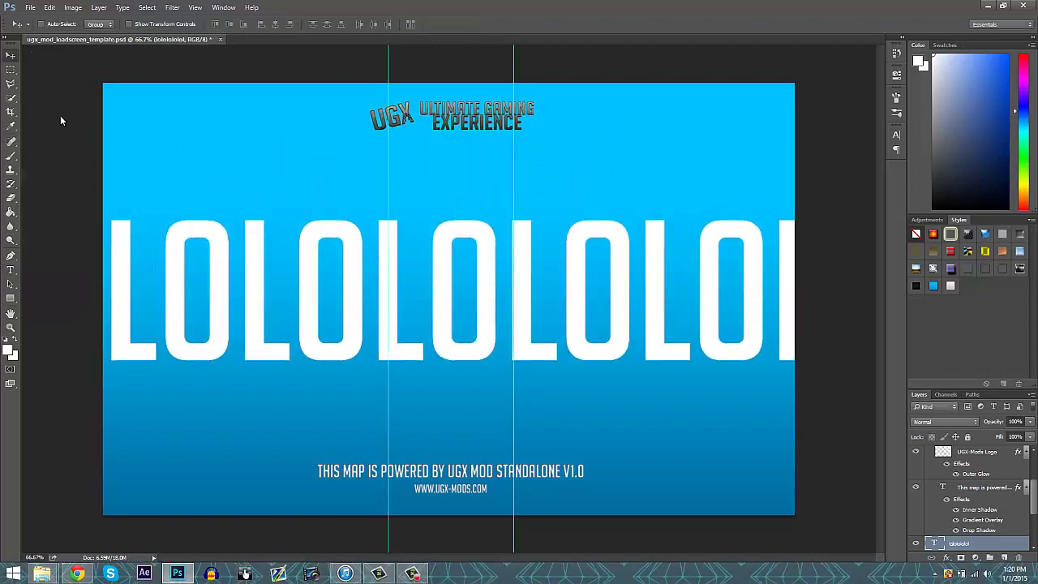
Save the loadscreen template as a JPEG at maximum quality 12, replacing the existing ugx_mod_loadscreen_template.jpg
click(30, 8)
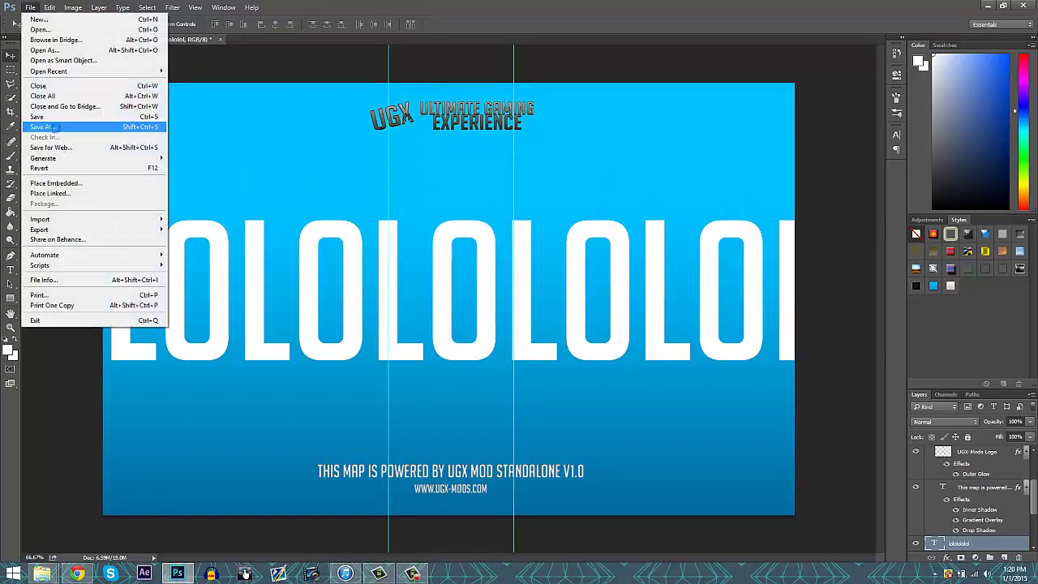
click(66, 138)
click(251, 250)
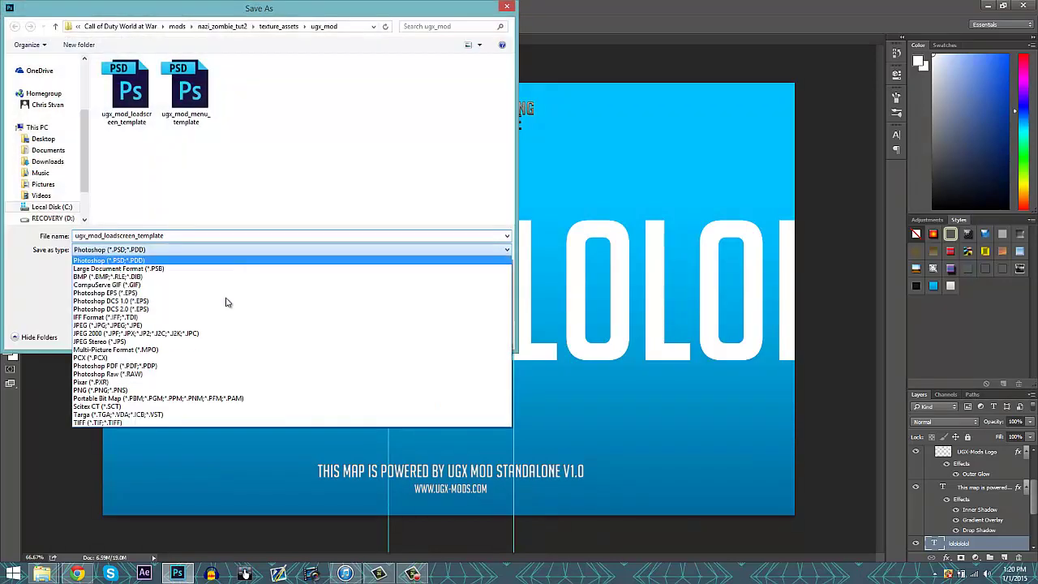
click(191, 333)
click(345, 249)
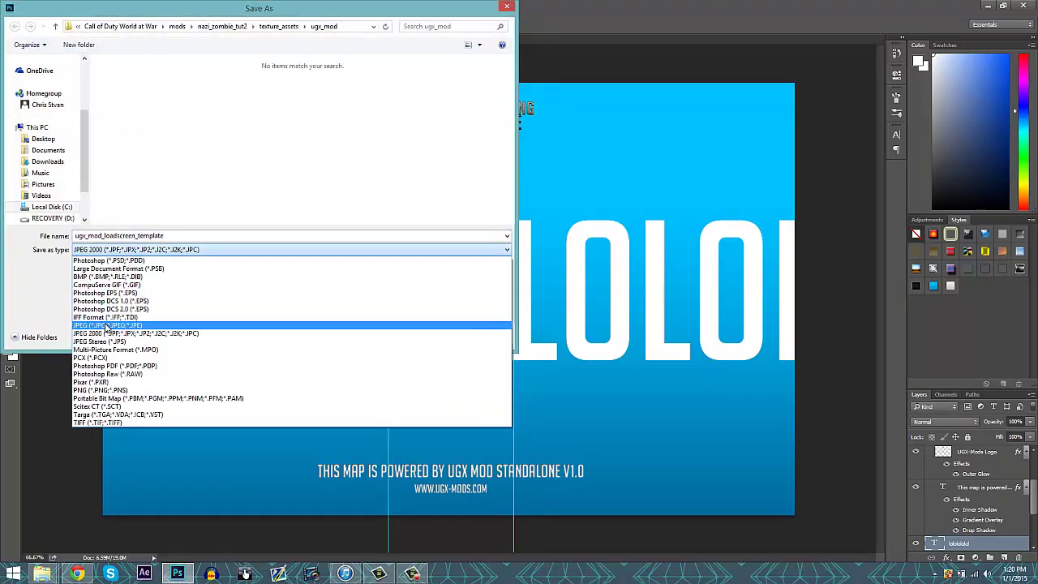
click(344, 324)
click(423, 335)
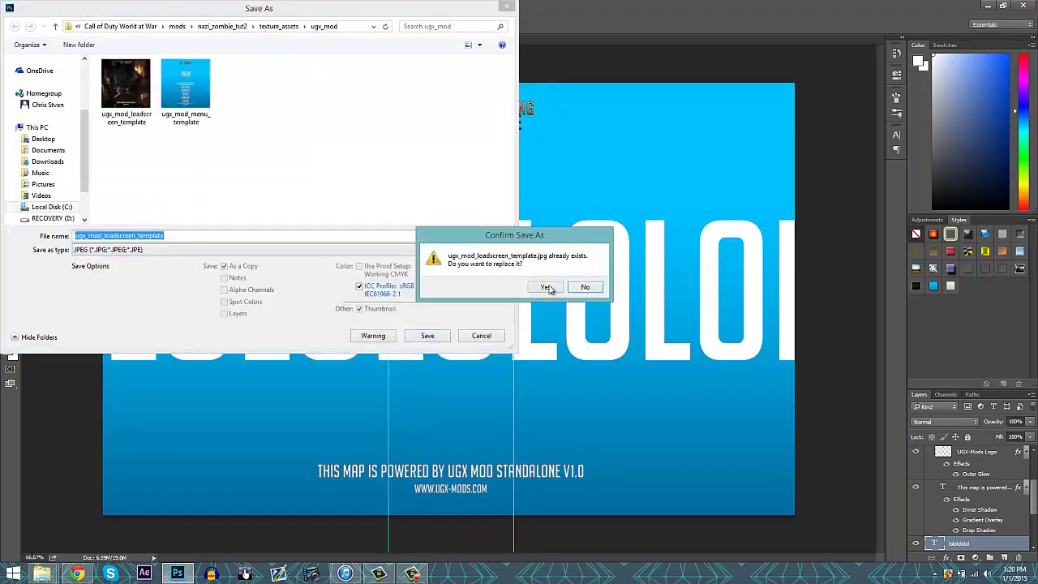
click(543, 287)
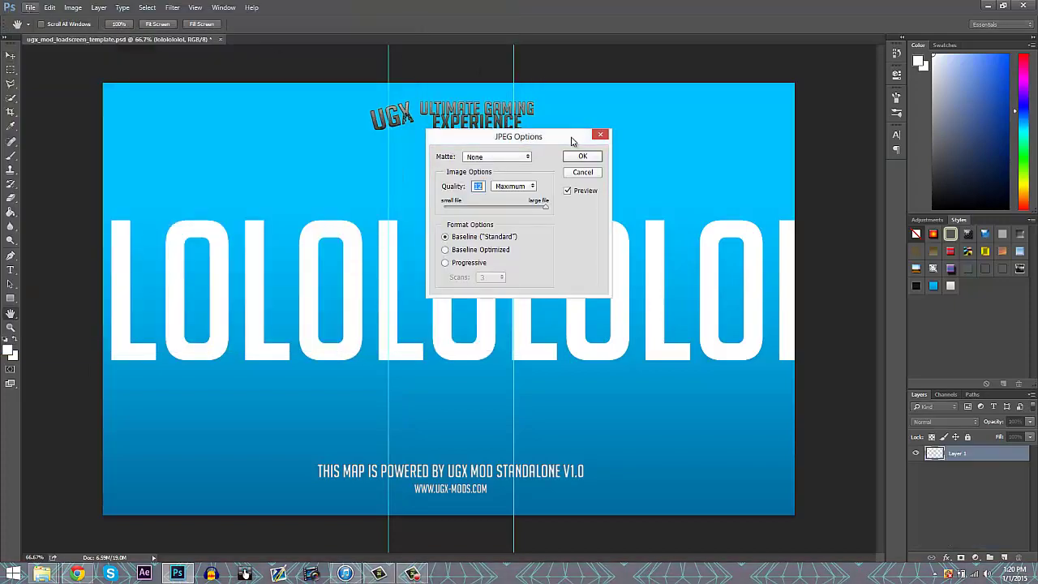
click(584, 156)
Open the saved ugx_mod_loadscreen_template JPEG from the ugx_mod folder
click(27, 9)
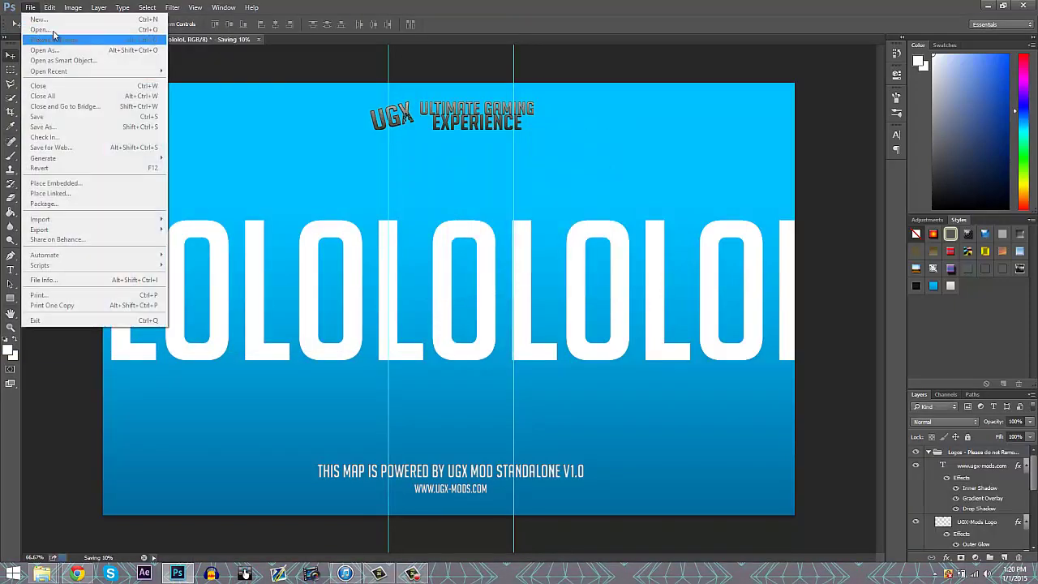
click(31, 9)
click(31, 10)
click(46, 27)
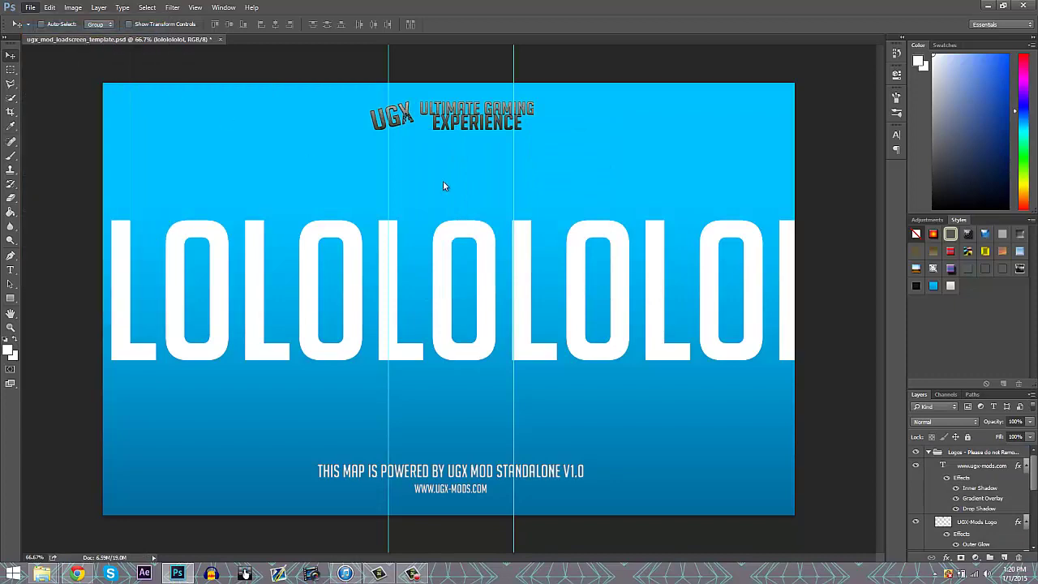
double_click(265, 93)
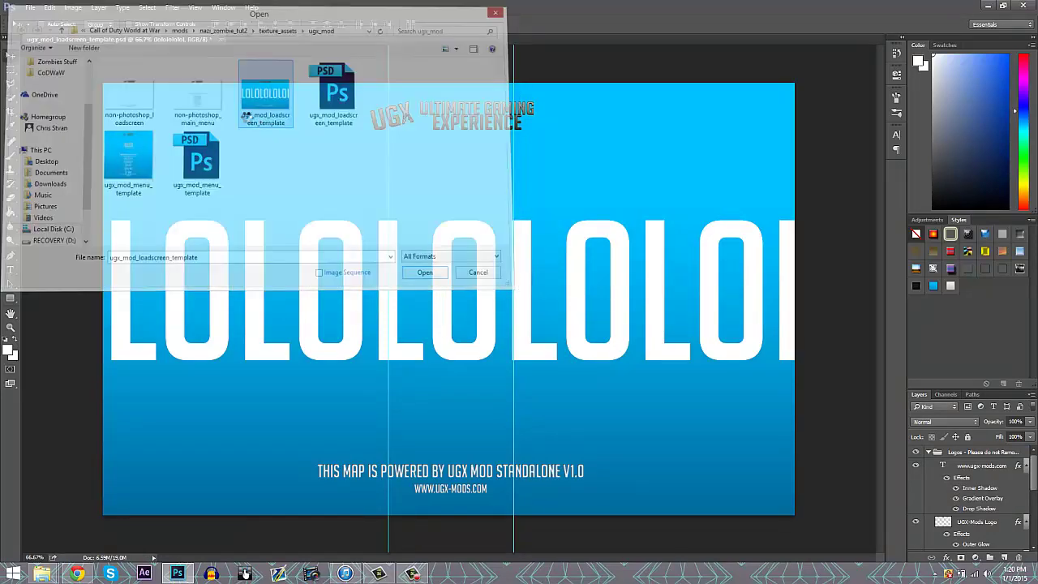
Resize the loadscreen JPEG to 2048 by 2048 pixels and save it
click(74, 9)
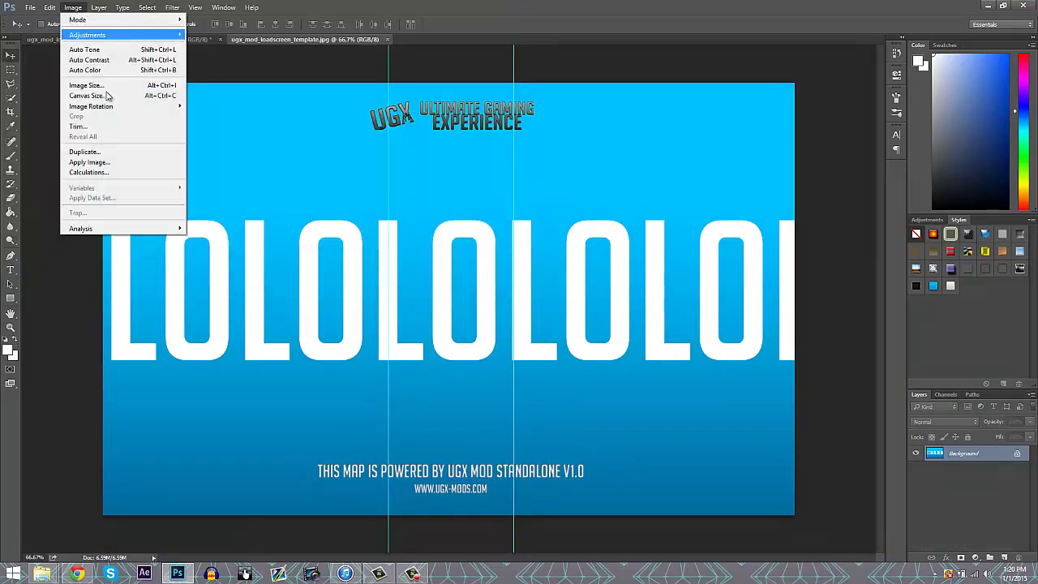
click(93, 84)
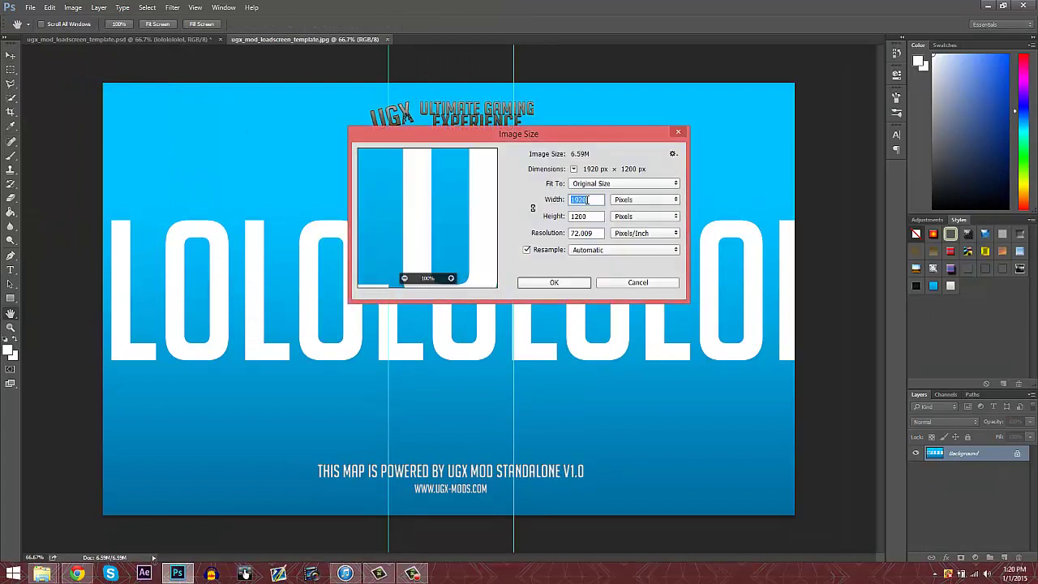
text(2048)
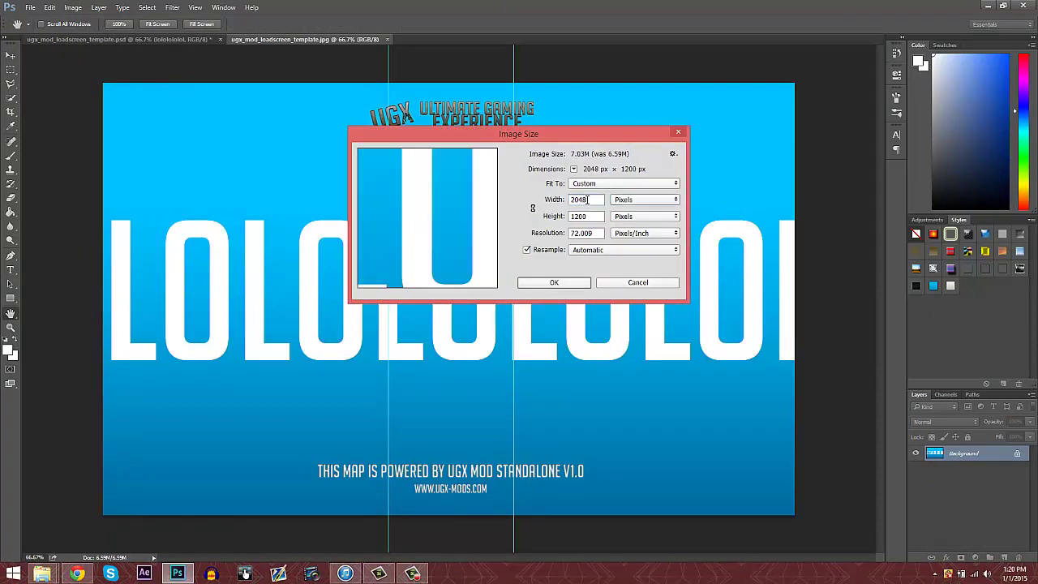
key(Tab)
text(2048)
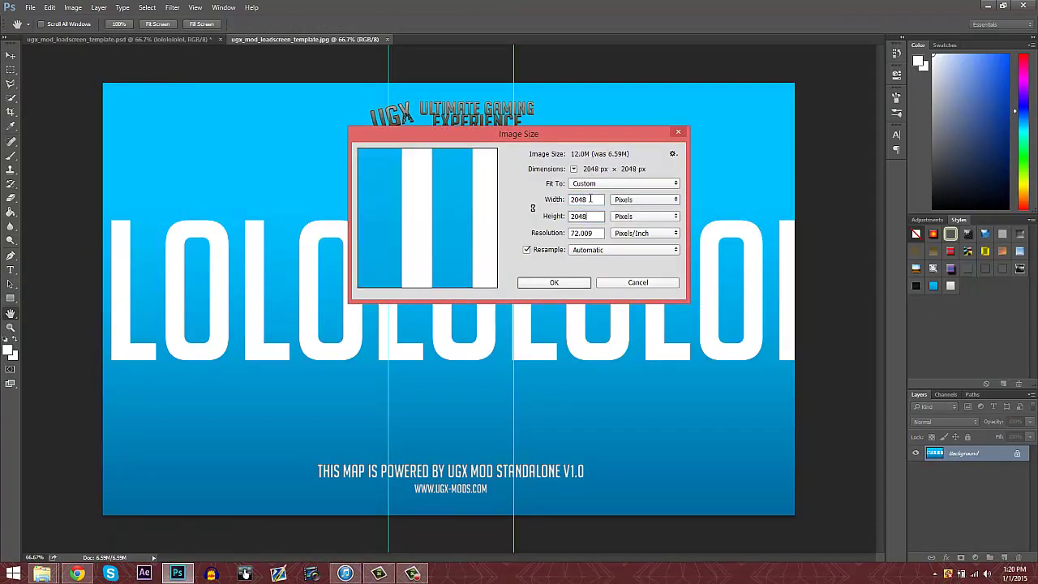
click(554, 282)
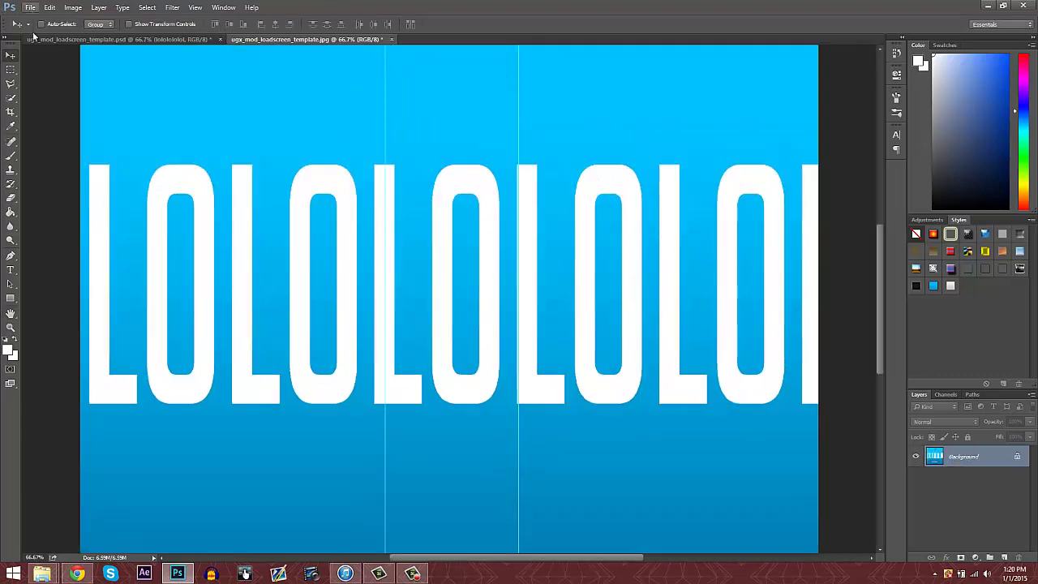
click(49, 118)
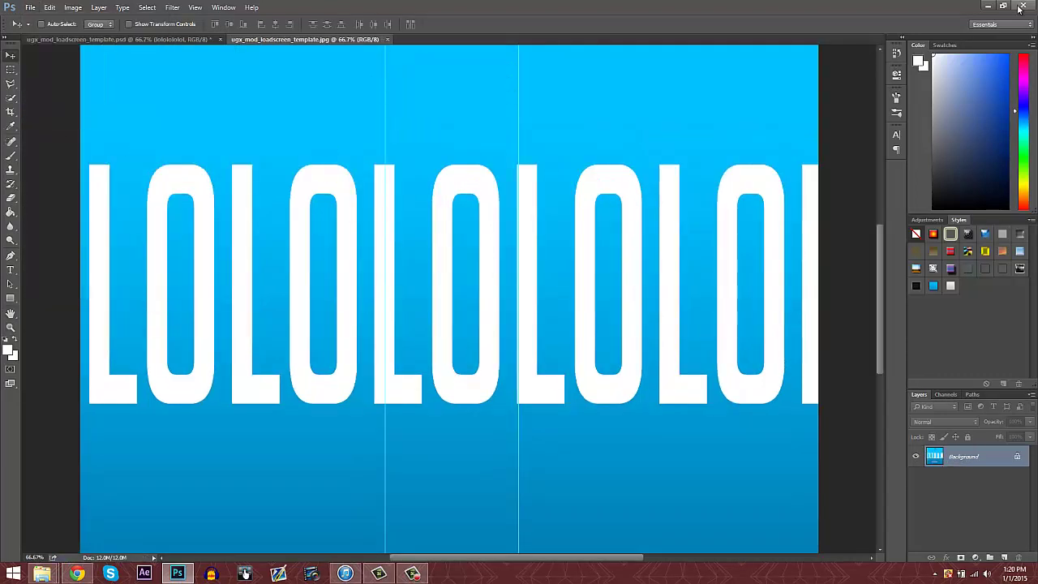
Minimize Photoshop, start the World at War Launcher from the desktop and select the nazi_zombie_tut2 map
click(985, 8)
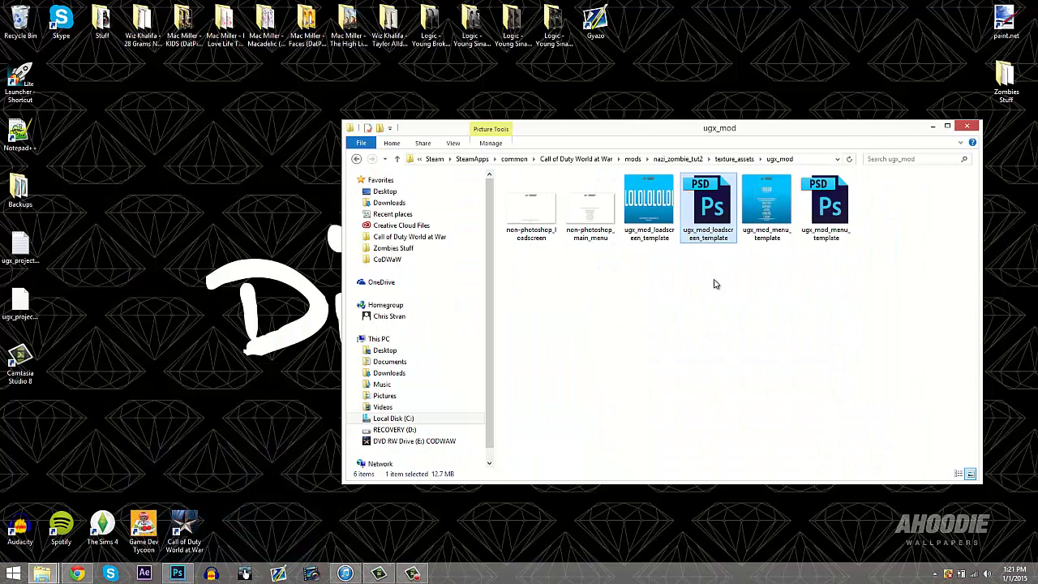
click(716, 209)
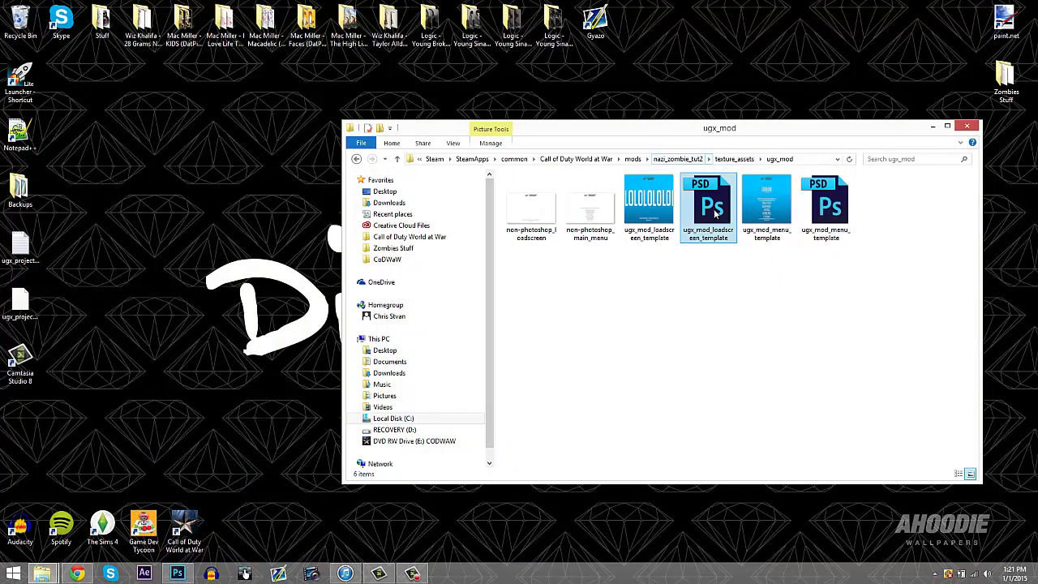
double_click(25, 78)
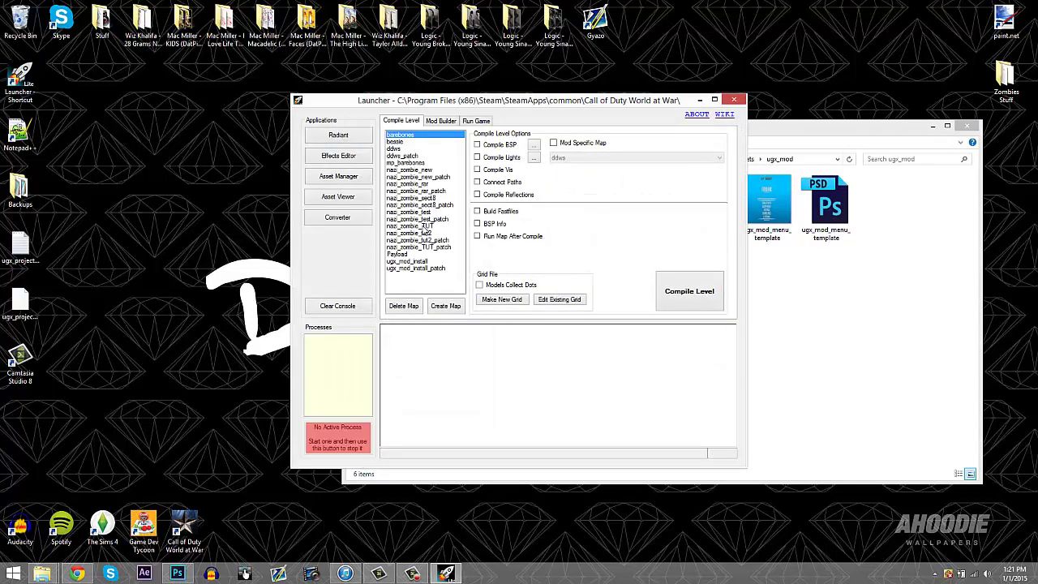
drag(563, 106, 582, 75)
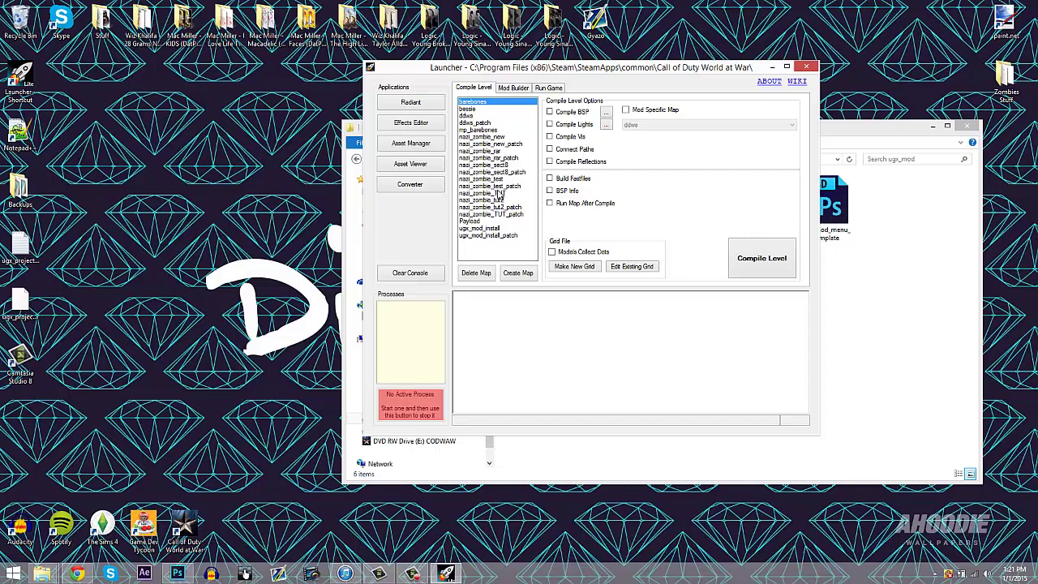
click(500, 199)
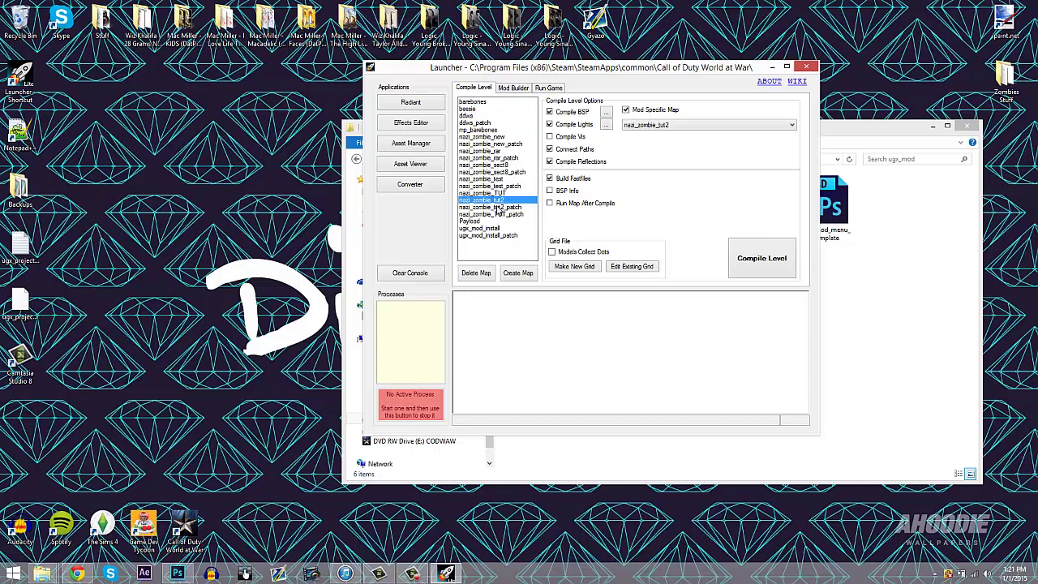
click(498, 208)
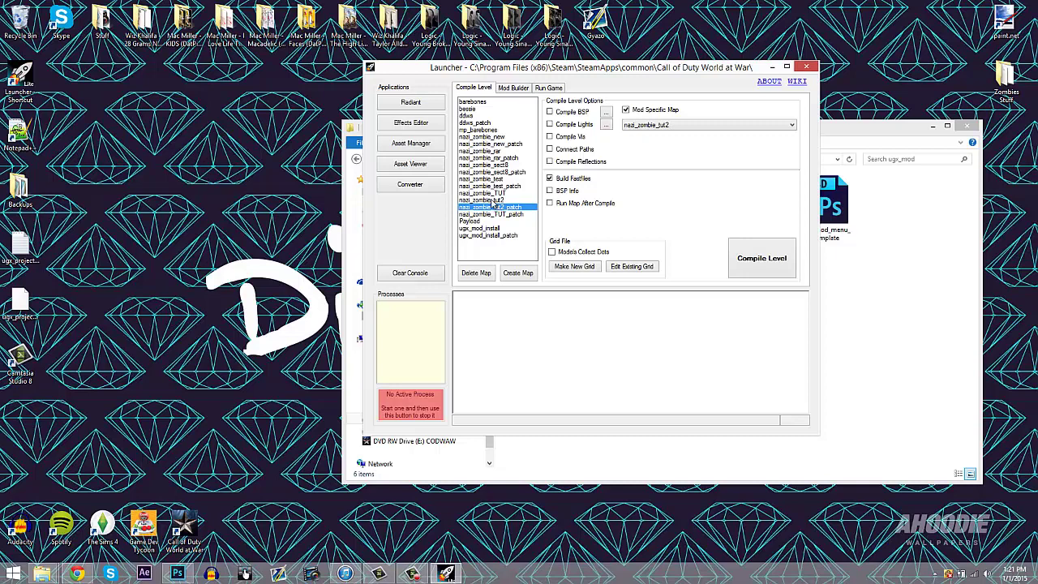
click(493, 200)
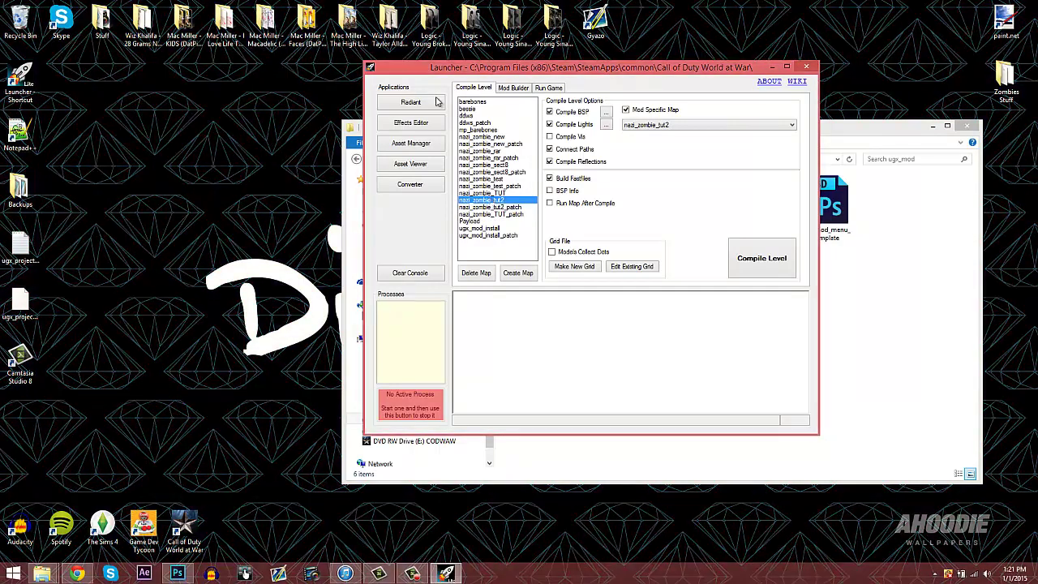
Start Asset Manager, open ugx_mod_user_assets.gdt from texture_assets and display the ugx_loadscreen_user material
click(411, 144)
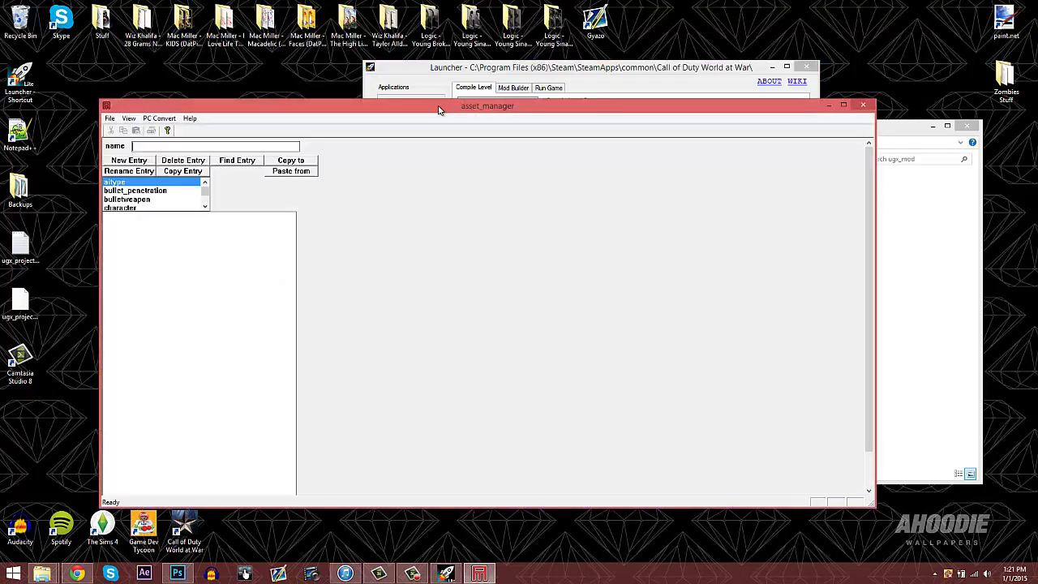
click(112, 120)
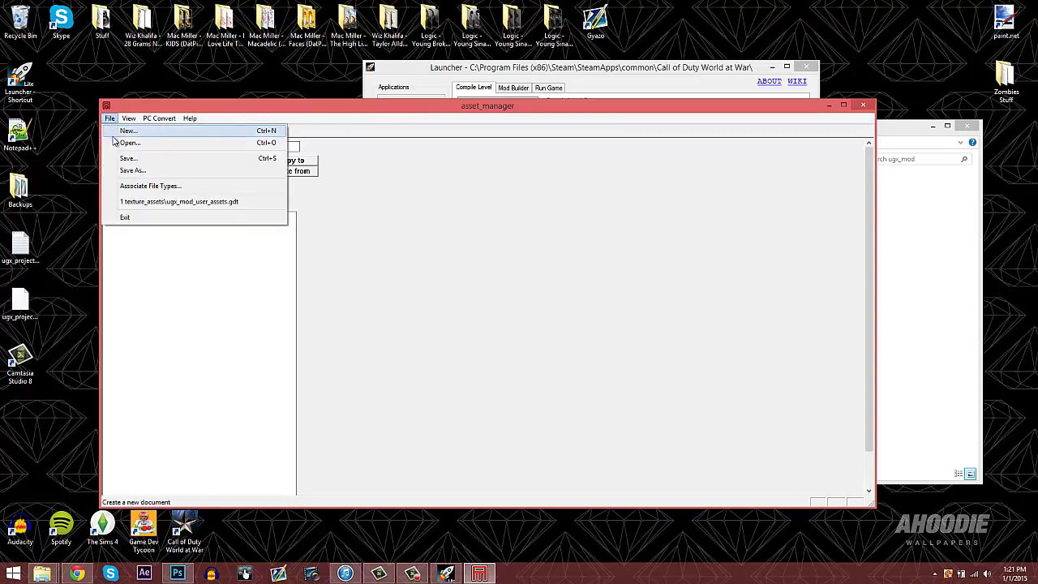
click(113, 140)
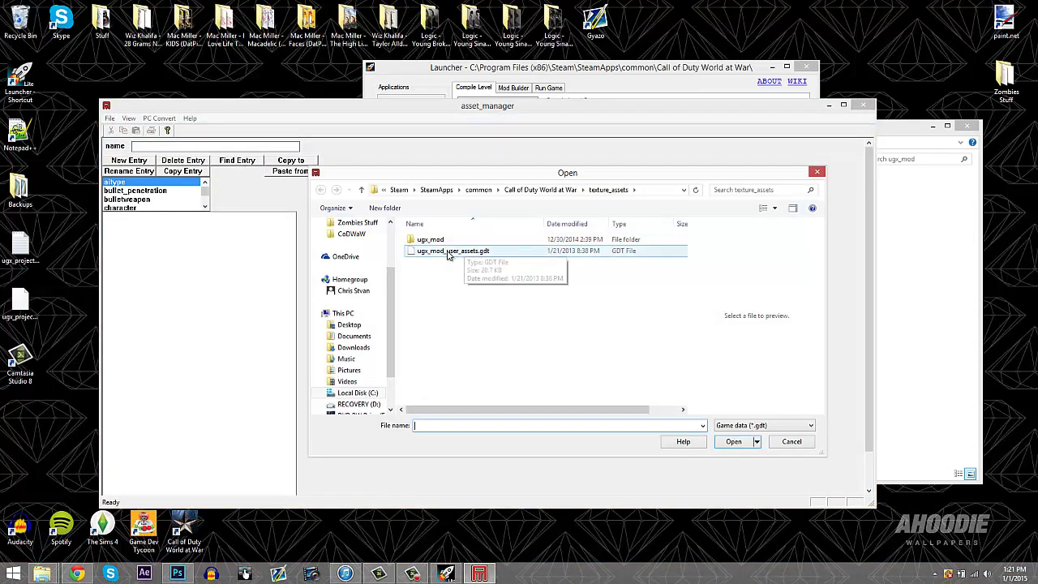
double_click(454, 253)
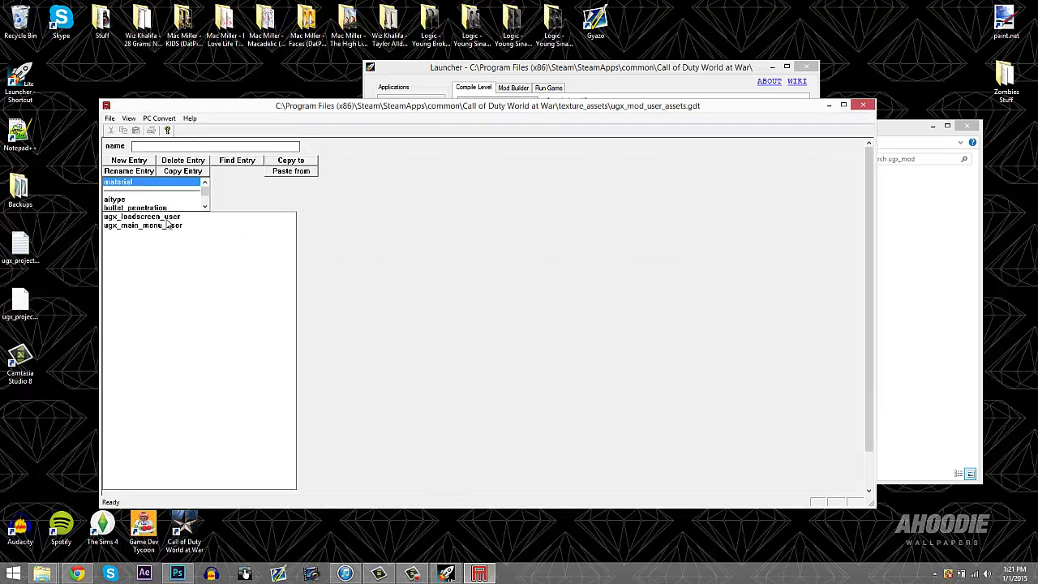
click(166, 221)
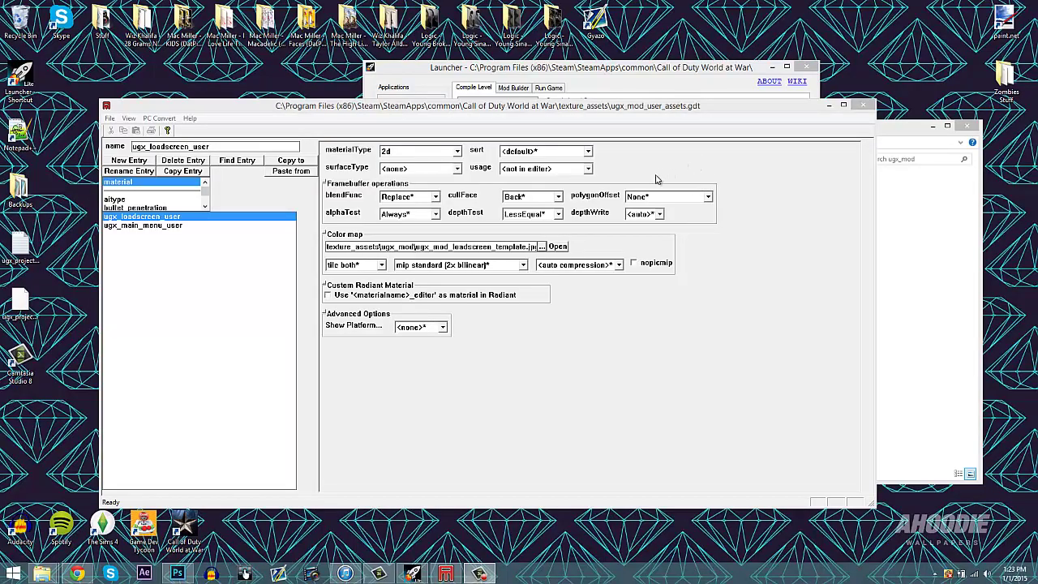
Switch to File Explorer and go up from the ugx_mod folder to the nazi_zombie_tut2 mod folder
click(934, 220)
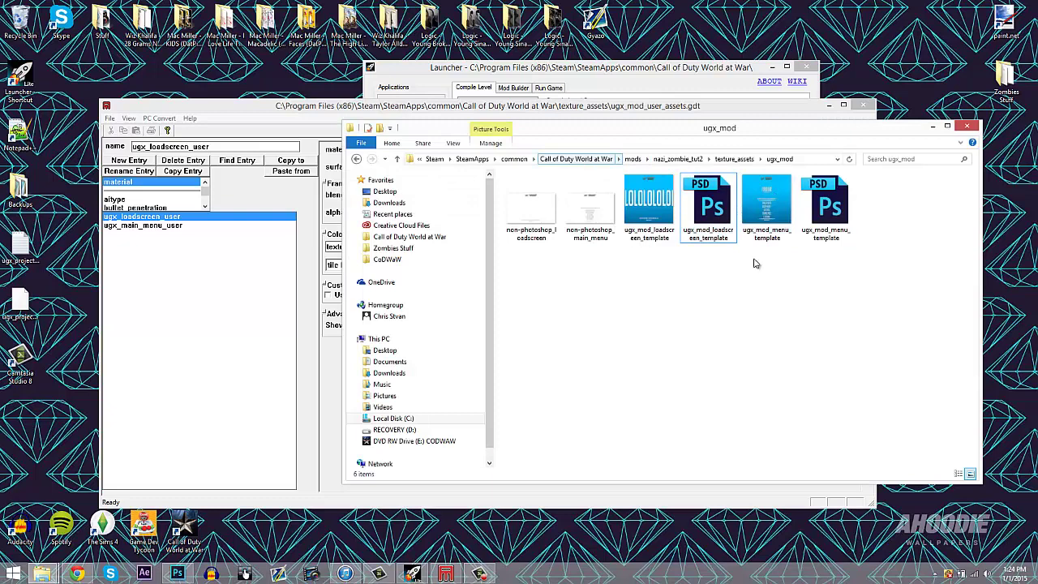
click(732, 159)
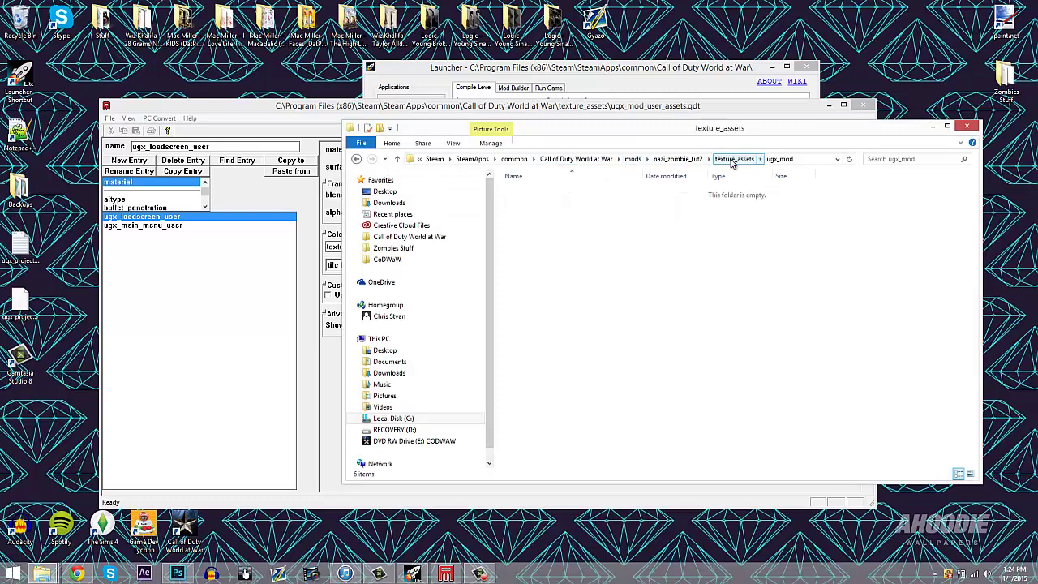
click(678, 160)
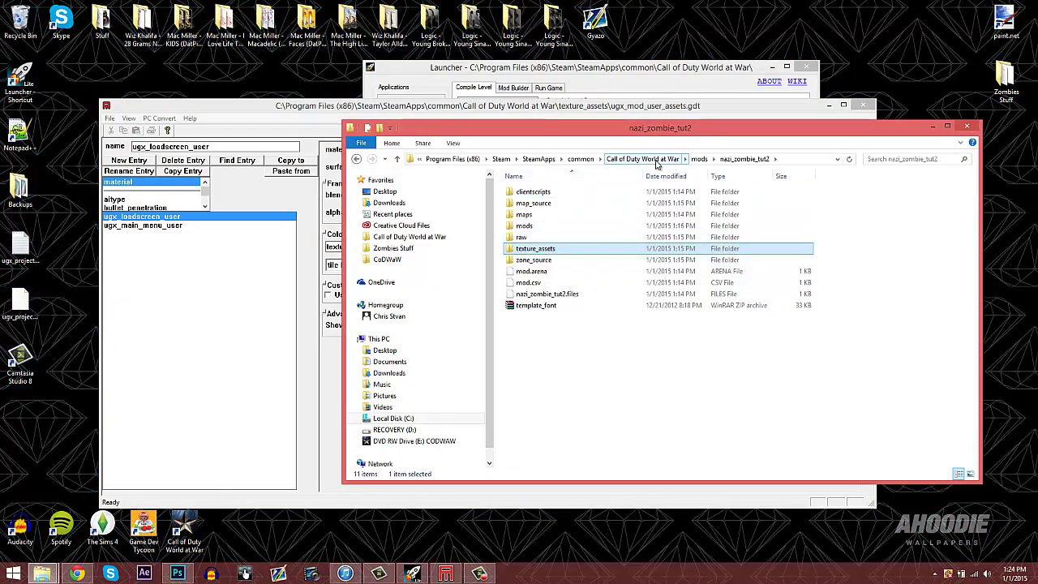
Return to the nazi_zombie_tut2 mod folder and compare it with the contents of UGX Standalone Files inside the Zombies Stuff UGX folder
click(657, 162)
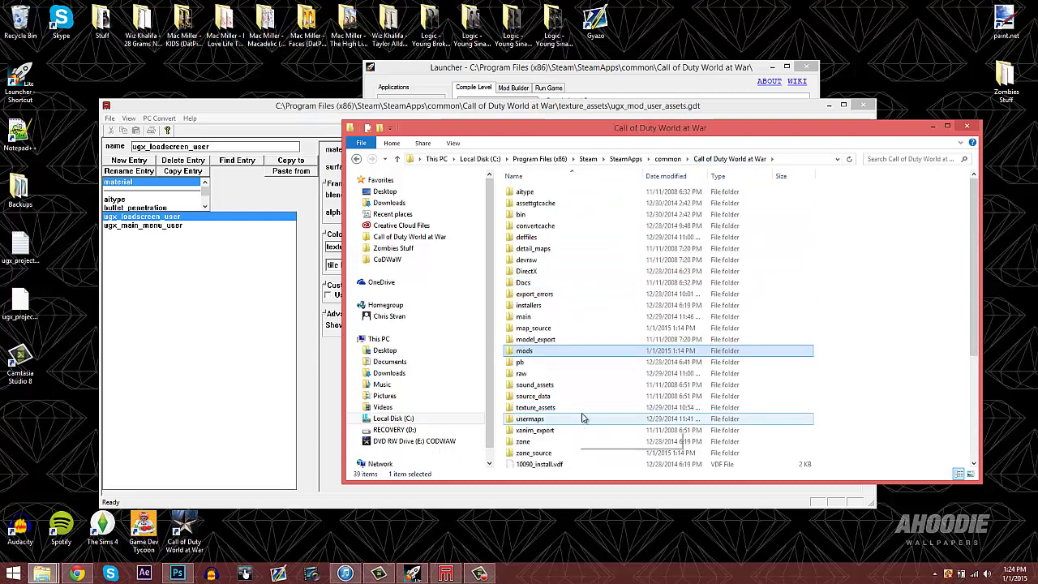
double_click(529, 351)
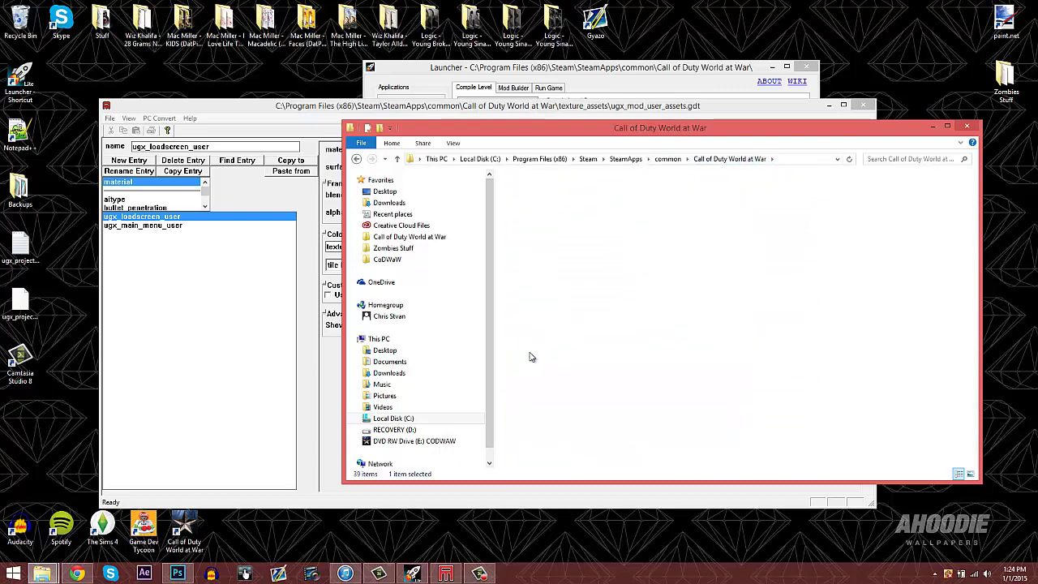
double_click(578, 260)
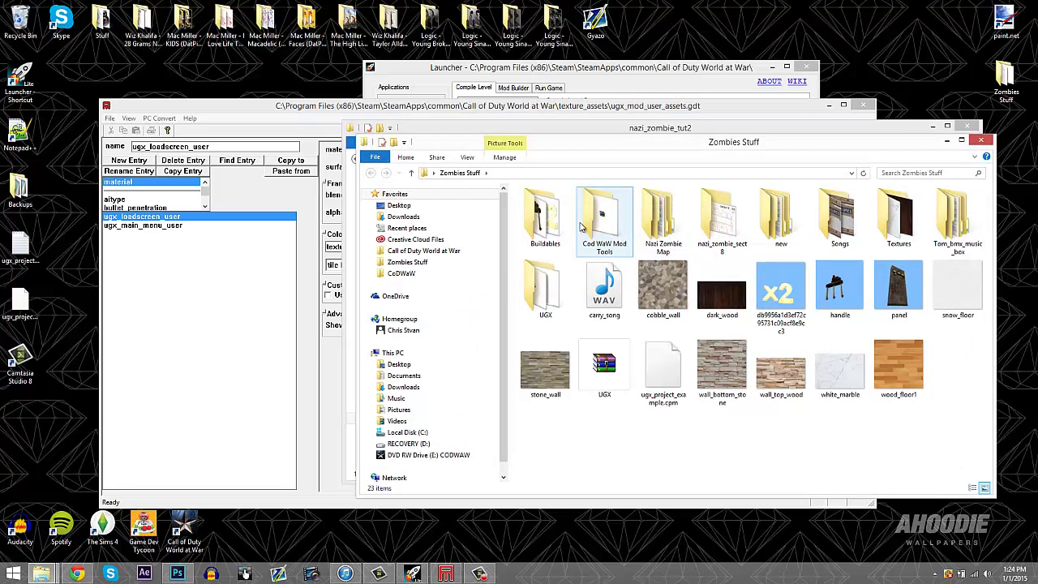
click(548, 307)
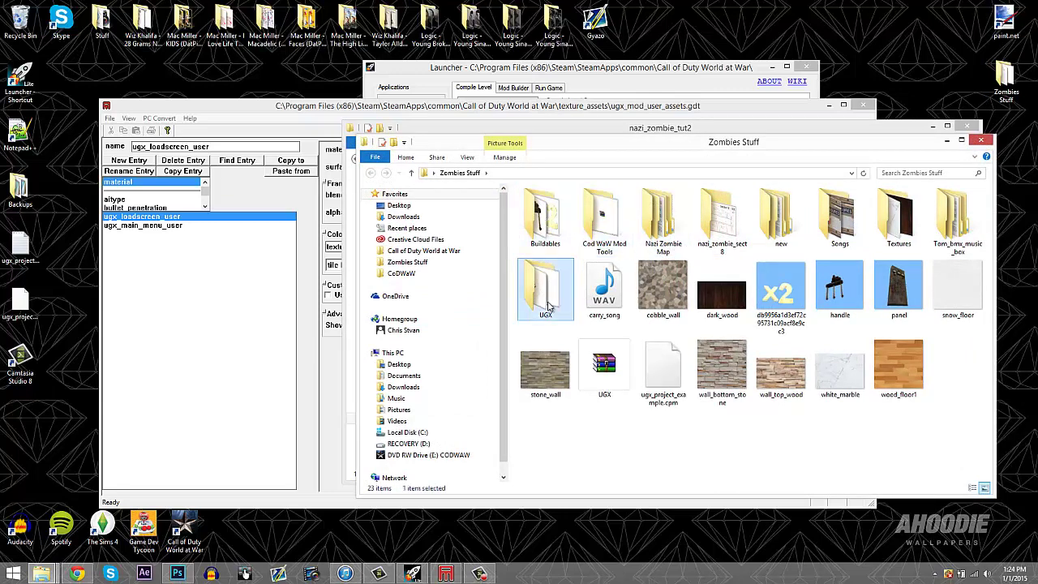
double_click(548, 307)
double_click(577, 229)
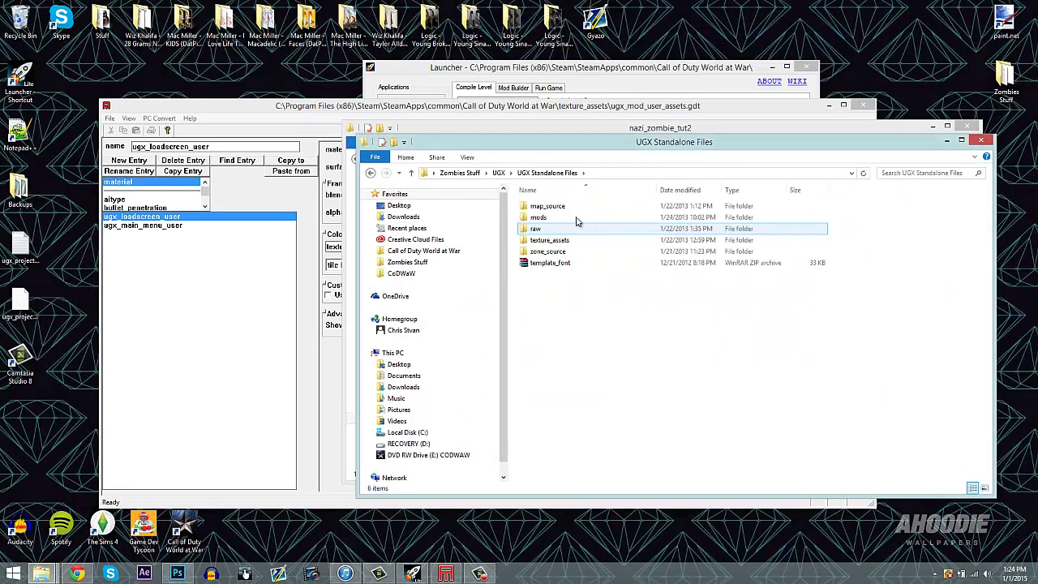
drag(655, 143, 509, 231)
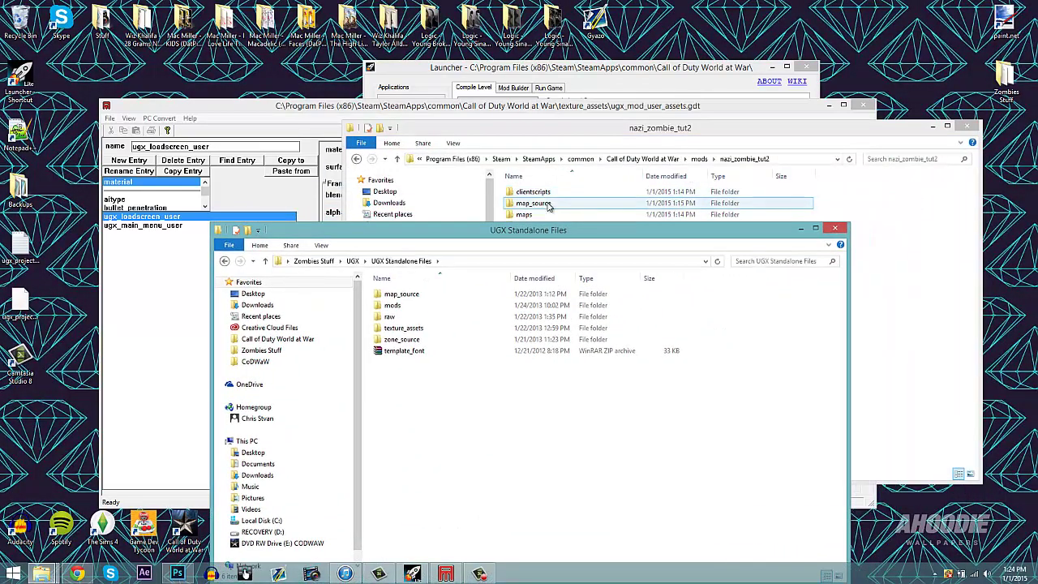
click(801, 229)
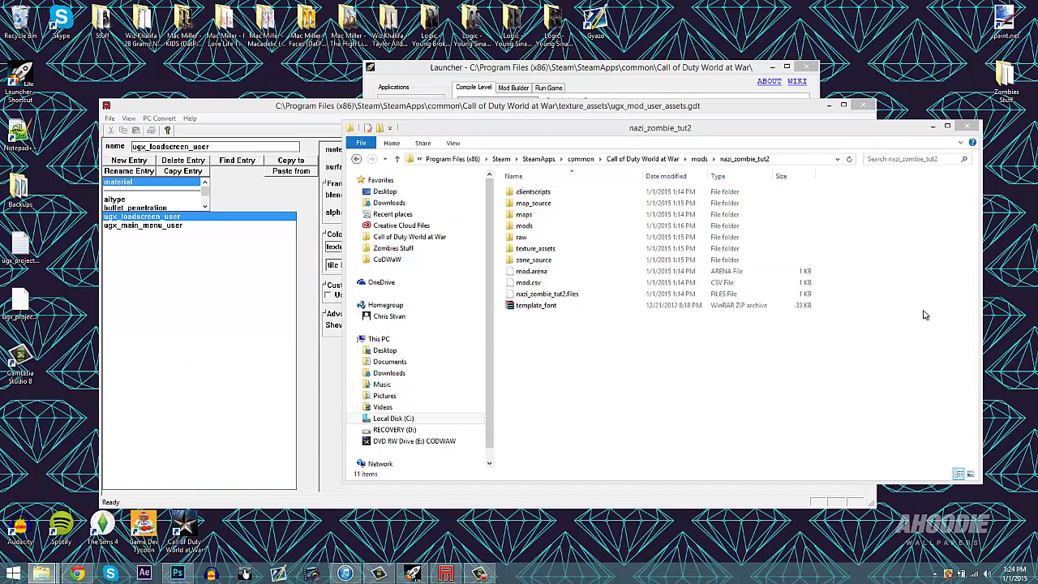
Copy map_source, mods, raw, texture_assets, zone_source and template_font from the nazi_zombie_tut2 mod folder
click(532, 204)
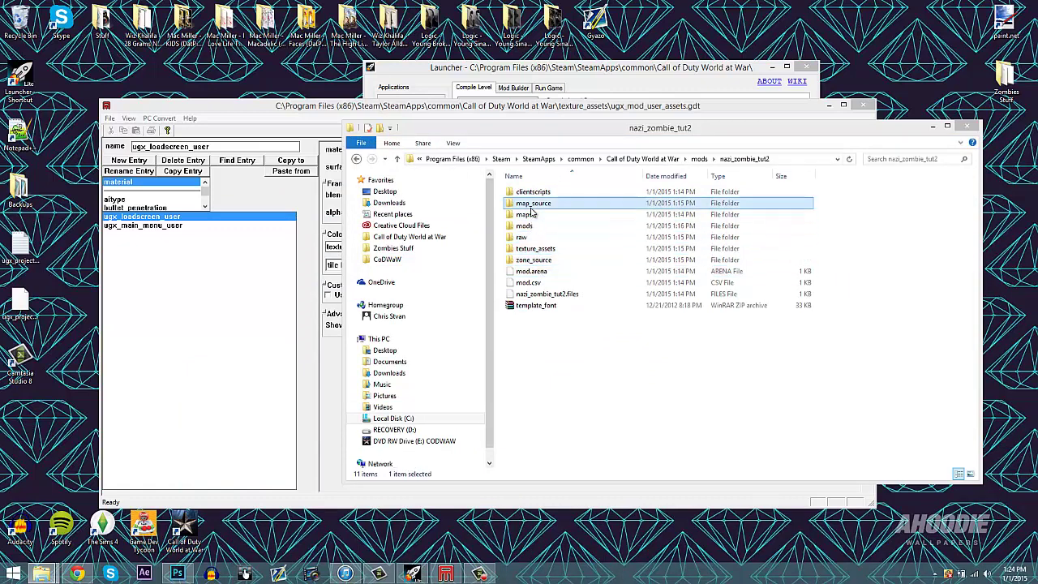
ctrl+click(525, 225)
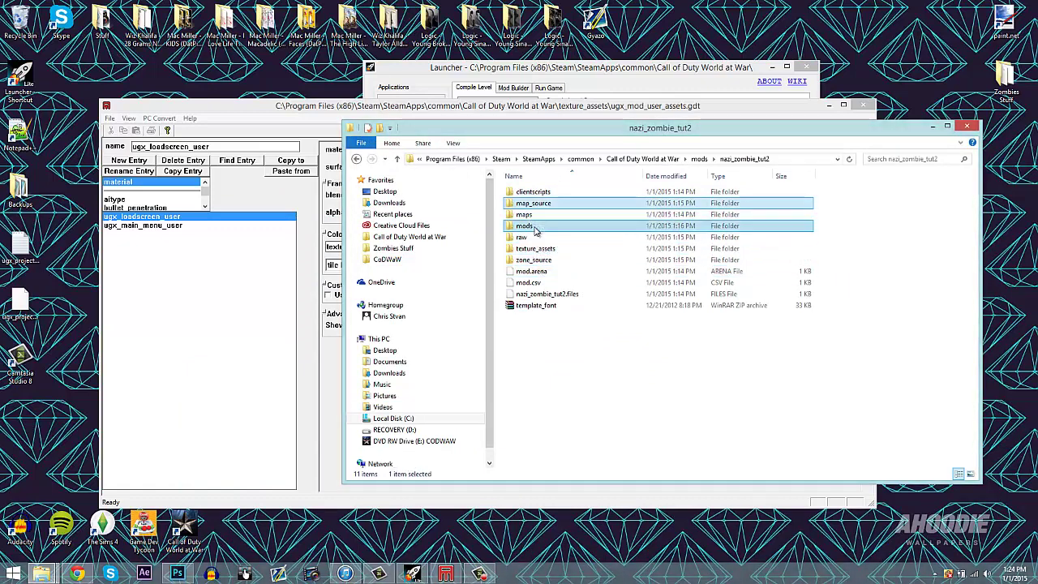
ctrl+click(523, 236)
ctrl+click(535, 249)
ctrl+click(534, 260)
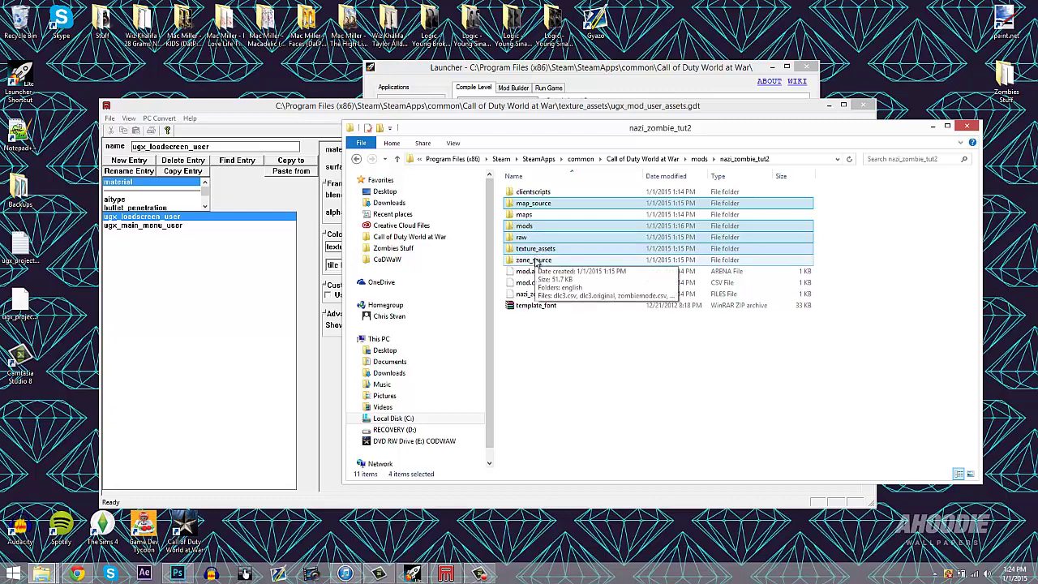
ctrl+click(550, 306)
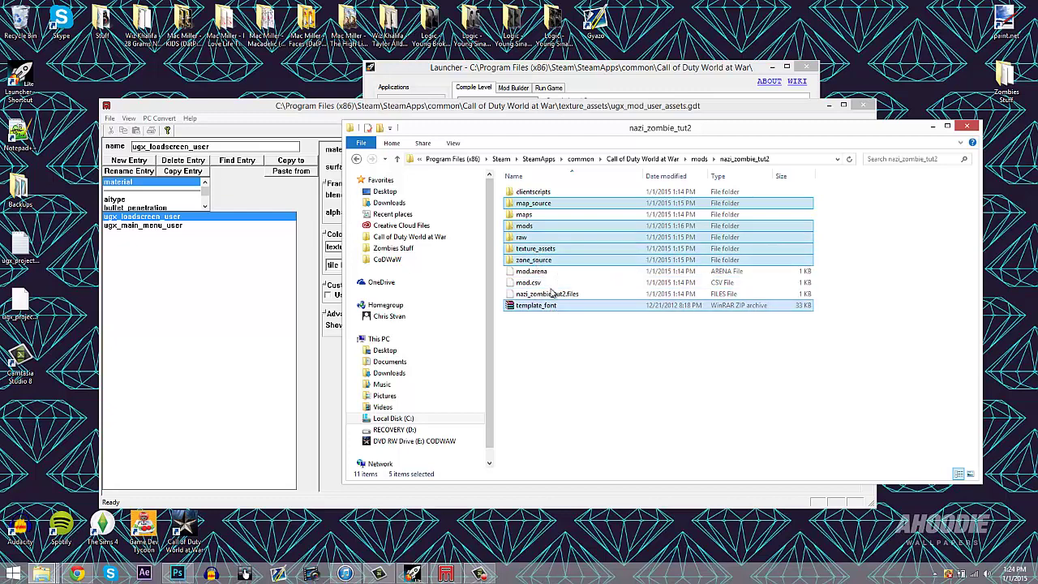
right_click(551, 245)
click(577, 376)
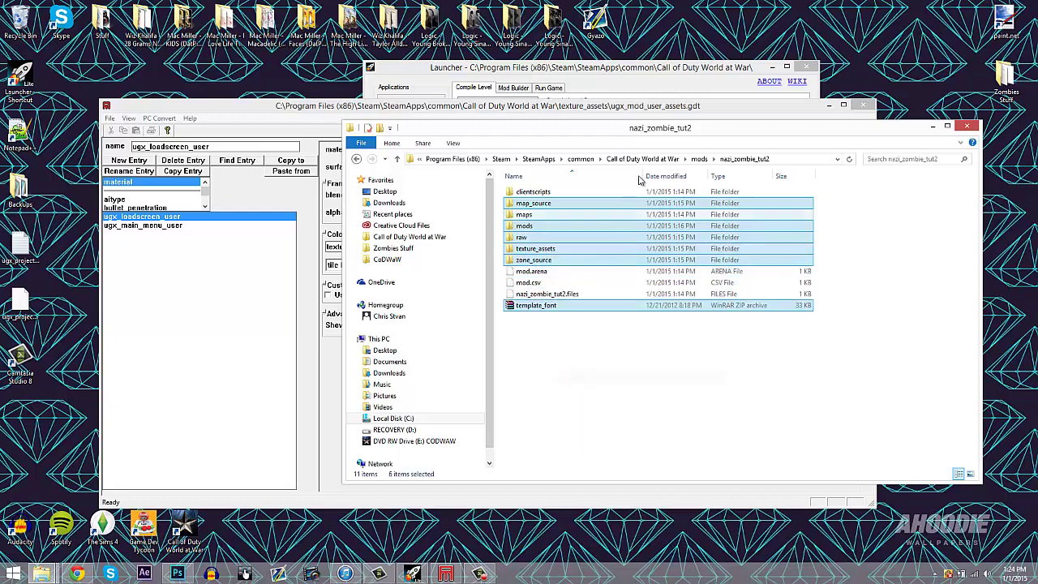
Paste the copied items into the Call of Duty World at War root folder, replacing the existing files, and close the folder window
click(643, 159)
right_click(884, 274)
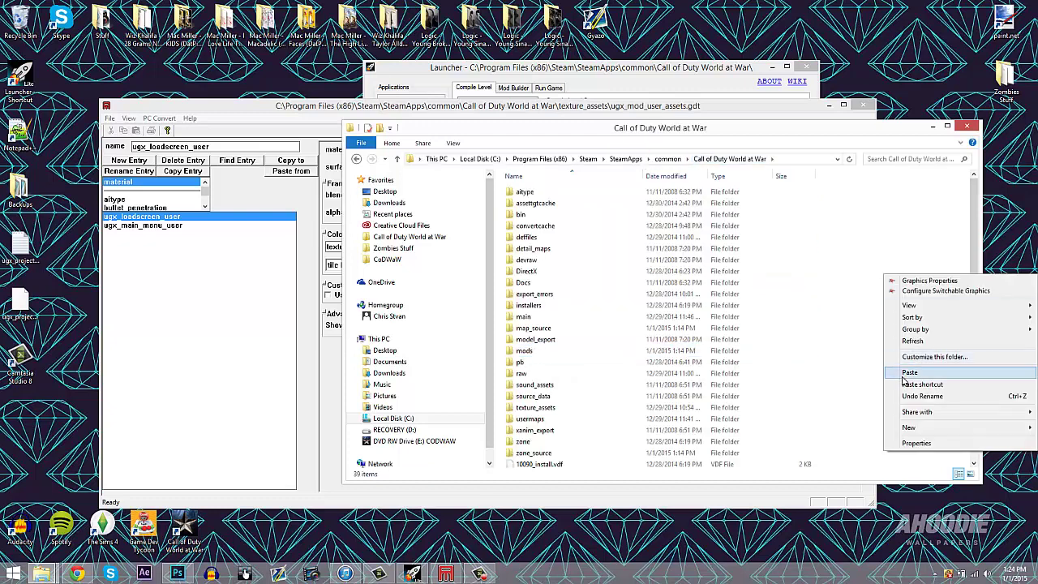
click(911, 371)
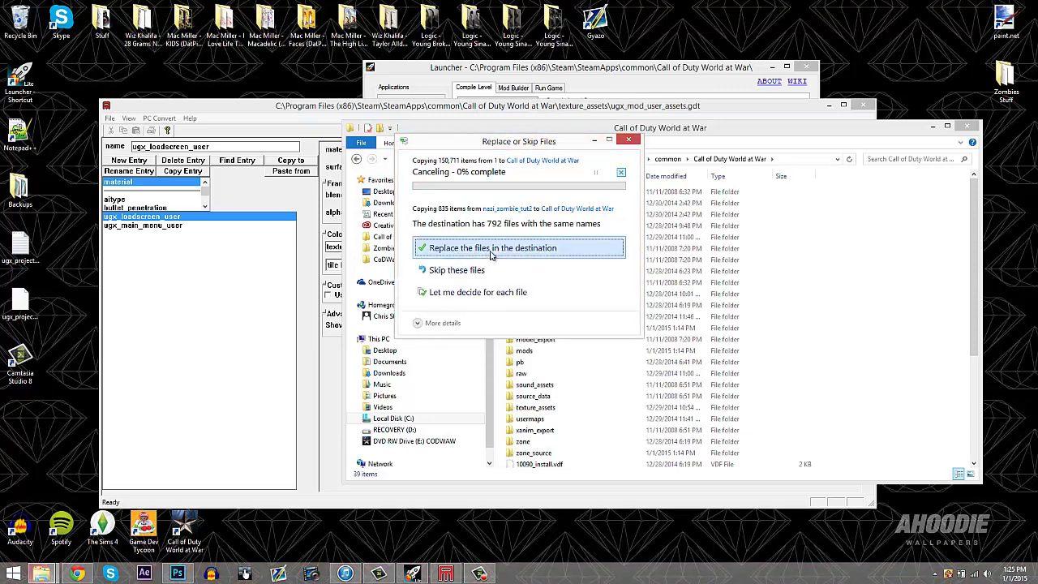
click(492, 249)
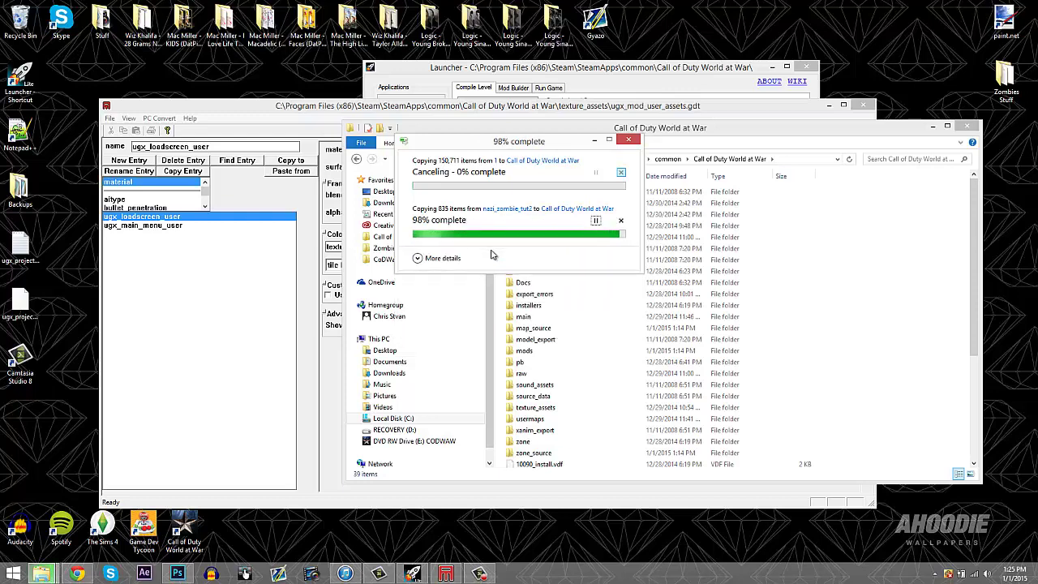
click(863, 237)
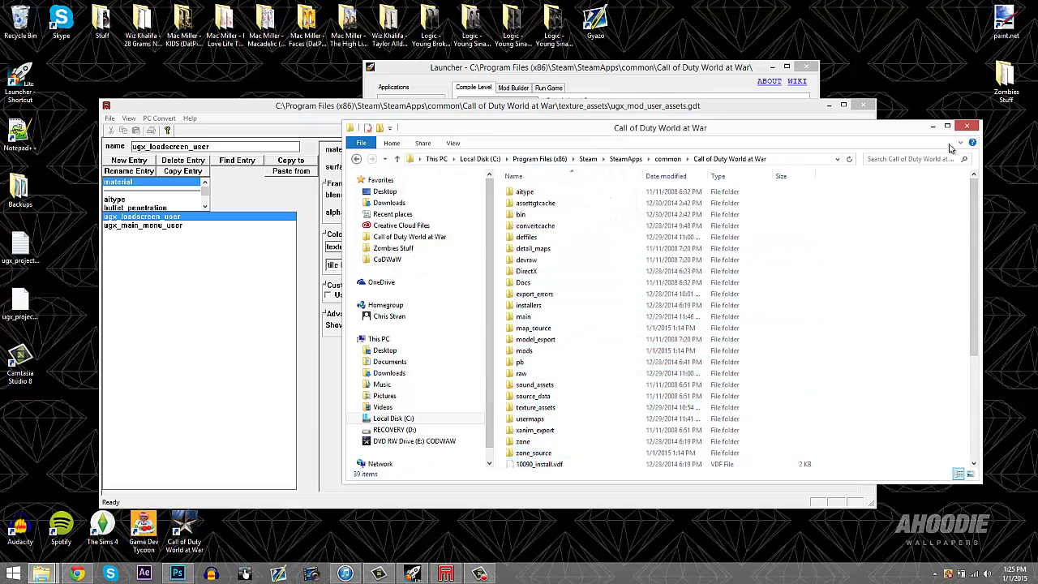
click(965, 127)
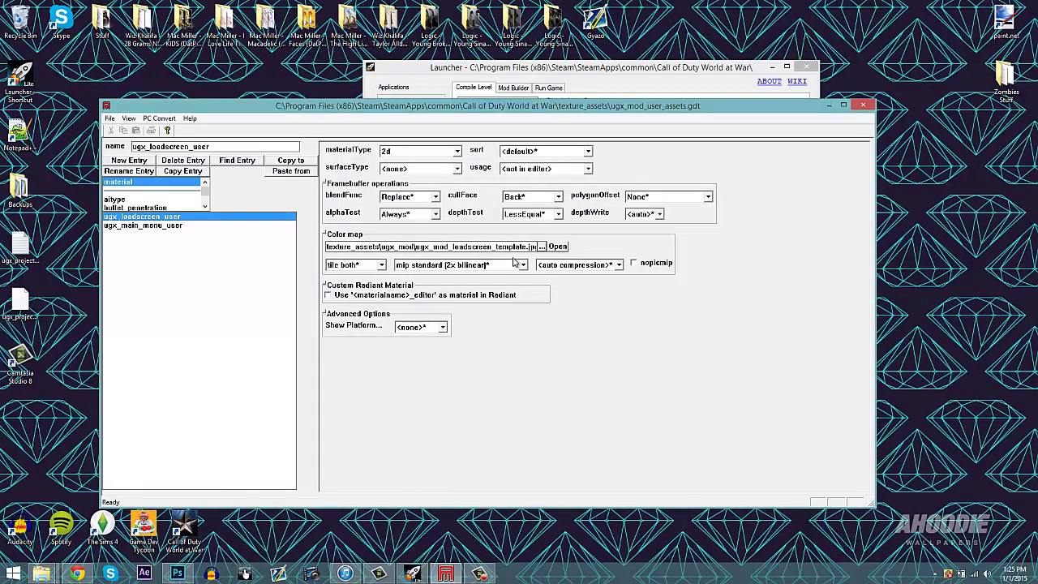
Run the PC conversion on only the ugx_loadscreen_user material and dismiss the finished conversion console
click(164, 120)
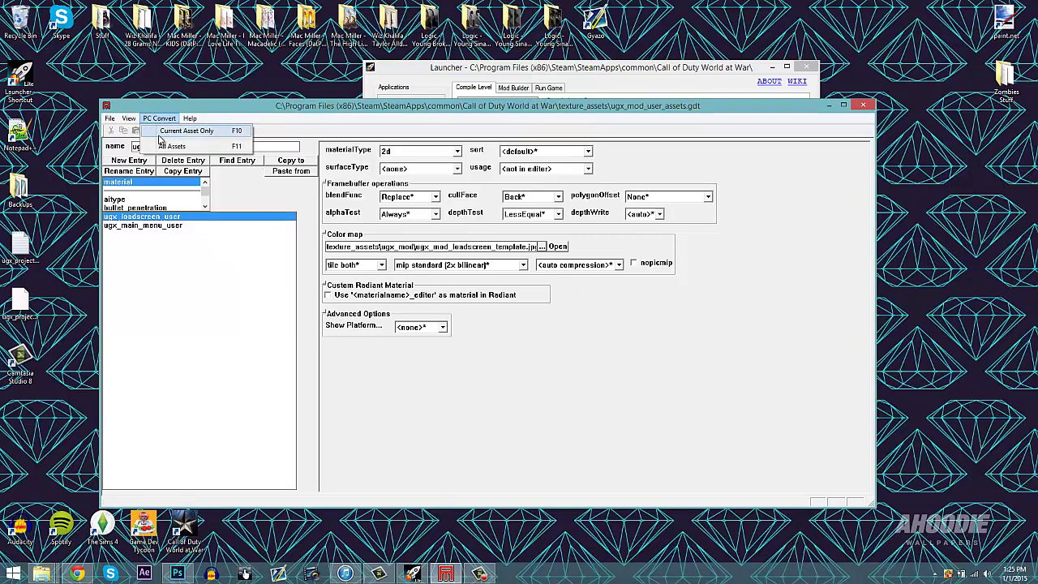
click(161, 135)
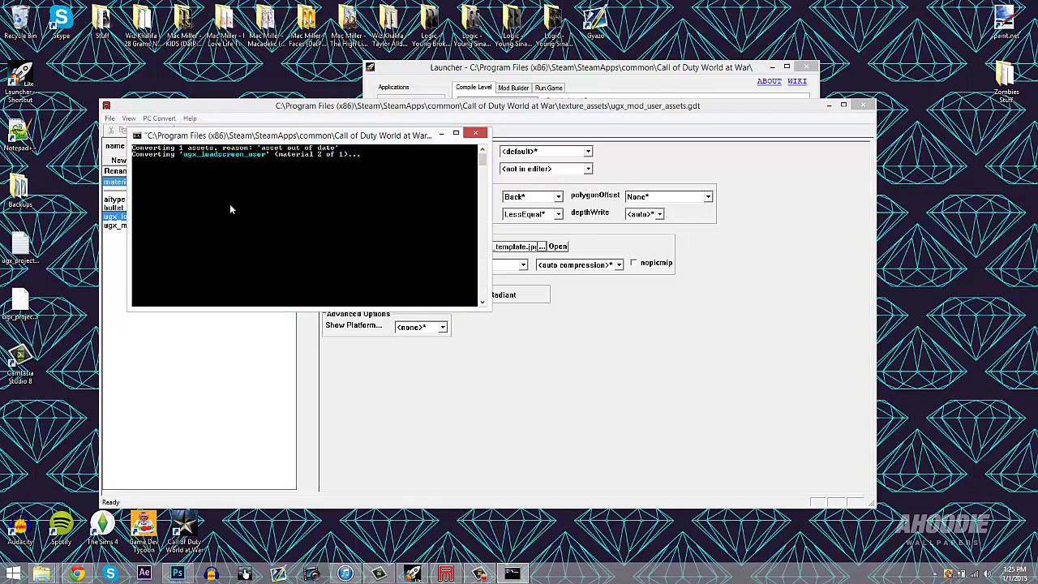
drag(301, 137, 450, 124)
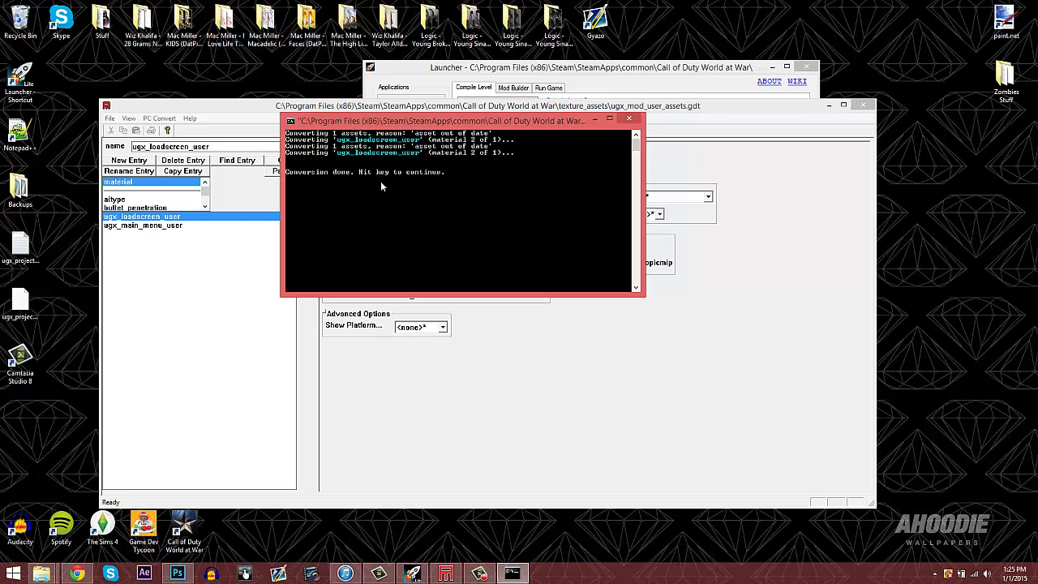
key(Return)
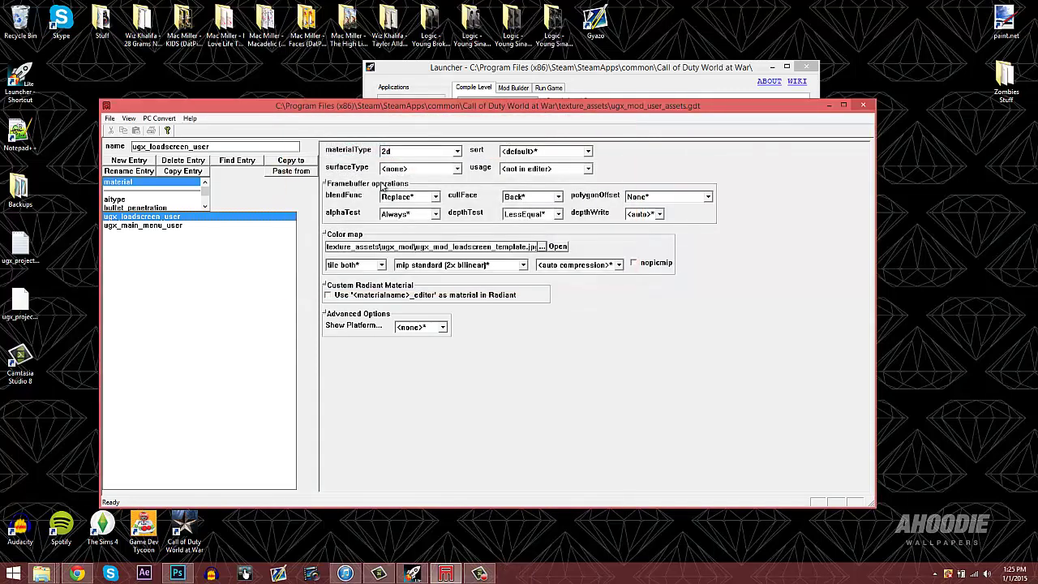
Run the PC conversion on only the ugx_main_menu_user material, dismiss the finished console and close Asset Manager
click(160, 226)
click(158, 118)
click(171, 130)
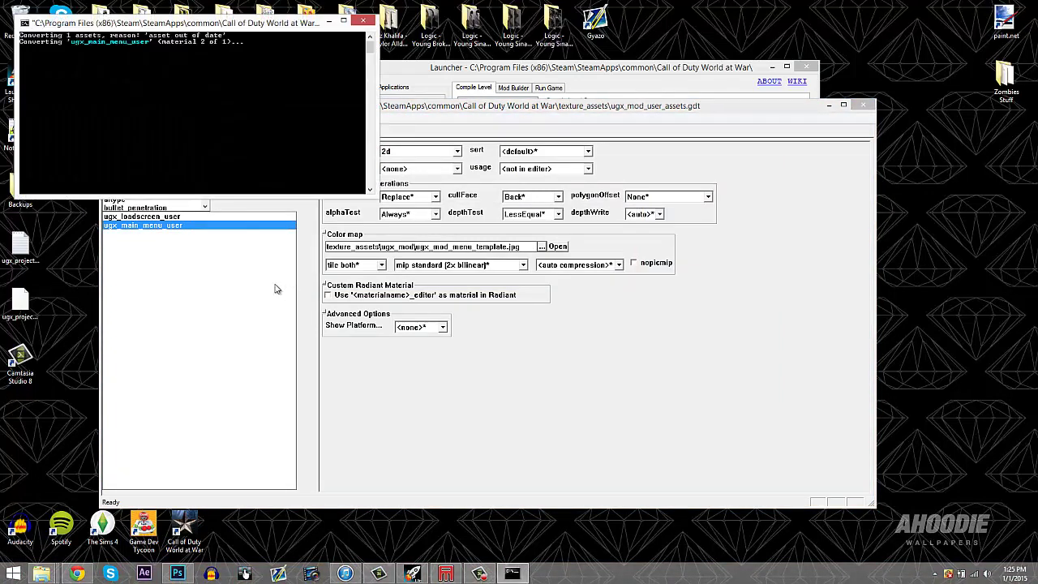
drag(232, 23, 518, 173)
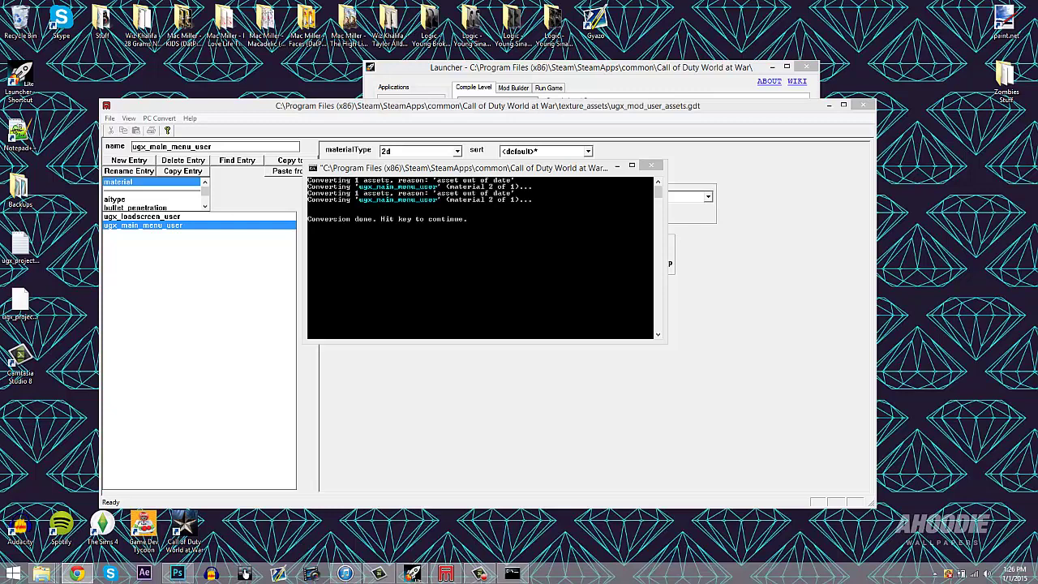
click(557, 281)
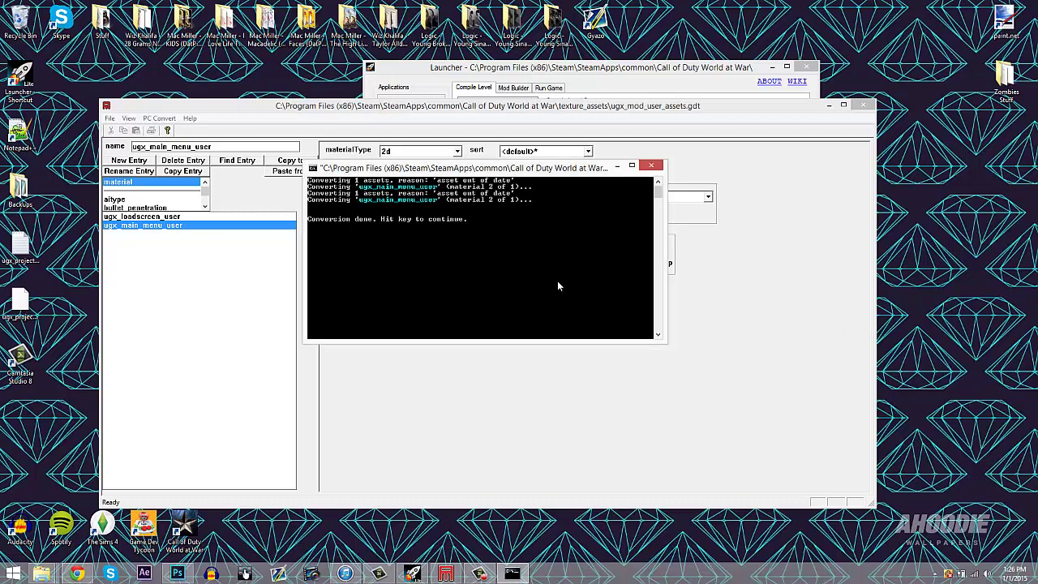
key(Return)
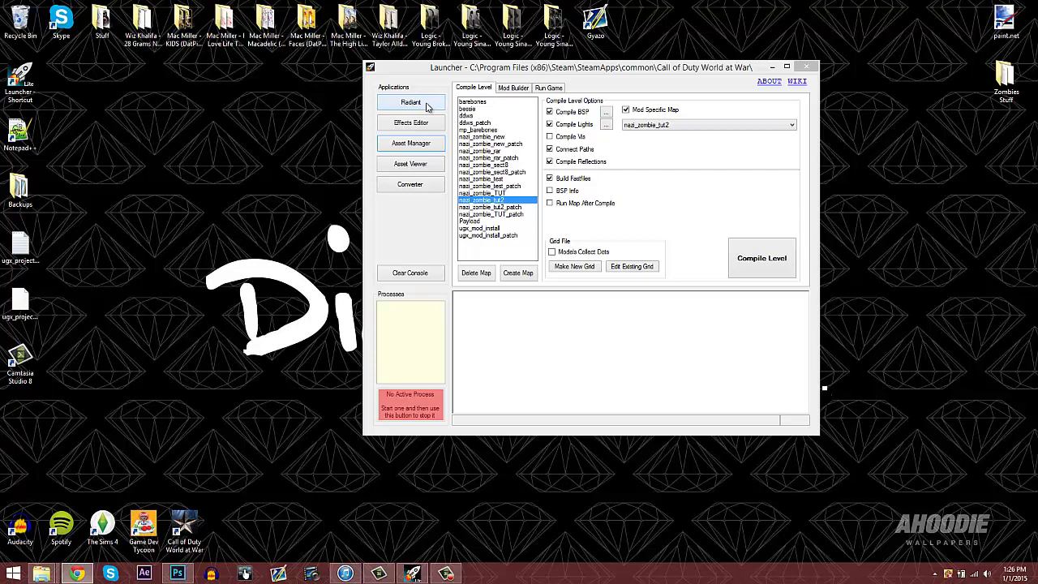
Start Radiant from the Launcher and close the leftover UGX Standalone Files folder windows while it loads
click(423, 105)
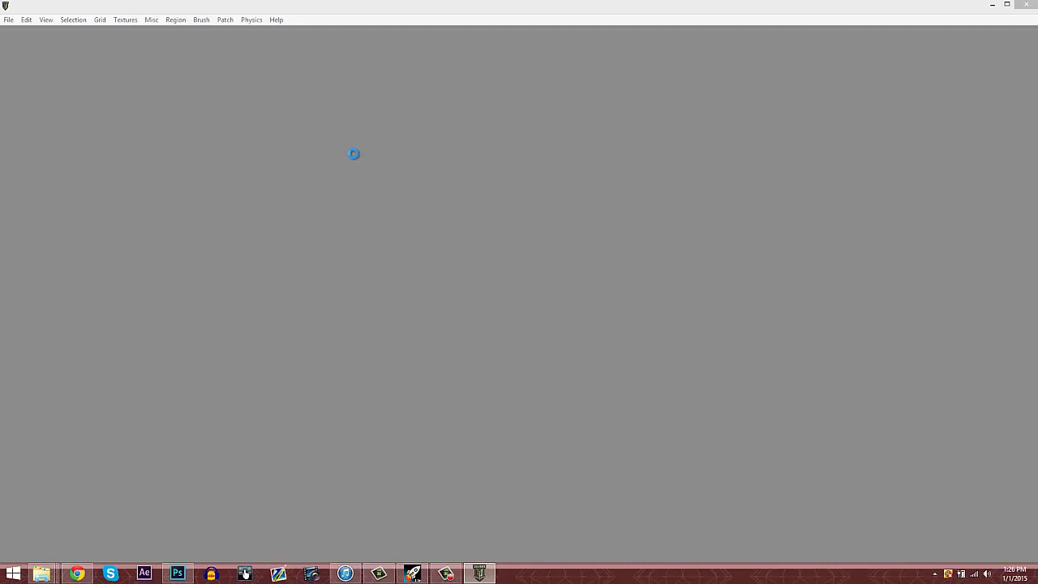
mouse_move(41, 573)
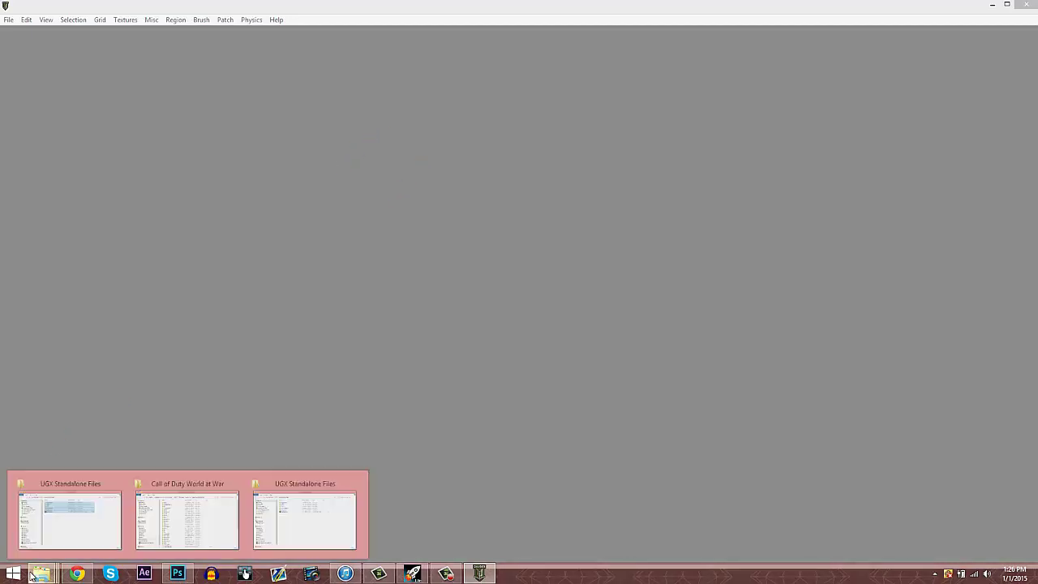
mouse_move(93, 502)
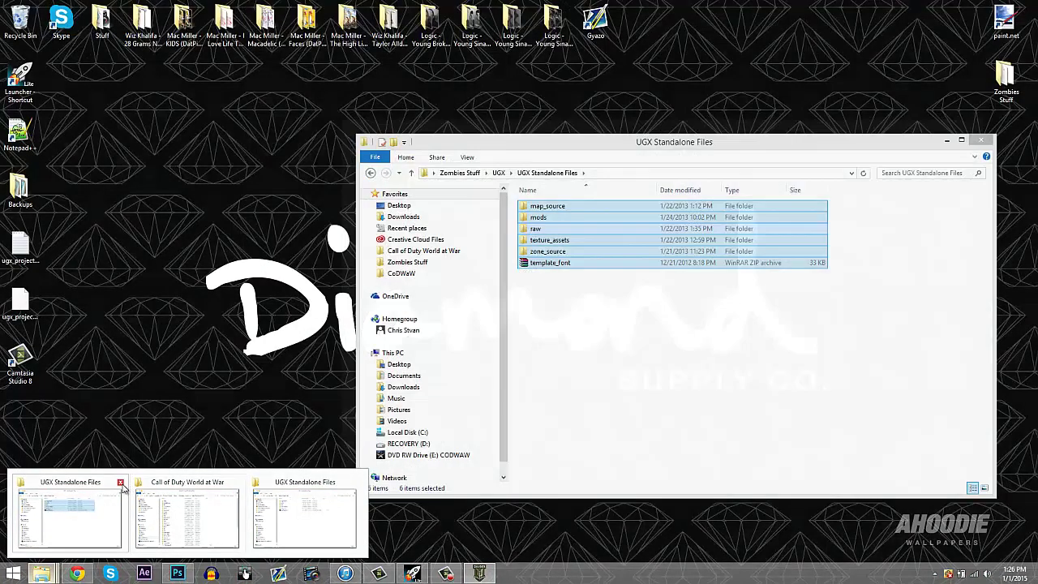
click(120, 481)
click(120, 481)
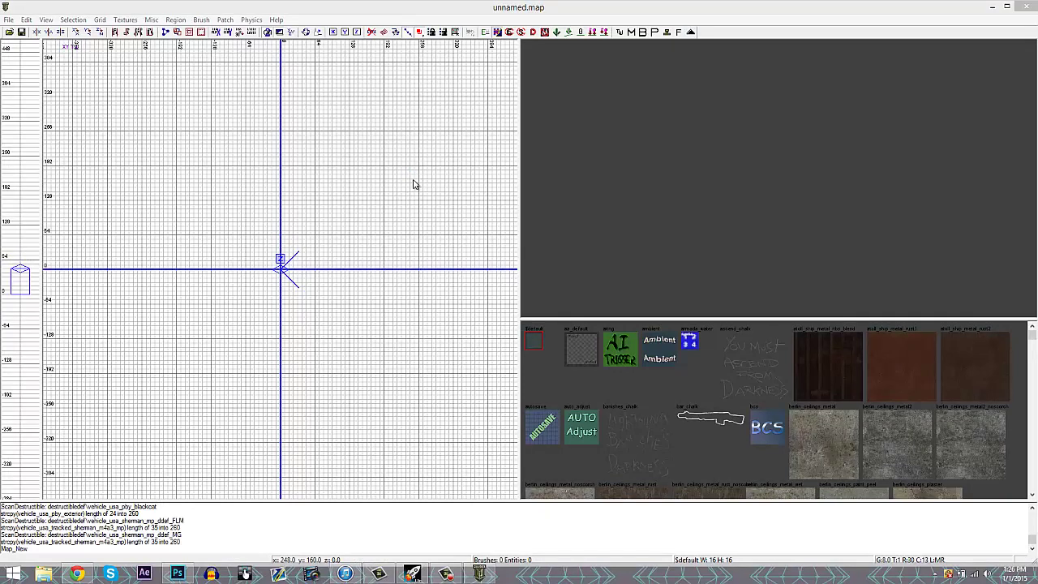
Open nazi_zombie_tut2.map from the map_source folder in Radiant and bring the room's interior into the 3D view
click(9, 20)
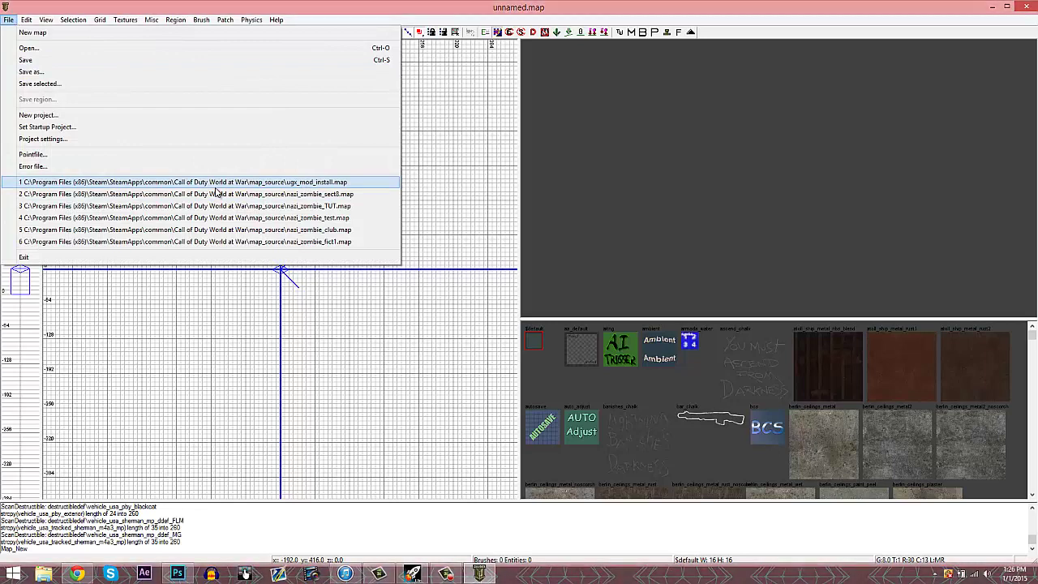
click(75, 49)
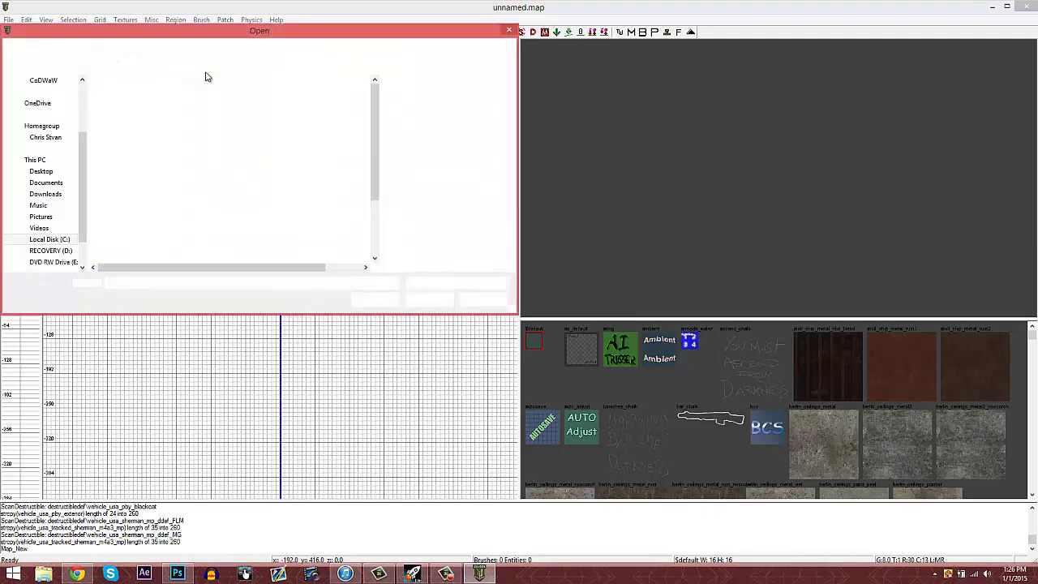
click(182, 249)
scroll(183, 249, down, 2)
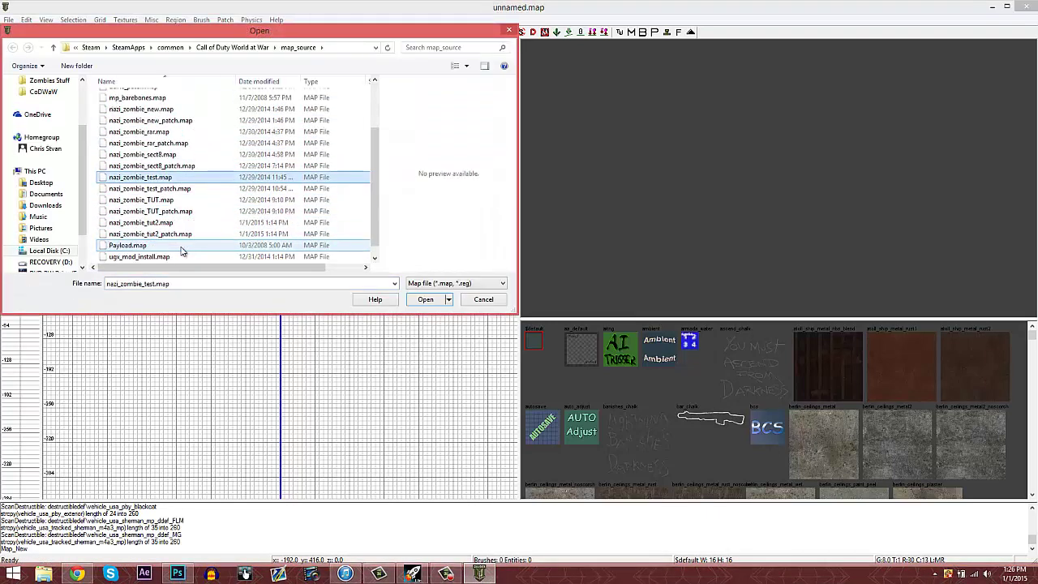
double_click(180, 224)
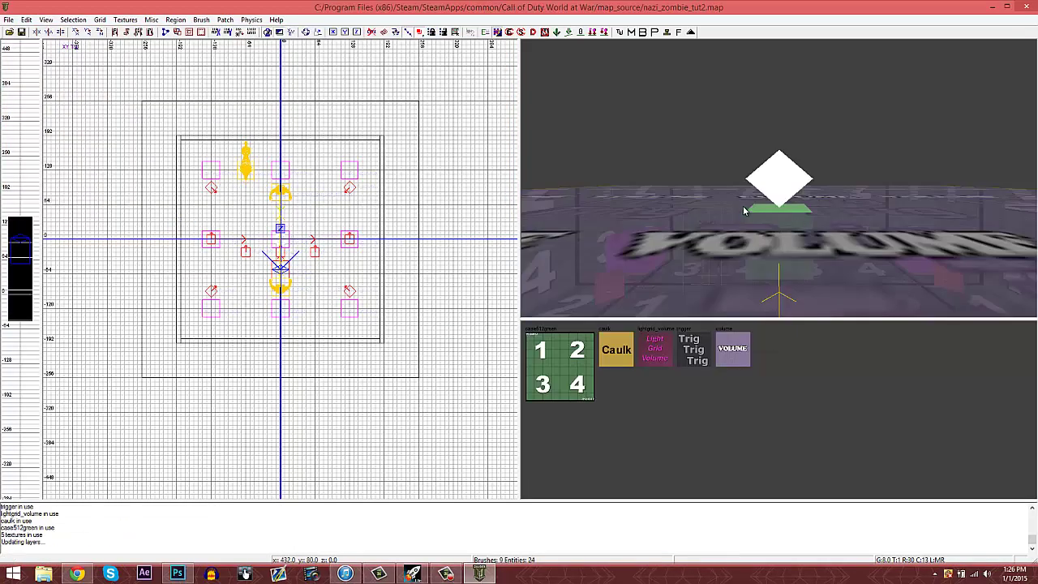
scroll(743, 211, down, 1)
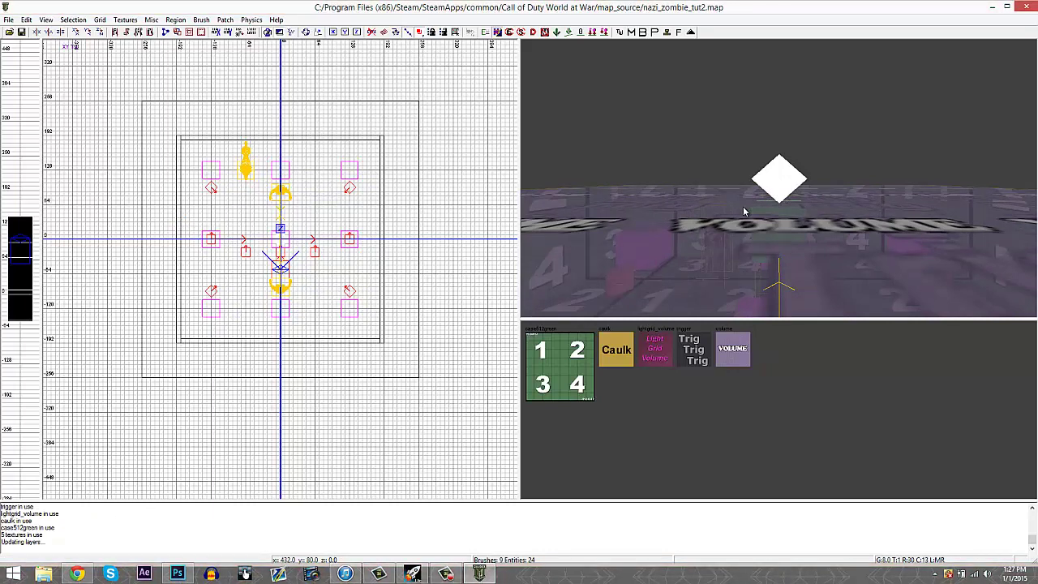
scroll(744, 211, down, 5)
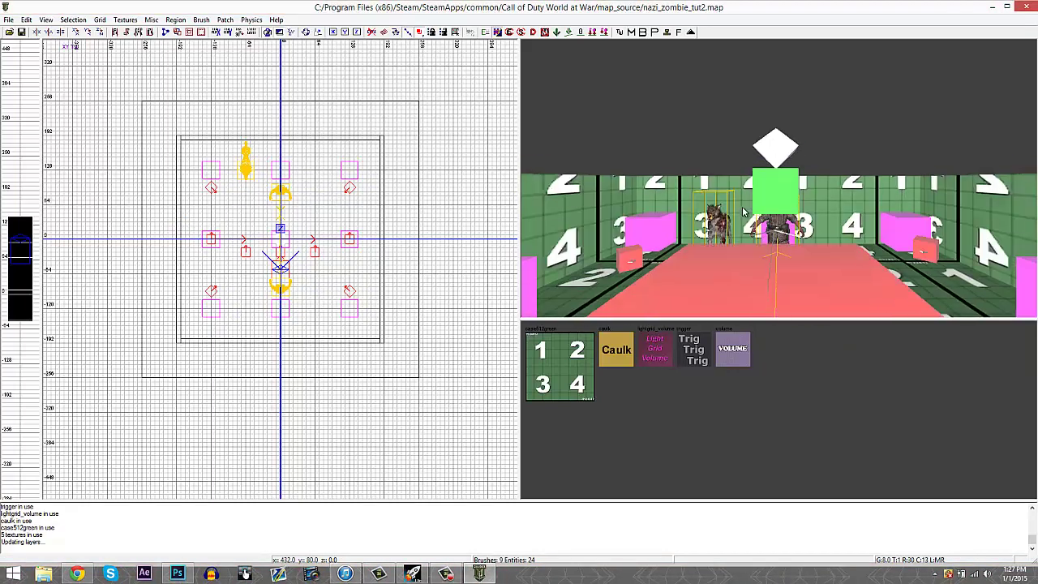
Select all four room walls and apply the berlin_wall_concrete_block_wet texture from the interior wall set
scroll(741, 210, down, 8)
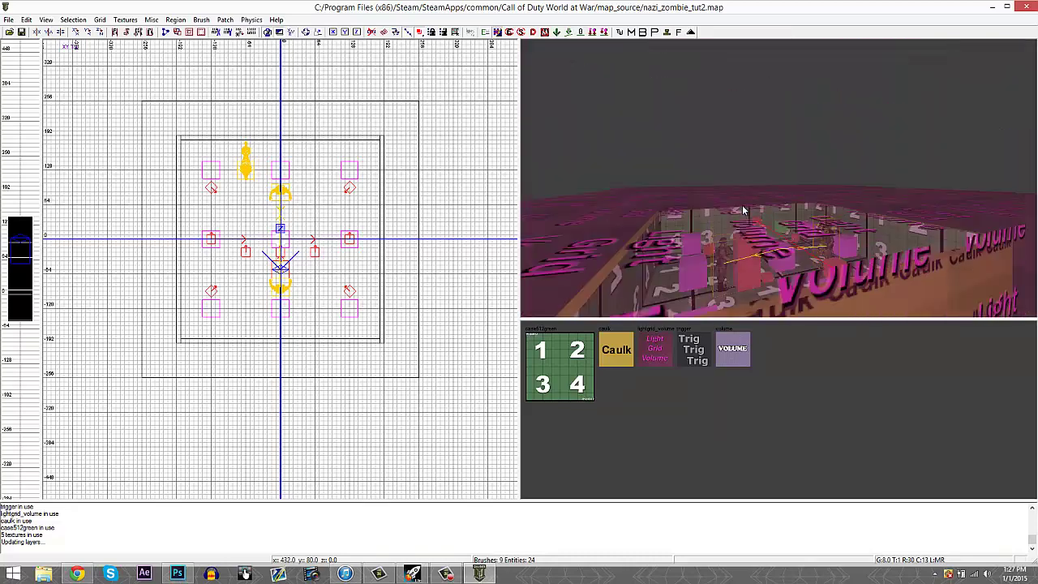
scroll(742, 211, up, 10)
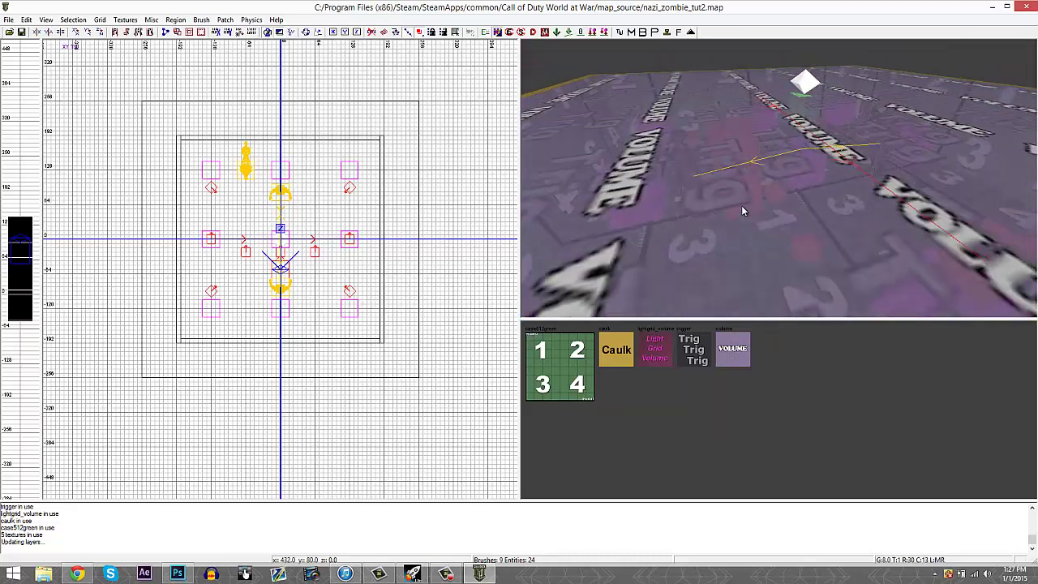
scroll(743, 210, down, 1)
right_drag(752, 213, 807, 143)
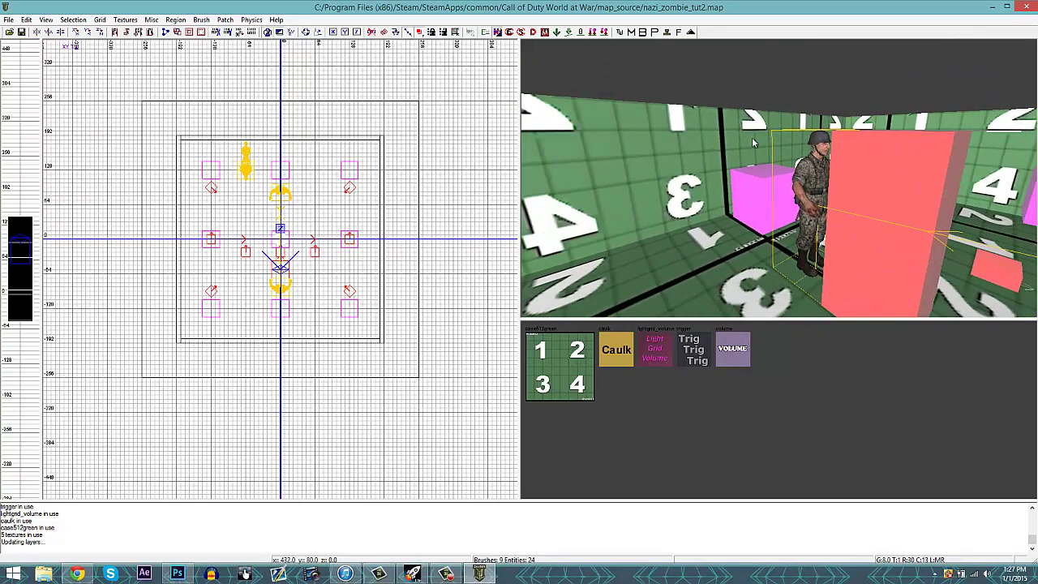
right_drag(727, 165, 703, 161)
shift+click(683, 155)
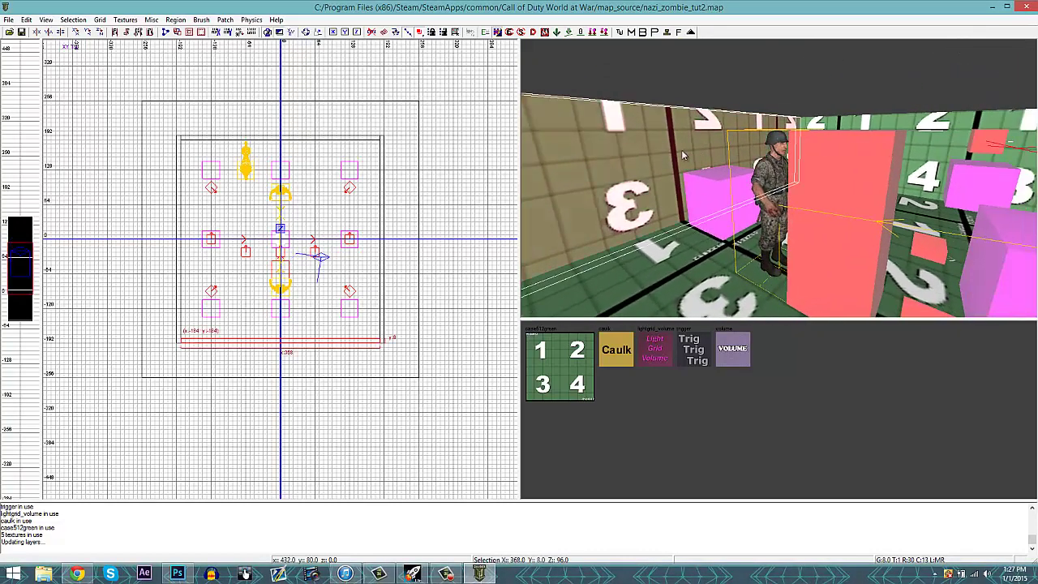
shift+click(906, 133)
right_drag(905, 133, 892, 159)
shift+click(935, 143)
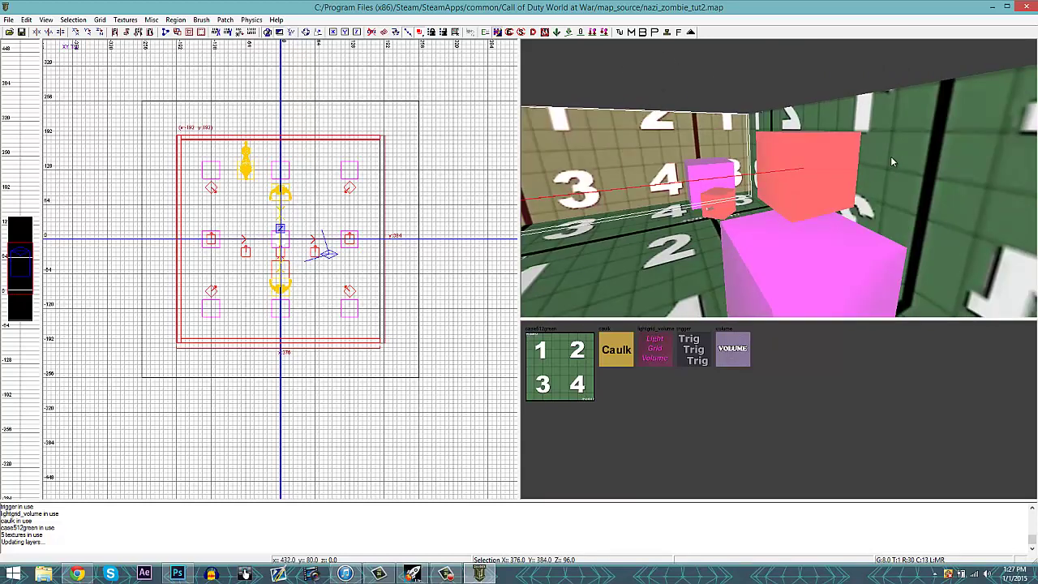
shift+click(891, 162)
click(124, 19)
mouse_move(246, 185)
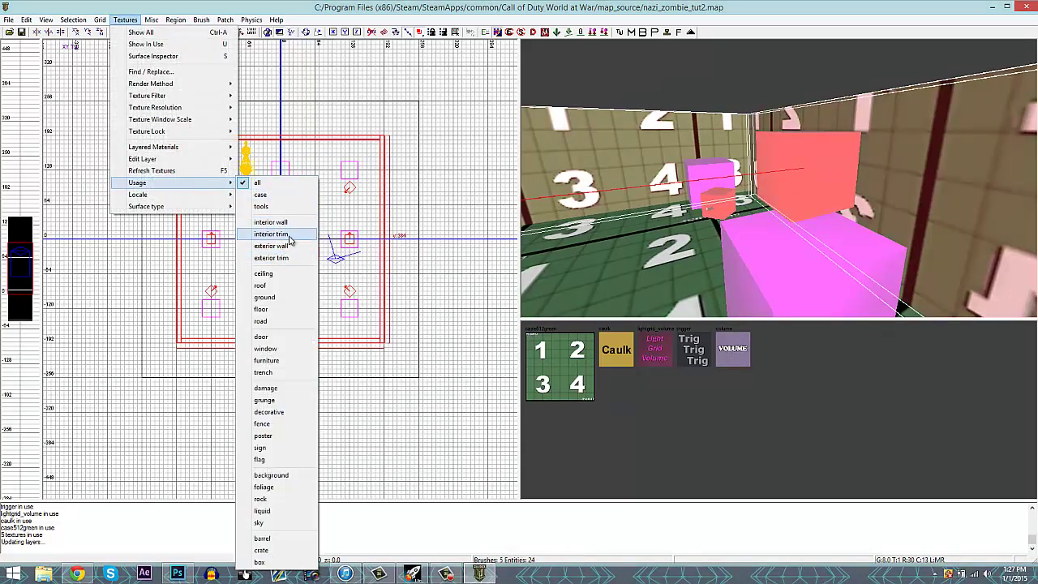
click(280, 258)
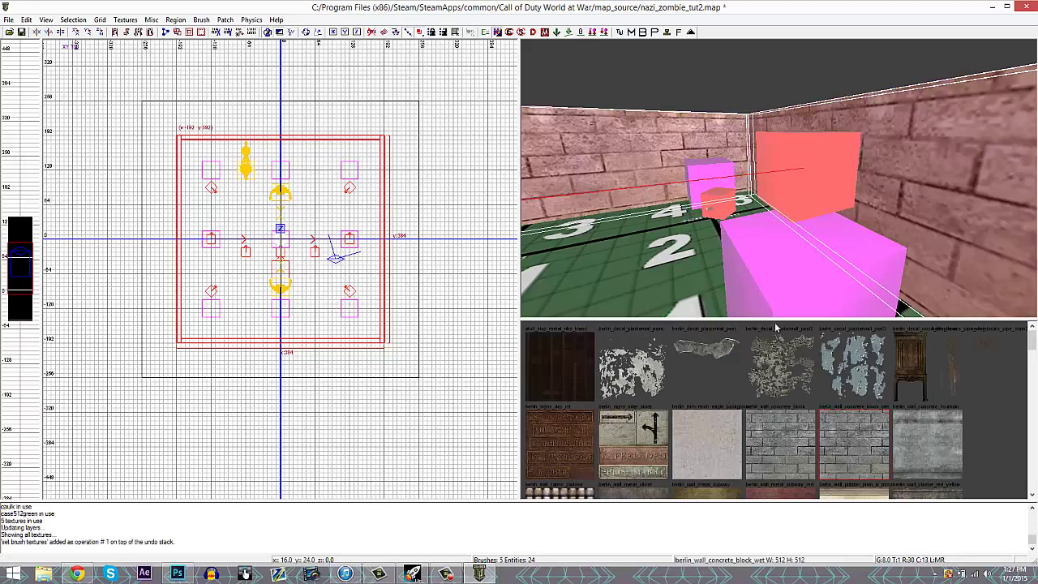
Retexture the four selected walls with berlin_wall_plaster_plain_w_trims
right_drag(772, 278, 760, 277)
scroll(798, 472, down, 2)
click(827, 369)
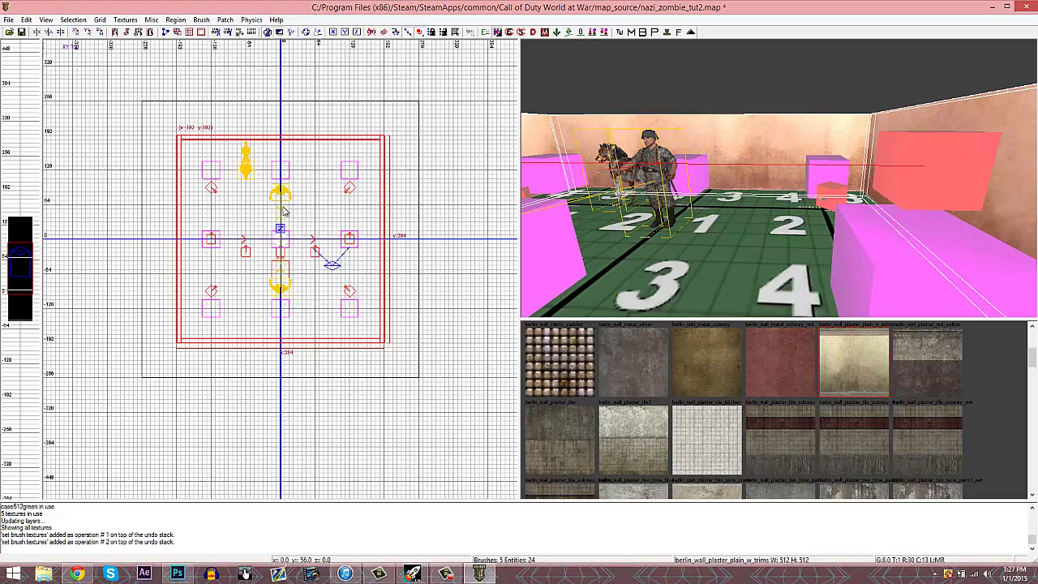
In the front view, stretch the four walls to 128 units tall and raise them to stand on the floor slab
key(ctrl+Tab)
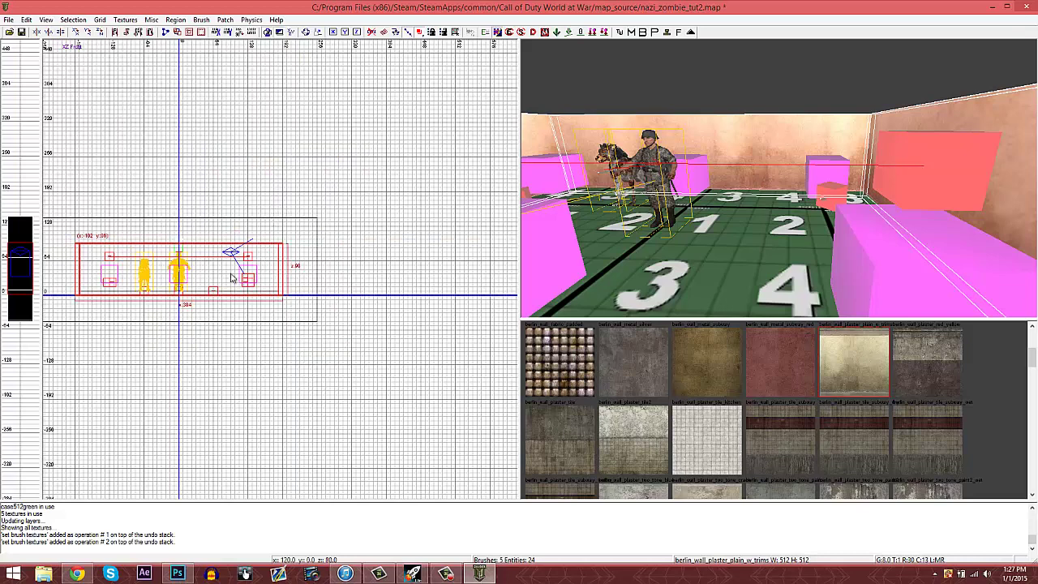
right_drag(231, 278, 326, 288)
drag(250, 248, 261, 233)
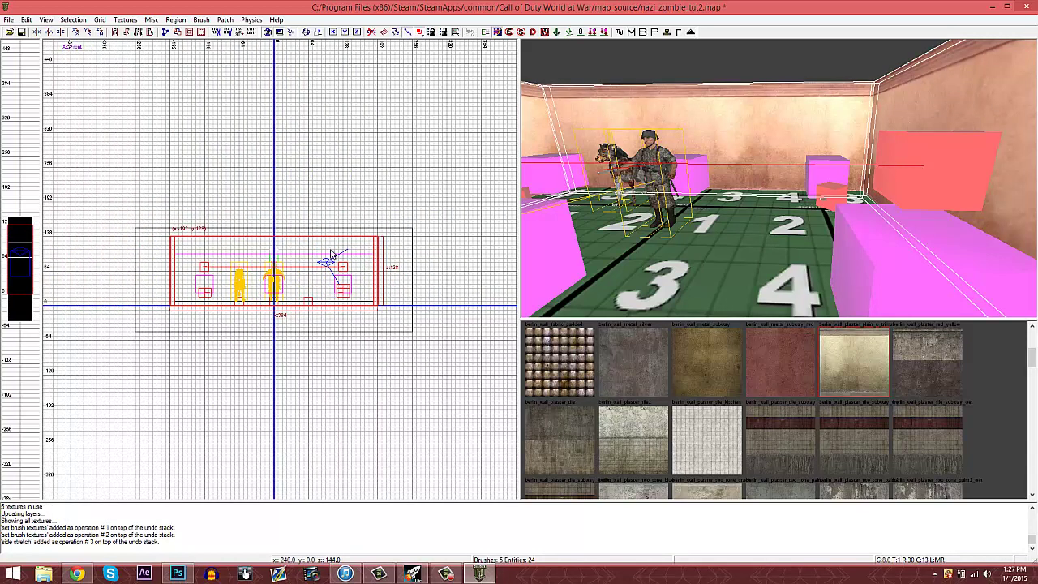
right_drag(739, 232, 754, 251)
scroll(308, 280, up, 3)
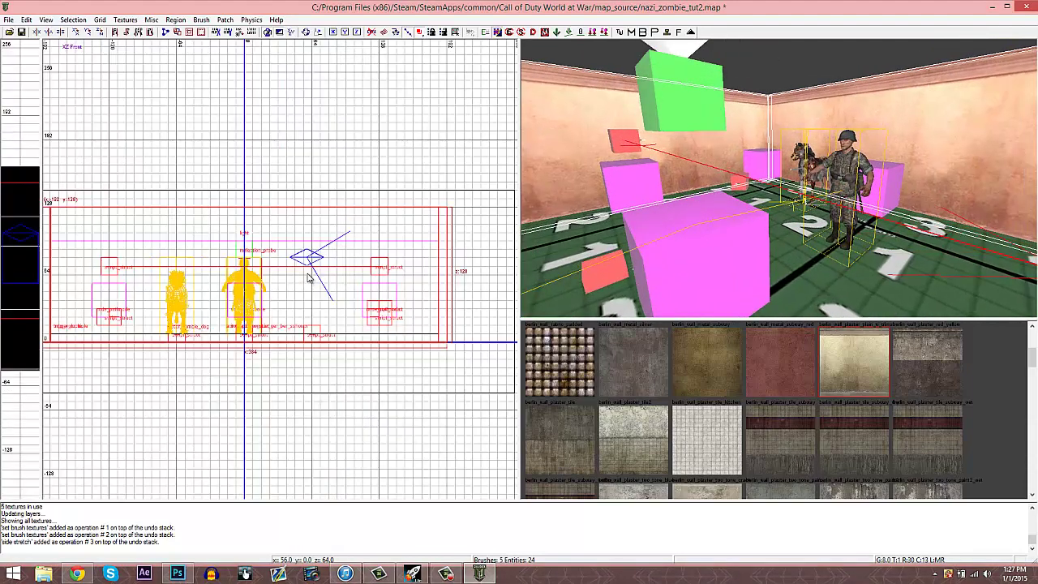
drag(308, 279, 308, 274)
key(Escape)
Select the floor brush and apply a dark concrete slab texture from the floor texture set
mouse_move(613, 208)
right_down()
mouse_move(617, 235)
mouse_move(705, 286)
right_up()
shift+click(705, 286)
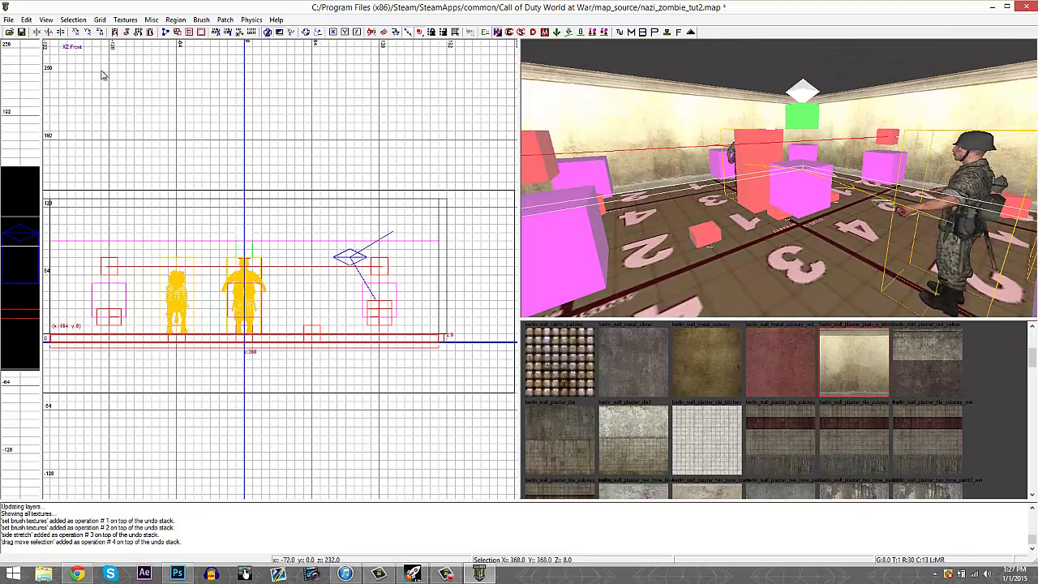
click(125, 18)
mouse_move(219, 190)
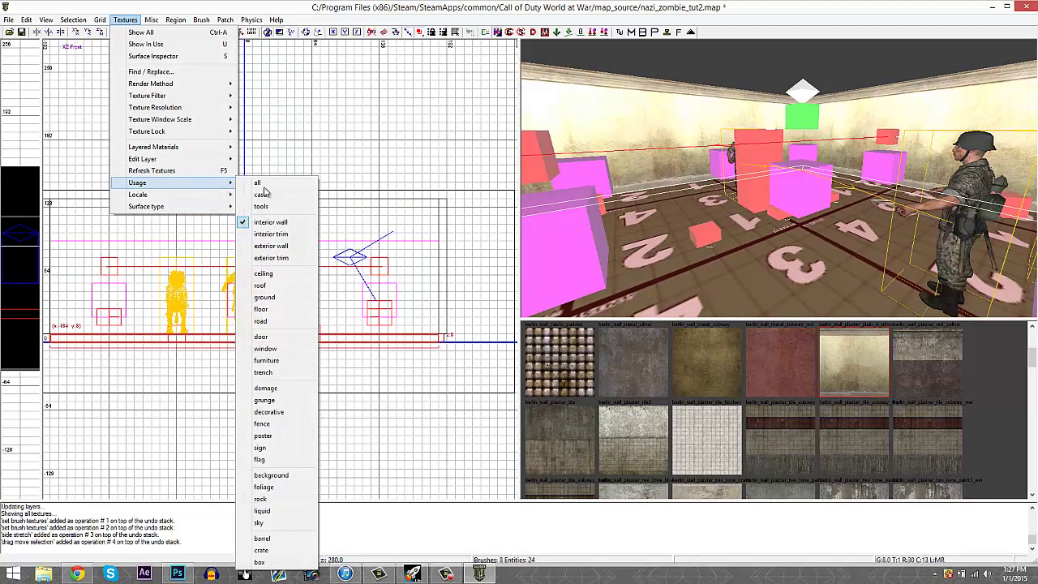
click(280, 309)
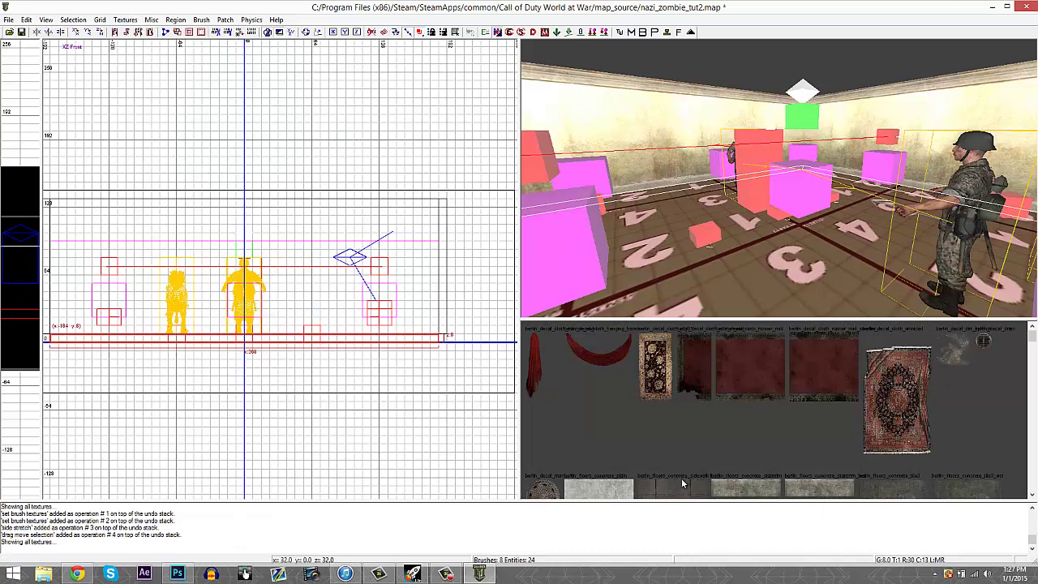
click(682, 479)
key(Escape)
Try berlin_floors_rock_cobble2 on the floor brush and replace it with the cracked berlin_floors marble tile texture
right_drag(760, 212, 776, 274)
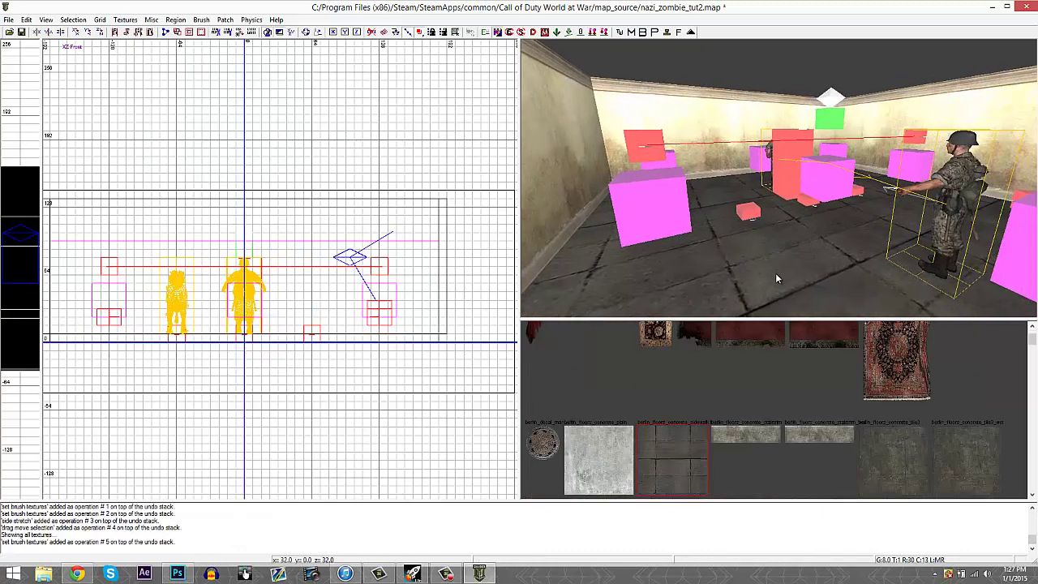
shift+click(775, 273)
scroll(752, 414, down, 3)
click(778, 416)
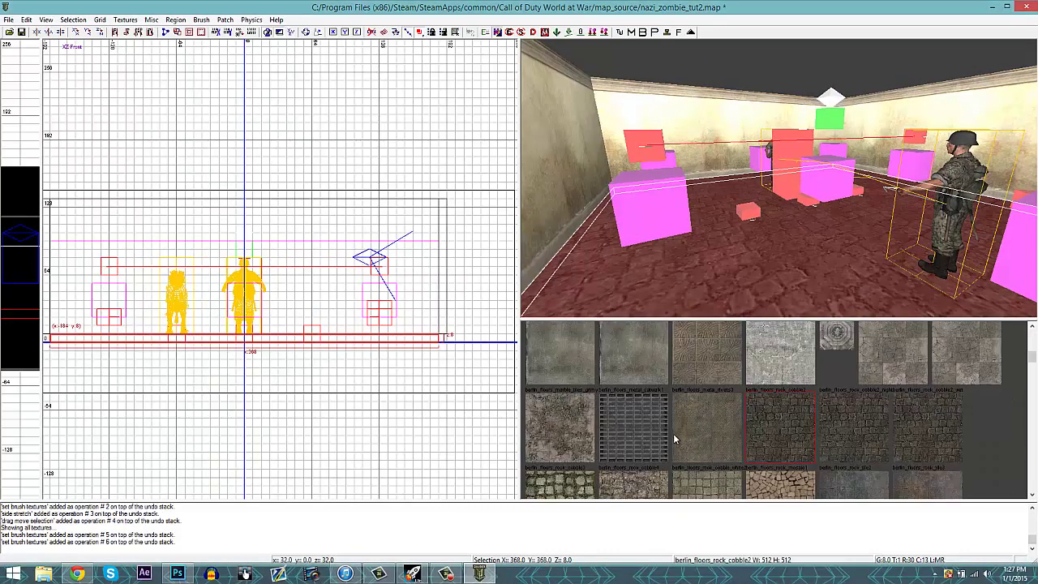
scroll(673, 439, up, 2)
click(896, 434)
key(Escape)
In the top view, move the room's south end wall outward to y -512
right_drag(770, 211, 776, 105)
shift+click(776, 106)
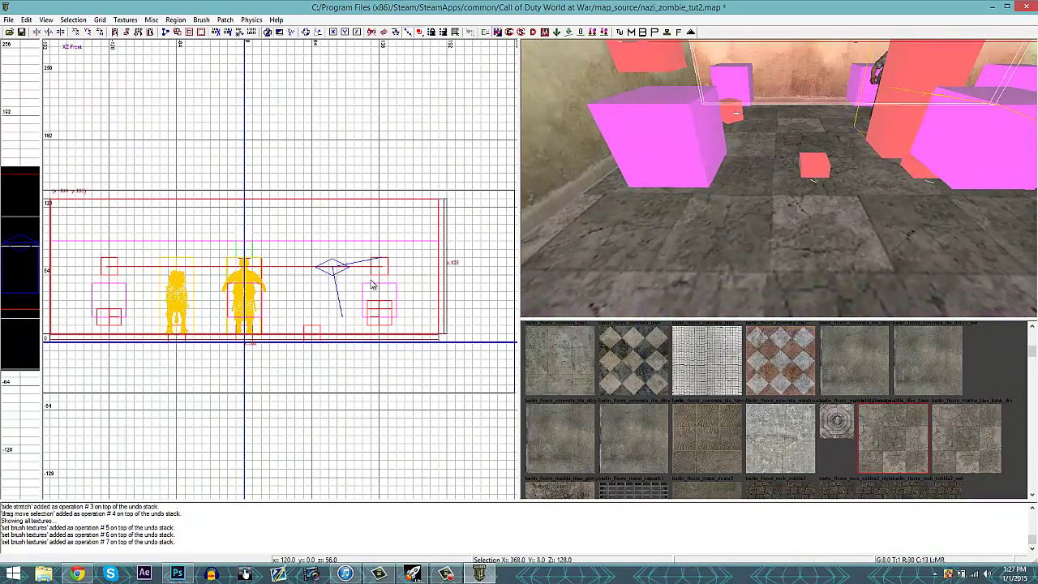
scroll(372, 284, down, 4)
key(ctrl+Tab)
drag(290, 273, 289, 414)
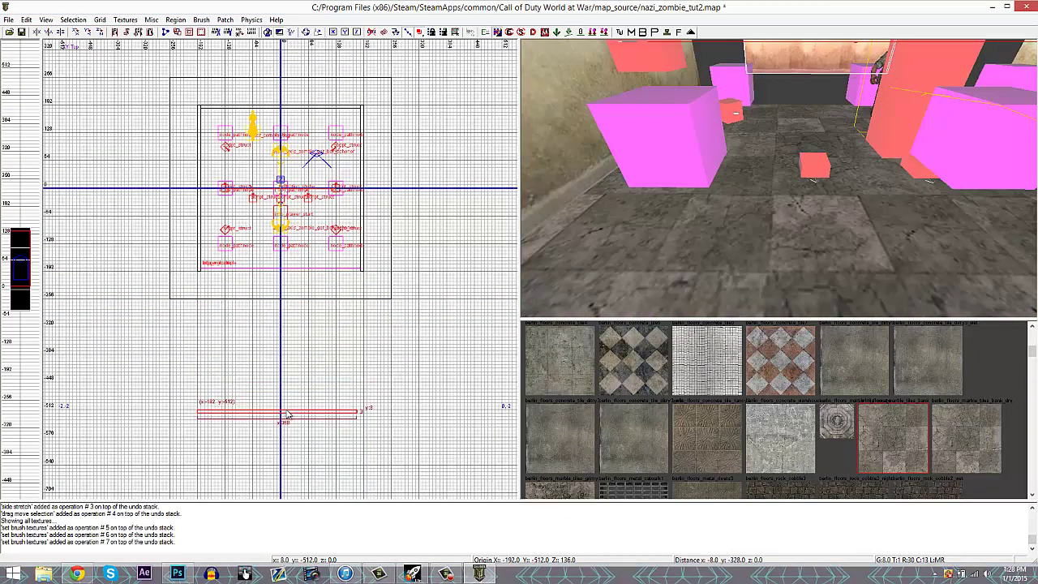
key(Escape)
Stretch both long side walls southward so they meet the relocated end wall
shift+click(611, 151)
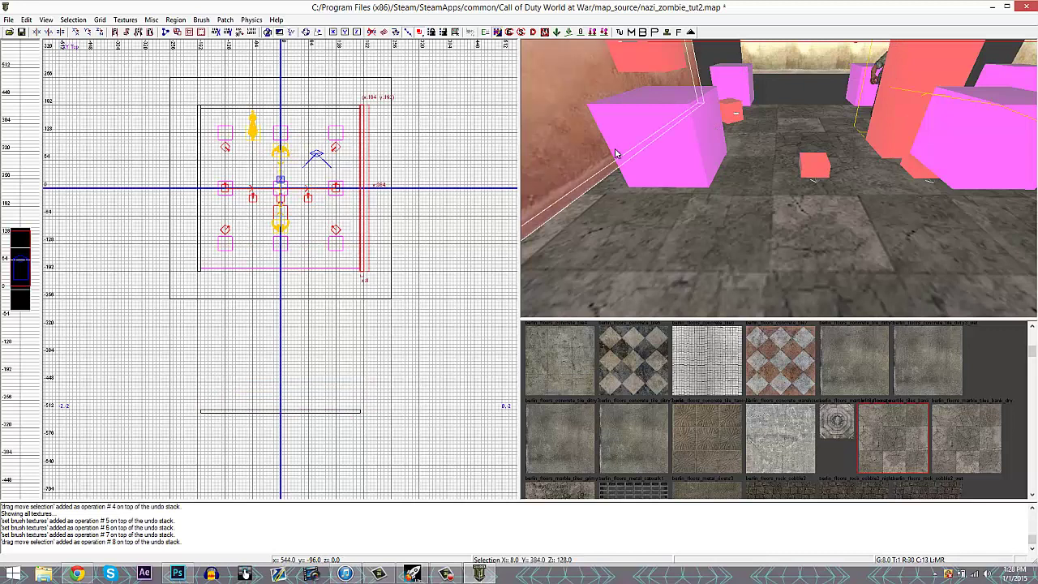
right_drag(613, 151, 883, 80)
shift+click(883, 80)
drag(283, 316, 276, 450)
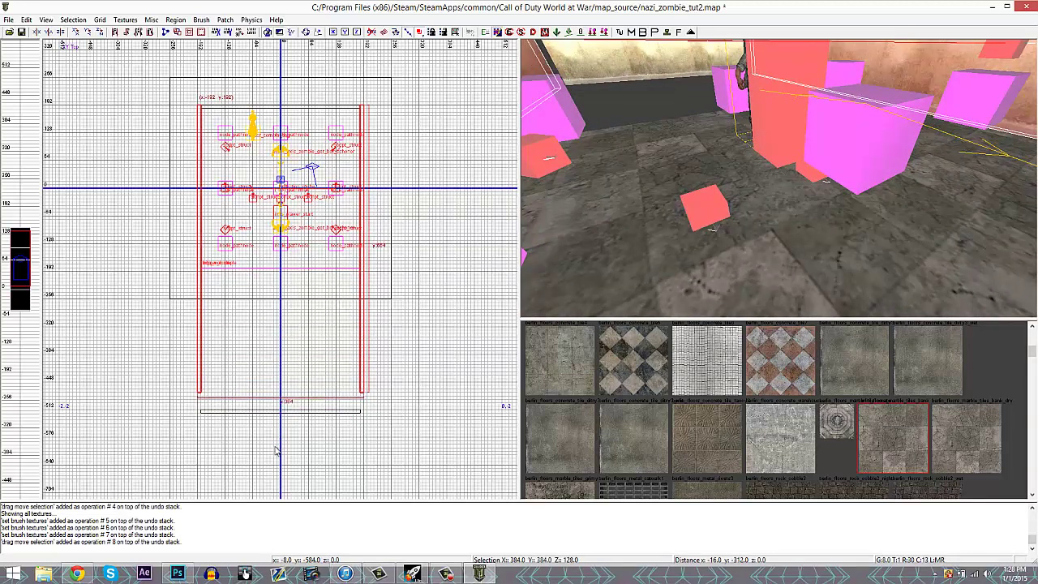
key(Escape)
Stretch the floor brush southward to fill the lengthened room up to the relocated end wall
shift+click(656, 254)
drag(435, 297, 256, 438)
key(Escape)
Stretch the outer light grid volume southward to a length of 832 units so it encloses the extended room
shift+click(185, 284)
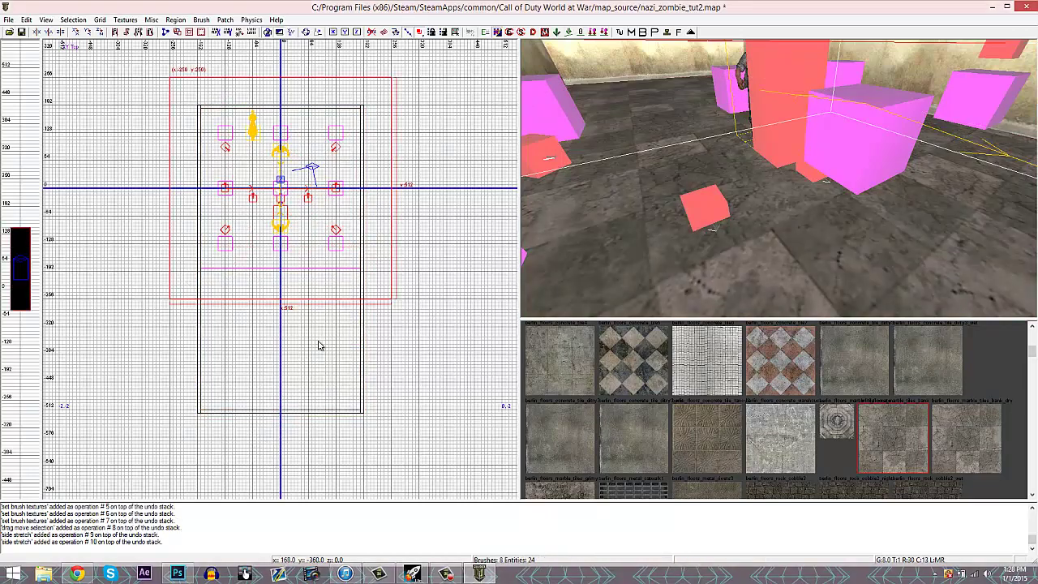
scroll(282, 353, down, 2)
drag(283, 357, 283, 427)
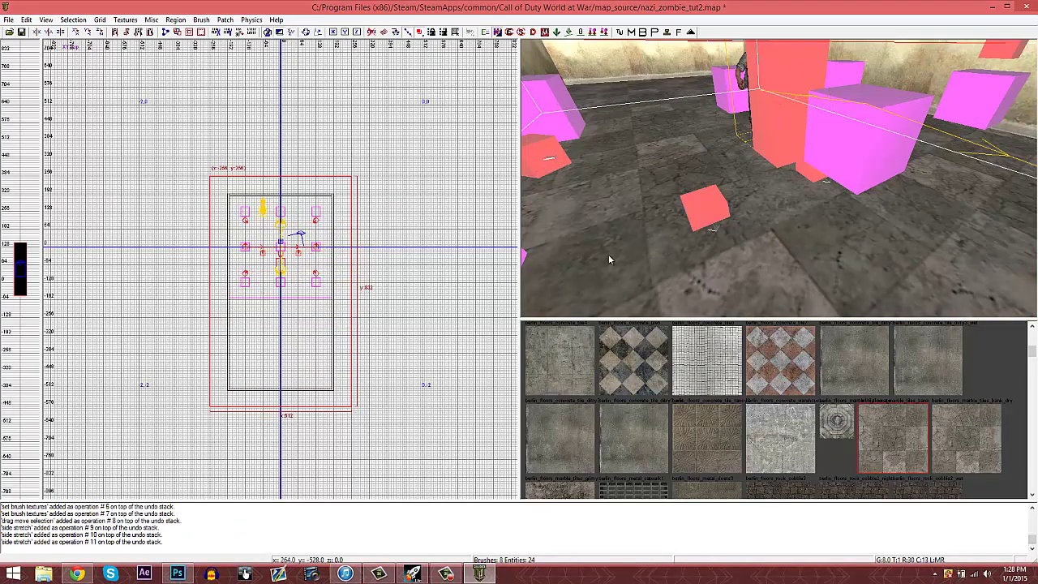
mouse_move(608, 254)
right_down()
mouse_move(681, 226)
mouse_move(757, 157)
right_up()
key(Escape)
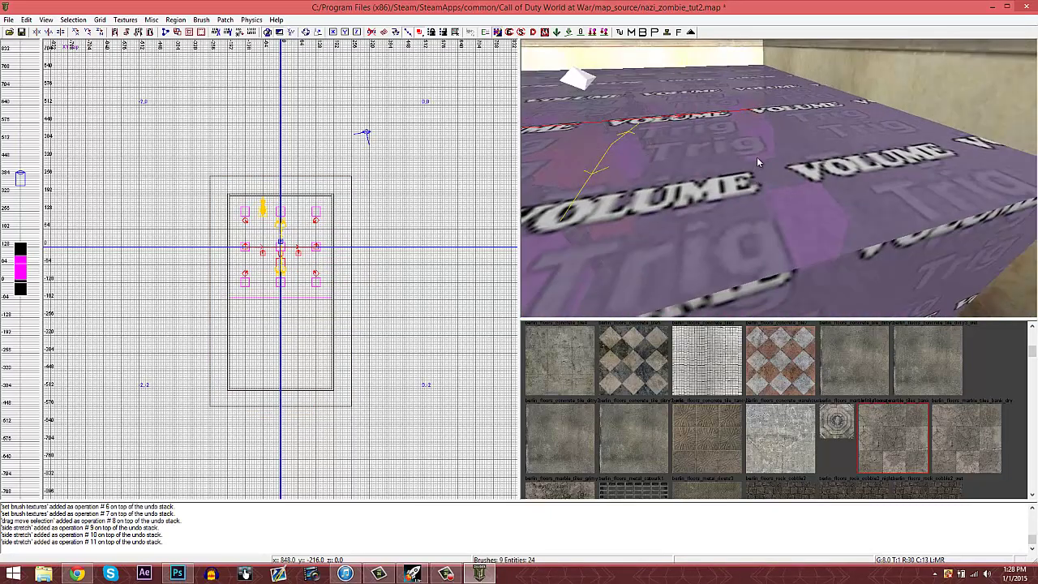
Stretch the zone's info_volume and trigger_multiple brushes southward to 696 units so they span the extended room
shift+click(734, 159)
drag(263, 329, 266, 422)
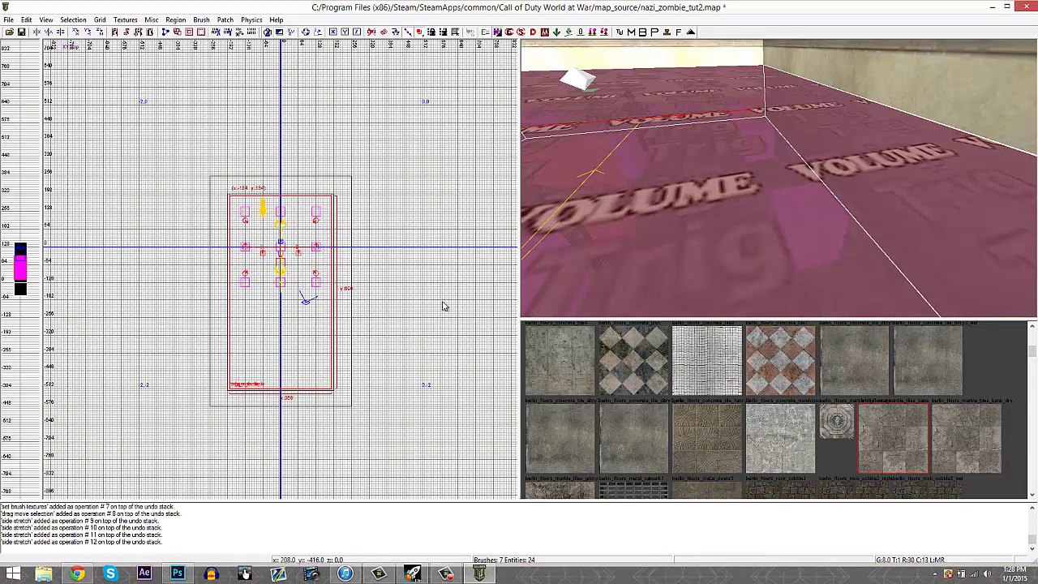
key(Escape)
In the front view, raise the top of the info_volume to the height of the walls
right_drag(710, 185, 721, 189)
shift+click(724, 202)
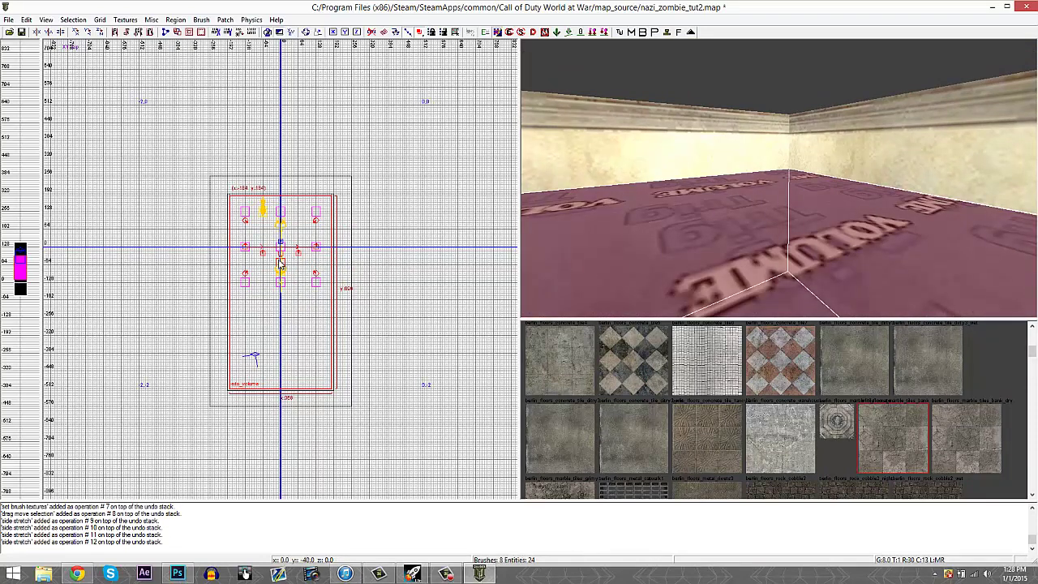
key(ctrl+Tab)
scroll(244, 227, up, 2)
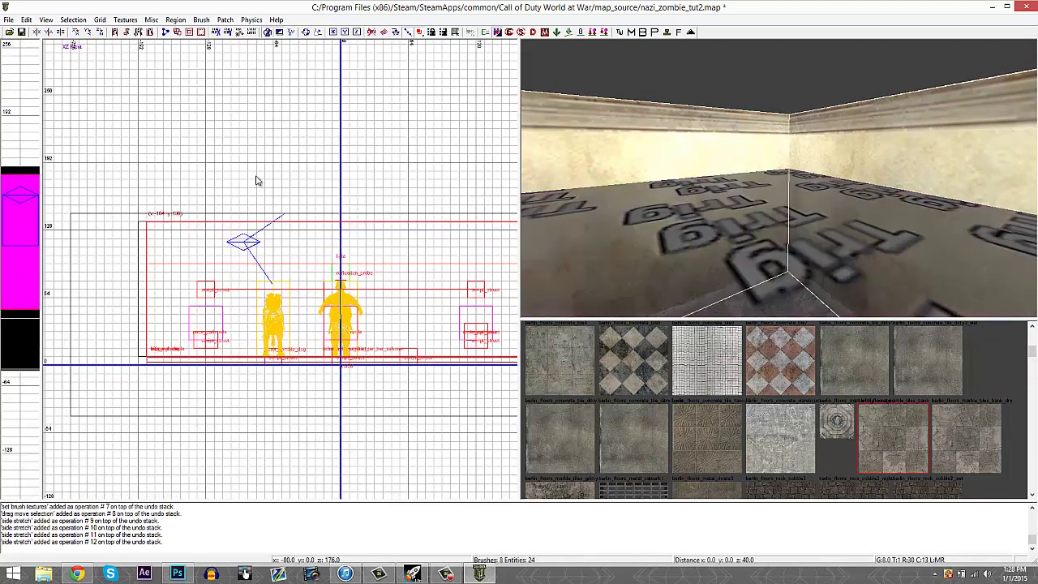
drag(257, 178, 257, 178)
key(Escape)
Raise the top of the trigger_multiple brush to the height of the walls
right_drag(742, 204, 751, 216)
shift+click(750, 217)
mouse_move(275, 197)
mouse_down()
mouse_move(274, 164)
mouse_move(310, 170)
mouse_move(316, 160)
mouse_up()
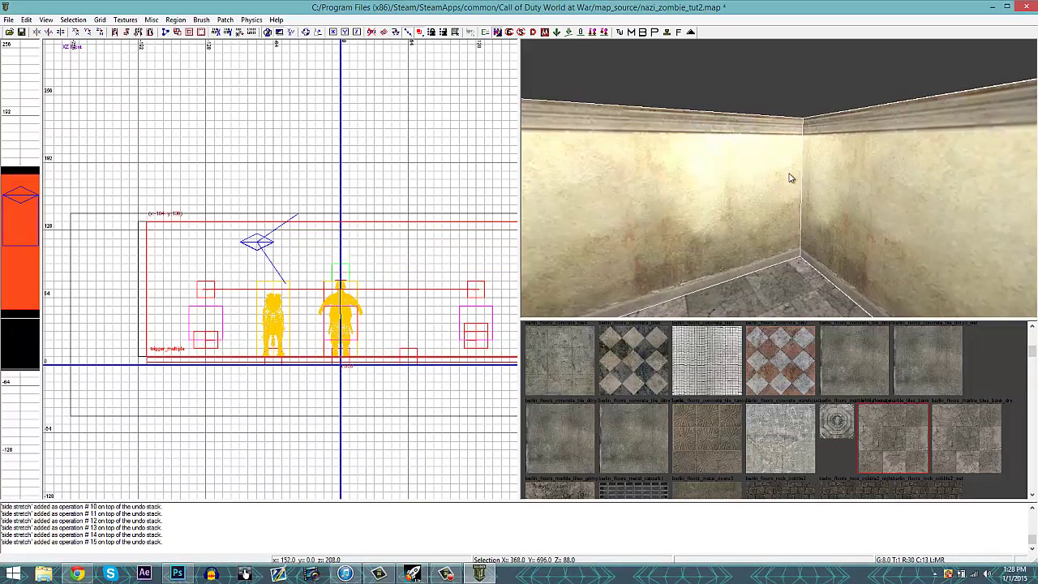
key(Escape)
Examine the entity properties of the zombie spawner nearest the player start
mouse_move(790, 179)
right_down()
mouse_move(750, 209)
mouse_move(743, 246)
mouse_move(630, 225)
right_up()
shift+click(749, 194)
key(n)
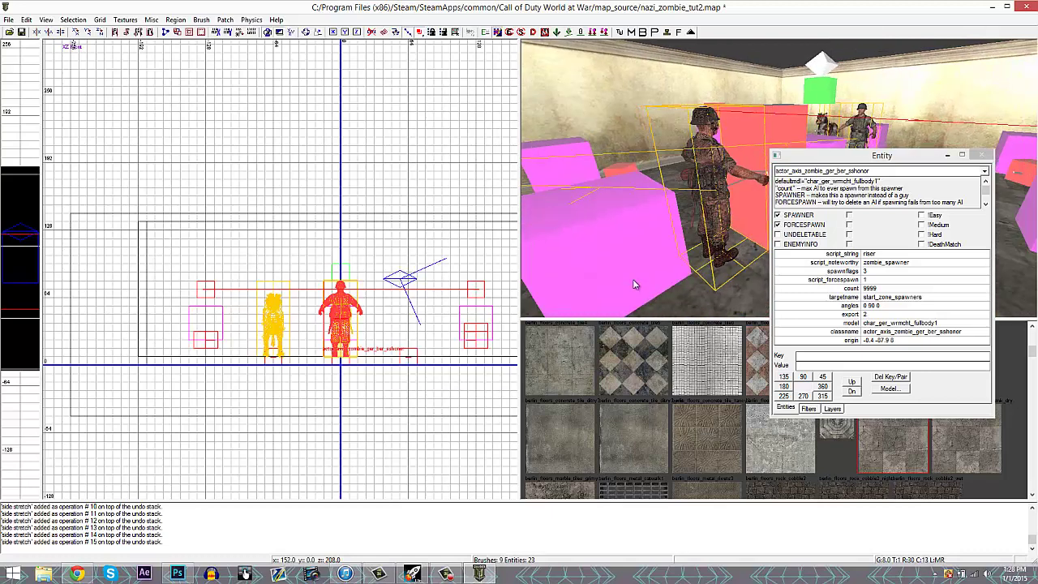
key(Escape)
In the top view, move the riser zombie spawner out of the room, beyond the east wall
shift+click(714, 174)
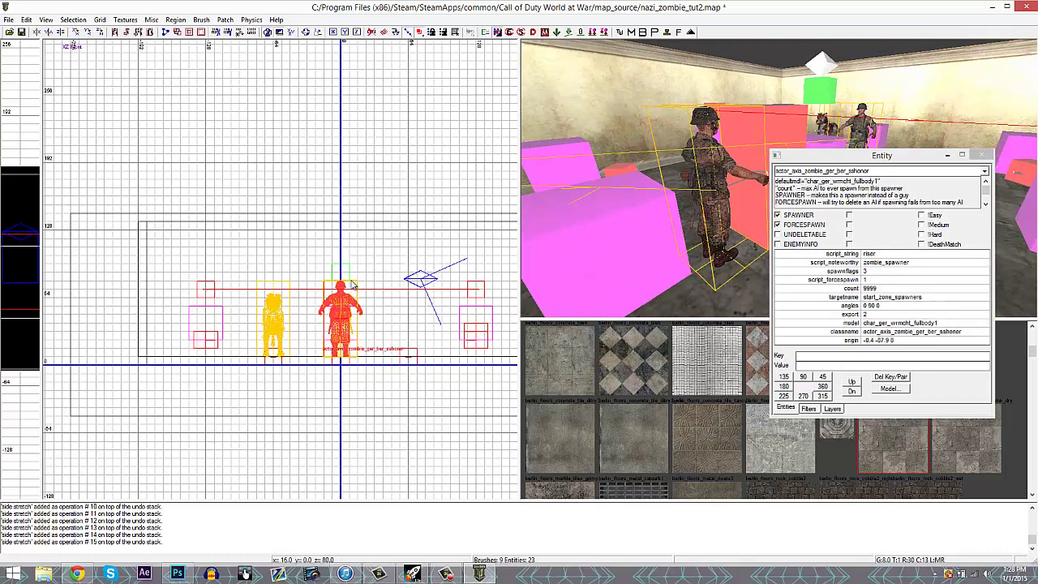
key(ctrl+Tab)
scroll(324, 296, down, 4)
key(ctrl+Tab)
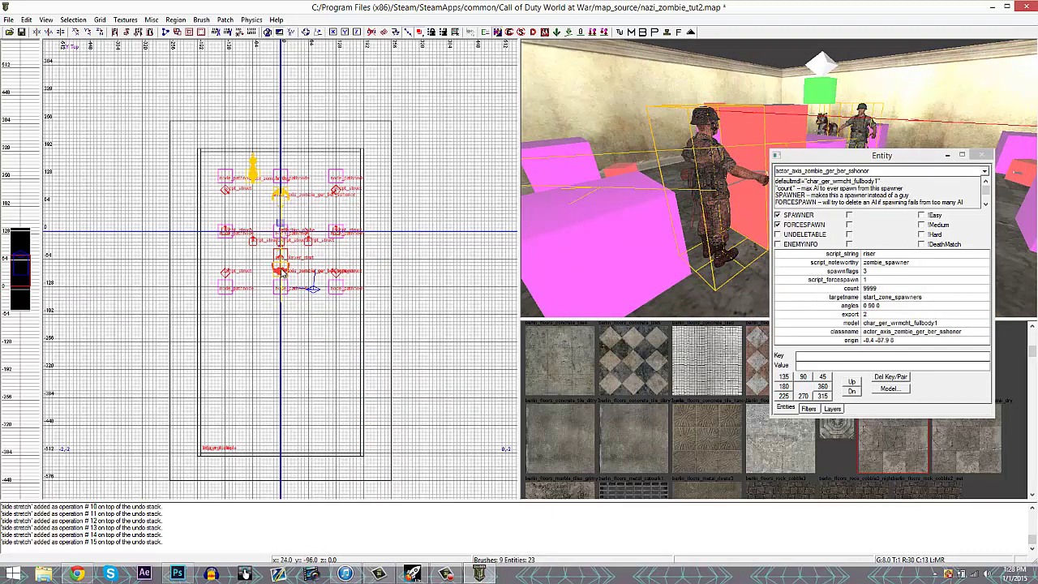
drag(279, 270, 283, 384)
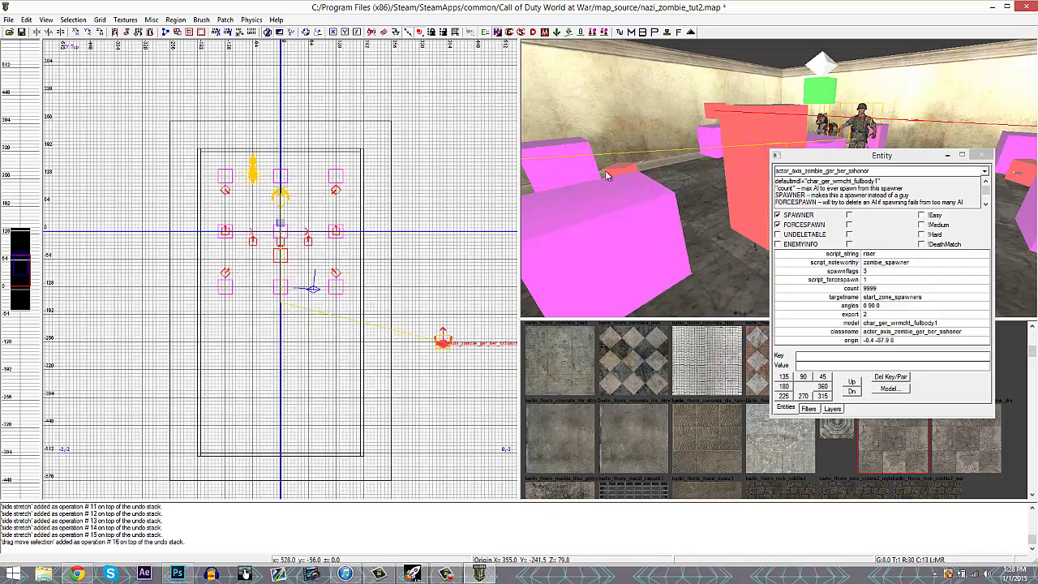
key(Escape)
Move the other start_zone_spawners zombie spawner outside the east wall, just north of the riser spawner
right_drag(637, 178, 641, 177)
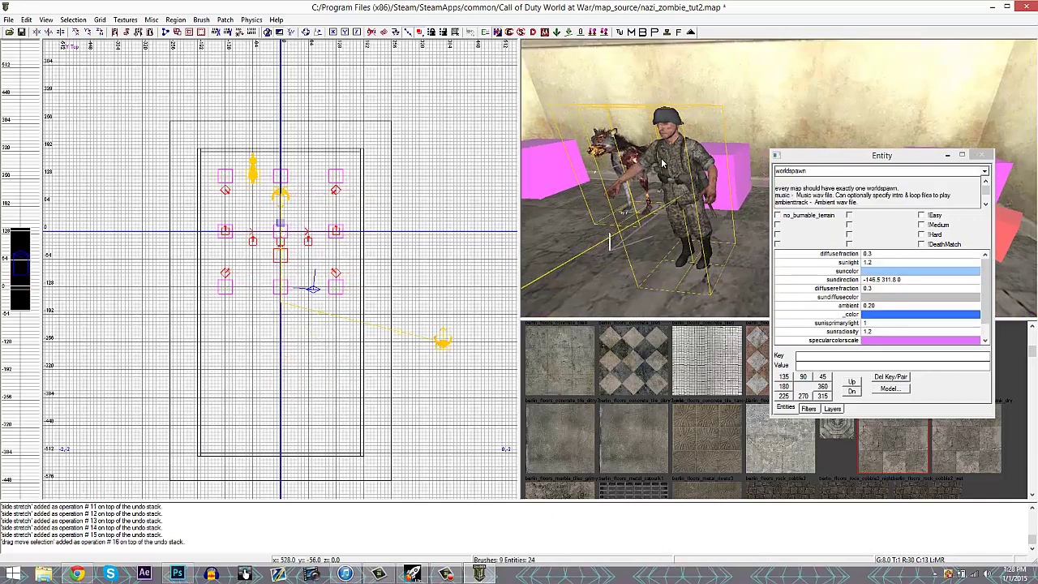
shift+click(640, 178)
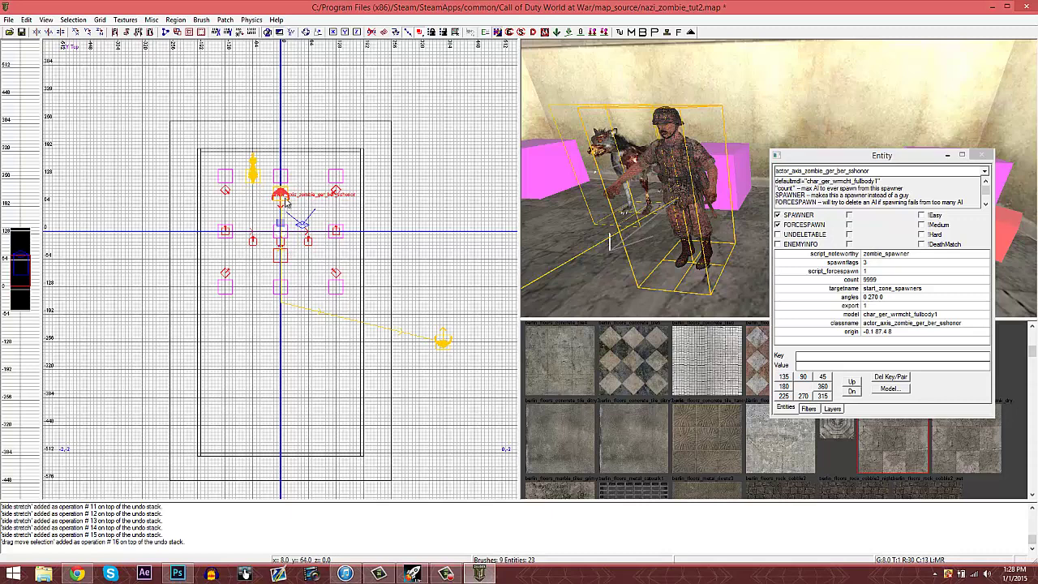
drag(284, 199, 424, 302)
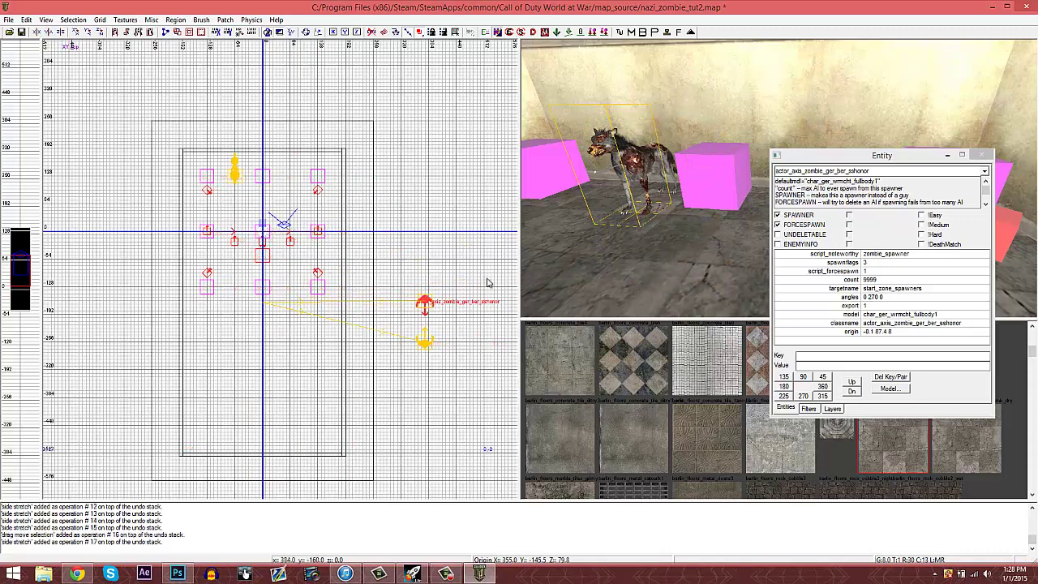
Examine the entity properties of the central node_pathnode and how the pathnodes are spread through the room
right_drag(689, 191, 694, 187)
key(Escape)
shift+click(718, 204)
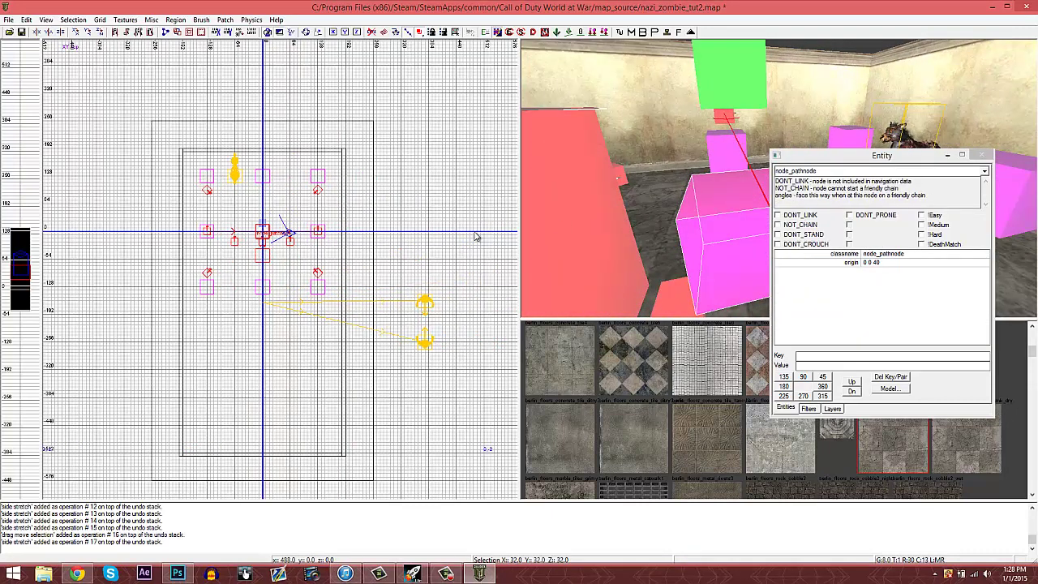
key(n)
right_drag(673, 207, 709, 199)
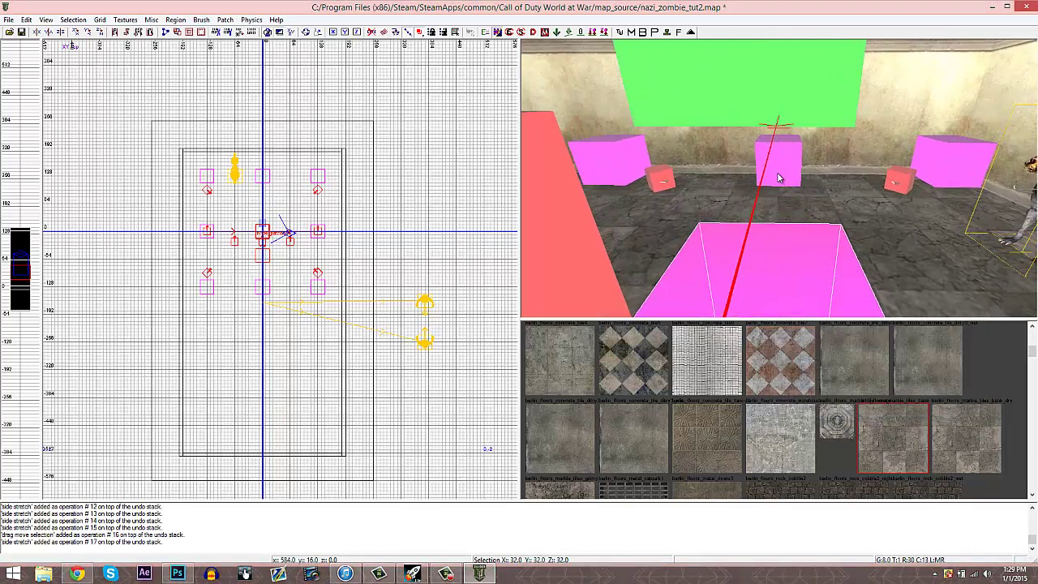
right_drag(776, 174, 780, 181)
right_drag(707, 194, 742, 187)
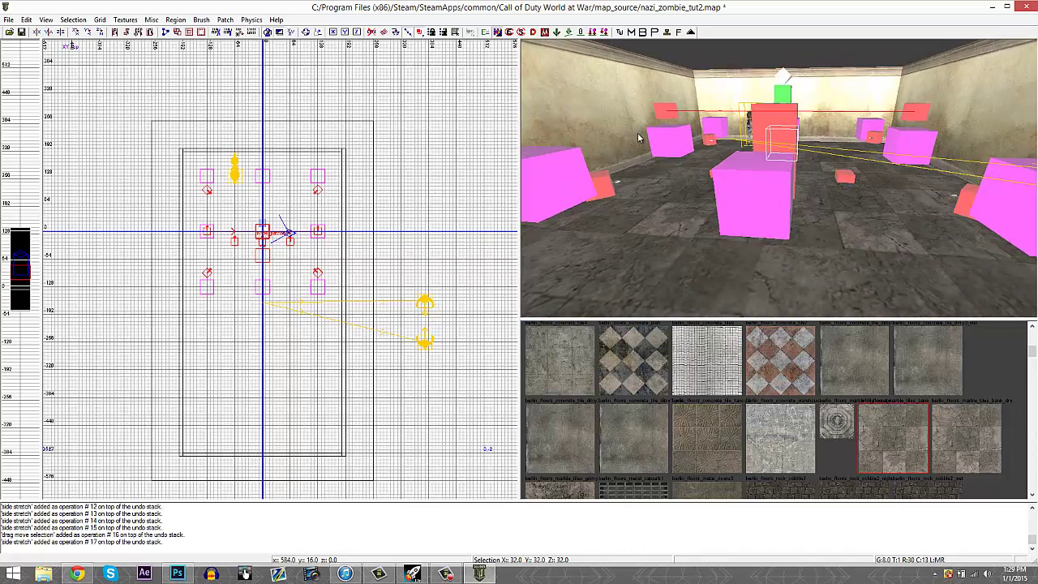
Hide the pathnodes from the views by turning off the PathNodes entity filter
scroll(247, 205, up, 4)
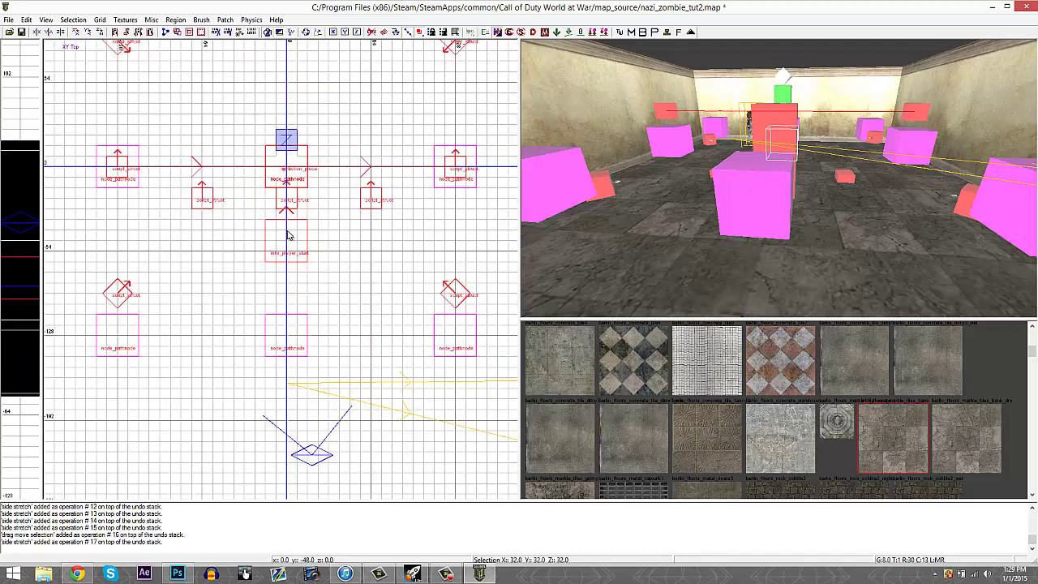
scroll(290, 233, down, 3)
scroll(197, 214, up, 1)
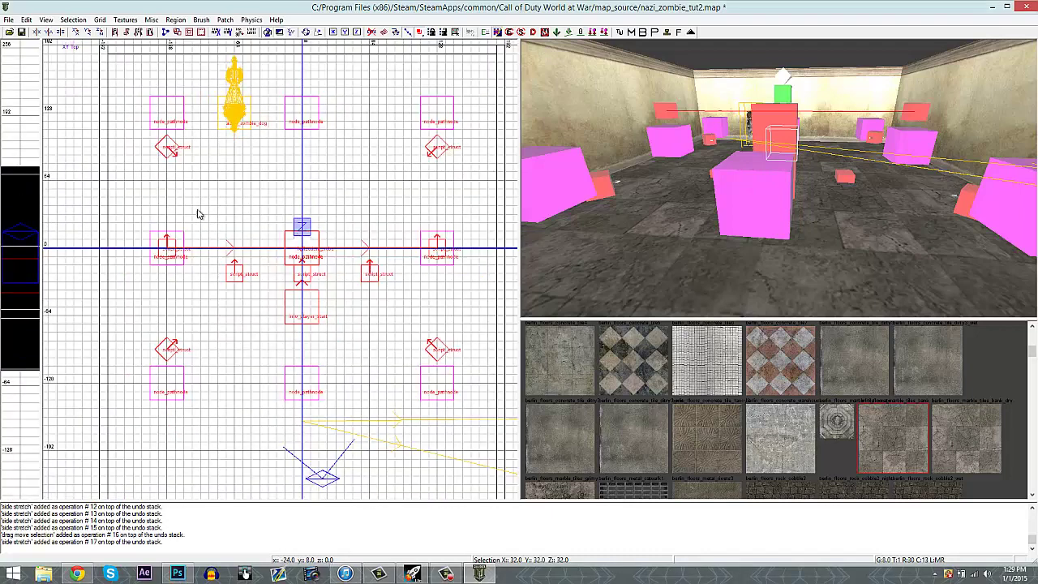
scroll(781, 212, up, 2)
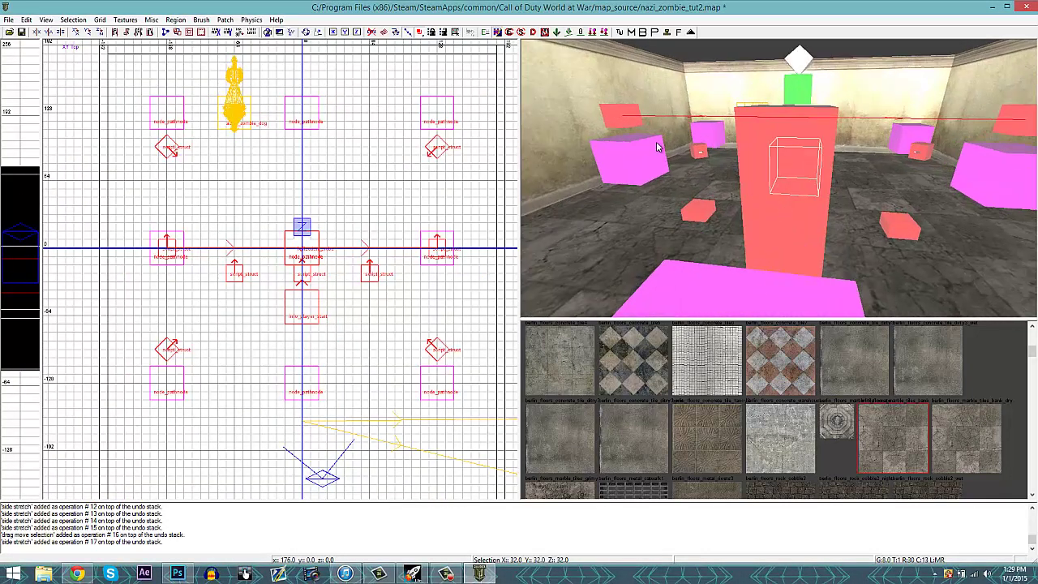
right_drag(763, 218, 808, 162)
key(f)
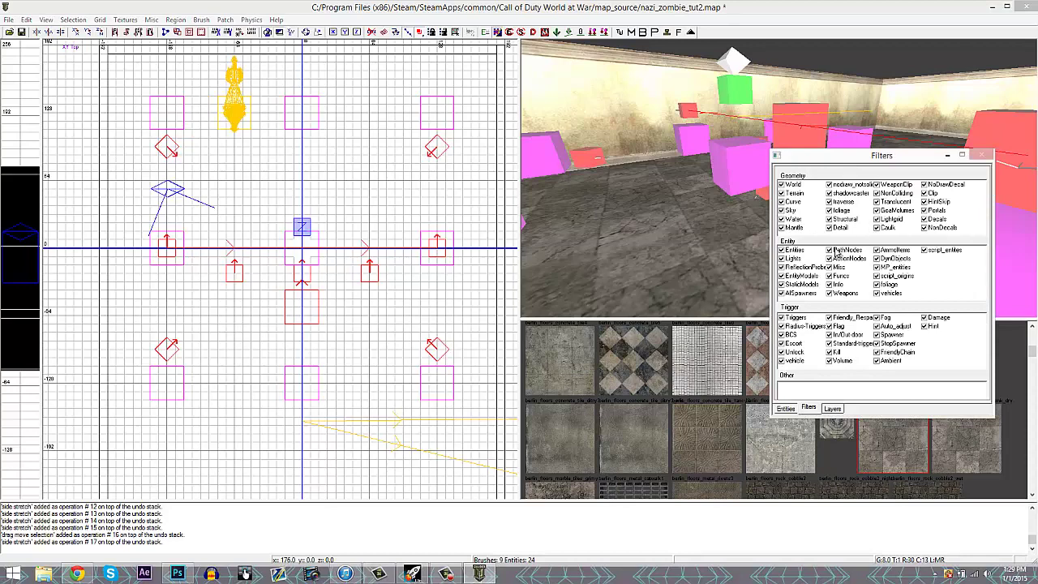
click(833, 251)
key(f)
right_drag(653, 170, 660, 168)
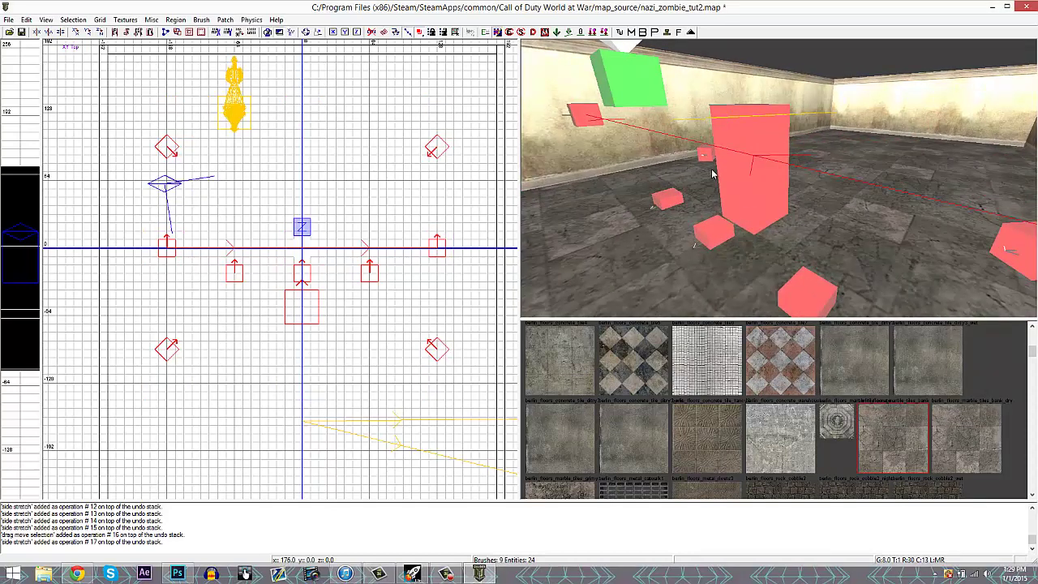
In the top view, move the info_player_start south toward the middle of the enlarged room
scroll(319, 302, down, 2)
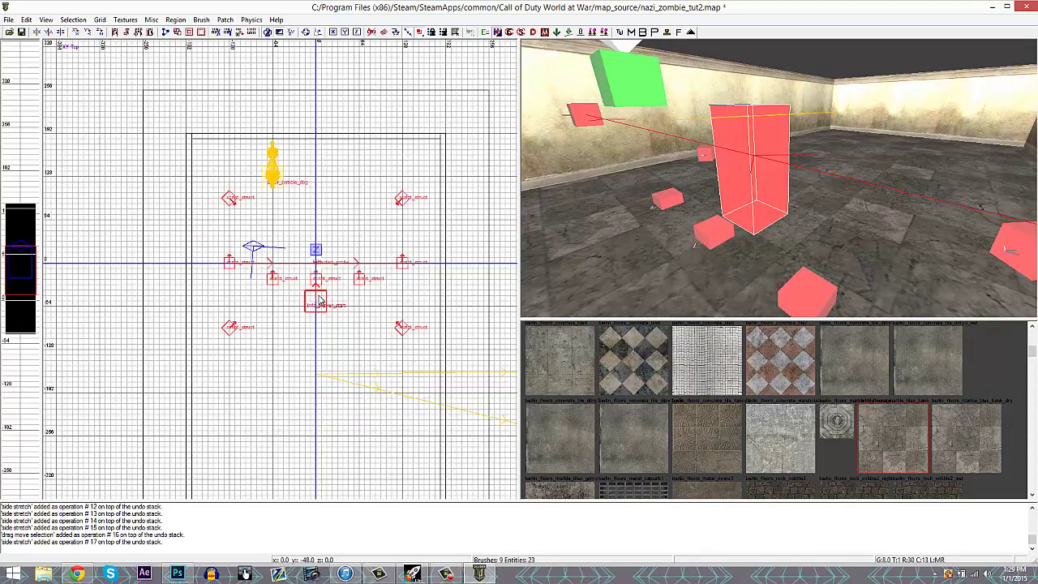
drag(319, 305, 318, 432)
scroll(389, 312, down, 3)
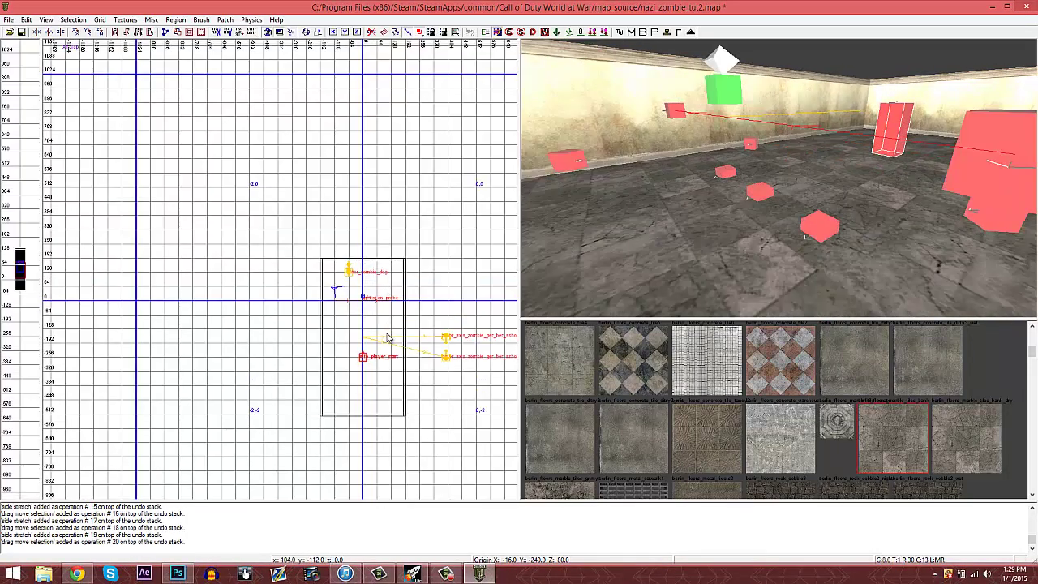
scroll(352, 342, up, 4)
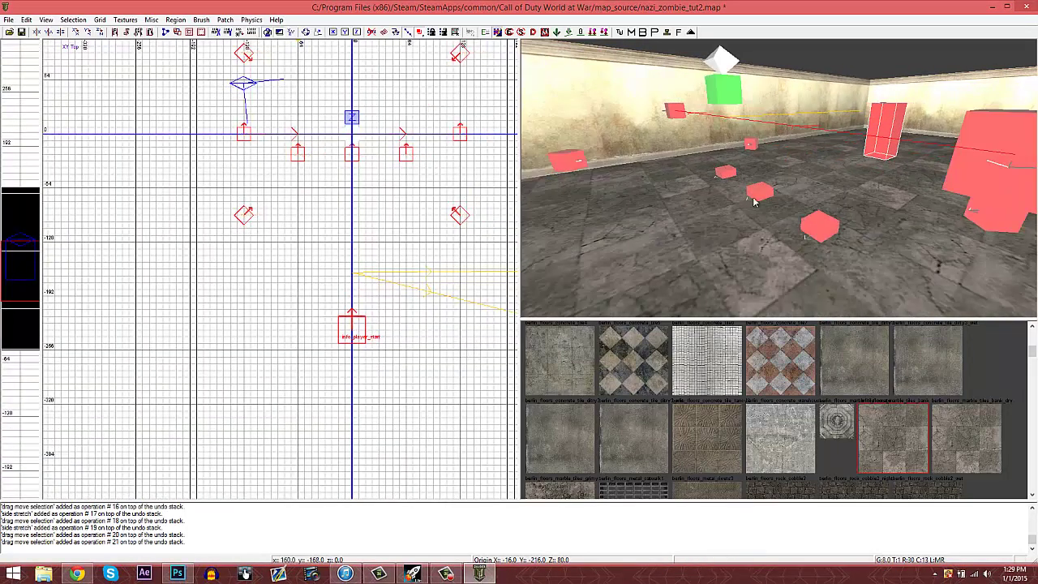
key(Escape)
Examine the entity properties of the row of three riser script_structs north of the player start
right_drag(754, 202, 643, 250)
key(n)
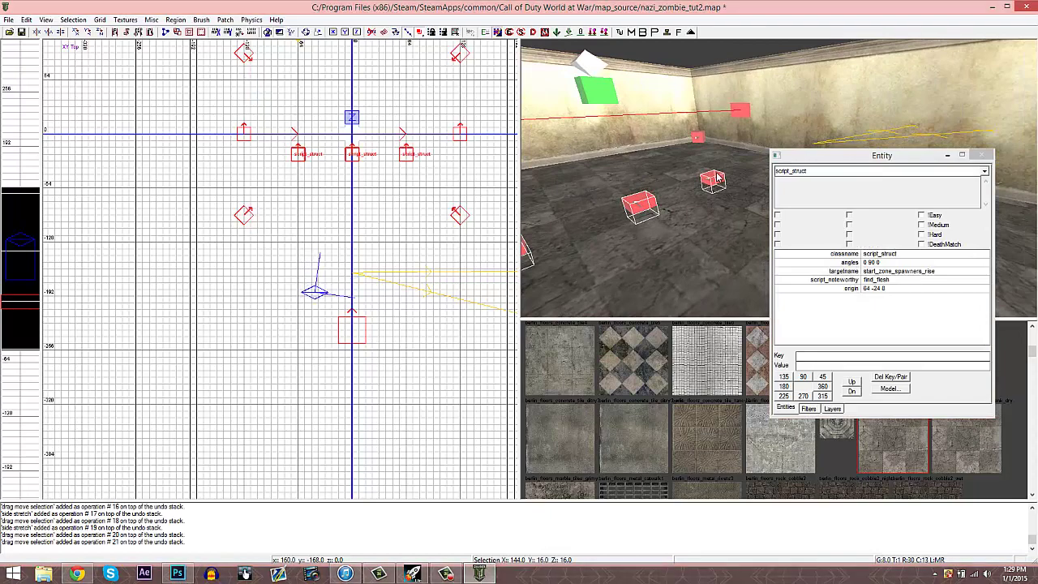
key(n)
scroll(442, 279, down, 5)
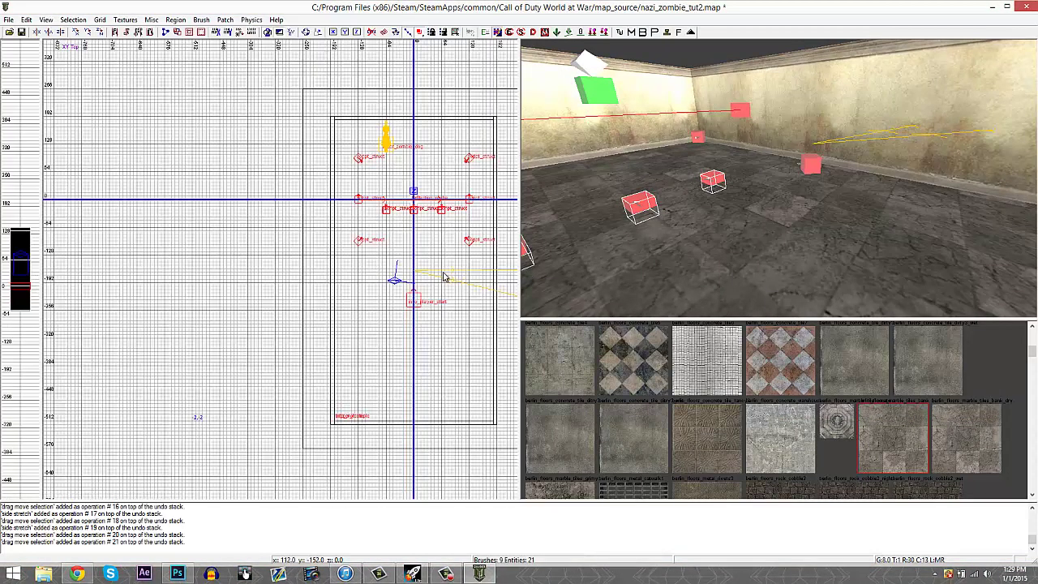
Examine the entity properties of the riser zombie spawner outside the east wall
right_drag(741, 192, 741, 191)
key(Escape)
shift+click(854, 200)
key(n)
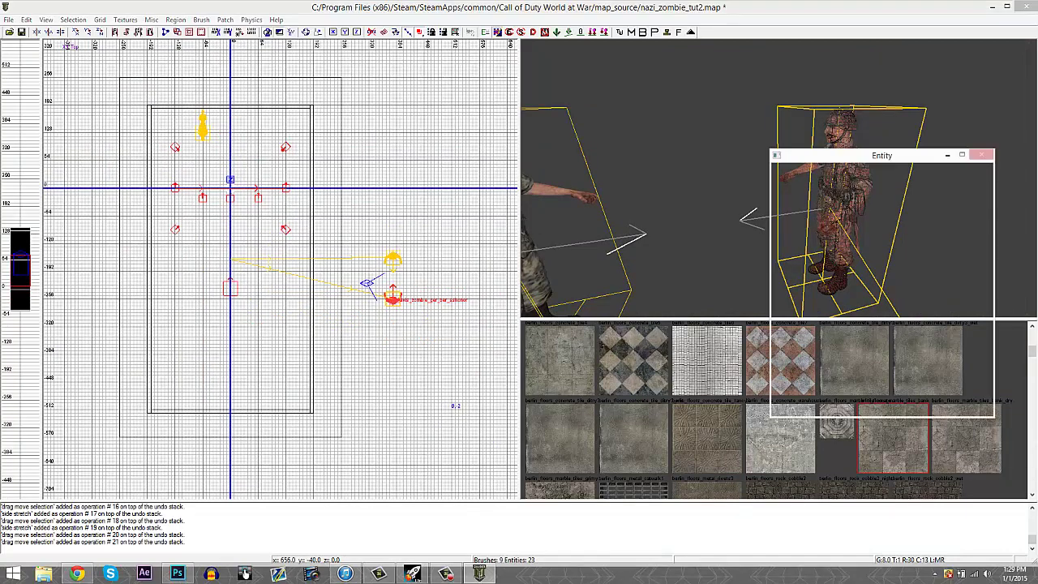
key(Escape)
right_drag(853, 199, 698, 217)
key(n)
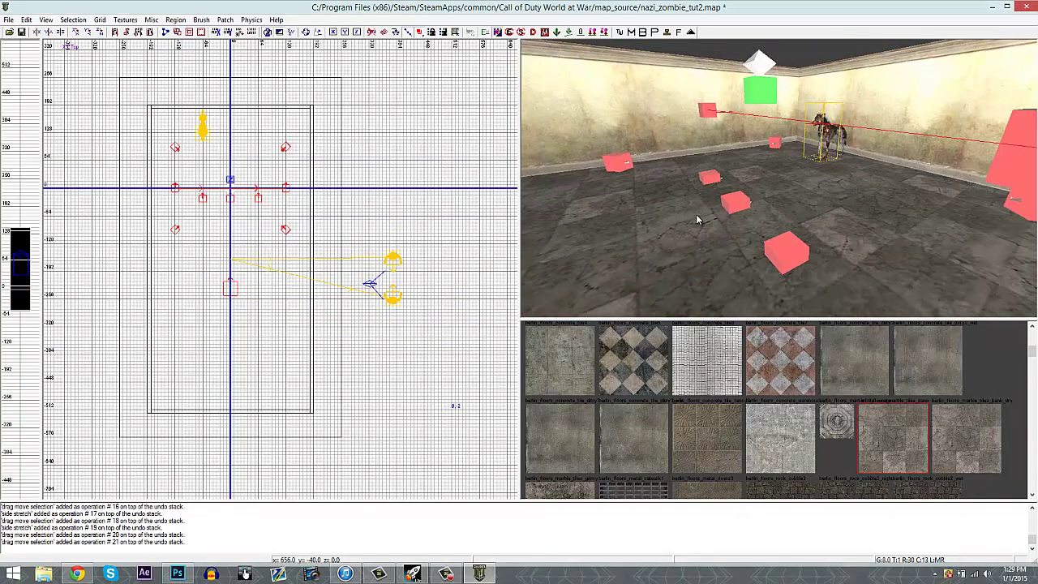
Move two of the riser script_structs in the top view, one into each north corner of the room
shift+click(711, 179)
scroll(228, 203, up, 2)
right_drag(228, 203, 234, 231)
scroll(234, 231, up, 1)
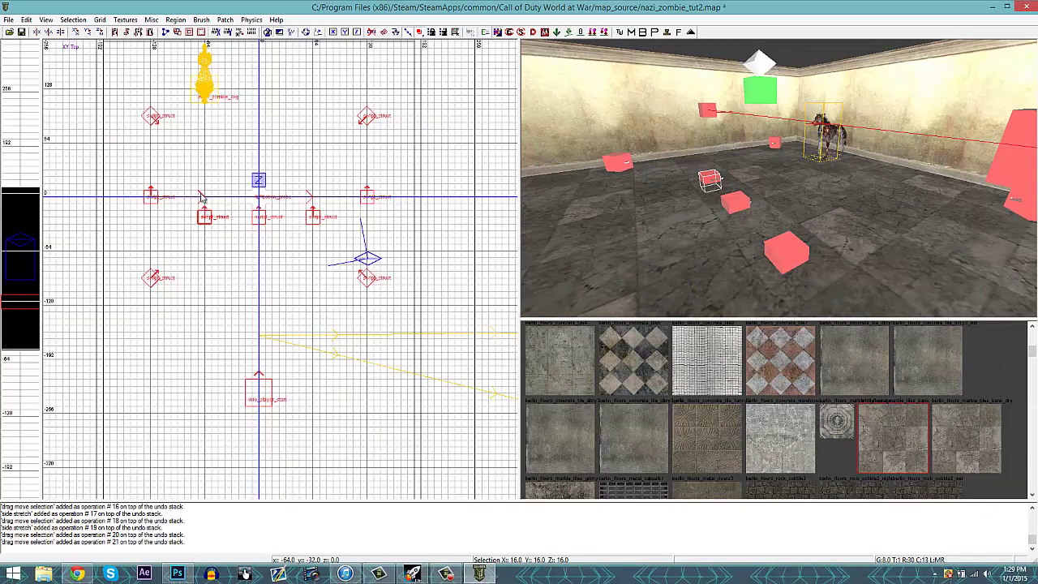
right_drag(206, 194, 205, 166)
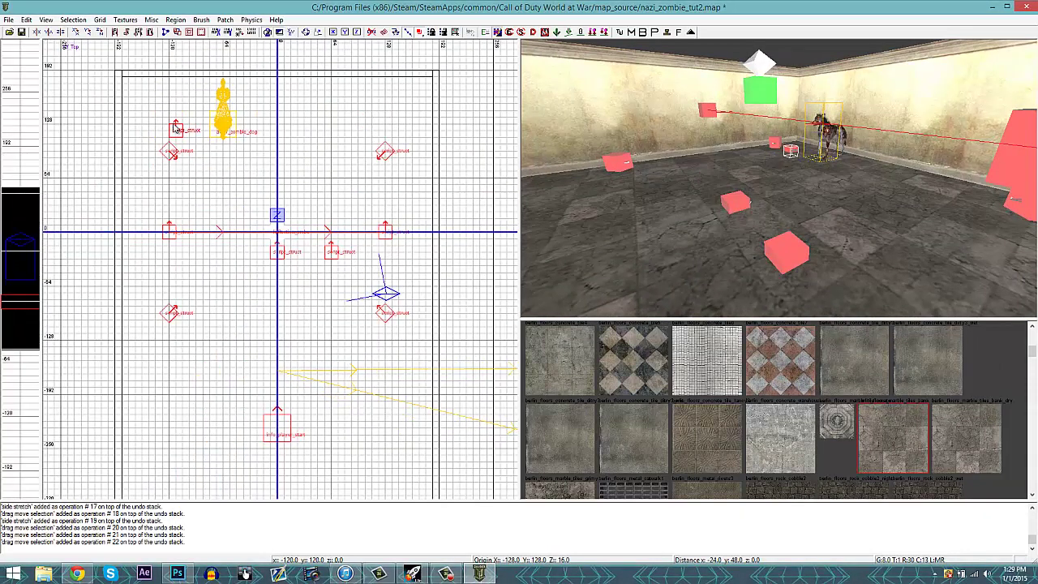
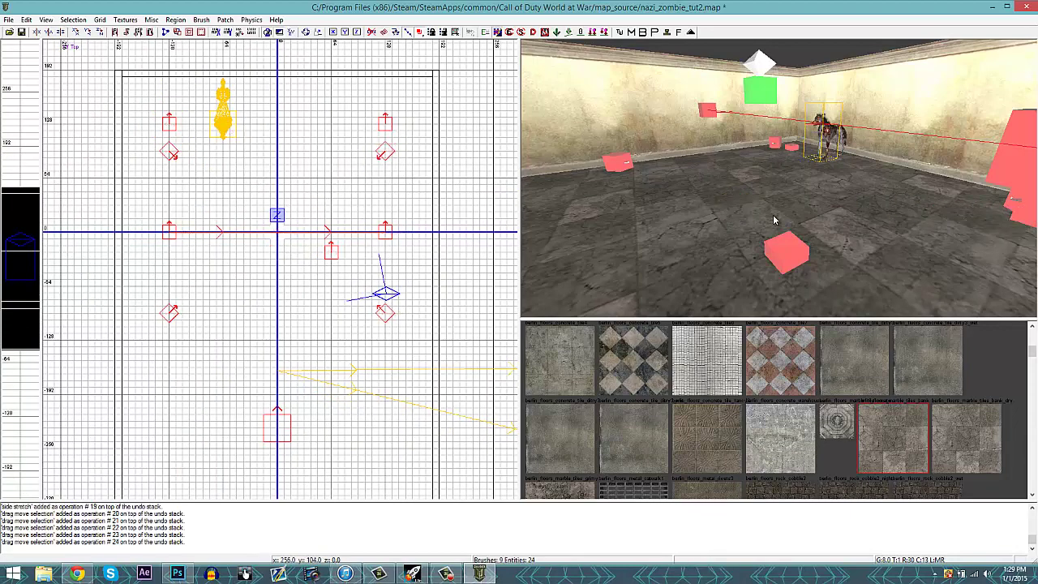
Delete the remaining riser script_struct and move the zombie dog spawner outside the east wall
right_drag(749, 208, 783, 189)
scroll(236, 195, down, 3)
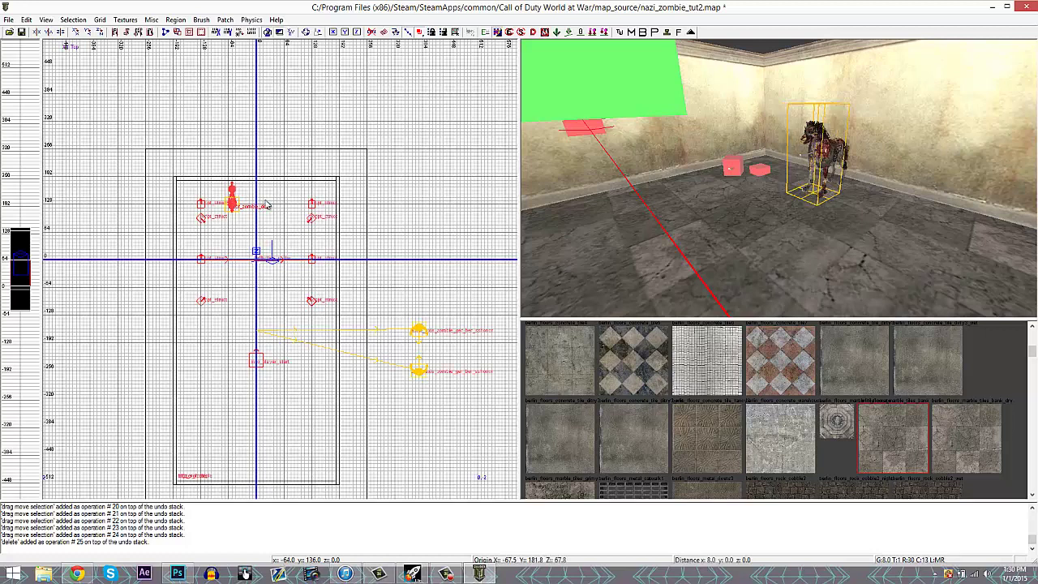
drag(427, 207, 423, 204)
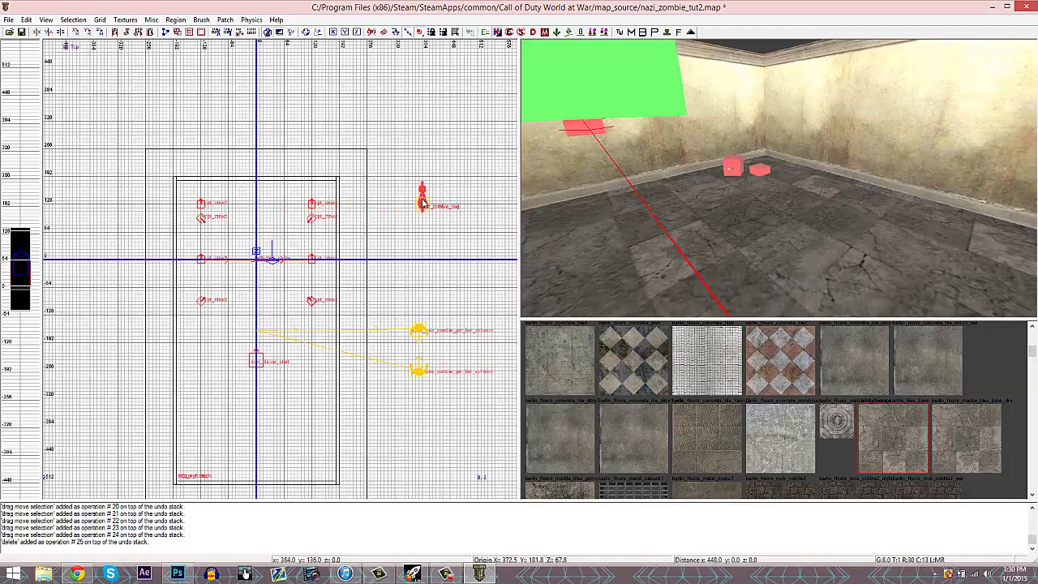
key(ctrl+Tab)
key(Escape)
Select the four angled script_structs, check their entity properties, and move them south so they surround the player start
mouse_move(669, 184)
right_down()
mouse_move(763, 151)
mouse_move(804, 176)
mouse_move(855, 163)
mouse_move(793, 162)
mouse_move(692, 219)
right_up()
shift+click(771, 154)
shift+click(872, 165)
shift+click(691, 219)
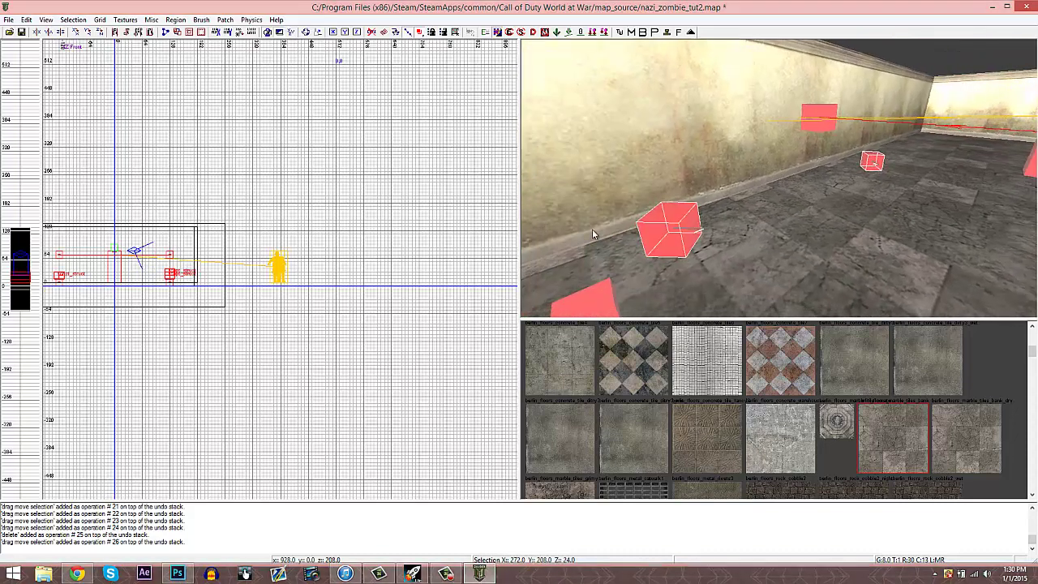
key(n)
key(n)
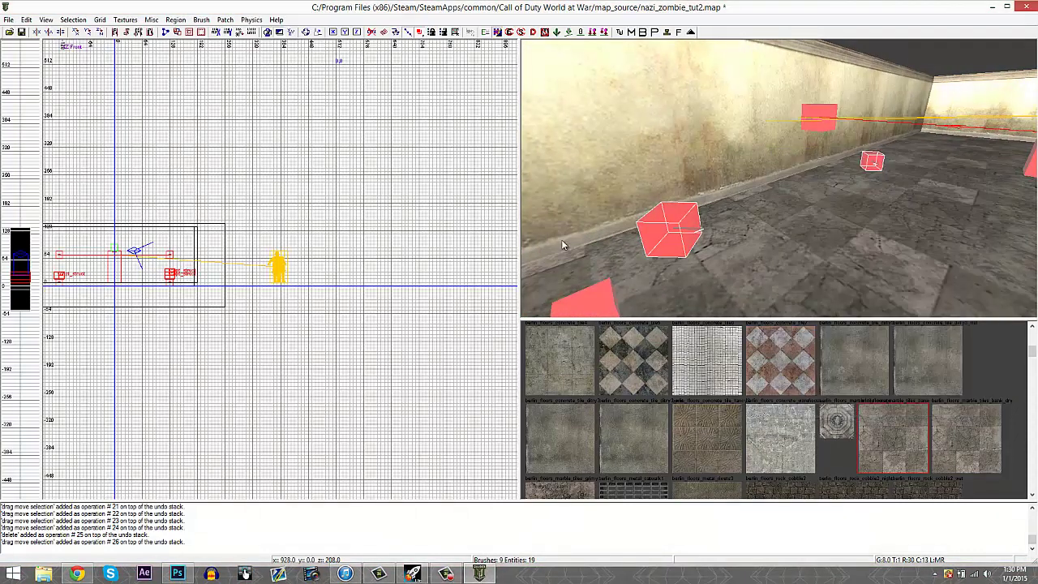
scroll(248, 292, down, 1)
scroll(248, 292, up, 4)
scroll(248, 292, up, 1)
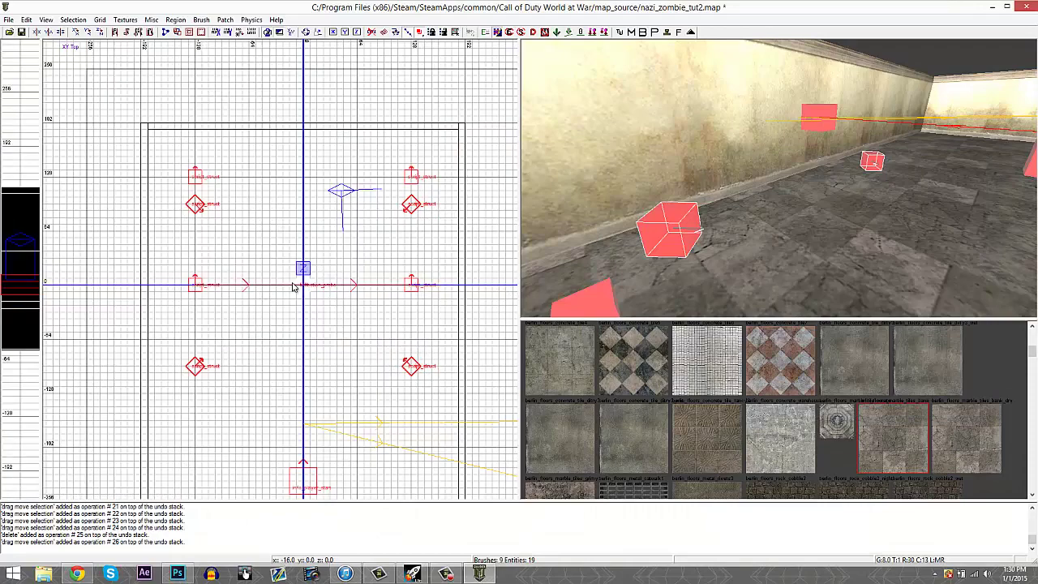
scroll(300, 273, up, 1)
right_drag(301, 361, 302, 307)
drag(301, 307, 302, 317)
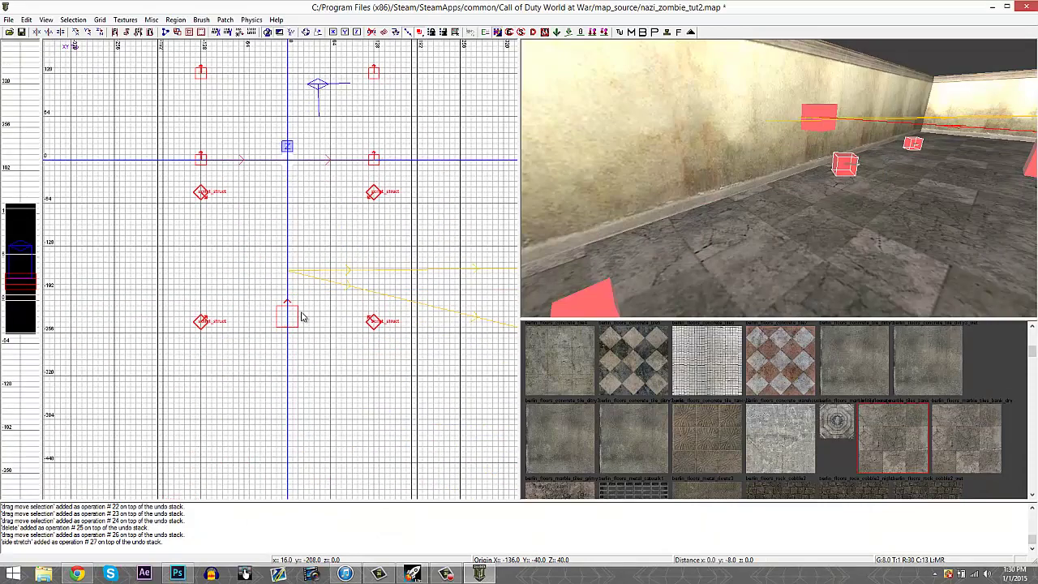
key(Escape)
Examine the raised intermission script_struct on the east side of the room
right_drag(812, 226, 787, 211)
key(Escape)
key(m)
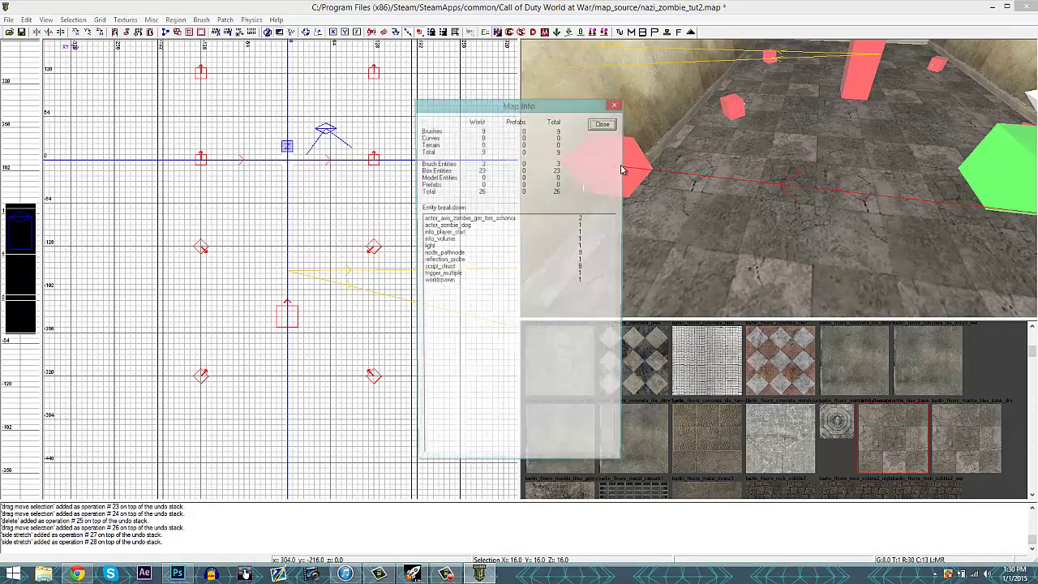
key(Escape)
key(n)
right_drag(649, 181, 656, 203)
shift+click(610, 180)
right_drag(718, 152, 717, 153)
key(Escape)
Move the west intermission script_struct into the room's southwest corner
shift+click(793, 95)
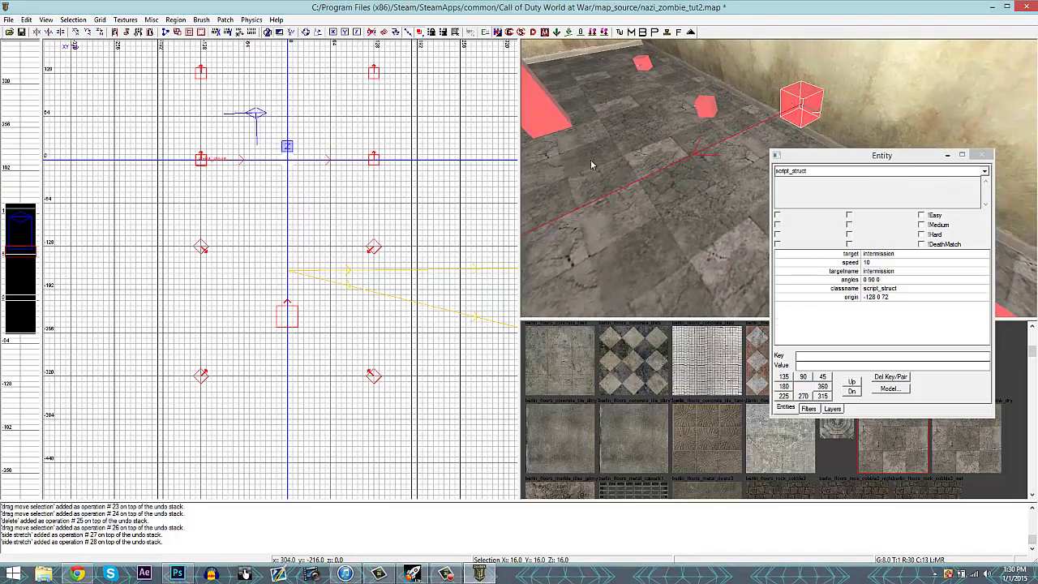
right_drag(271, 216, 264, 212)
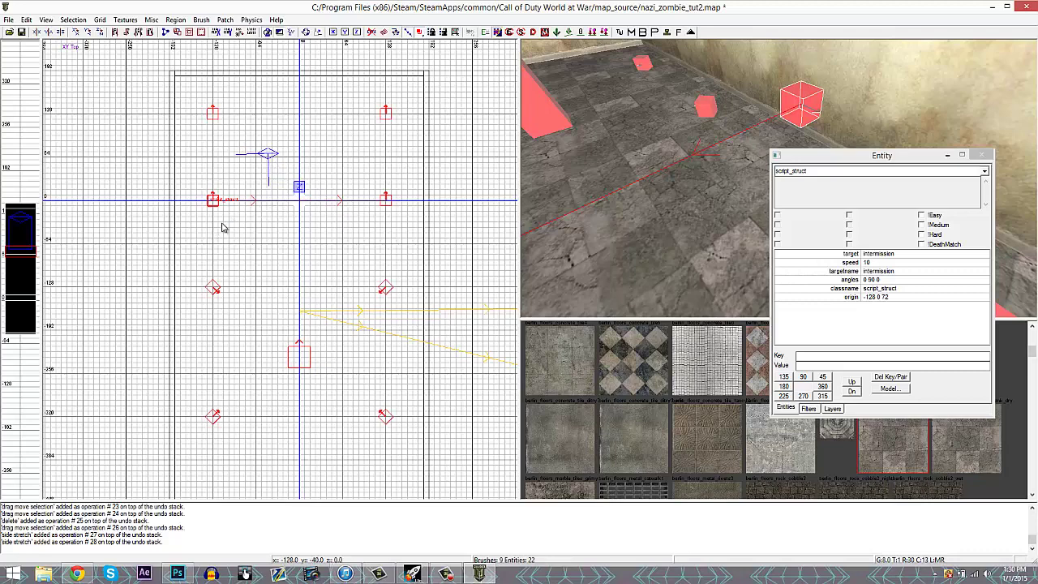
drag(213, 367, 212, 376)
right_drag(213, 376, 215, 375)
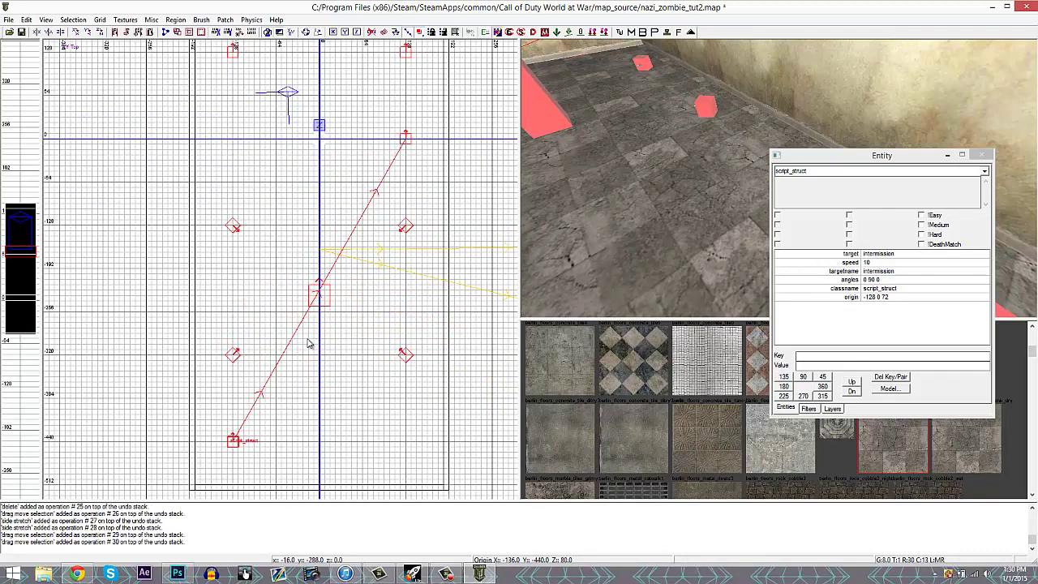
Move the east intermission script_struct north into the room's northeast corner
right_drag(308, 343, 291, 403)
right_drag(692, 148, 693, 148)
key(Escape)
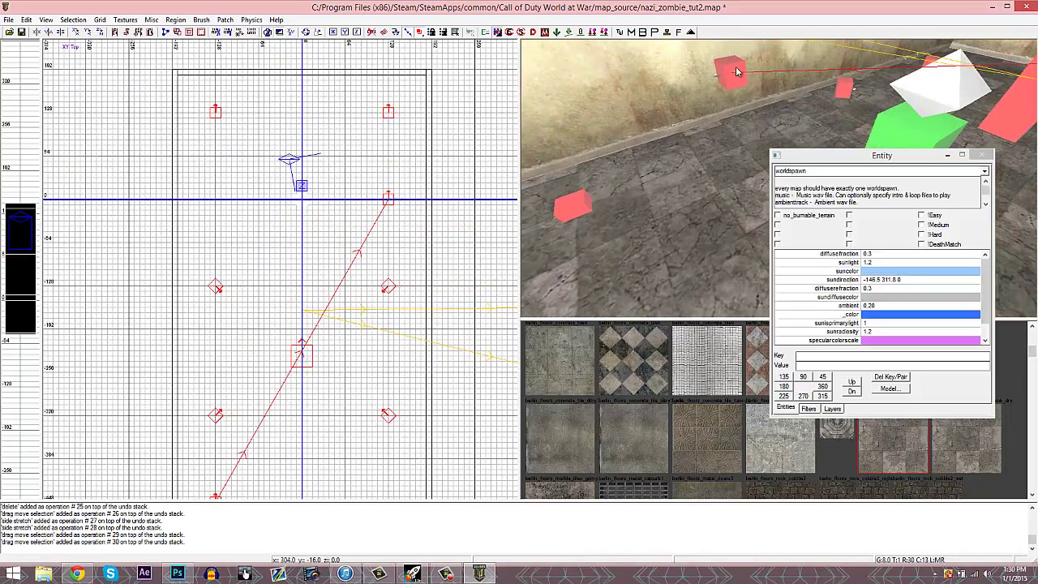
shift+click(734, 71)
drag(387, 109, 387, 104)
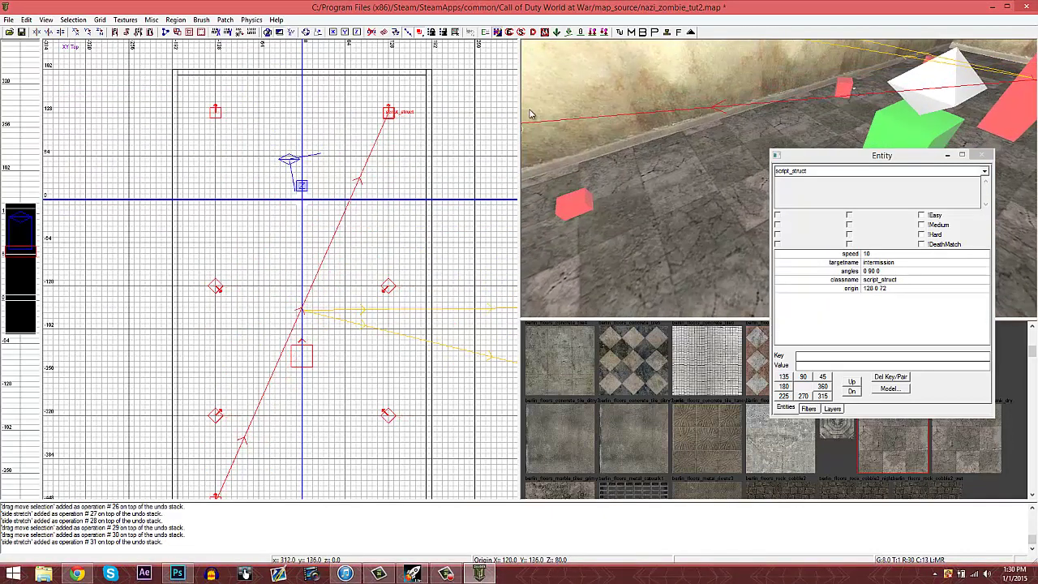
key(Escape)
Move the reflection_probe and the light together south to y -192, just north of the player start
right_drag(565, 170, 568, 172)
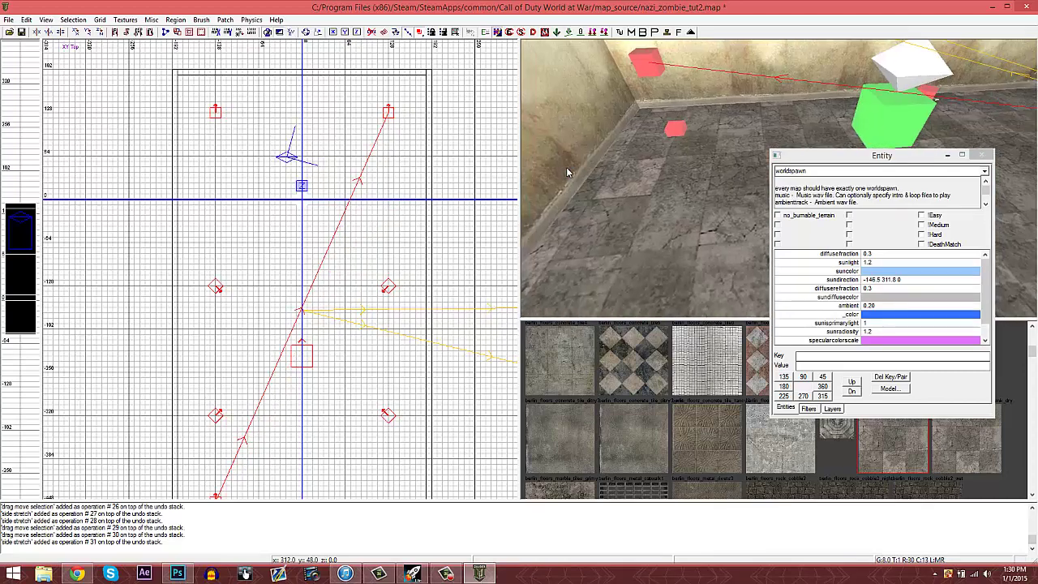
shift+click(670, 131)
right_drag(686, 191, 725, 220)
key(Escape)
shift+click(724, 187)
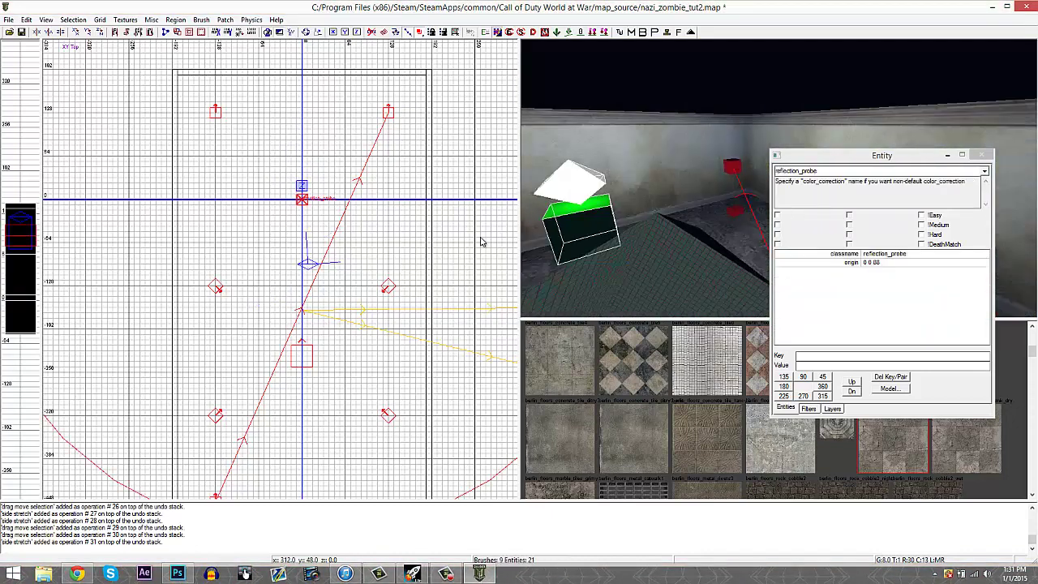
drag(305, 205, 305, 334)
scroll(303, 323, down, 2)
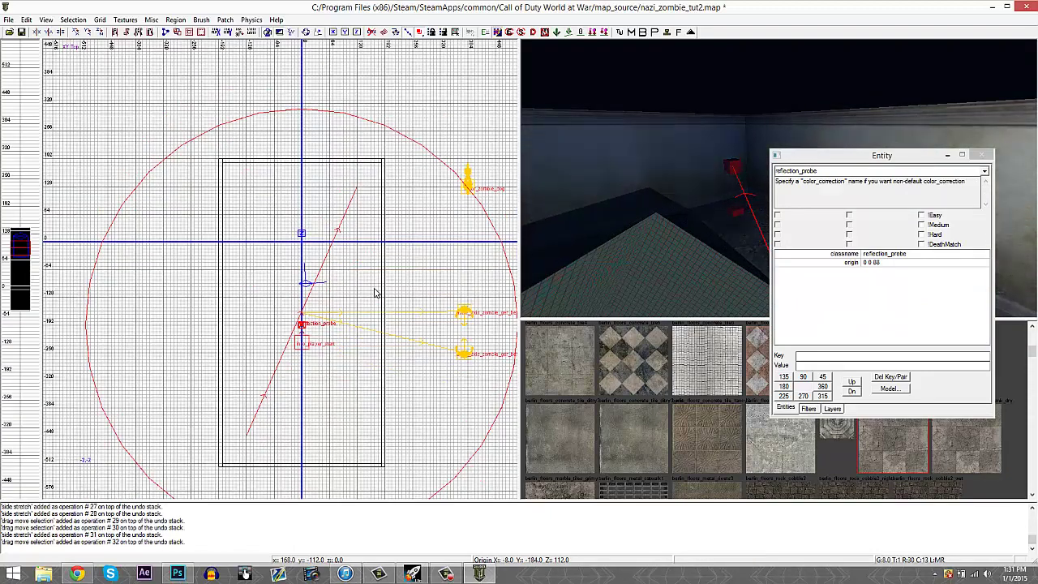
right_drag(376, 295, 382, 256)
right_drag(646, 215, 640, 215)
key(Escape)
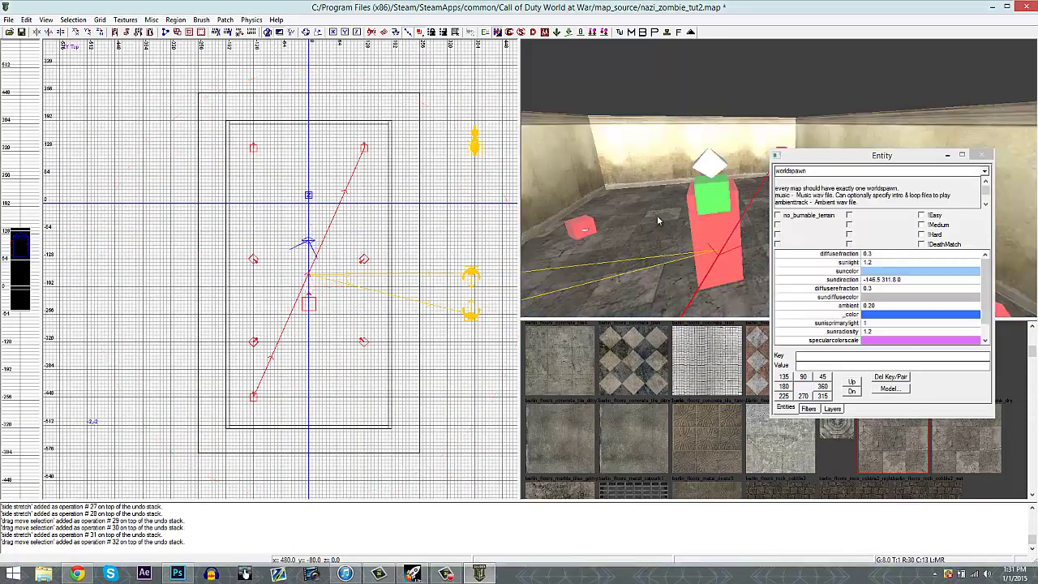
In the front view, raise the reflection_probe and the light together by about 16 units
shift+click(713, 242)
scroll(280, 297, up, 3)
key(Escape)
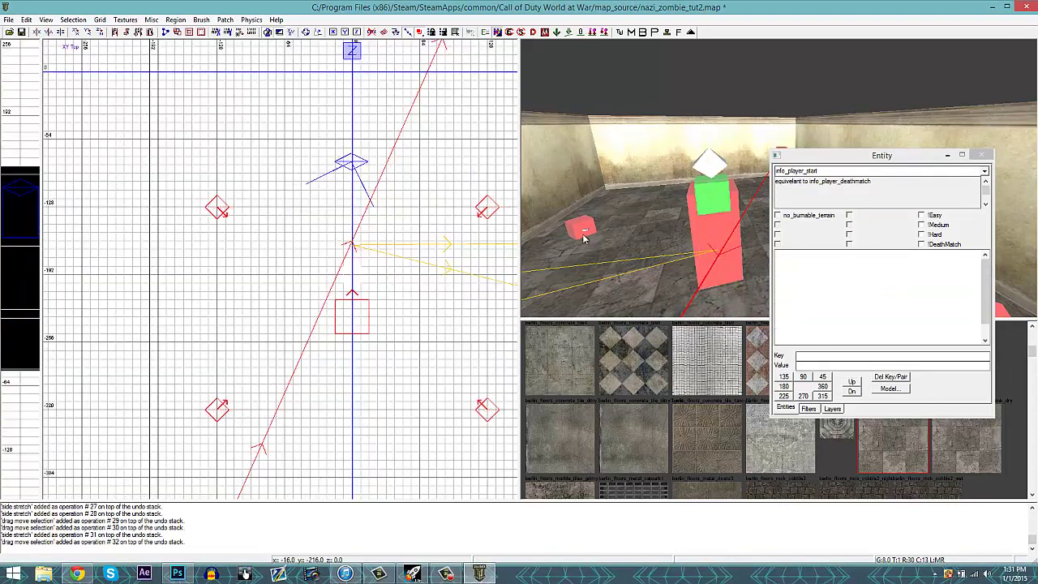
right_drag(686, 243, 695, 116)
shift+click(701, 112)
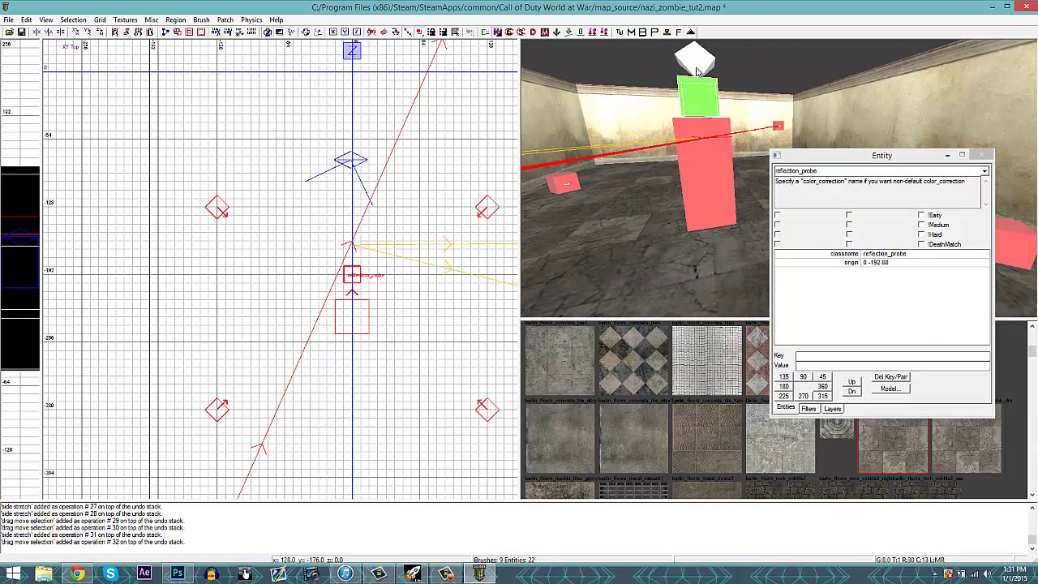
shift+click(698, 65)
key(ctrl+Tab)
scroll(304, 284, up, 2)
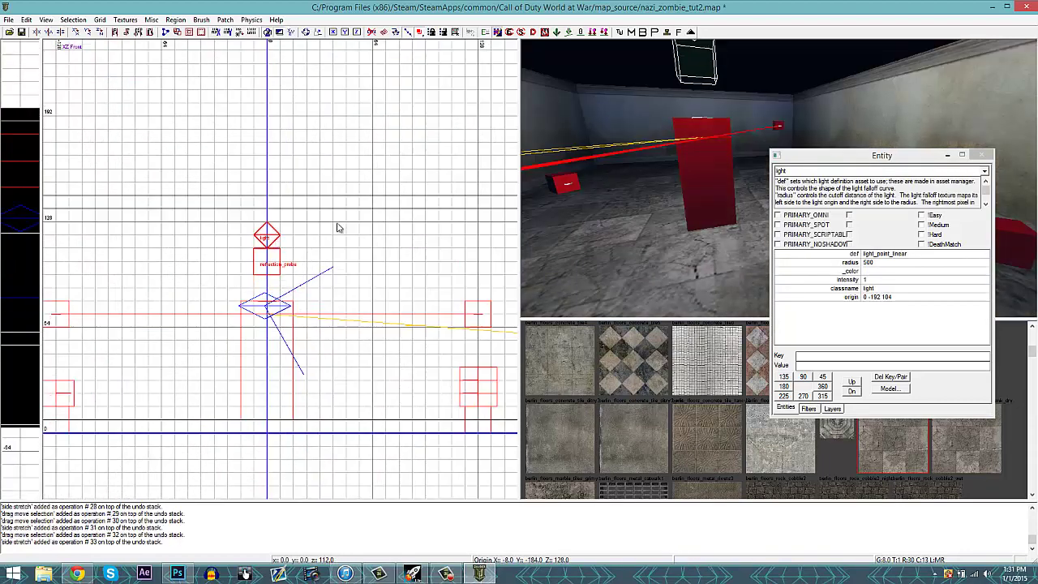
key(Escape)
Select the info_player_start and return to the top view
shift+click(681, 182)
key(ctrl+Tab)
key(ctrl+Tab)
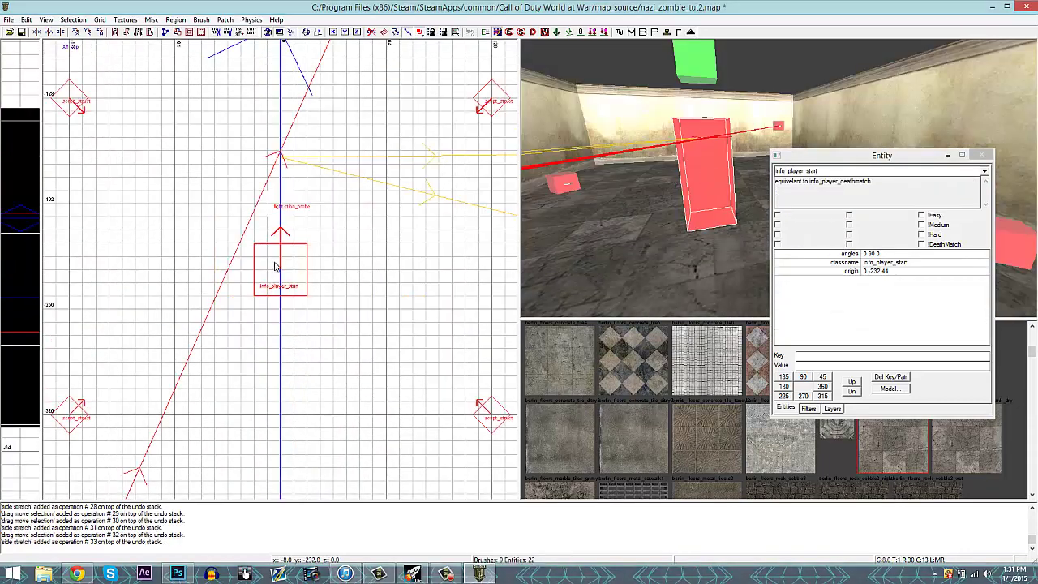
Move the info_player_start about 40 units north, deselect it and hide its entity properties
drag(275, 265, 275, 202)
key(Escape)
mouse_move(713, 121)
right_down()
mouse_move(709, 131)
mouse_move(760, 135)
mouse_move(801, 187)
right_up()
key(n)
Turn the PathNodes filter on so the path nodes are displayed in the map
key(f)
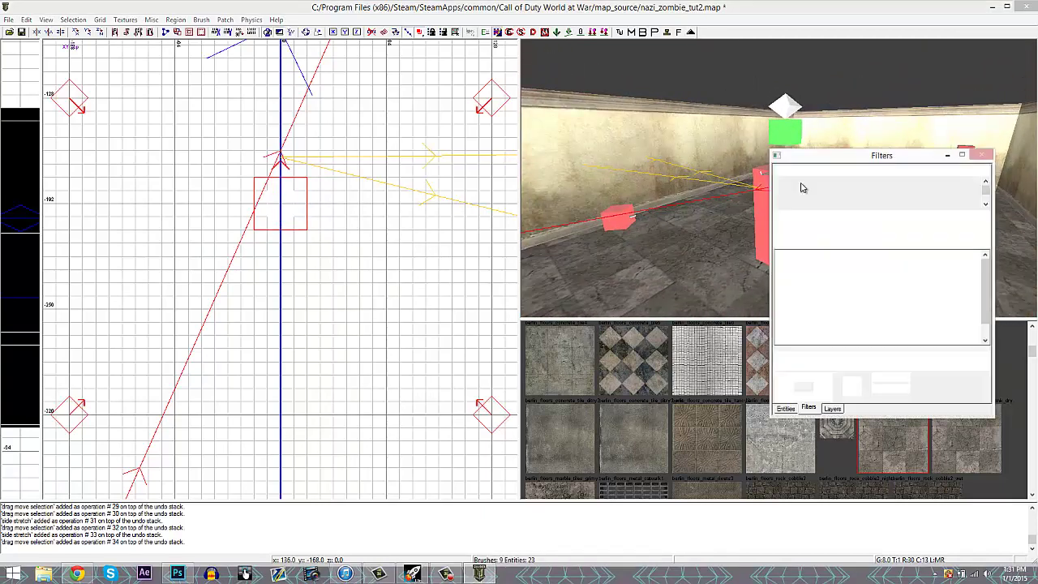
click(832, 260)
key(f)
Duplicate the nine path nodes and place the copies in evenly spaced rows across the southern half of the room
right_drag(778, 235, 703, 197)
shift+click(796, 176)
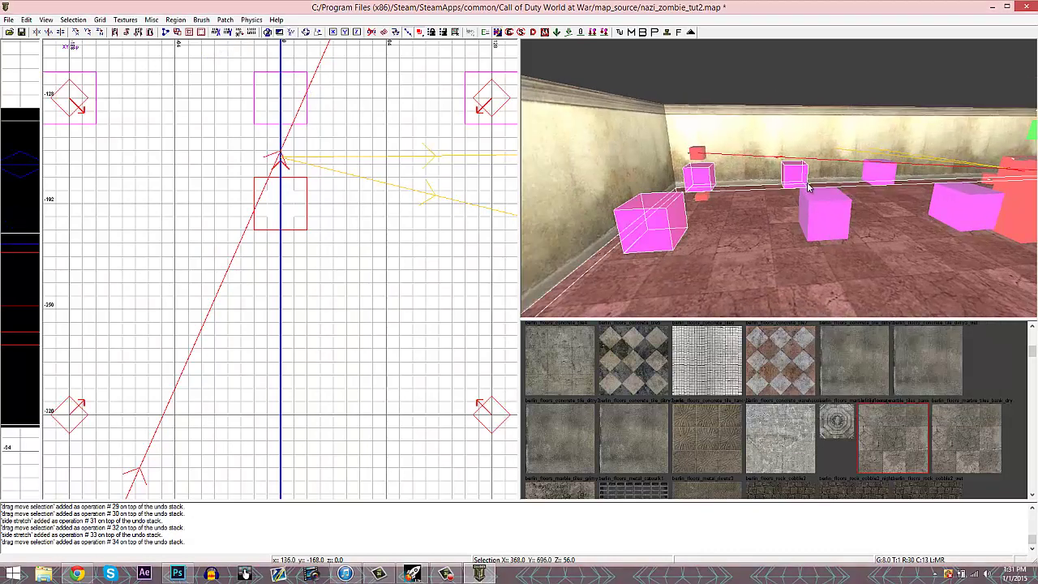
shift+click(825, 213)
shift+click(880, 173)
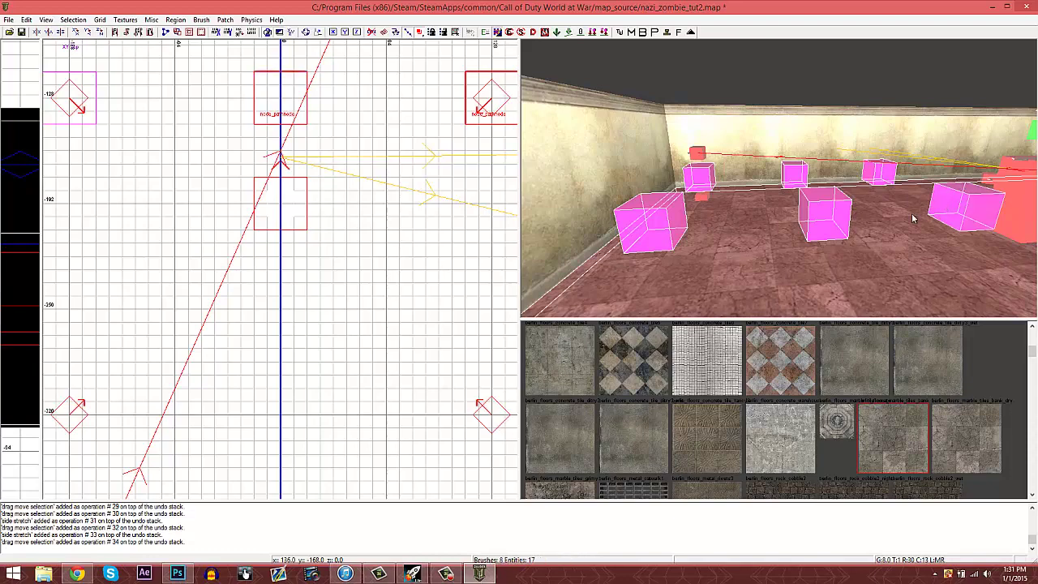
shift+click(913, 218)
right_drag(913, 218, 910, 220)
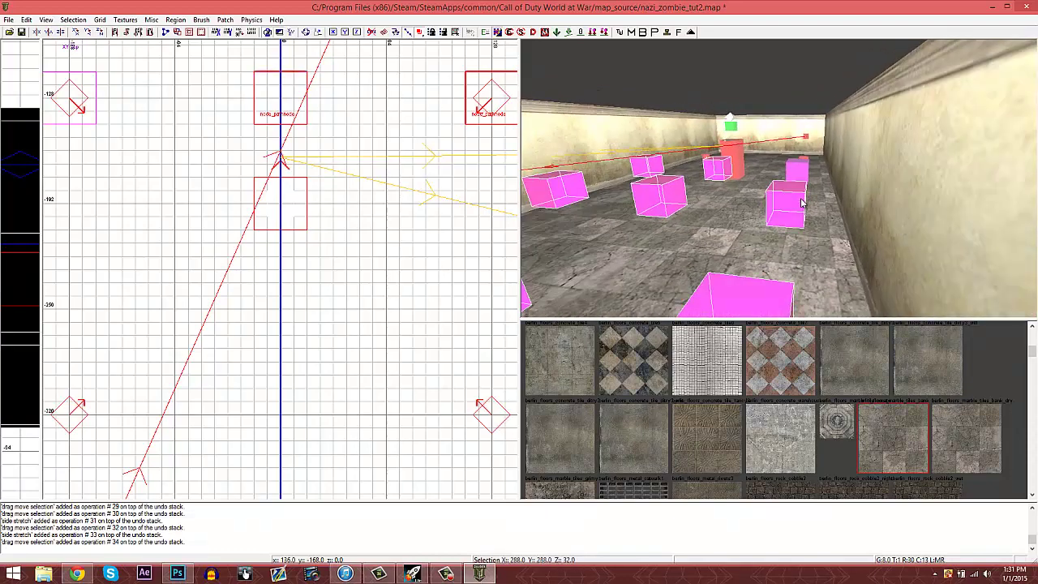
scroll(304, 221, down, 5)
key(ctrl+v)
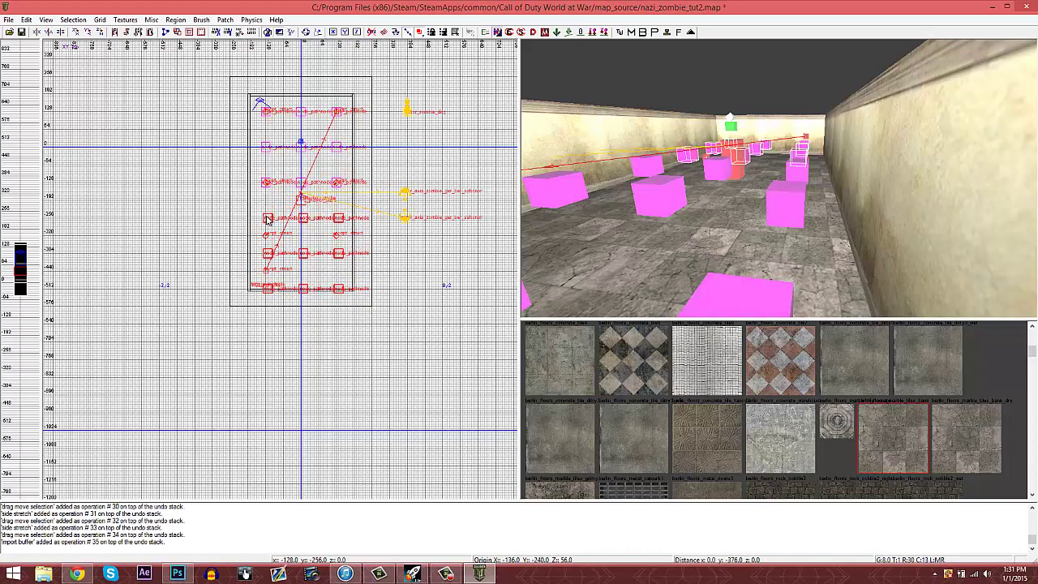
drag(265, 217, 263, 216)
scroll(263, 217, up, 5)
scroll(266, 219, down, 2)
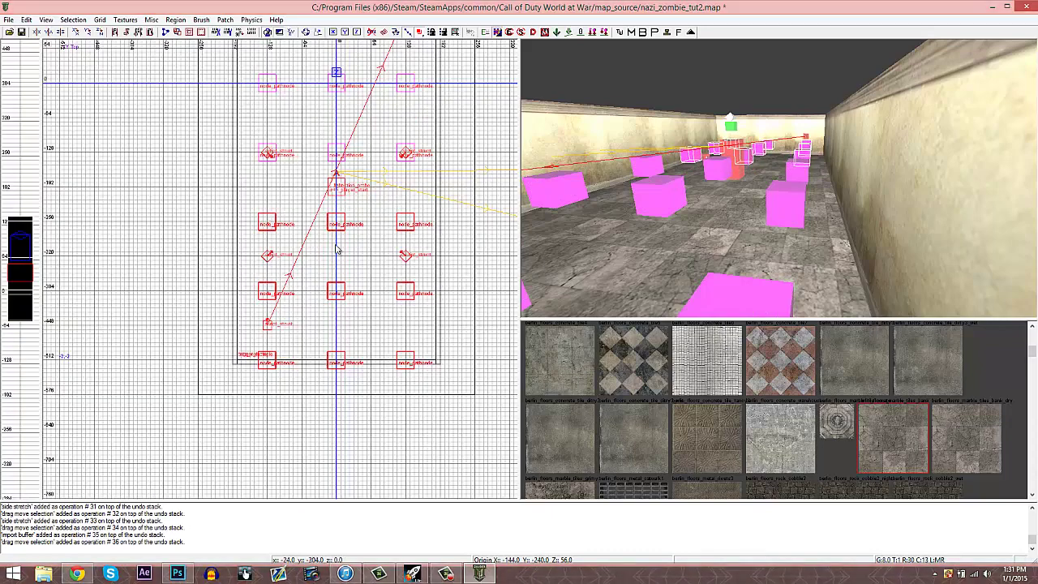
Shift the room's south end wall outward past the last row of path nodes, keeping it a thin wall
right_drag(673, 163, 673, 166)
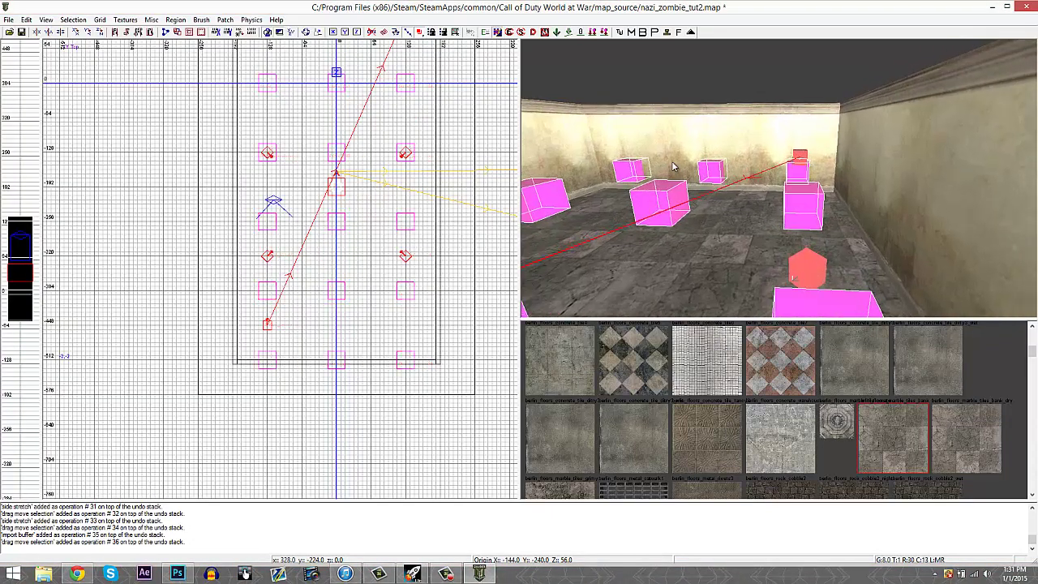
shift+click(736, 156)
drag(276, 394, 272, 407)
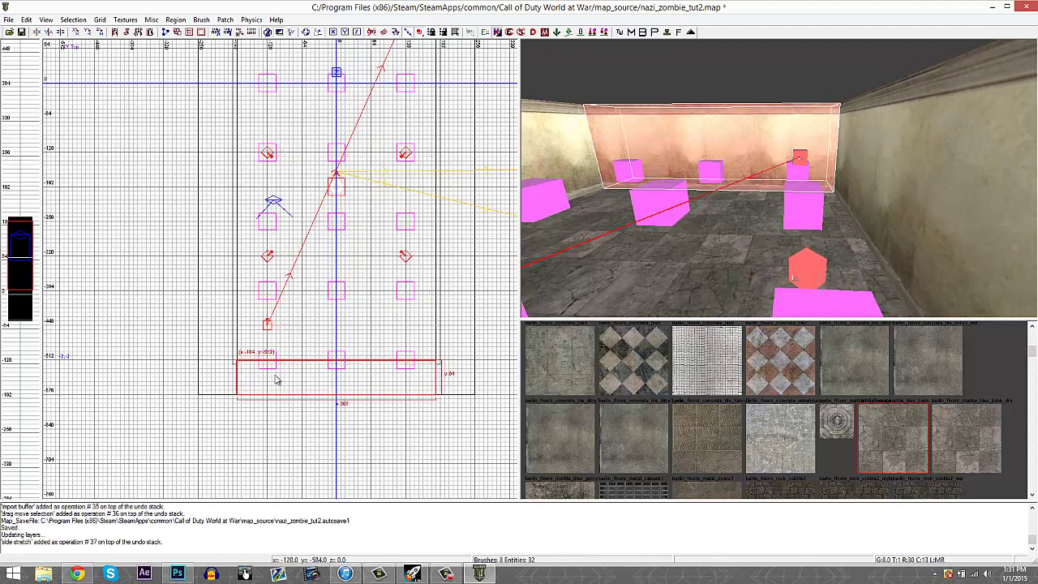
drag(279, 353, 273, 364)
key(Escape)
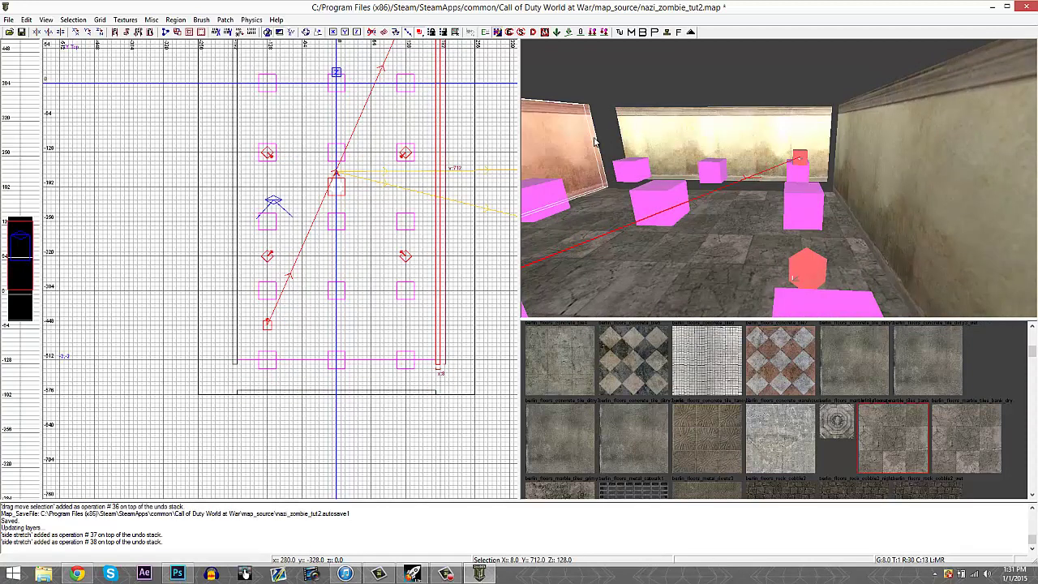
Stretch both long side walls south together to meet the relocated end wall
shift+click(940, 159)
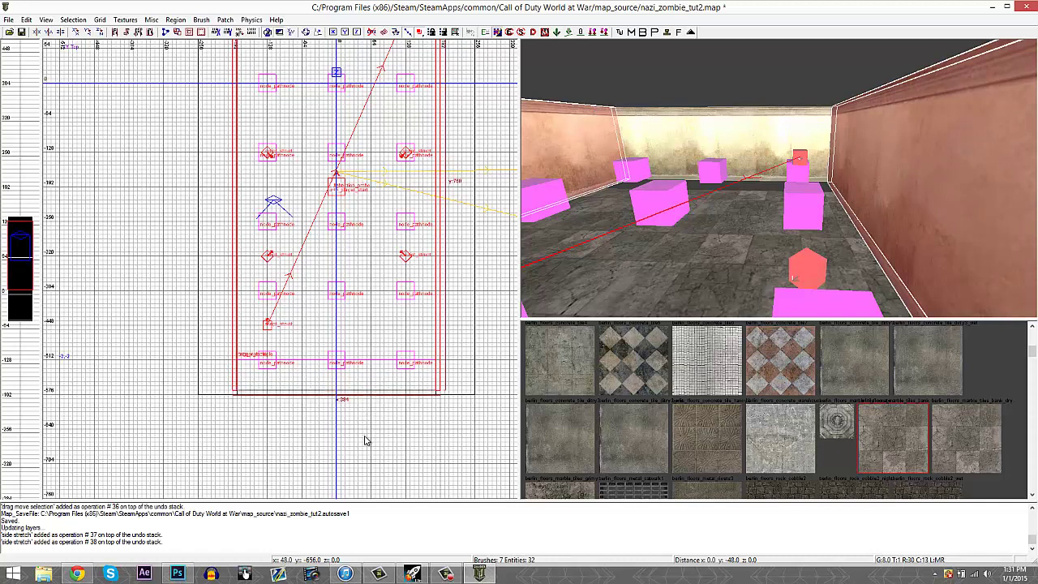
drag(367, 444, 357, 438)
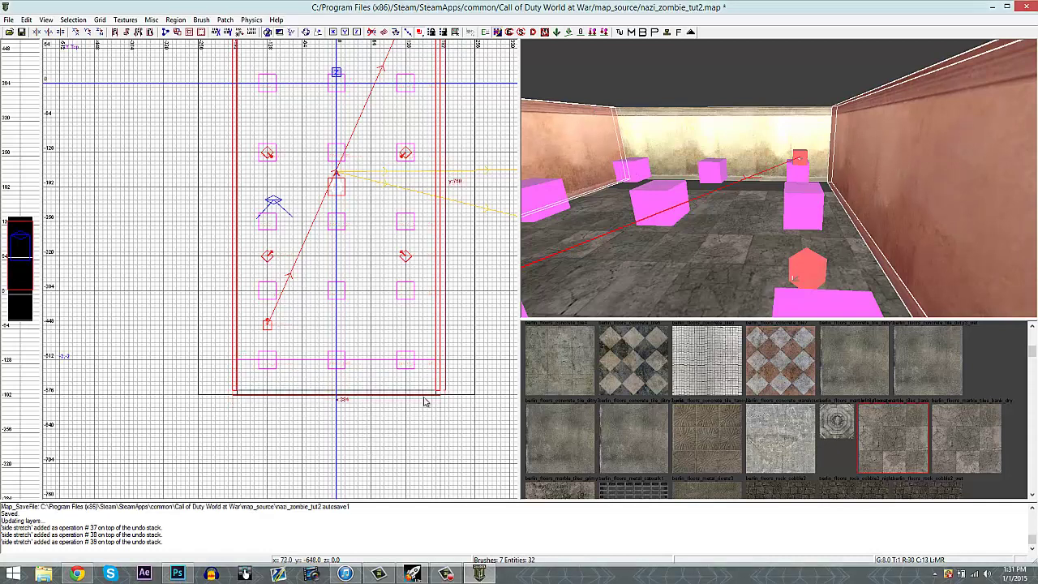
key(Escape)
Stretch the floor south to the end wall and extend the outer light grid volume to a length of 896 units
shift+click(313, 395)
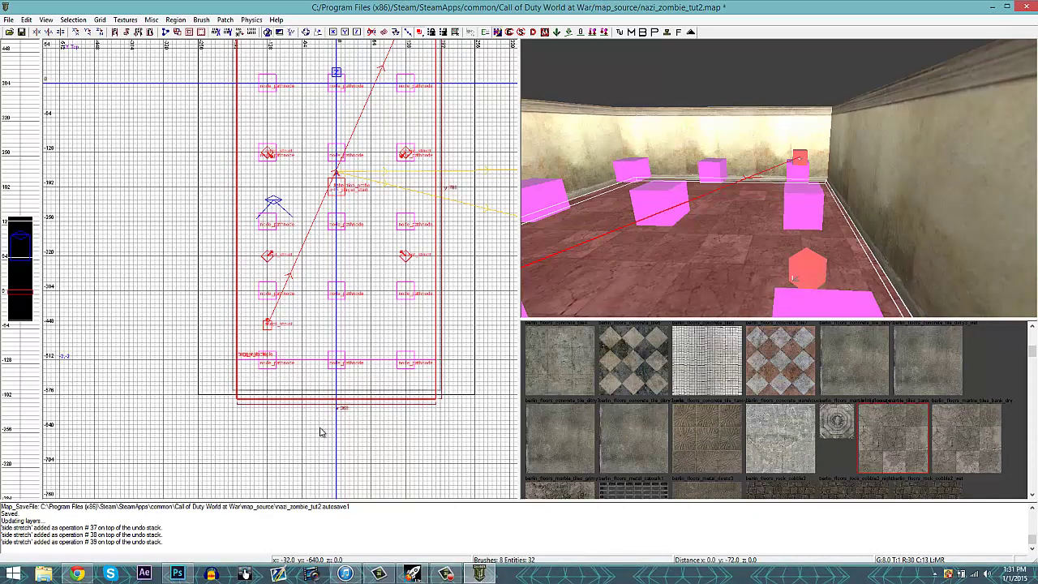
drag(320, 427, 322, 422)
key(Escape)
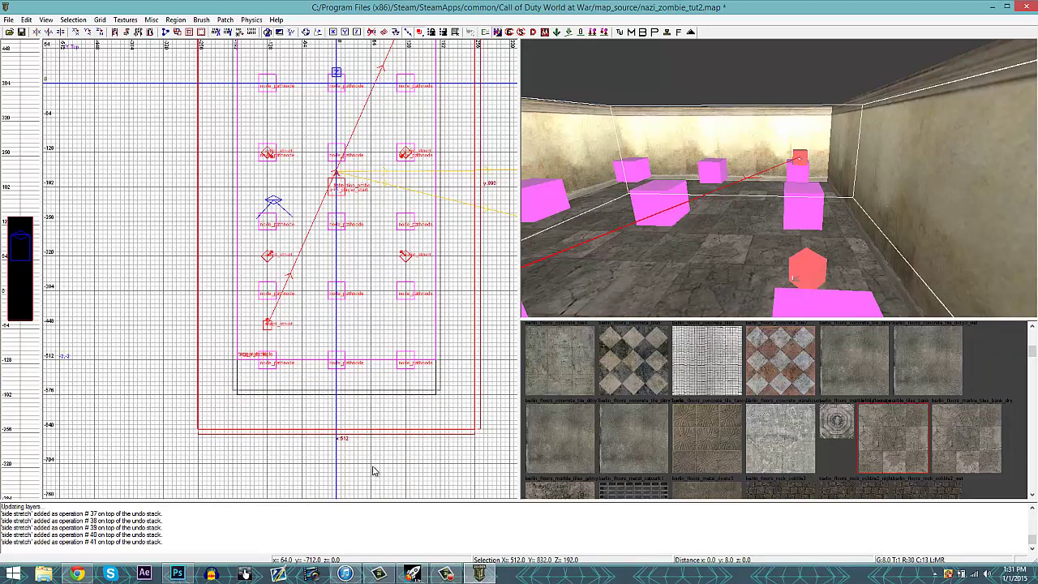
key(d)
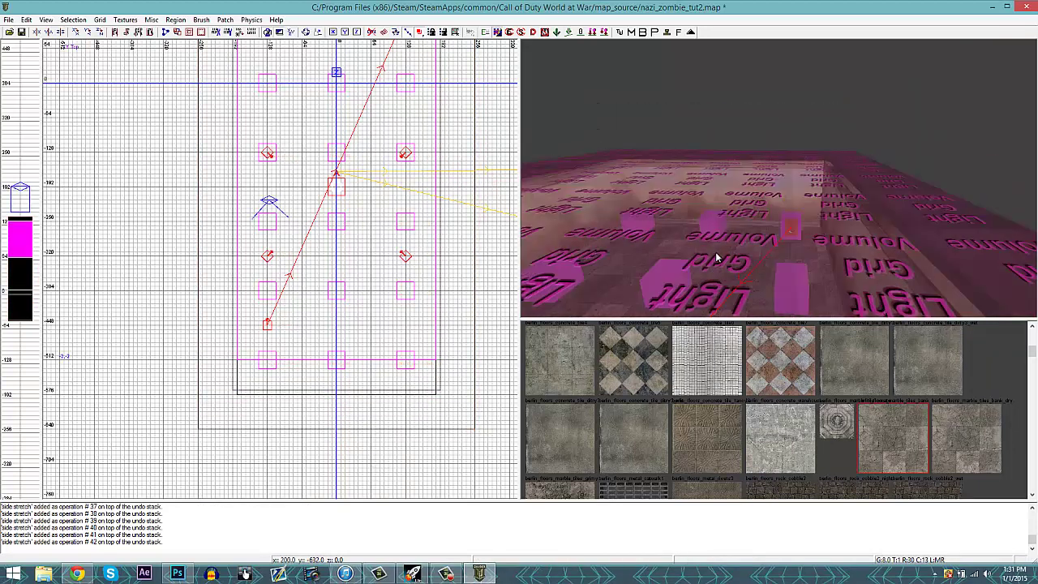
Extend the trigger and info volumes that fill the room south to the relocated end wall
key(c)
key(c)
shift+click(746, 178)
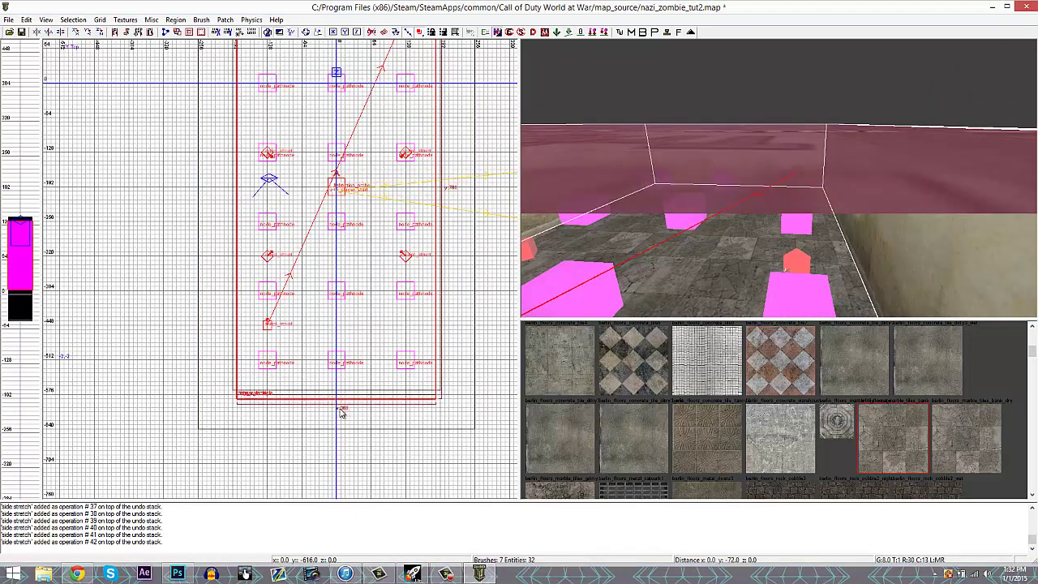
key(Escape)
Raise the top of the light grid volume in the front view to a total height of 240 units
key(Down)
key(Down)
key(Down)
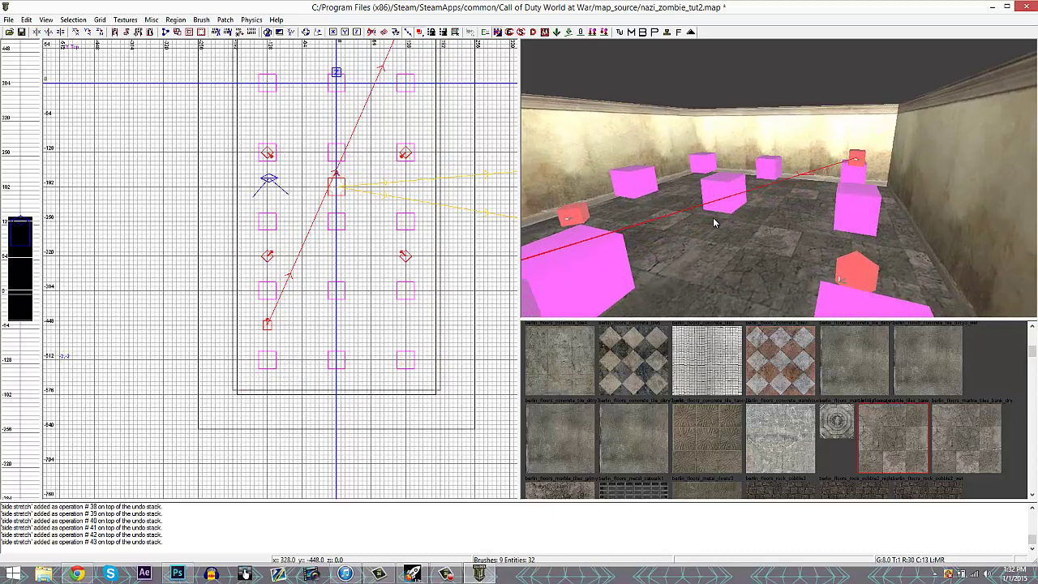
right_drag(711, 221, 717, 217)
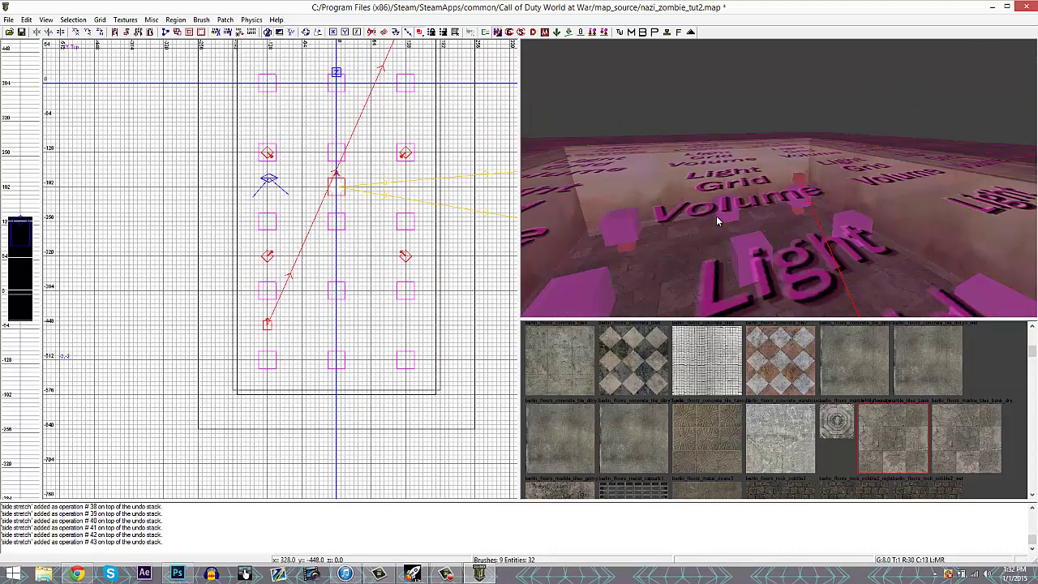
shift+click(778, 185)
key(ctrl+Tab)
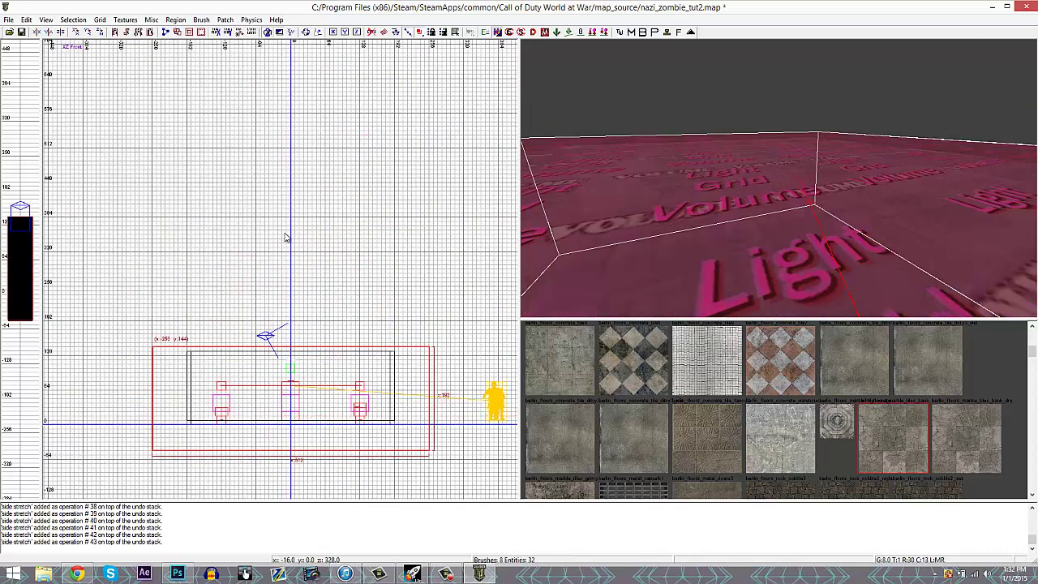
drag(279, 247, 278, 241)
key(Escape)
Check the entity properties of the light grid volume and of the playable_area trigger
right_drag(601, 211, 601, 211)
shift+click(674, 166)
key(f)
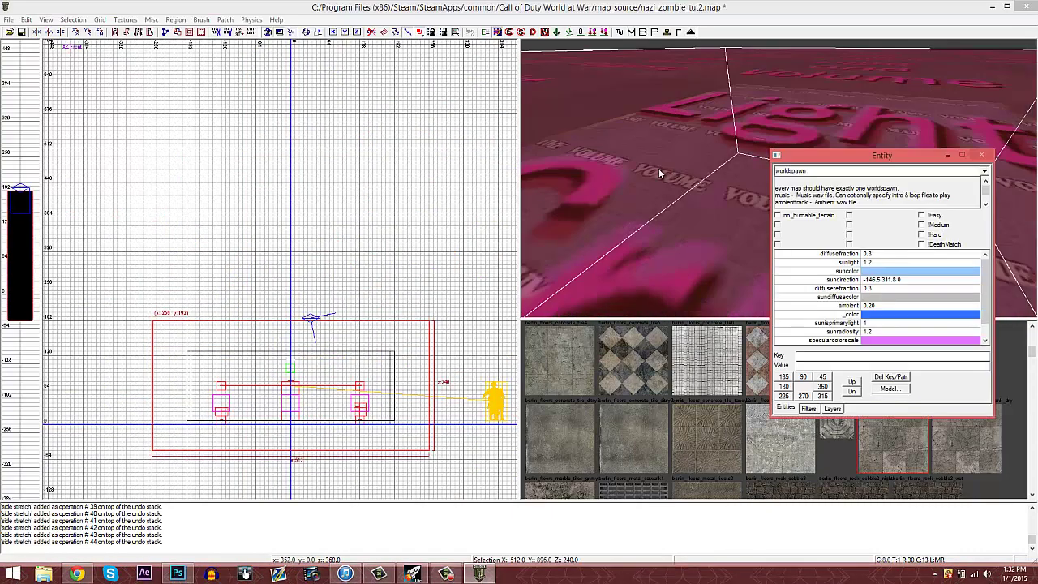
right_drag(658, 168, 661, 182)
key(n)
key(Escape)
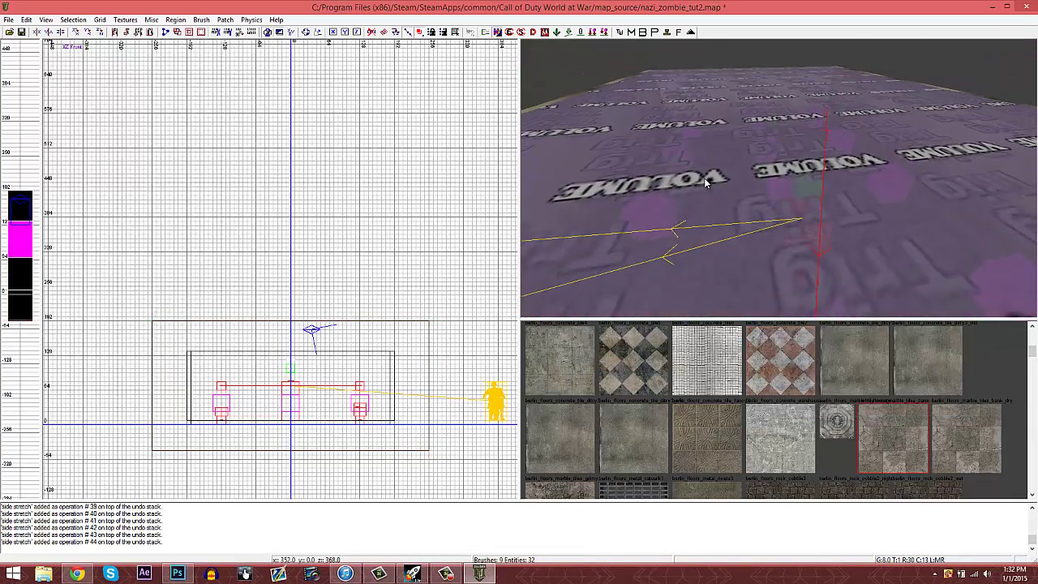
shift+click(660, 184)
key(n)
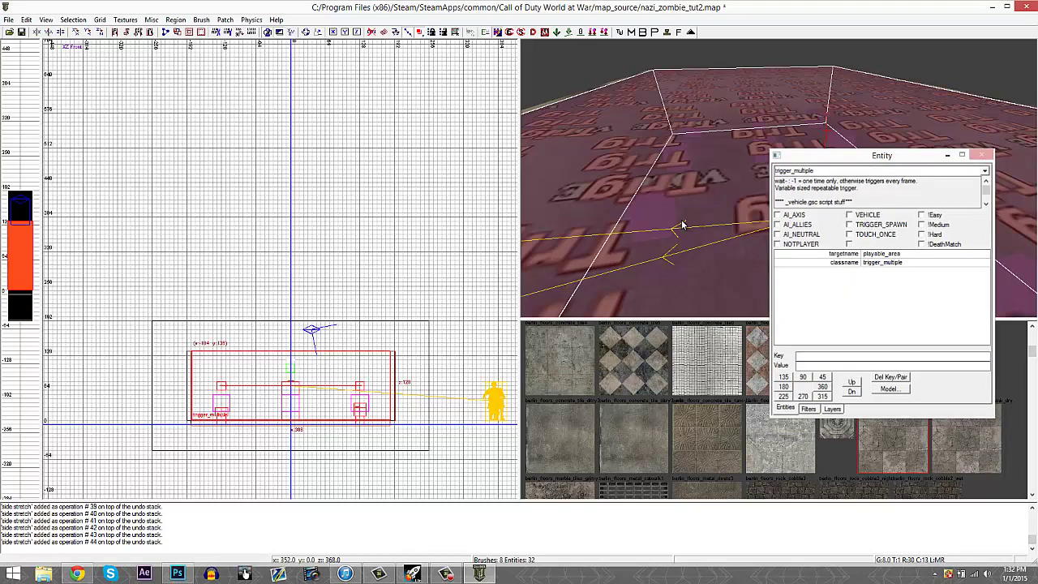
key(n)
Raise the top of the playable_area trigger_multiple slightly above the room's walls and deselect it
right_drag(761, 183, 761, 187)
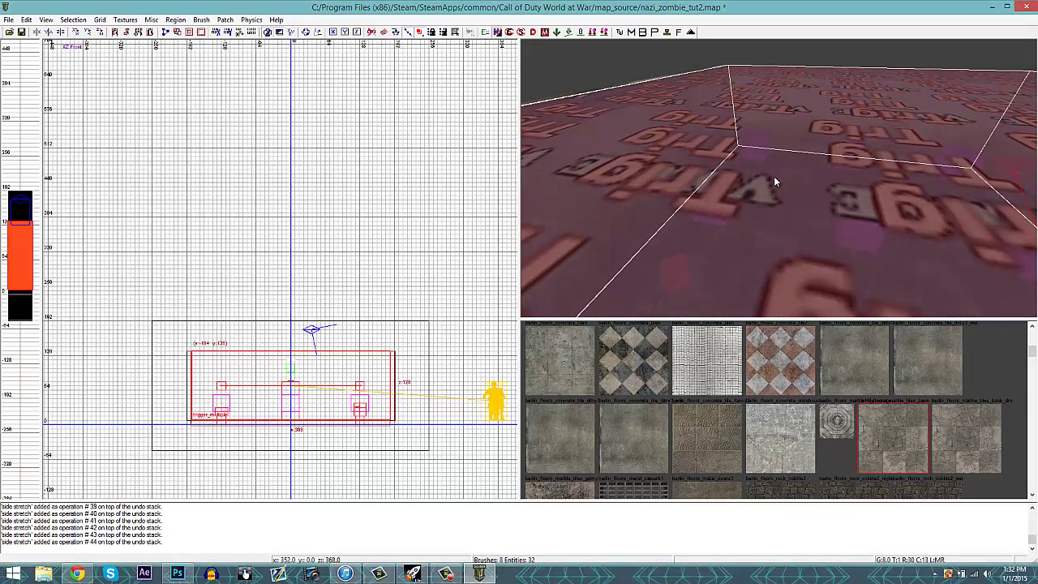
drag(255, 331, 256, 331)
right_drag(858, 184, 857, 185)
key(Escape)
Check the info_volume's entity properties and look over the extended room with its path nodes
shift+click(850, 183)
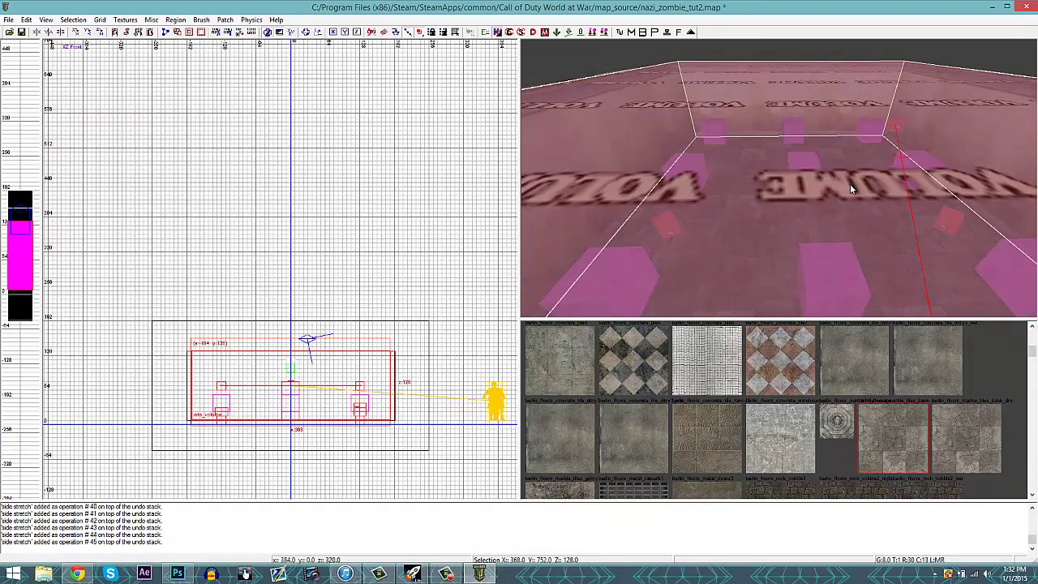
key(n)
right_drag(669, 205, 694, 193)
key(n)
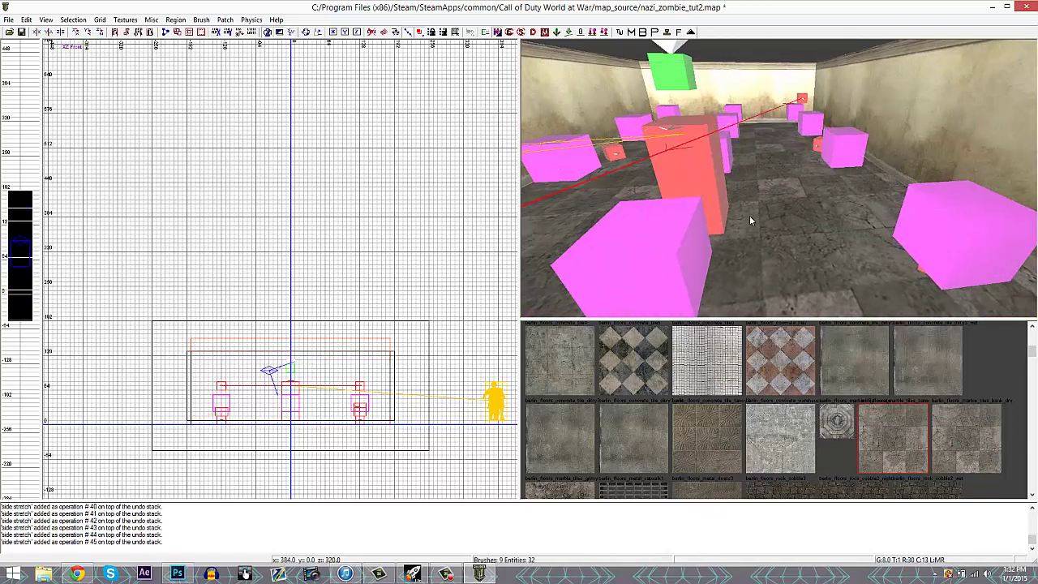
right_drag(749, 215, 731, 218)
key(Up)
key(Up)
key(Up)
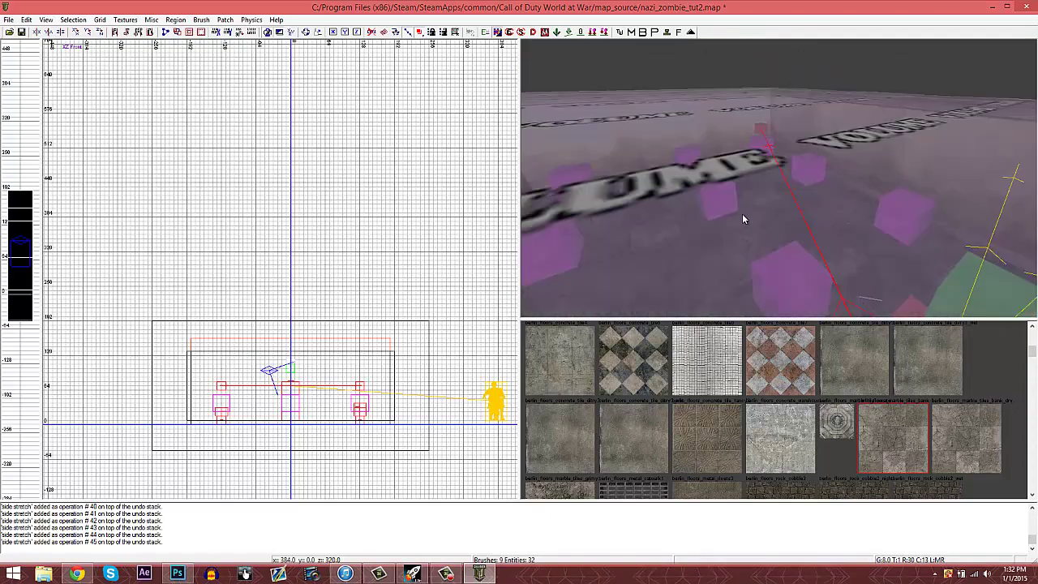
key(Left)
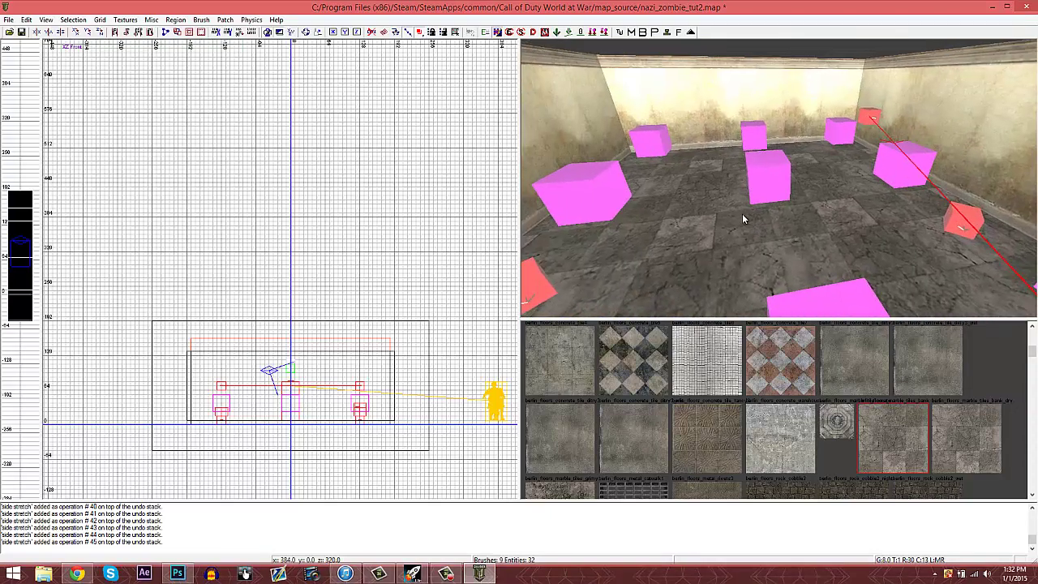
Hide the path nodes with the PathNodes filter and return to the top view of the whole room
key(f)
click(827, 251)
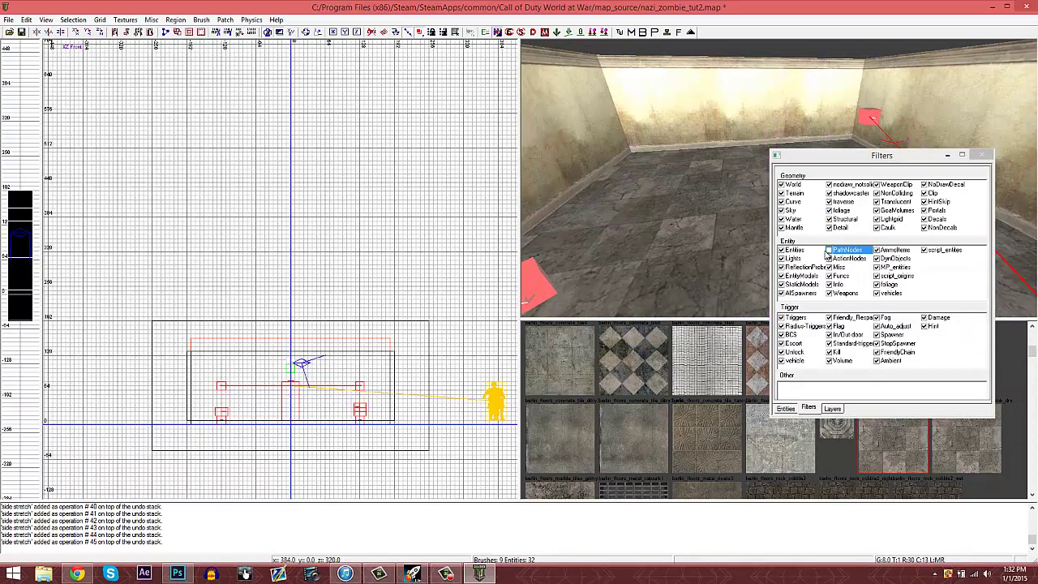
scroll(335, 312, down, 2)
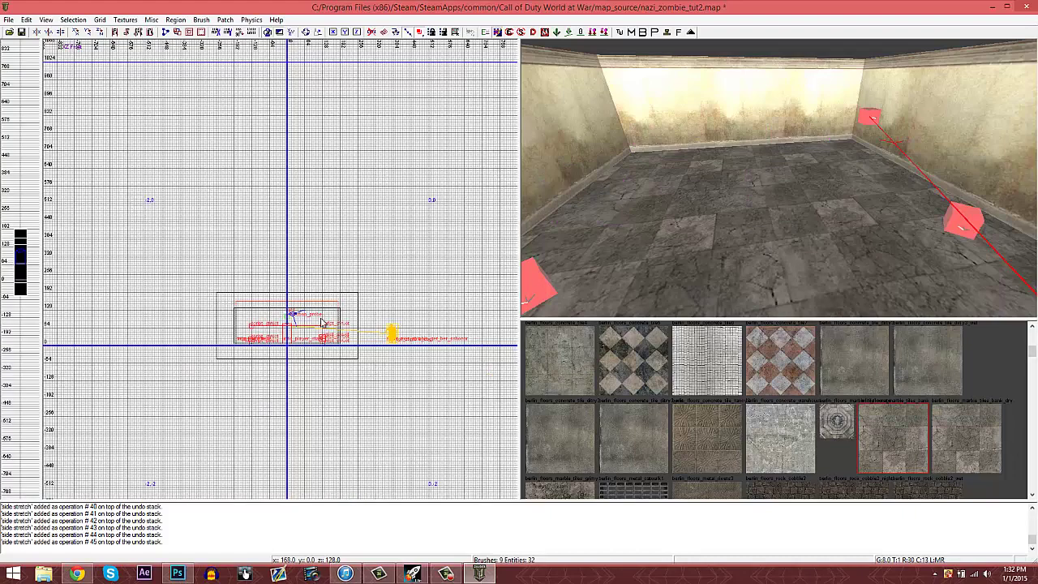
key(ctrl+Tab)
scroll(300, 289, up, 4)
key(ctrl+Tab)
scroll(298, 289, down, 4)
right_drag(296, 274, 296, 301)
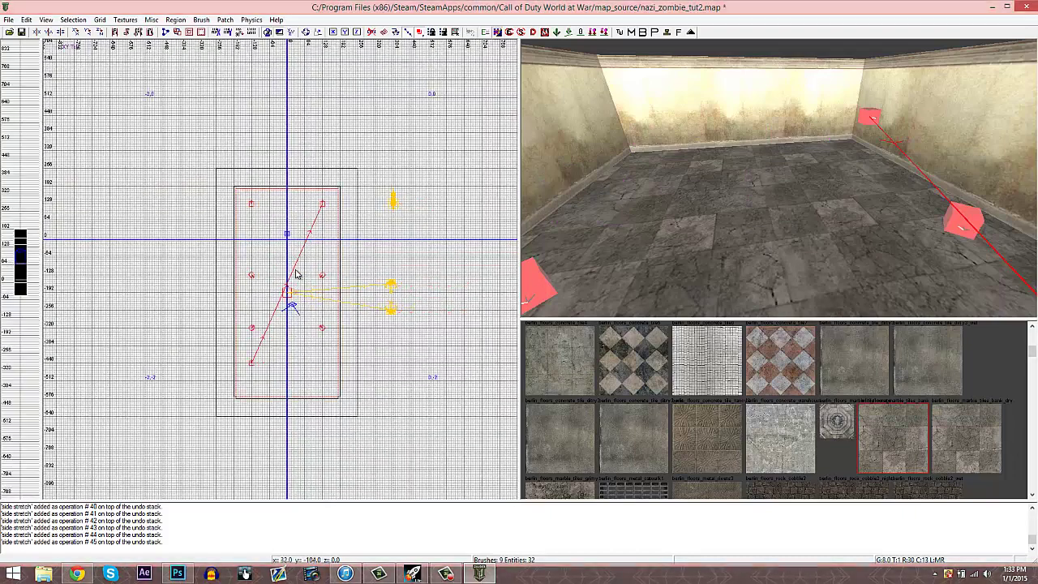
Switch to File Explorer and look through the UGX and UGX Standalone Files folders inside Zombies Stuff
click(42, 574)
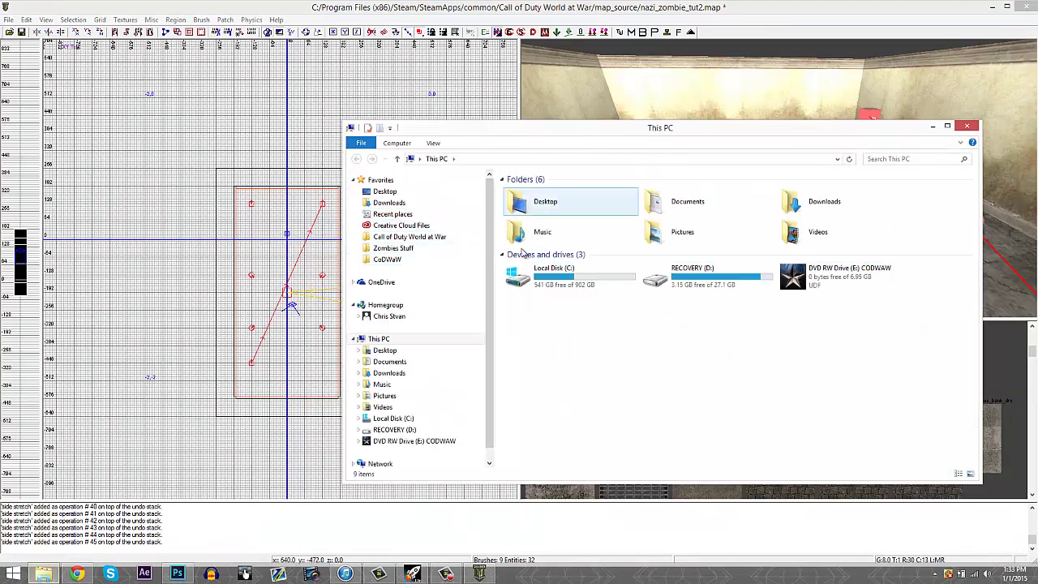
click(403, 247)
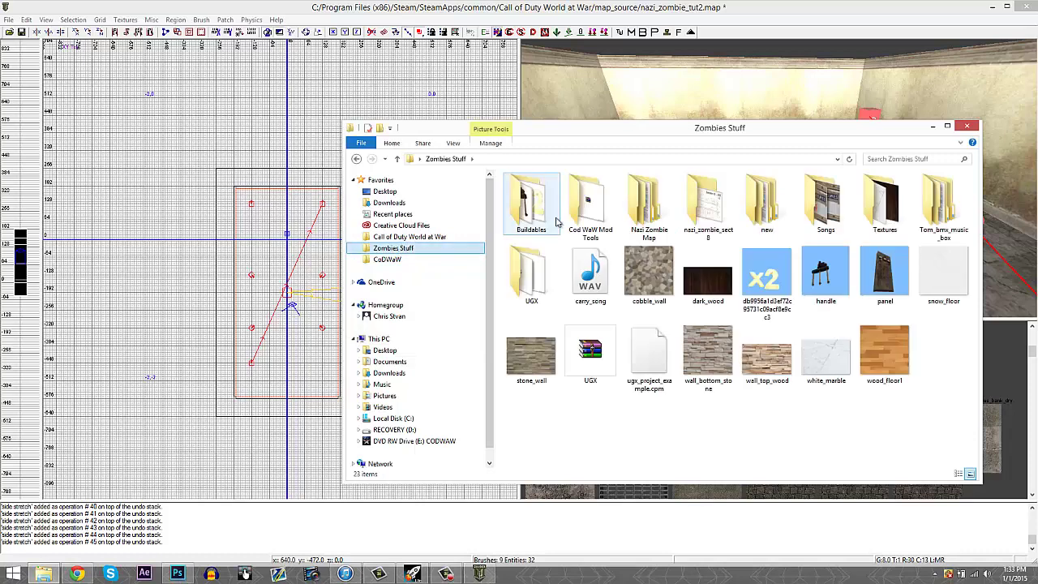
click(548, 282)
double_click(547, 282)
click(562, 215)
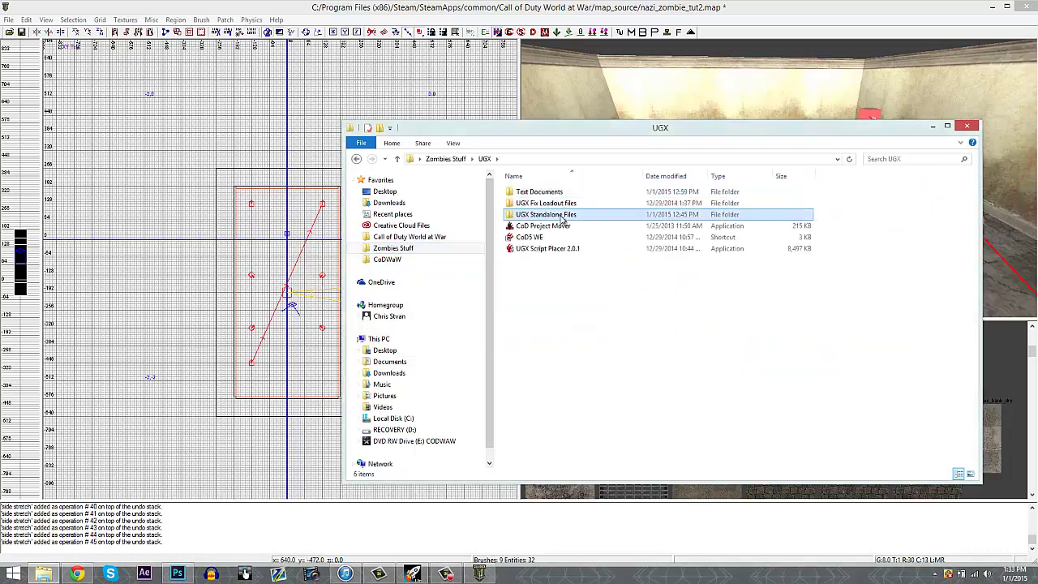
double_click(562, 215)
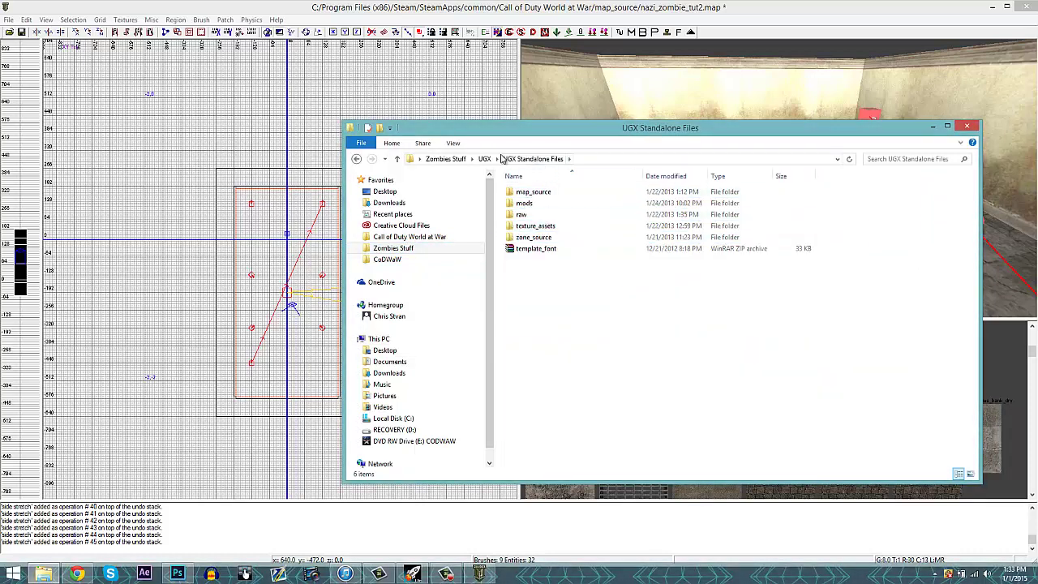
click(485, 159)
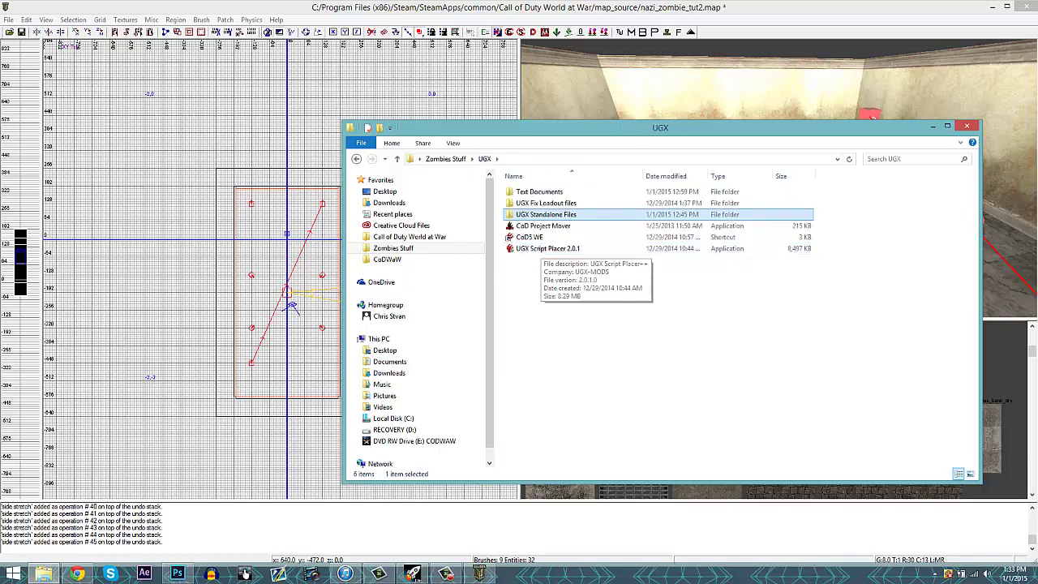
key(alt+Up)
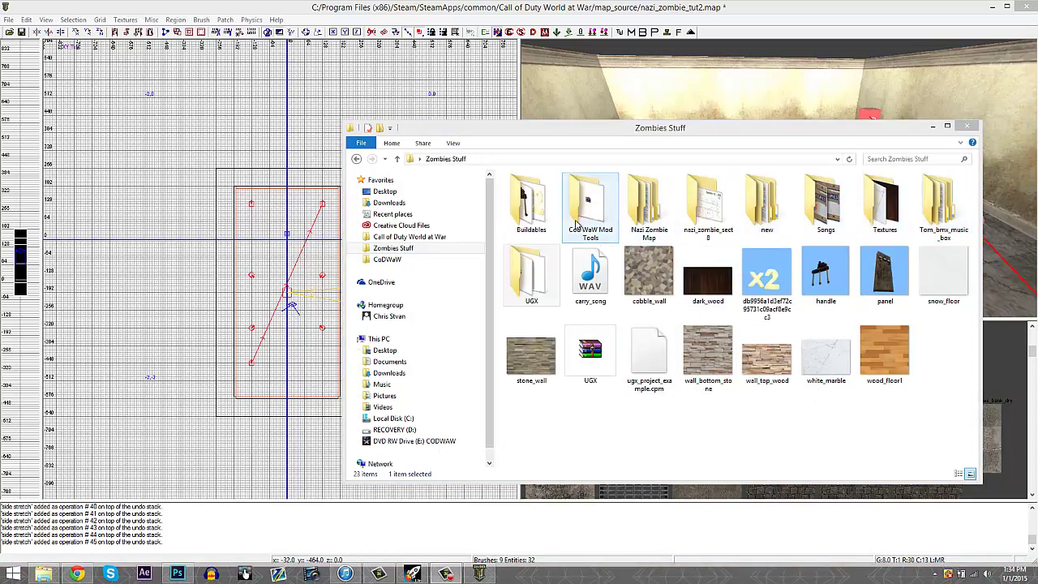
Look through the prefab maps in UGX Standalone Files > map_source > _prefabs > ugx_mod and close File Explorer
double_click(510, 280)
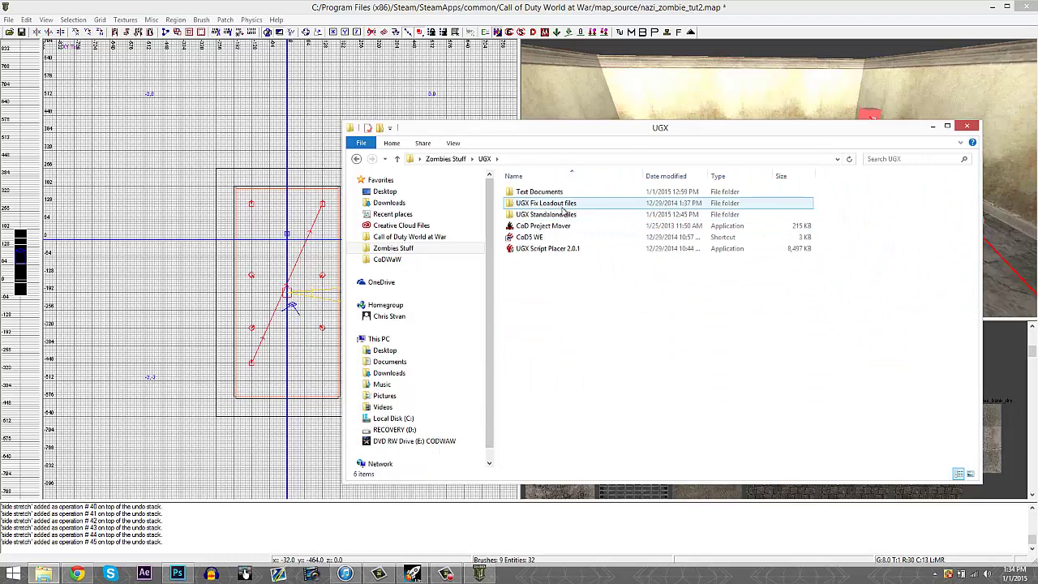
double_click(558, 218)
double_click(554, 193)
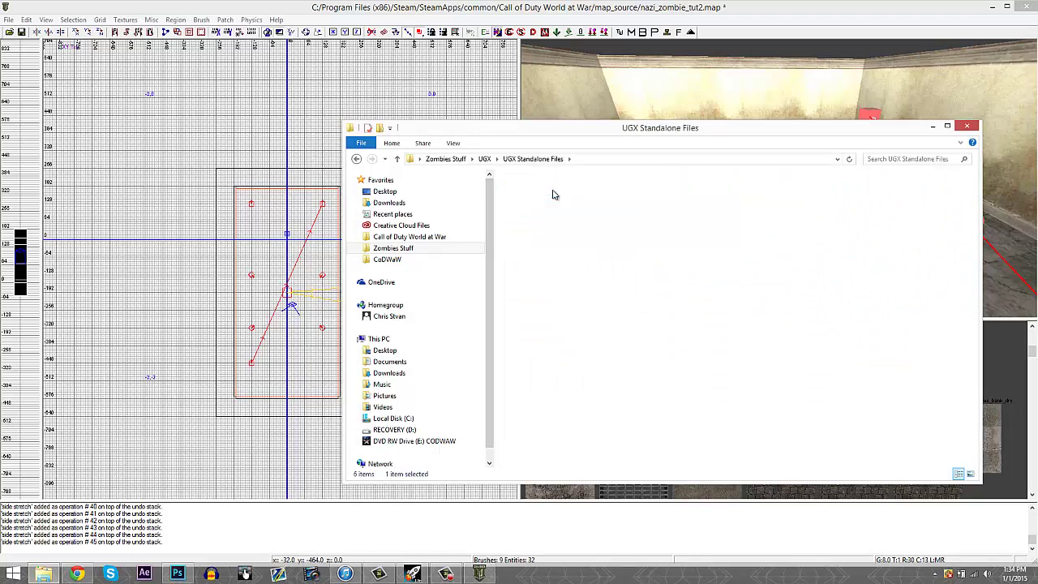
double_click(554, 193)
double_click(556, 192)
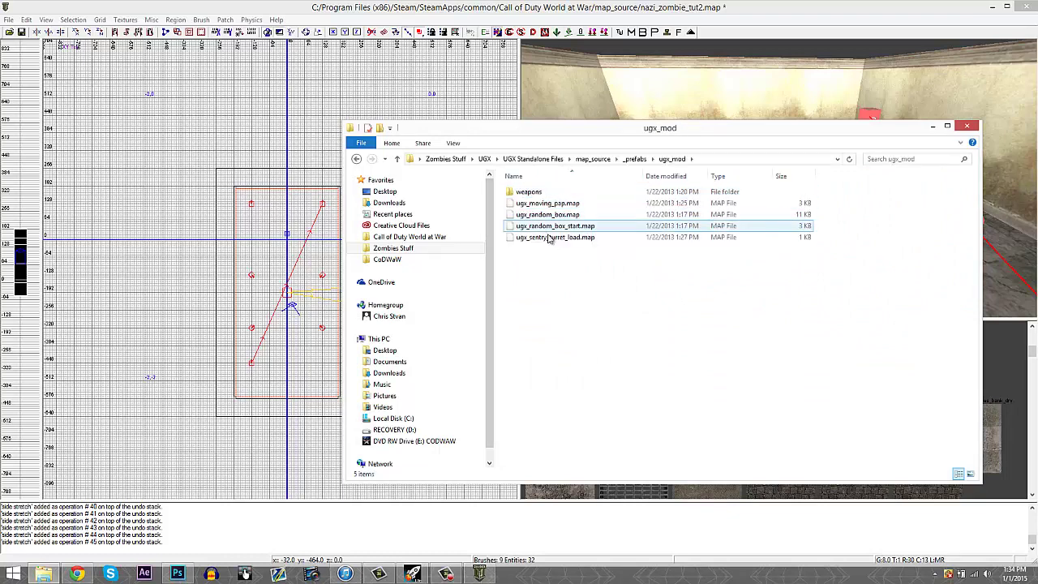
drag(567, 288, 592, 192)
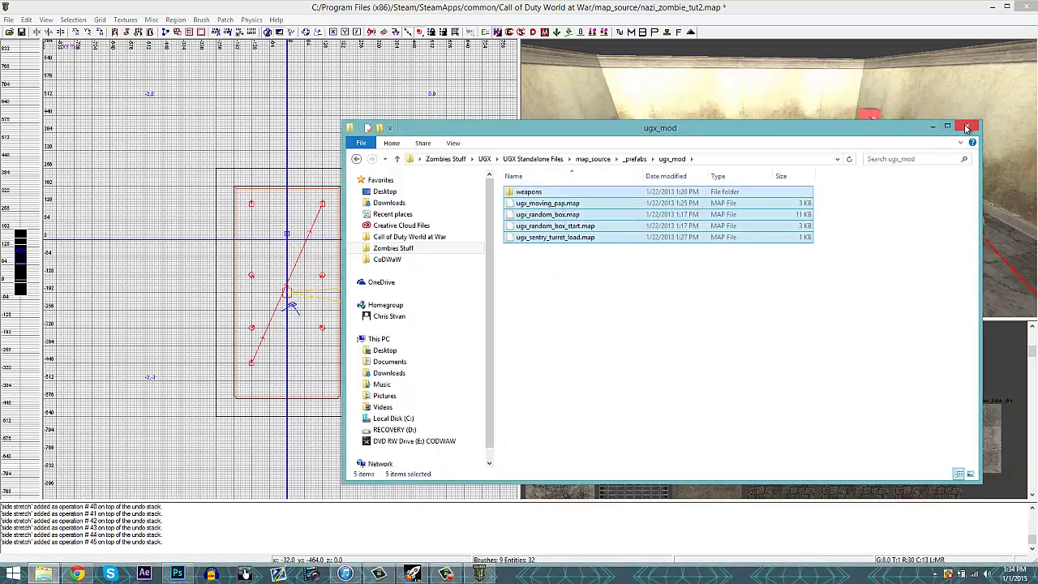
click(593, 160)
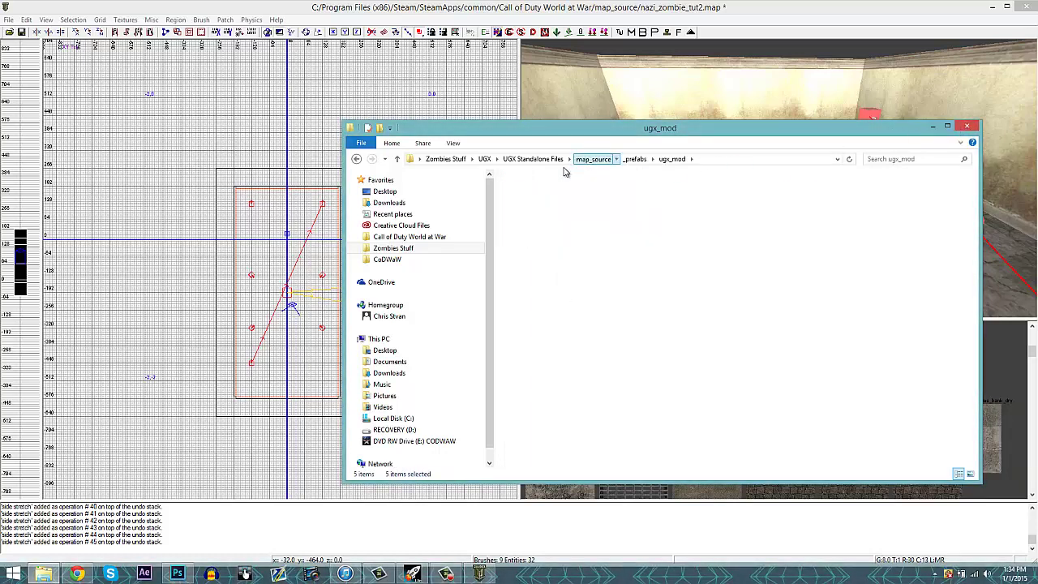
click(973, 129)
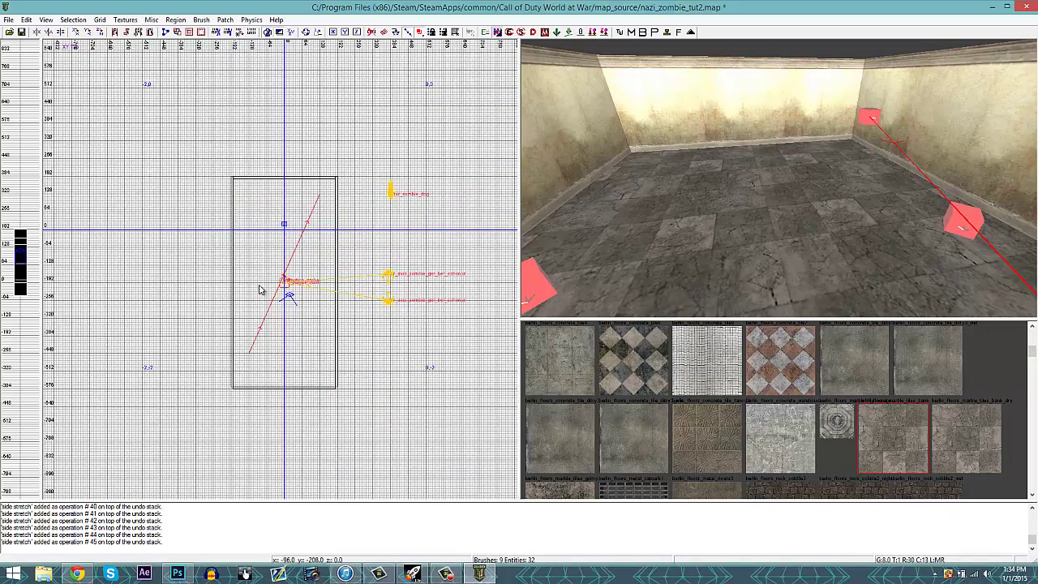
Insert a misc prefab inside the room using ugx_moving_pap.map from the ugx_mod prefabs folder
scroll(264, 290, up, 2)
scroll(273, 311, up, 1)
right_click(275, 311)
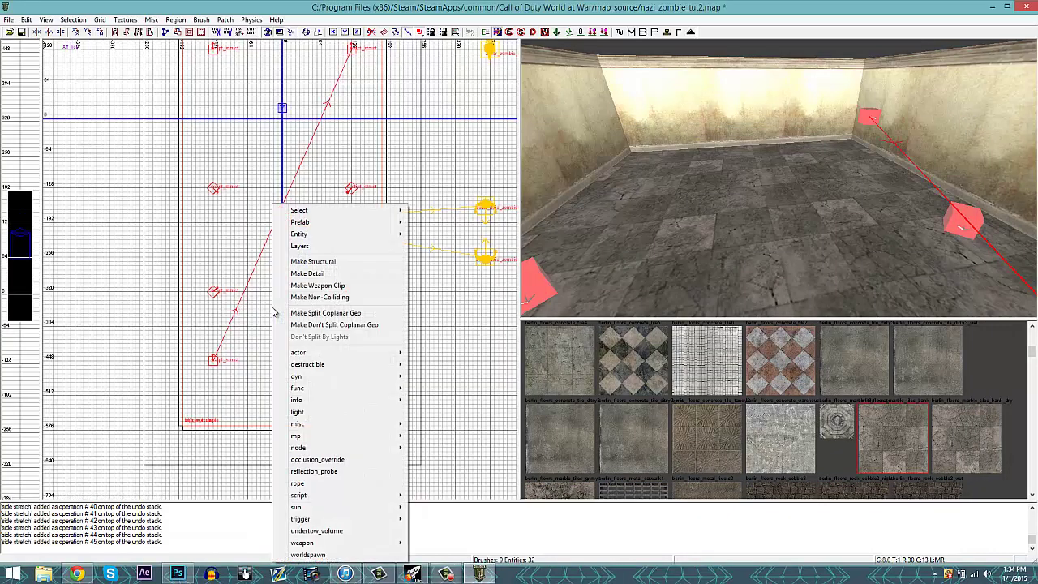
mouse_move(387, 424)
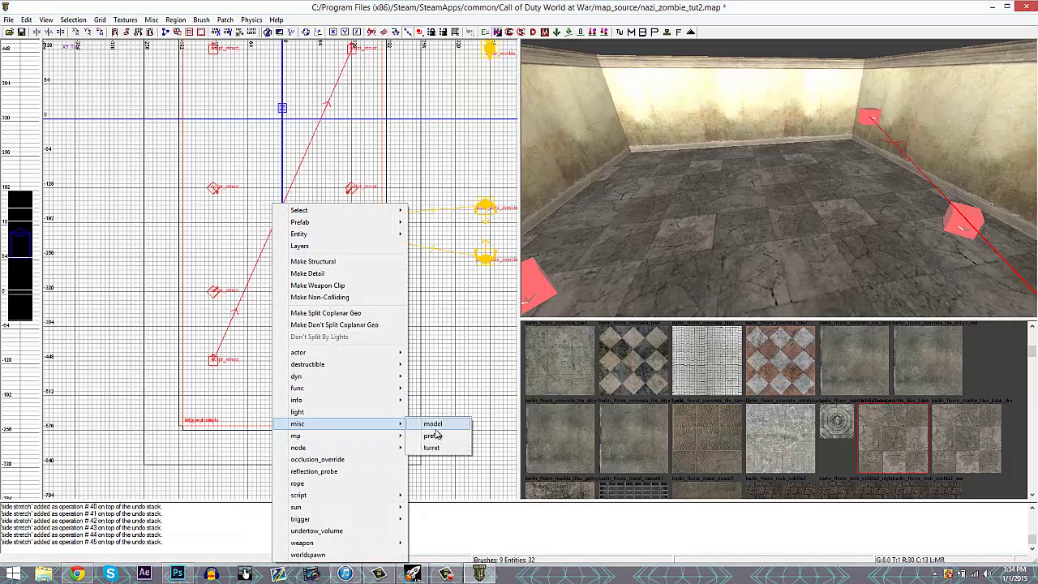
click(434, 436)
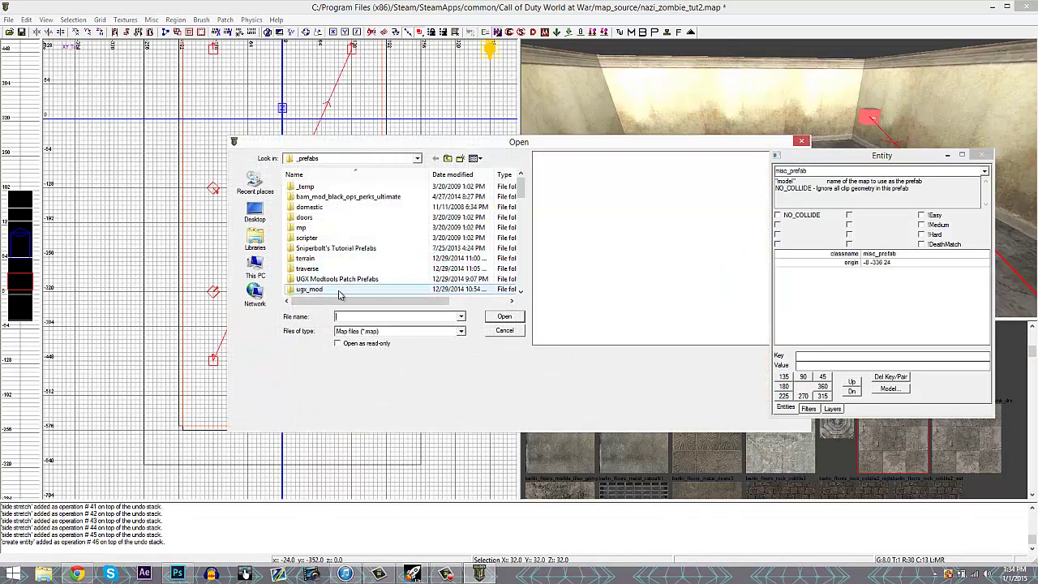
click(337, 290)
scroll(349, 243, down, 1)
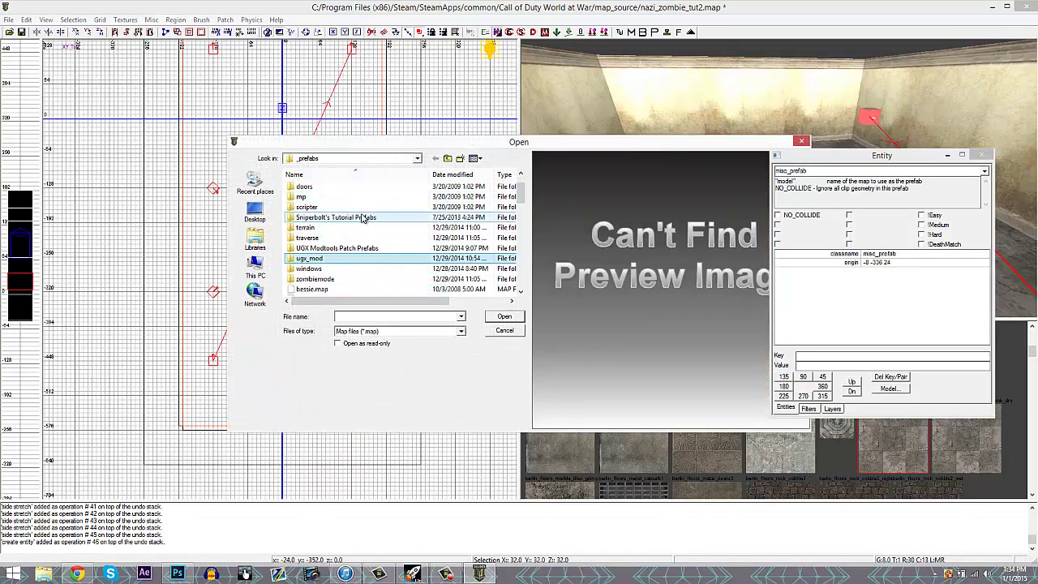
double_click(317, 259)
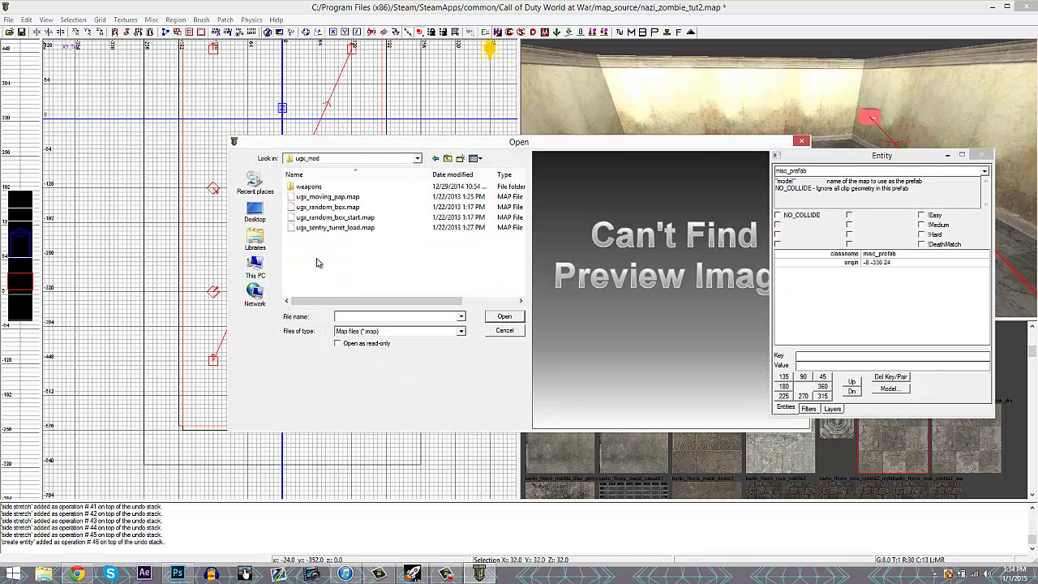
double_click(349, 198)
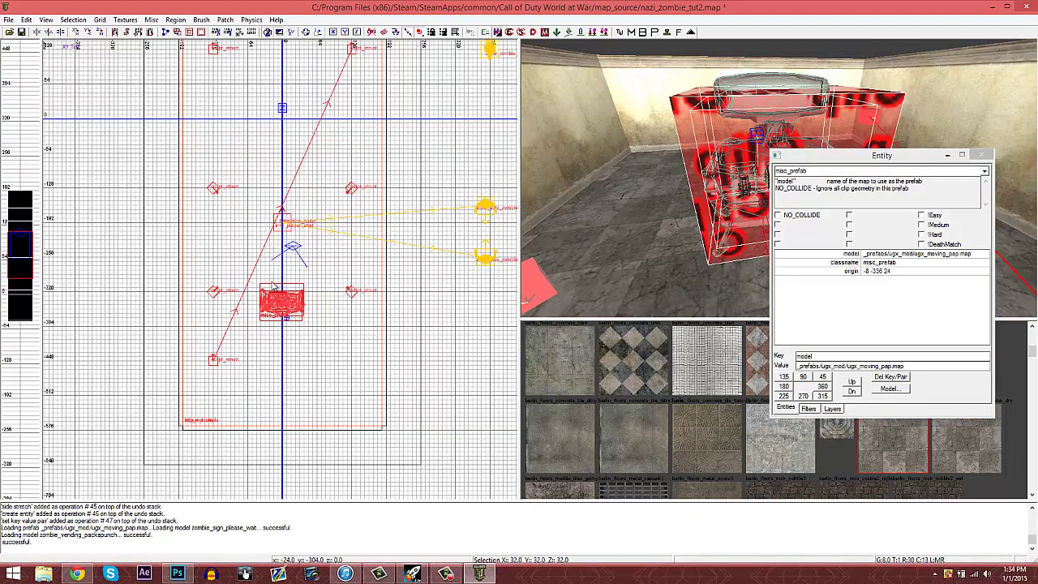
Move the Pack-a-Punch prefab against the middle of the room's upper end wall, lower it to floor level and deselect it
drag(283, 302, 287, 97)
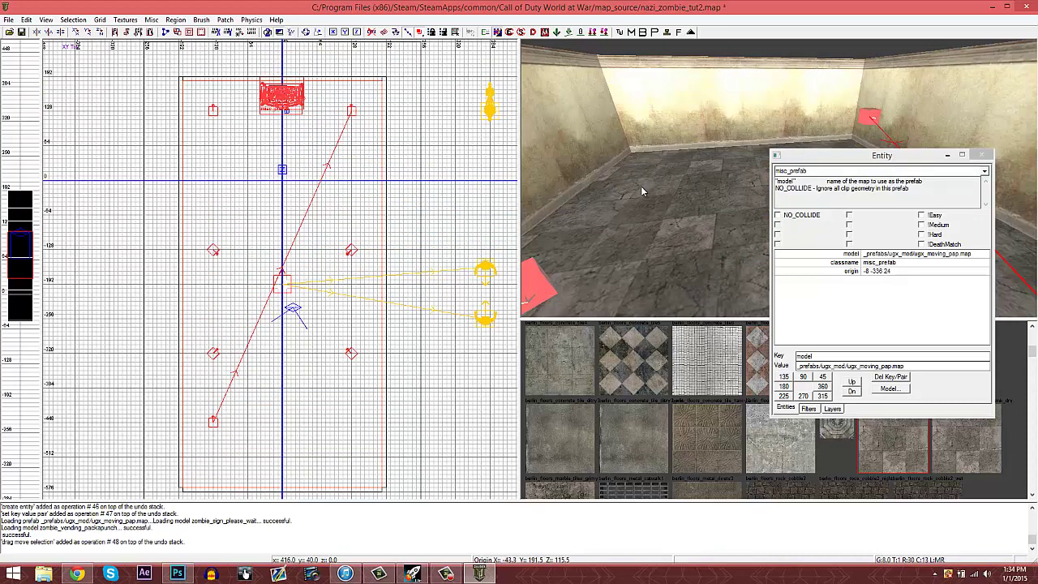
right_drag(644, 190, 641, 190)
key(ctrl+Tab)
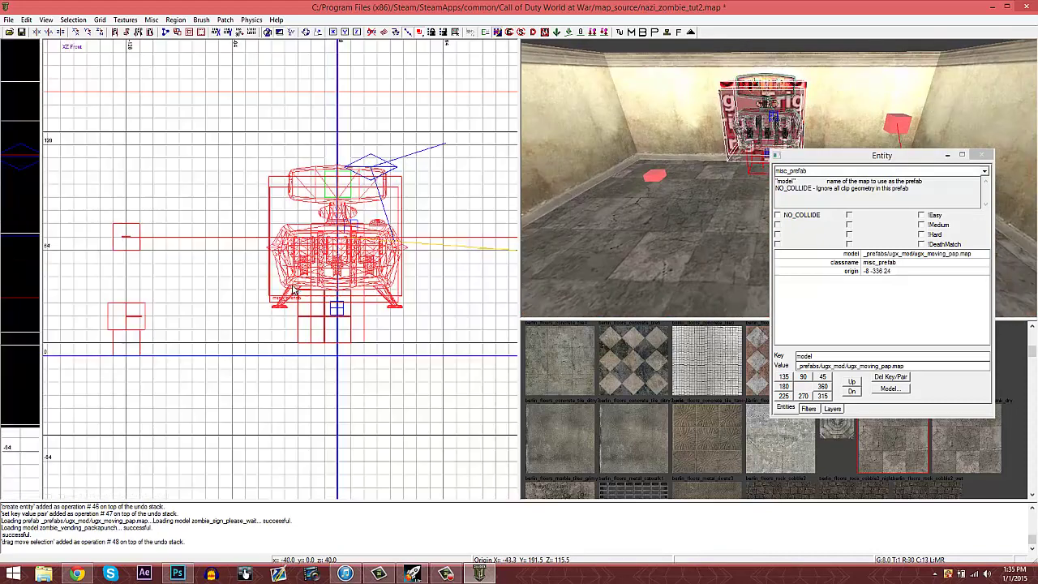
drag(297, 283, 307, 312)
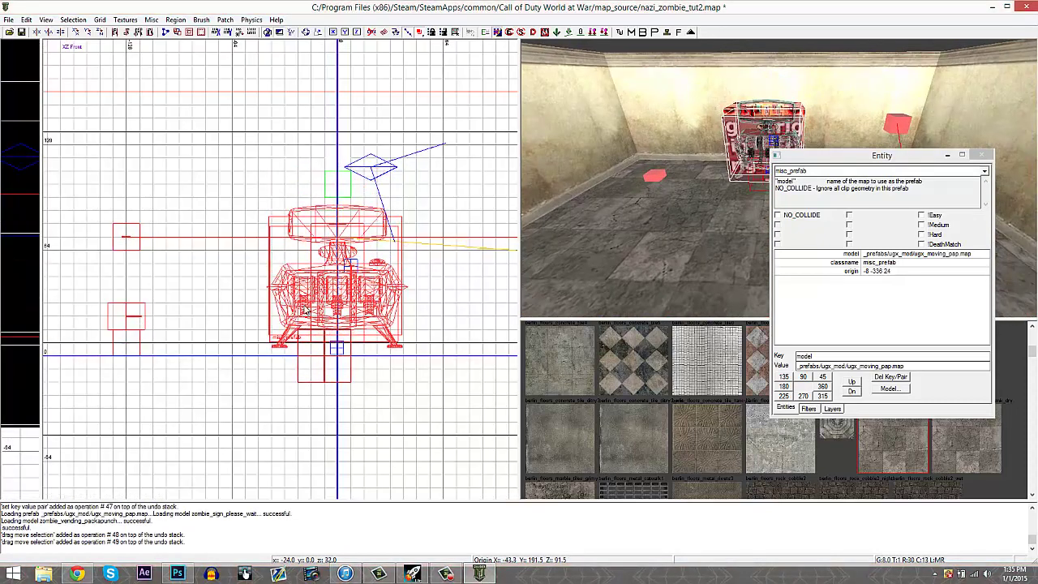
key(n)
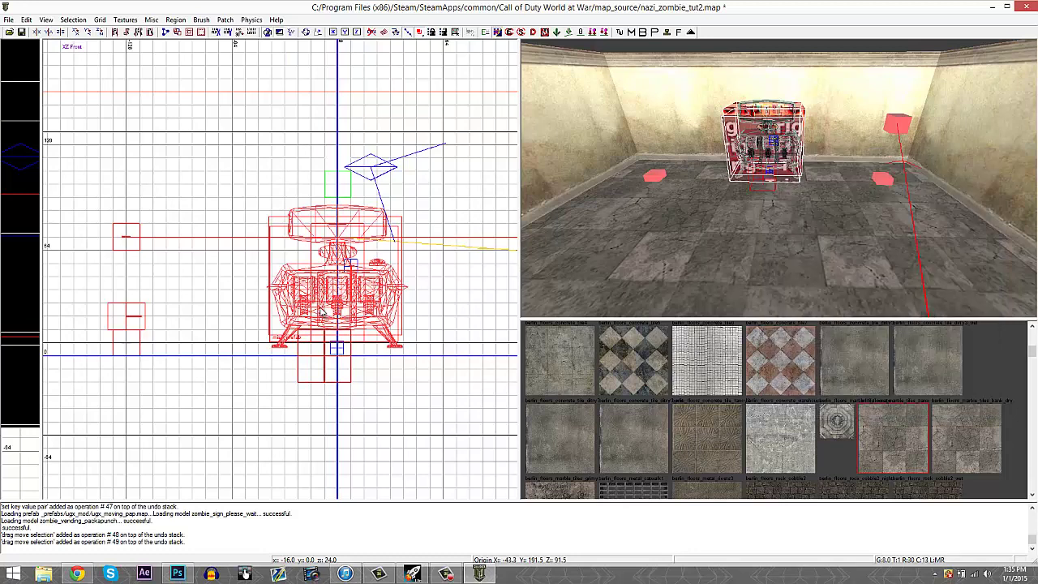
scroll(733, 214, up, 2)
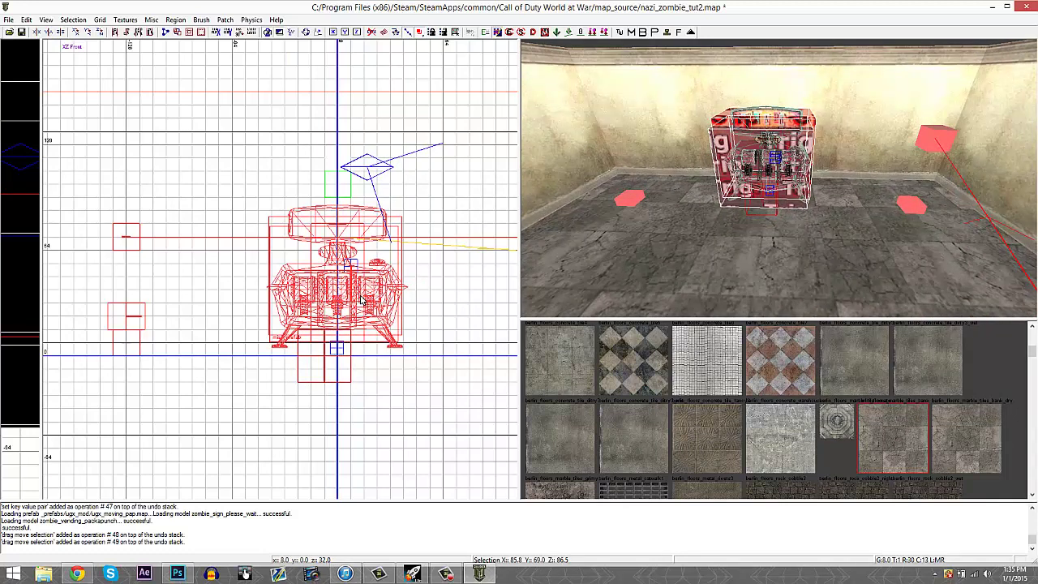
scroll(362, 300, up, 3)
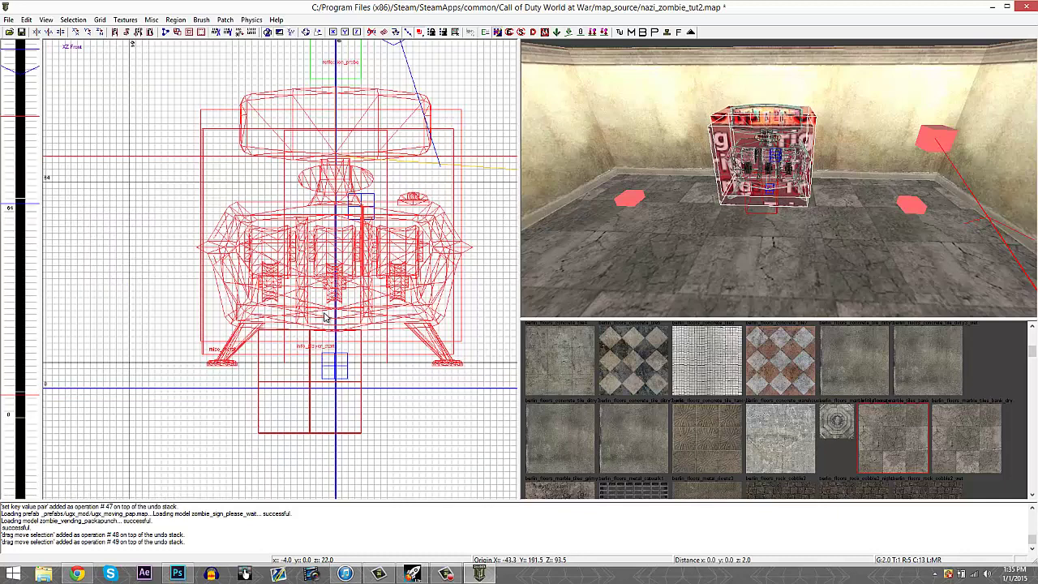
drag(324, 317, 324, 316)
key(Escape)
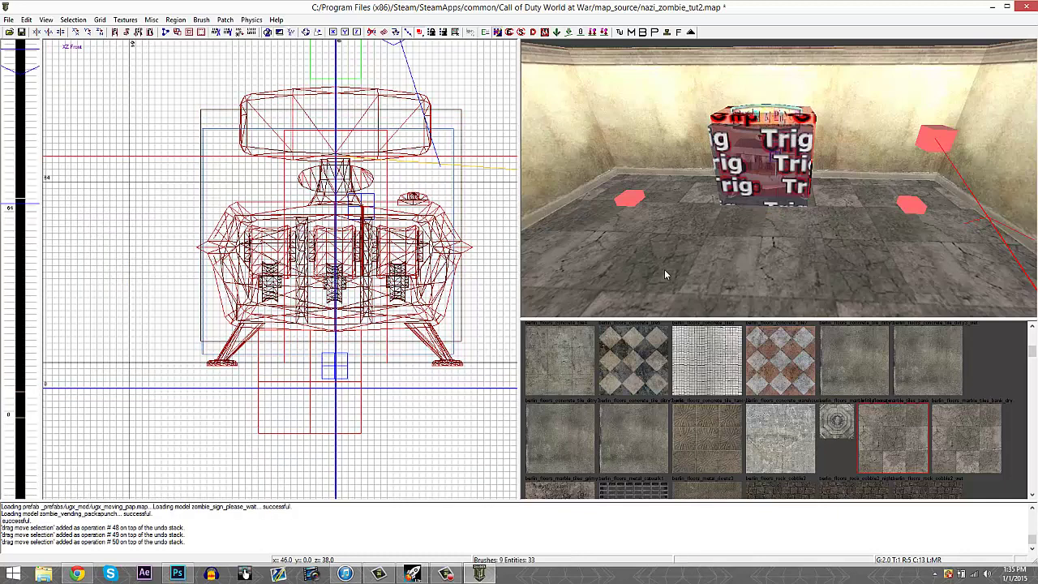
Draw a brush about 96 by 56 units around the Pack-a-Punch footprint with the berlin_floors_concrete_tile5 texture
click(631, 367)
key(ctrl+Tab)
scroll(349, 233, down, 5)
key(ctrl+Tab)
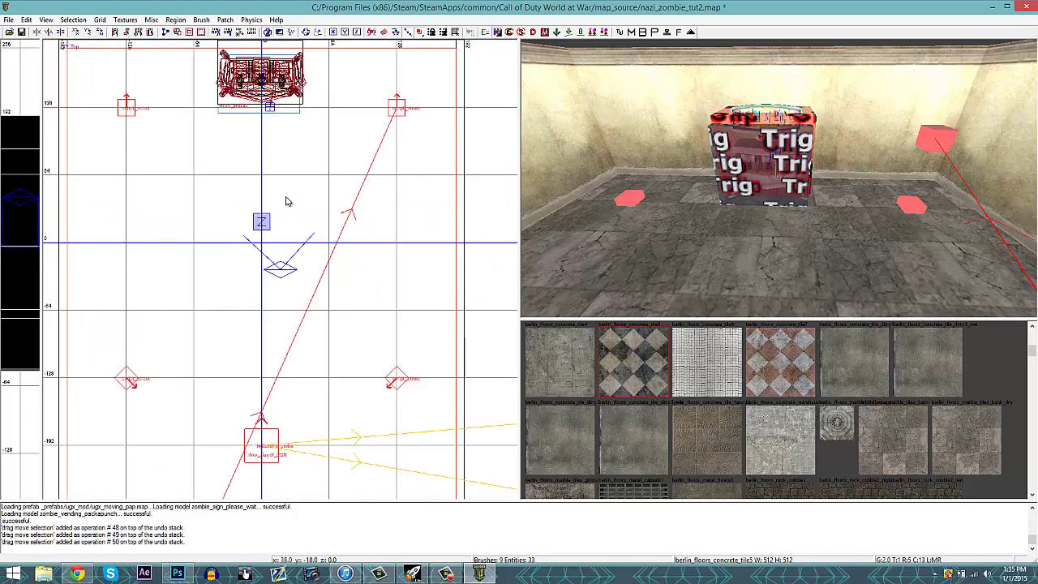
right_drag(287, 199, 308, 283)
scroll(254, 149, up, 4)
key(bracketright)
key(bracketright)
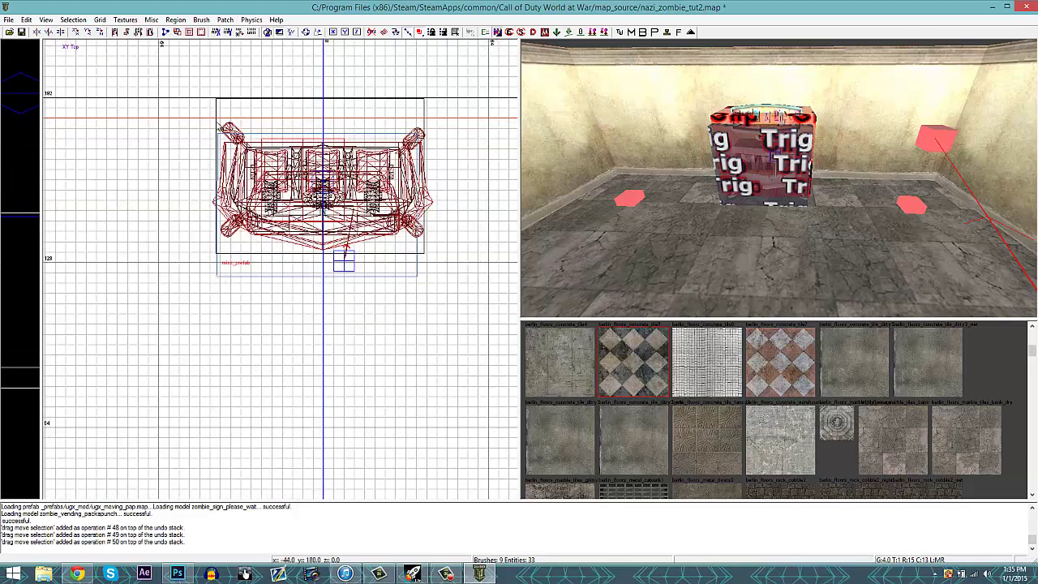
mouse_move(203, 121)
mouse_down()
mouse_move(243, 220)
mouse_move(448, 260)
mouse_up()
key(Escape)
Reshape the new brush into a 16-unit-high platform resting on the floor beneath the Pack-a-Punch
right_drag(731, 199, 733, 201)
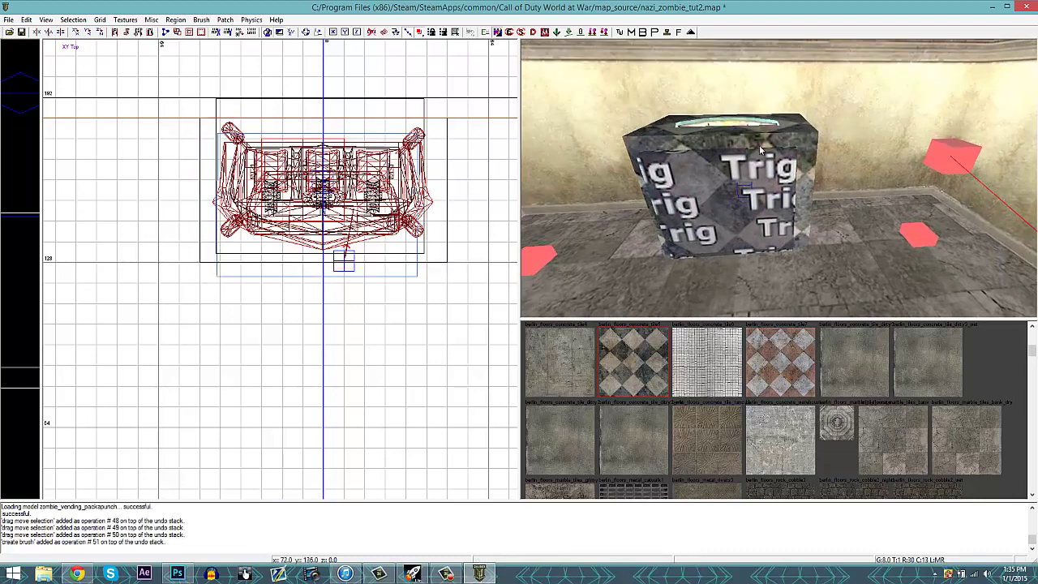
shift+click(769, 148)
key(ctrl+Tab)
drag(259, 114, 281, 280)
click(278, 293)
click(269, 339)
drag(270, 341, 278, 308)
key(Escape)
Raise the Pack-a-Punch prefab so its feet stand on top of the platform and deselect it
shift+click(378, 274)
drag(300, 267, 316, 219)
key(Escape)
Stamp the Pack-a-Punch prefab into the map as separate editable entities and deselect them
right_drag(752, 188, 742, 190)
shift+click(736, 193)
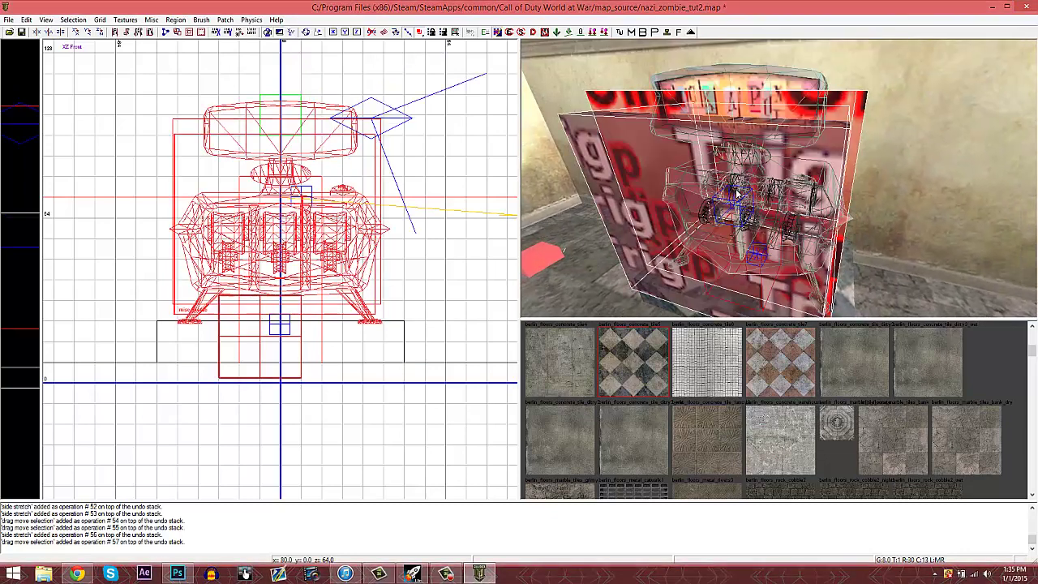
click(666, 34)
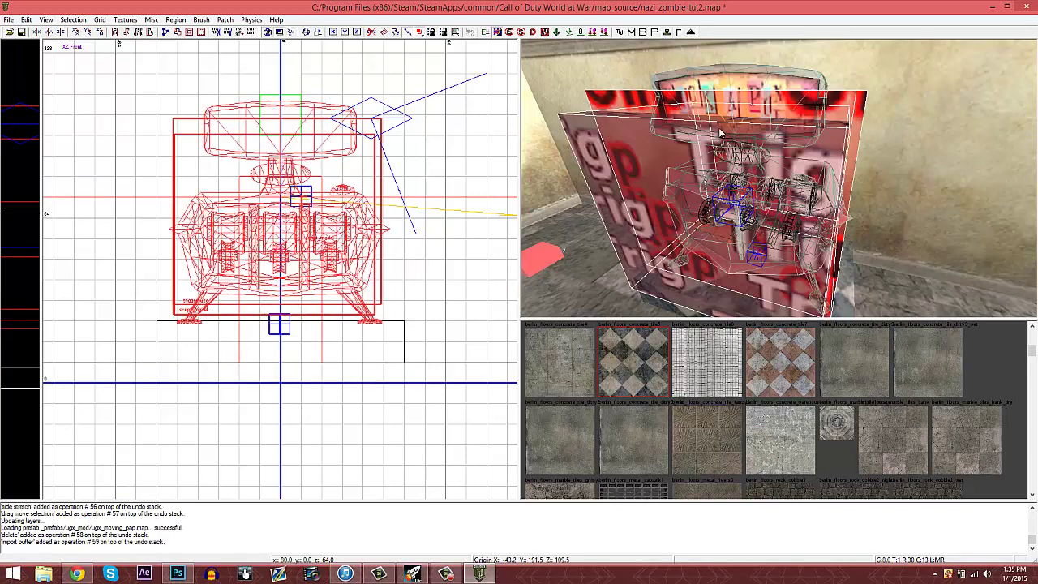
scroll(719, 129, down, 3)
key(Escape)
Set script_string to 0 on the Pack-a-Punch's trigger_use entity and deselect it
scroll(721, 125, up, 5)
scroll(721, 125, down, 4)
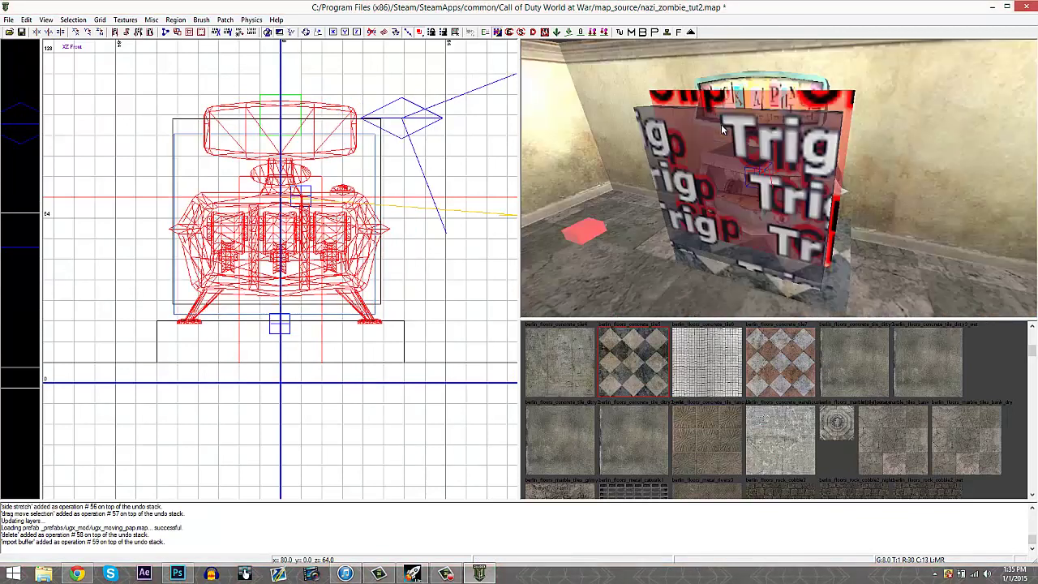
scroll(721, 125, down, 1)
shift+click(727, 150)
key(n)
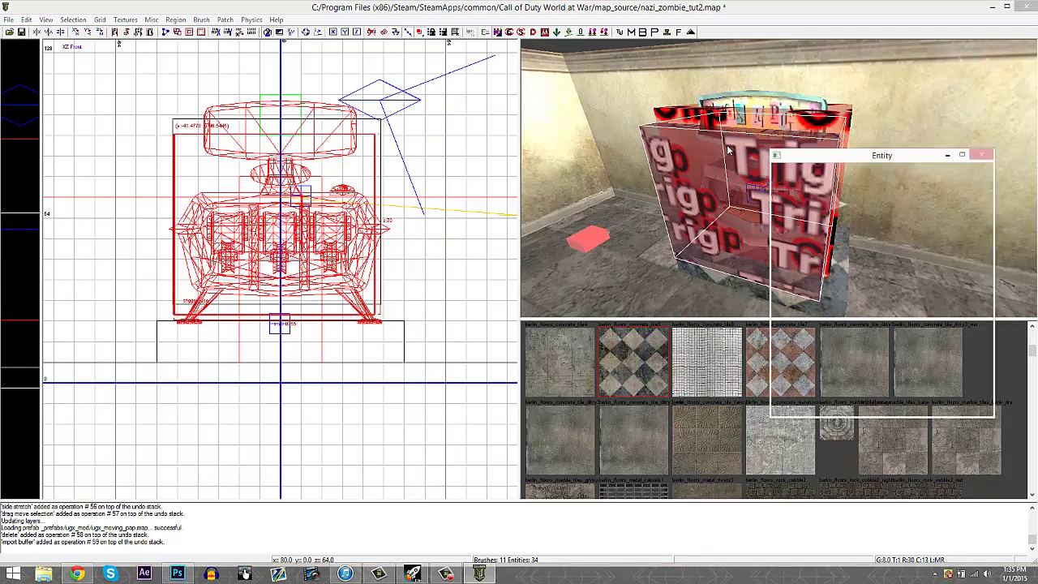
right_drag(691, 177, 697, 177)
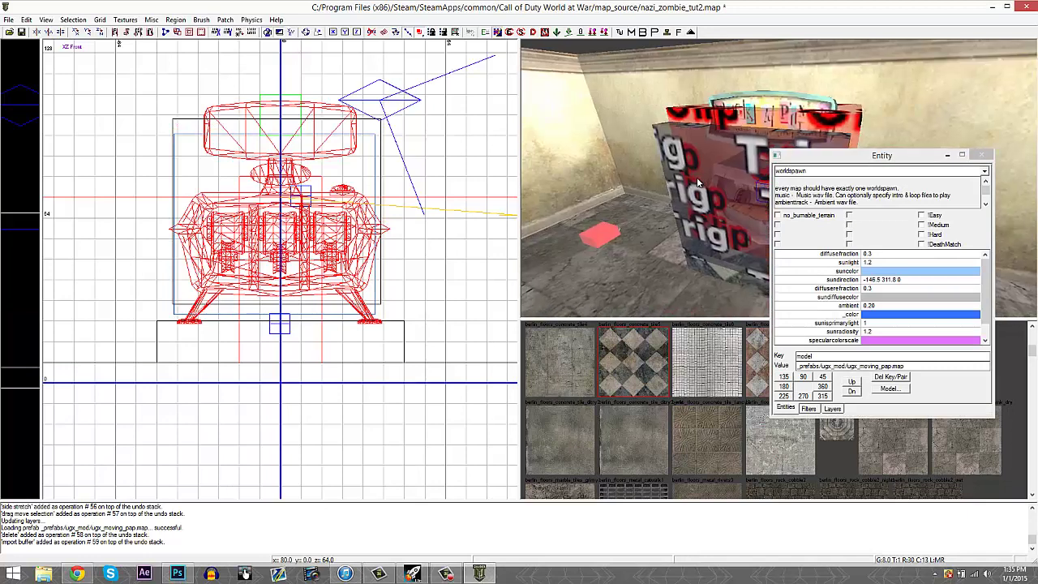
key(n)
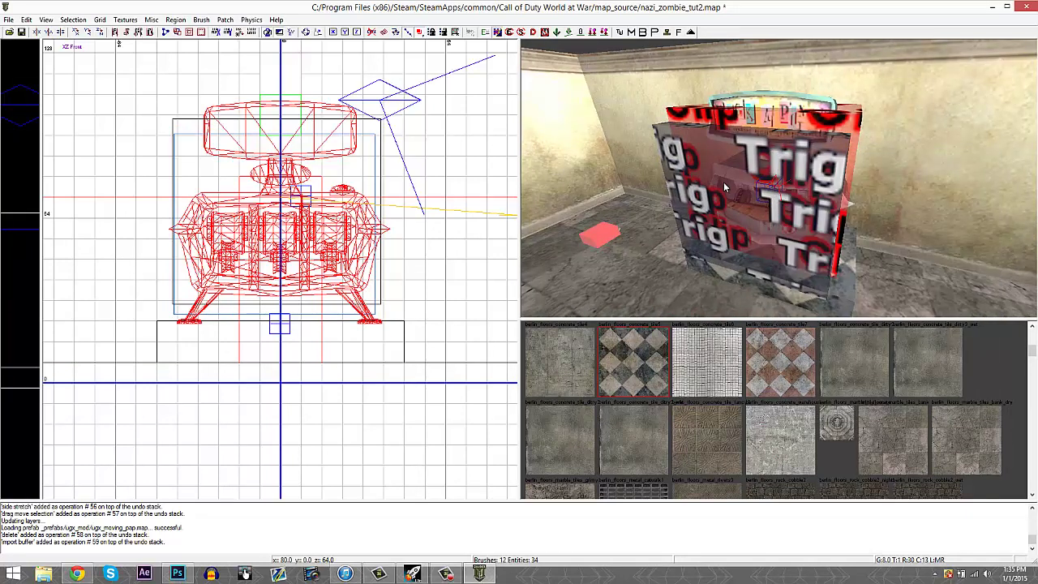
shift+click(726, 187)
key(n)
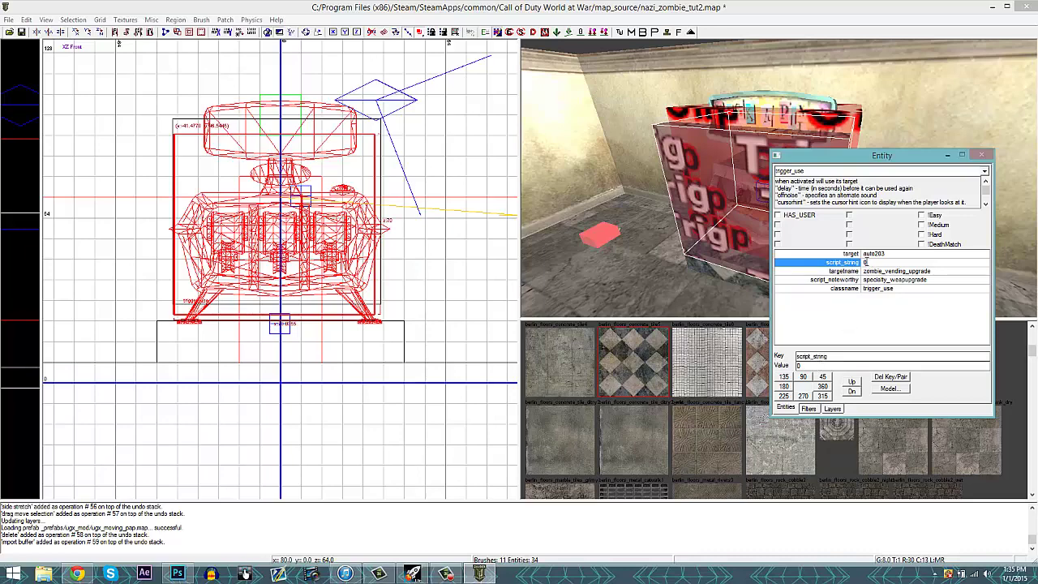
right_drag(695, 214, 696, 210)
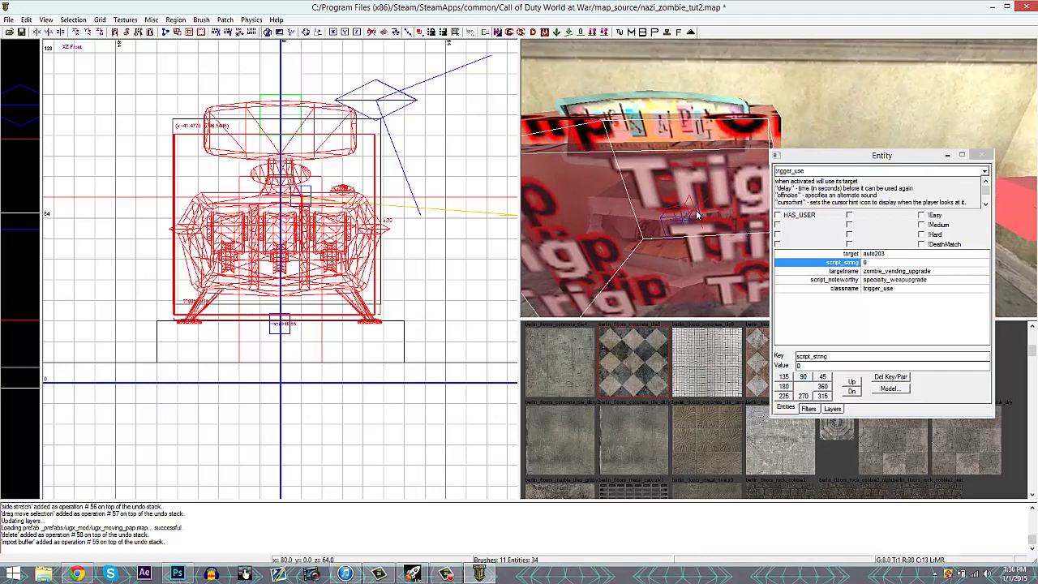
click(867, 262)
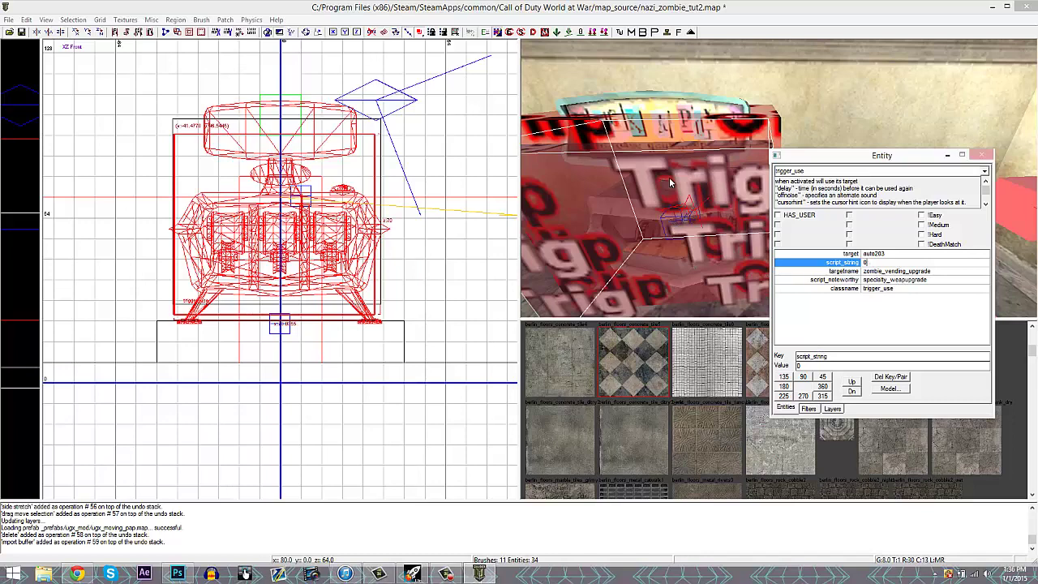
click(787, 304)
key(Escape)
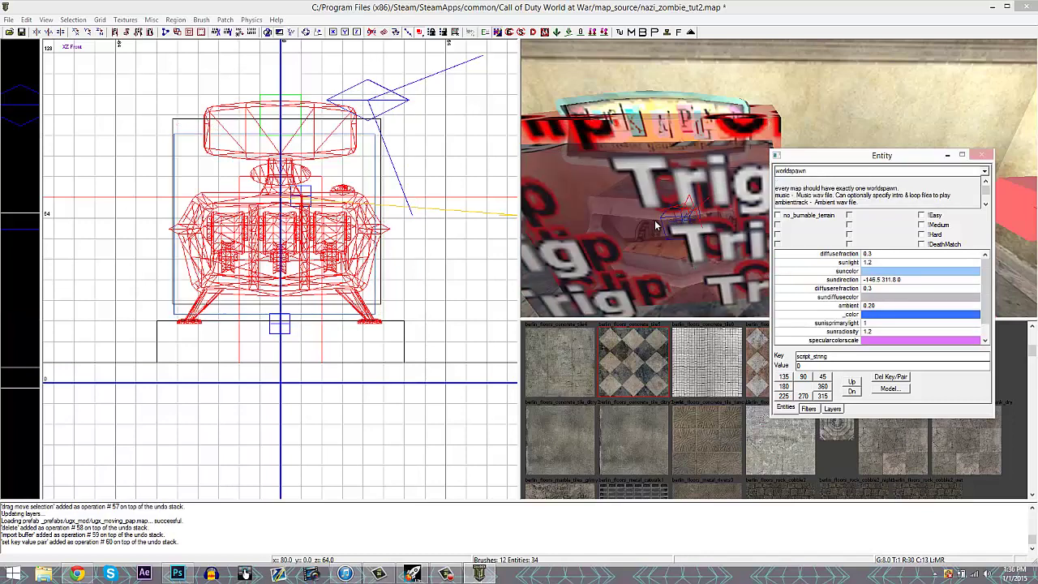
Duplicate the platform brush under the Pack-a-Punch and move the copy to the middle of the room's opposite end wall
scroll(655, 225, down, 4)
shift+click(697, 233)
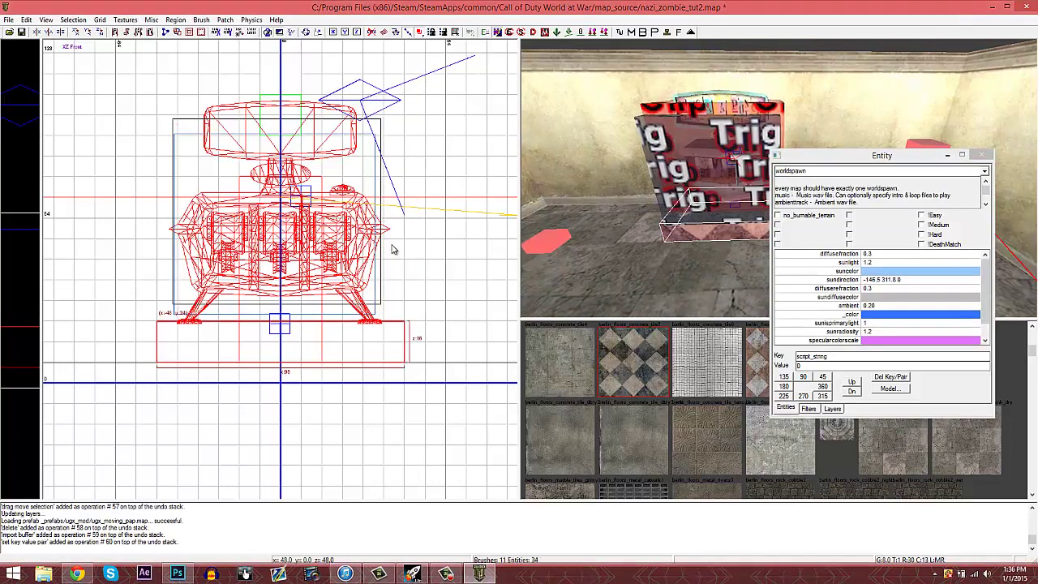
scroll(392, 249, down, 2)
scroll(391, 249, down, 3)
key(ctrl+Tab)
key(ctrl+Tab)
scroll(342, 266, down, 2)
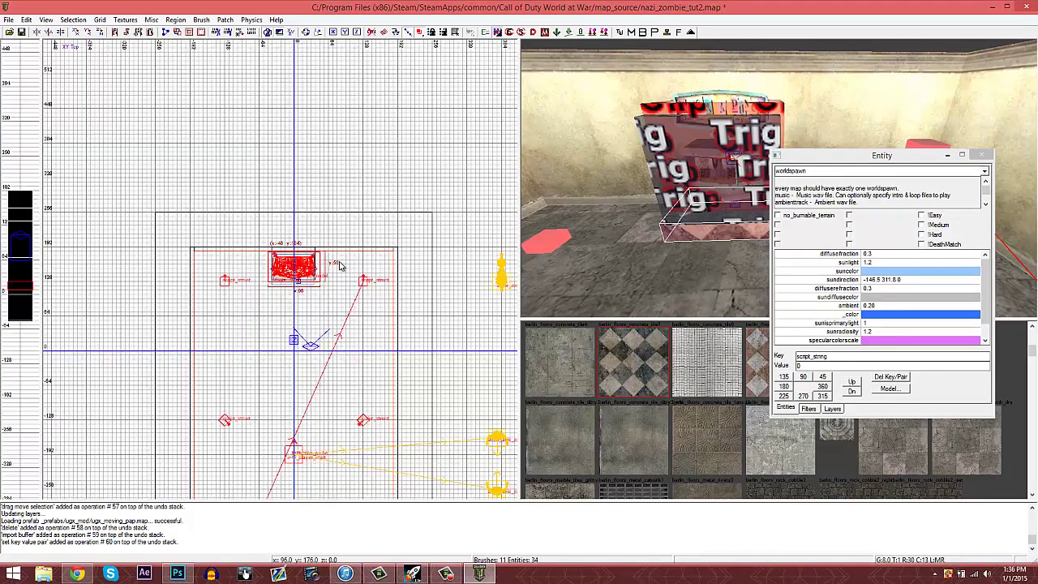
key(space)
mouse_move(312, 266)
mouse_down()
mouse_move(312, 486)
mouse_move(319, 420)
mouse_up()
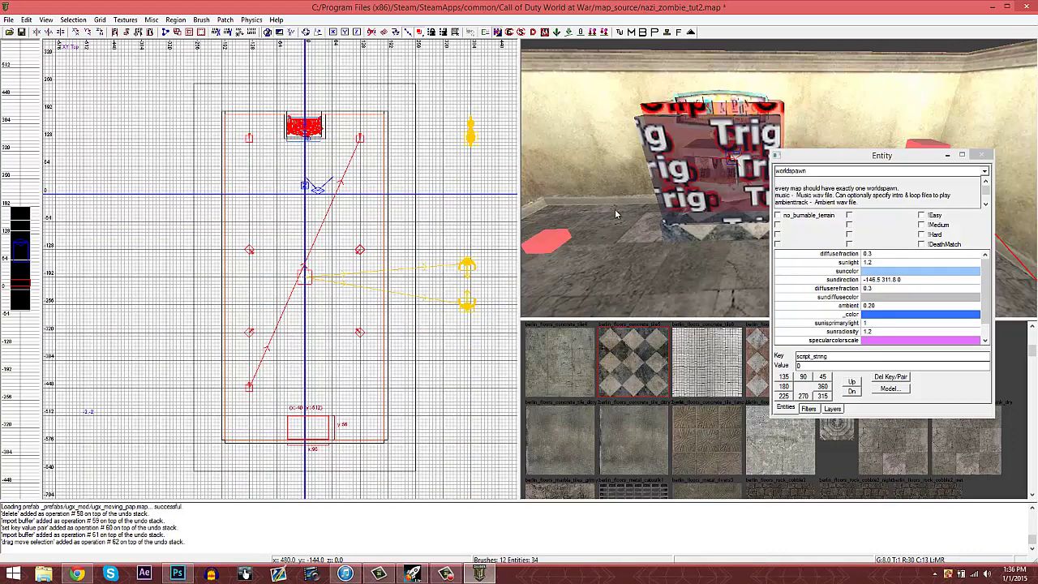
Nudge the copied platform brush into place against the room's far end wall and deselect it
right_drag(640, 219, 641, 219)
right_drag(574, 172, 573, 172)
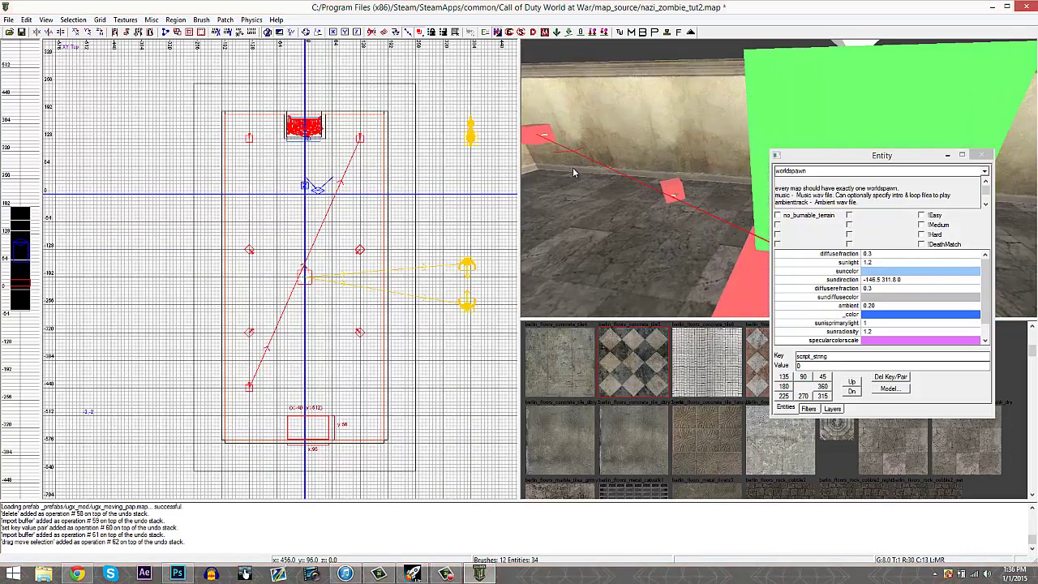
scroll(318, 431, up, 2)
click(316, 431)
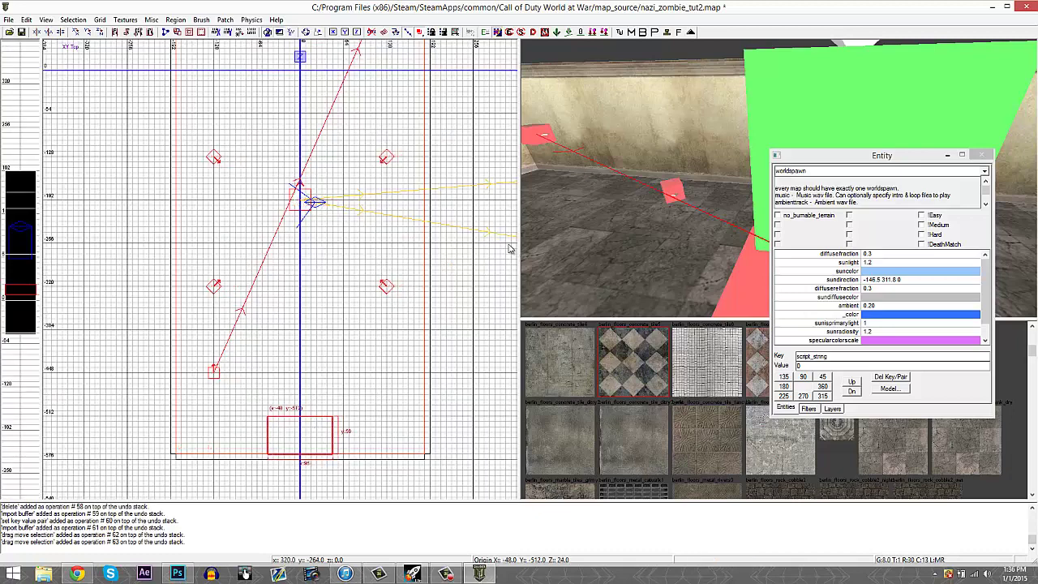
right_drag(315, 432, 248, 424)
key(Escape)
middle_click(235, 270)
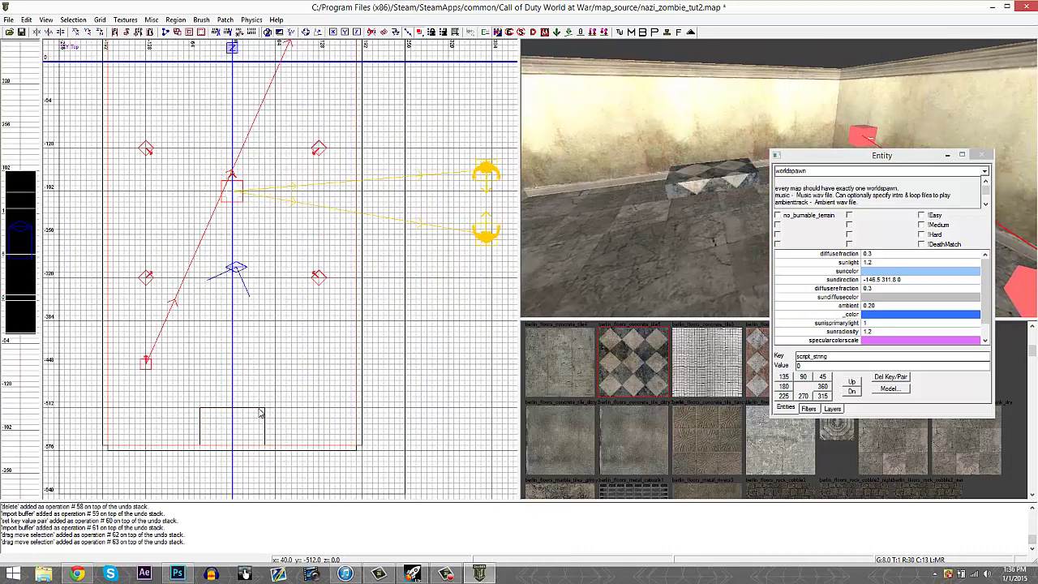
Insert a misc_prefab at the new platform and load ugx_moving_pap.map from the ugx_mod folder
right_click(260, 414)
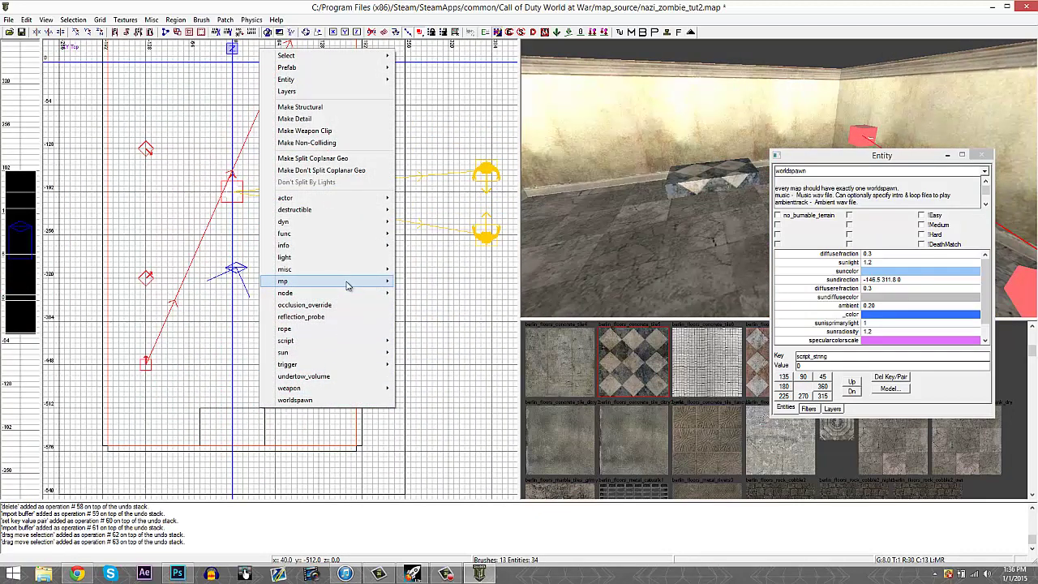
click(430, 280)
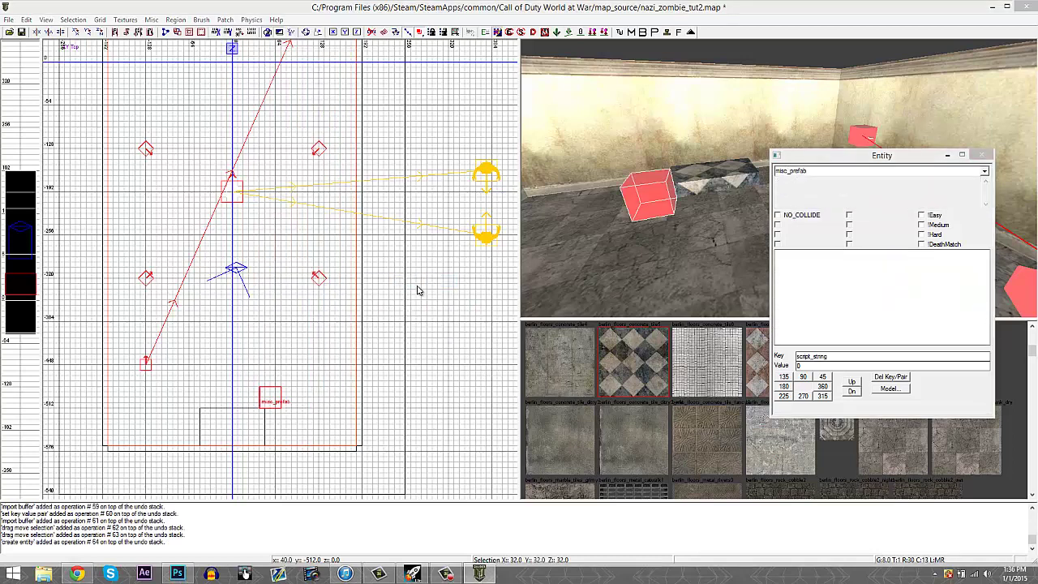
click(316, 291)
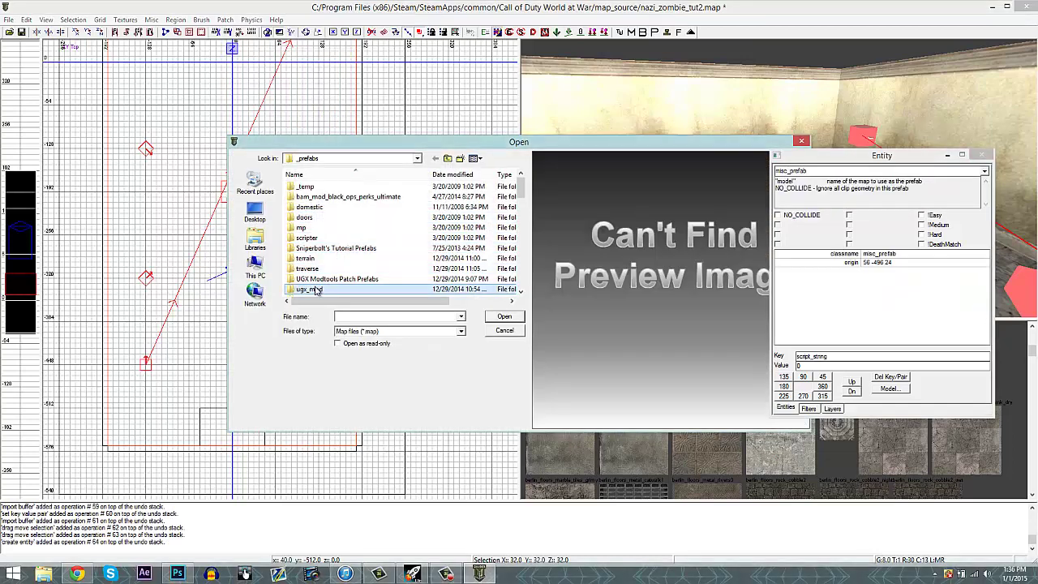
double_click(316, 290)
double_click(324, 196)
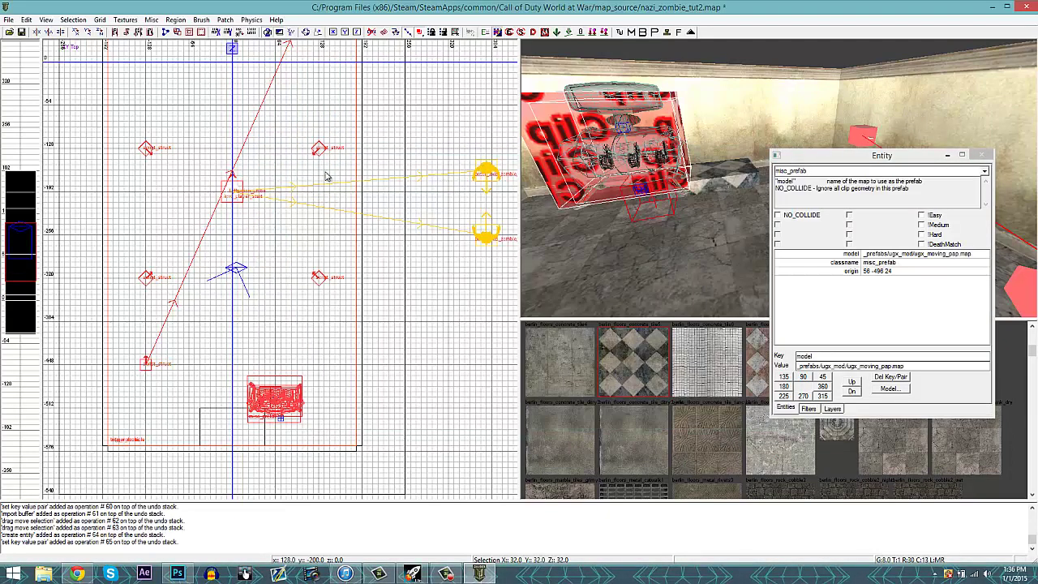
Rotate the new Pack-a-Punch prefab 180 degrees about Z and move it onto the platform
click(100, 31)
click(100, 31)
drag(336, 372, 294, 385)
Center the Pack-a-Punch prefab on its platform at origin 8 -544 18 with its feet on the top surface, and deselect it
key(ctrl+Tab)
scroll(279, 300, up, 5)
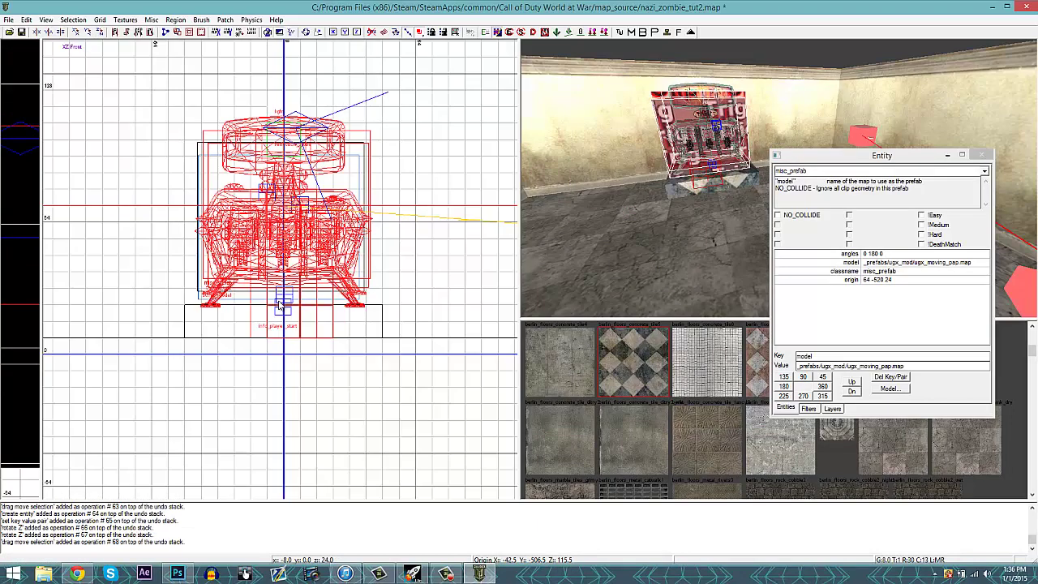
key(Escape)
shift+click(673, 137)
drag(270, 266, 213, 278)
scroll(266, 284, up, 3)
scroll(266, 284, up, 2)
scroll(398, 270, down, 1)
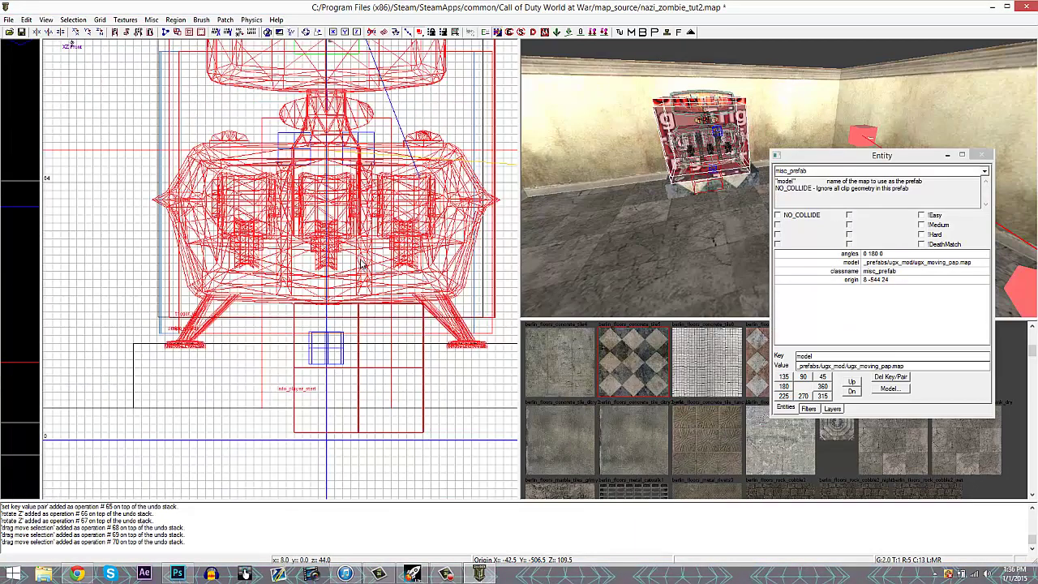
key(Escape)
Stamp the second Pack-a-Punch prefab into the map as separate editable entities
scroll(613, 194, up, 3)
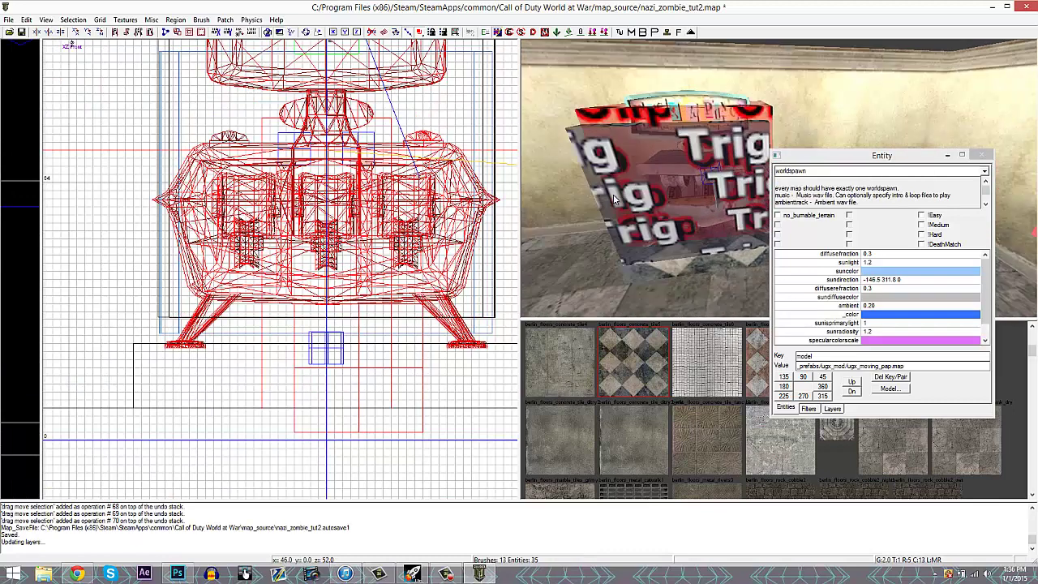
shift+click(654, 185)
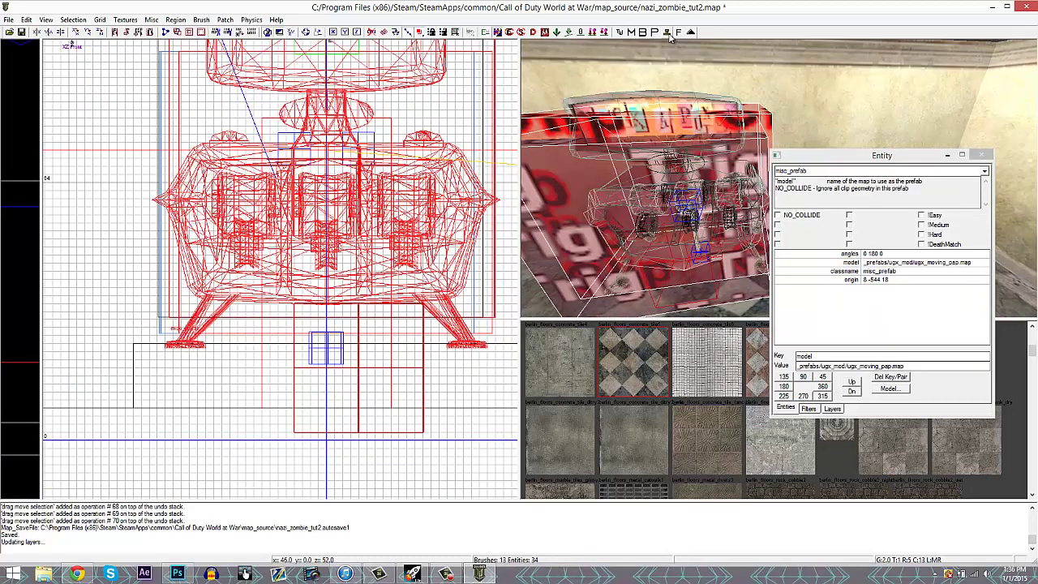
click(667, 32)
Set script_string to 1 on the second Pack-a-Punch's trigger_use entity
shift+click(684, 203)
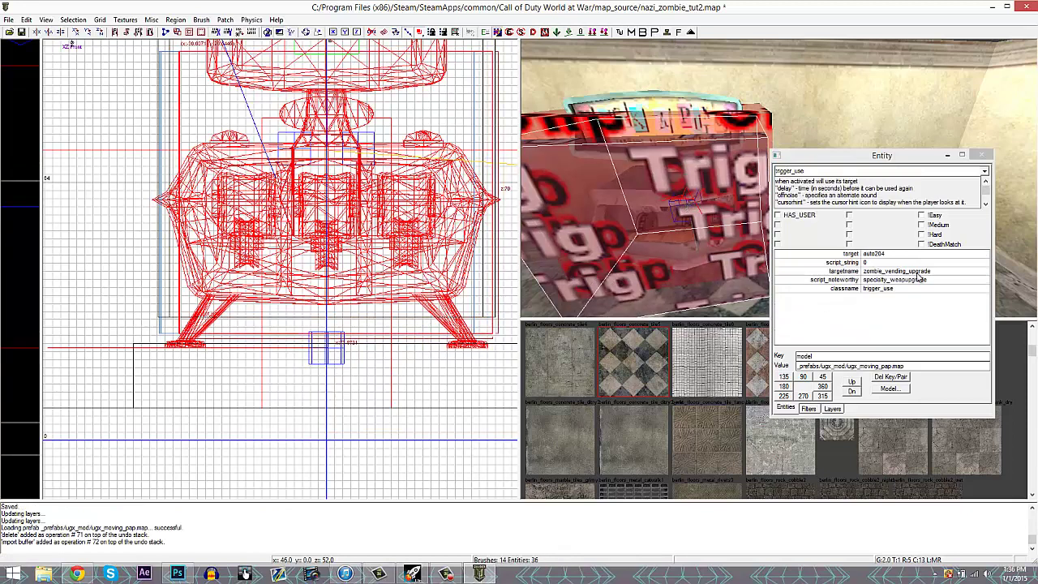
click(835, 262)
drag(806, 367, 776, 369)
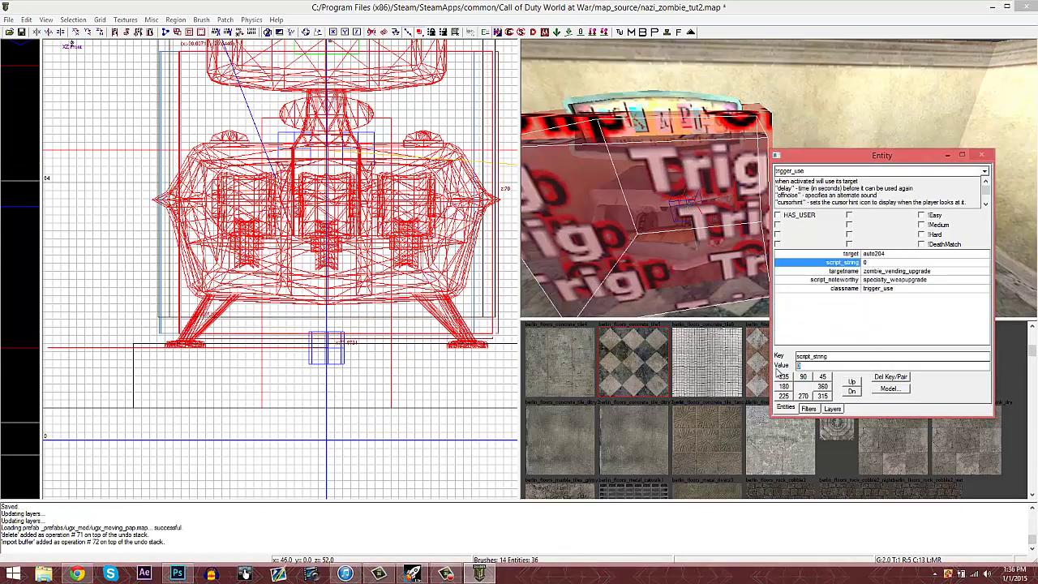
text(1)
key(Return)
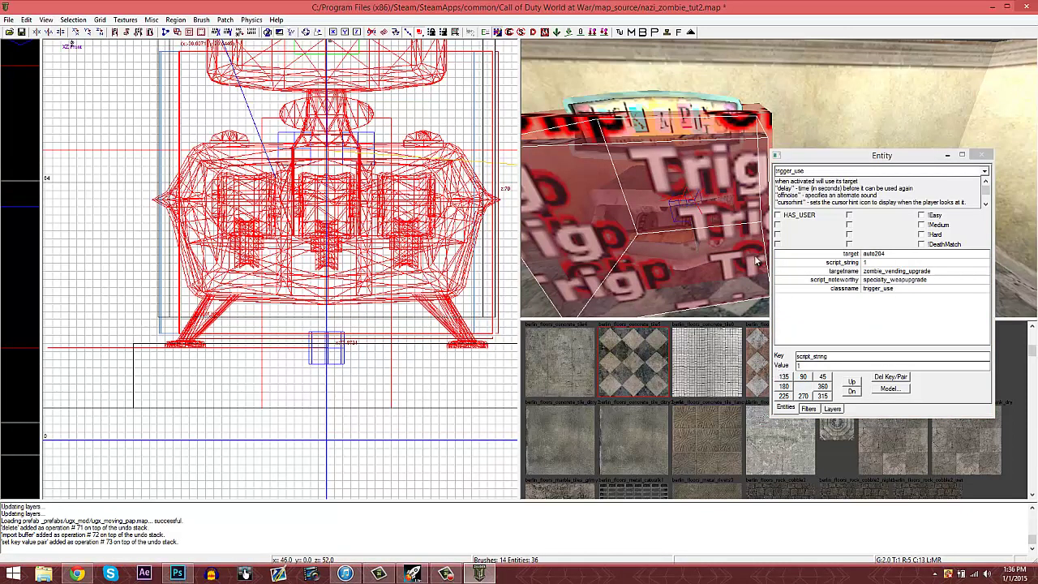
key(n)
Lower the flag model inside the second Pack-a-Punch slightly and shift it sideways to the machine's outer side
right_drag(754, 260, 710, 219)
key(Up)
key(Up)
key(Up)
key(Up)
key(Up)
key(Up)
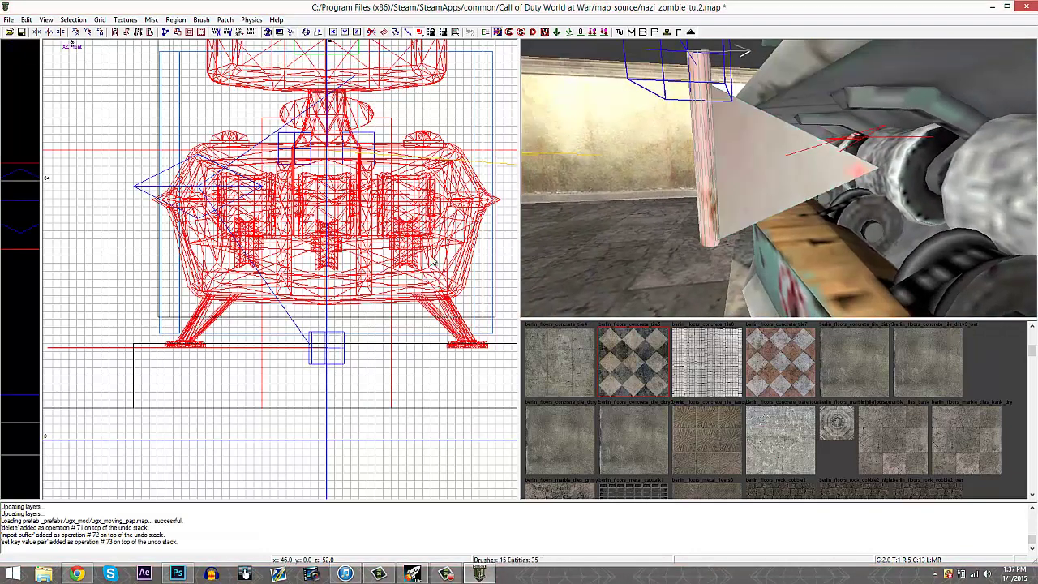
key(ctrl+Tab)
drag(319, 284, 222, 280)
right_drag(570, 175, 570, 174)
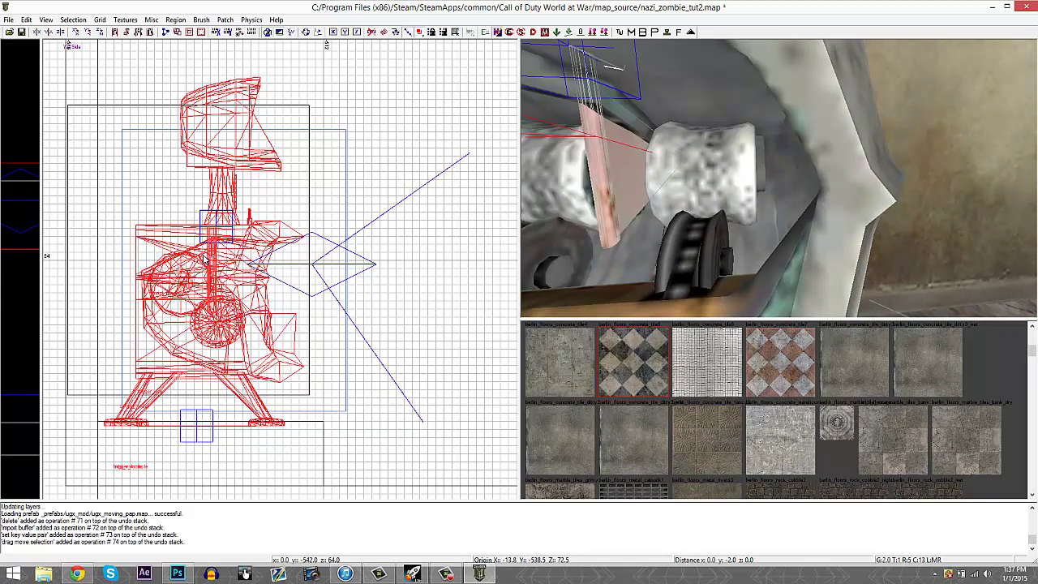
drag(200, 257, 197, 274)
key(ctrl+Tab)
drag(328, 234, 231, 242)
key(Up)
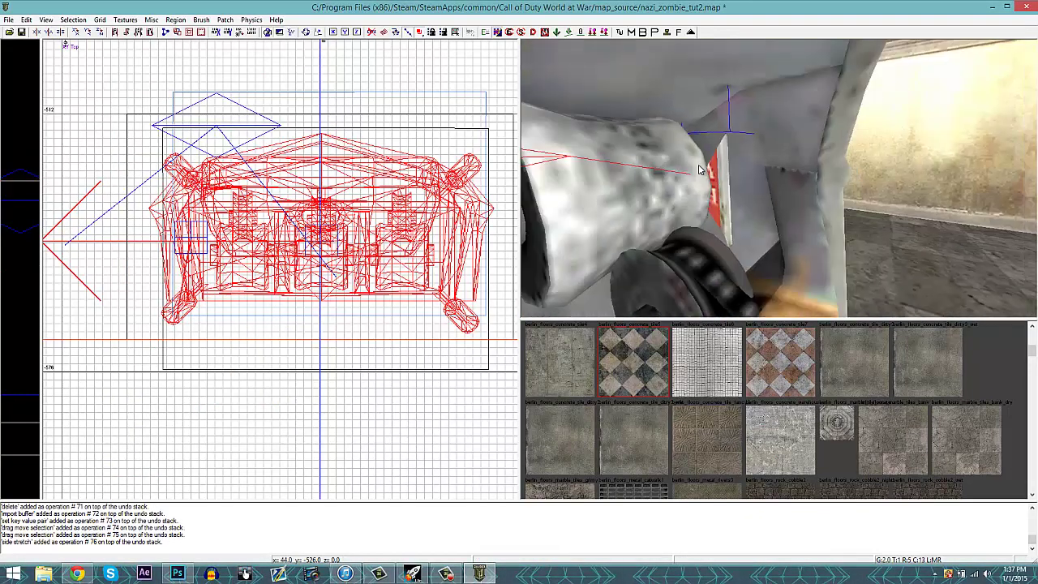
key(Down)
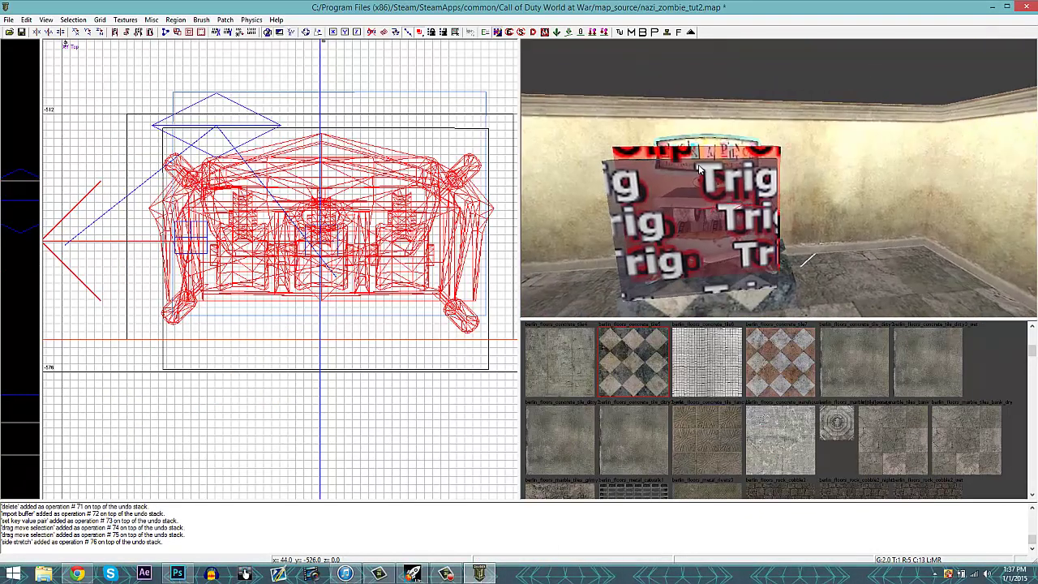
Select the flag model inside the first Pack-a-Punch and adjust its position within the machine
key(Up)
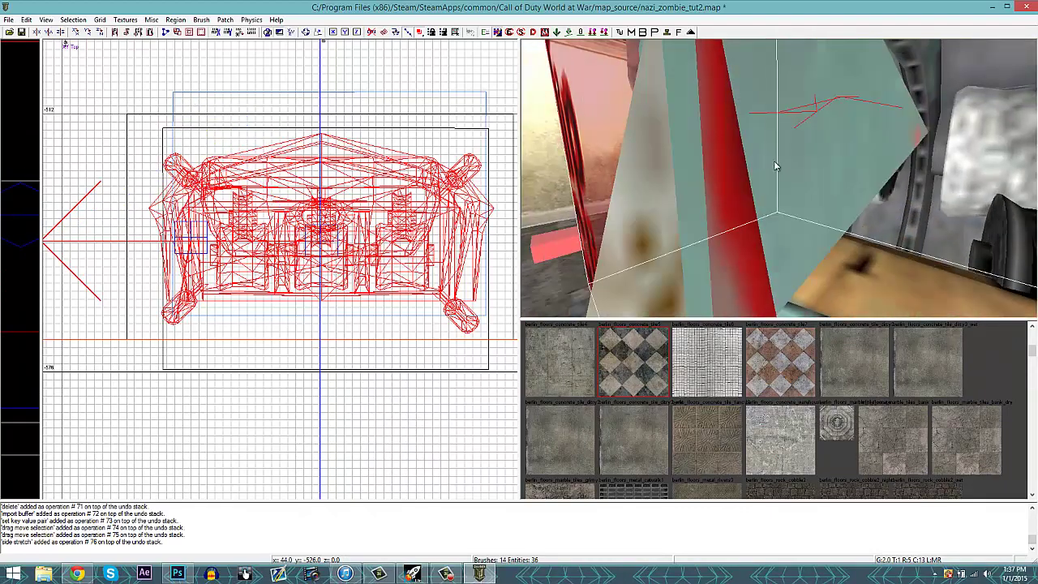
key(Down)
key(Right)
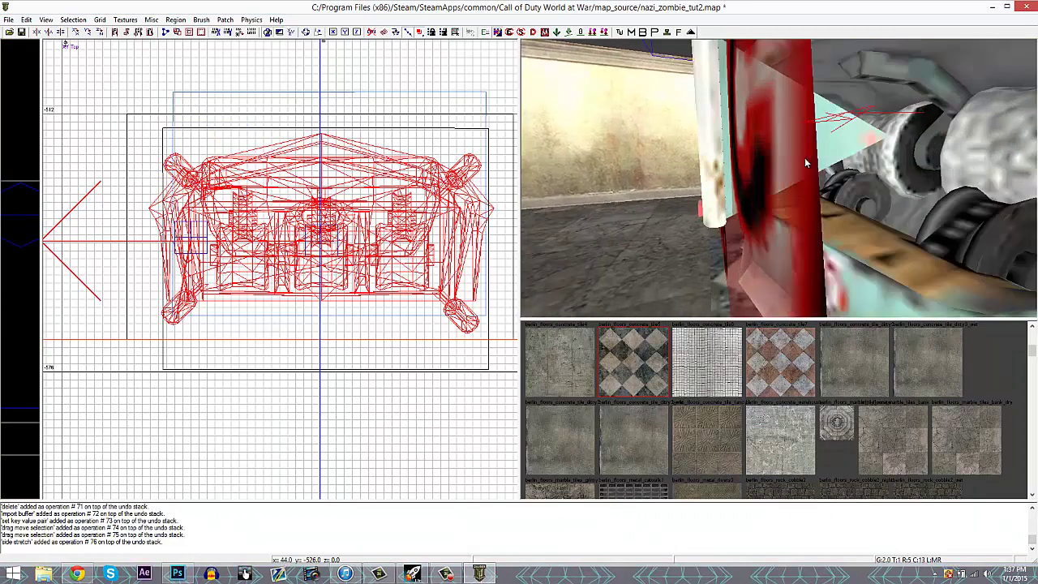
scroll(349, 314, down, 1)
scroll(348, 310, down, 3)
key(ctrl+Tab)
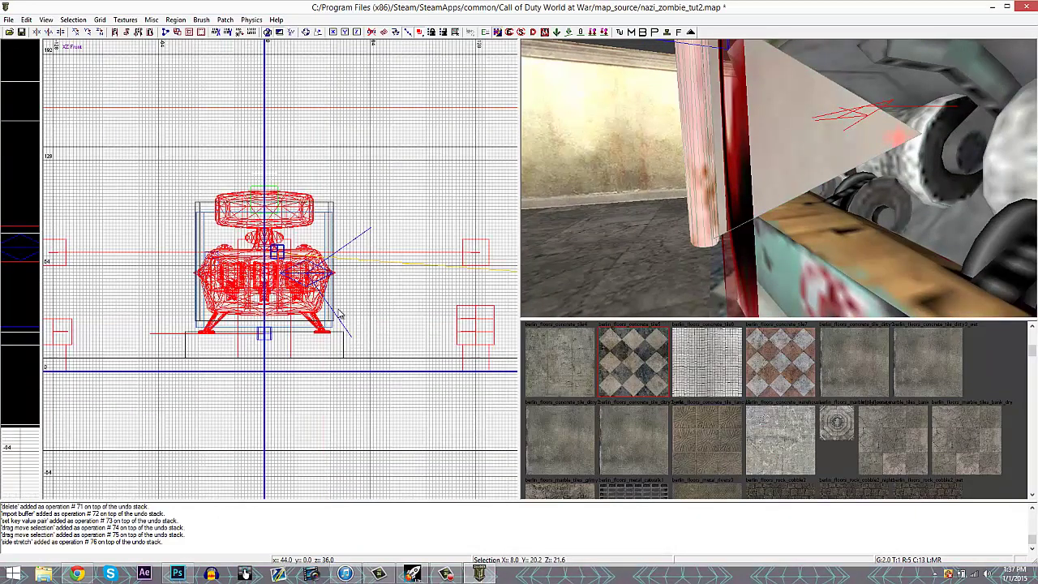
scroll(336, 290, down, 3)
key(ctrl+Tab)
right_drag(334, 278, 931, 269)
scroll(312, 278, up, 9)
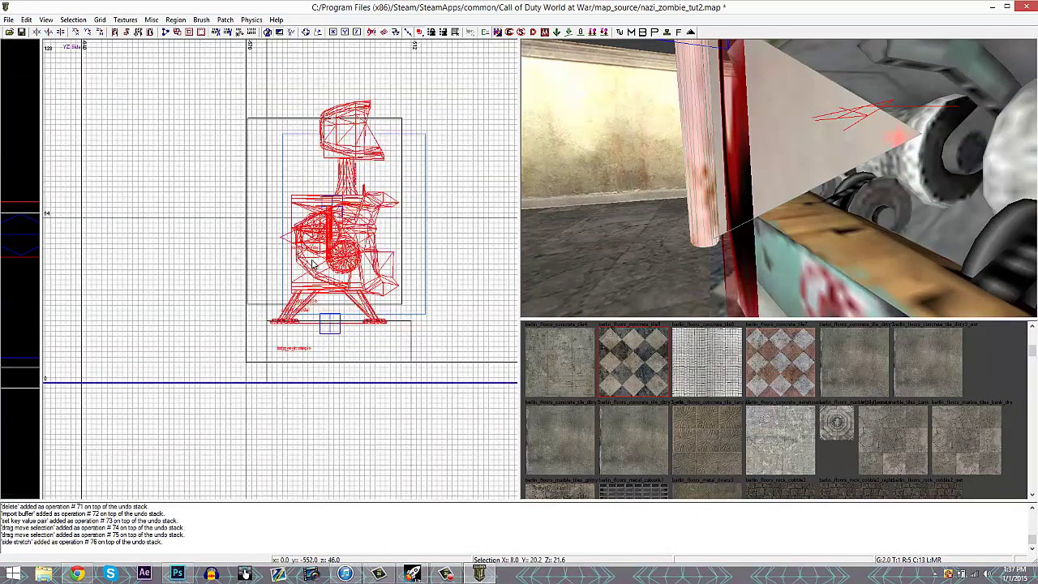
drag(314, 249, 289, 265)
scroll(308, 270, down, 5)
mouse_move(367, 294)
right_down()
mouse_move(368, 302)
mouse_move(575, 278)
mouse_move(365, 285)
right_up()
scroll(491, 277, down, 3)
scroll(365, 285, up, 5)
ctrl+middle_drag(251, 269, 462, 274)
Shift the first Pack-a-Punch's flag model sideways to the machine's outer side and deselect it
key(ctrl+Tab)
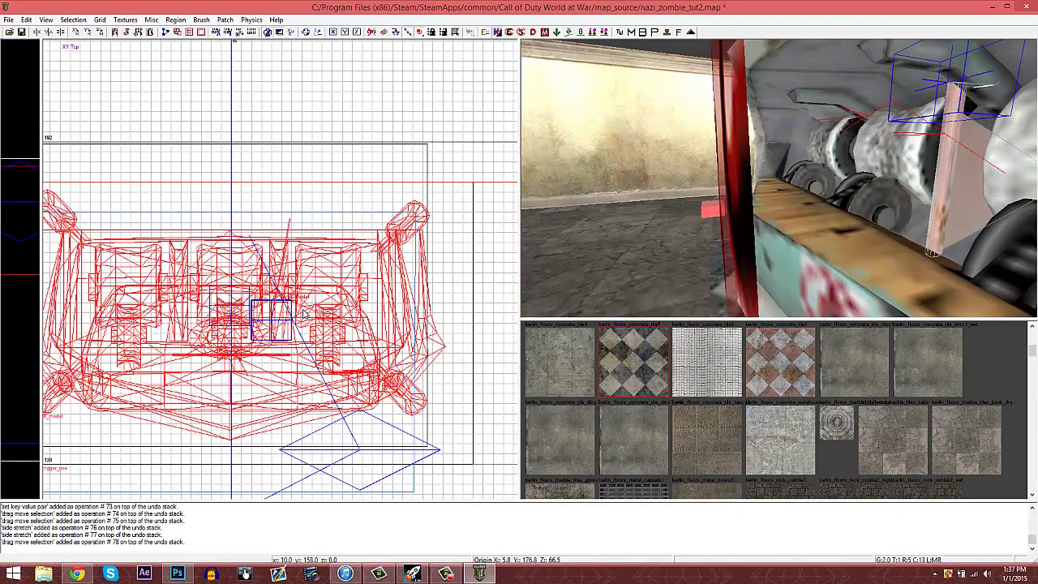
drag(275, 320, 394, 321)
key(Left)
key(Left)
key(Left)
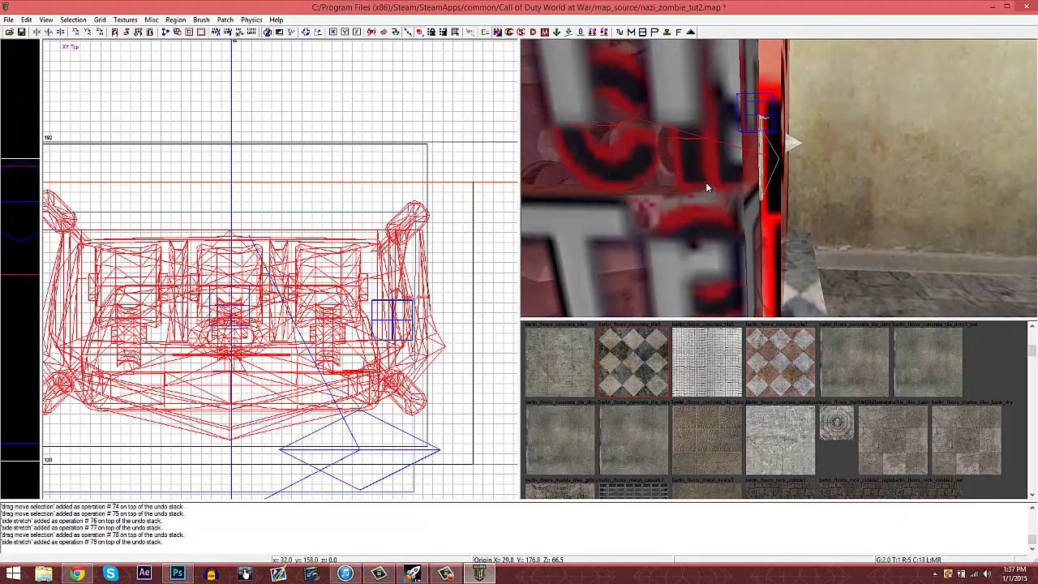
right_drag(706, 184, 706, 185)
key(Escape)
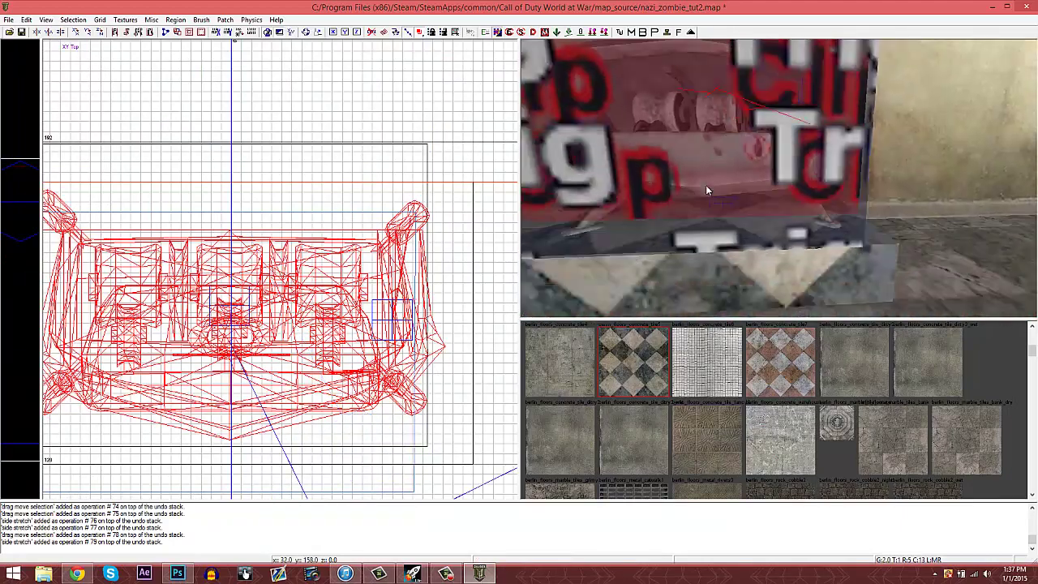
Examine the whole room and its placed entities in the 3D view
key(Down)
key(Down)
key(Down)
key(Down)
key(Down)
key(Down)
key(Down)
key(Down)
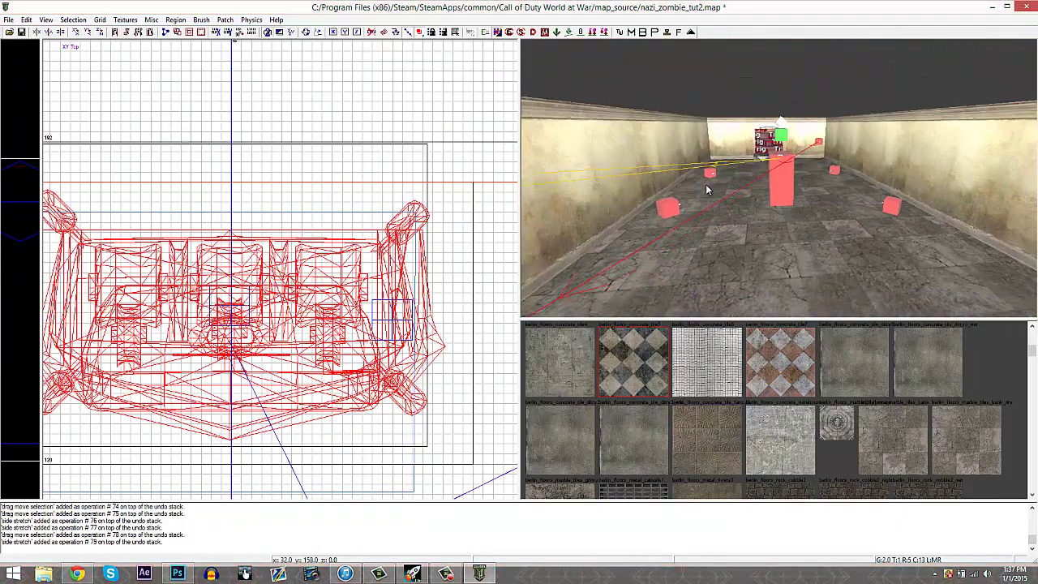
key(Up)
key(Up)
key(Up)
key(Up)
key(Up)
key(Up)
key(Right)
key(Right)
key(Right)
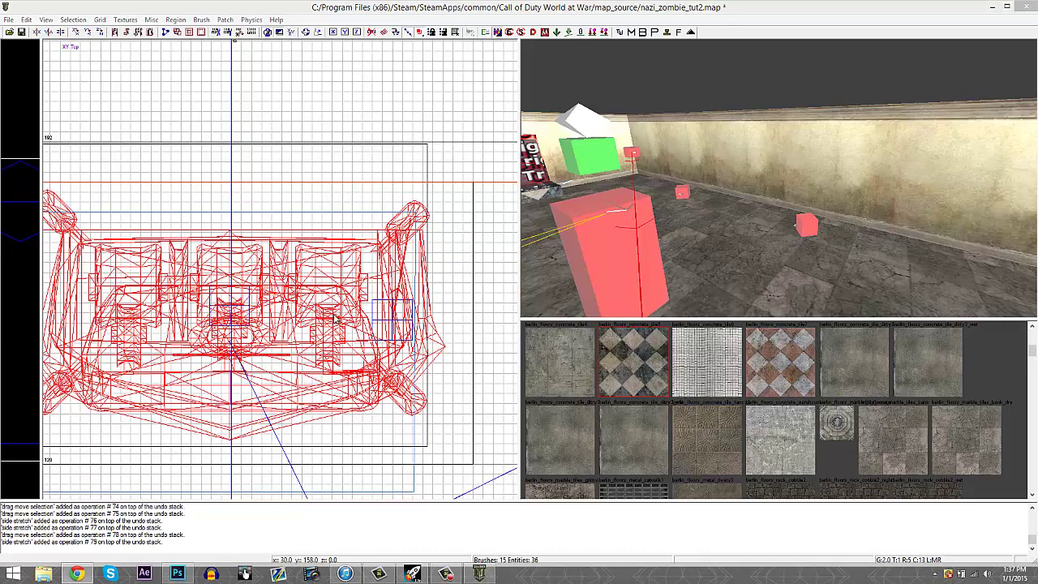
Insert a misc_prefab inside the room and load ugx_sentry_turret_load.map from the ugx_mod folder
scroll(338, 319, down, 11)
right_drag(334, 345, 355, 181)
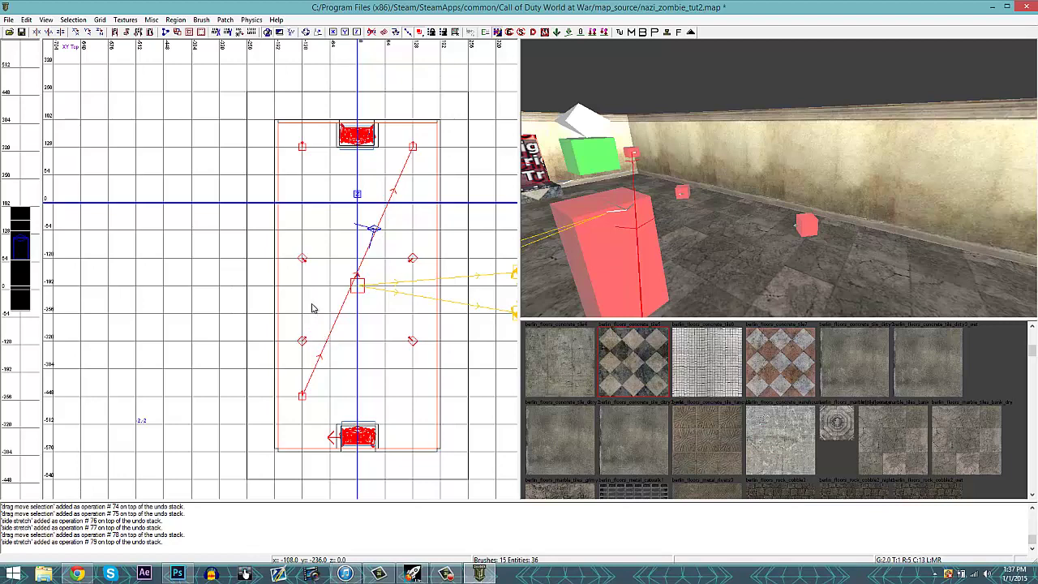
right_click(313, 302)
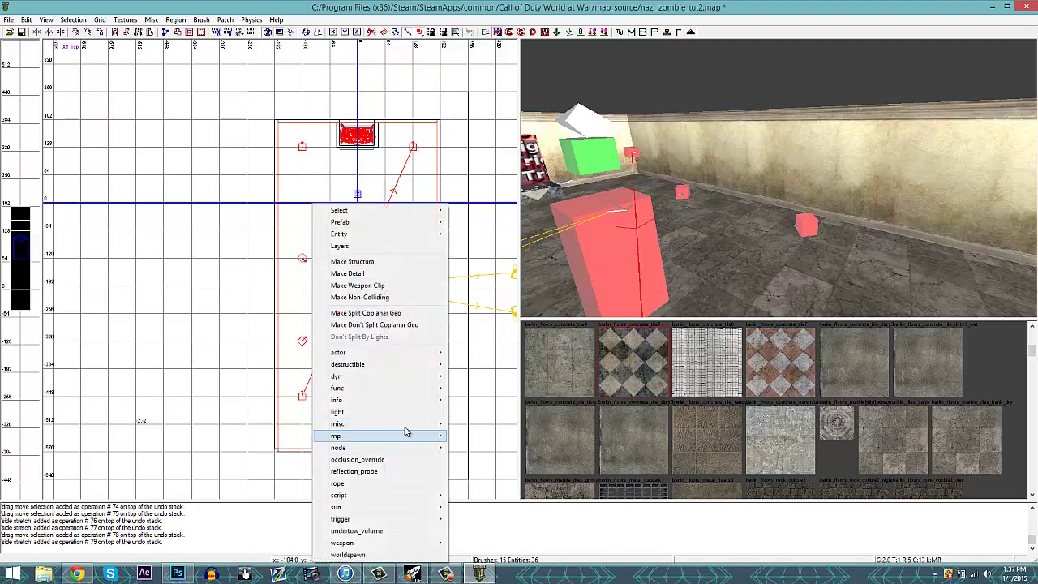
mouse_move(406, 430)
click(472, 438)
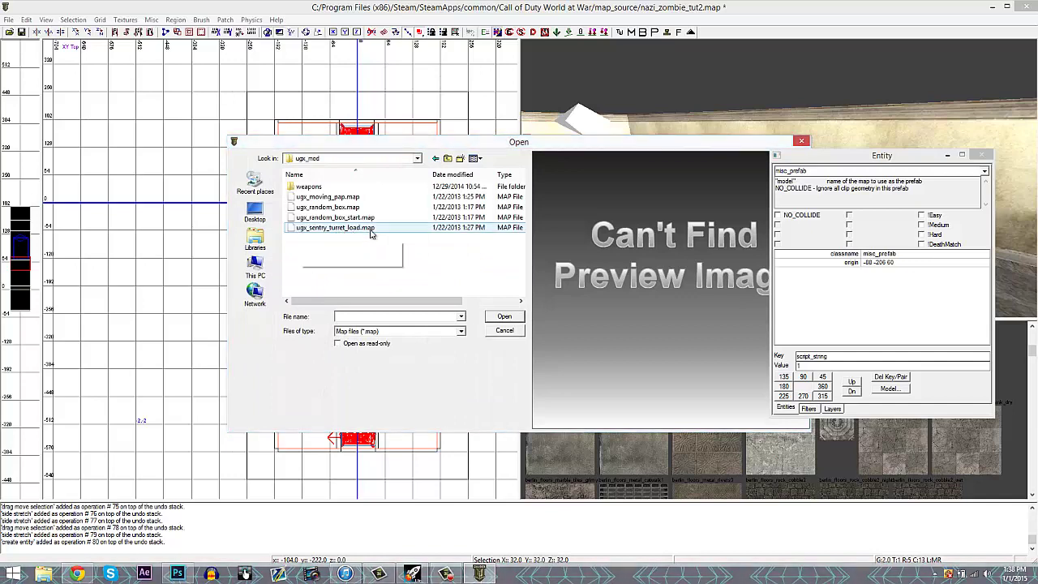
double_click(370, 230)
Move the sentry turret prefab to the room's center line at 0 -256 60 near the player start and stamp it
scroll(319, 293, up, 5)
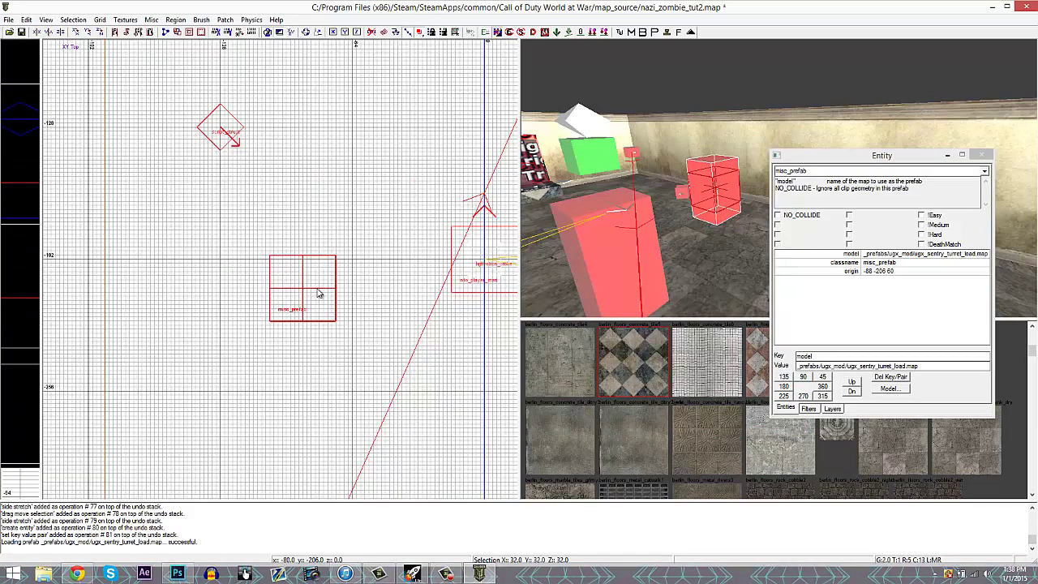
scroll(318, 293, down, 2)
mouse_move(323, 304)
mouse_down()
mouse_move(362, 357)
mouse_move(426, 366)
mouse_move(433, 310)
mouse_move(433, 356)
mouse_up()
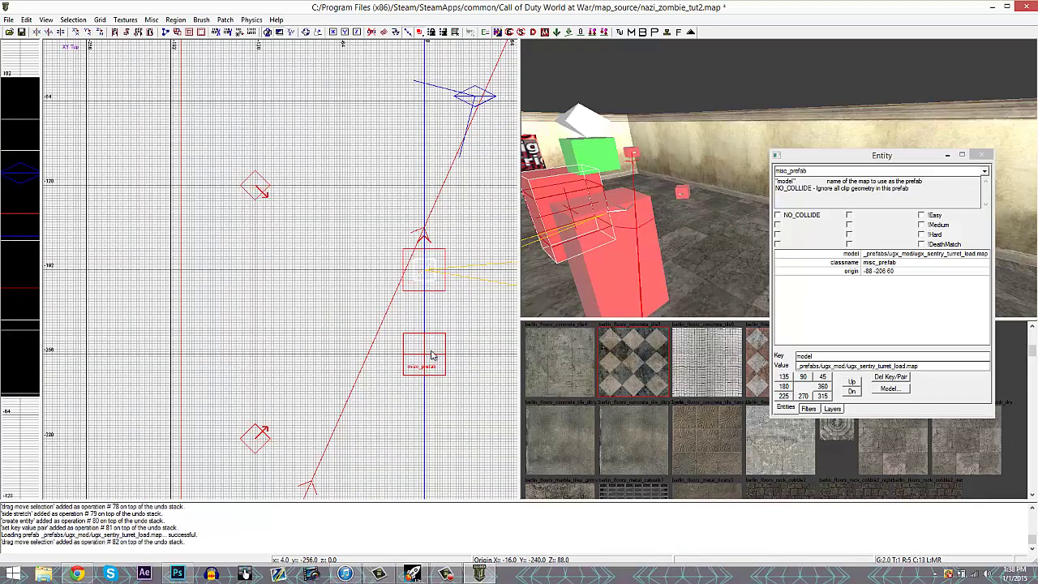
right_drag(672, 191, 672, 188)
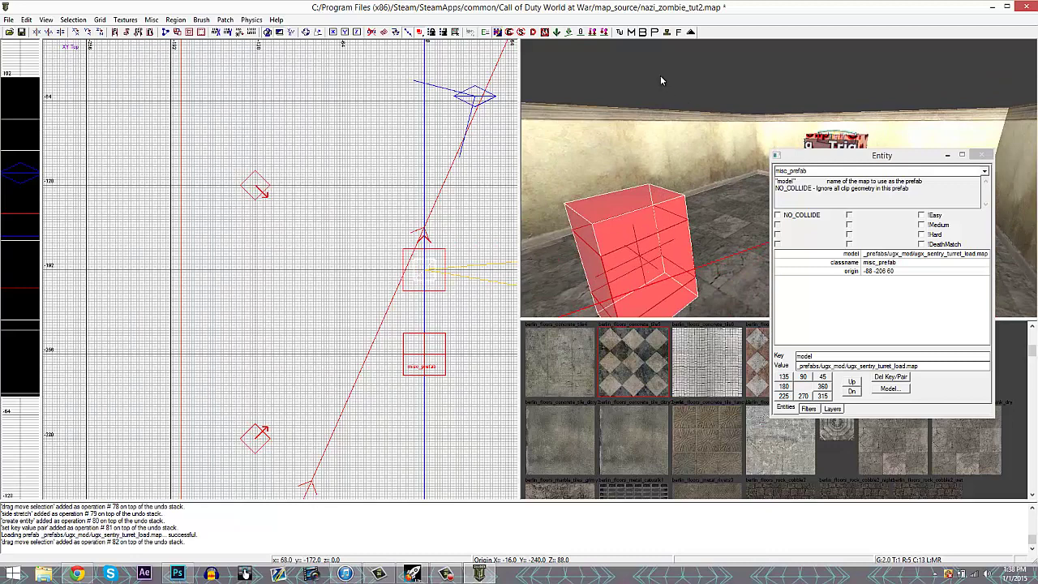
click(664, 32)
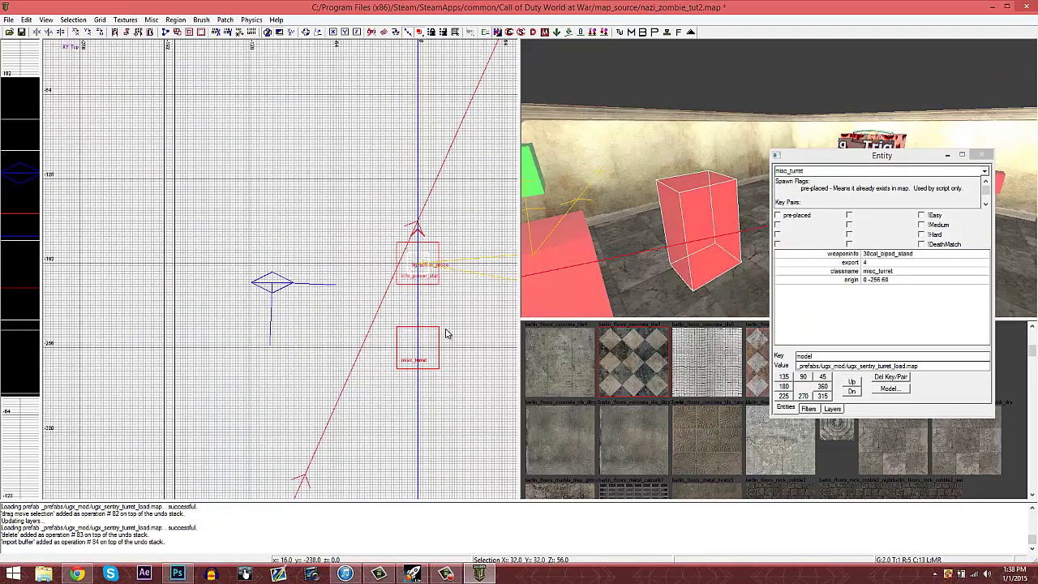
Lower the stamped misc_turret entity beneath the room's floor and deselect it
key(ctrl+Tab)
scroll(375, 323, down, 3)
drag(370, 327, 368, 386)
key(Escape)
right_drag(585, 273, 584, 274)
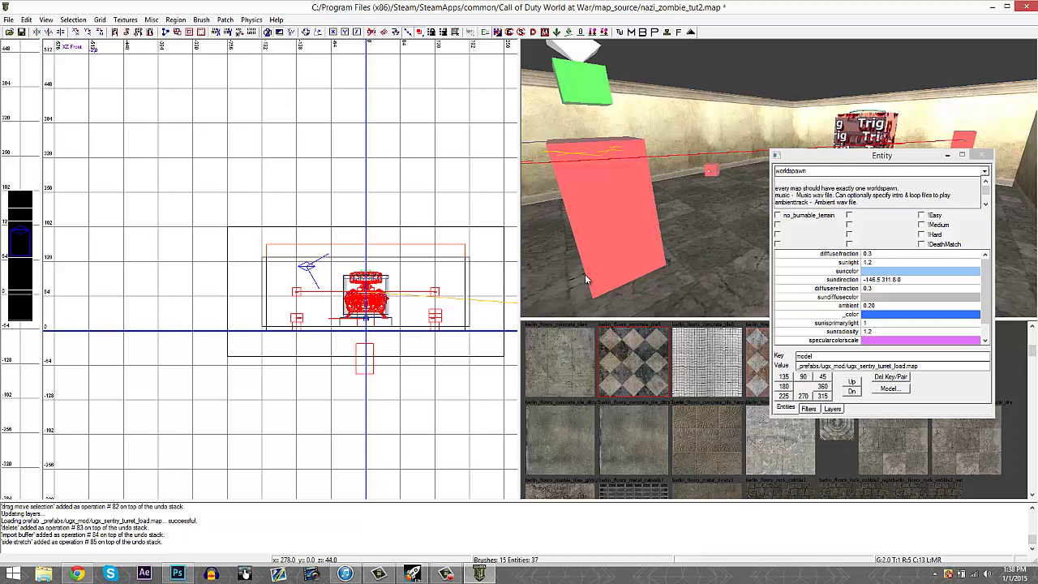
Switch the 2D view to the XY top view of the room
scroll(332, 463, down, 2)
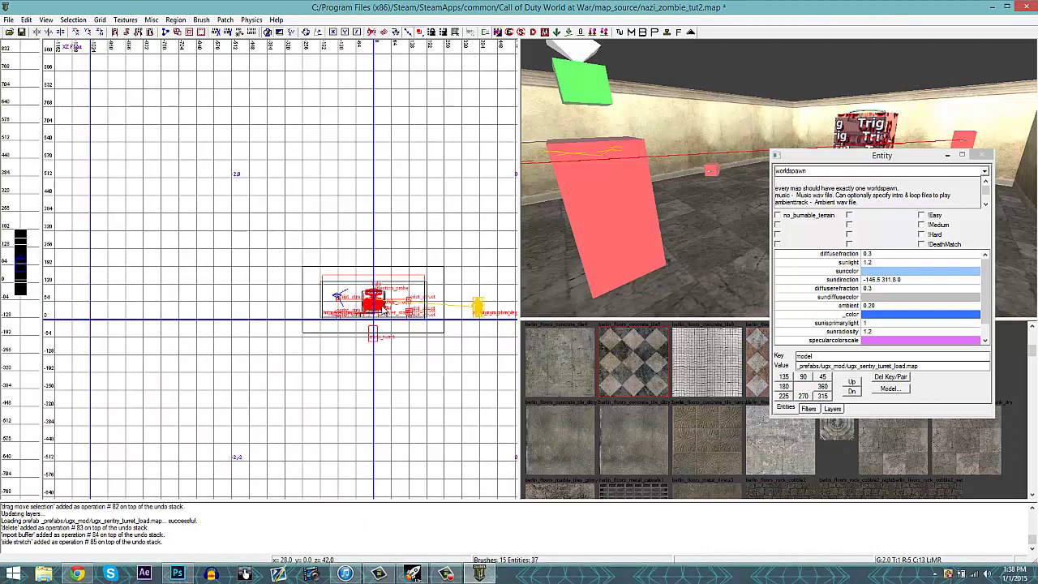
right_drag(381, 317, 380, 331)
scroll(379, 333, up, 2)
key(ctrl+Tab)
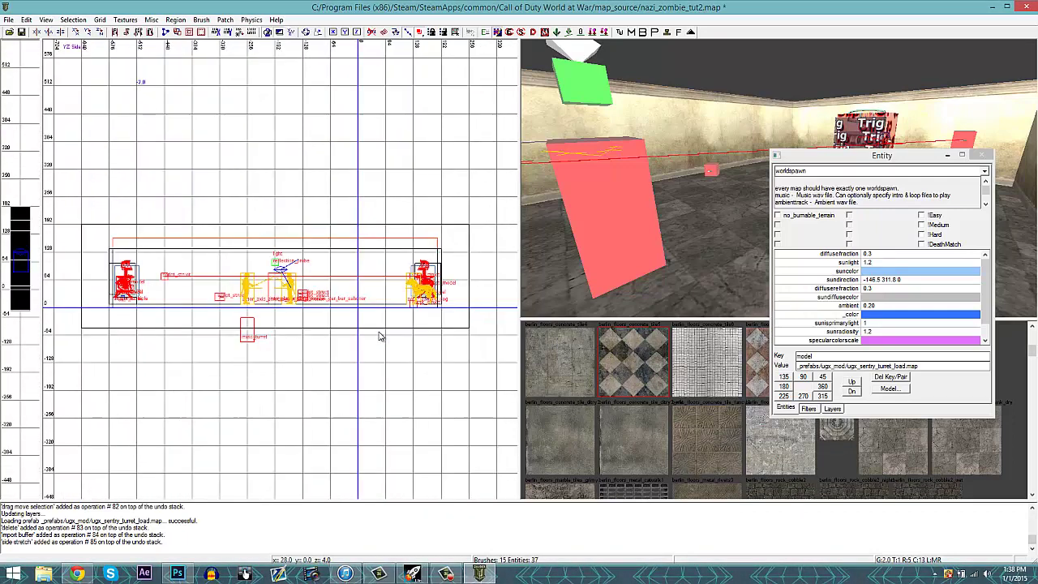
key(ctrl+Tab)
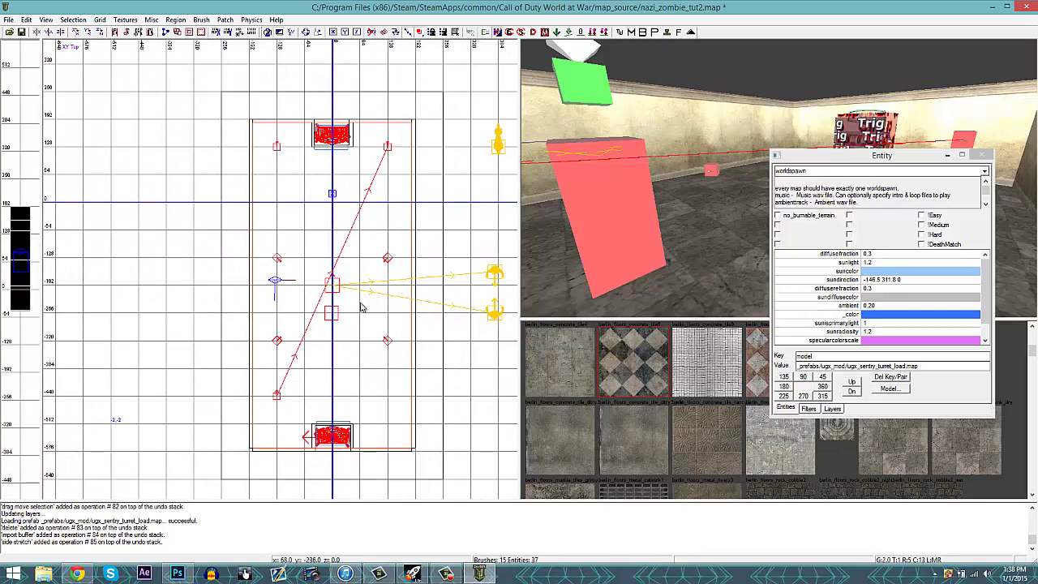
right_click(361, 306)
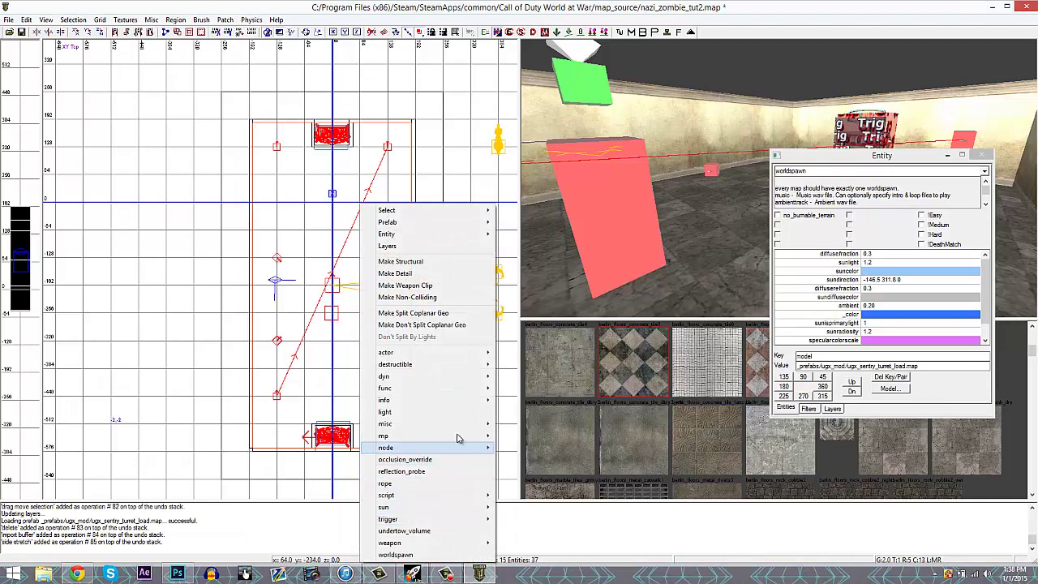
mouse_move(456, 426)
click(519, 436)
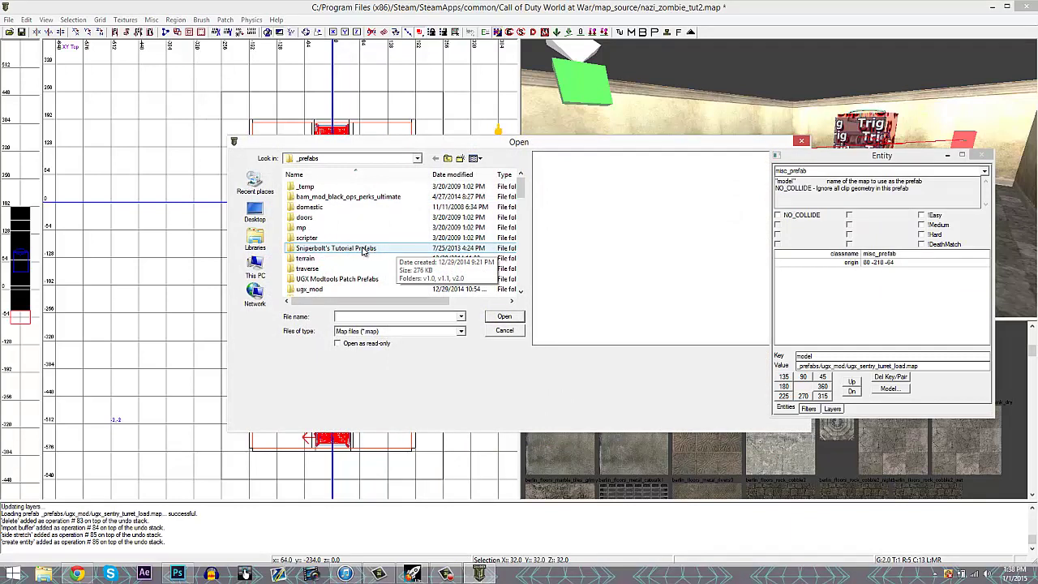
click(36, 579)
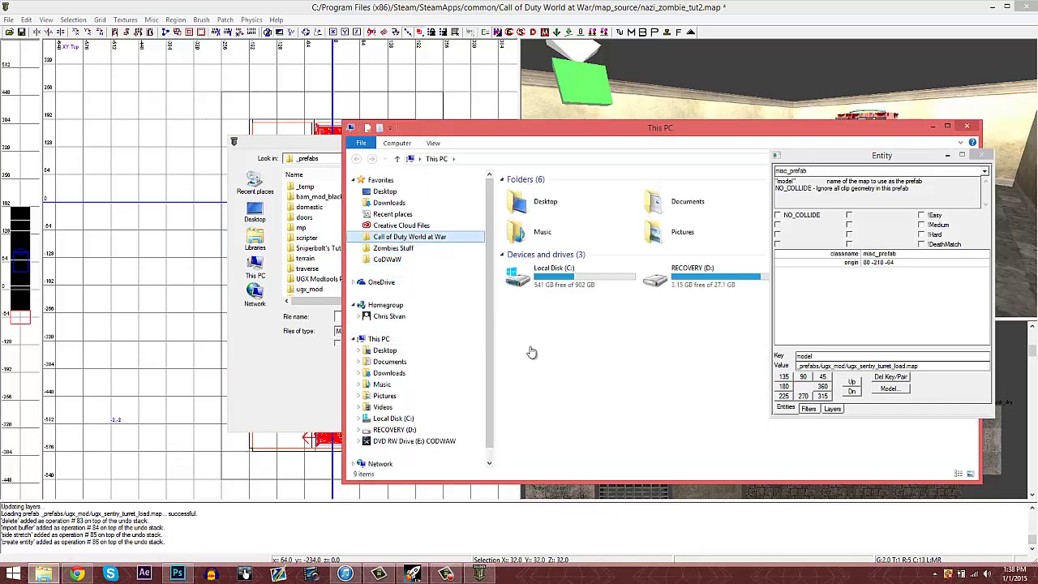
drag(858, 134, 535, 66)
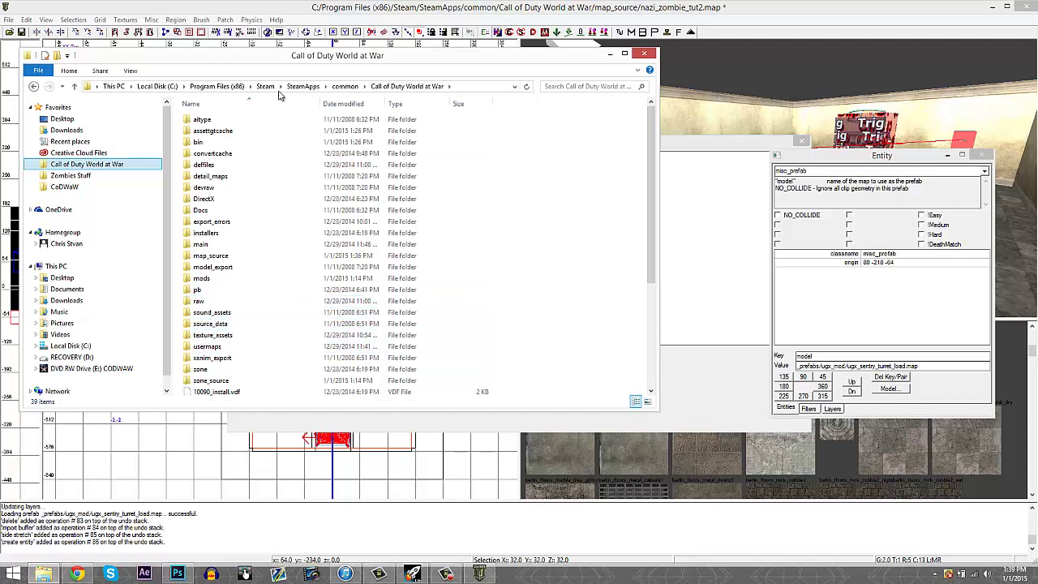
drag(296, 58, 355, 283)
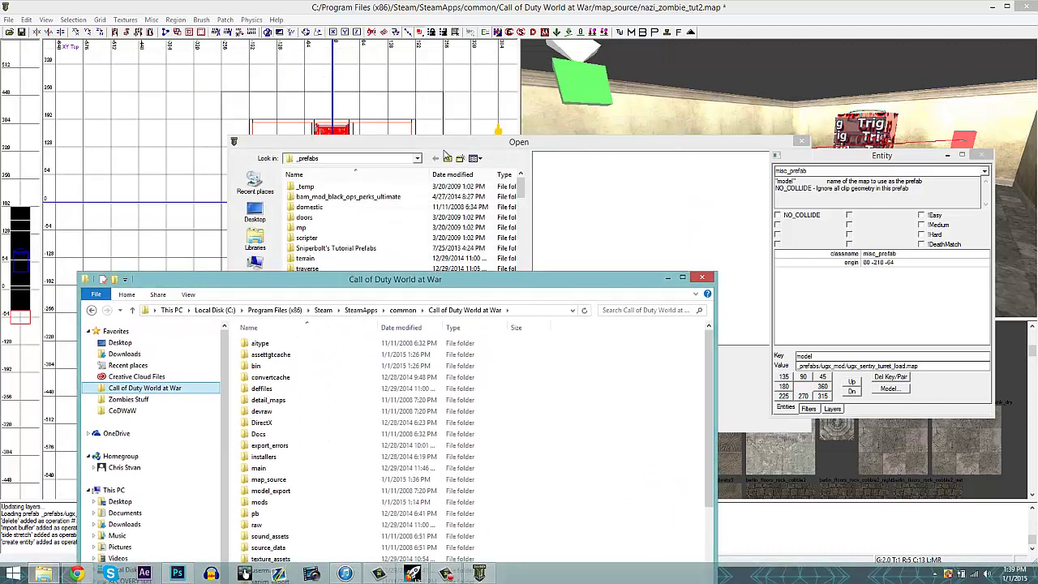
click(448, 159)
click(448, 159)
click(449, 159)
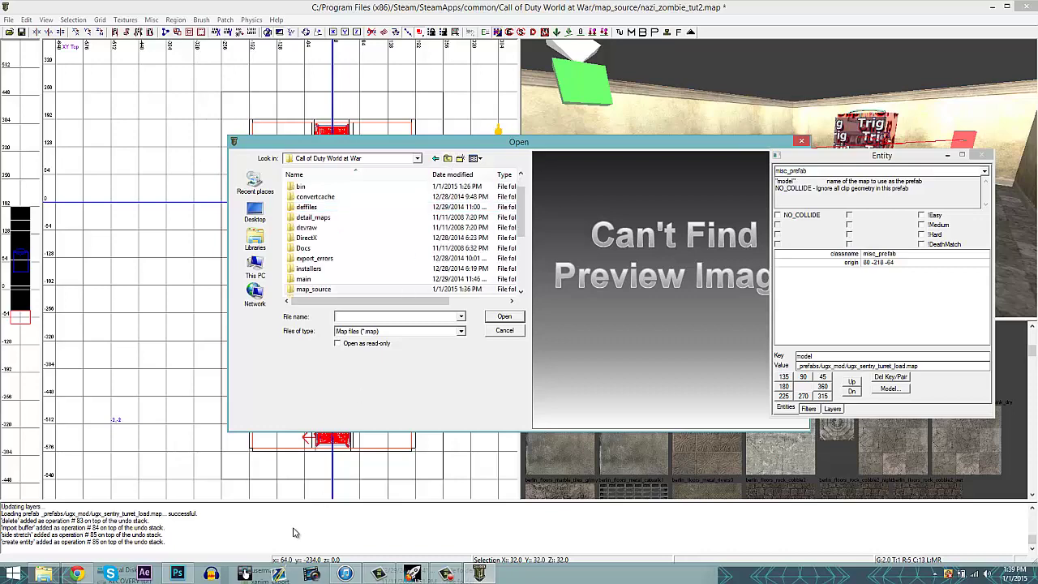
click(802, 143)
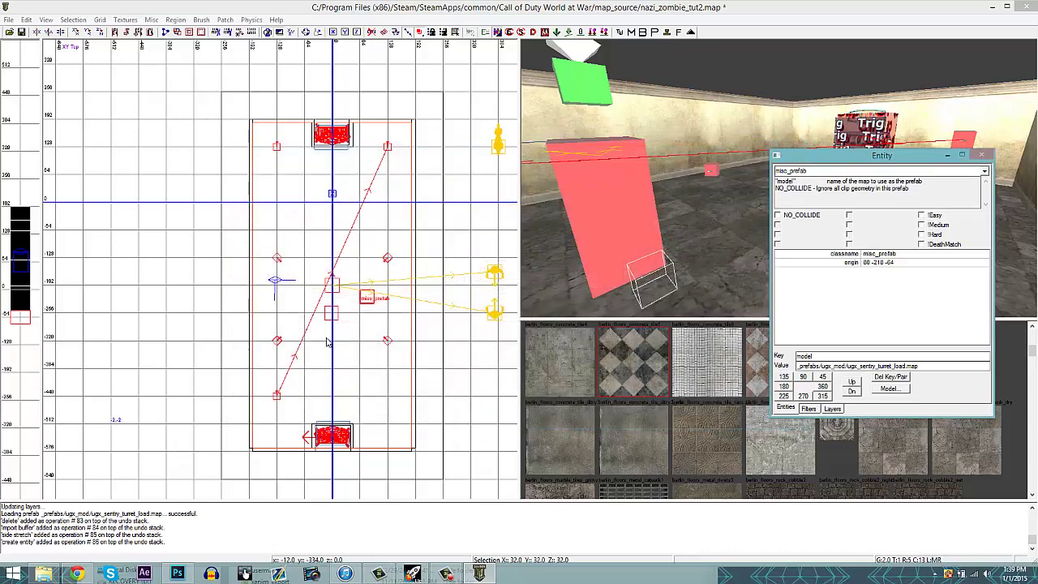
key(Delete)
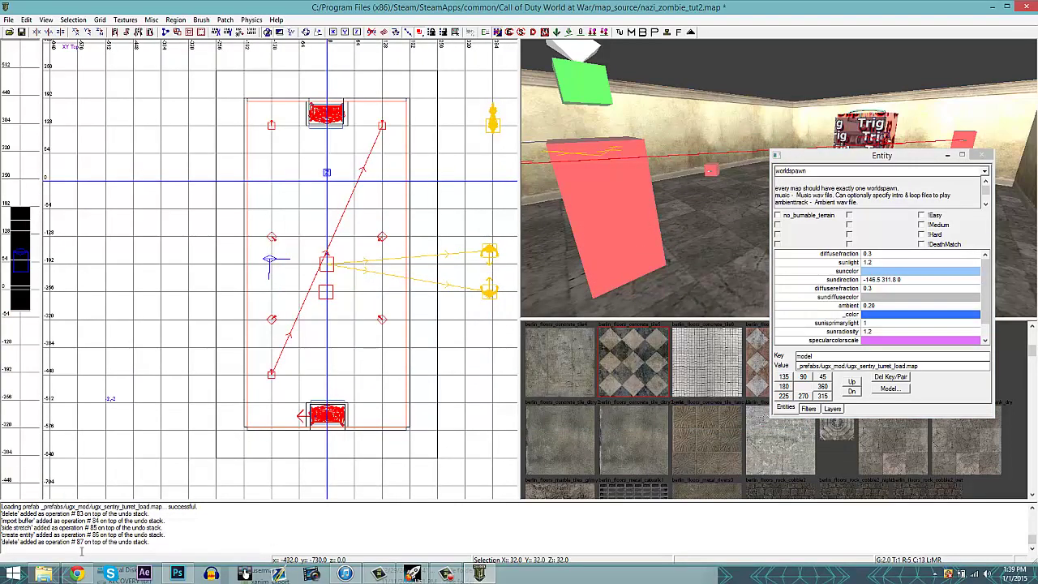
Switch to File Explorer and copy the Sniperbolt's Tutorial Prefabs folder from the game's map_source\_prefabs folder
click(45, 573)
drag(379, 276, 413, 103)
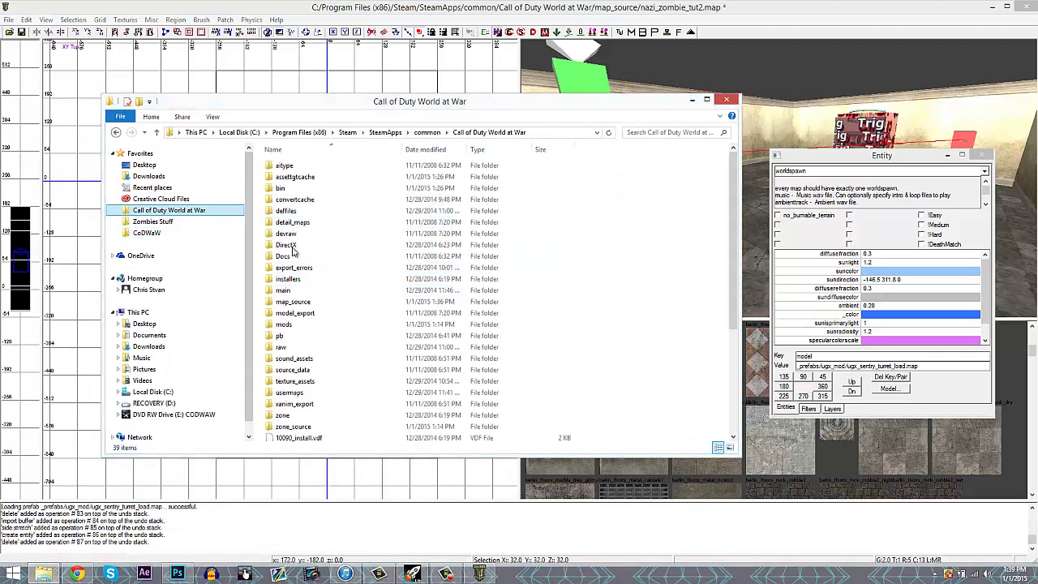
click(304, 307)
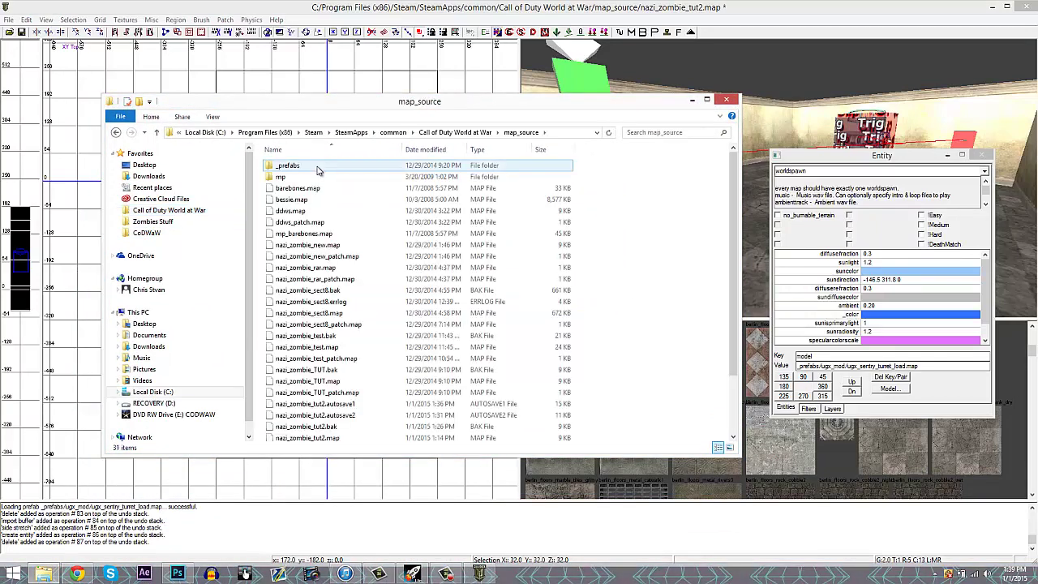
double_click(321, 166)
right_click(318, 234)
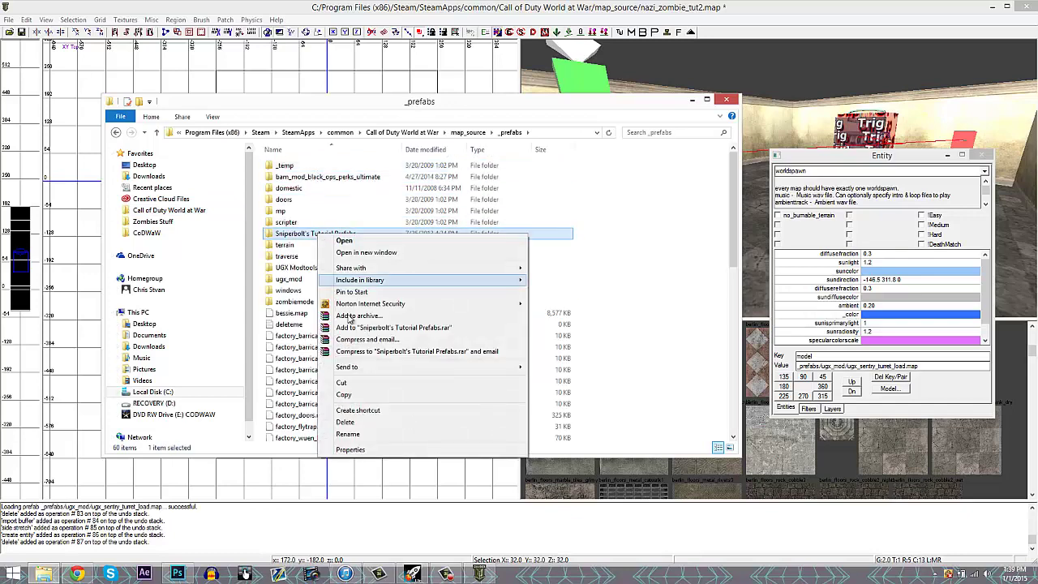
click(336, 397)
Open the UGX.rar archive from the Zombies Stuff folder in WinRAR and enter its UGX folder
click(154, 221)
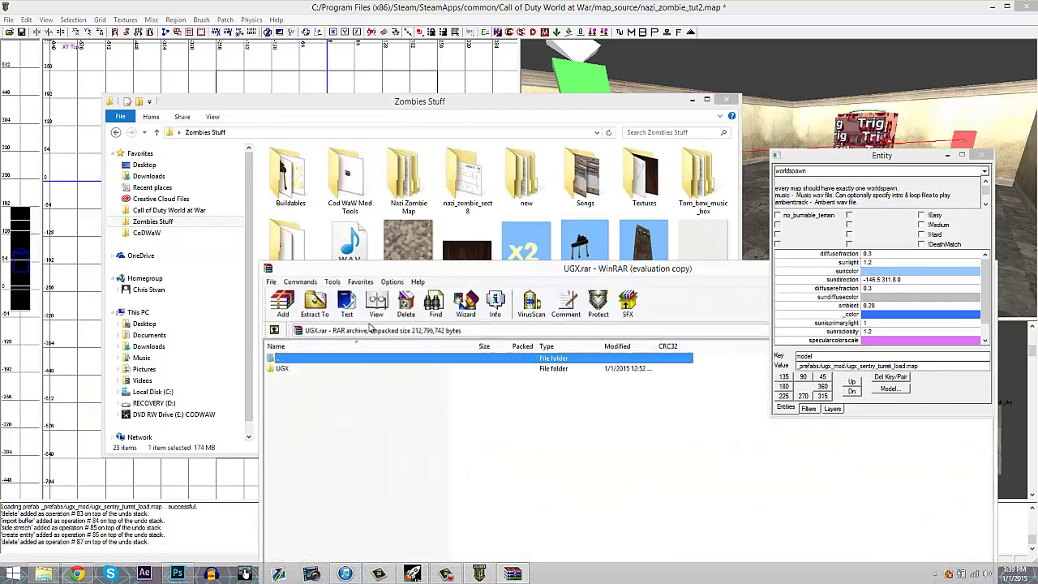
right_click(313, 400)
click(287, 372)
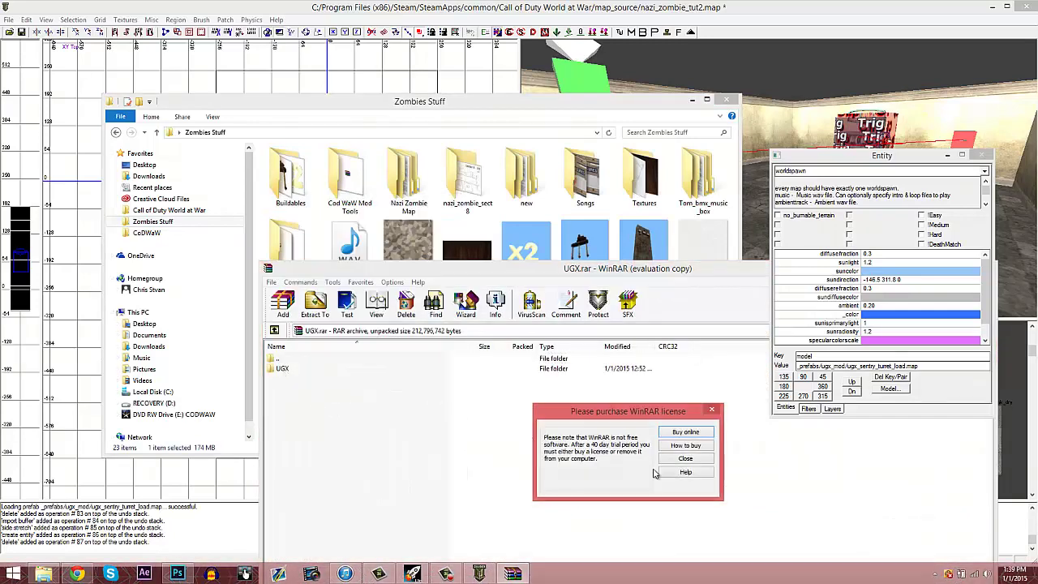
click(687, 459)
double_click(320, 371)
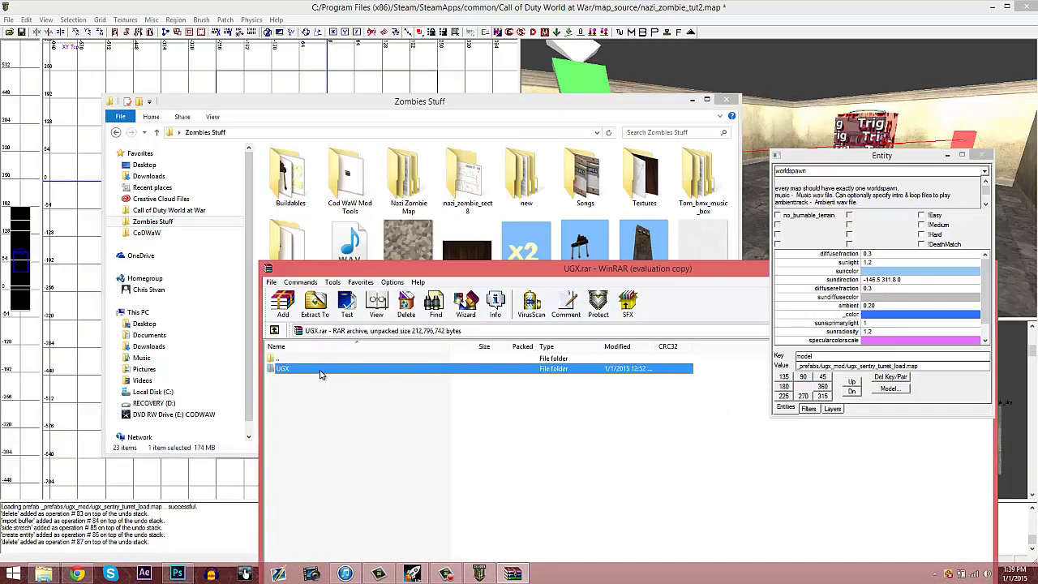
right_click(297, 463)
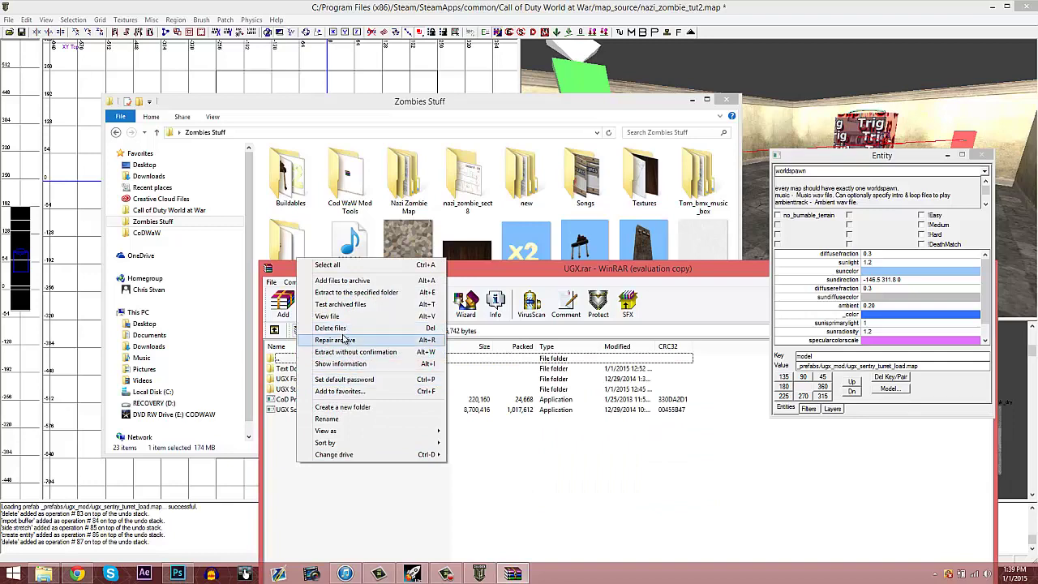
Add the Sniperbolt's Tutorial Prefabs folder from map_source\_prefabs to the UGX folder of UGX.rar with the default archive settings
click(169, 210)
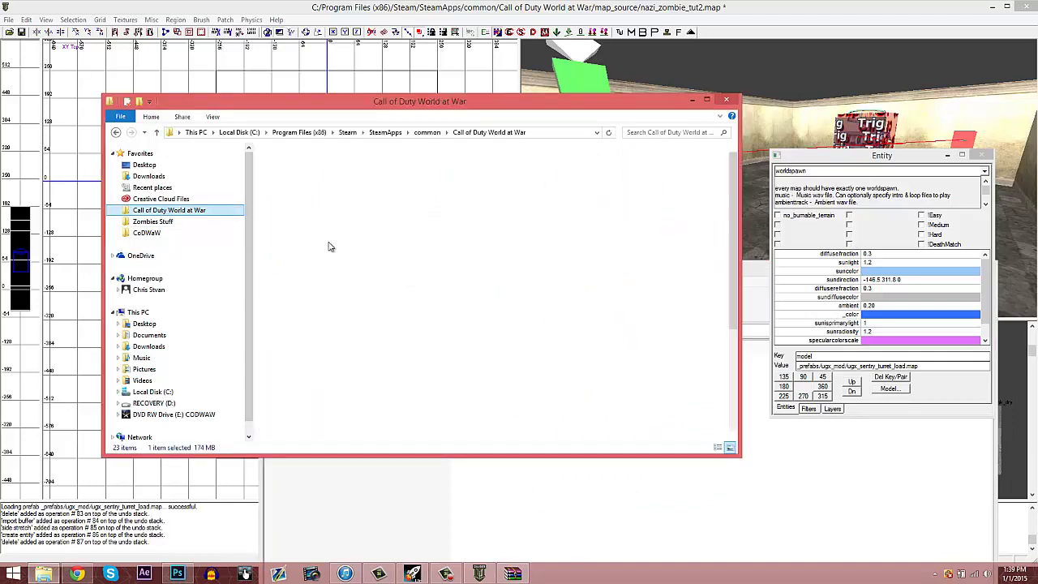
double_click(308, 304)
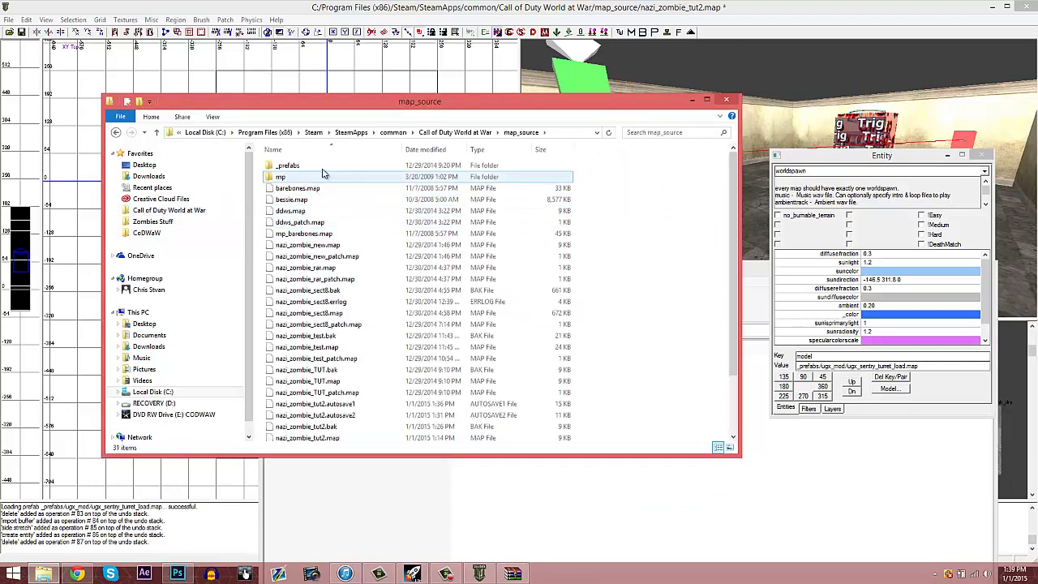
double_click(292, 165)
click(316, 233)
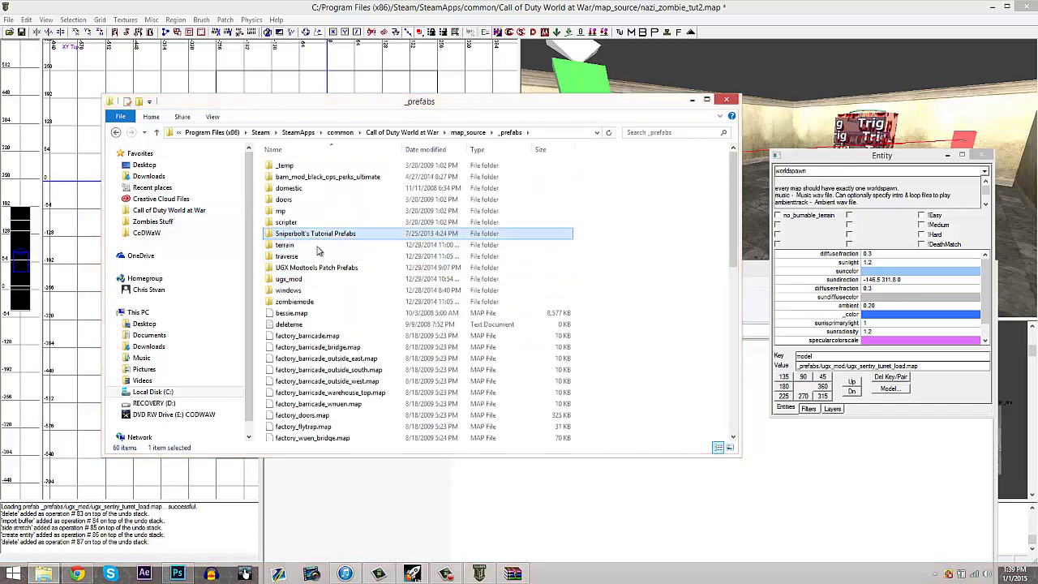
drag(365, 523, 390, 471)
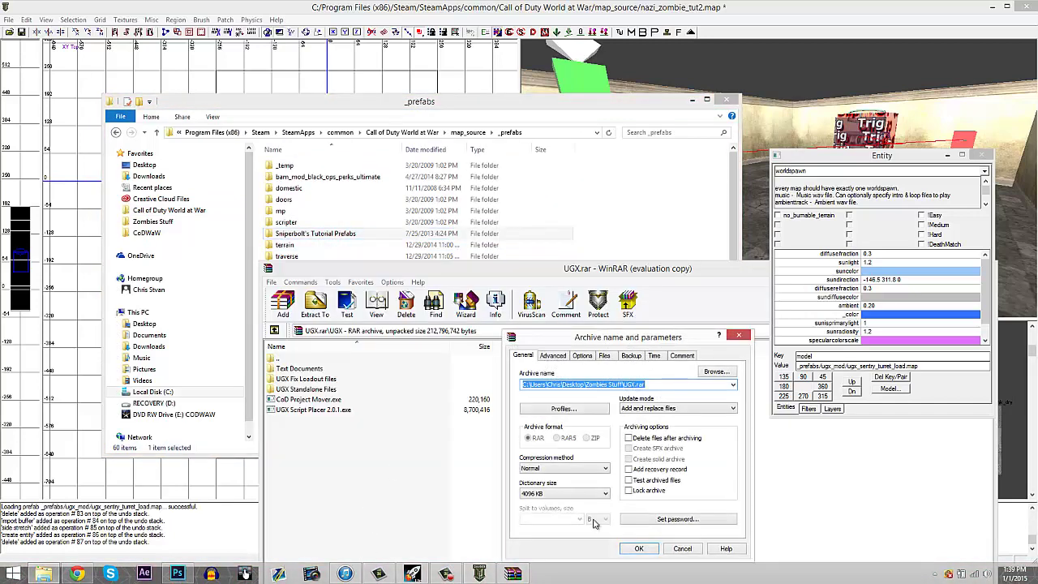
click(640, 548)
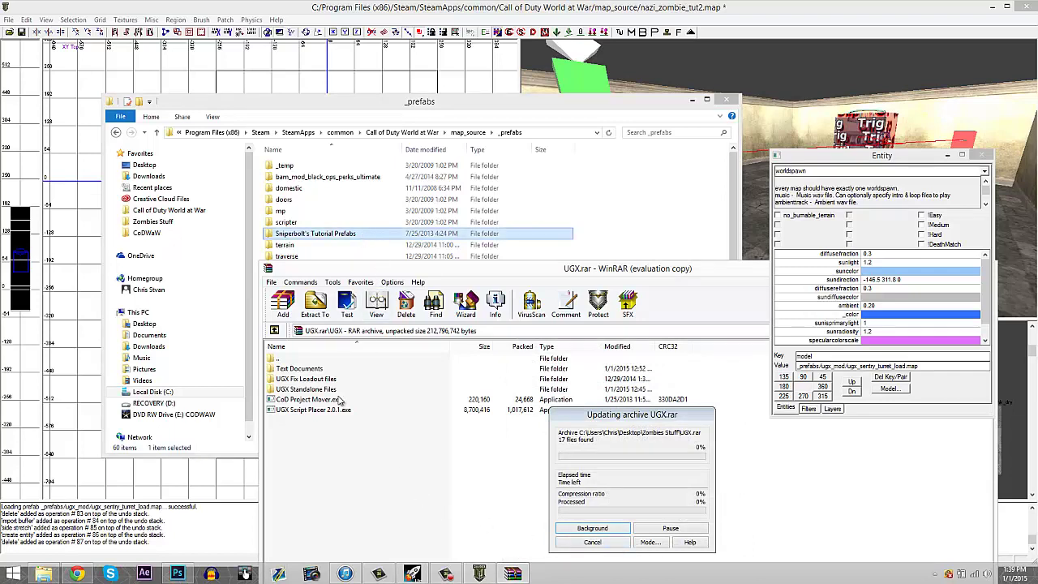
Review the contents of the v1.0 folder in Sniperbolt's Tutorial Prefabs and close the folder and archive windows
click(300, 235)
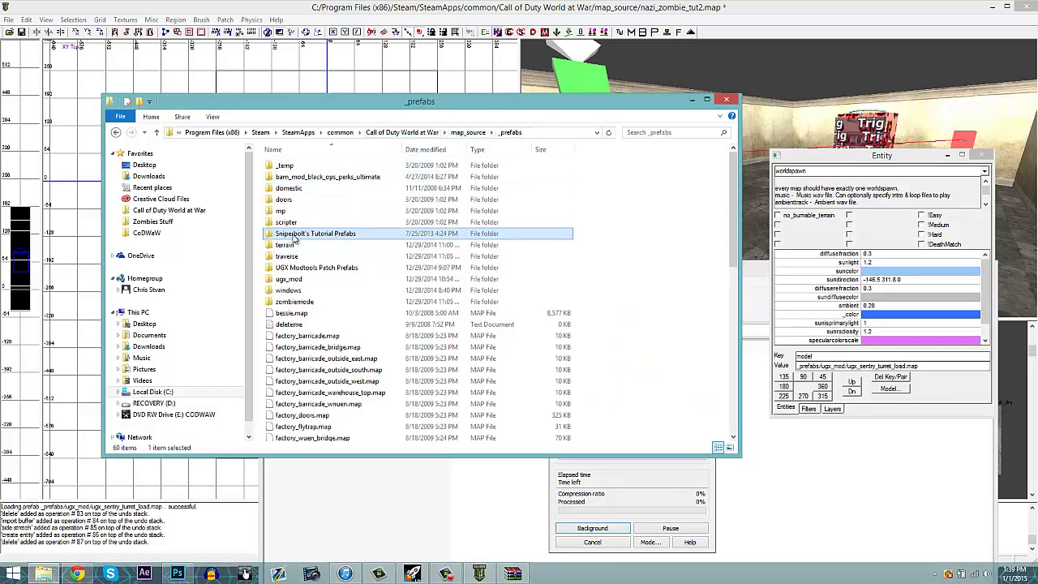
double_click(284, 234)
double_click(298, 167)
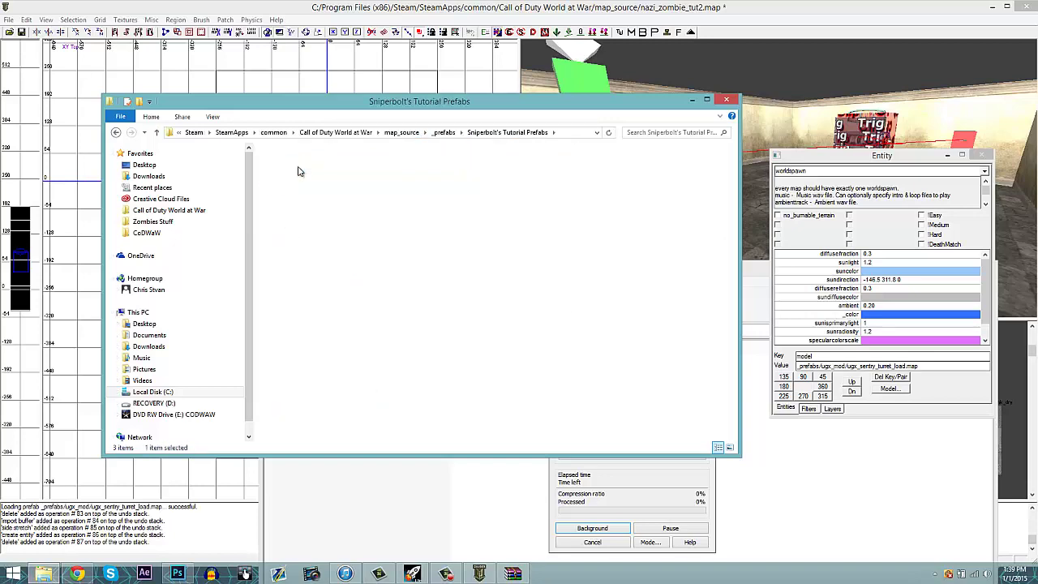
click(474, 133)
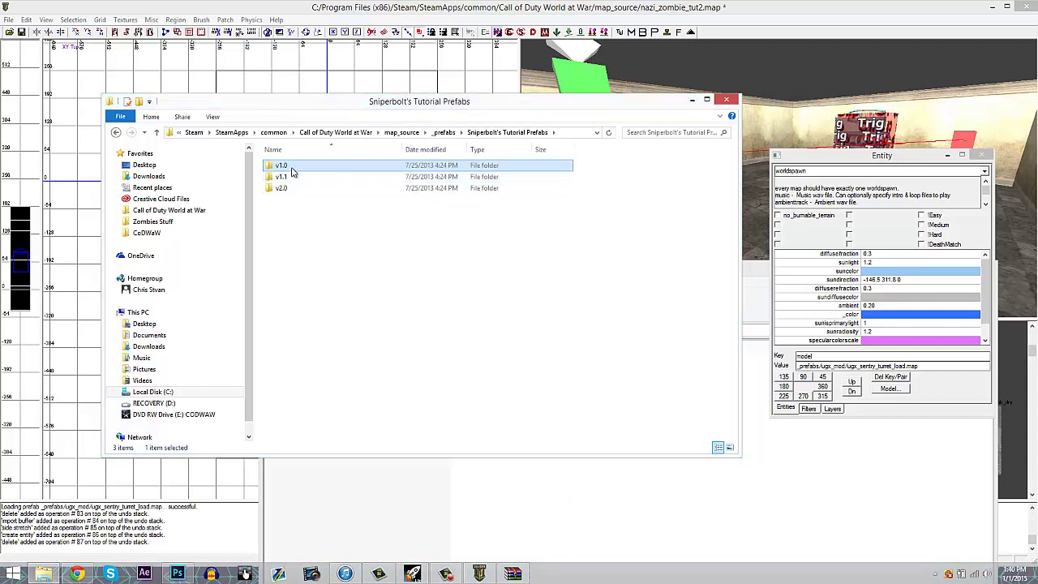
double_click(284, 166)
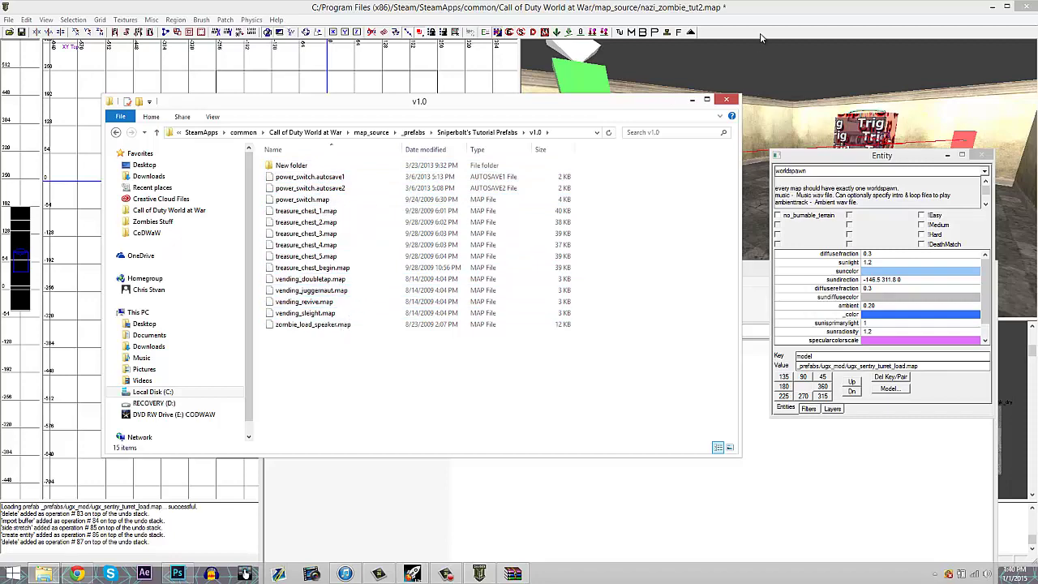
click(727, 100)
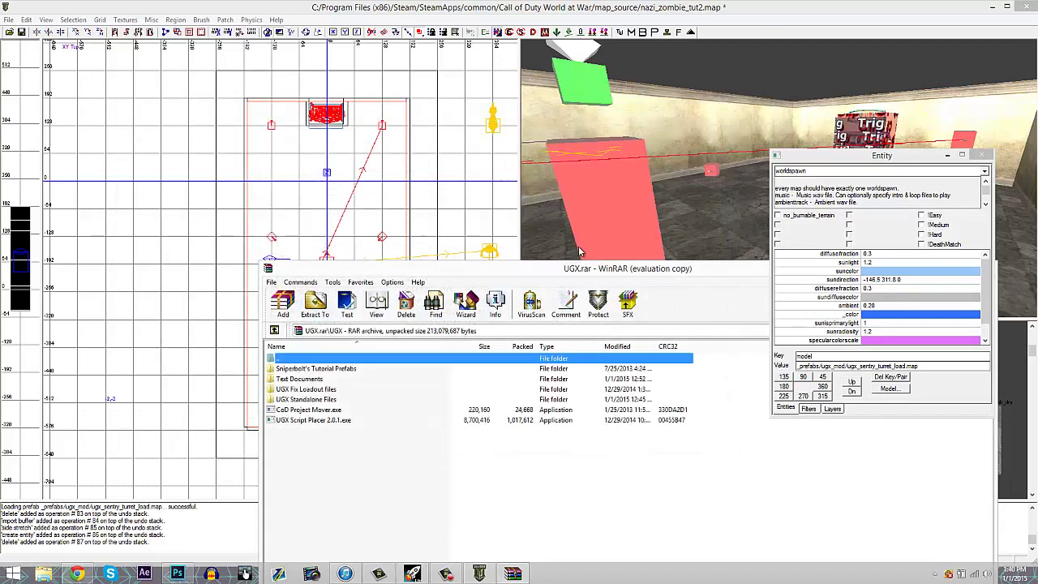
drag(570, 265, 368, 112)
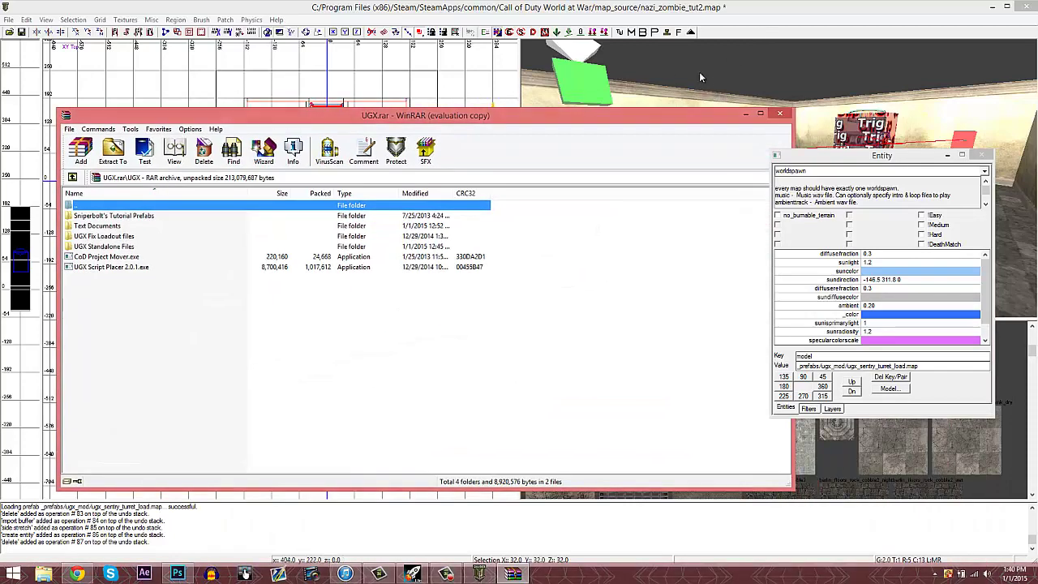
click(780, 114)
Insert a misc_prefab inside the room and load power_switch.map from Sniperbolt's Tutorial Prefabs v1.0
right_drag(323, 310, 306, 303)
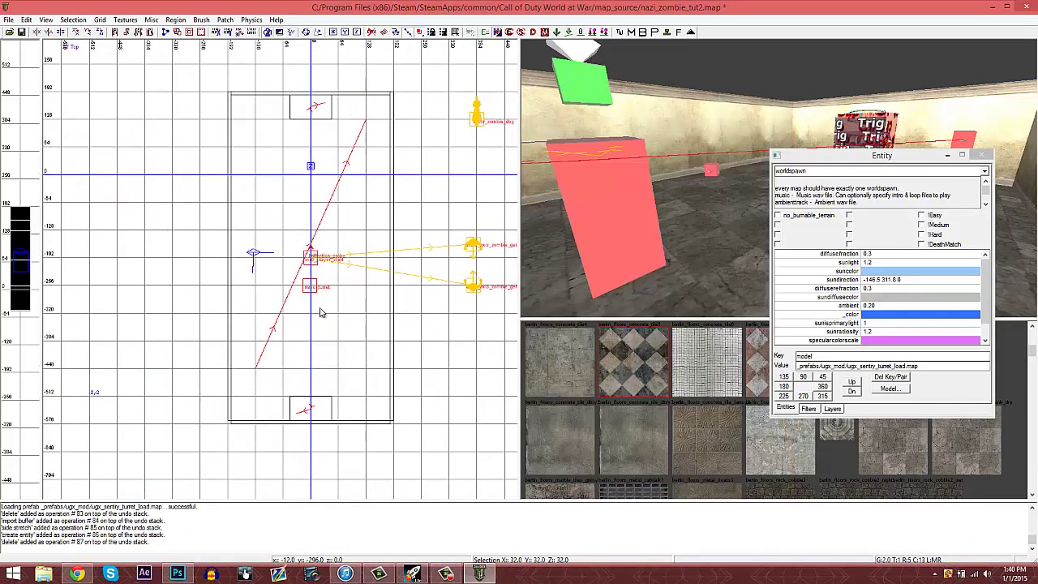
right_click(322, 310)
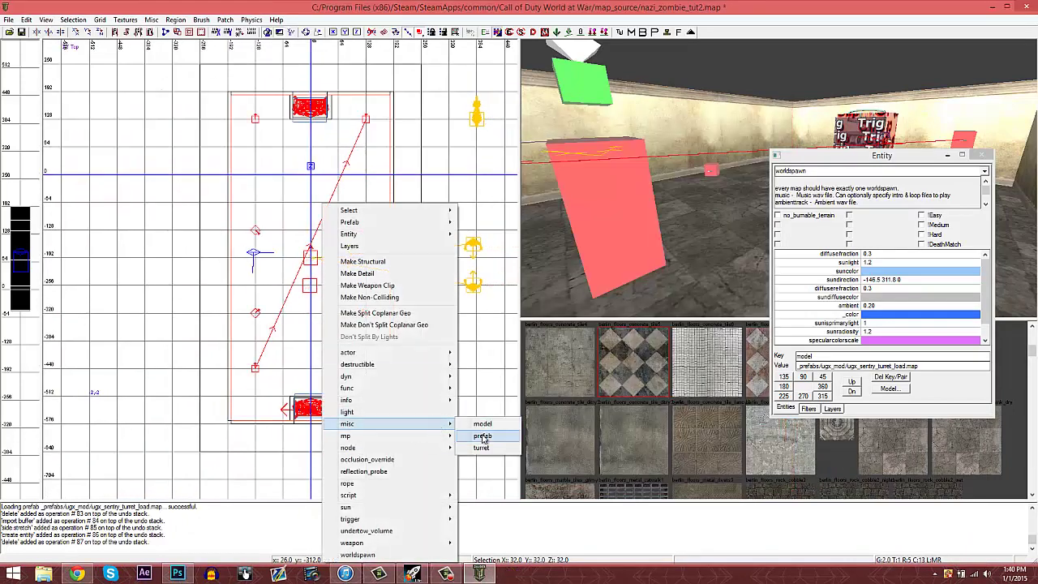
click(482, 436)
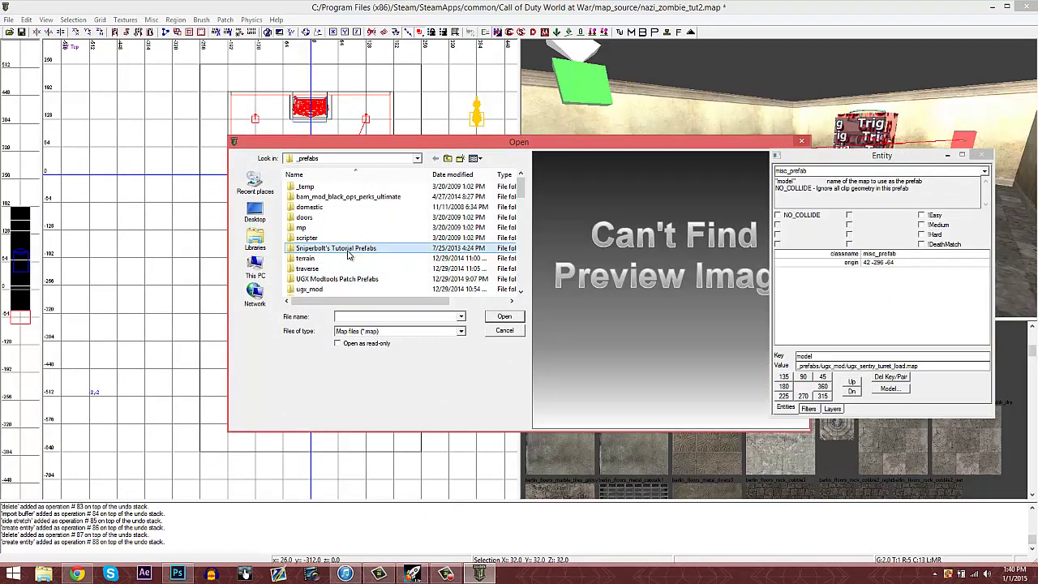
double_click(348, 254)
double_click(354, 198)
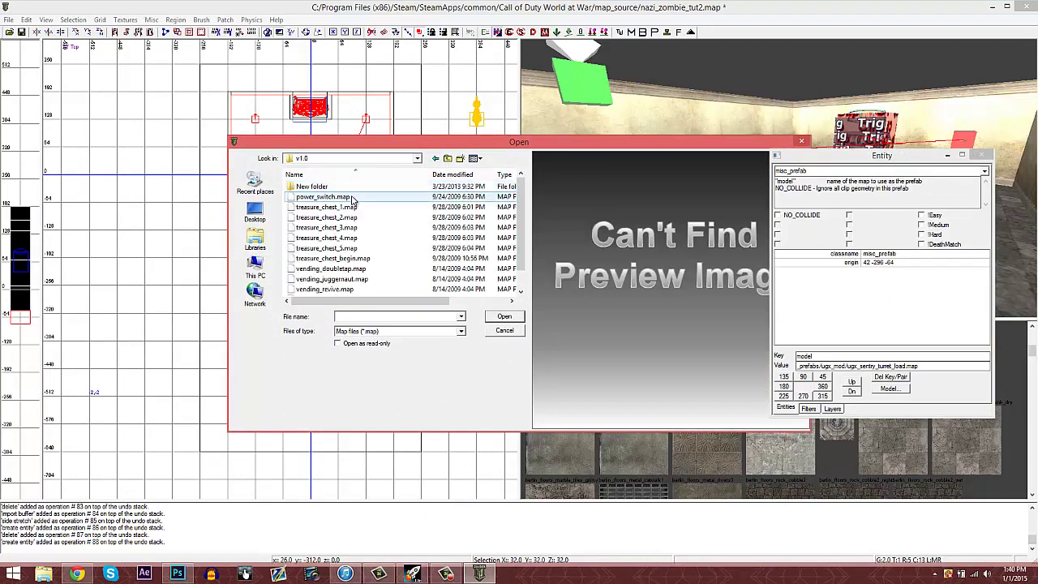
double_click(352, 198)
Move the power switch prefab into the room, near the side wall facing the zombie spawners
scroll(327, 301, down, 3)
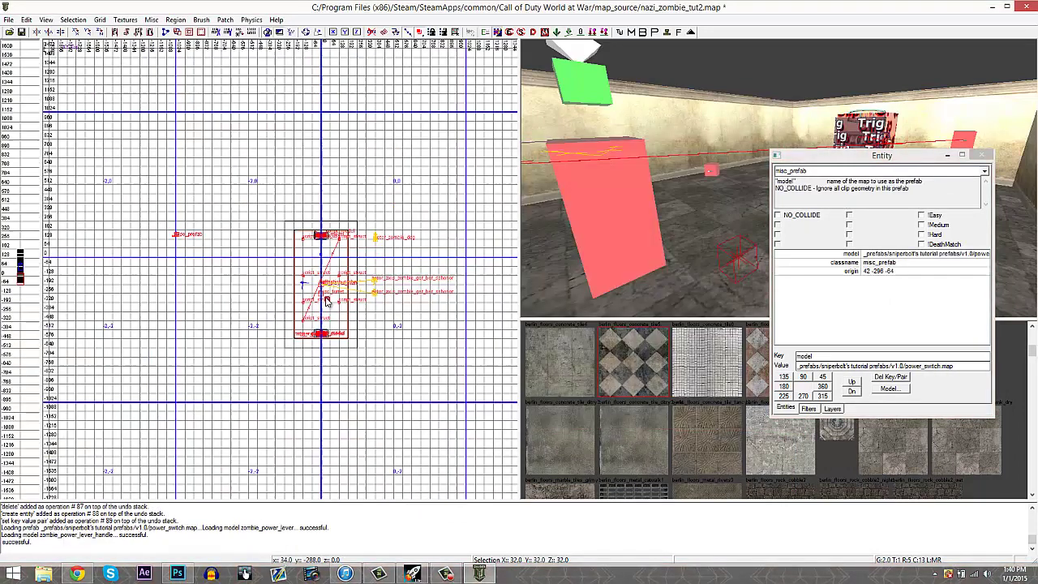
scroll(327, 301, down, 1)
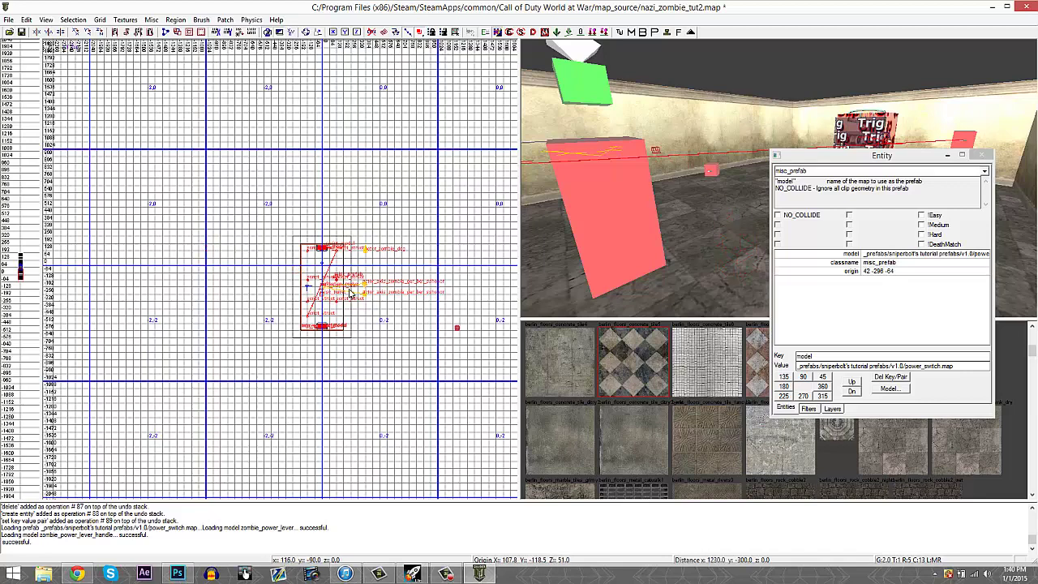
scroll(351, 294, up, 5)
drag(335, 293, 308, 401)
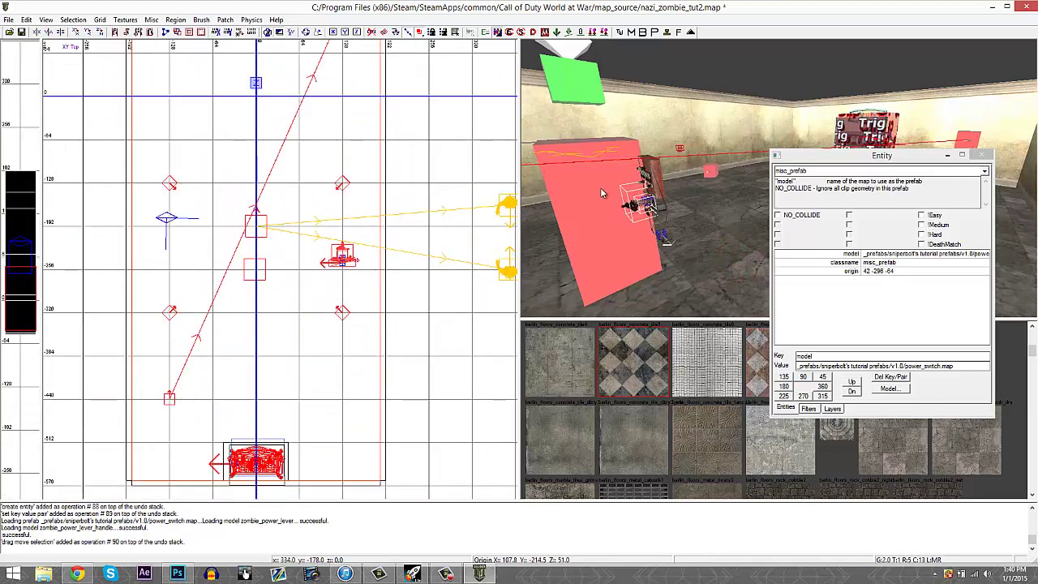
Undo the mistaken Y rotation and rotate the power switch prefab three times about the Z axis
click(91, 33)
key(ctrl+z)
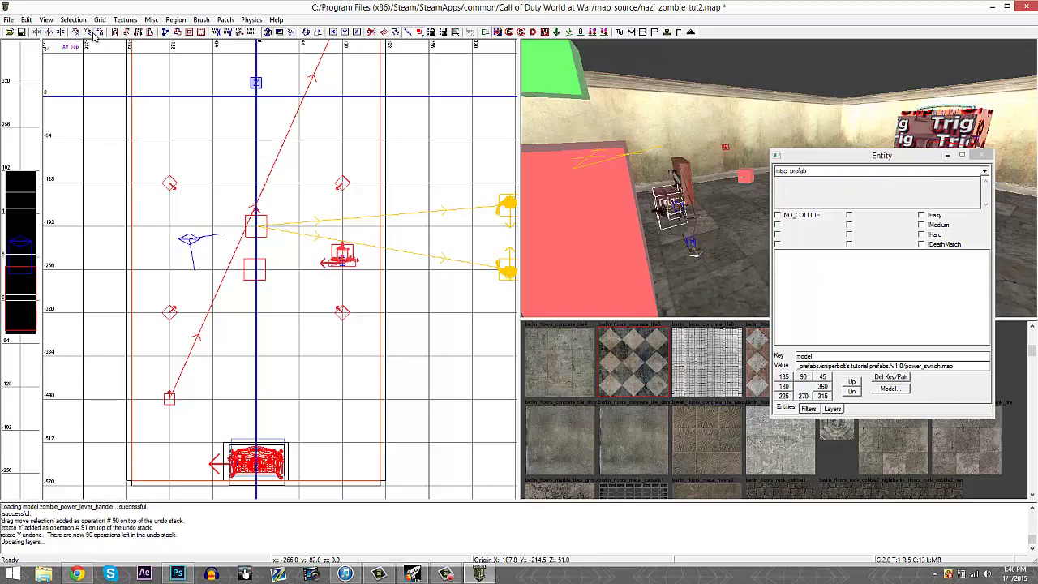
click(99, 33)
click(99, 33)
click(100, 33)
Place the power switch flush against the side wall and adjust its height in the front view to meet the floor
scroll(351, 261, up, 3)
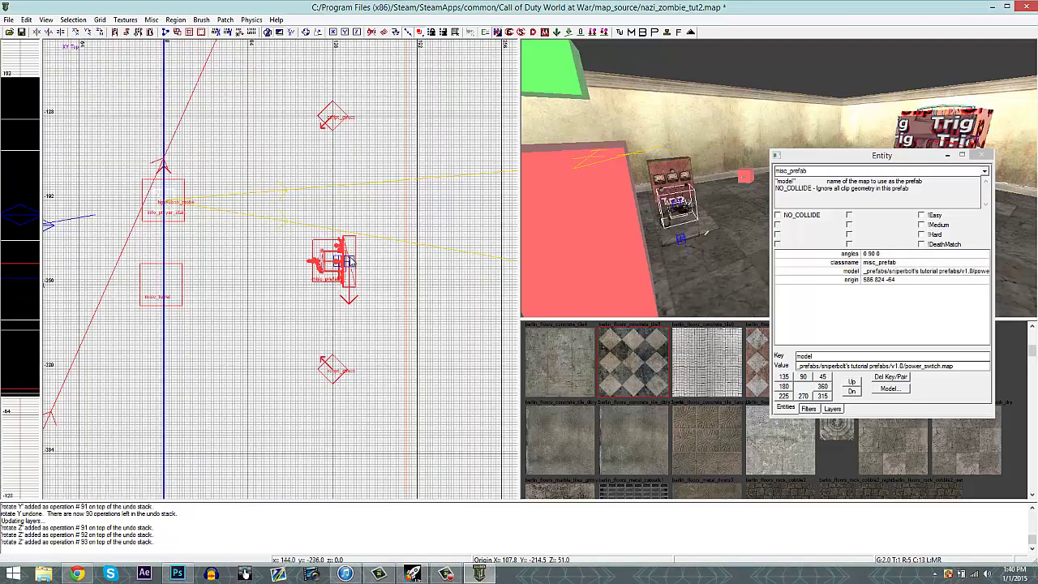
drag(350, 265, 403, 243)
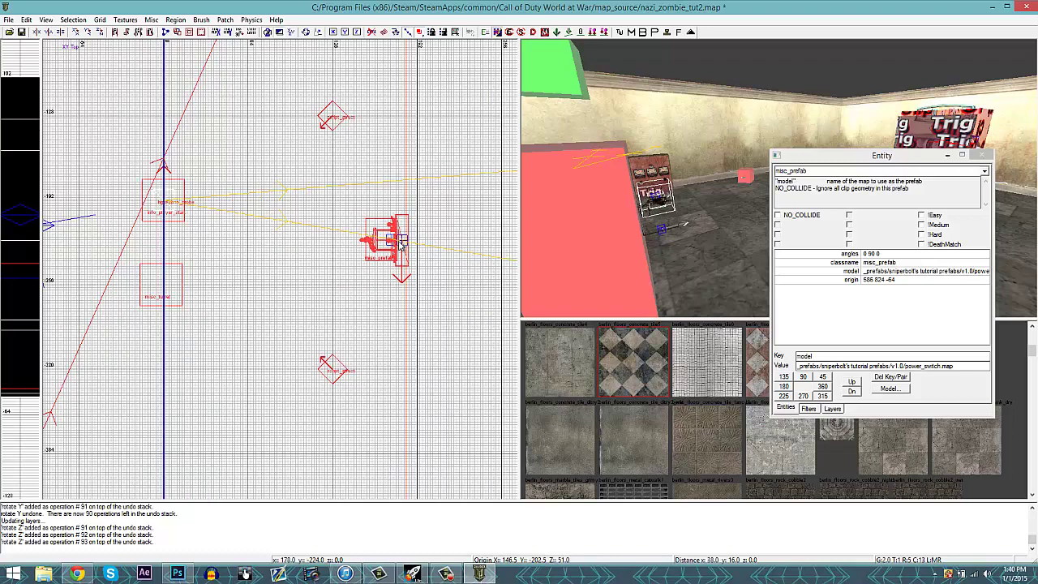
key(ctrl+Tab)
key(ctrl+Tab)
drag(309, 280, 309, 124)
key(Escape)
right_drag(636, 160, 634, 162)
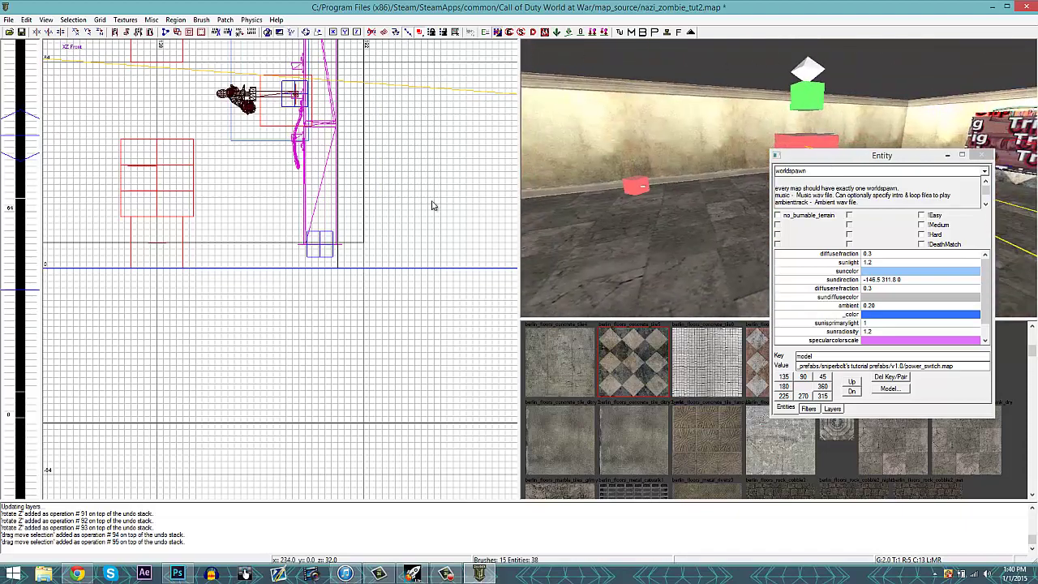
Insert a misc_prefab on the side opposite the power switch and load vending_doubletap.map from Sniperbolt's Tutorial Prefabs v1.0
scroll(431, 204, down, 6)
key(ctrl+Tab)
key(ctrl+Tab)
key(ctrl+Tab)
key(ctrl+Tab)
scroll(232, 280, down, 2)
right_drag(213, 262, 212, 262)
right_click(212, 262)
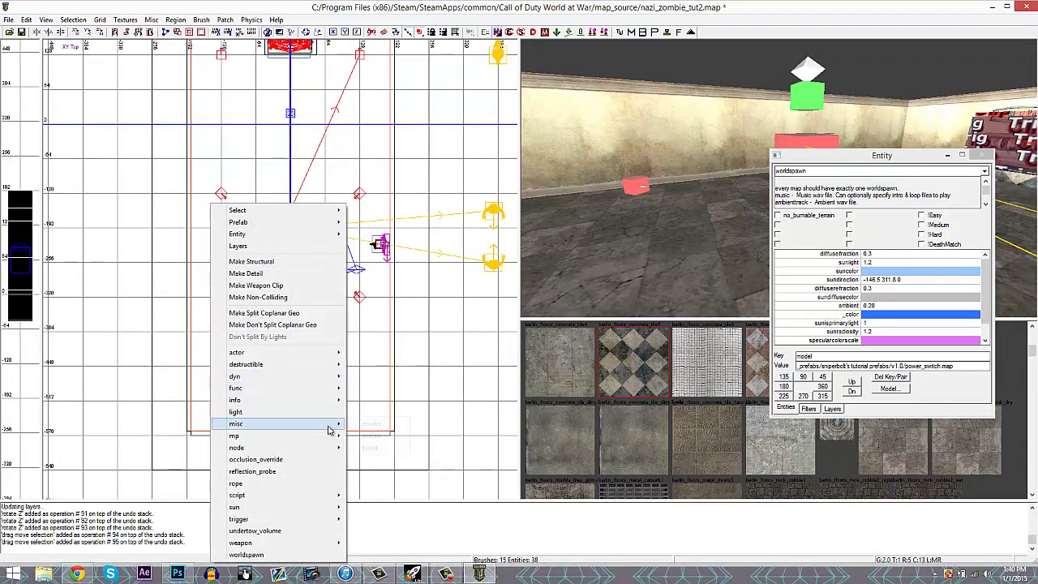
click(372, 435)
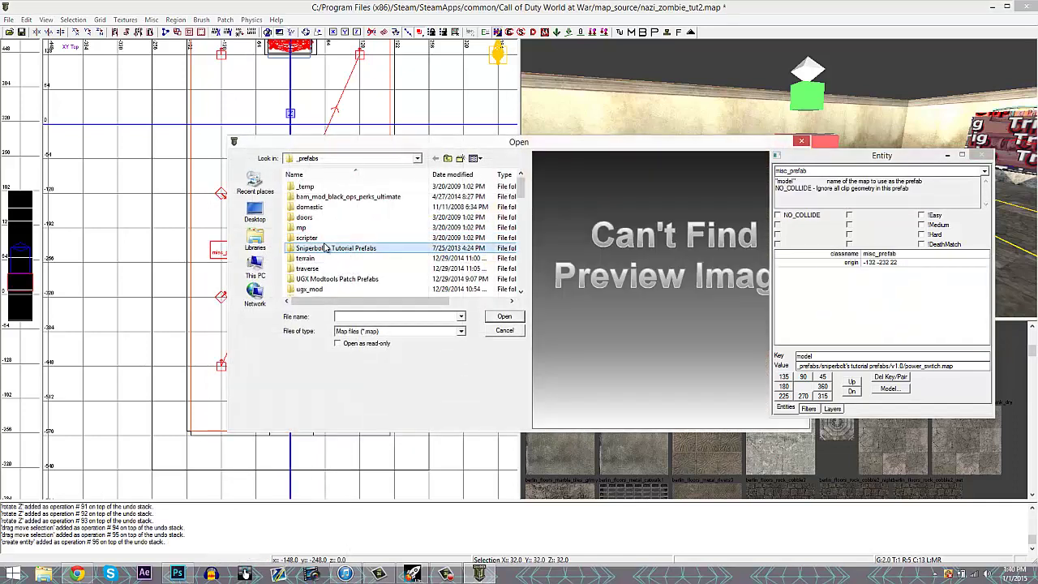
double_click(325, 247)
double_click(325, 196)
scroll(368, 261, down, 1)
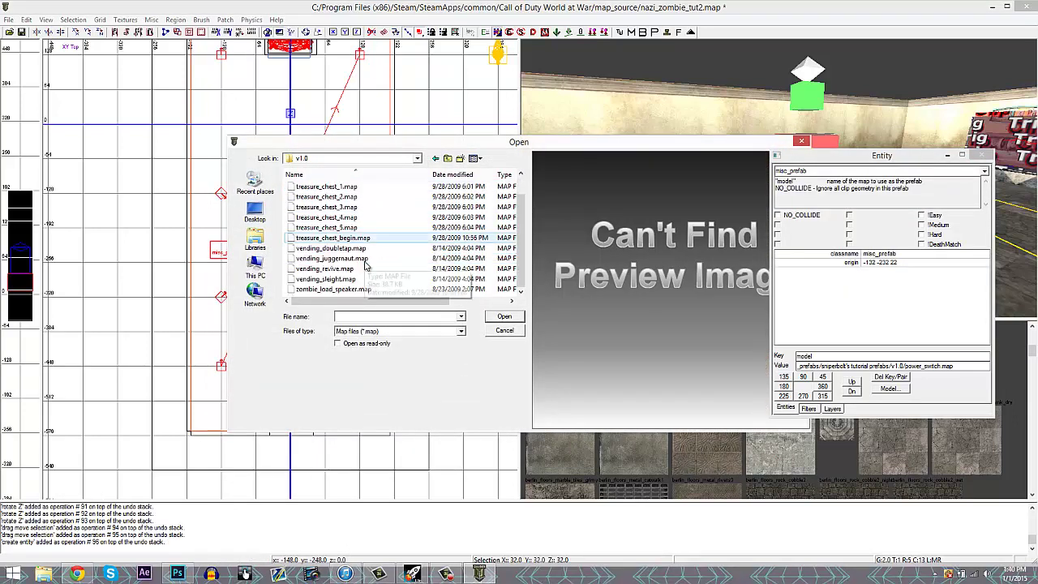
double_click(350, 249)
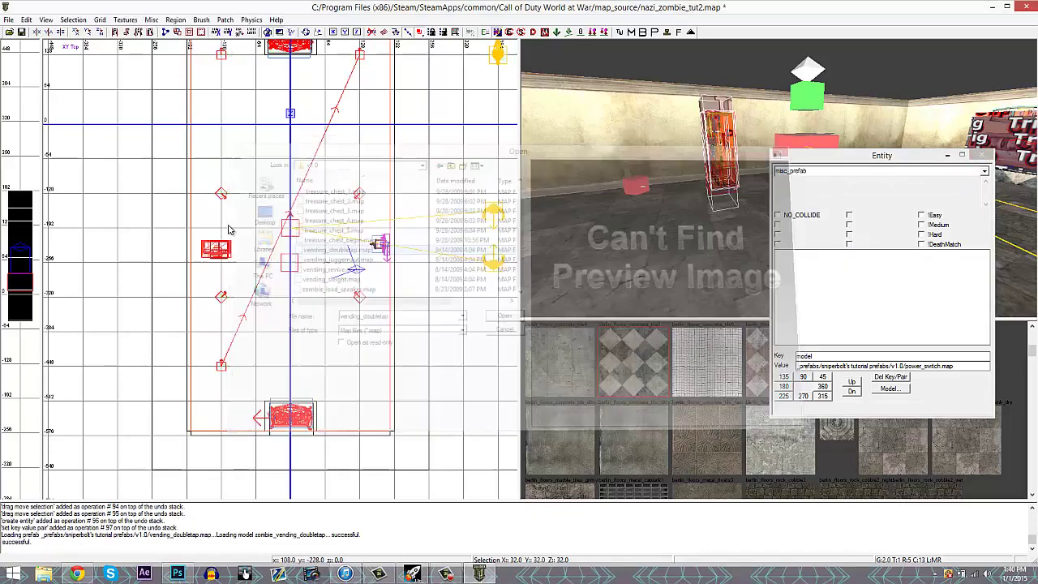
Rotate the Double Tap machine three times about Z and set it against the wall opposite the power switch at floor level
scroll(119, 97, up, 4)
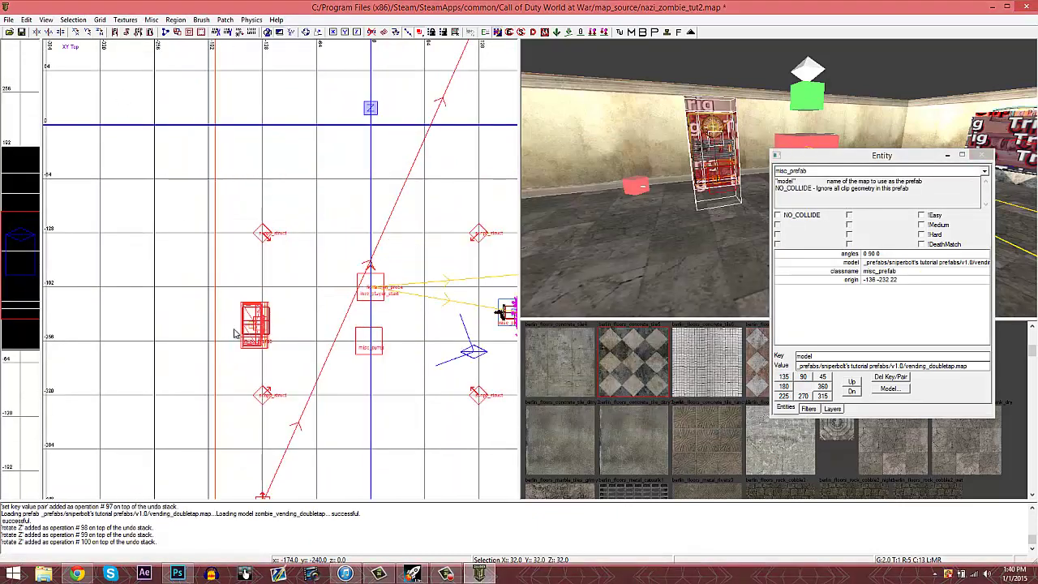
scroll(259, 324, up, 4)
drag(280, 324, 283, 379)
key(ctrl+Tab)
scroll(259, 345, up, 2)
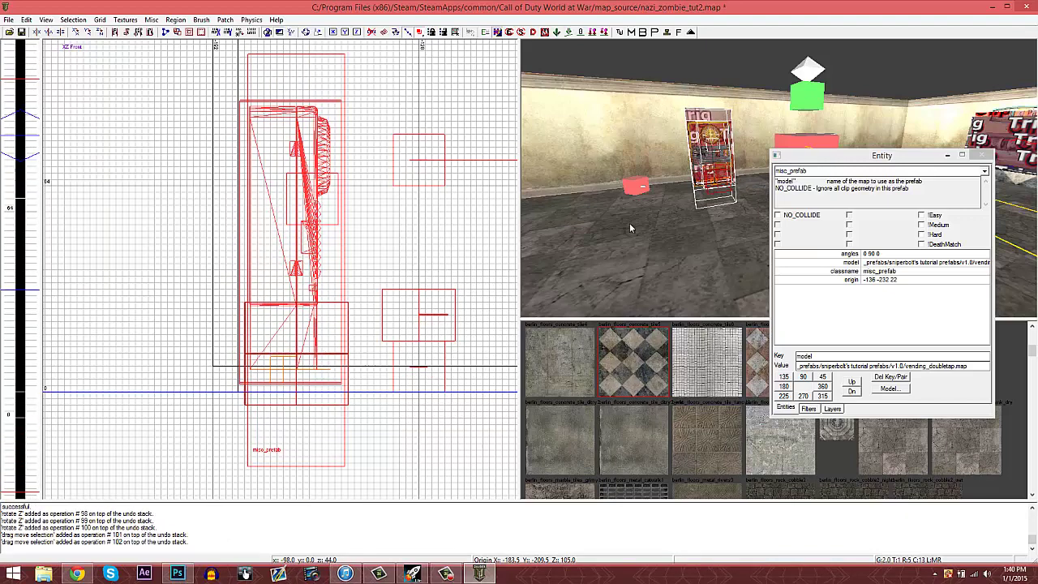
key(Escape)
mouse_move(630, 225)
right_down()
mouse_move(629, 214)
mouse_move(619, 228)
right_up()
Insert a misc_prefab beside the Double Tap machine and load vending_juggernaut.map from Sniperbolt's Tutorial Prefabs v1.0
key(ctrl+Tab)
scroll(293, 255, down, 5)
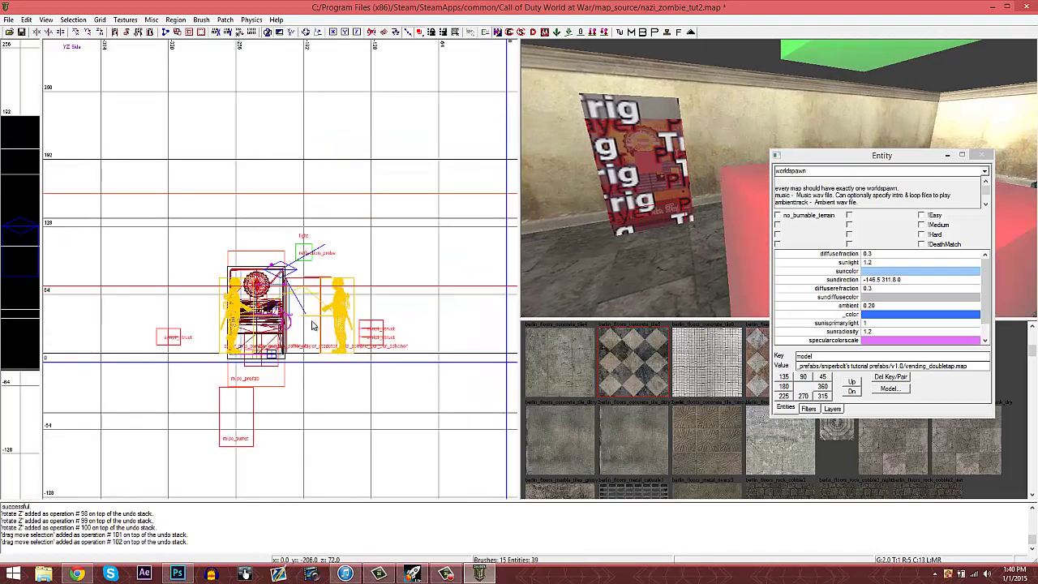
right_click(342, 325)
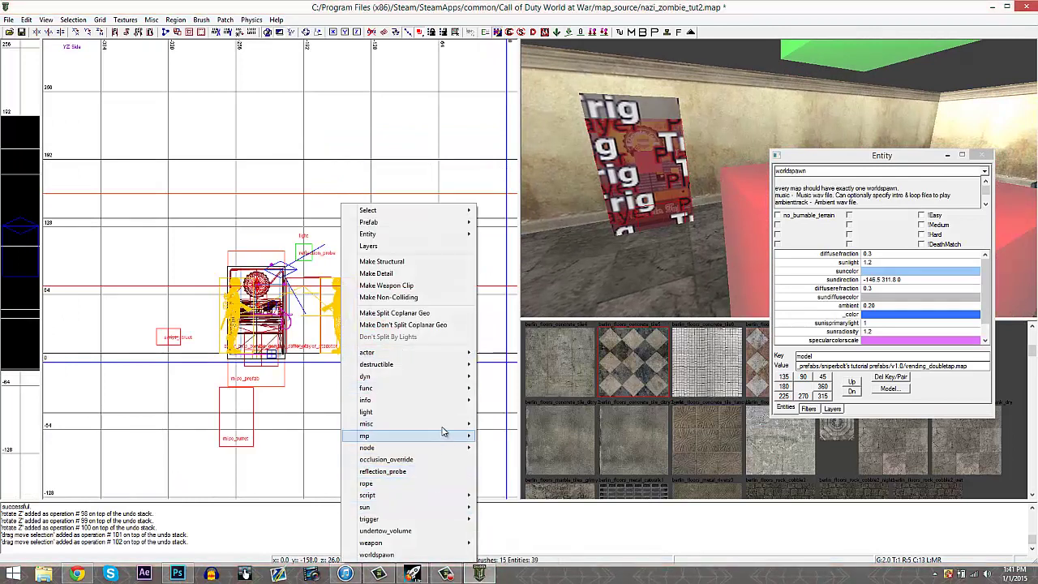
click(501, 436)
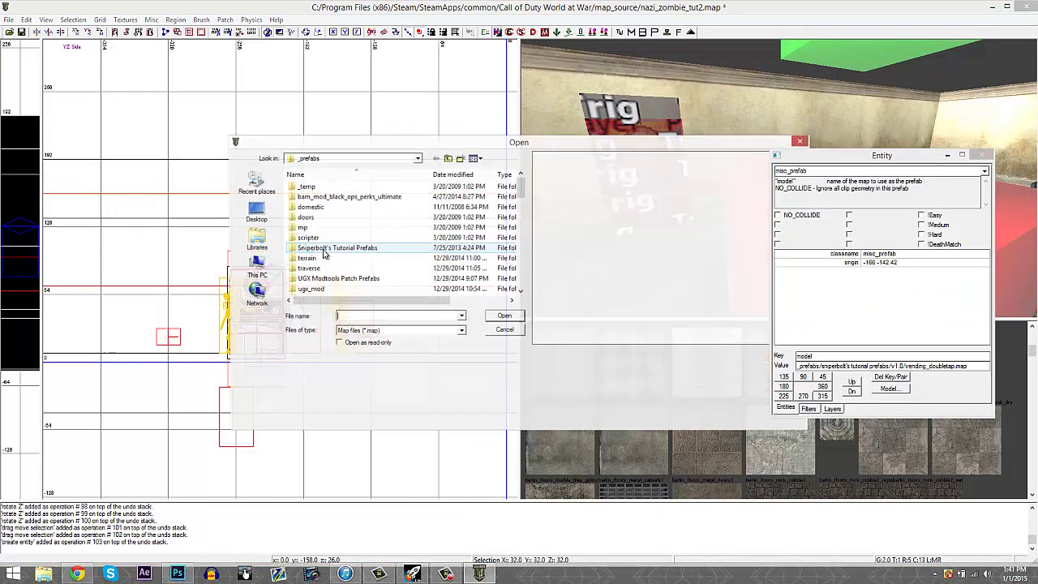
double_click(339, 241)
double_click(335, 190)
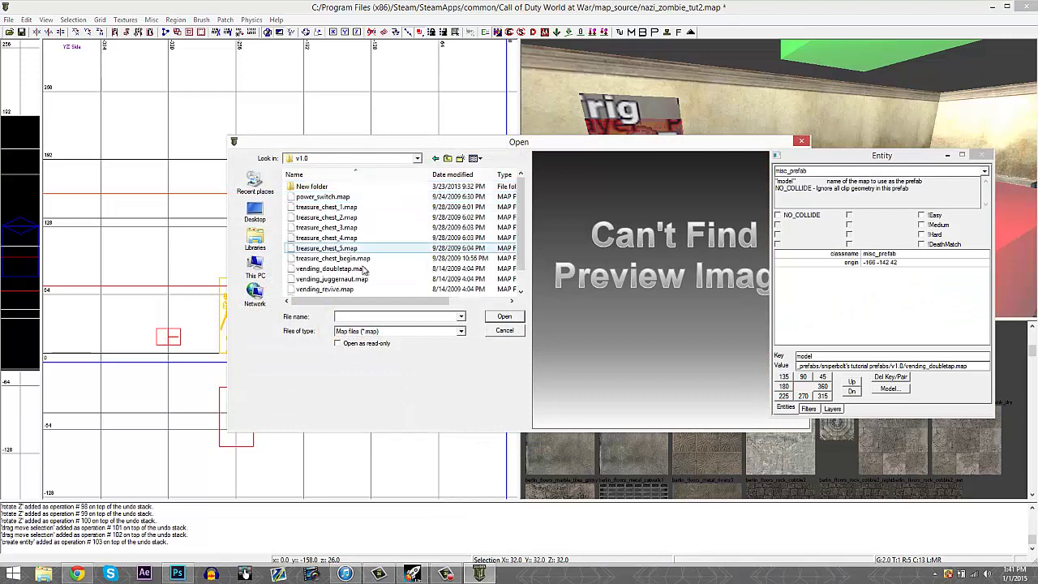
scroll(369, 279, down, 1)
double_click(331, 258)
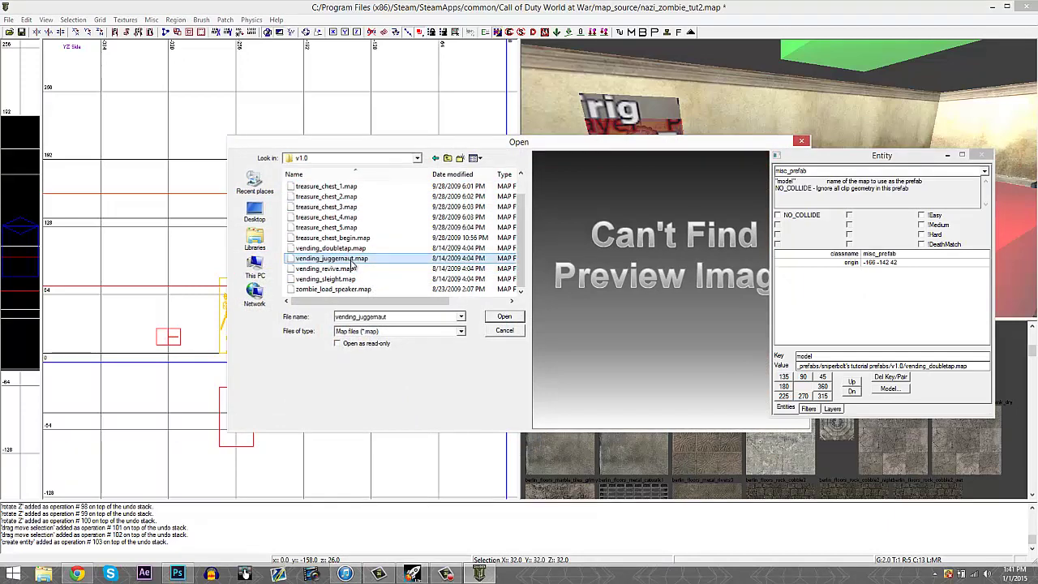
Rotate the Juggernaut machine three times about Z and stand it on the floor against the wall beside Double Tap
click(101, 31)
click(101, 31)
click(102, 32)
drag(286, 280, 291, 394)
key(ctrl+Tab)
scroll(295, 321, up, 3)
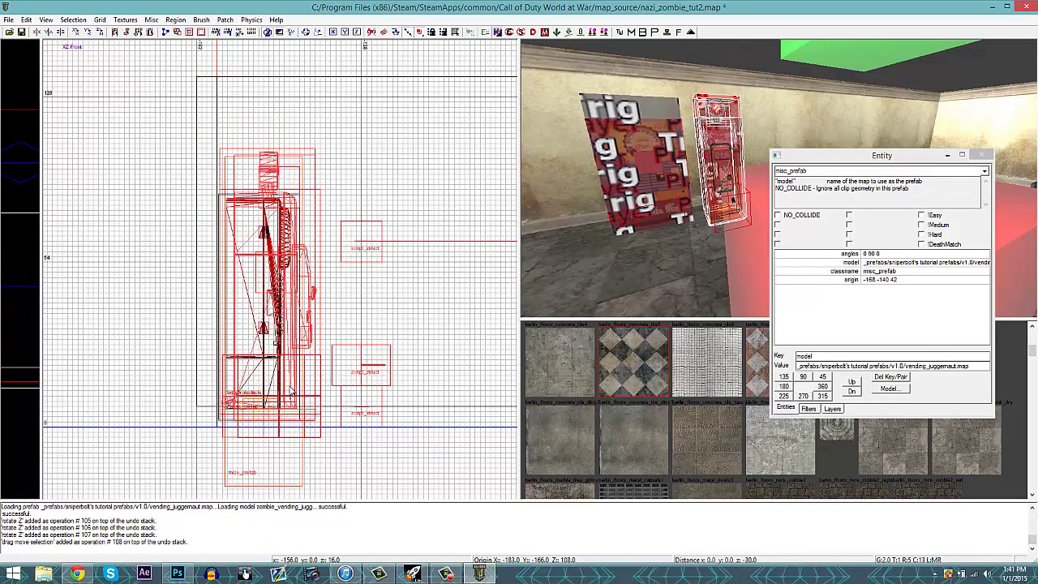
key(ctrl+Tab)
scroll(293, 380, down, 3)
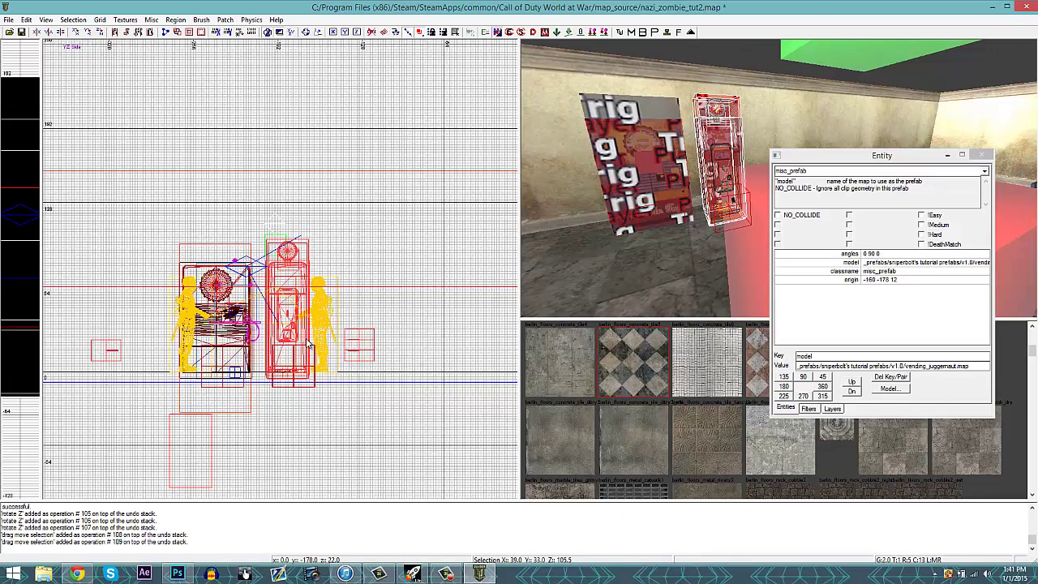
key(Escape)
Insert a misc_prefab beyond the Juggernaut machine and load vending_sleight.map from UGX Modtools Patch Prefabs
key(ctrl+Tab)
scroll(186, 274, up, 3)
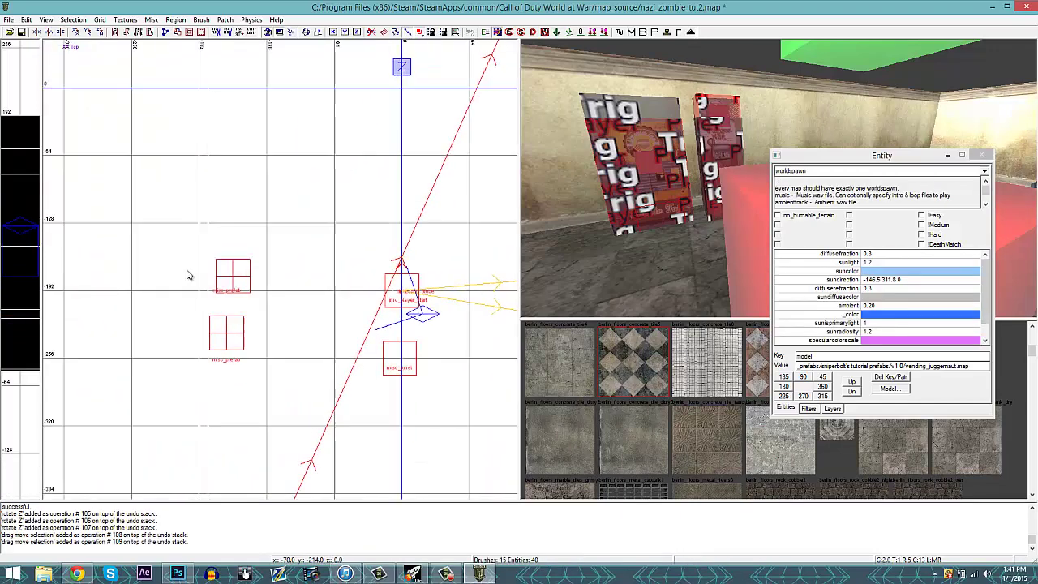
right_click(233, 206)
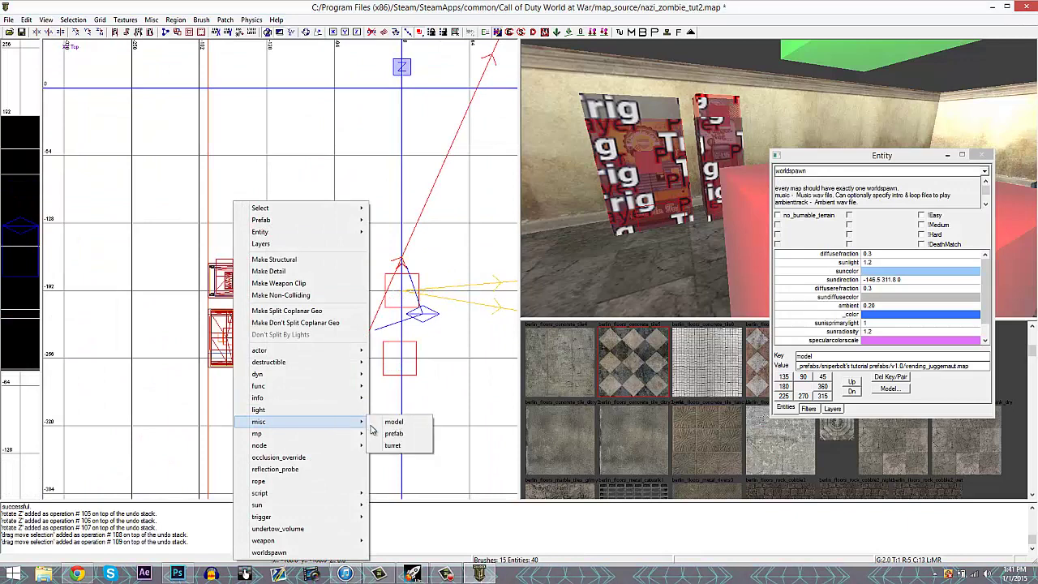
click(373, 435)
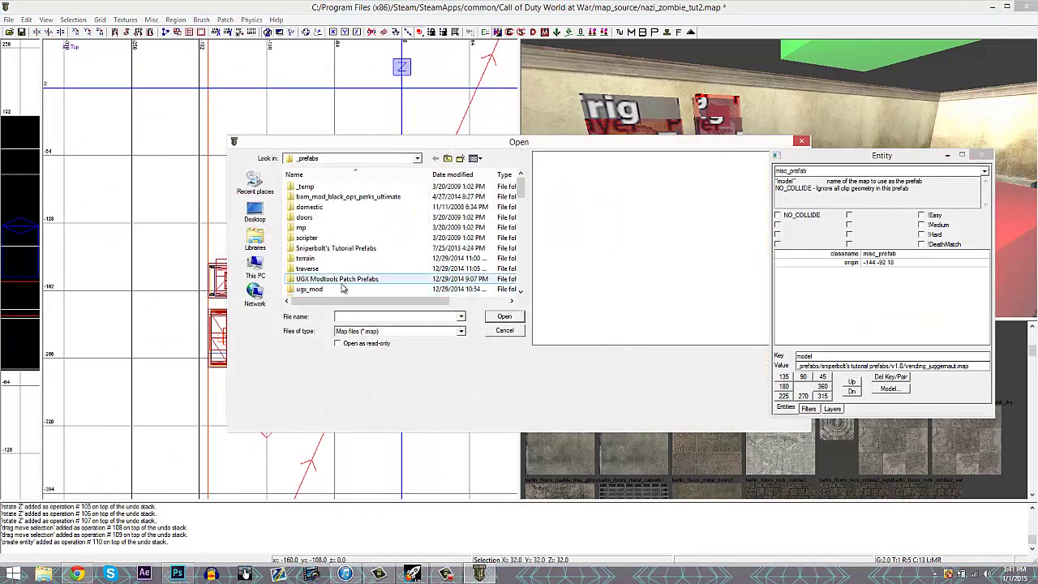
double_click(339, 279)
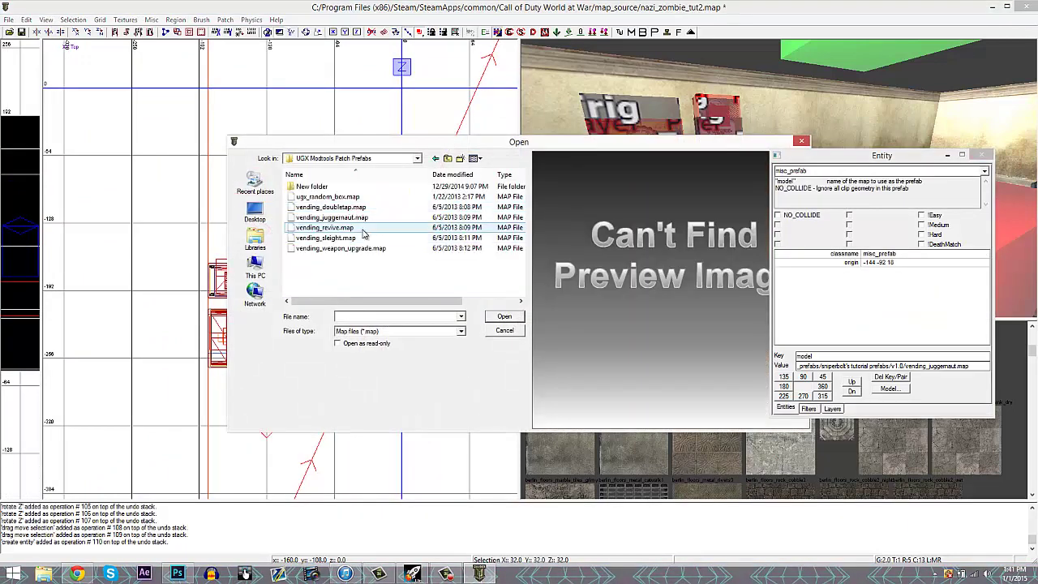
double_click(360, 238)
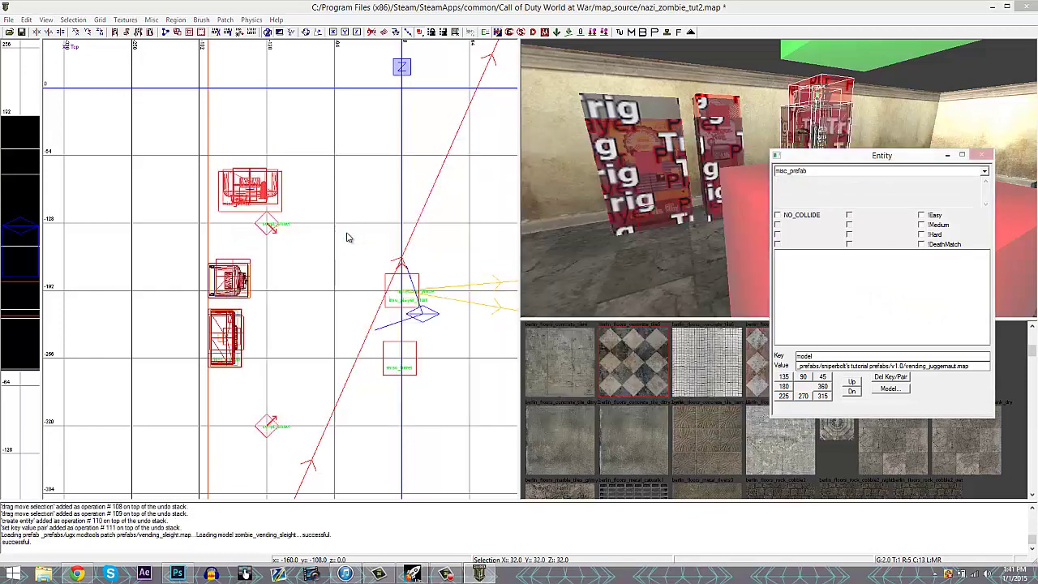
Rotate the Sleight of Hand machine three times about Z and fit it against the wall beside Juggernaut at floor level
triple_click(101, 33)
drag(238, 197, 220, 229)
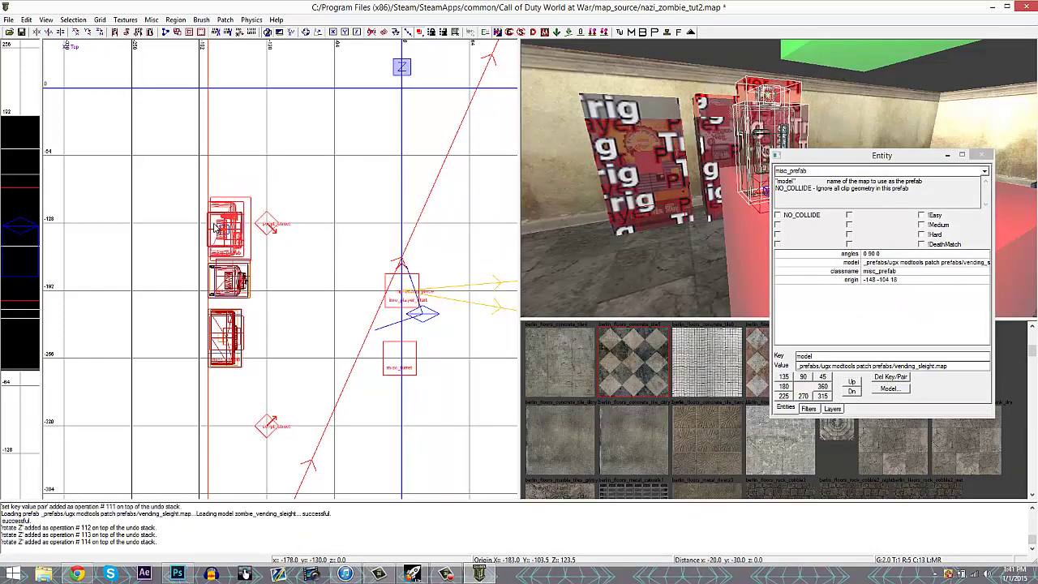
scroll(216, 230, up, 4)
key(ctrl+Tab)
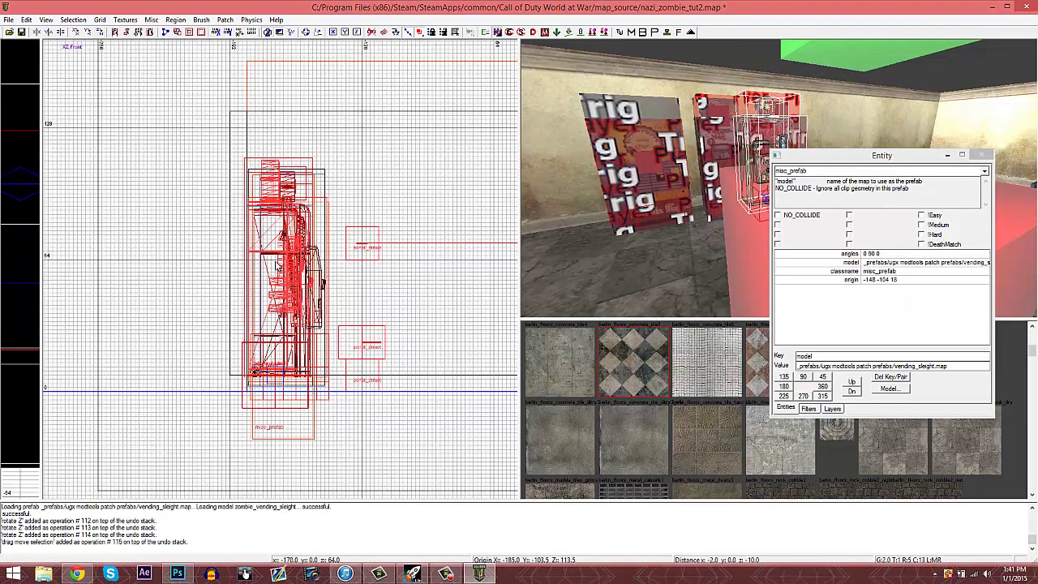
drag(276, 261, 278, 265)
key(Escape)
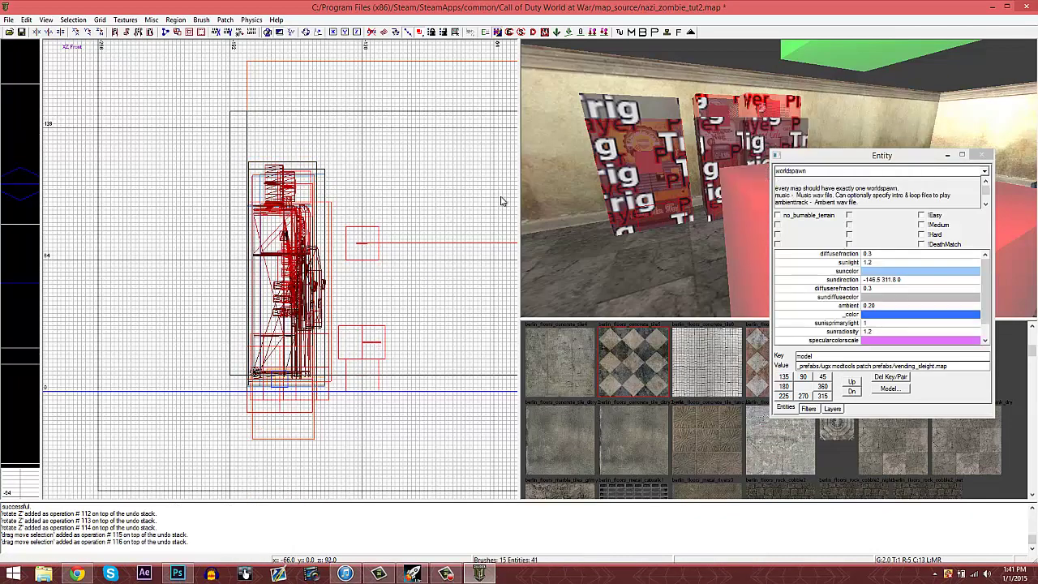
Insert a misc_prefab in front of the perk machines and load vending_revive.map from UGX Modtools Patch Prefabs
key(ctrl+Tab)
scroll(279, 268, down, 3)
key(ctrl+Tab)
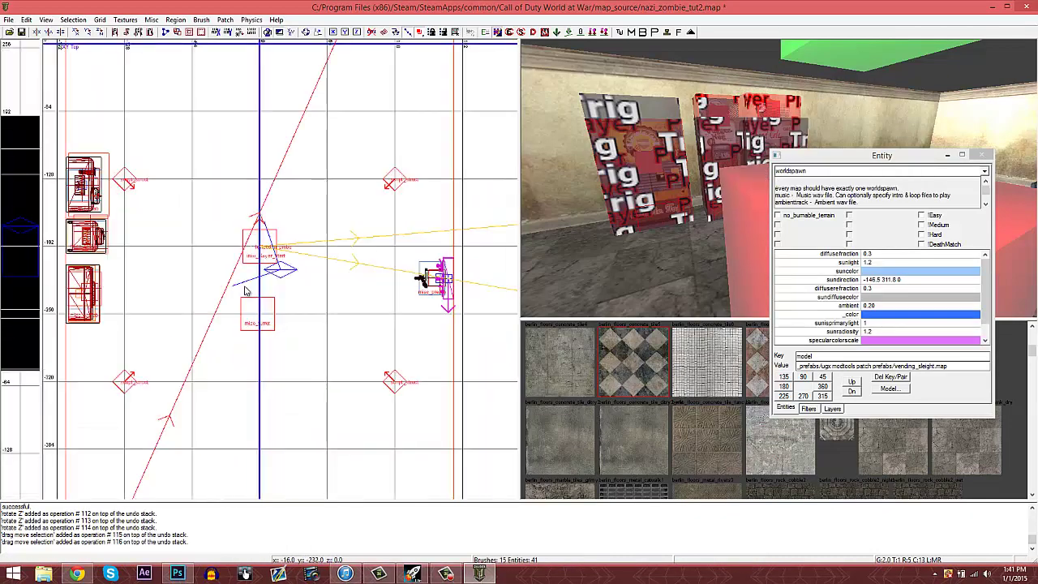
scroll(214, 289, up, 2)
right_click(211, 290)
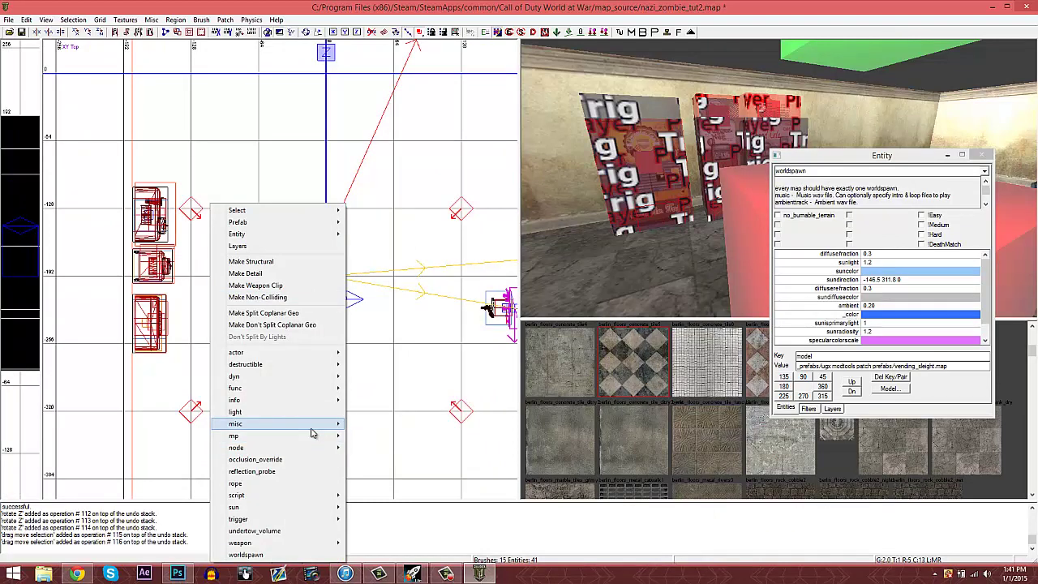
click(367, 436)
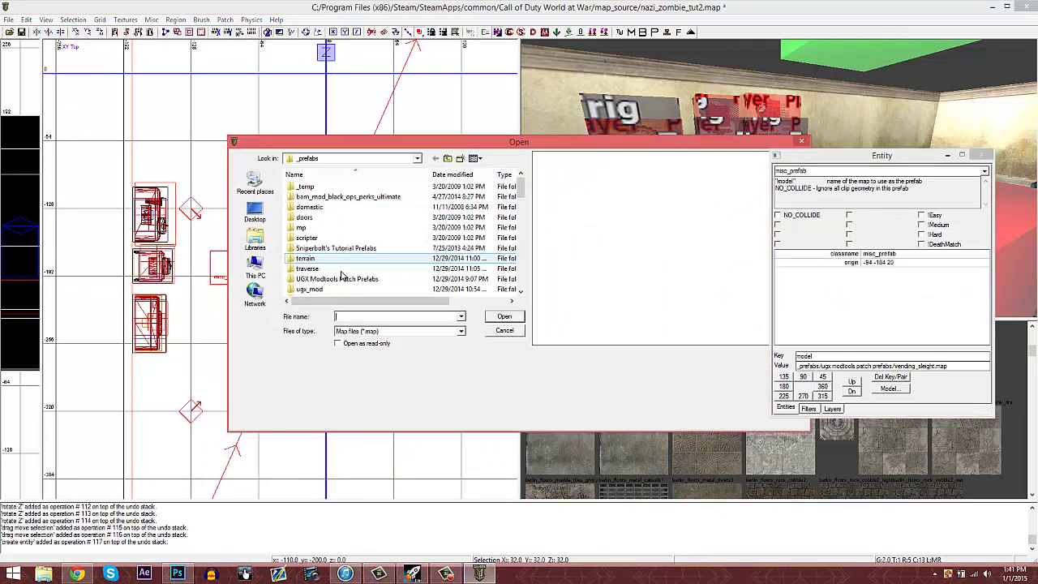
double_click(339, 279)
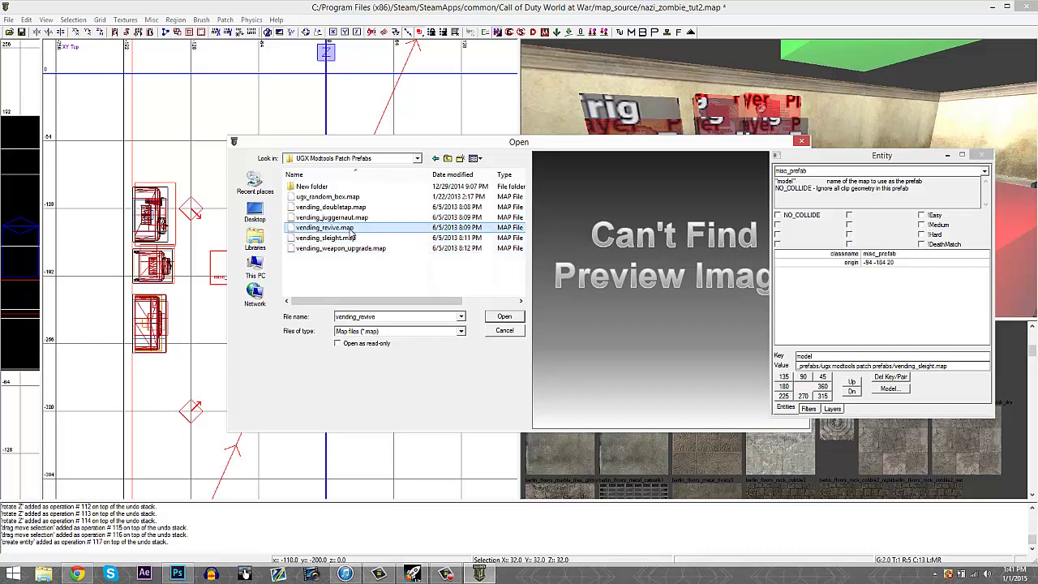
double_click(350, 230)
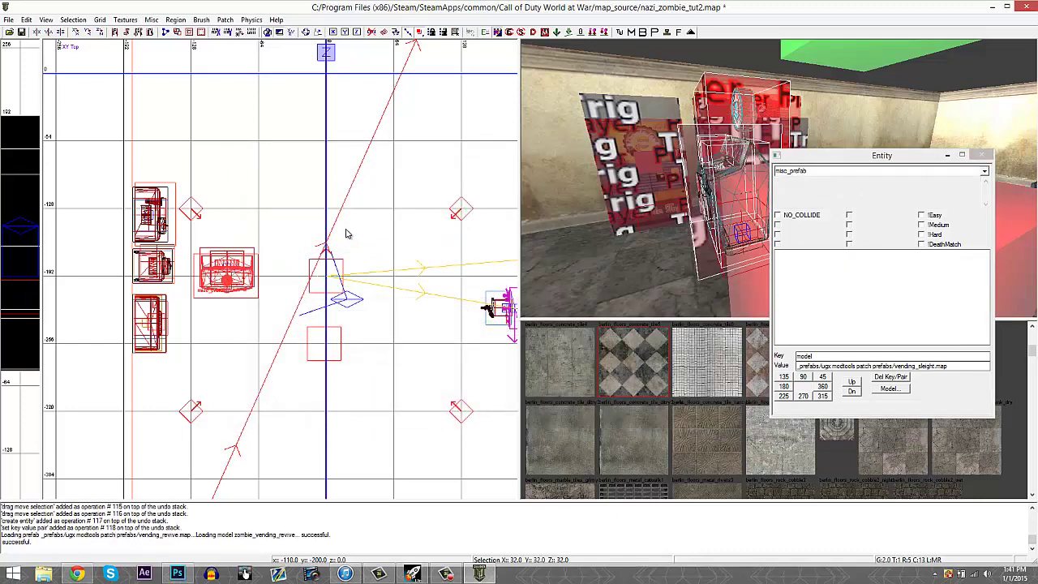
Rotate the Revive machine three times about Z and place it on the floor against the wall beside Double Tap
click(104, 31)
click(104, 31)
click(103, 31)
drag(241, 279, 169, 393)
scroll(169, 393, up, 5)
drag(369, 271, 385, 286)
right_drag(608, 219, 608, 214)
key(Escape)
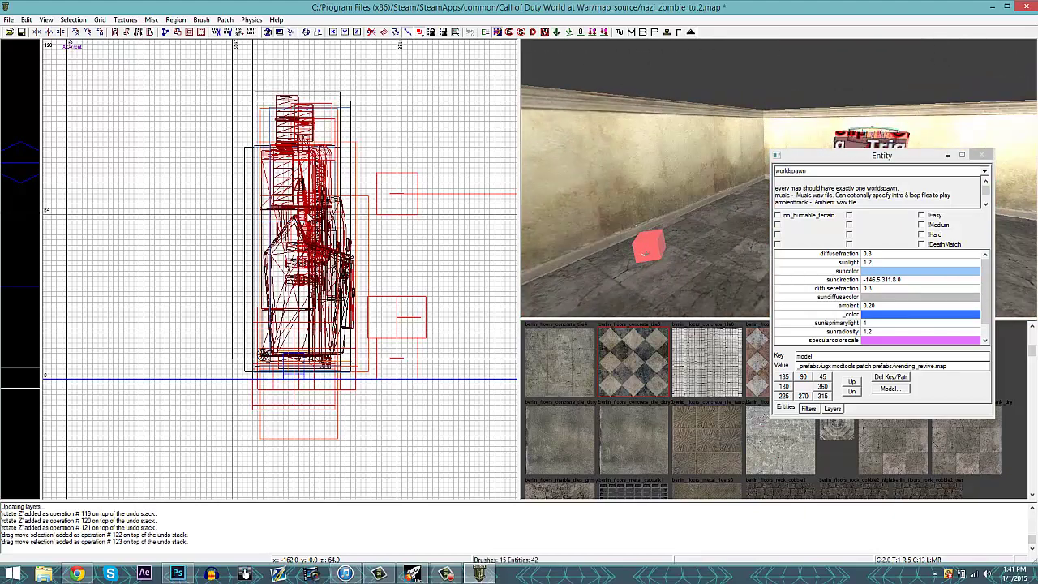
Insert a misc_prefab in the room beyond the perk machines and load ugx_desert_eagle.map from ugx_mod/weapons
scroll(311, 223, down, 5)
key(ctrl+Tab)
key(ctrl+Tab)
scroll(334, 284, down, 5)
right_drag(312, 217, 324, 245)
right_click(298, 205)
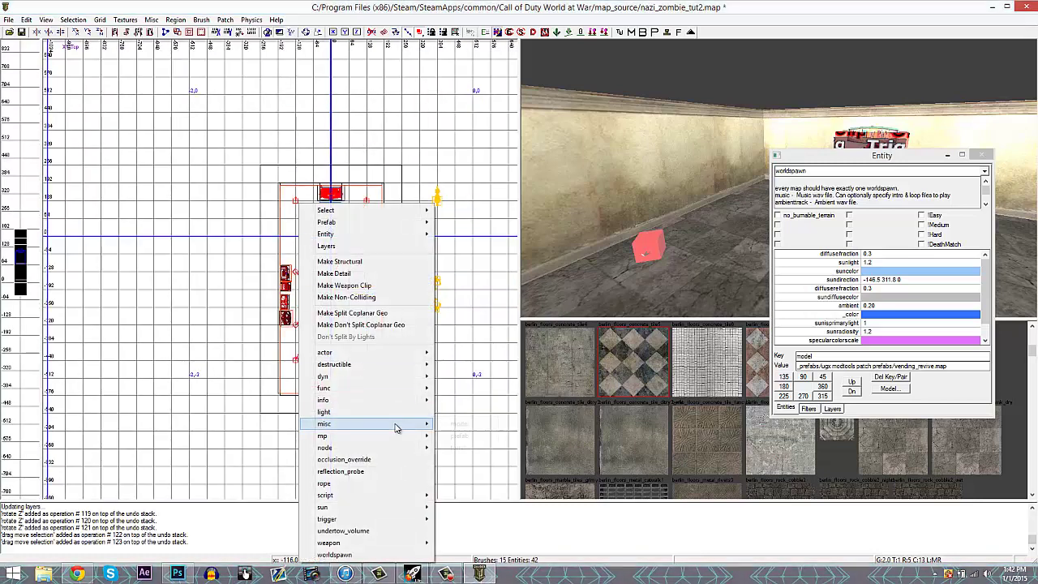
click(459, 435)
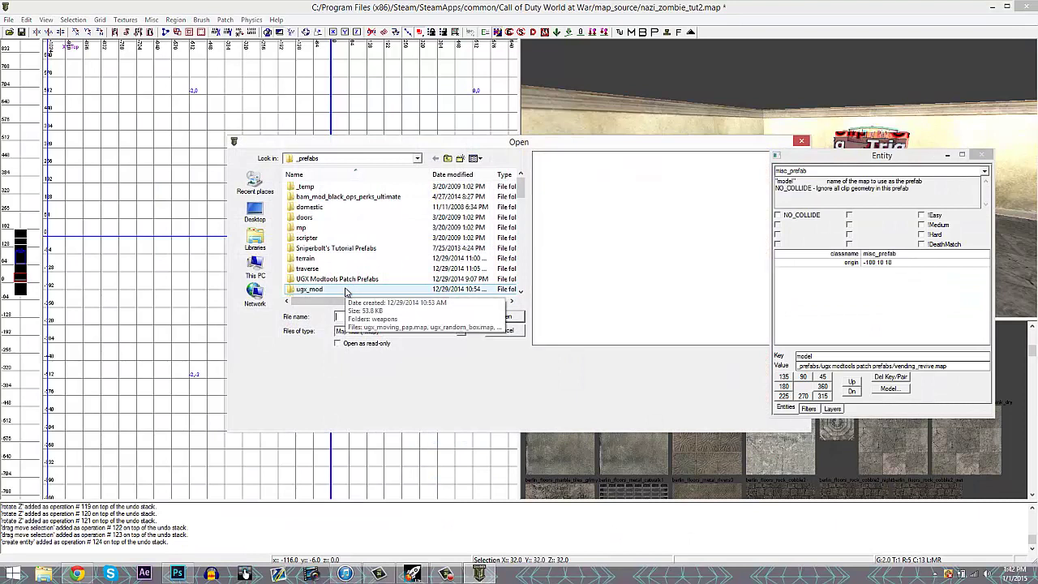
double_click(316, 289)
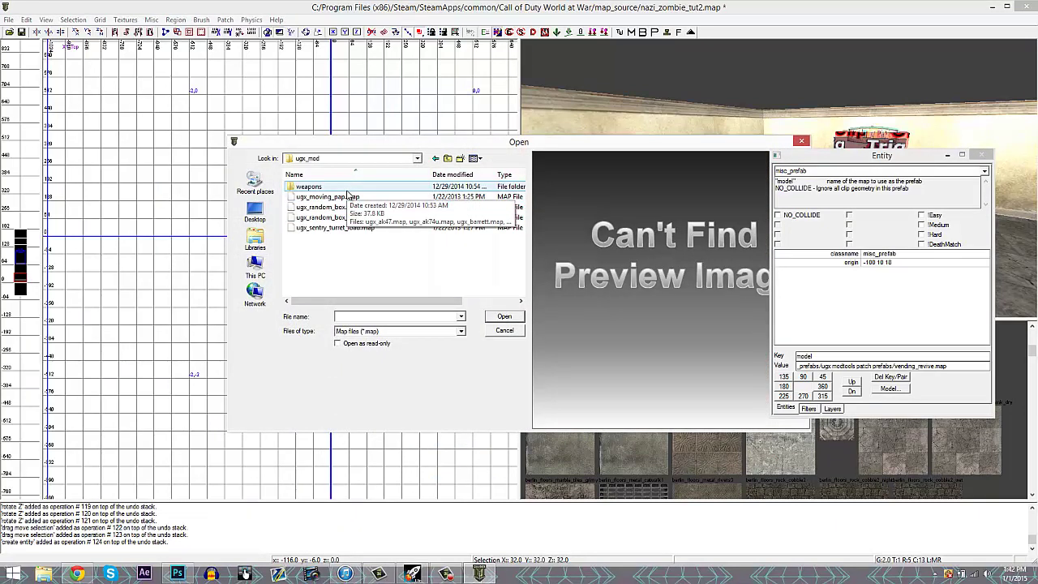
double_click(324, 186)
scroll(353, 245, down, 3)
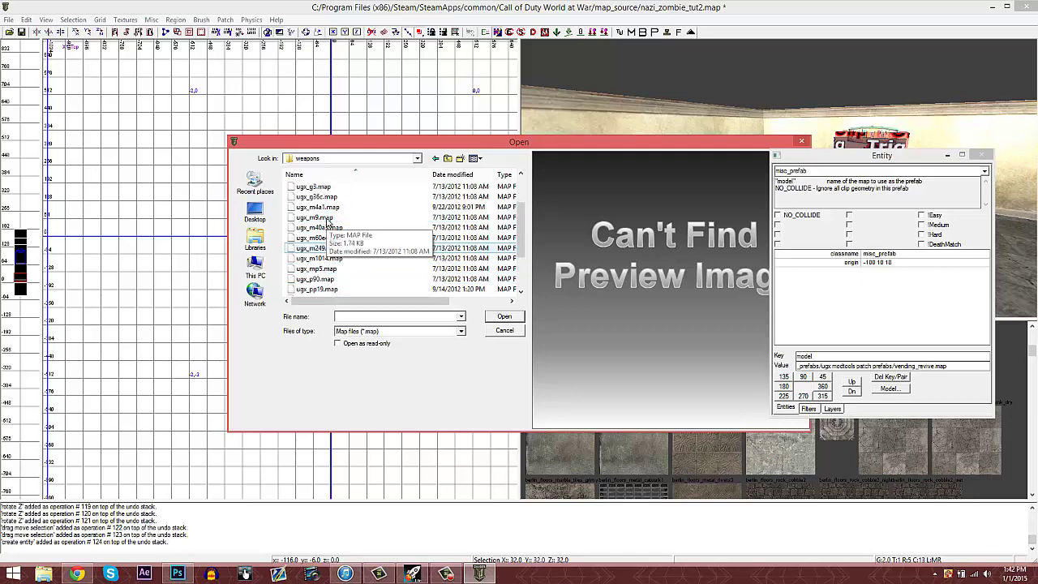
scroll(330, 220, up, 1)
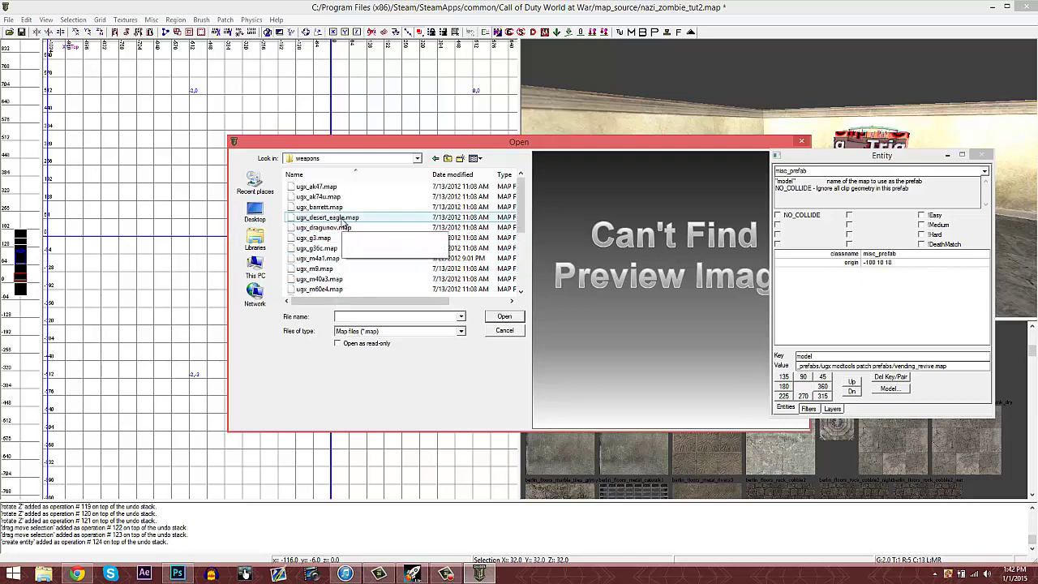
double_click(340, 219)
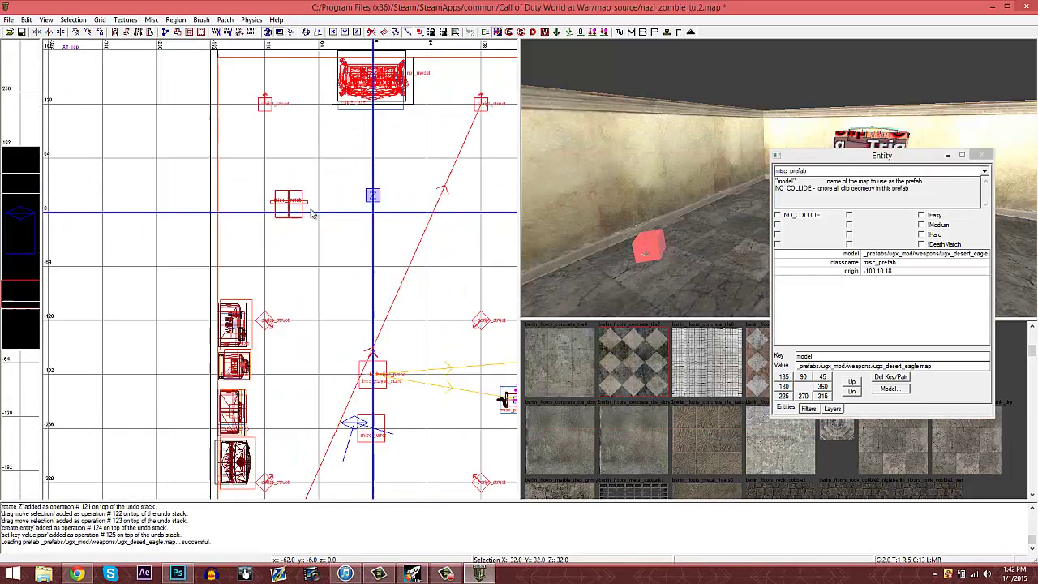
Rotate the Desert Eagle prefab once about Z, fit it against the perk machines' wall and raise it about 36 units
scroll(296, 208, up, 3)
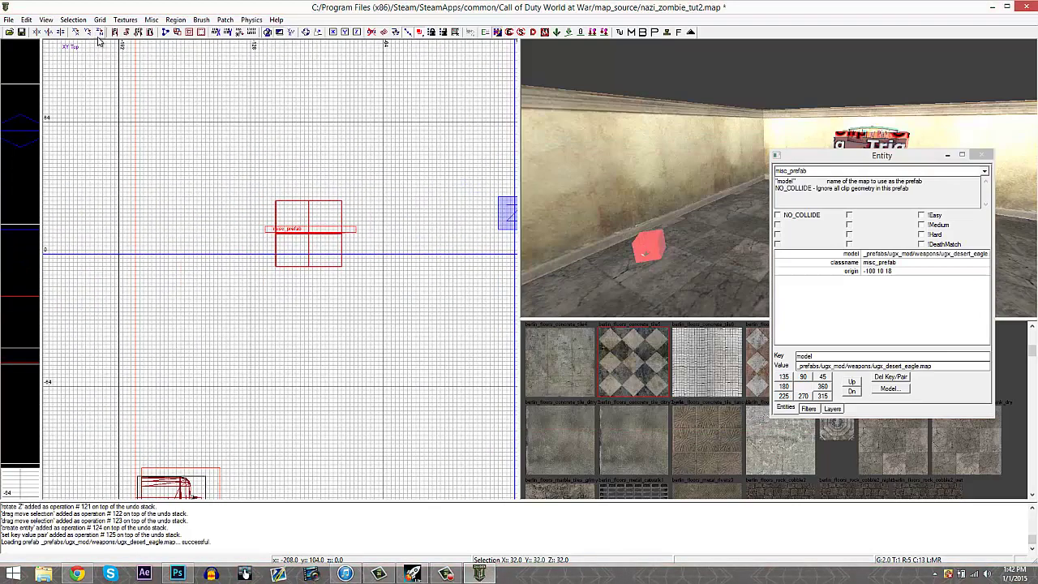
click(99, 33)
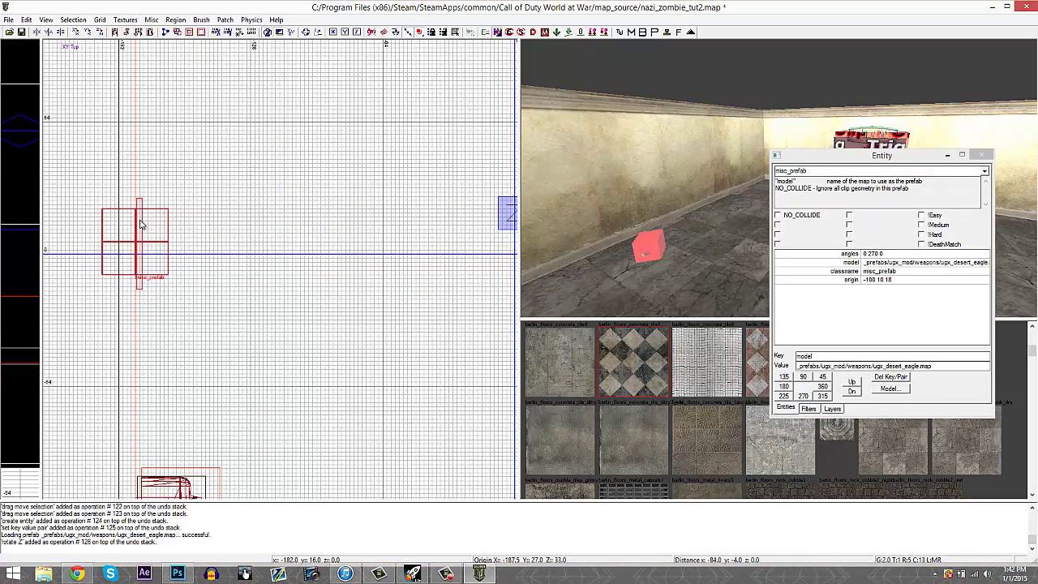
drag(141, 221, 140, 221)
scroll(140, 220, up, 3)
right_drag(141, 221, 155, 227)
key(ctrl+Tab)
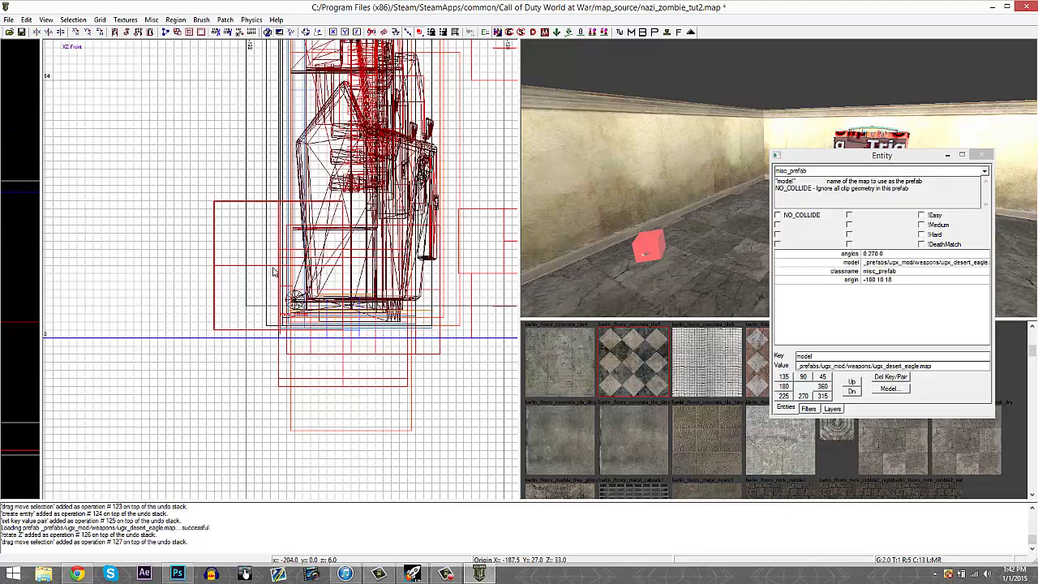
scroll(325, 269, down, 3)
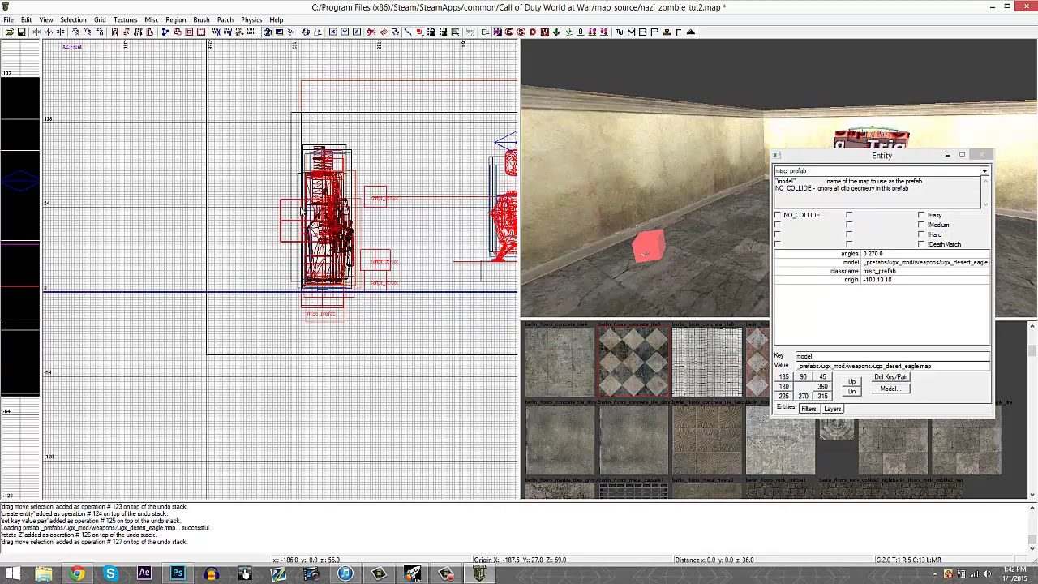
right_drag(407, 230, 379, 233)
right_drag(621, 229, 670, 227)
key(Escape)
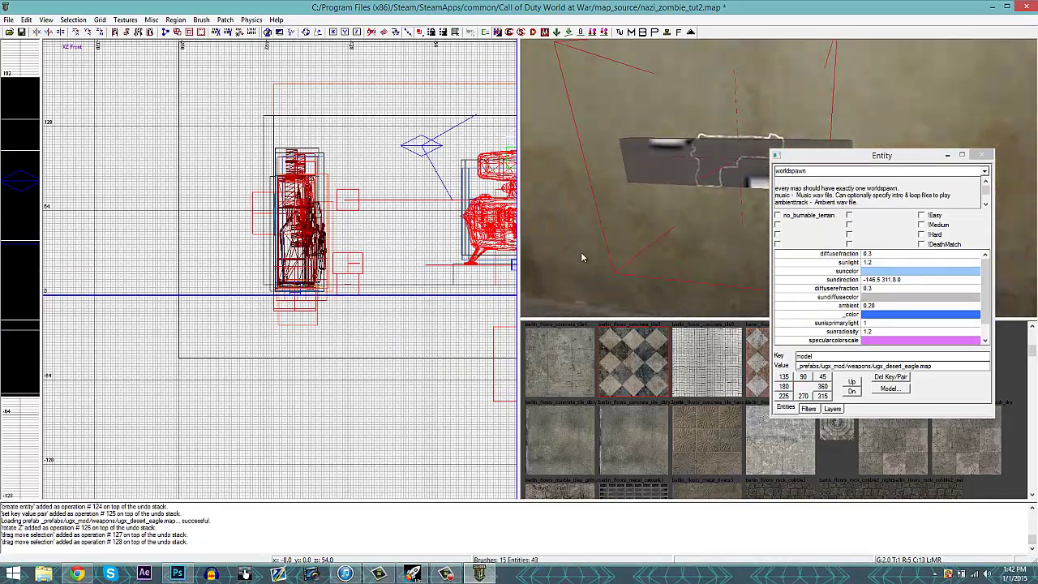
scroll(402, 234, down, 4)
mouse_move(408, 232)
right_down()
mouse_move(422, 216)
mouse_move(411, 217)
right_up()
scroll(441, 235, up, 4)
scroll(441, 236, up, 1)
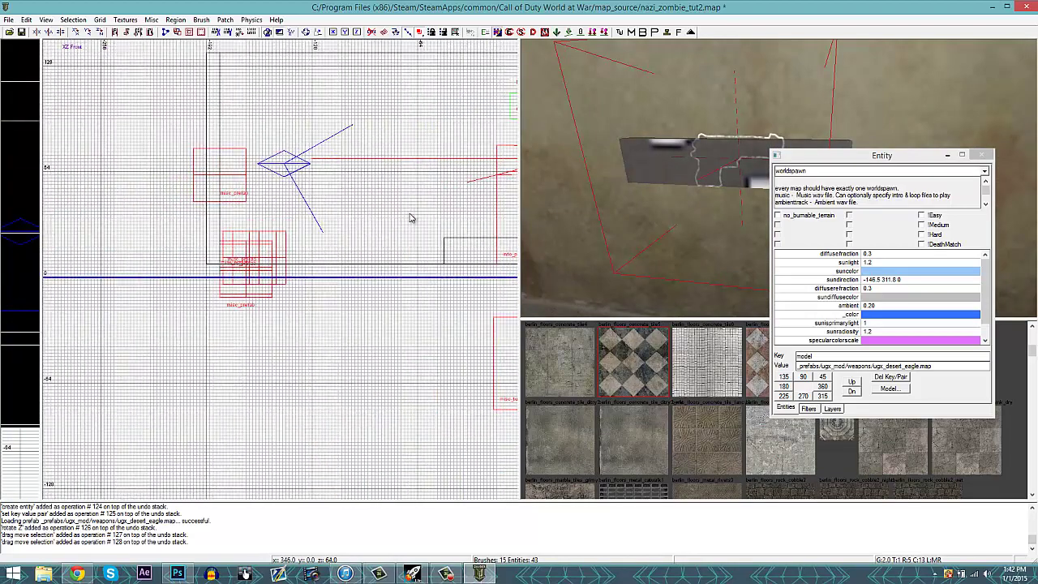
right_drag(694, 201, 696, 197)
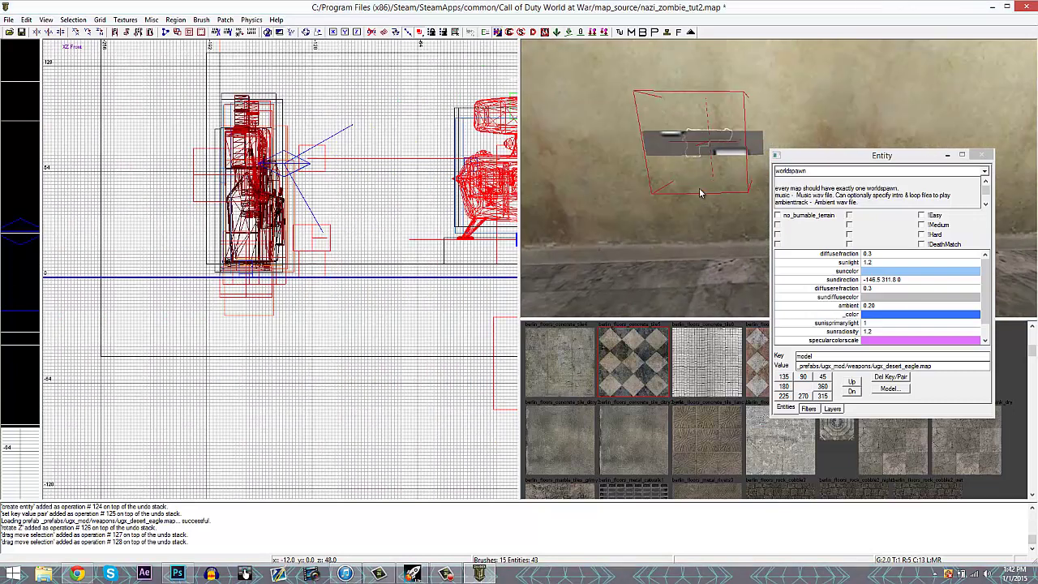
Insert a misc_prefab beyond the Desert Eagle near the same wall and load ugx_g36c.map from ugx_mod/weapons
key(ctrl+Tab)
scroll(299, 245, down, 5)
key(ctrl+Tab)
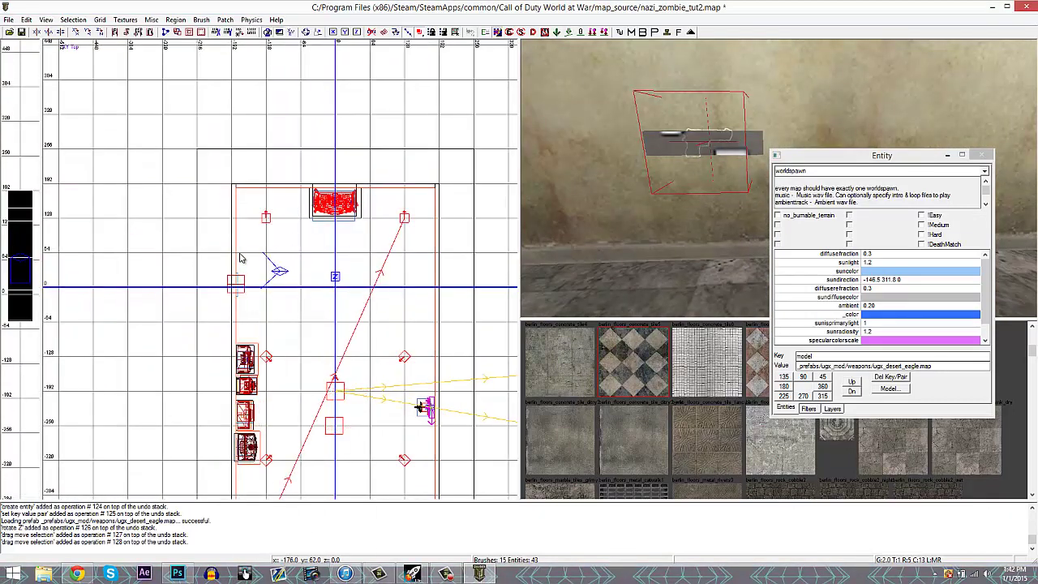
right_click(240, 256)
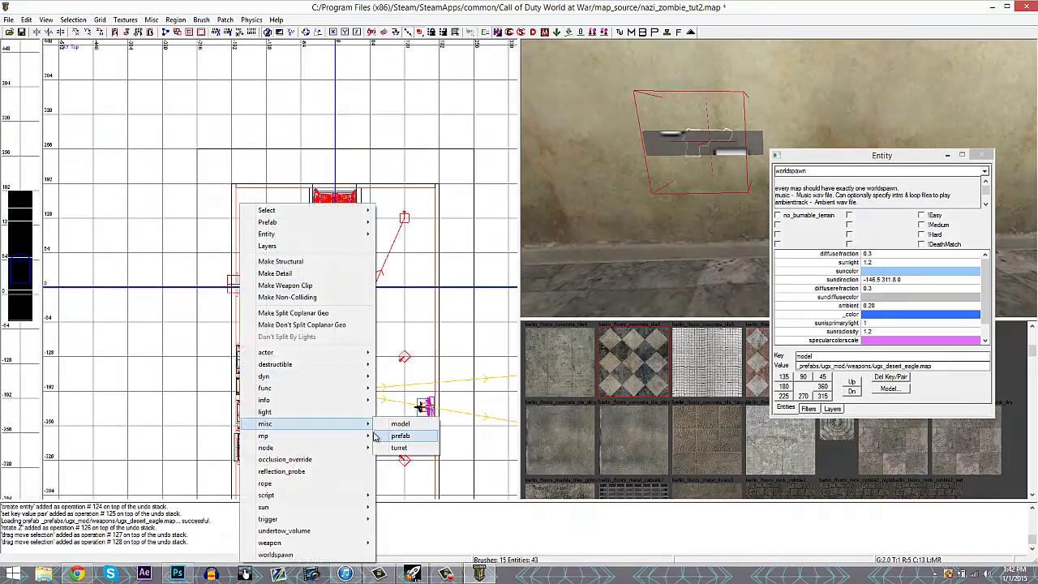
click(381, 437)
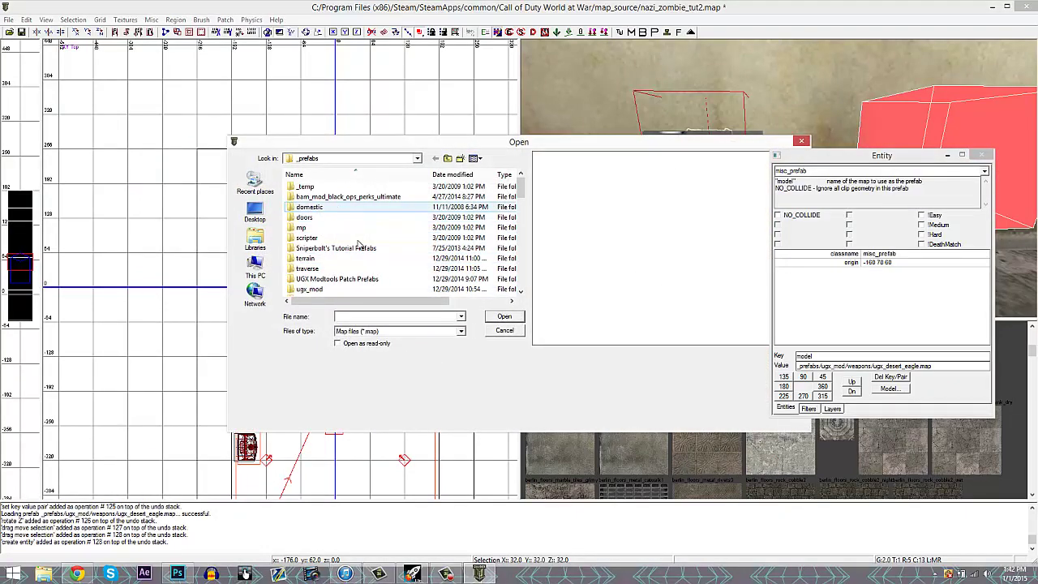
double_click(308, 290)
double_click(339, 215)
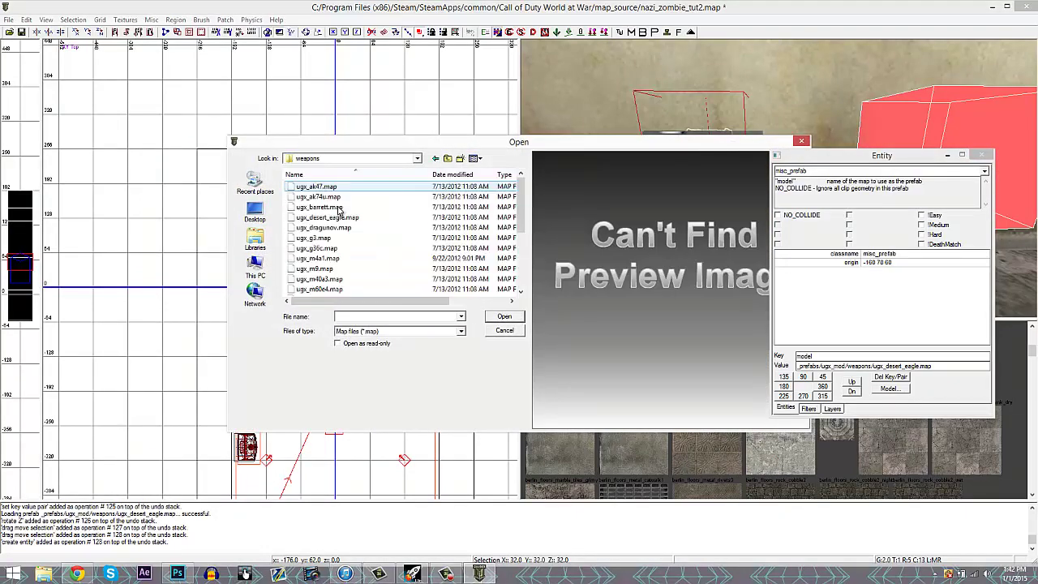
double_click(353, 249)
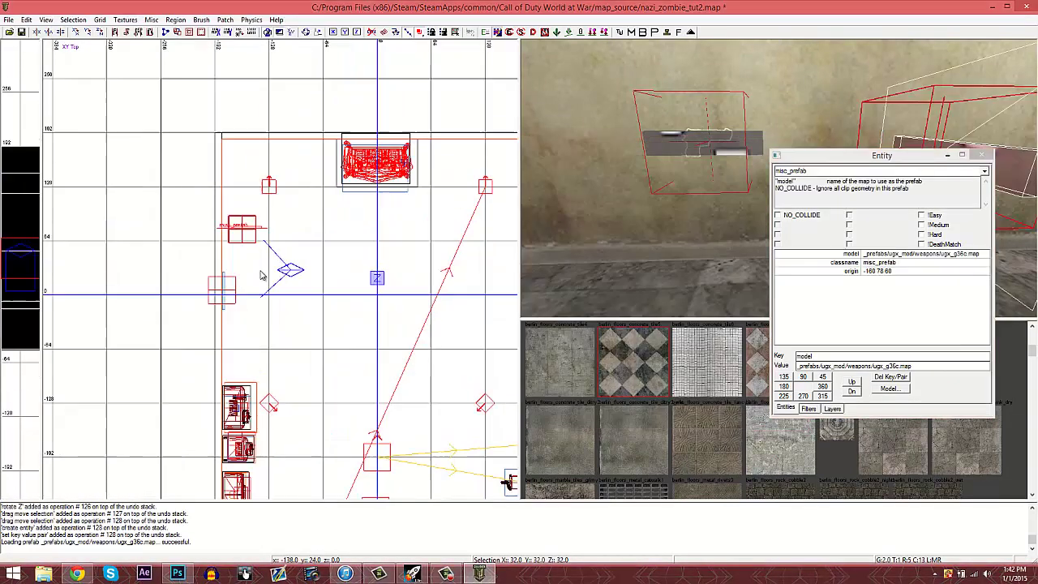
Rotate the G36C prefab once about Z and place it on the wall beside the Desert Eagle at matching height
click(100, 33)
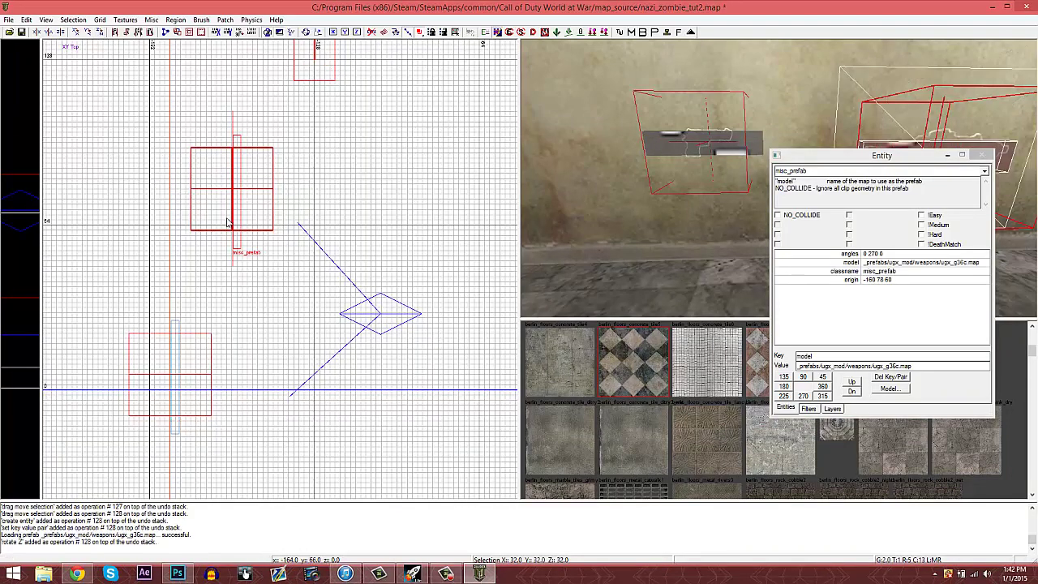
drag(228, 222, 152, 199)
key(ctrl+Tab)
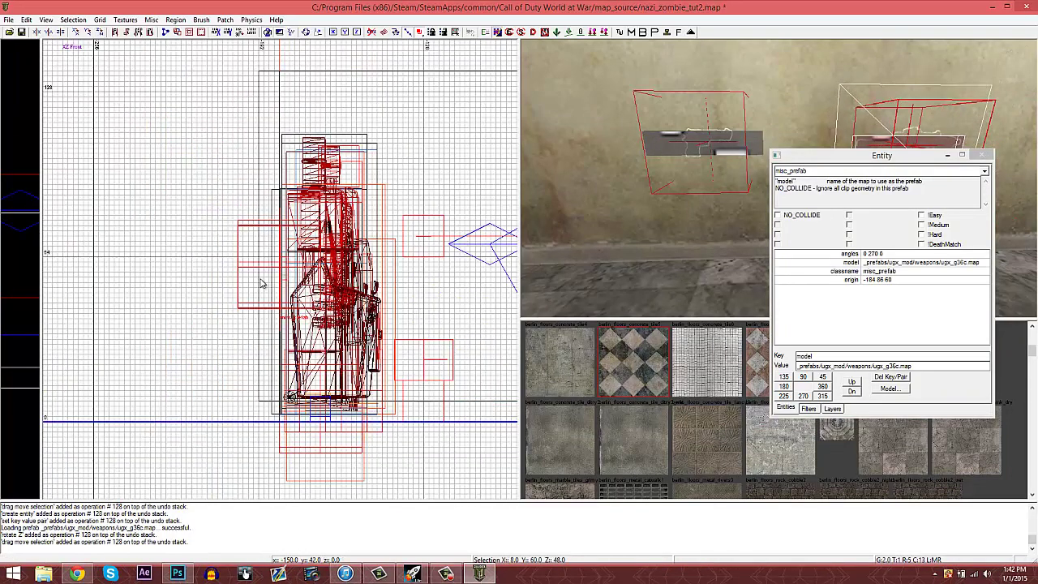
right_drag(355, 276, 338, 271)
drag(280, 262, 279, 257)
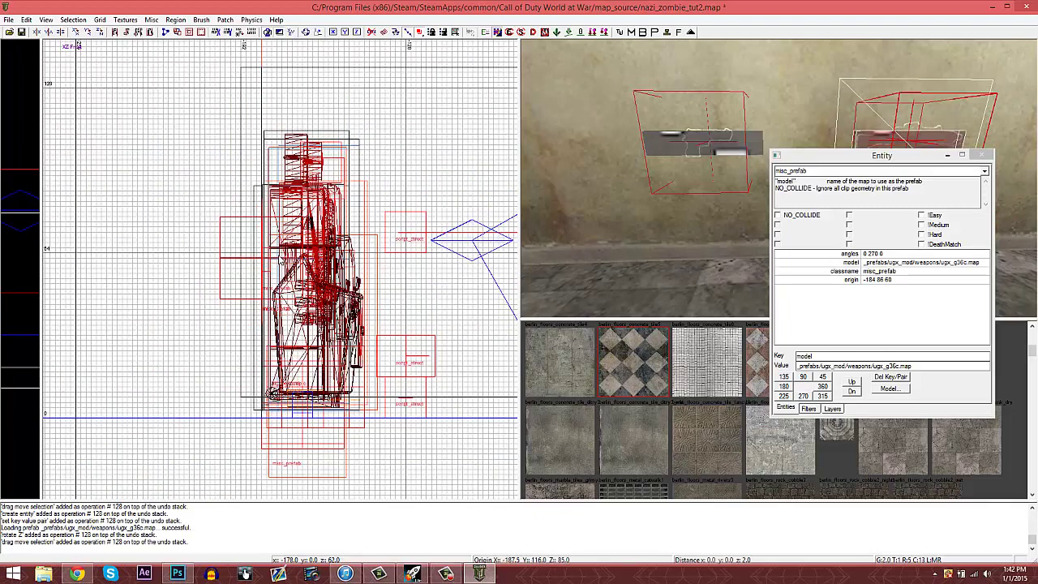
right_drag(615, 223, 642, 202)
key(Escape)
key(n)
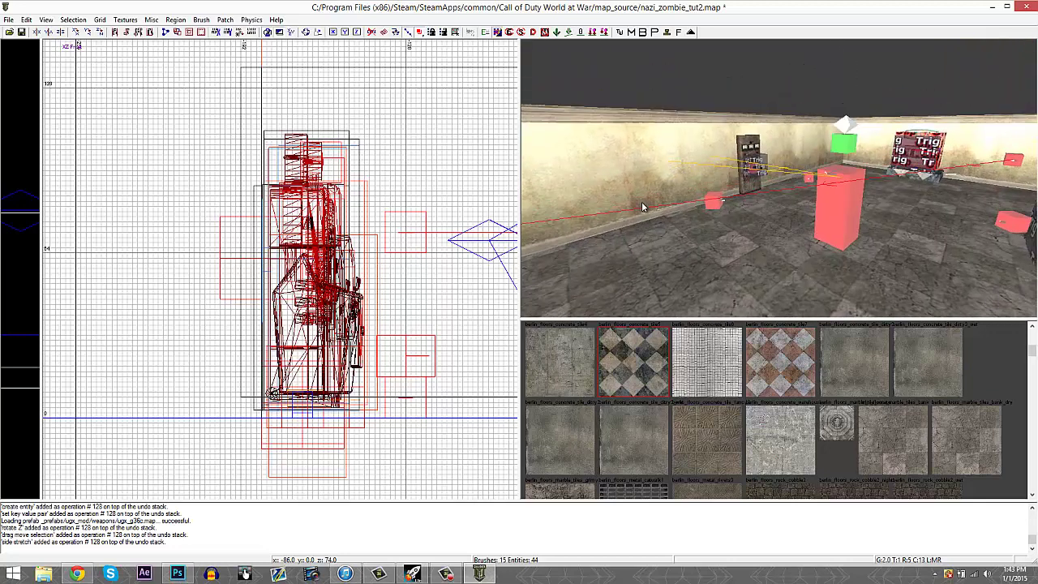
Insert a misc_prefab in the open floor opposite the wall weapons and load ugx_random_box_start.map from ugx_mod
scroll(363, 235, down, 3)
key(ctrl+Tab)
key(ctrl+Tab)
scroll(308, 290, down, 3)
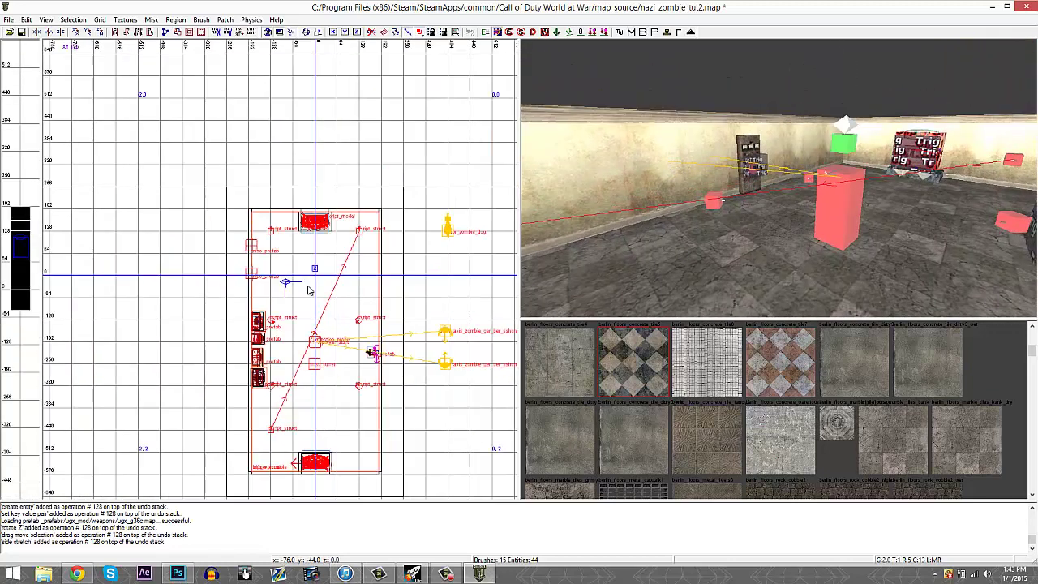
right_click(340, 292)
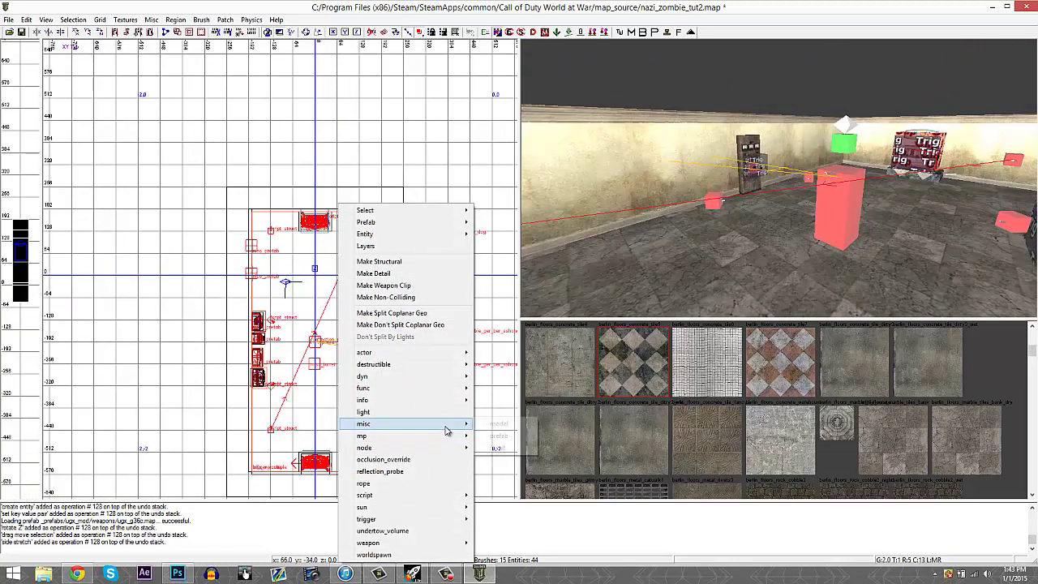
click(498, 435)
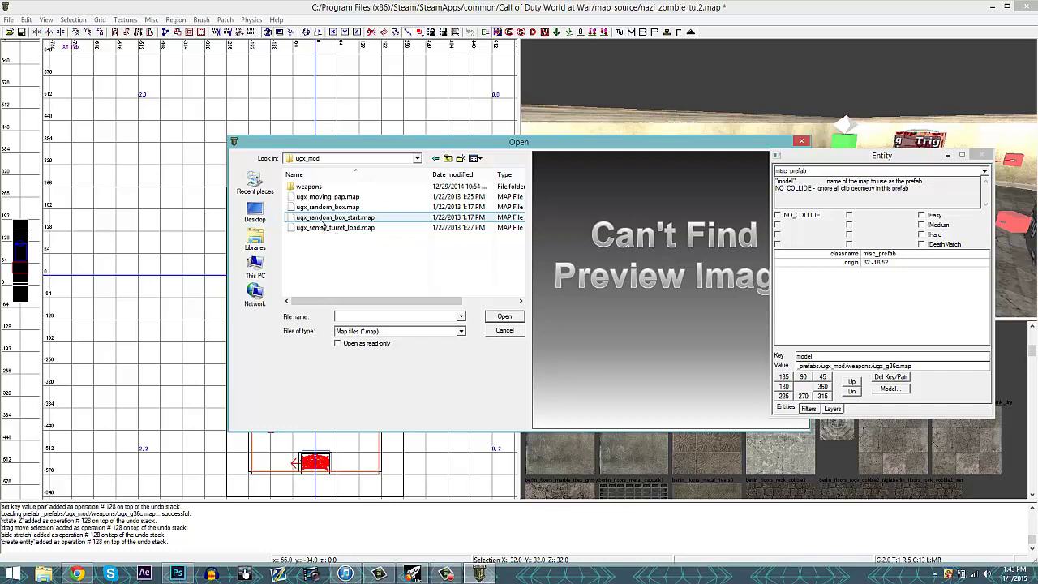
double_click(324, 217)
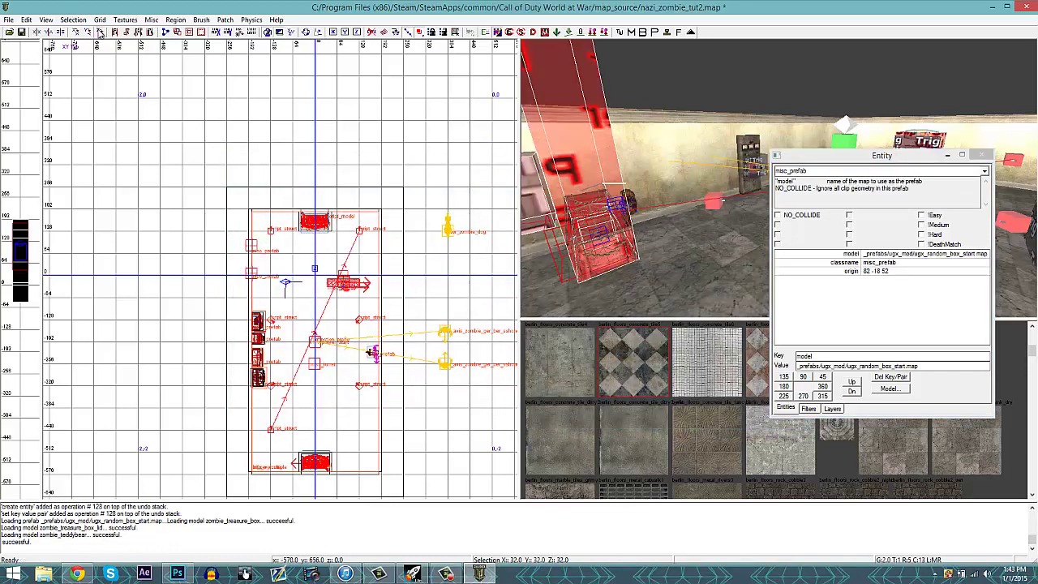
Rotate the random box about Z to an angle of 180 and move it toward the end wall beside the machine
click(100, 32)
scroll(343, 295, up, 5)
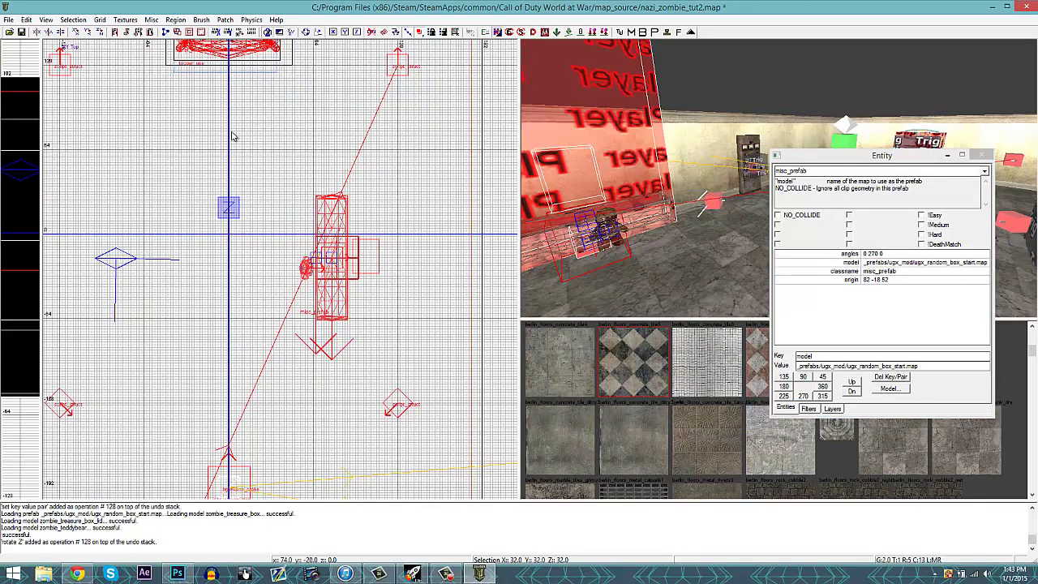
click(102, 33)
click(101, 33)
scroll(315, 224, down, 3)
drag(348, 249, 365, 168)
click(100, 34)
click(100, 33)
click(100, 33)
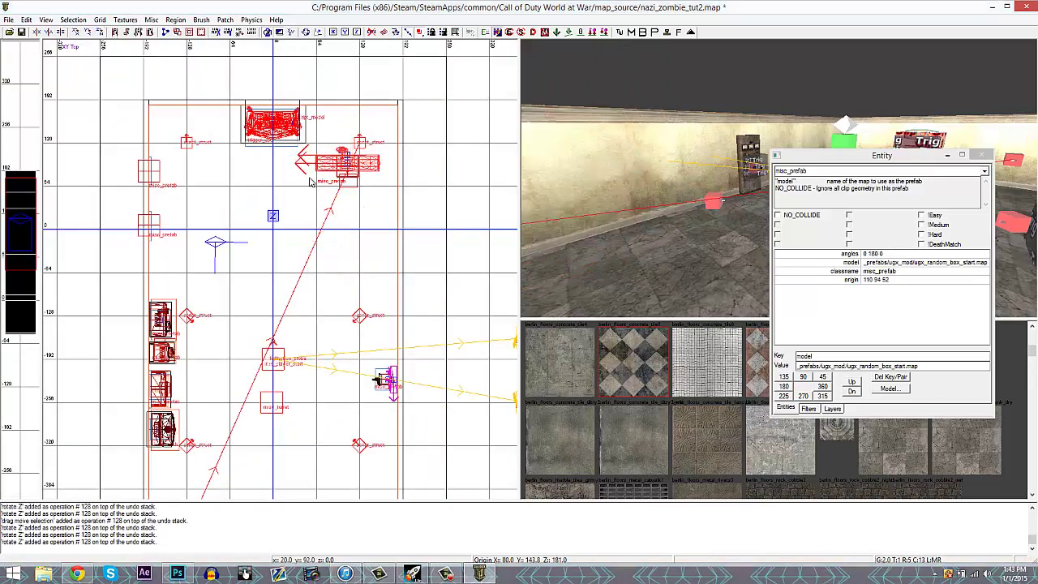
Fit the random box against the end wall beside the machine and lower it to floor level
right_drag(342, 180, 341, 228)
scroll(341, 226, up, 5)
drag(340, 225, 346, 128)
right_drag(346, 128, 350, 180)
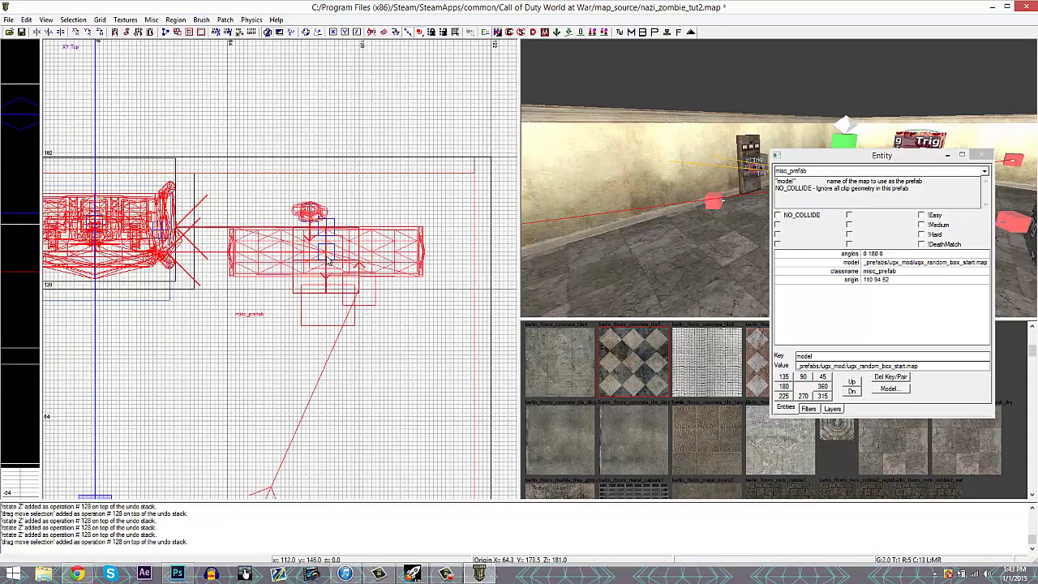
drag(328, 258, 340, 224)
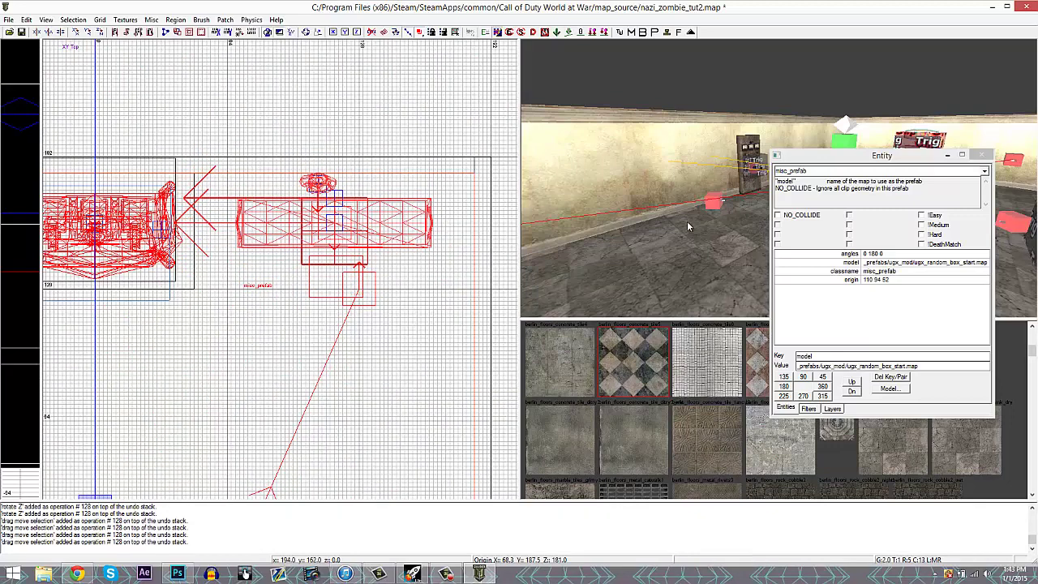
right_drag(688, 227, 565, 262)
key(ctrl+Tab)
scroll(334, 305, down, 2)
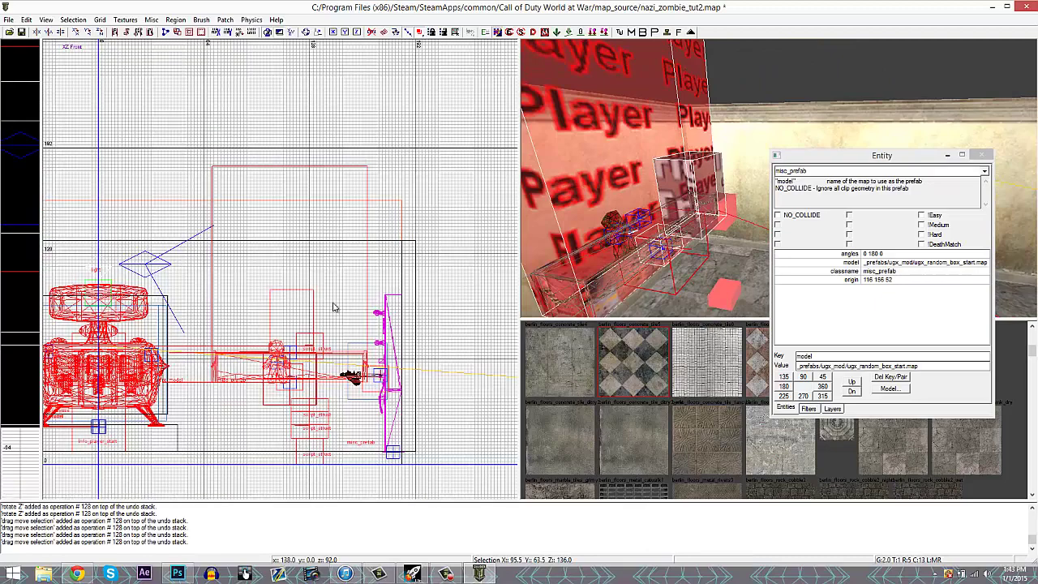
right_drag(333, 306, 356, 245)
drag(307, 290, 307, 349)
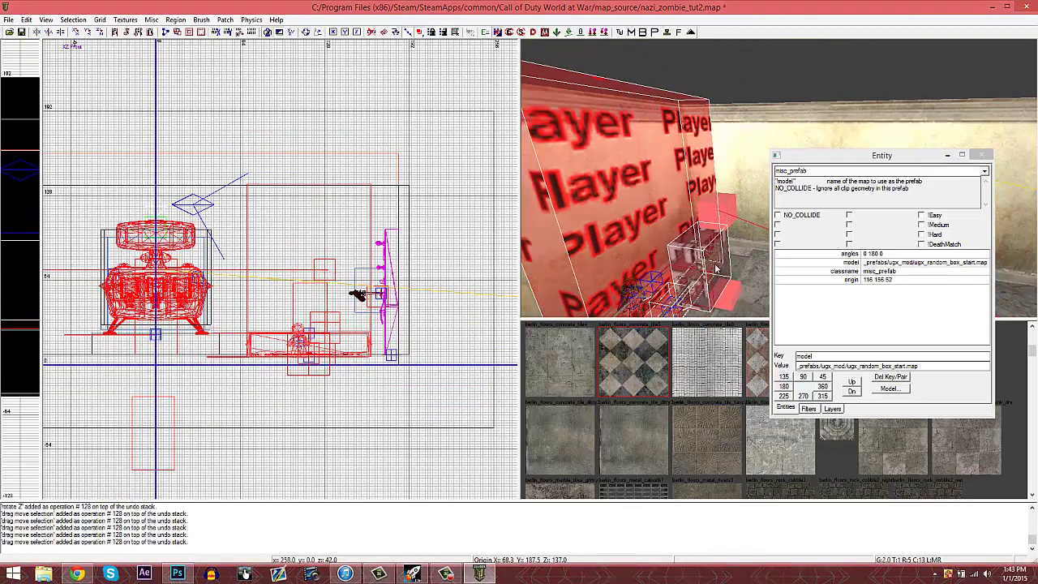
key(Escape)
Select the random box prefab and stamp it into the map as separate entities
right_drag(713, 264, 666, 78)
shift+click(693, 212)
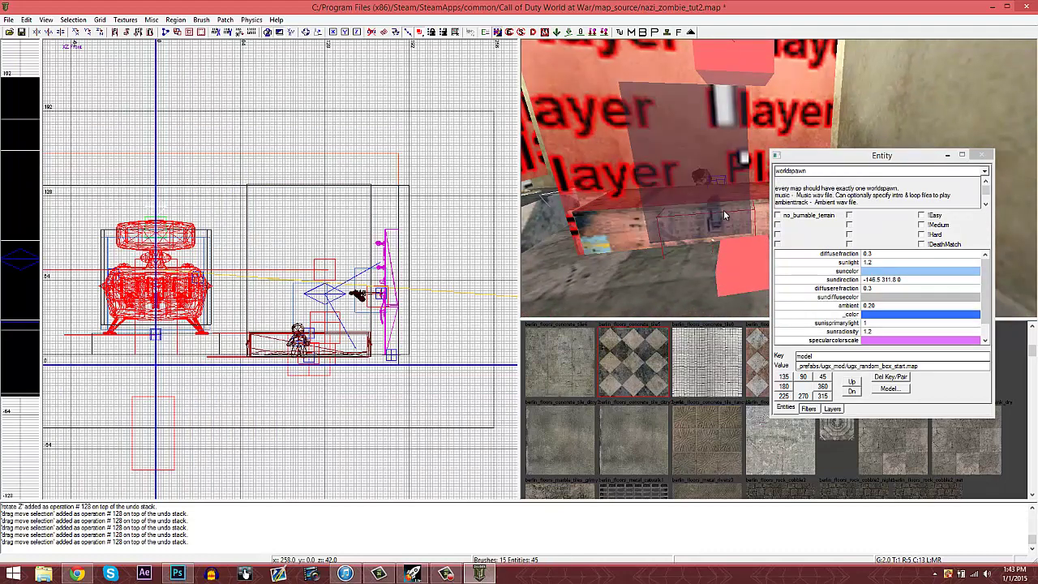
click(666, 33)
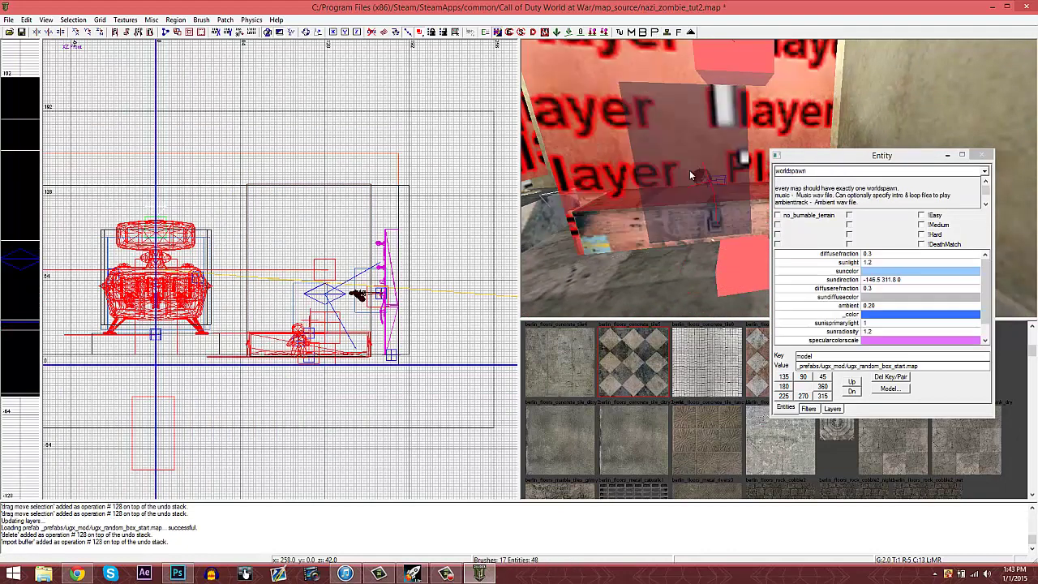
key(Escape)
right_drag(717, 251, 711, 250)
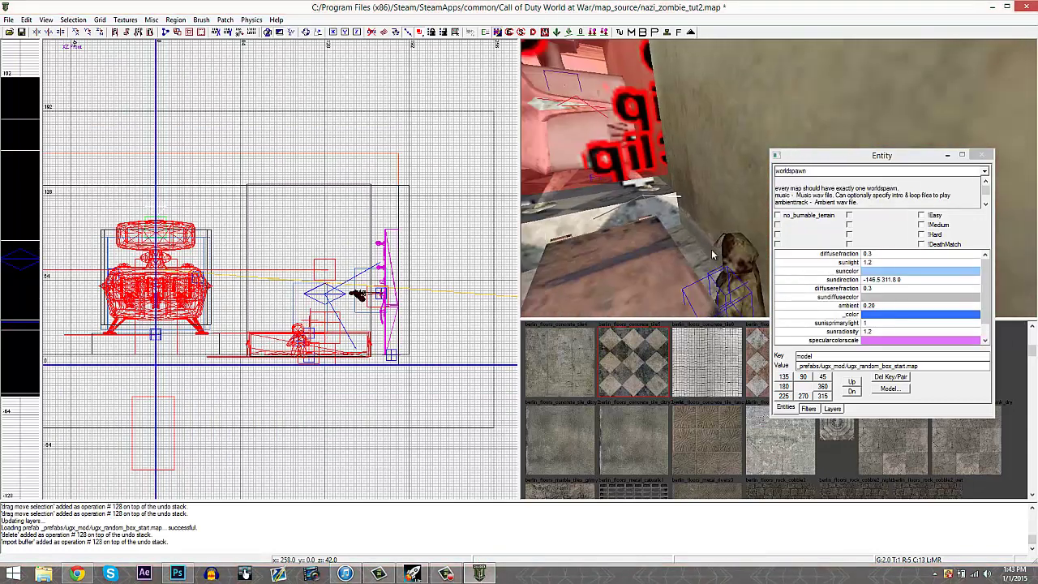
Try to move the random box's teddy bear along the Y axis, away from the end wall
shift+click(744, 275)
key(Escape)
shift+click(744, 275)
scroll(389, 292, down, 2)
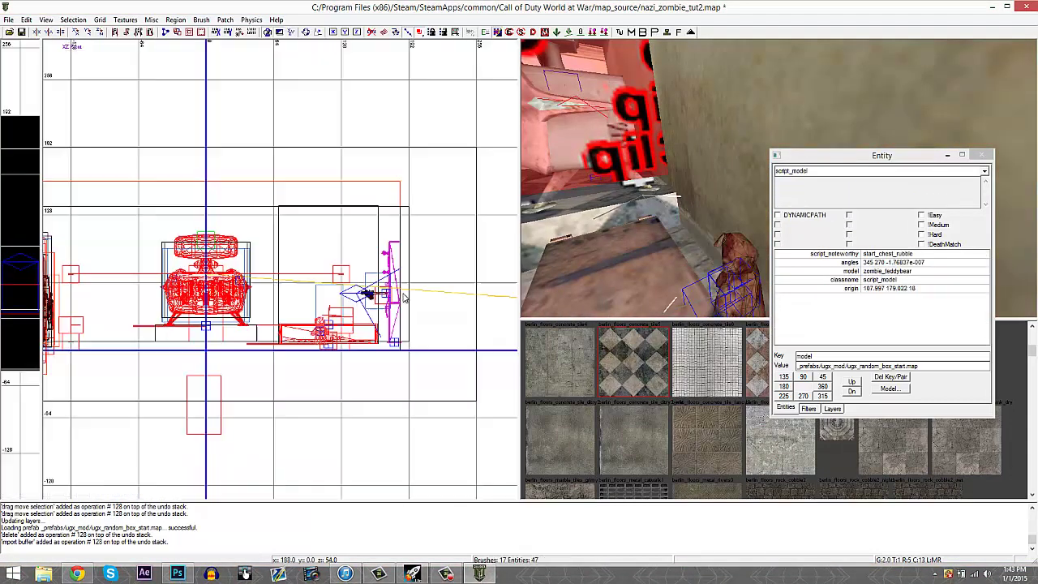
key(ctrl+Tab)
scroll(280, 280, up, 7)
drag(185, 234, 136, 232)
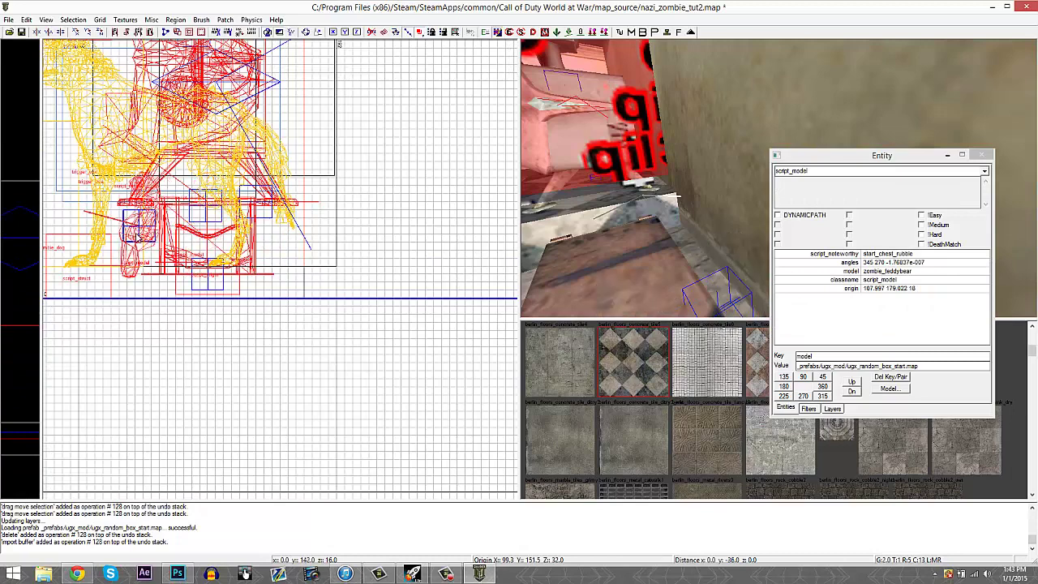
right_drag(637, 215, 622, 223)
key(Escape)
Undo the teddy bear's move while keeping the random box stamped, redoing the import undone by mistake
key(ctrl+z)
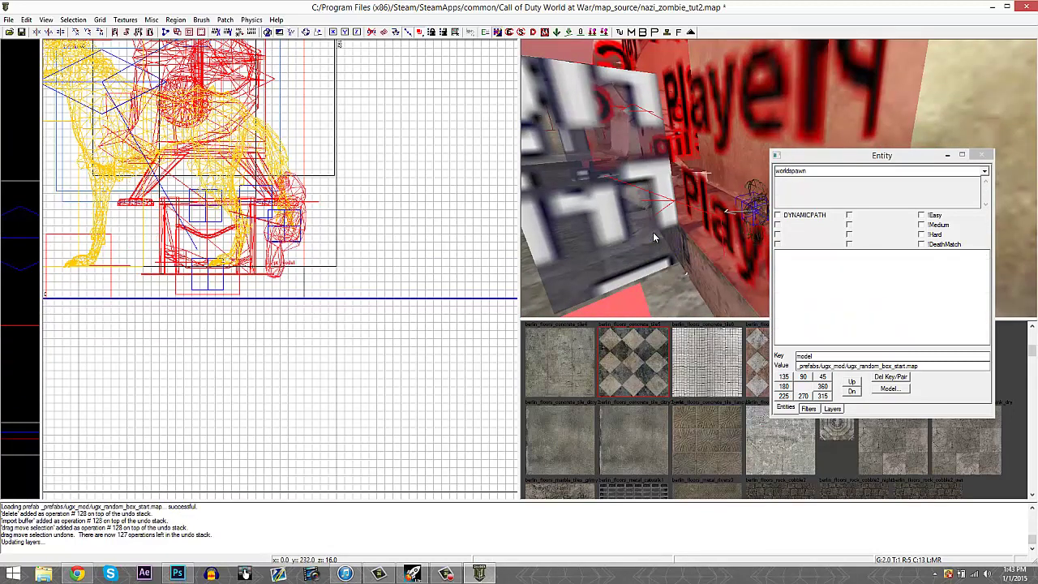
key(ctrl+z)
scroll(231, 234, down, 5)
scroll(231, 235, down, 2)
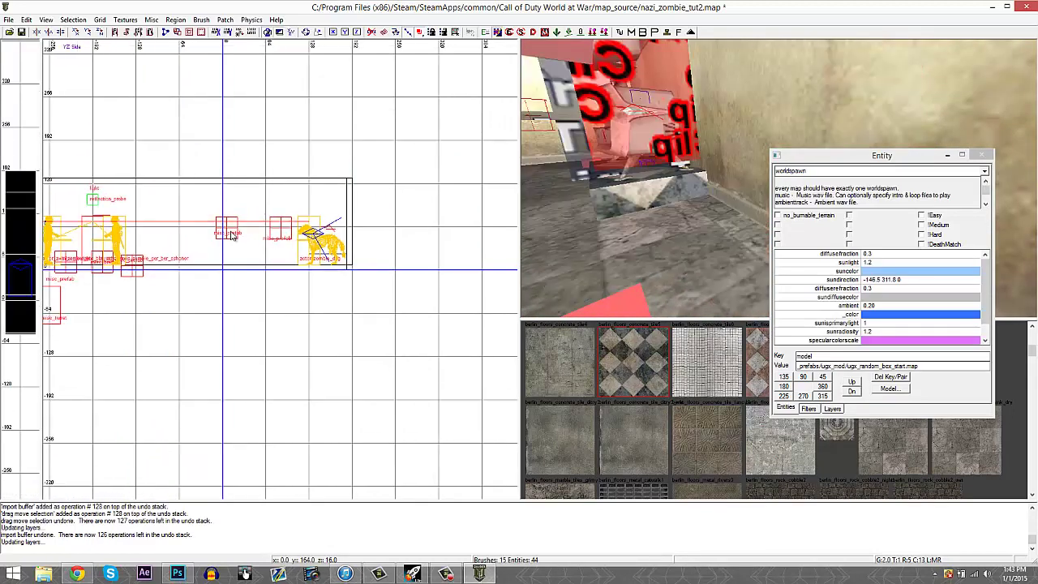
click(29, 20)
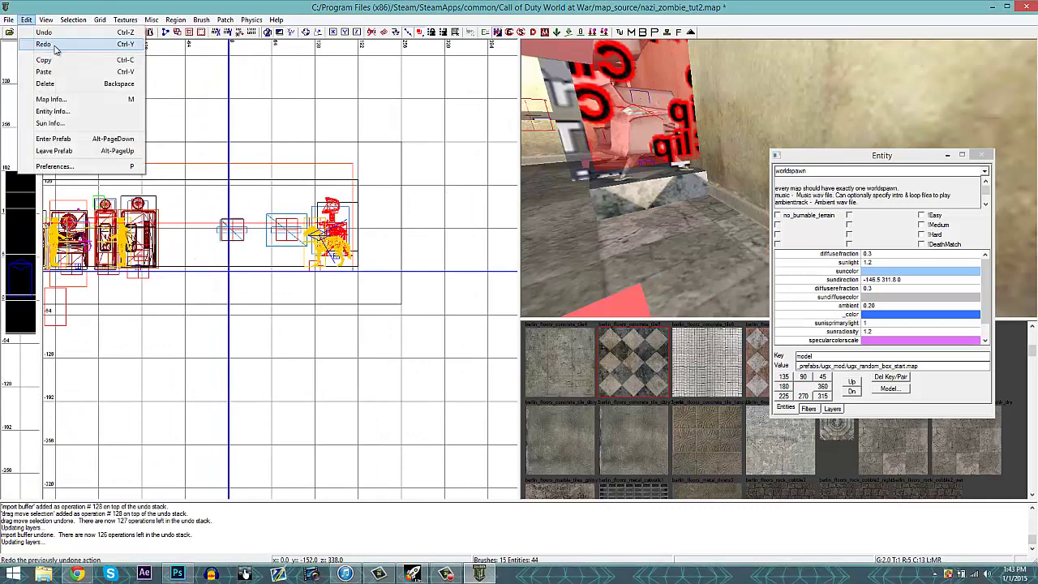
click(48, 44)
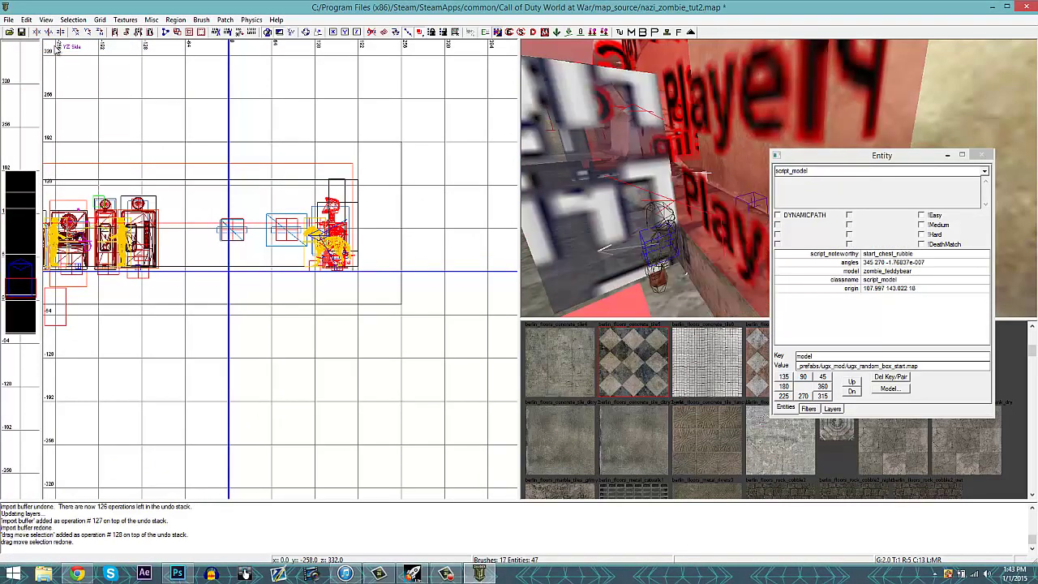
key(ctrl+z)
key(Escape)
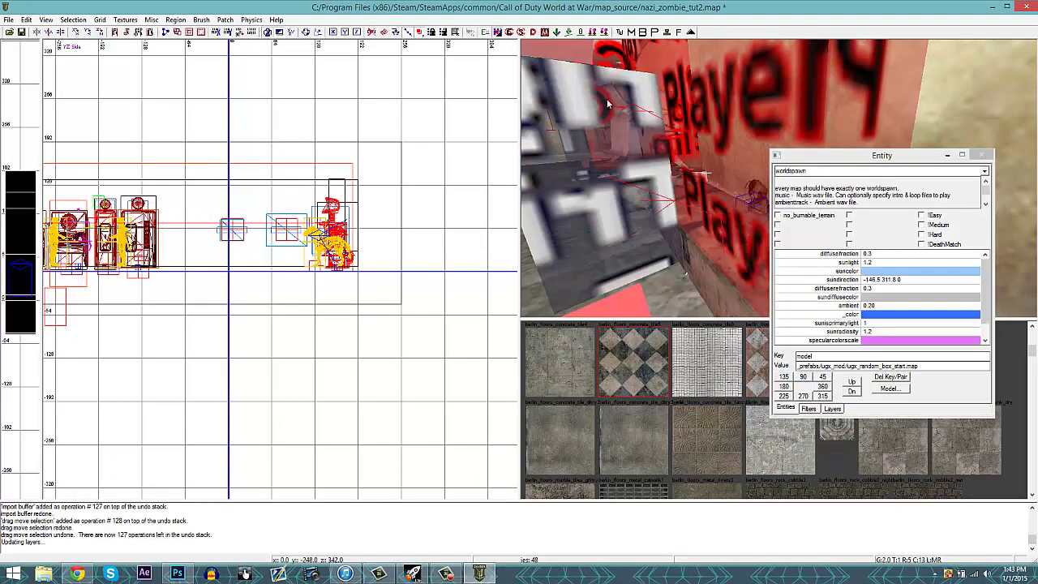
Insert a misc_prefab in the open floor in front of the end-wall machine and load ugx_random_box.map from ugx_mod
right_drag(654, 162, 654, 161)
key(ctrl+Tab)
key(ctrl+Tab)
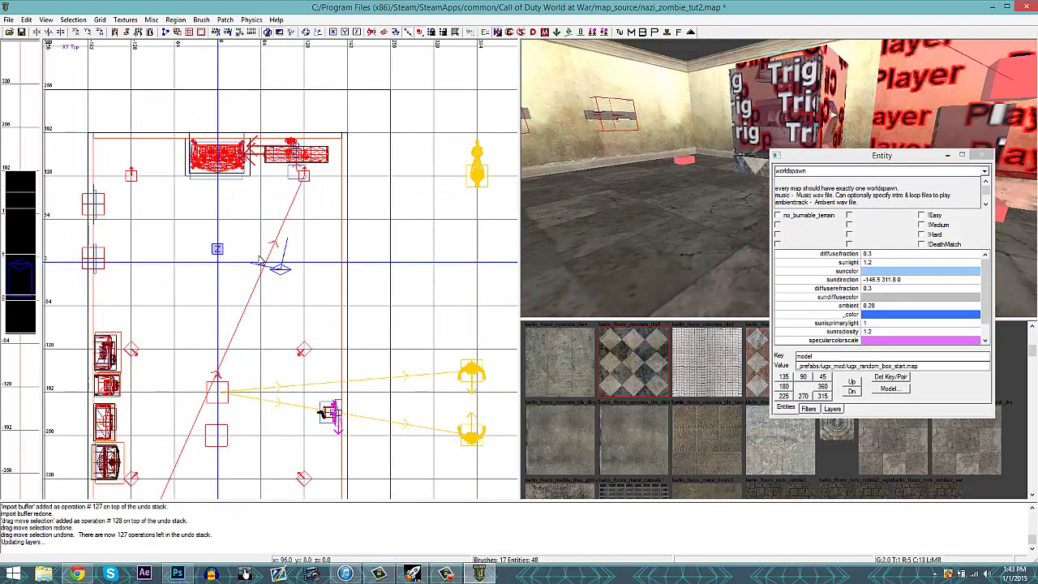
right_click(207, 210)
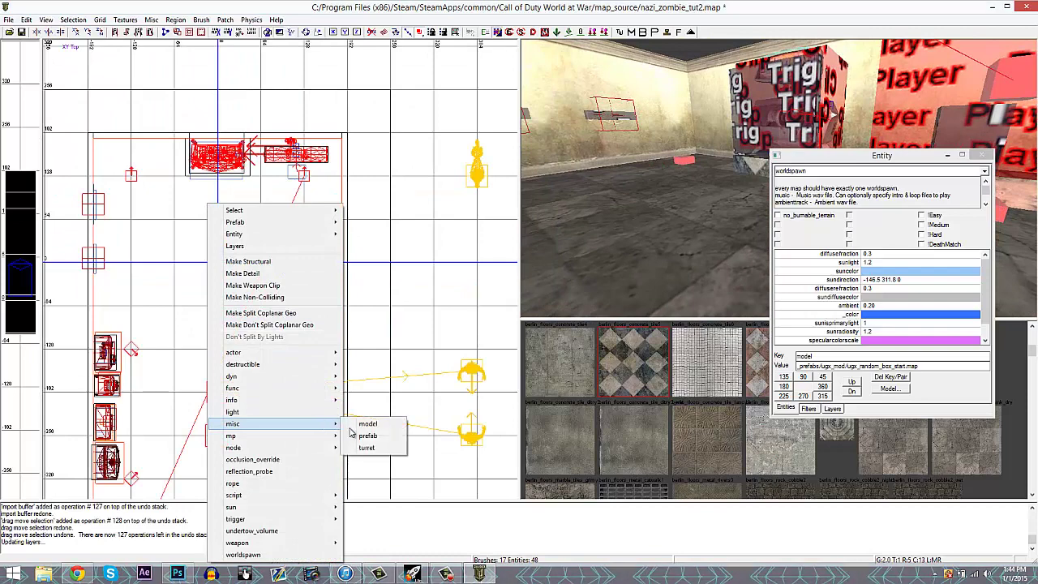
click(366, 435)
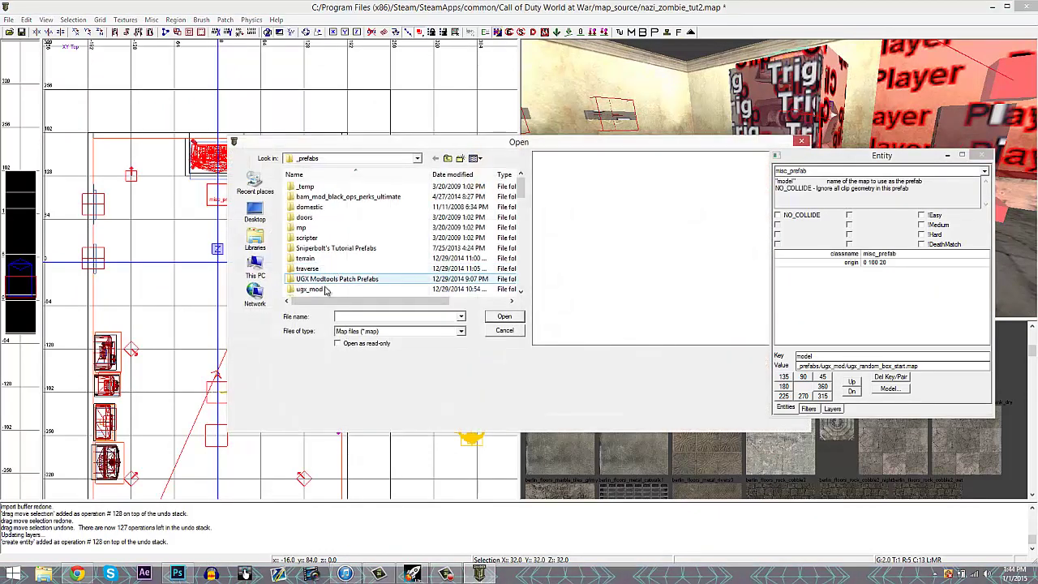
double_click(331, 287)
double_click(357, 208)
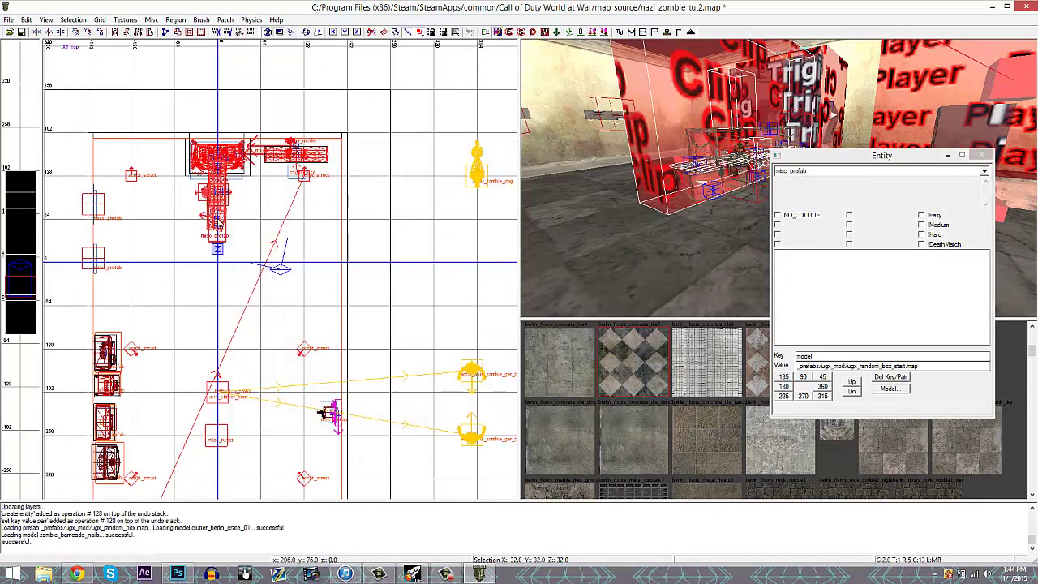
Rotate the new random box about Z to an angle of 90 and fit it against the end wall on the machine's free side
click(98, 32)
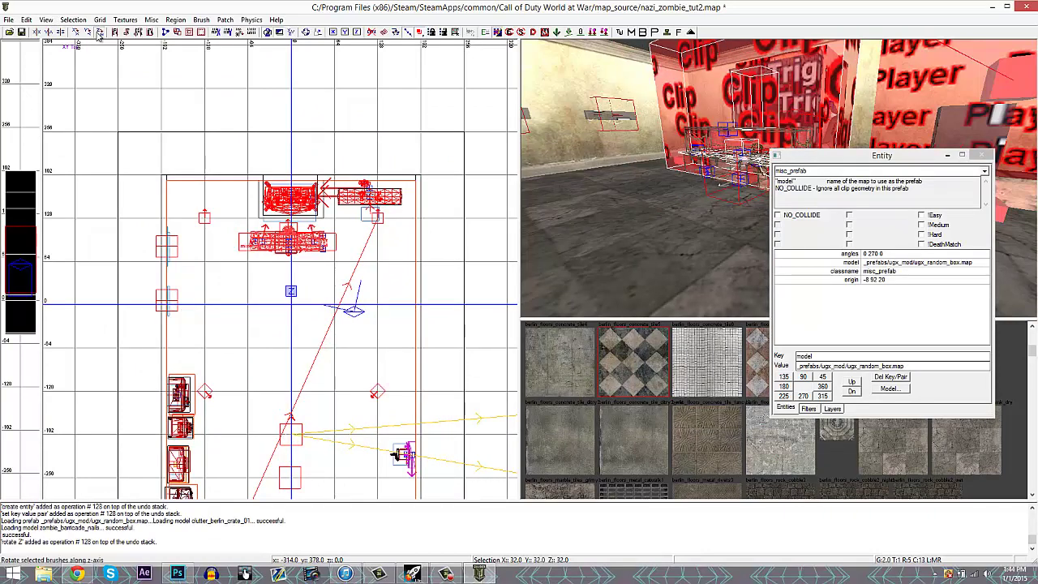
click(98, 32)
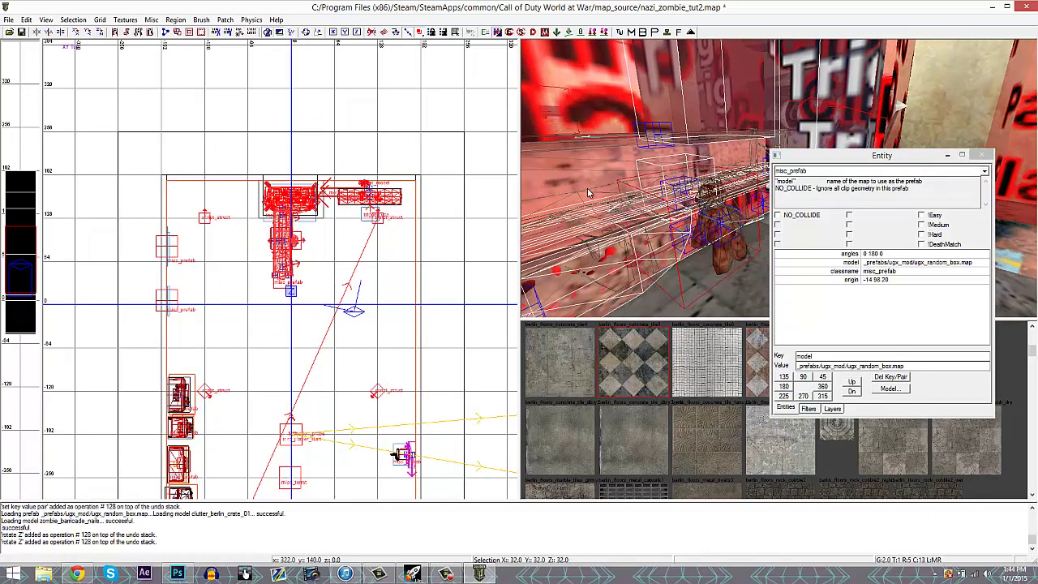
right_drag(614, 195, 586, 214)
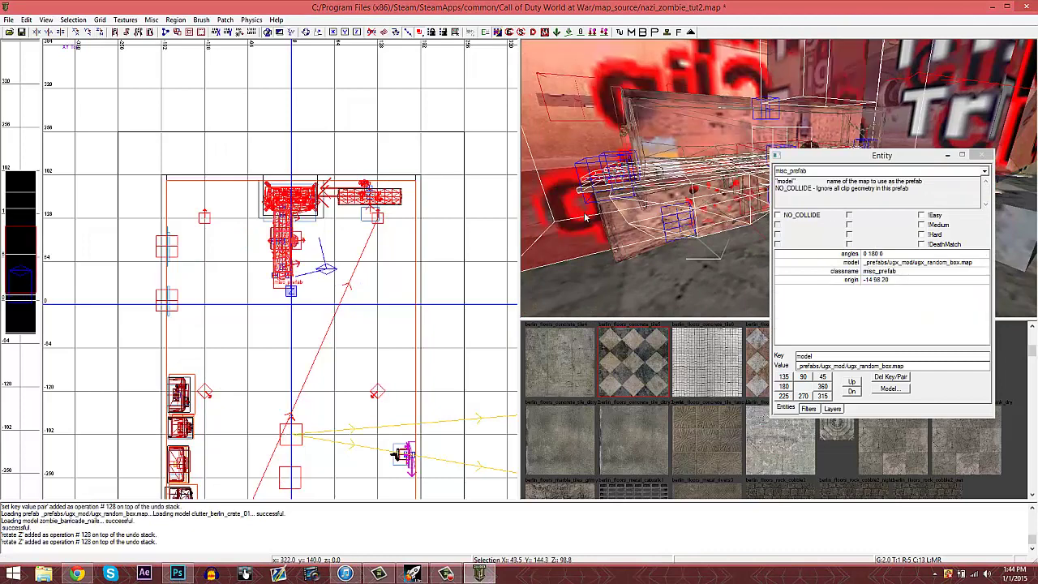
click(102, 33)
scroll(321, 219, up, 3)
drag(290, 244, 154, 160)
right_drag(154, 159, 248, 190)
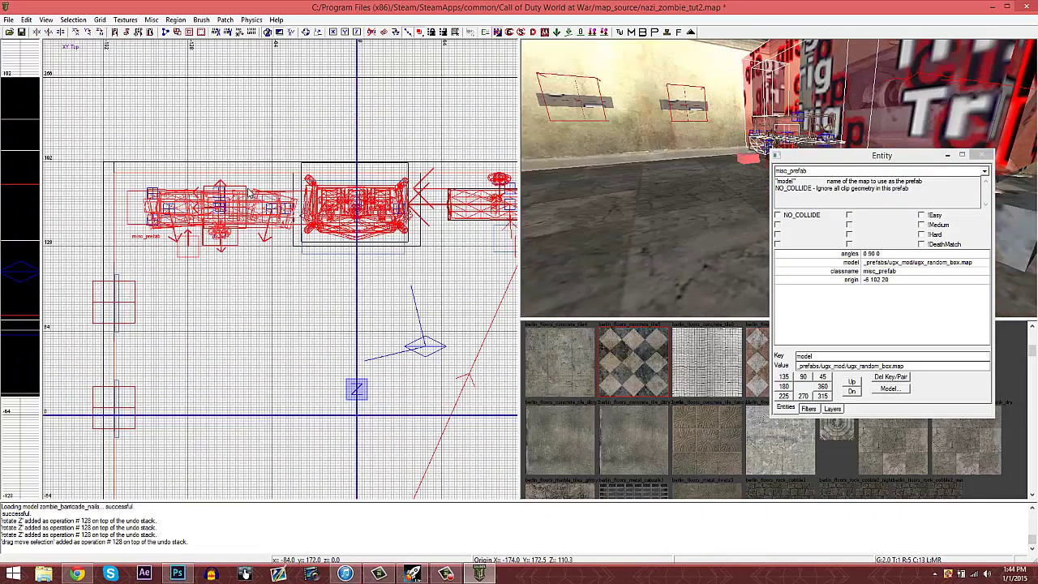
drag(250, 191, 246, 258)
Lower the new random box to floor level in the front view and deselect it
key(ctrl+Tab)
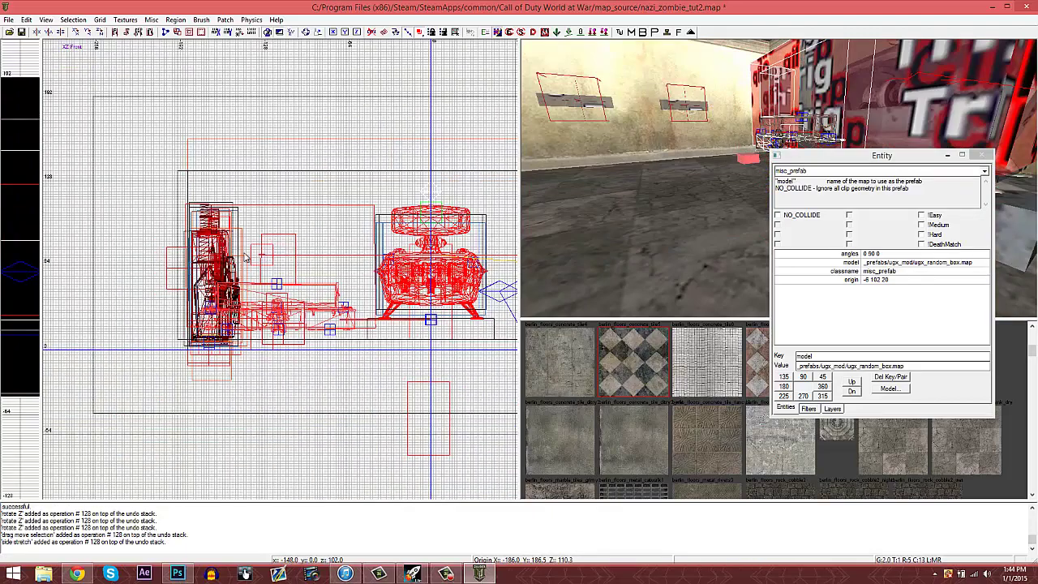
scroll(246, 258, up, 5)
scroll(245, 298, down, 2)
drag(303, 286, 308, 313)
scroll(317, 305, down, 3)
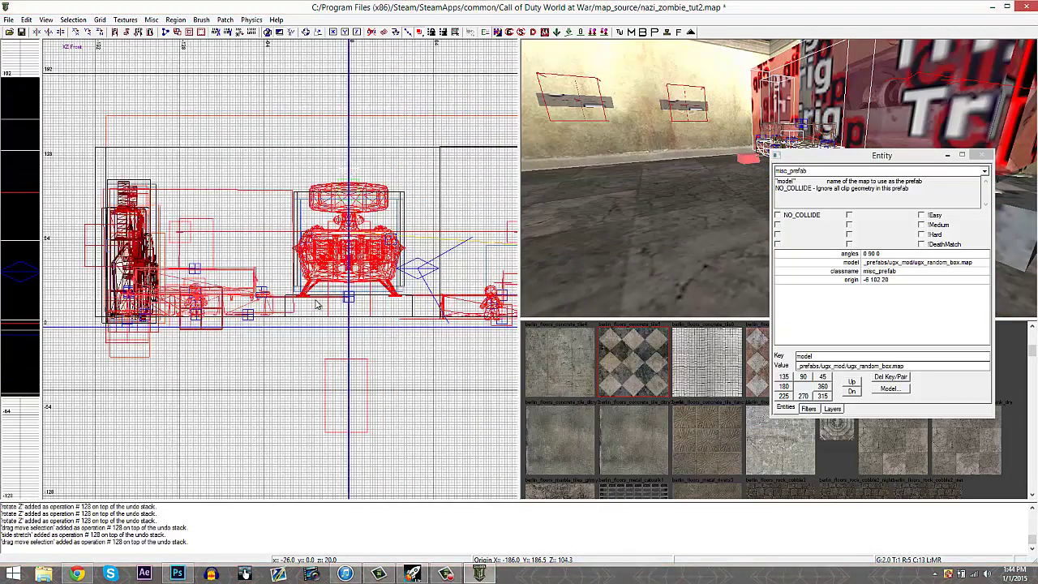
scroll(222, 306, up, 3)
drag(231, 312, 231, 321)
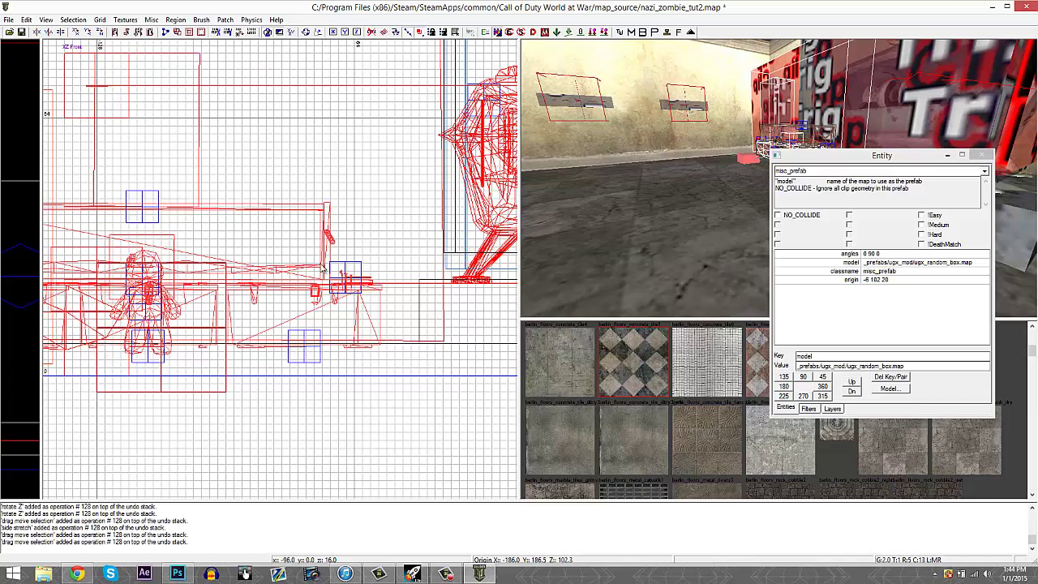
key(Escape)
Select the second random box prefab and stamp it into the map as separate entities
right_drag(693, 182, 716, 159)
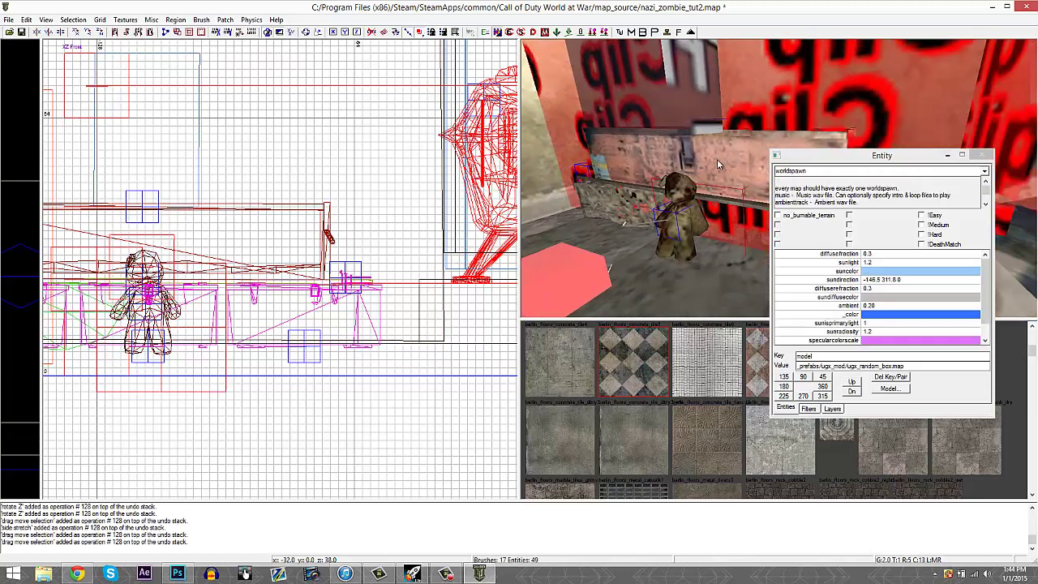
shift+click(717, 160)
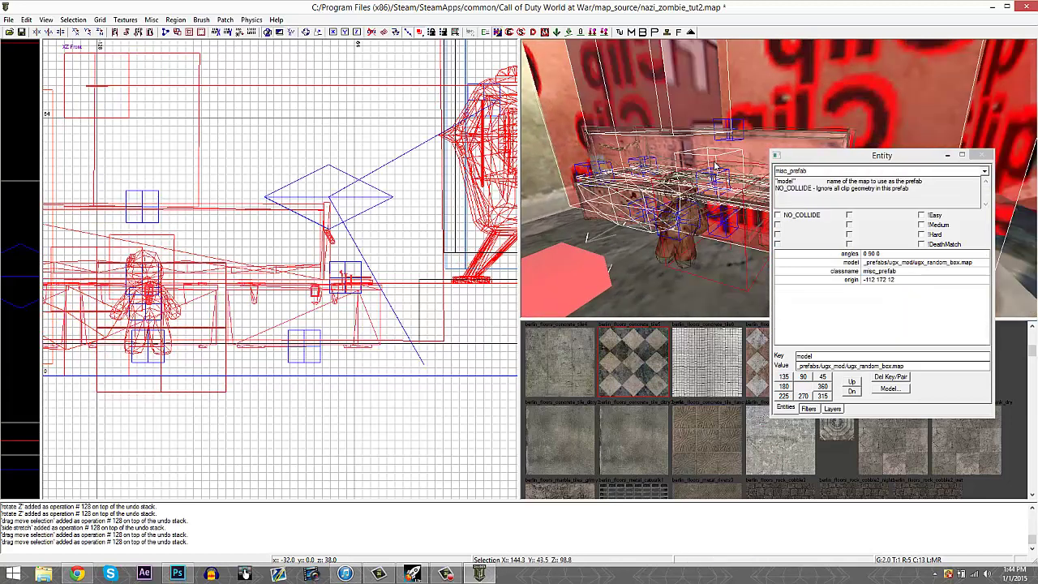
click(665, 36)
Examine the key values of the second random box's use trigger and teddy bear
right_drag(690, 146, 700, 170)
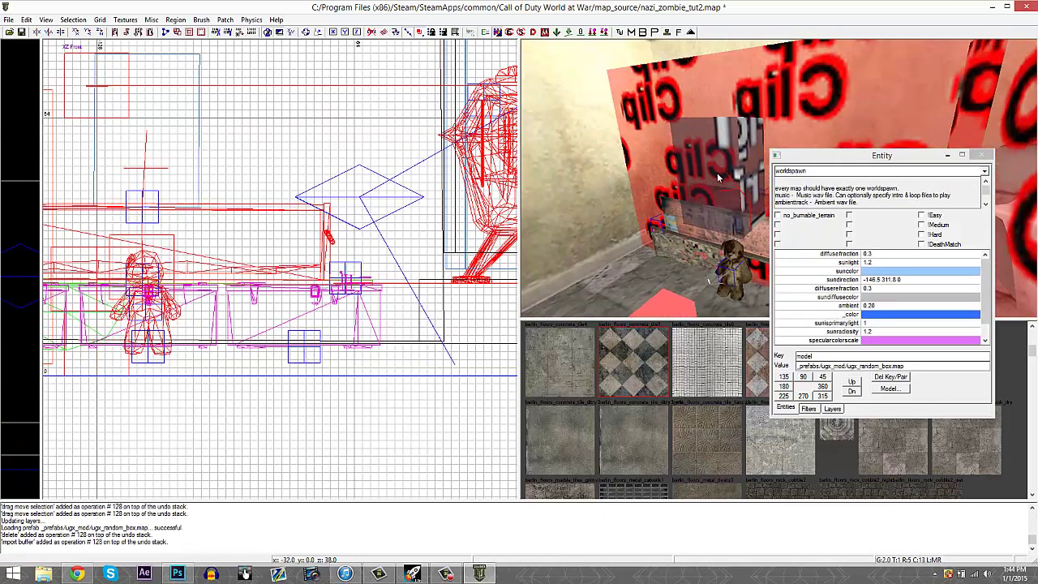
shift+click(716, 173)
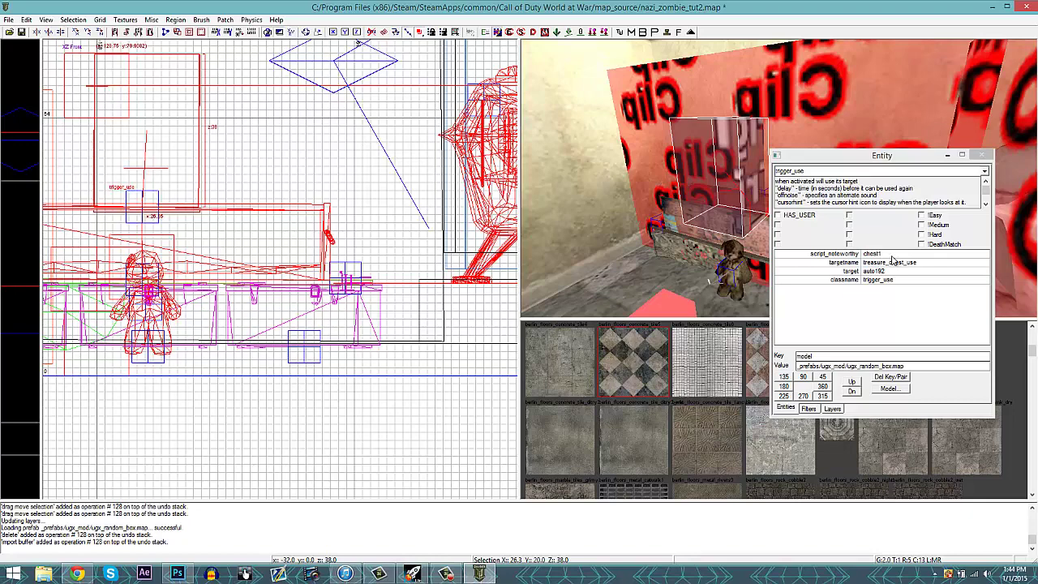
shift+click(740, 271)
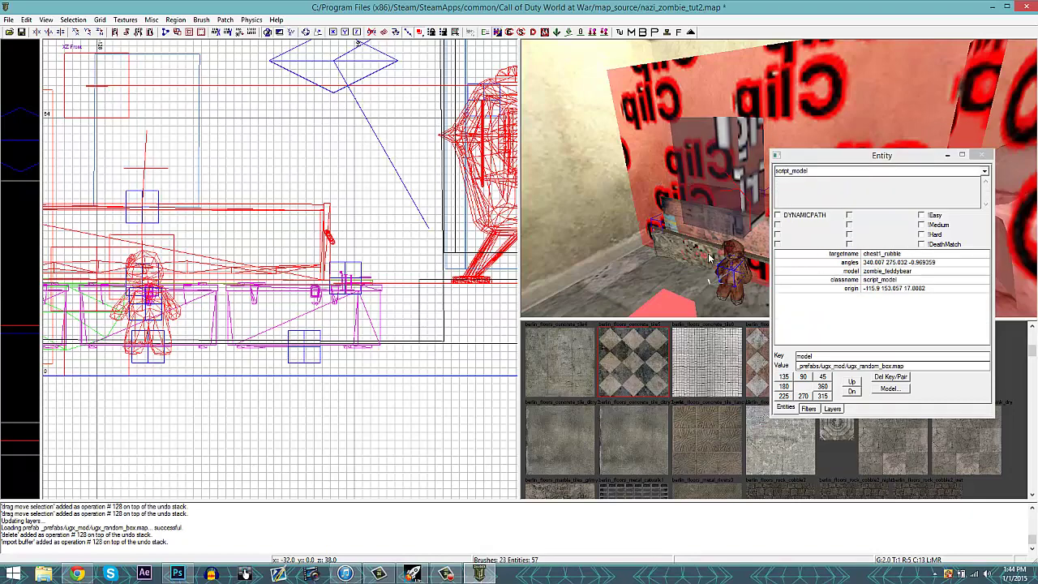
key(Escape)
Insert another misc_prefab in the middle of the room and load ugx_random_box.map from ugx_mod
key(ctrl+Tab)
key(ctrl+Tab)
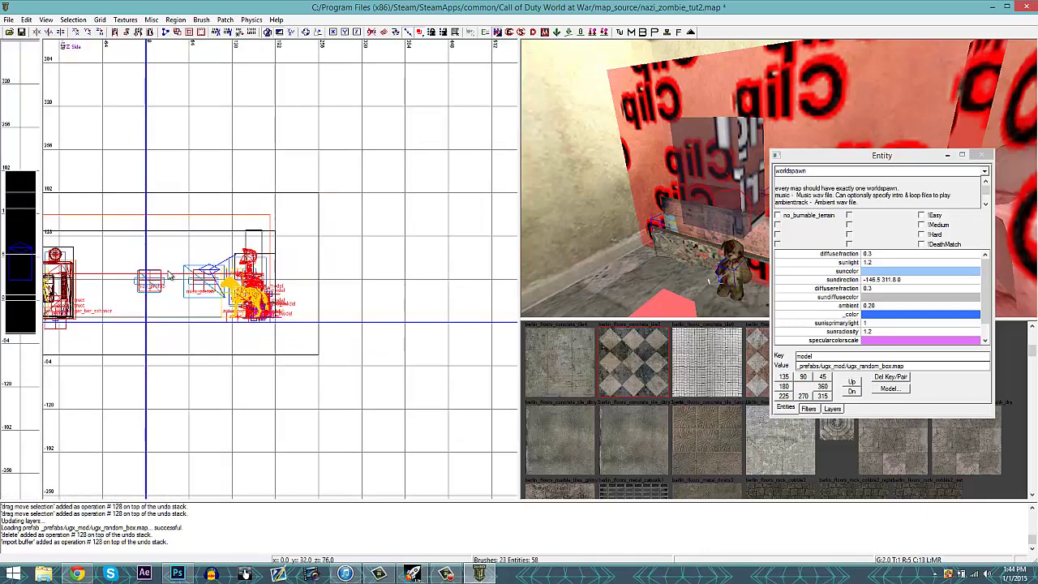
scroll(171, 276, down, 2)
key(ctrl+Tab)
right_click(287, 206)
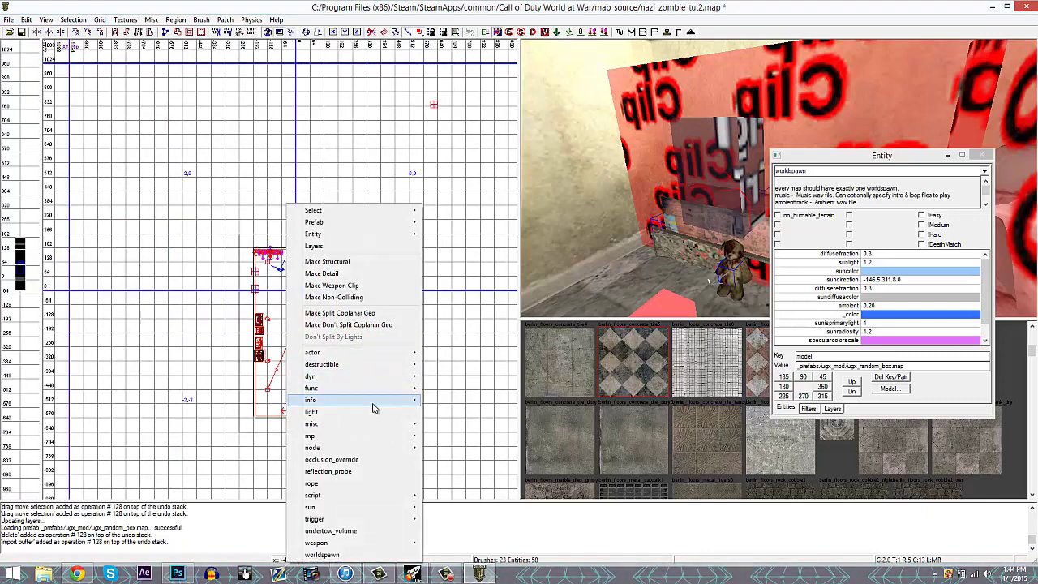
click(447, 435)
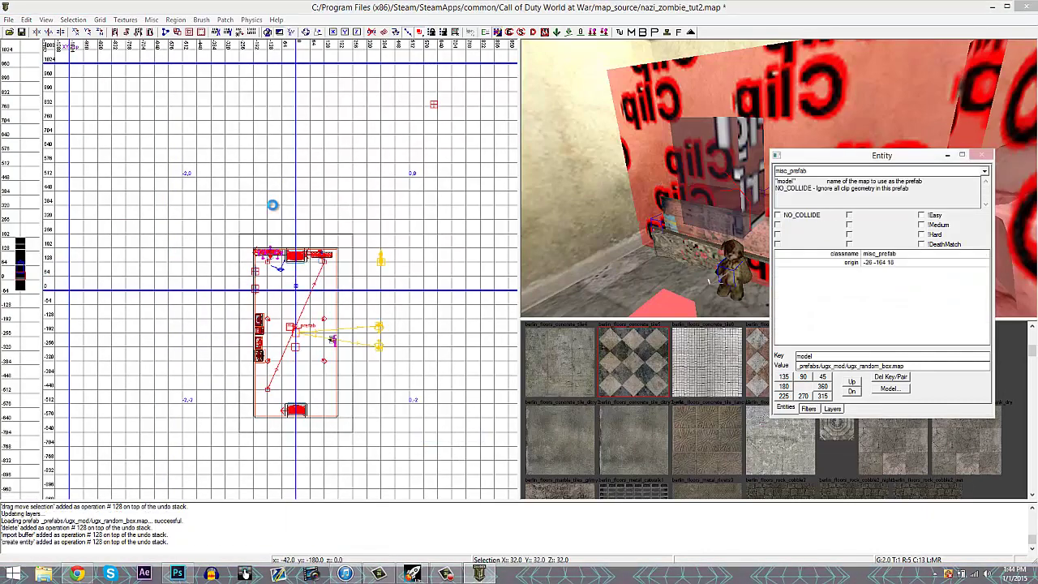
double_click(324, 290)
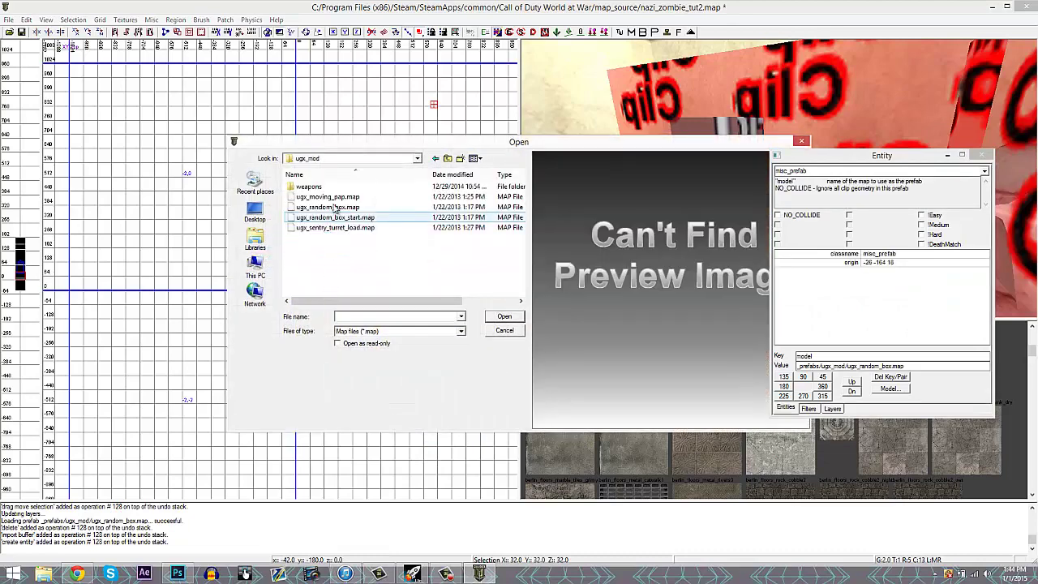
double_click(340, 209)
Move the third random box to the side wall beyond the wall weapon, near the machine at the room's far end
scroll(276, 303, up, 5)
drag(283, 280, 354, 361)
right_drag(355, 359, 311, 261)
drag(357, 325, 407, 402)
right_drag(406, 403, 402, 247)
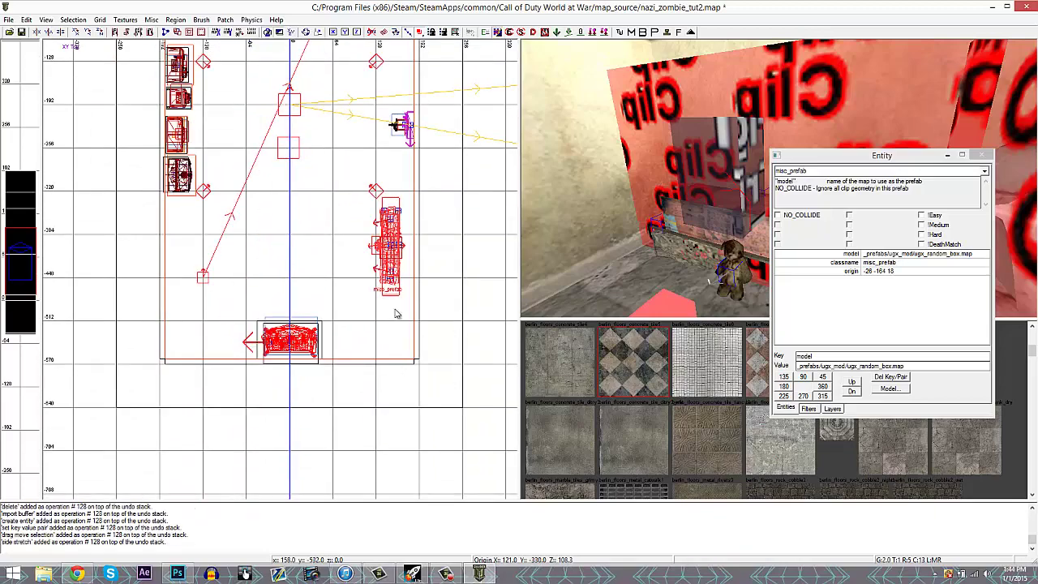
drag(387, 286, 400, 355)
Lower the third random box to floor level in the front view
key(ctrl+Tab)
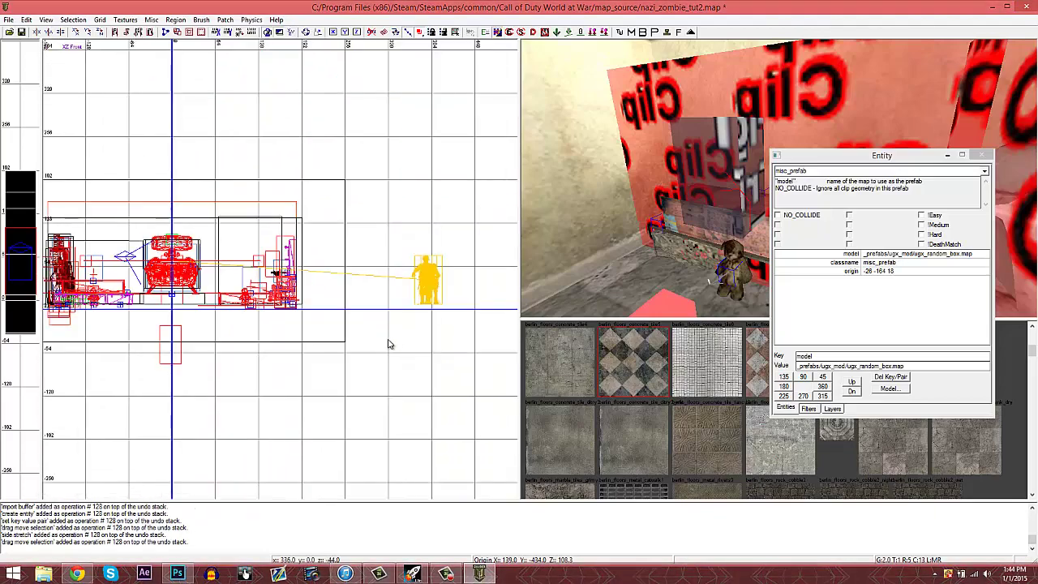
scroll(314, 316, up, 5)
scroll(278, 318, up, 4)
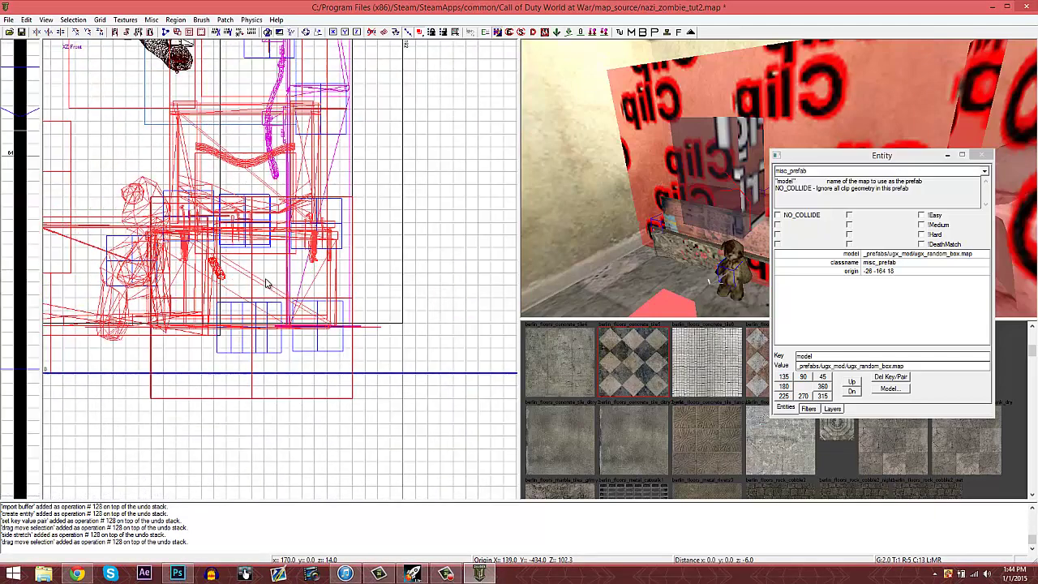
drag(266, 289, 266, 303)
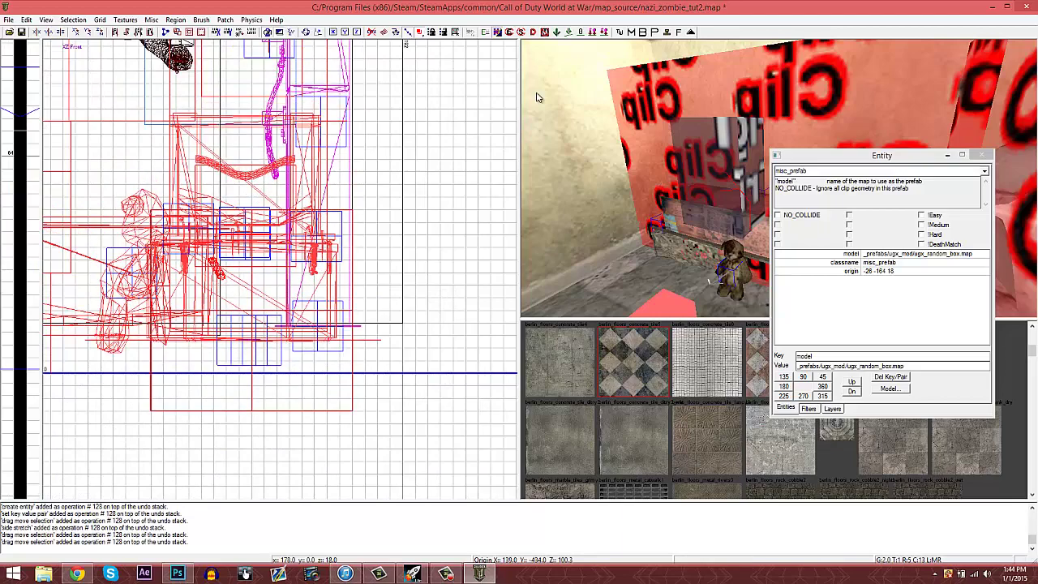
Stamp the third random box prefab into the map as separate entities and clear the selection
click(665, 32)
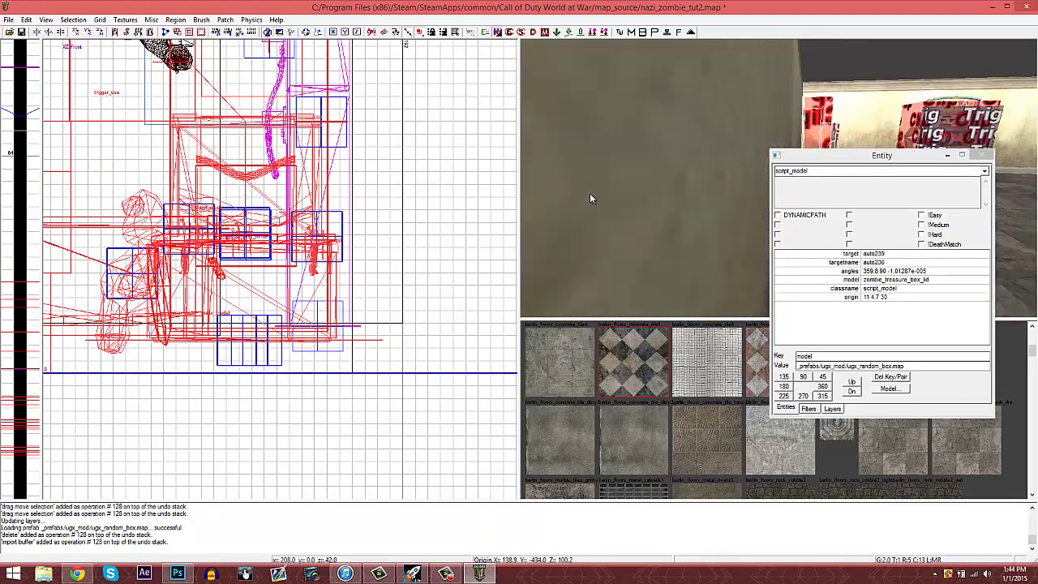
right_drag(590, 195, 600, 200)
key(Escape)
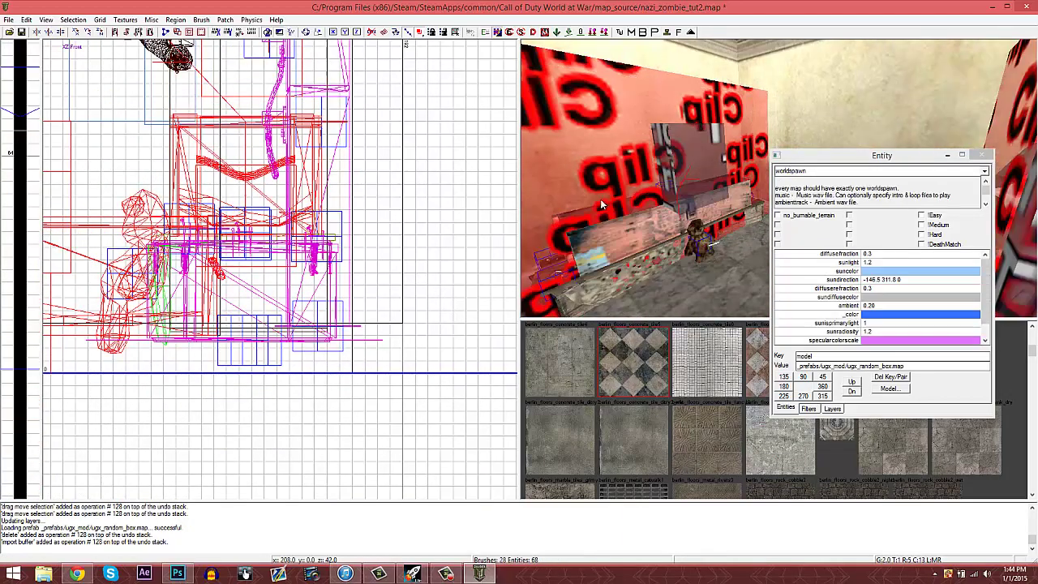
Set the targetname of the third random box's teddy bear to chest2_rubble
shift+click(699, 248)
click(844, 254)
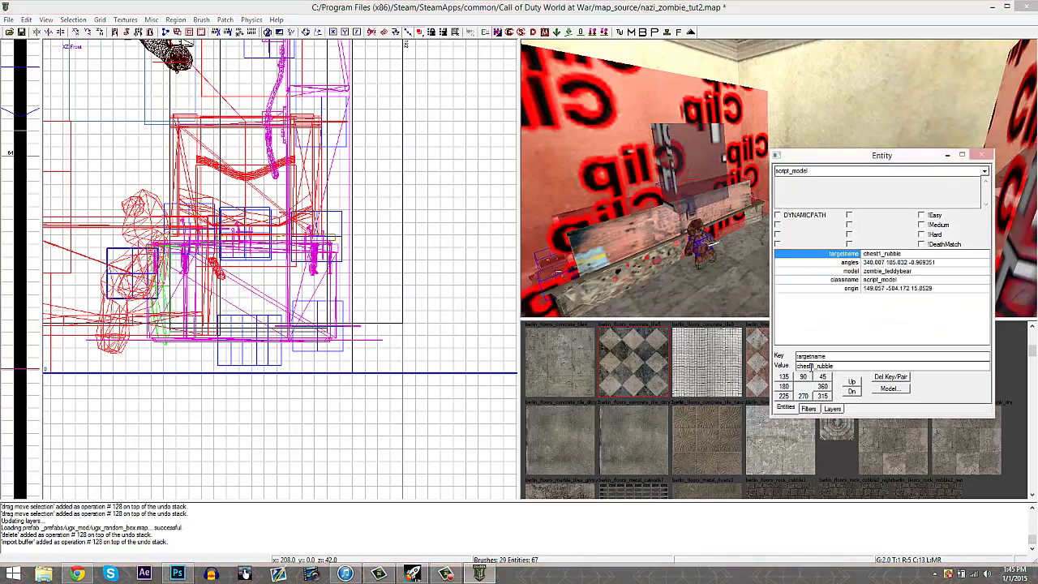
key(BackSpace)
text(2)
key(Return)
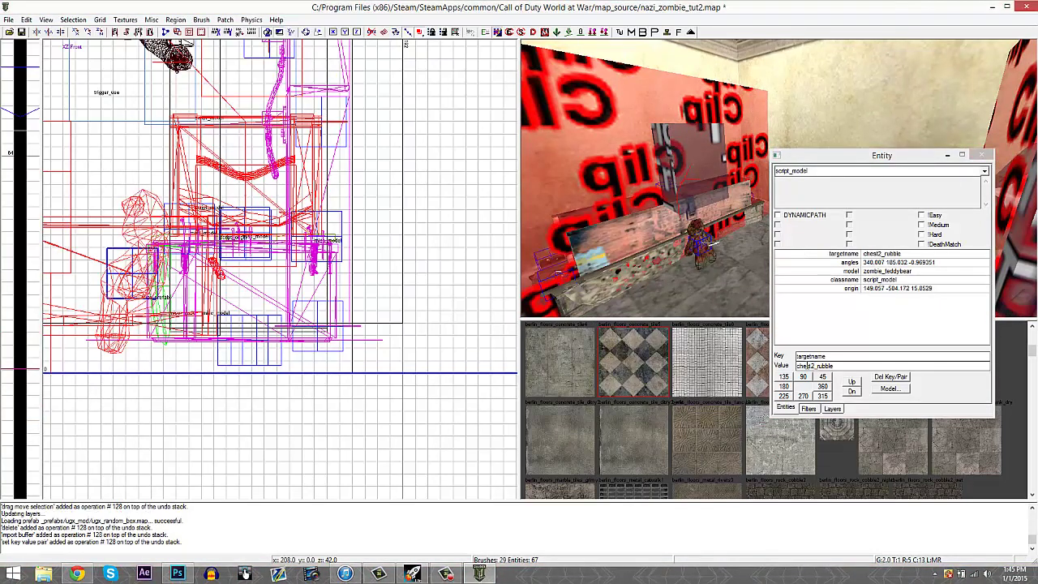
Set the script_noteworthy value of the third random box's trigger_use to chest2 and clear the selection
key(Escape)
shift+click(683, 172)
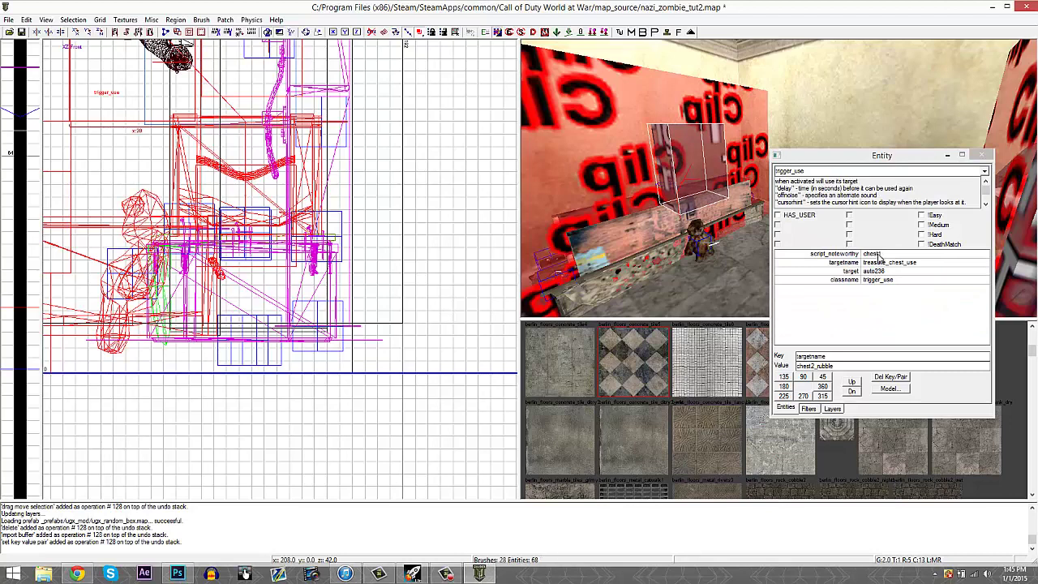
click(878, 255)
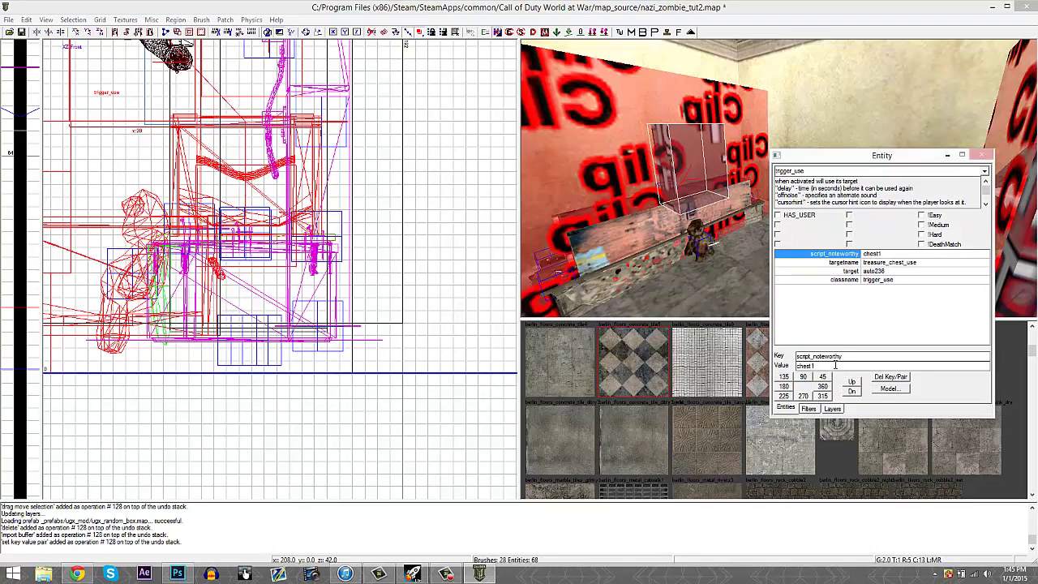
text(2)
key(Return)
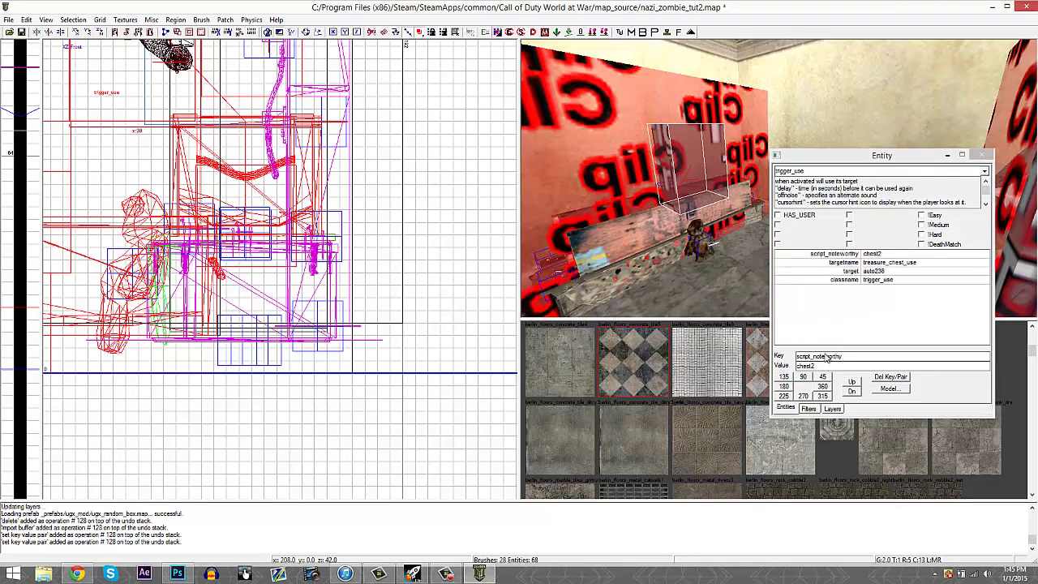
key(n)
key(Escape)
Move the path node overlapping the machine at the room's far end into the open floor in front of it
right_drag(692, 202, 728, 217)
key(f)
click(831, 253)
key(f)
shift+click(823, 220)
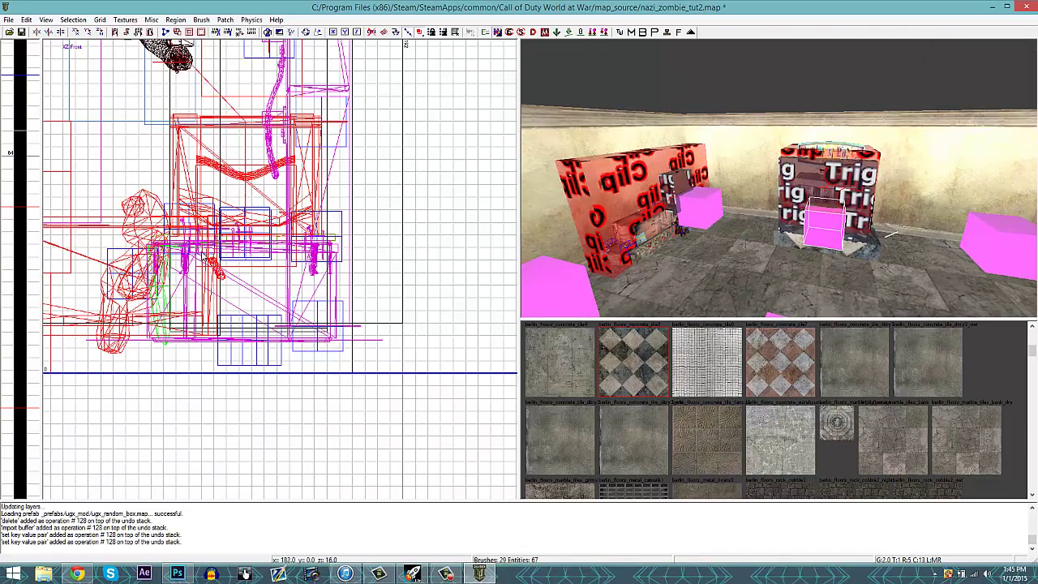
key(ctrl+Tab)
key(ctrl+Tab)
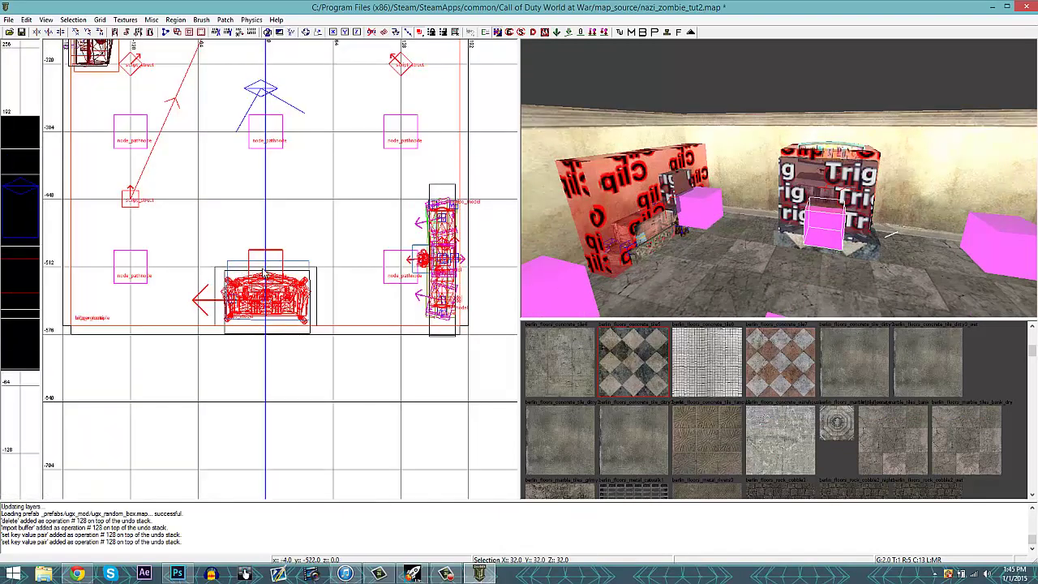
drag(263, 274, 265, 251)
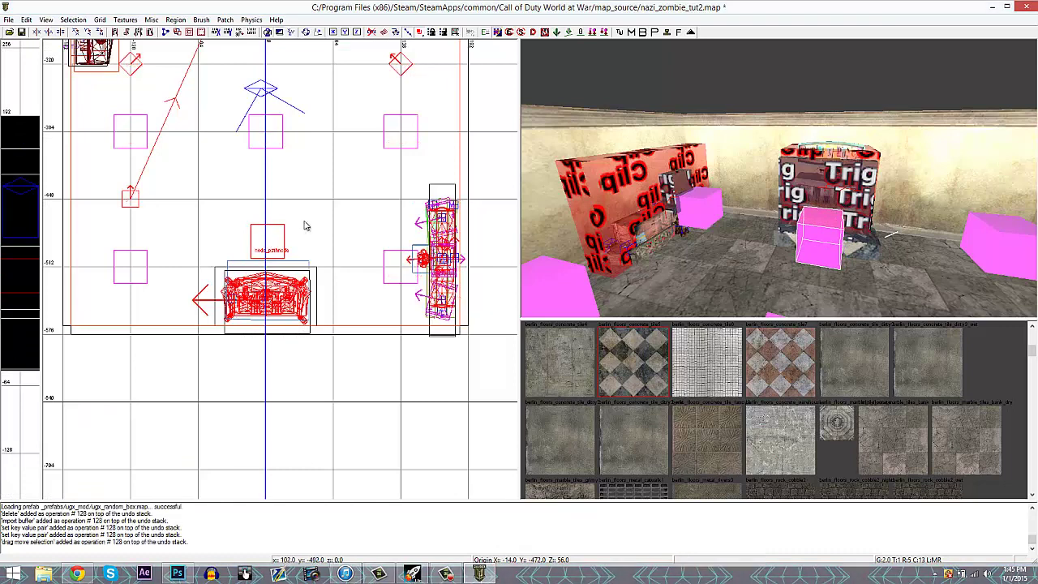
click(274, 238)
key(Escape)
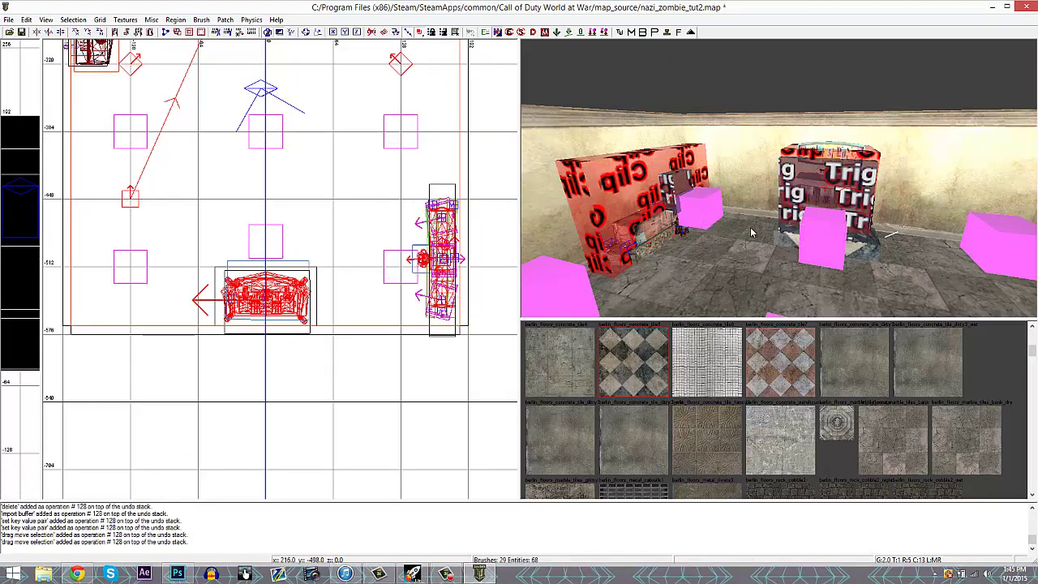
Move the path node in front of the machine between the first two random boxes away from its trigger
right_drag(805, 238, 807, 239)
shift+click(766, 223)
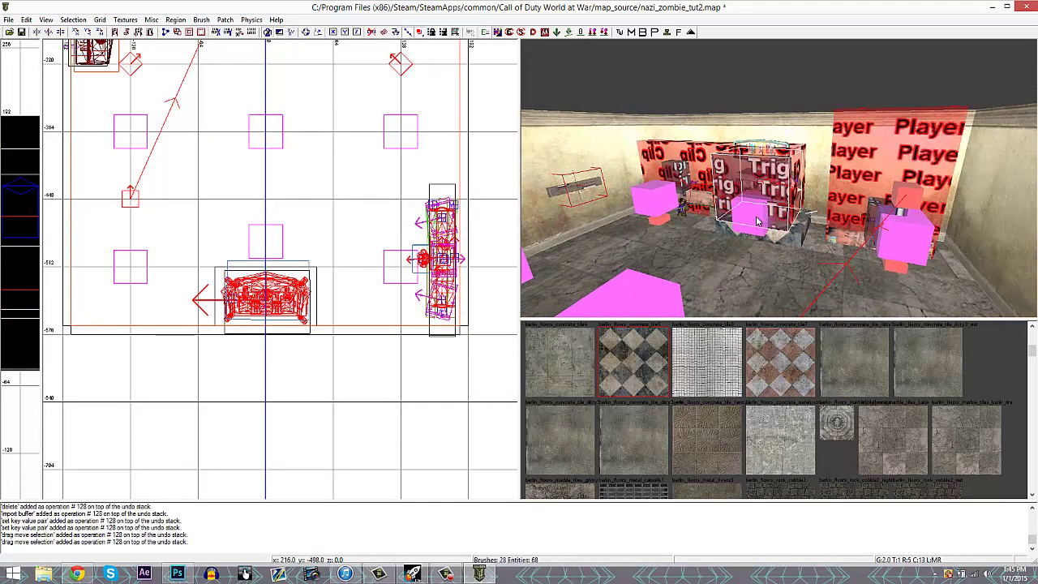
right_drag(377, 223, 324, 133)
drag(319, 147, 321, 189)
key(Escape)
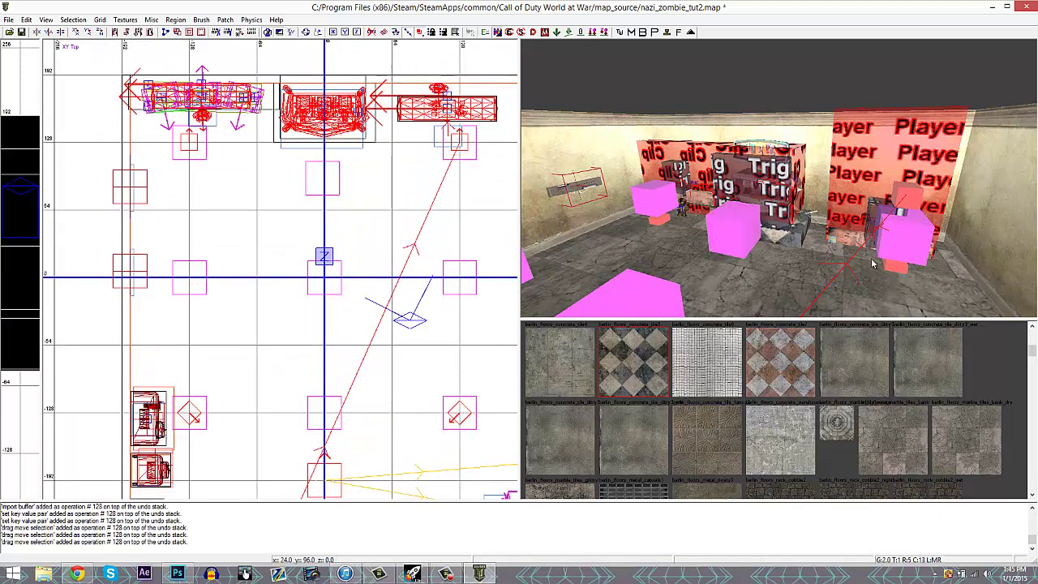
Shift the two path nodes in front of the first two random boxes farther into the room
drag(476, 162, 476, 190)
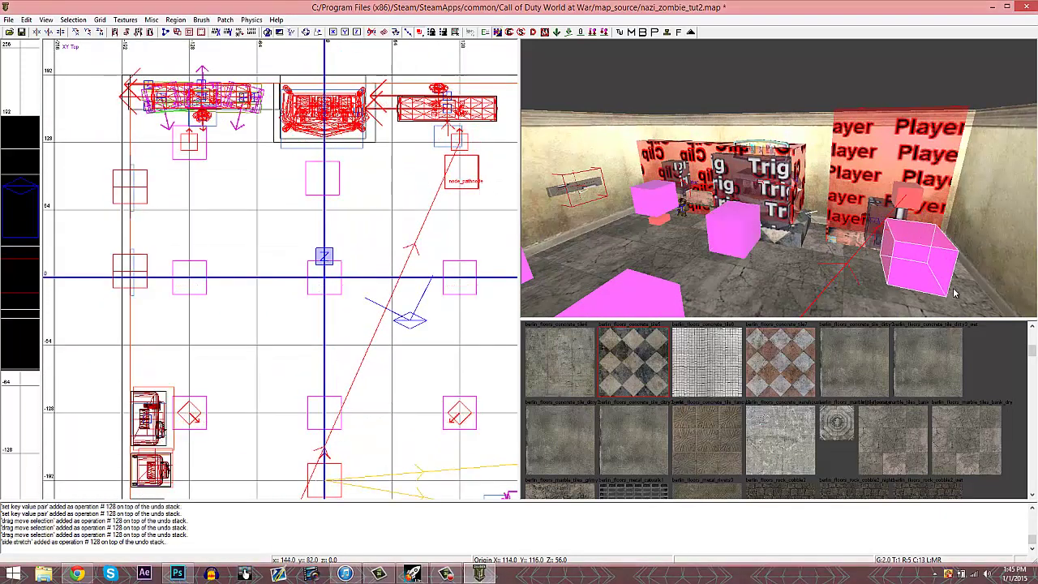
key(Escape)
drag(186, 145, 193, 167)
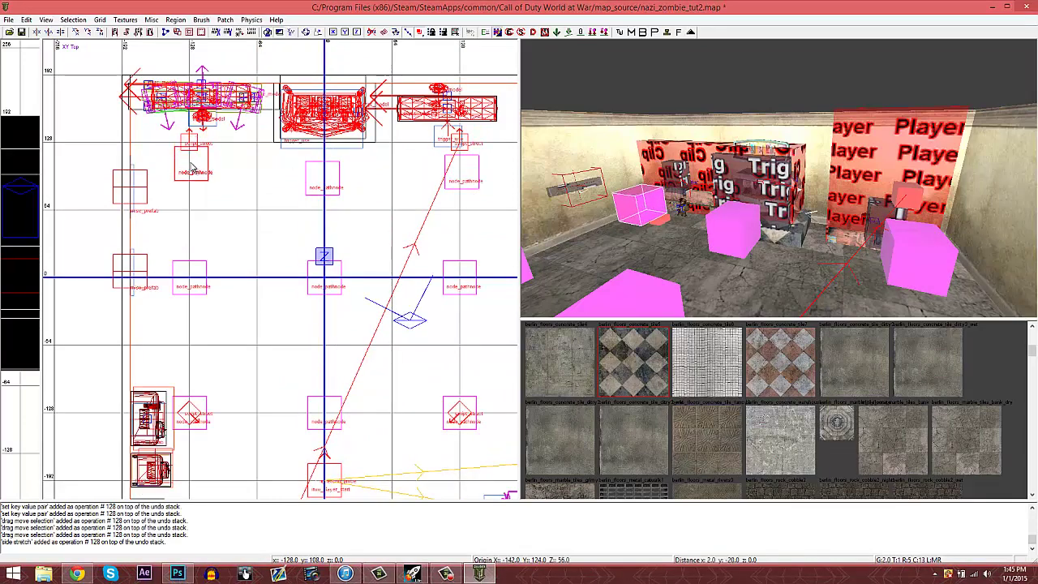
key(Escape)
Move the path node overlapping the third random box away from the side wall
right_drag(704, 209, 705, 210)
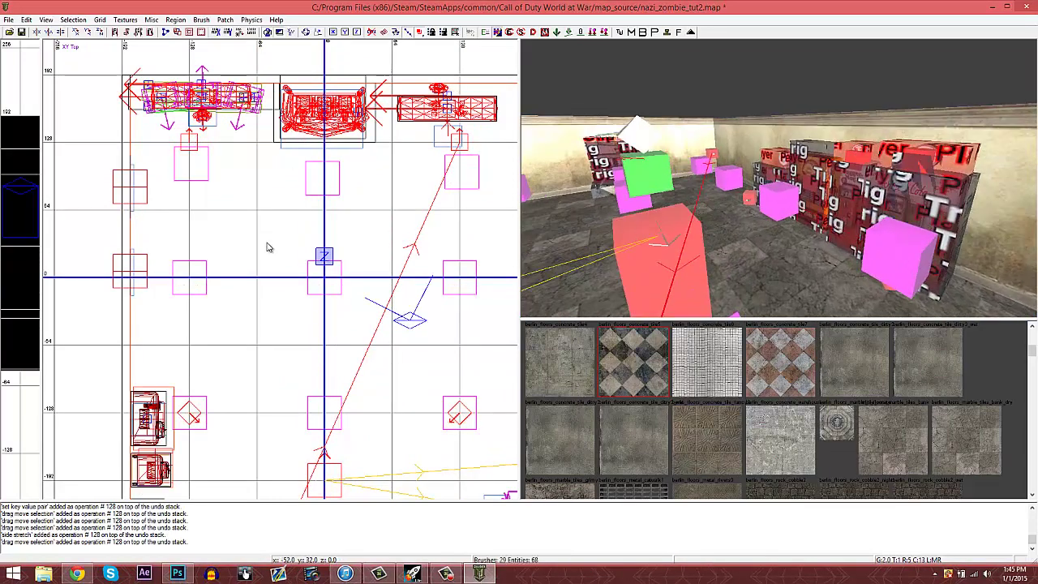
scroll(269, 247, down, 1)
mouse_move(303, 238)
right_down()
mouse_move(317, 284)
mouse_move(309, 327)
mouse_move(331, 375)
mouse_move(340, 443)
mouse_move(356, 383)
right_up()
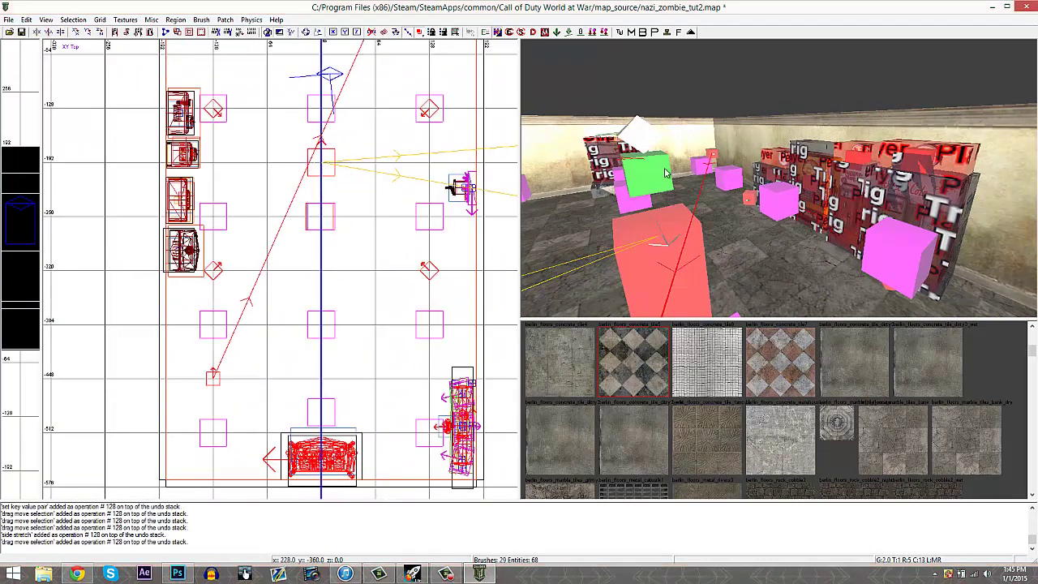
right_drag(665, 172, 585, 182)
drag(433, 432, 412, 435)
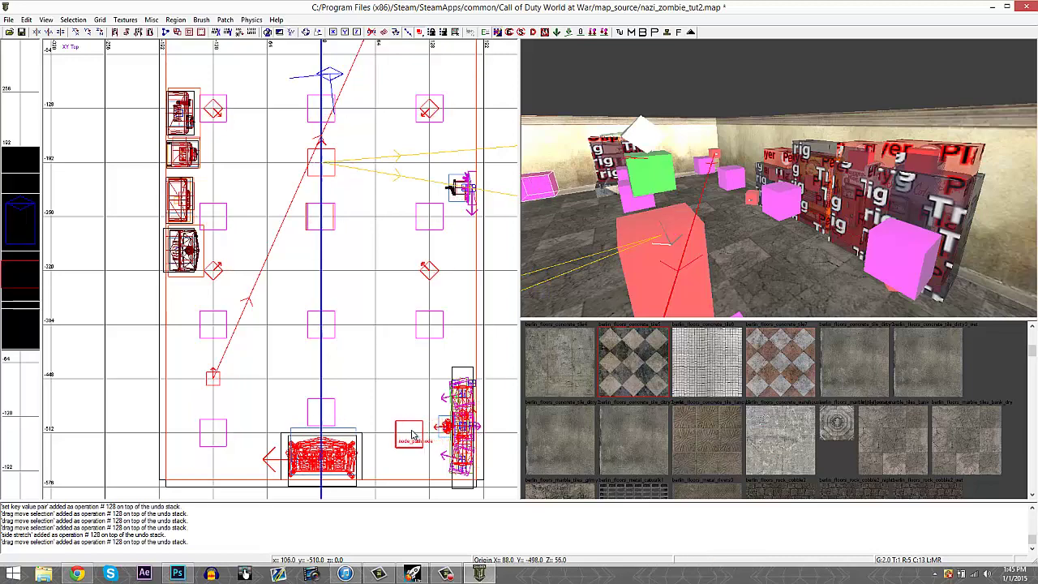
right_drag(747, 221, 759, 221)
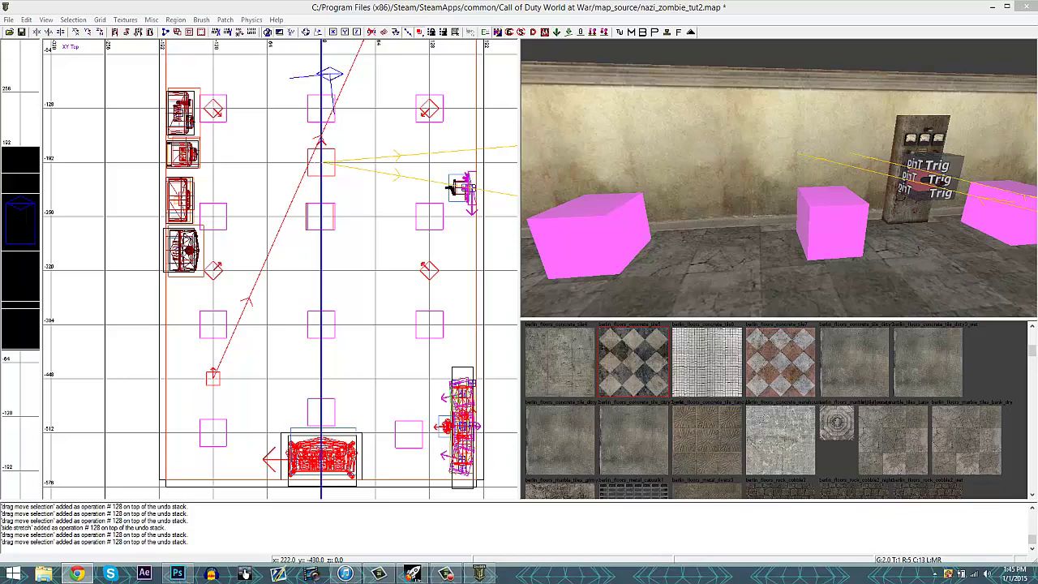
Rotate the two script_structs beside the first two random boxes about the Z axis and move them onto the room's centre line
mouse_move(760, 225)
right_down()
mouse_move(811, 239)
mouse_move(765, 223)
mouse_move(739, 229)
right_up()
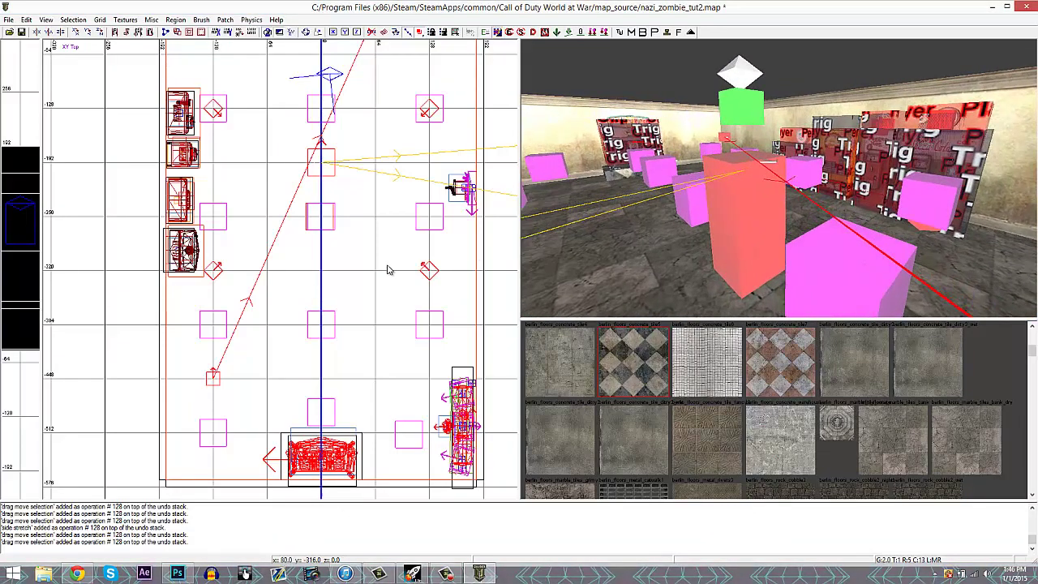
right_drag(801, 286, 799, 280)
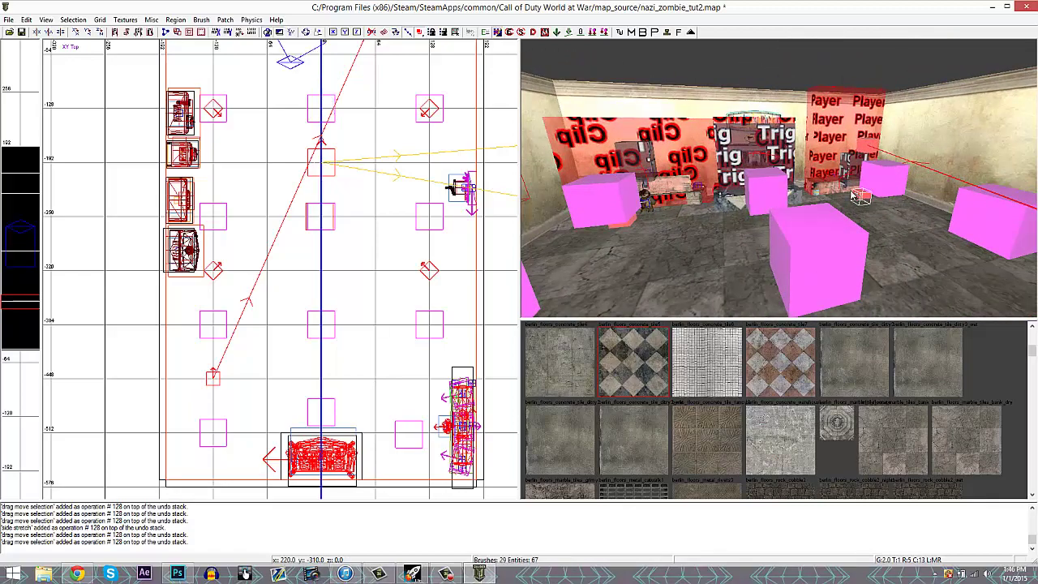
scroll(229, 163, down, 4)
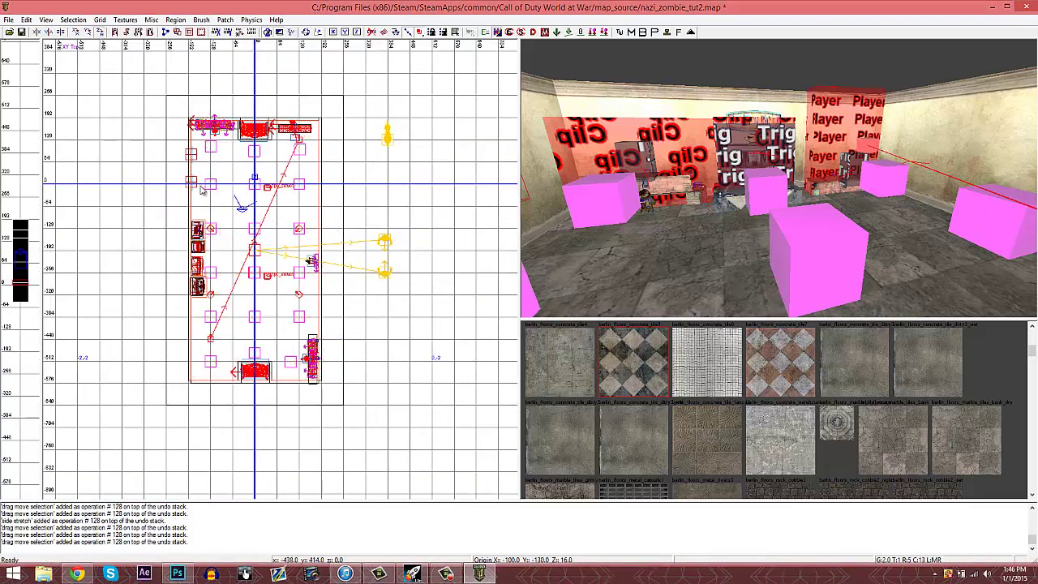
scroll(254, 226, up, 5)
drag(279, 134, 252, 191)
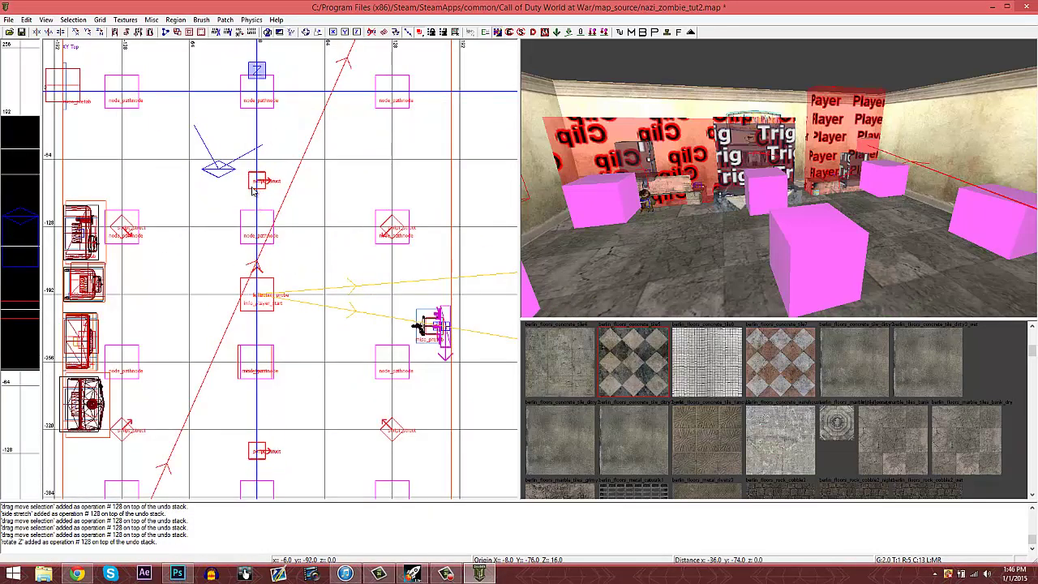
Save the nazi_zombie_tut2 map and close the map editor
right_drag(595, 188, 594, 187)
click(12, 20)
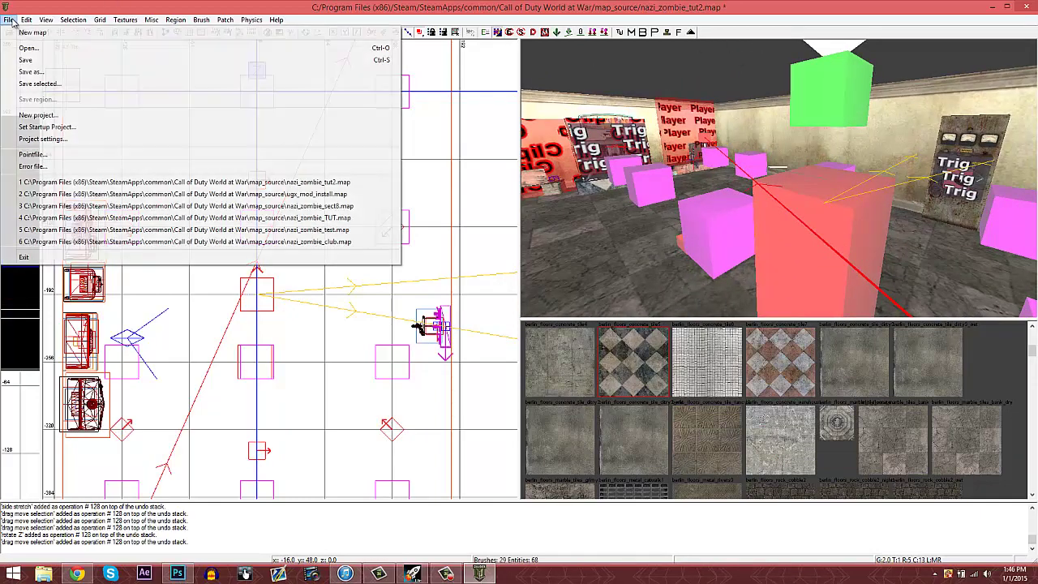
click(23, 65)
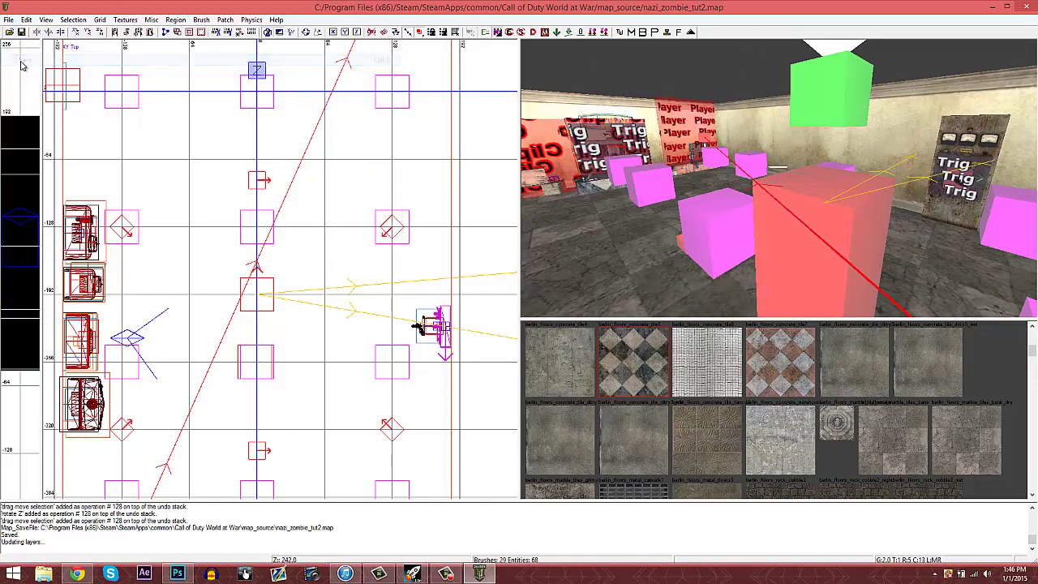
click(1024, 6)
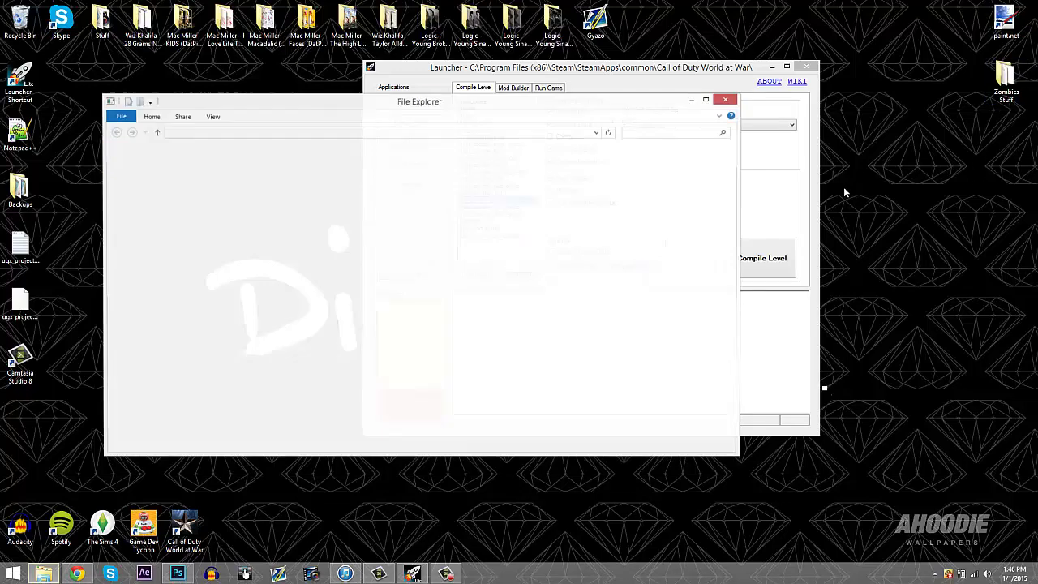
Launch CoD Project Mover from the UGX folder in Zombies Stuff and clear the other windows out of its way
double_click(296, 233)
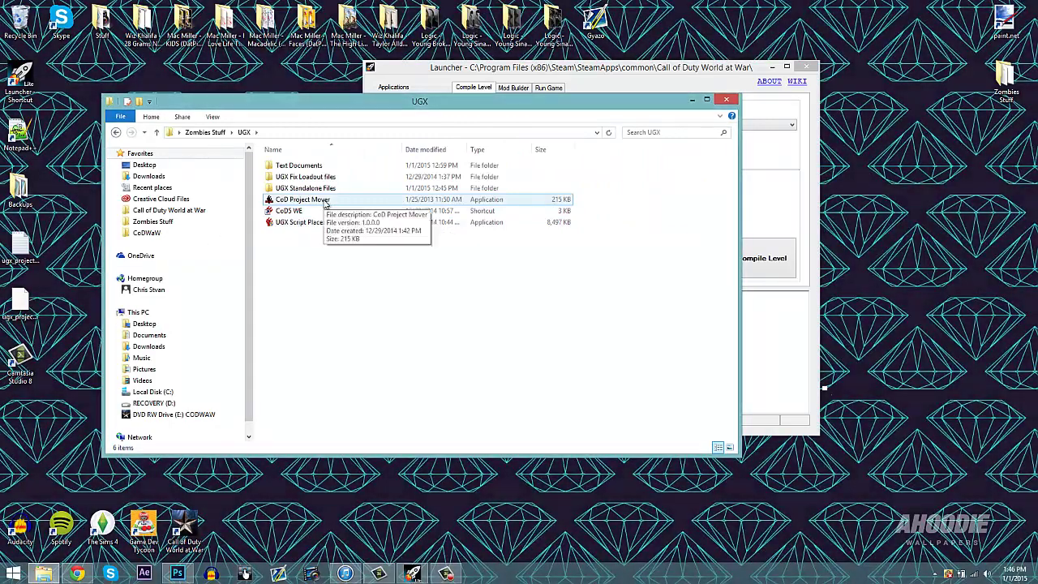
double_click(327, 201)
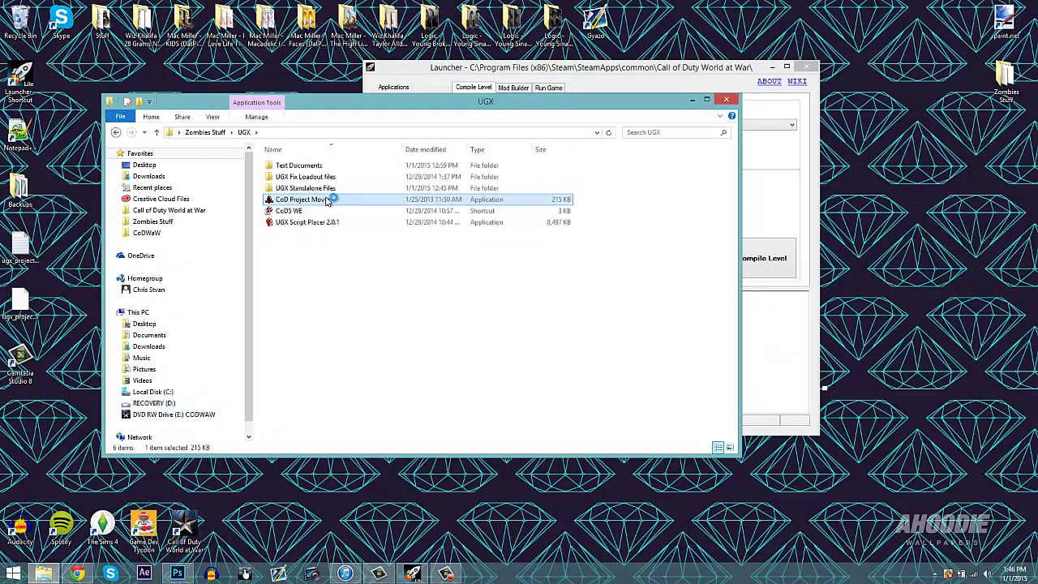
click(692, 100)
drag(570, 77, 689, 110)
drag(345, 113, 732, 107)
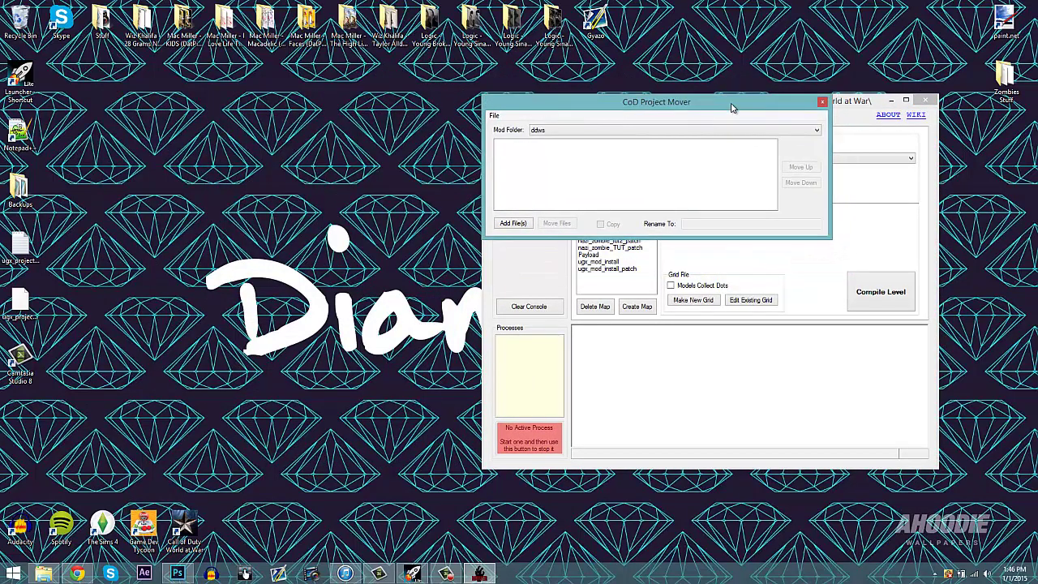
click(891, 101)
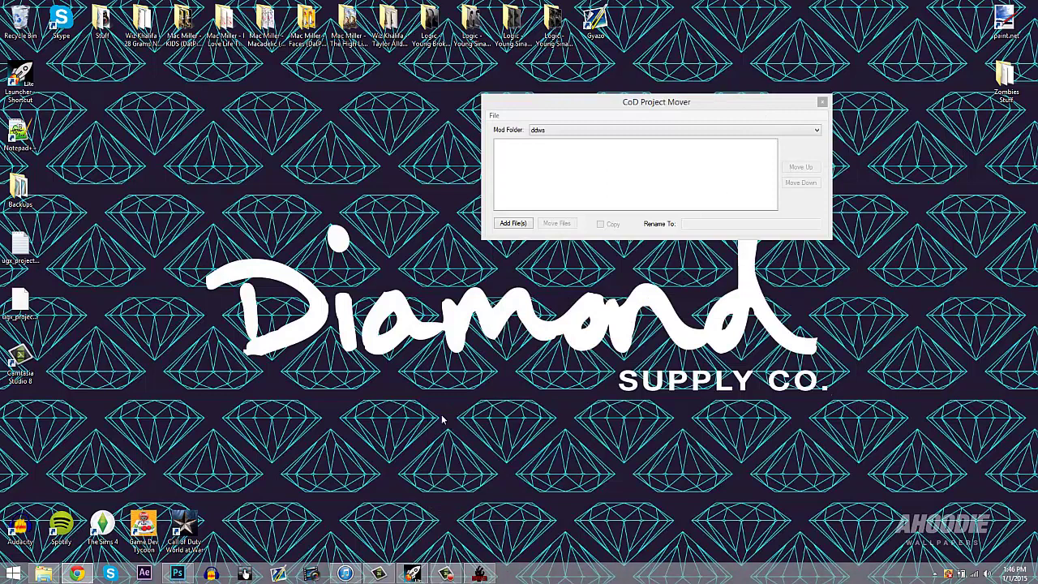
Copy the nazi_zombie_tut2 folder from the mods folder of Call of Duty World at War and look inside it
click(37, 574)
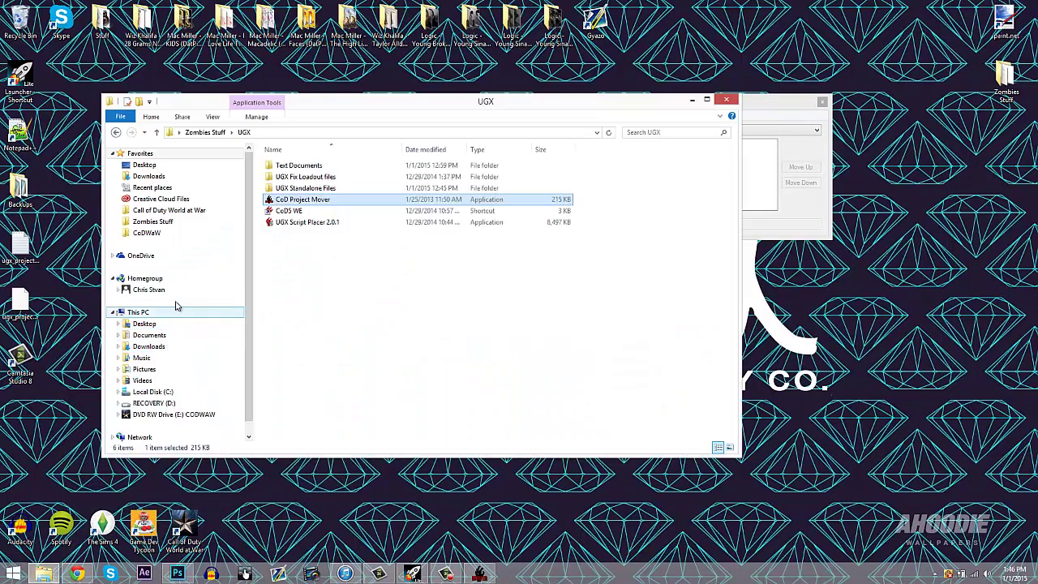
click(167, 214)
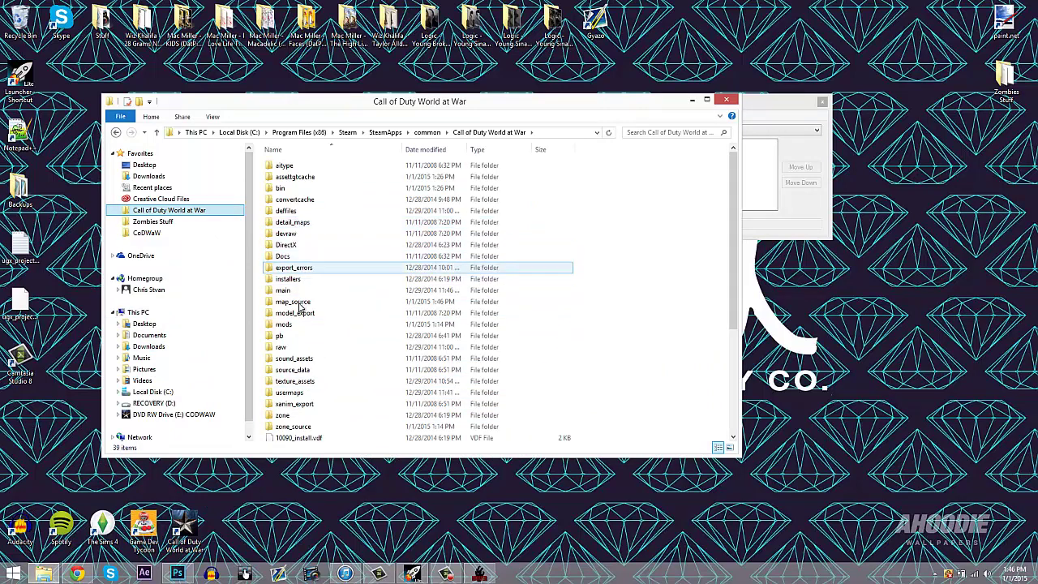
double_click(295, 325)
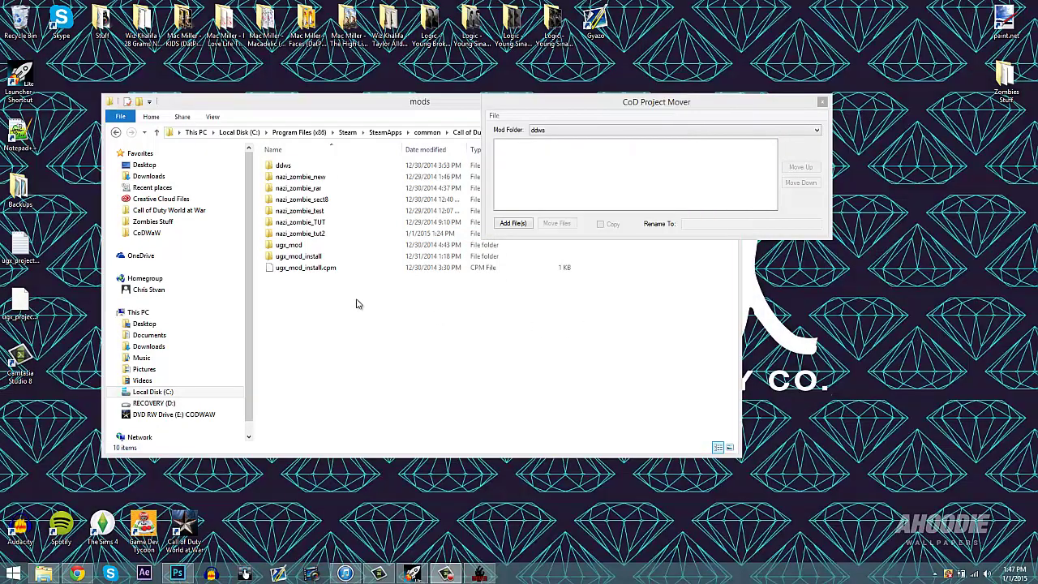
click(316, 297)
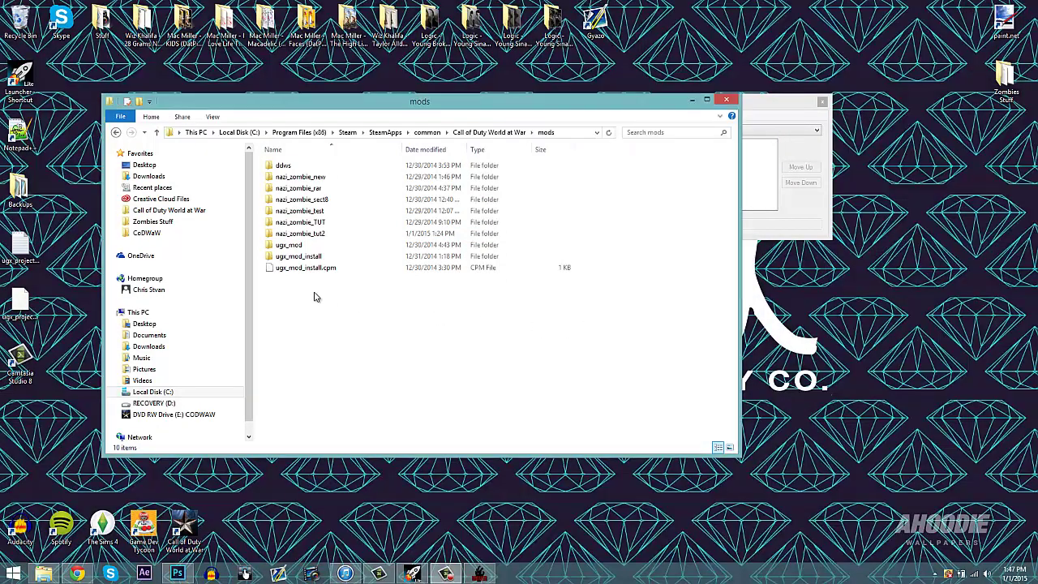
right_click(309, 235)
click(334, 397)
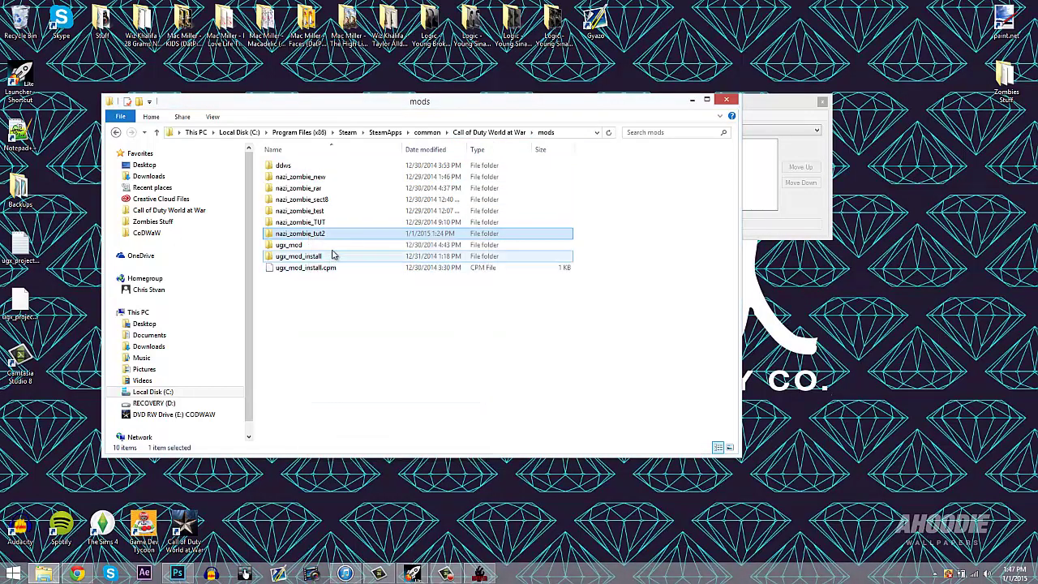
double_click(336, 237)
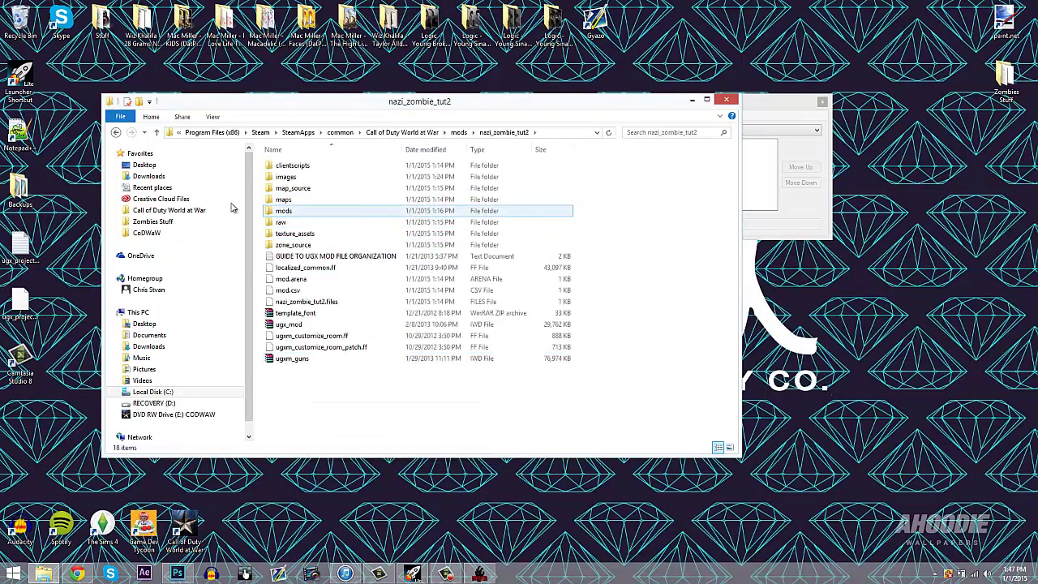
Paste the nazi_zombie_tut2 folder into the mods folder of the local Activision CoDWaW directory
click(163, 234)
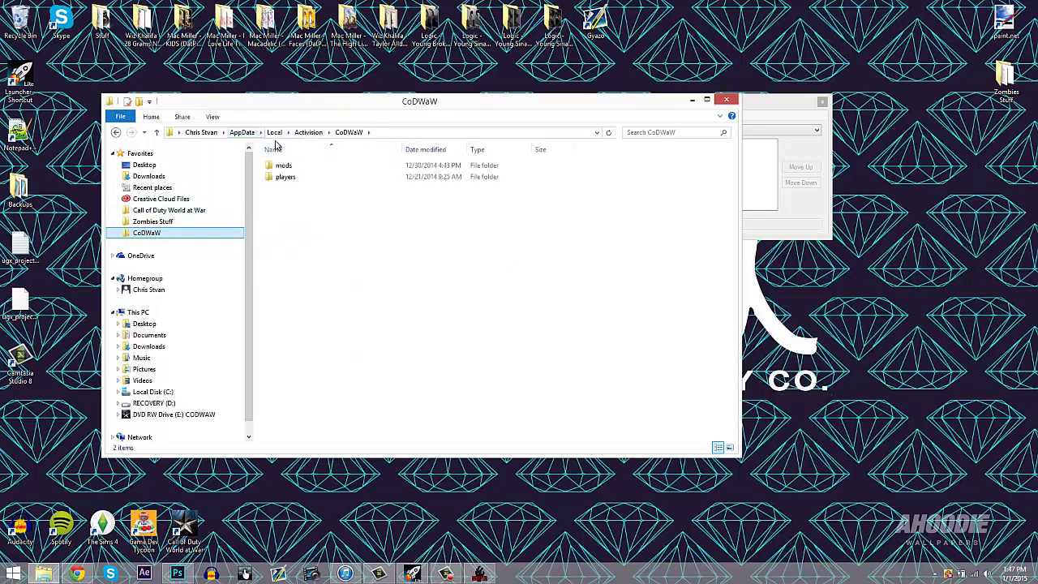
double_click(284, 167)
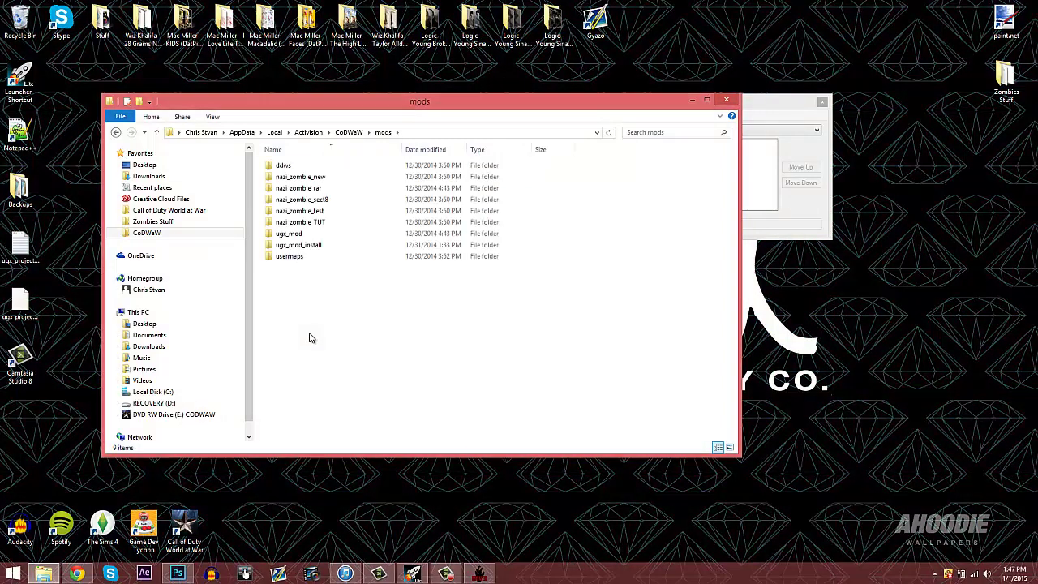
right_click(309, 338)
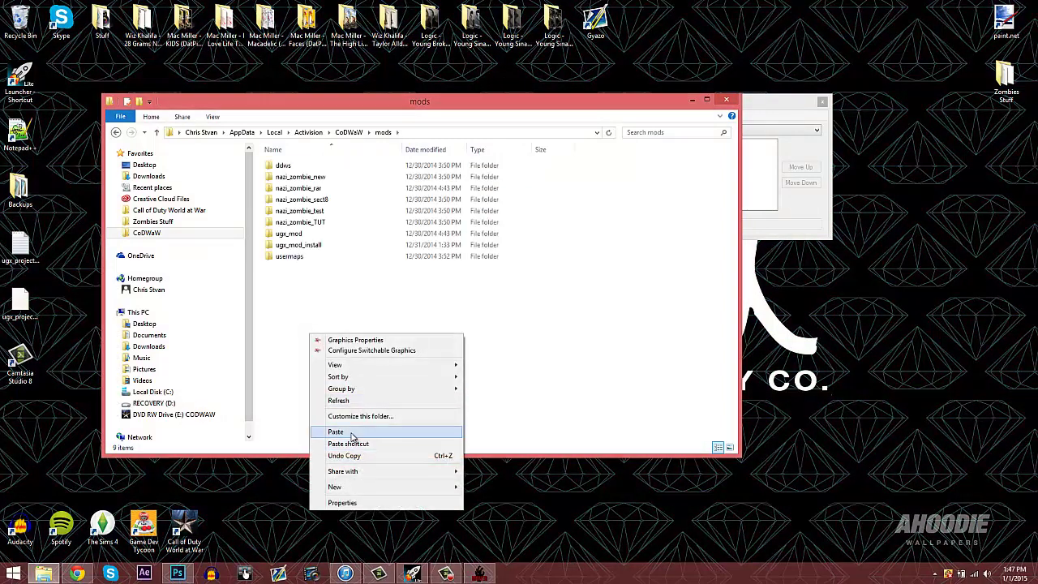
click(354, 435)
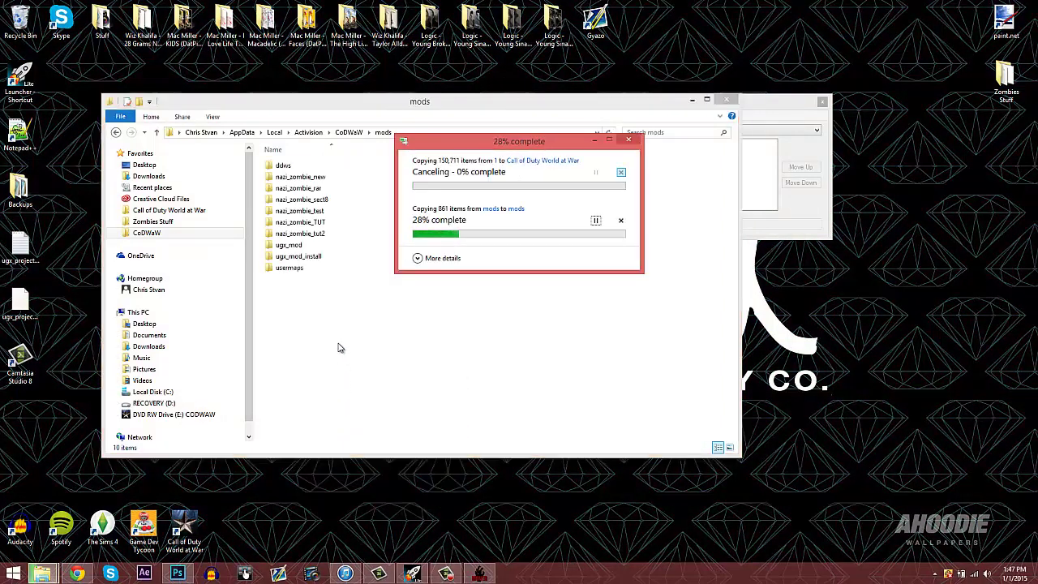
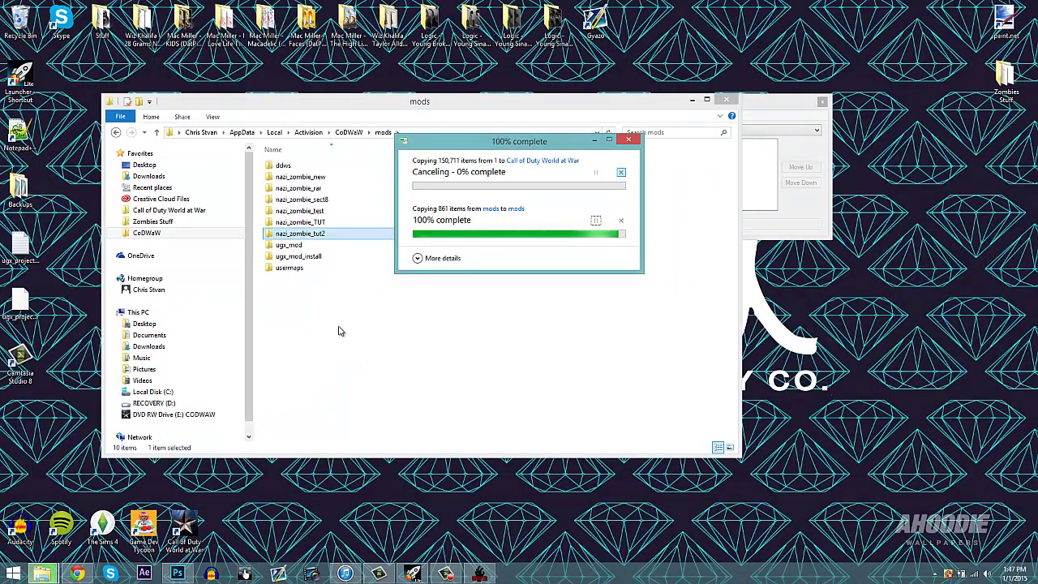
Check the contents of the nazi_zombie_tut2 mod folder and close the CoD Project Mover
double_click(323, 235)
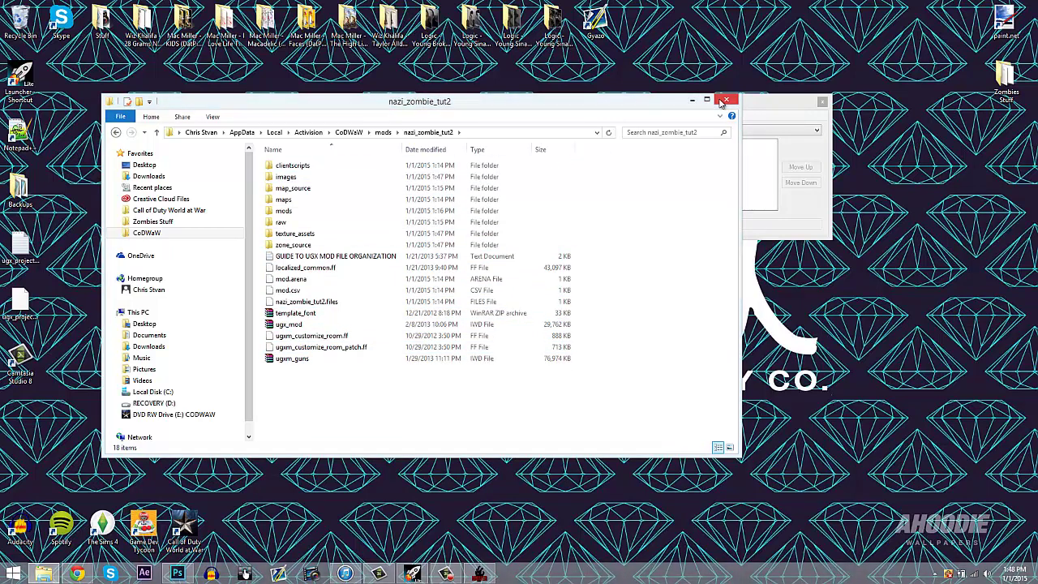
click(692, 101)
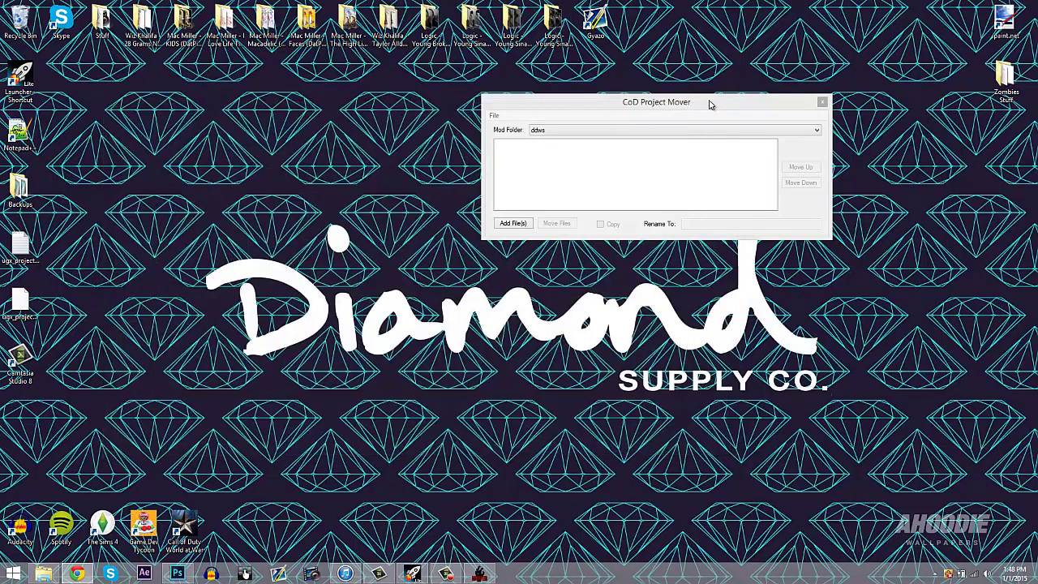
click(822, 103)
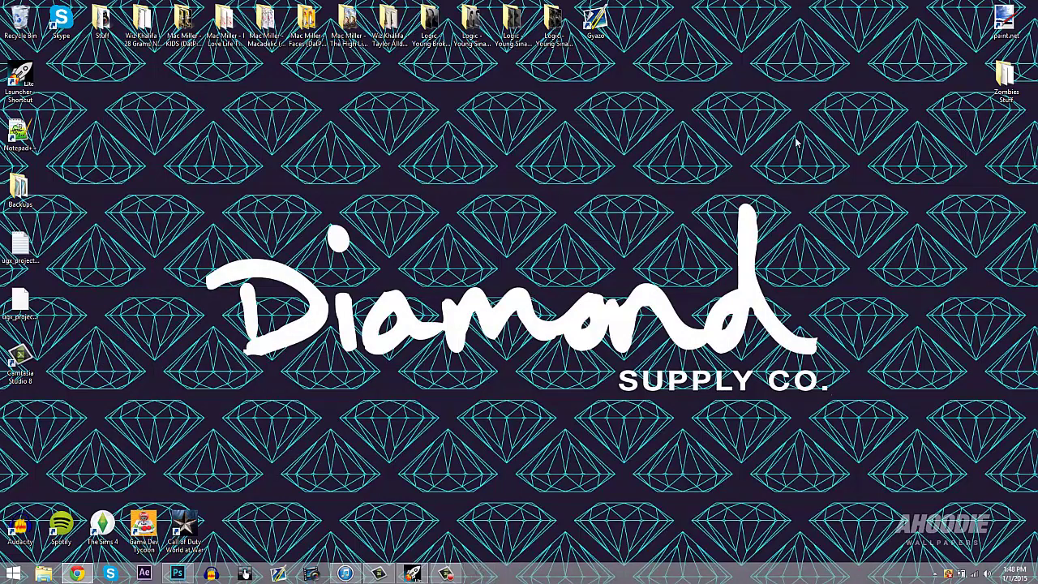
Switch to the Launcher and choose nazi_zombie_tut2 as the mod to build
click(412, 573)
click(633, 121)
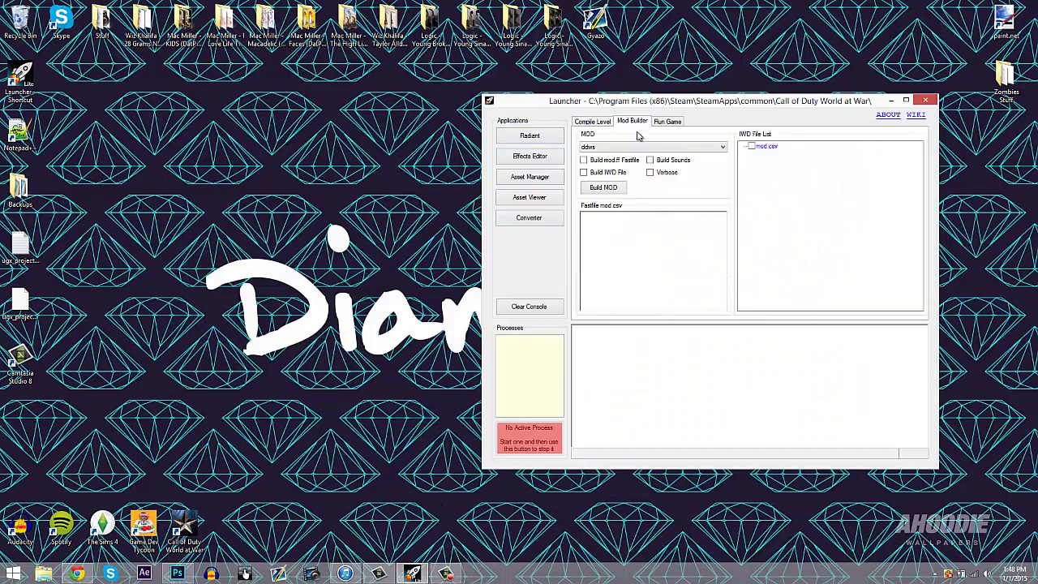
click(636, 148)
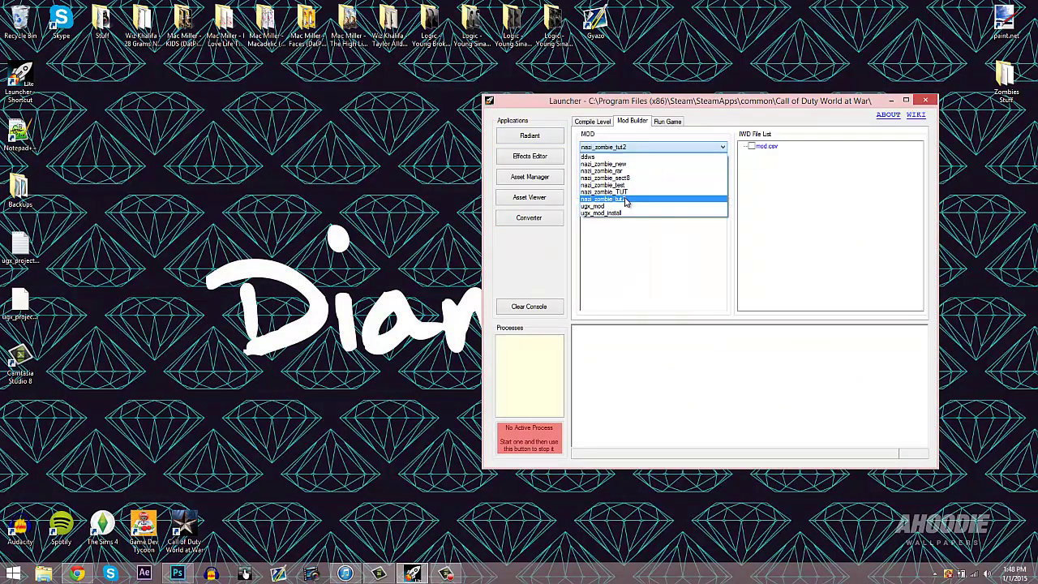
click(621, 200)
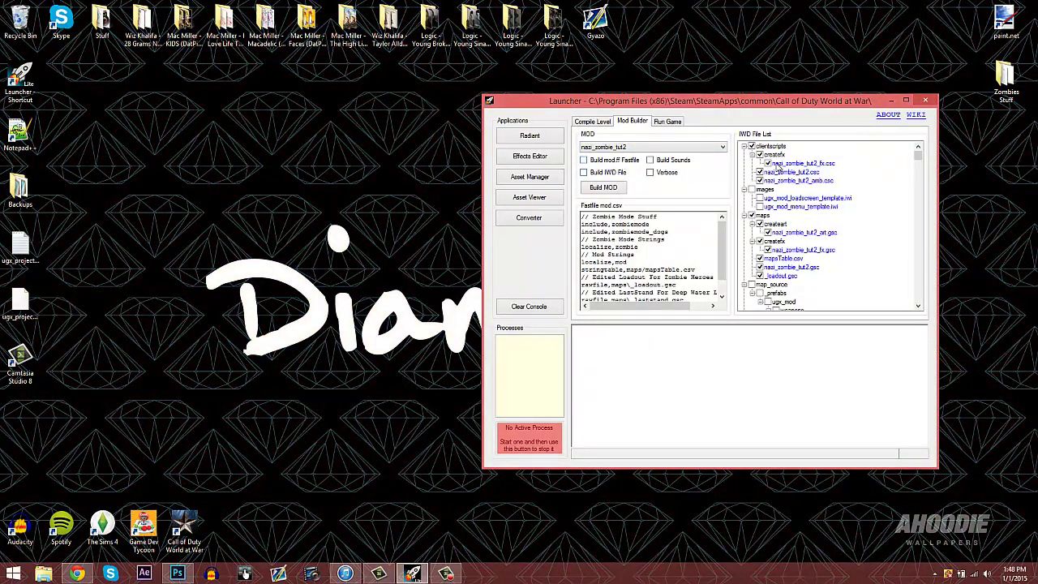
Include the images, map_source, mods and raw folders with all their files in the mod's IWD file list
click(753, 189)
scroll(777, 215, down, 4)
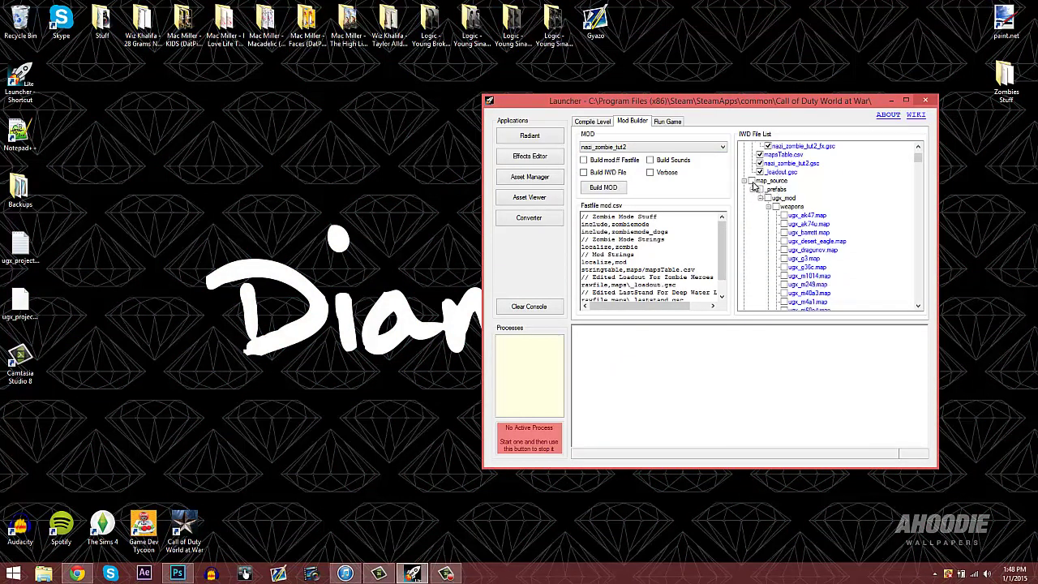
scroll(764, 213, down, 6)
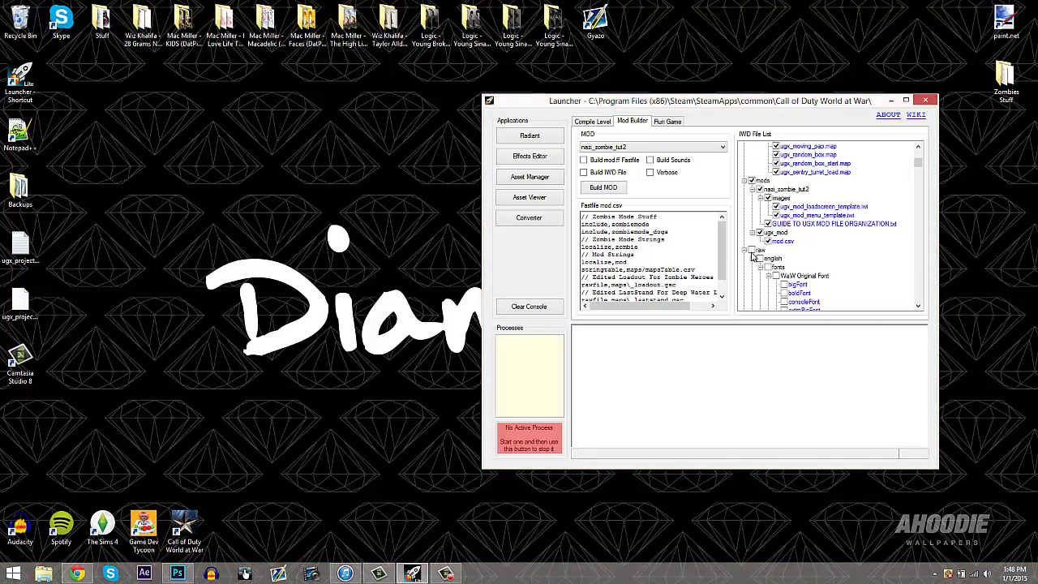
scroll(752, 258, down, 4)
scroll(752, 258, down, 5)
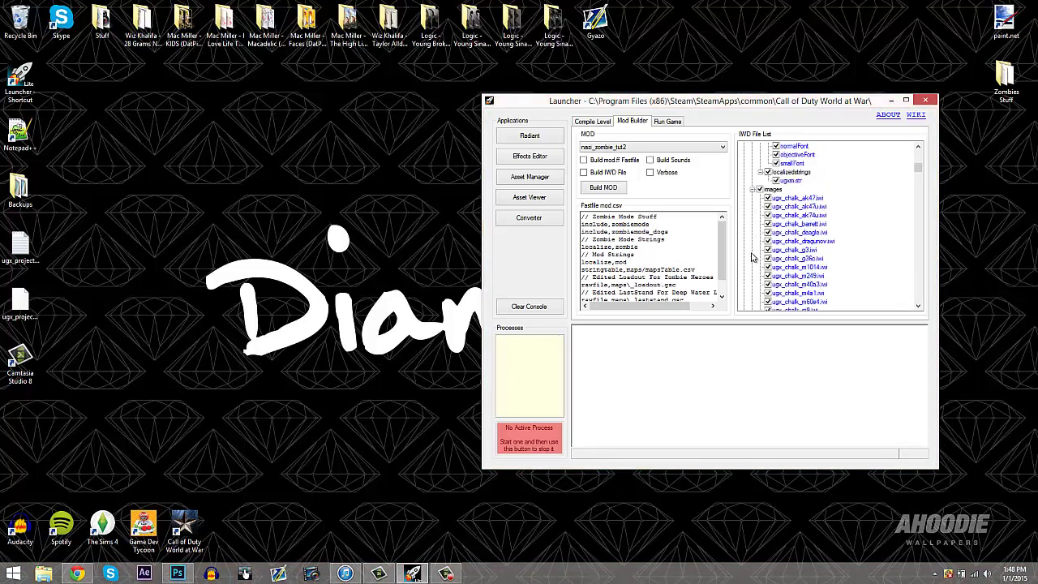
scroll(753, 258, down, 5)
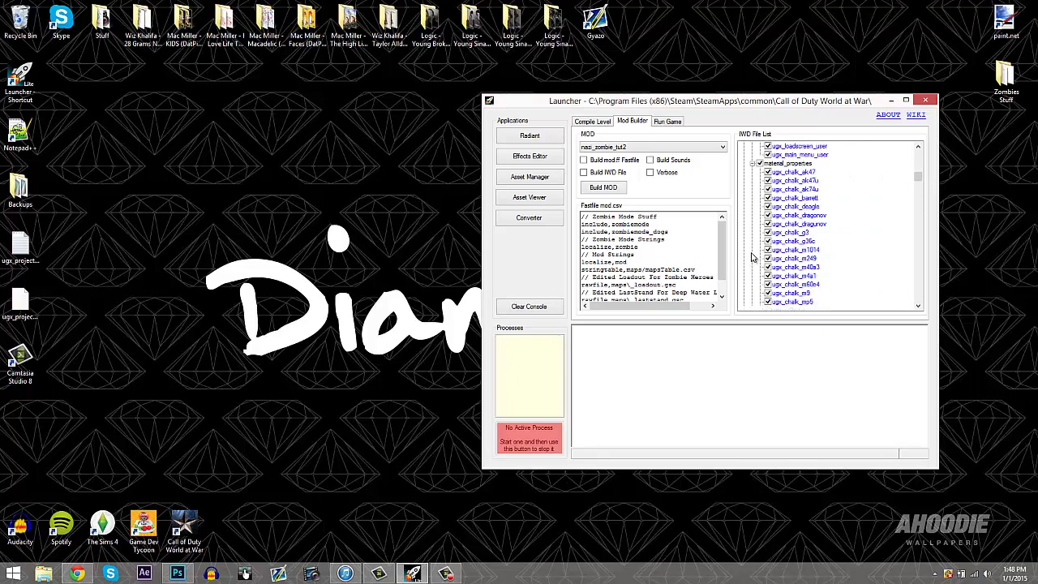
scroll(752, 258, down, 10)
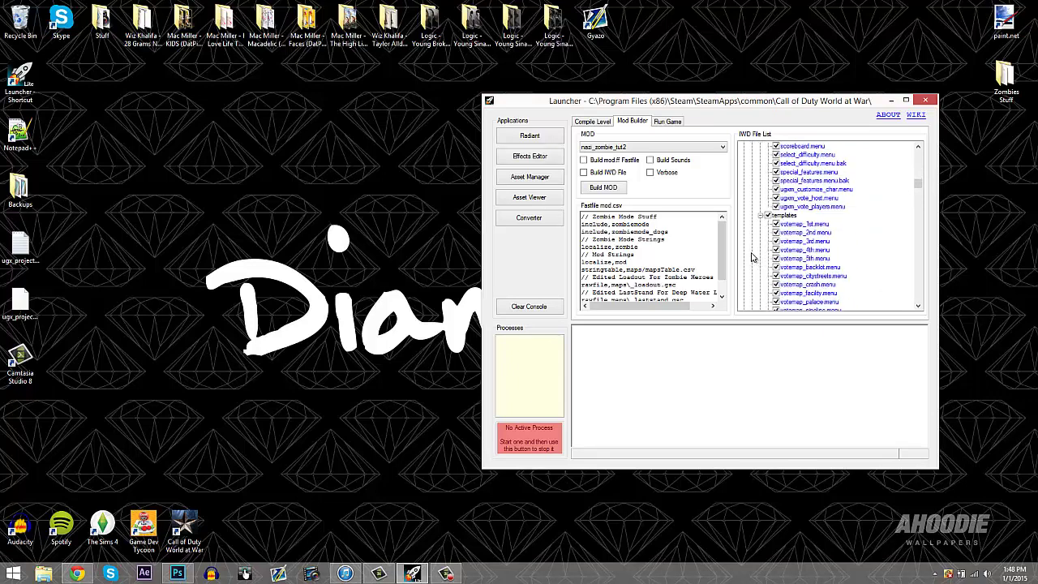
scroll(753, 258, down, 10)
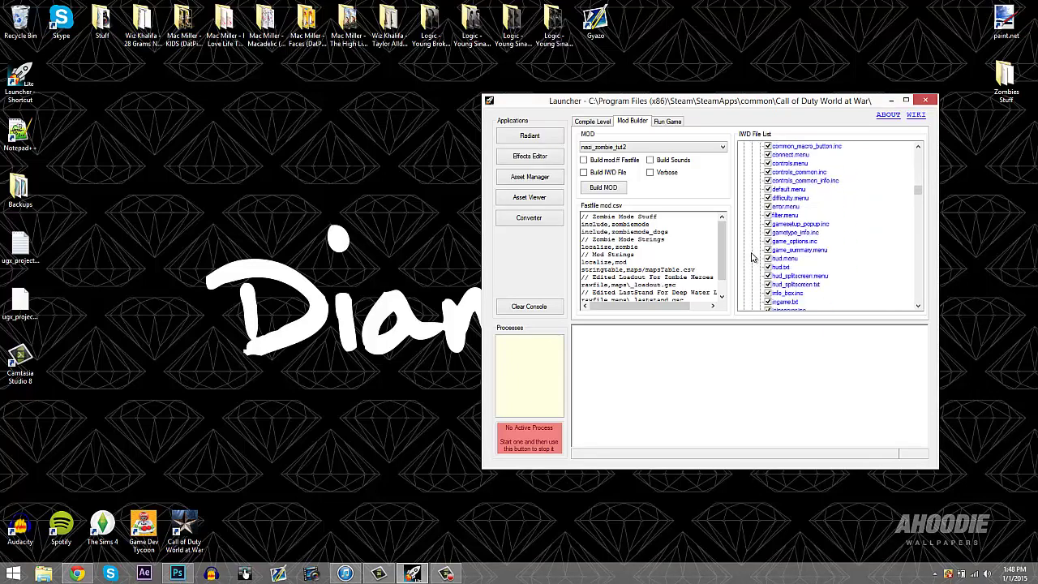
scroll(752, 258, down, 10)
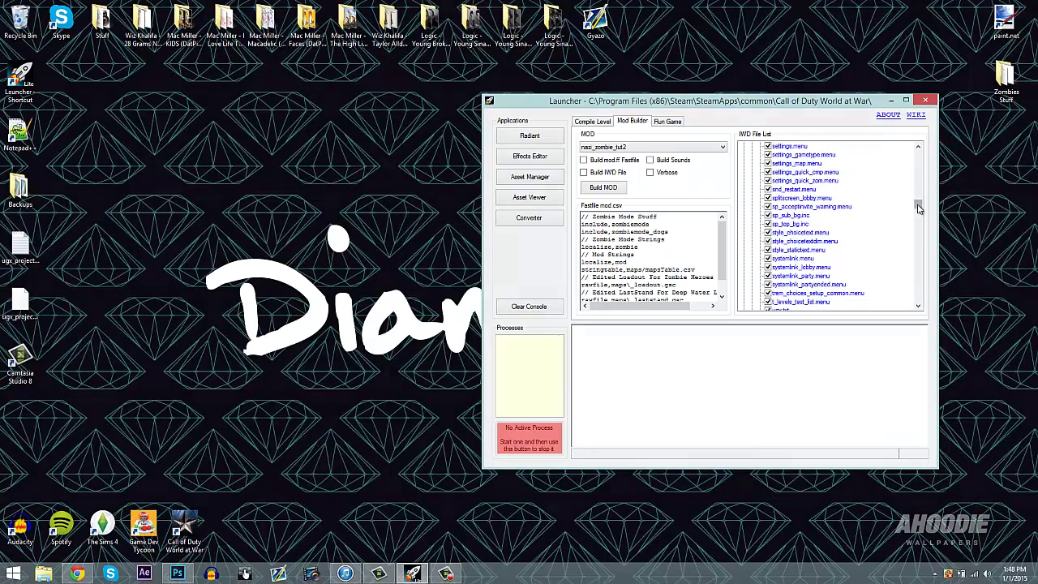
drag(919, 208, 917, 241)
Compare with the IWD file list of the ugx_mod_install mod and return to nazi_zombie_tut2
click(694, 149)
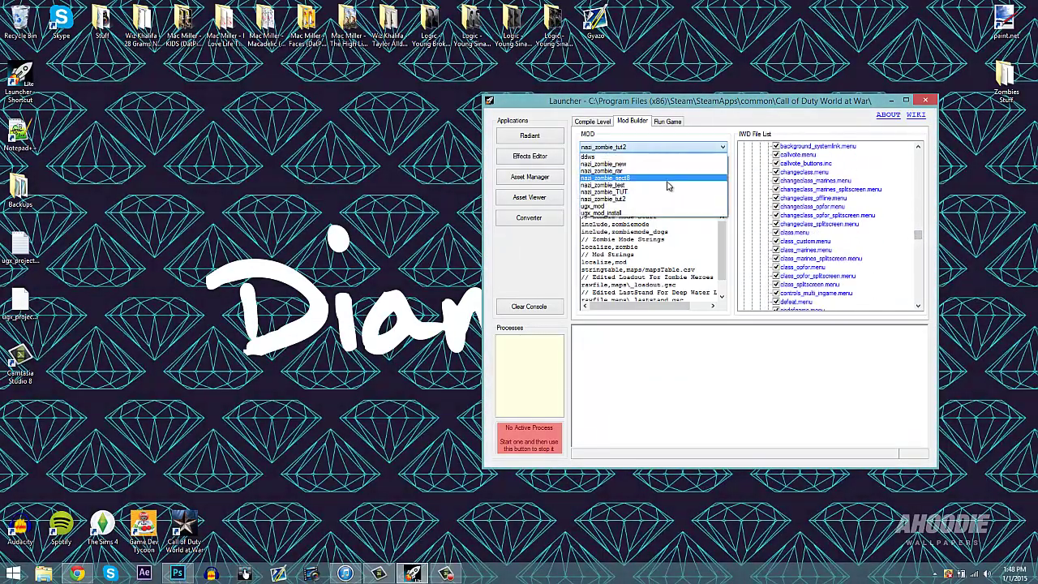
click(630, 214)
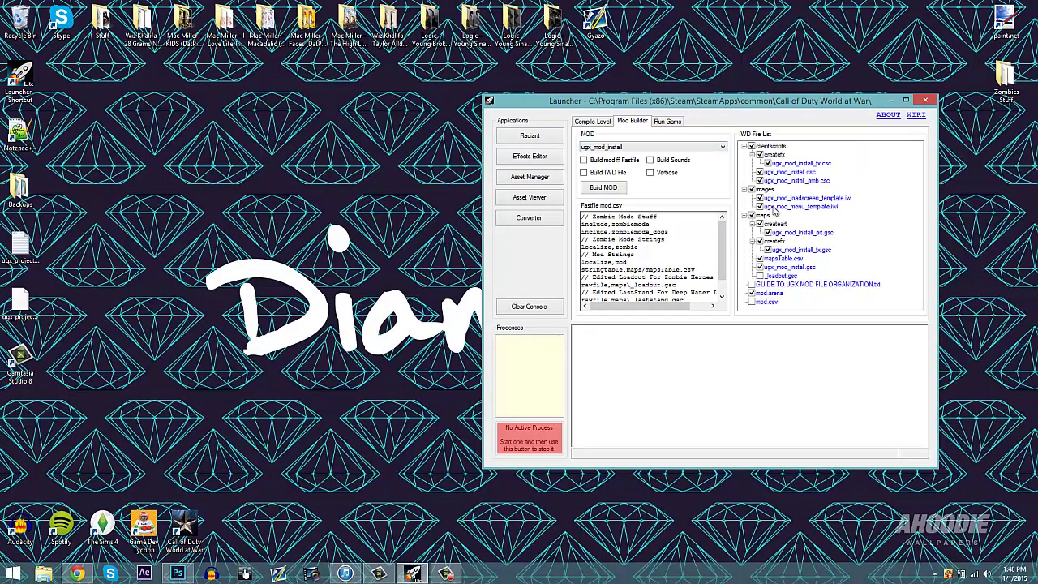
click(623, 150)
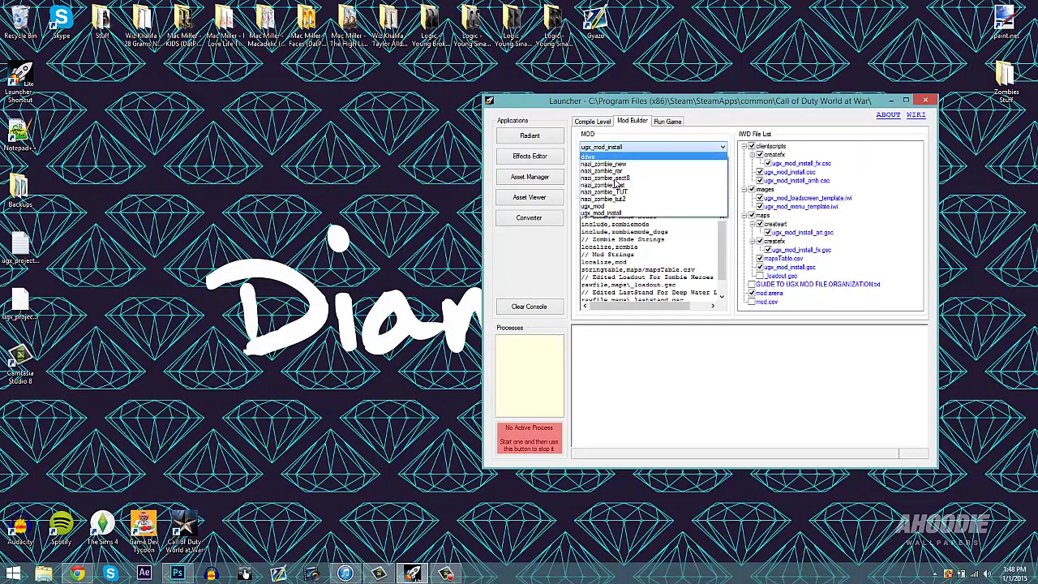
click(614, 201)
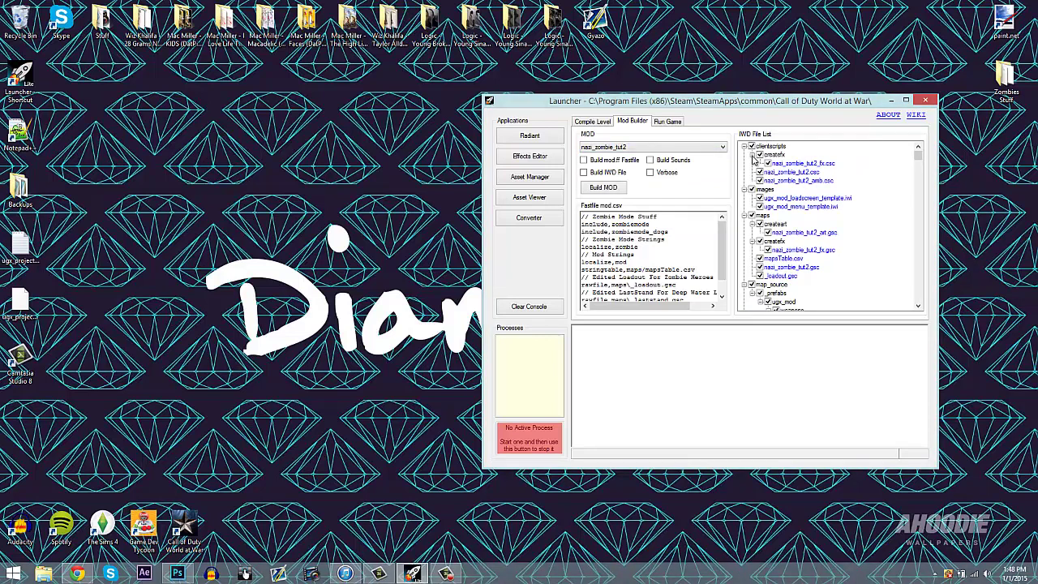
Exclude _loadout.gsc from the IWD file list and build only the mod.ff fastfile for nazi_zombie_tut2
scroll(760, 216, down, 1)
scroll(760, 217, up, 1)
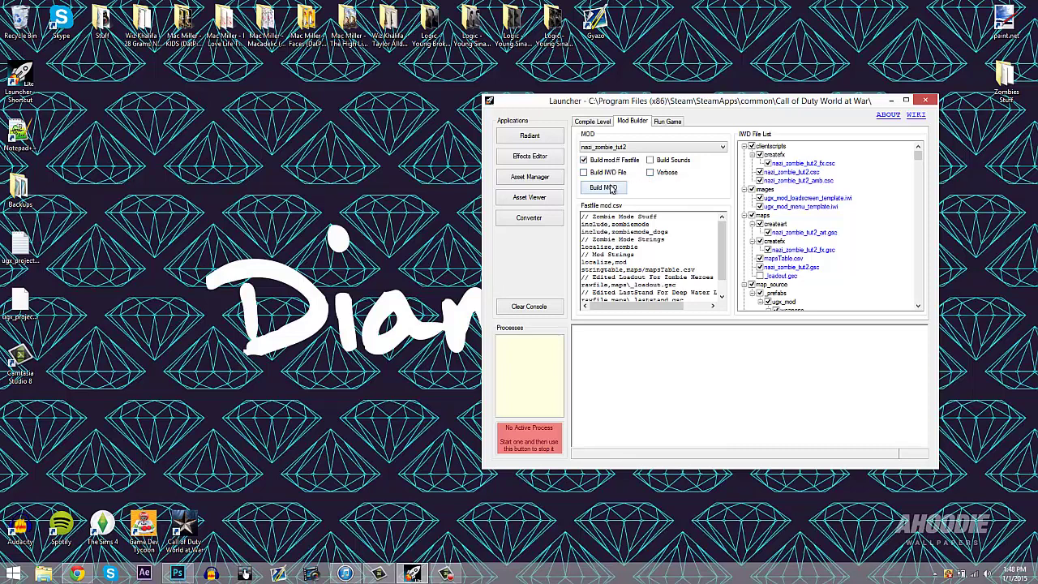
click(603, 187)
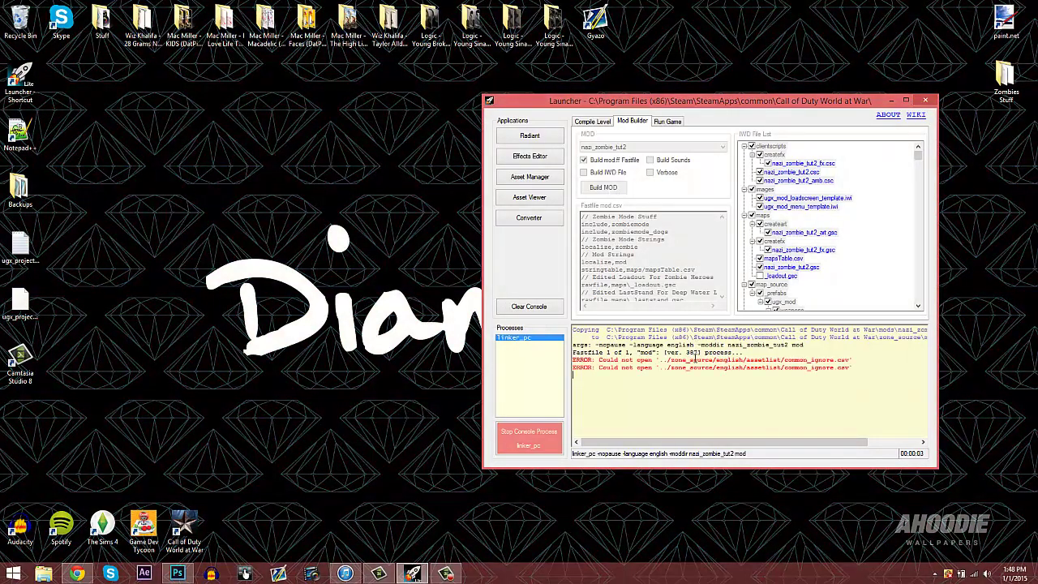
drag(574, 360, 791, 390)
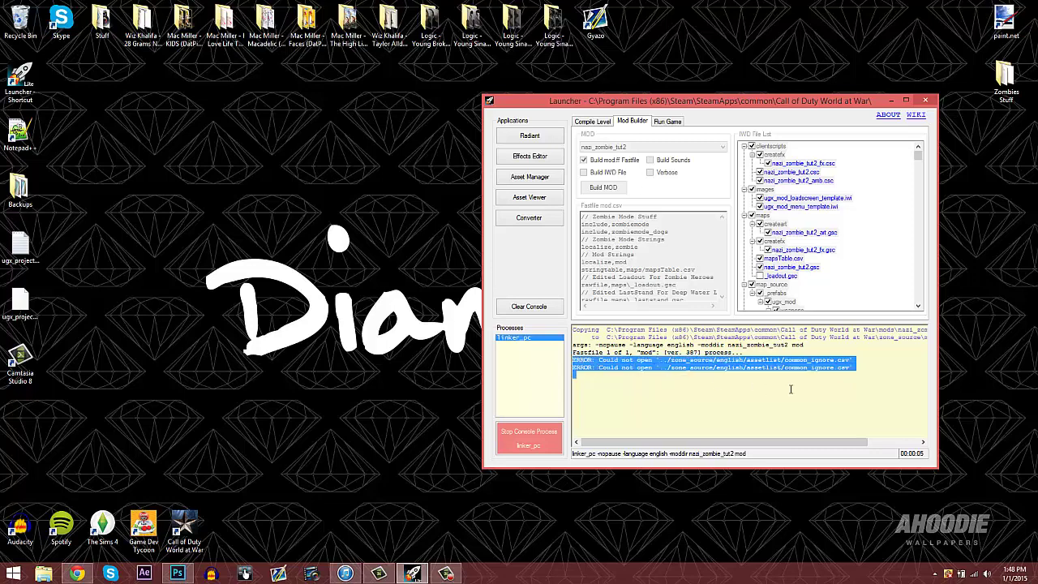
click(803, 381)
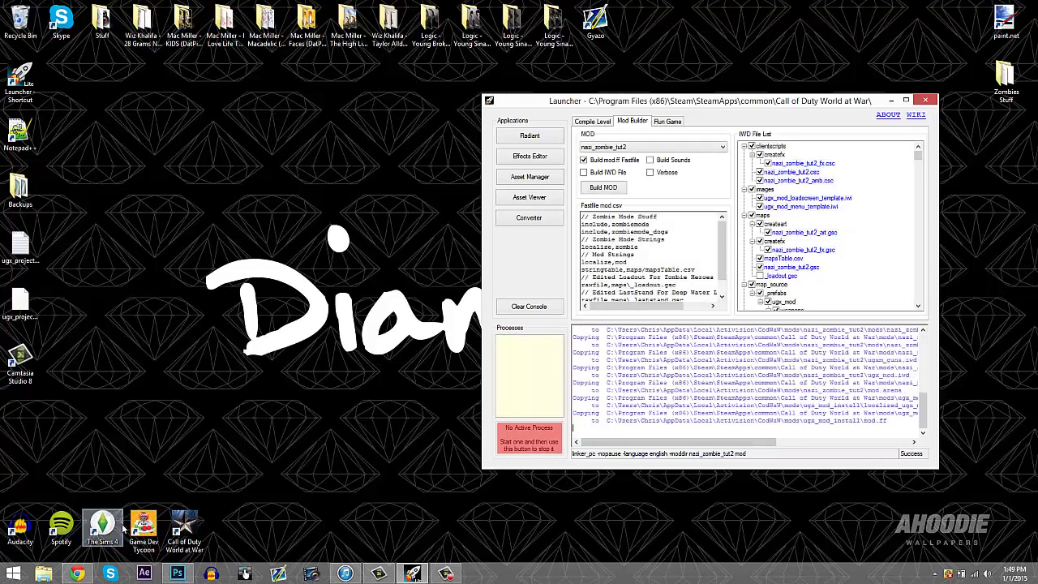
Open the mods folder inside the Call of Duty World at War installation directory
click(44, 574)
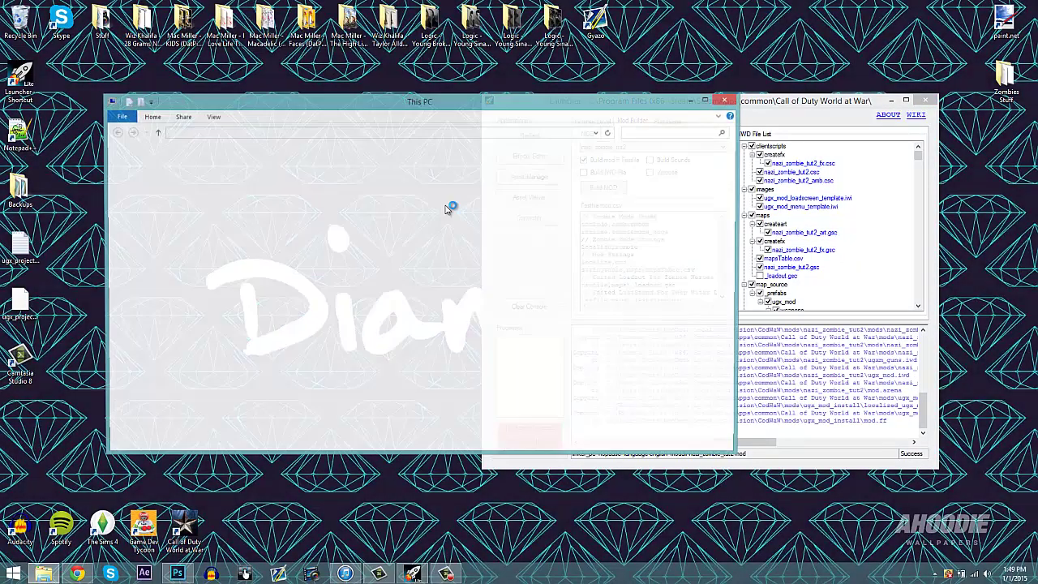
click(169, 211)
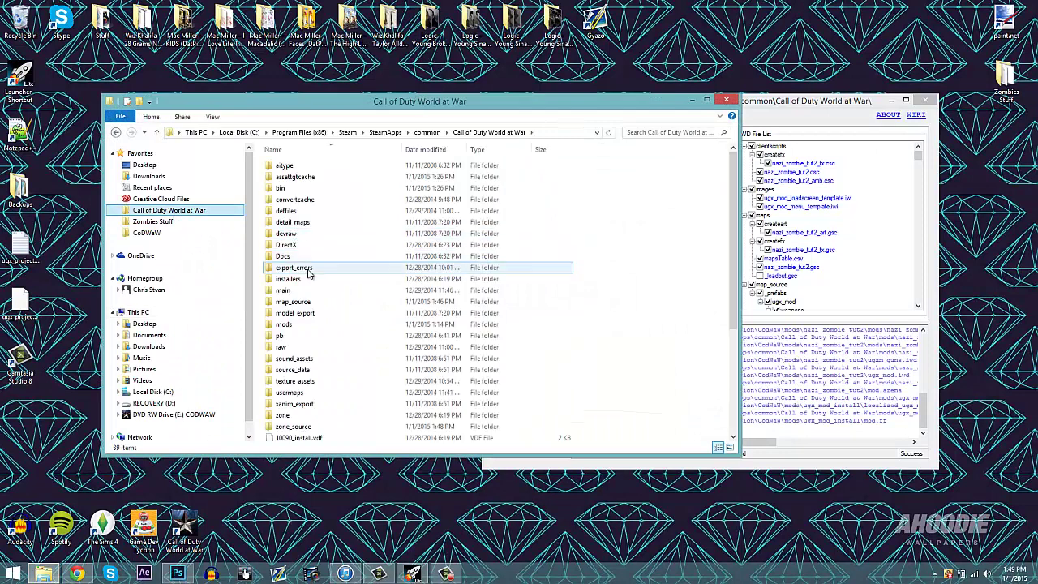
double_click(286, 324)
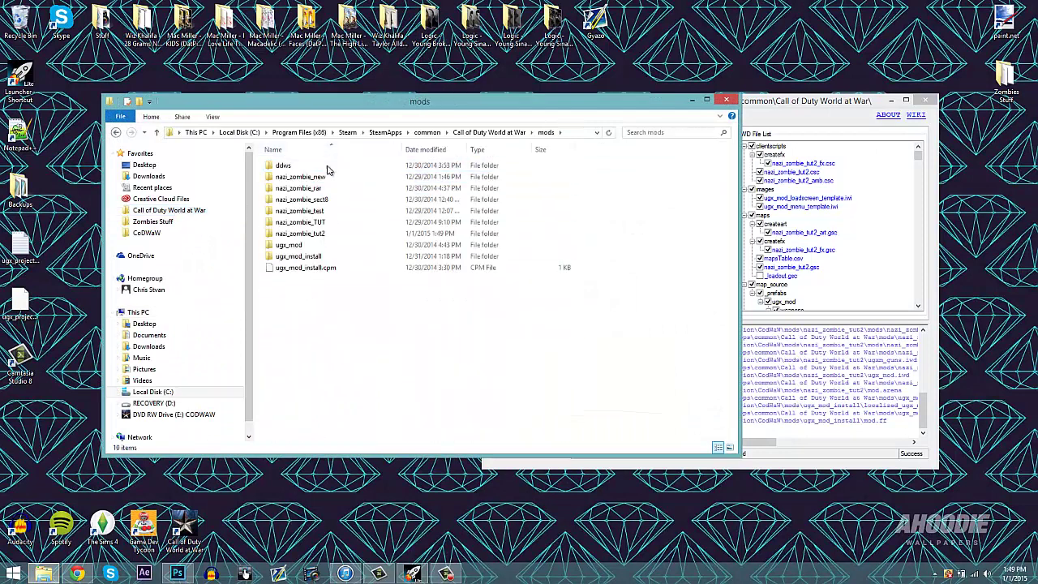
Look through the Launcher's list of compilable maps, selecting mp_barebones, and return to the mods folder
click(772, 106)
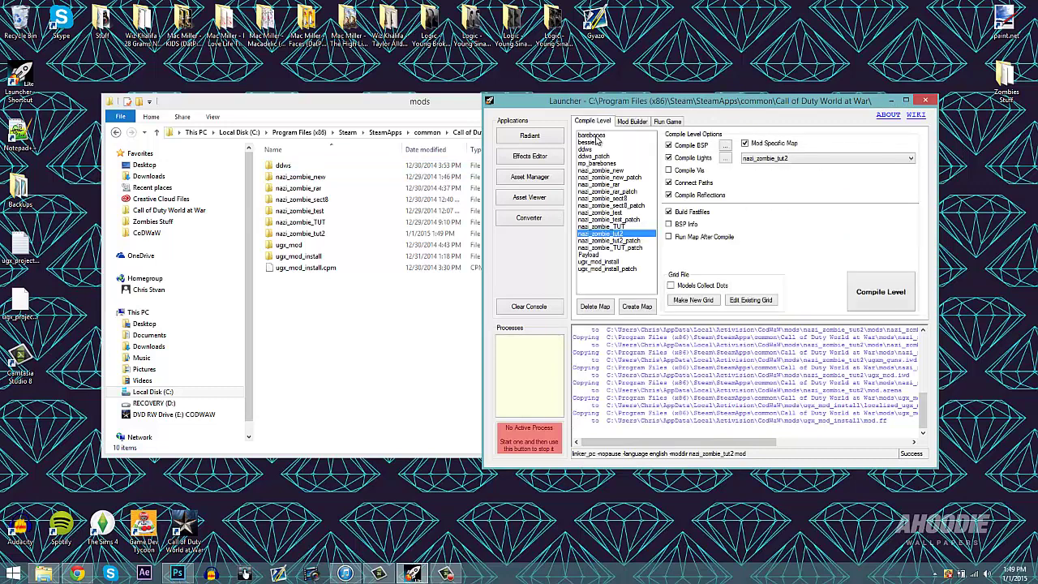
click(595, 137)
click(609, 163)
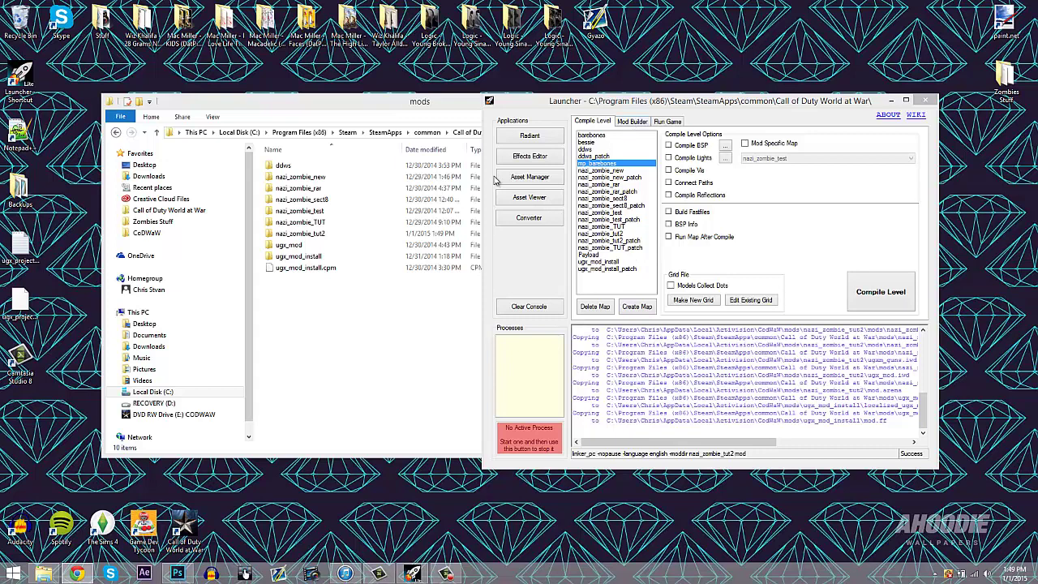
click(351, 336)
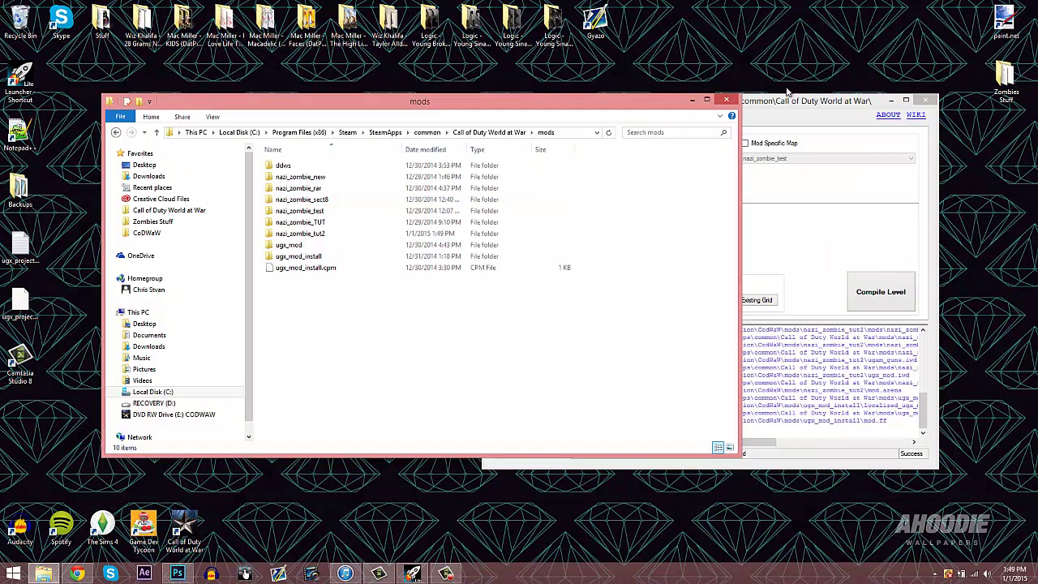
Build the mod.ff fastfile for the ugx_mod mod in the Launcher
click(788, 100)
click(630, 122)
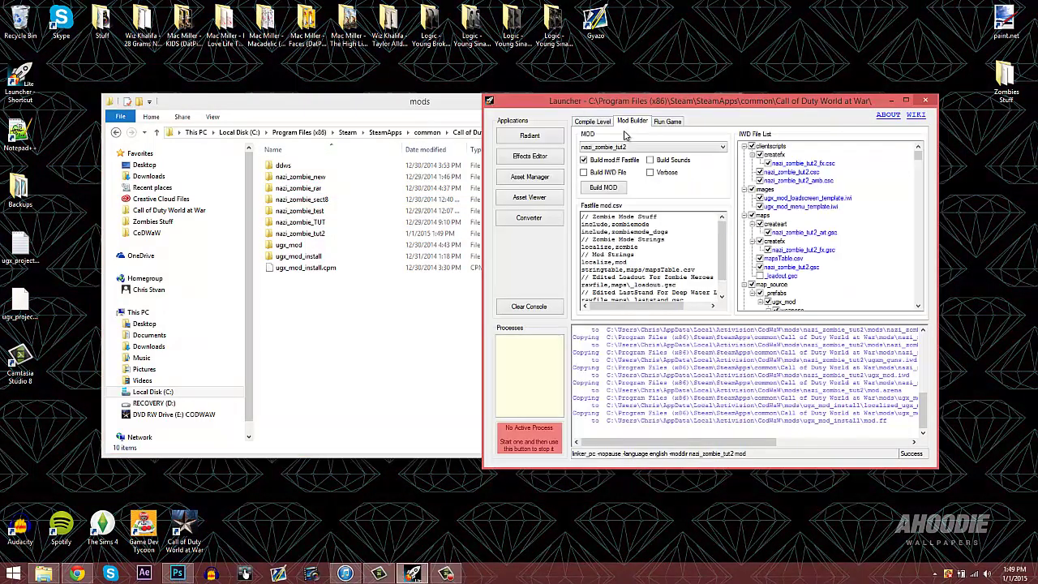
click(626, 147)
click(606, 206)
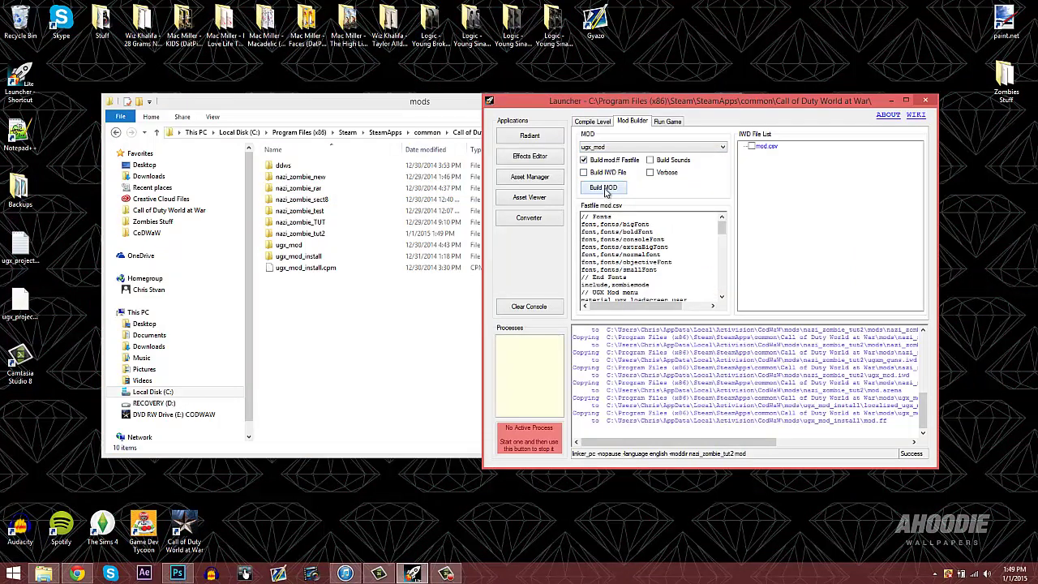
click(604, 189)
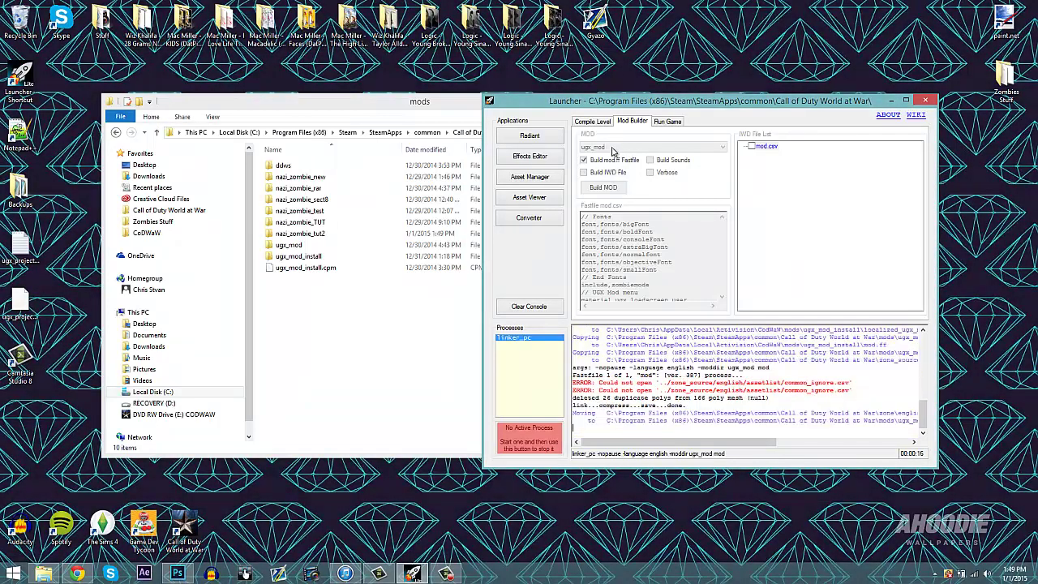
Build the IWD file for nazi_zombie_tut2 with the mod.ff fastfile option turned off
click(614, 148)
click(606, 199)
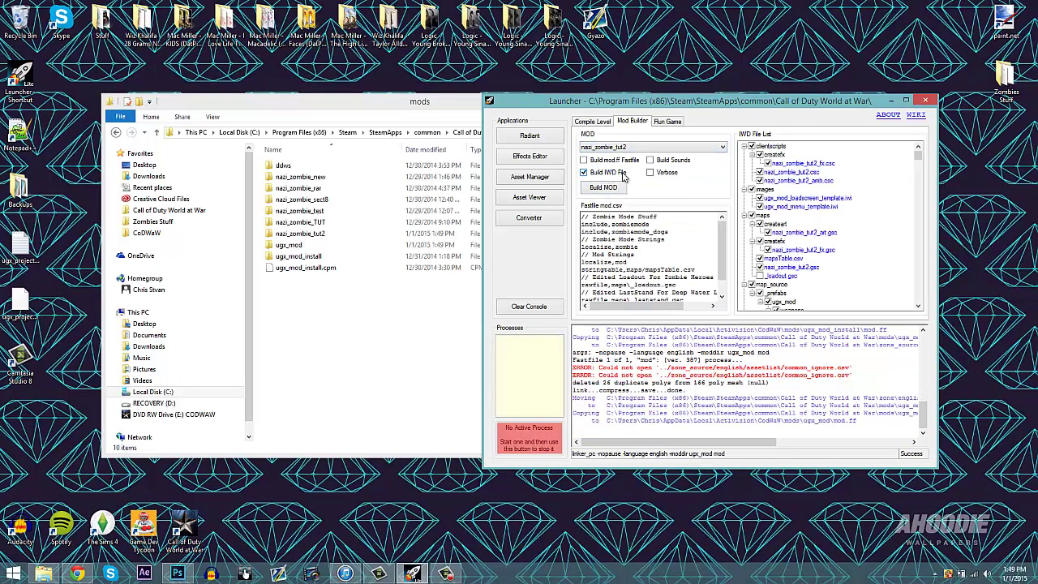
click(602, 188)
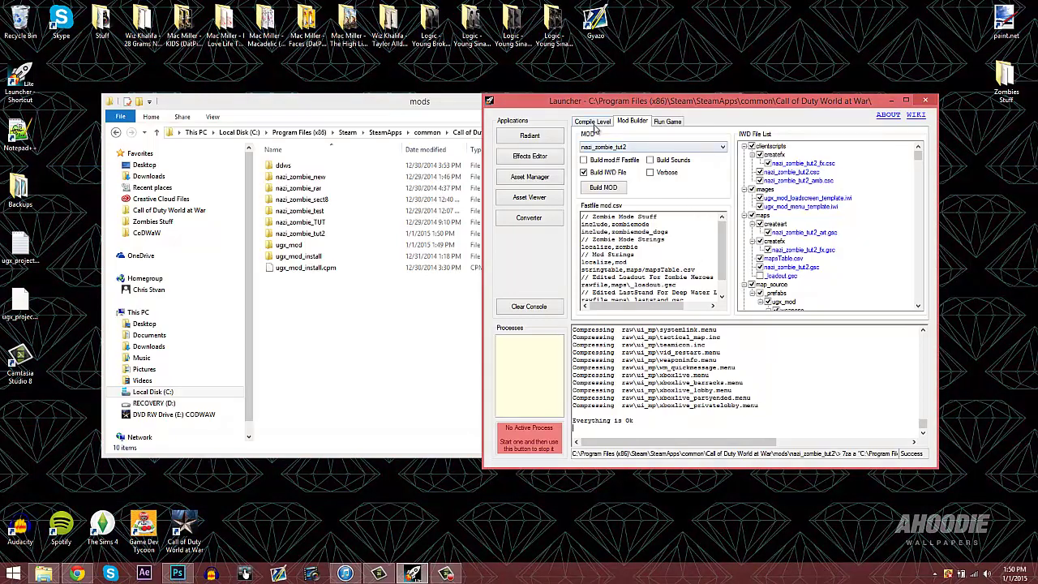
Open the nazi_zombie_tut2 mod folder in the CoDWaW AppData directory to check the built files
click(395, 116)
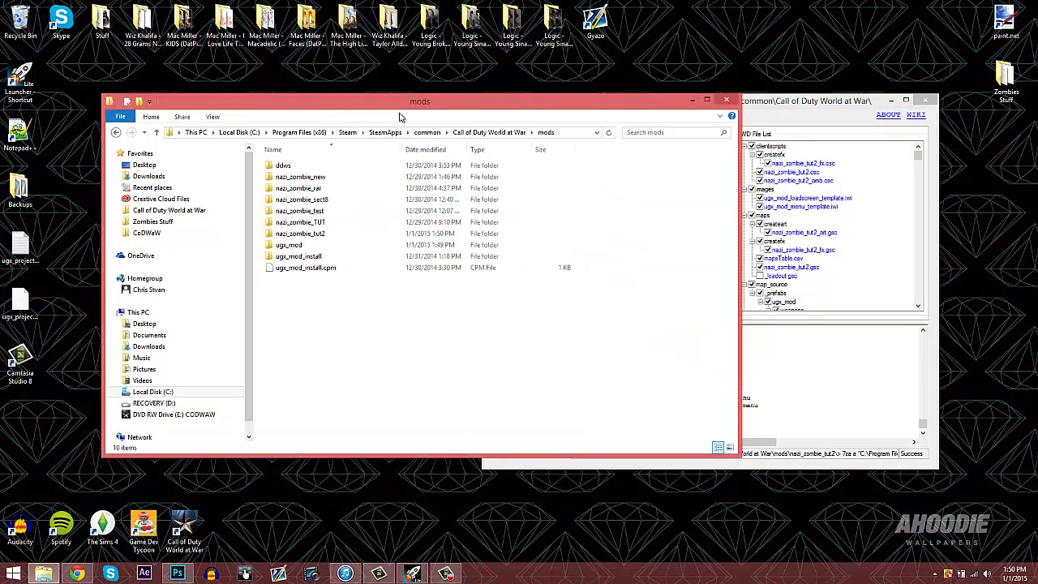
click(174, 234)
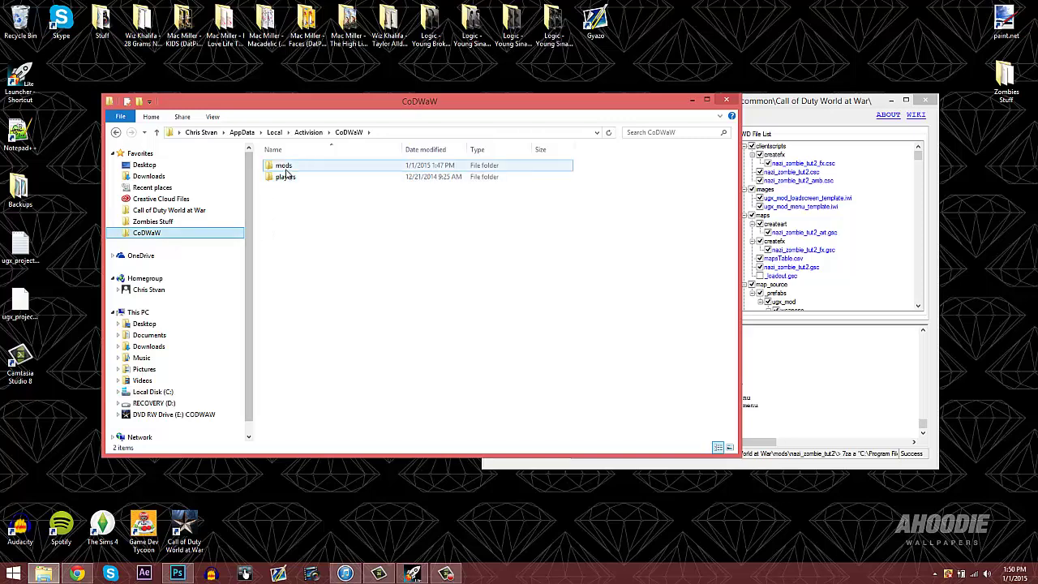
double_click(286, 166)
double_click(312, 234)
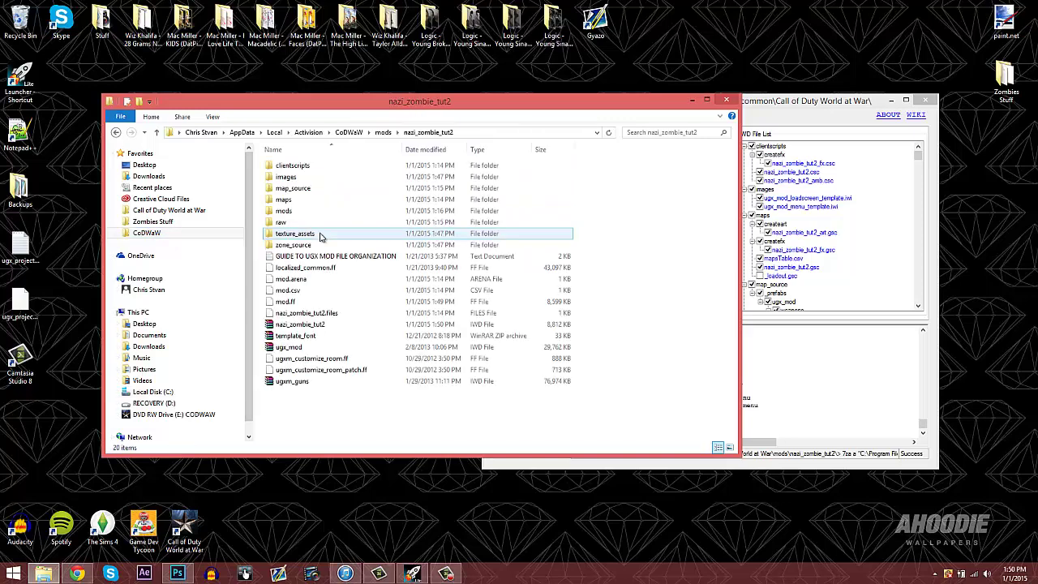
Put the Launcher away, start CoD Project Mover from the UGX folder in Zombies Stuff, and bring up its project file chooser
click(305, 303)
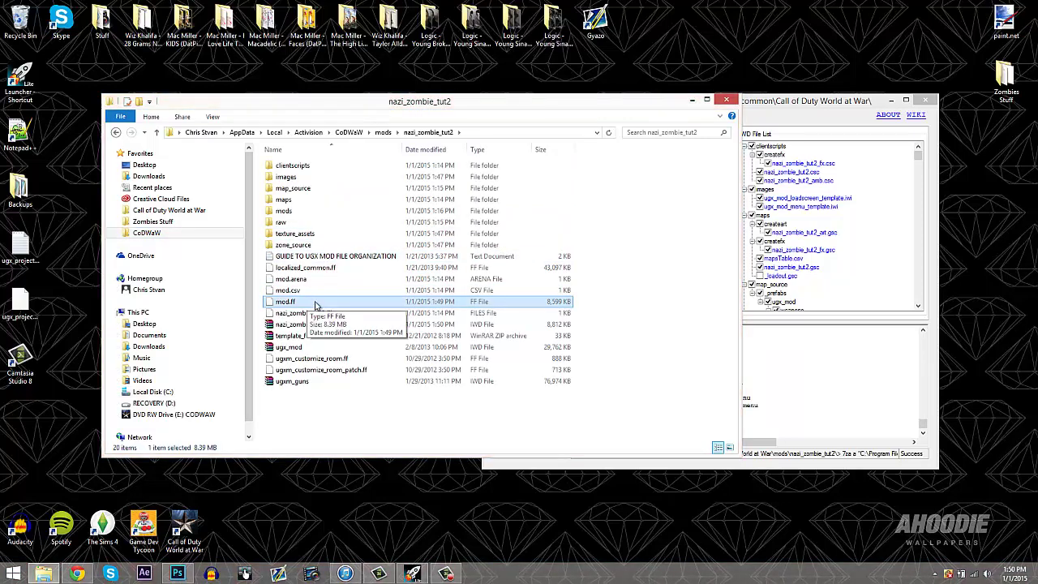
click(891, 100)
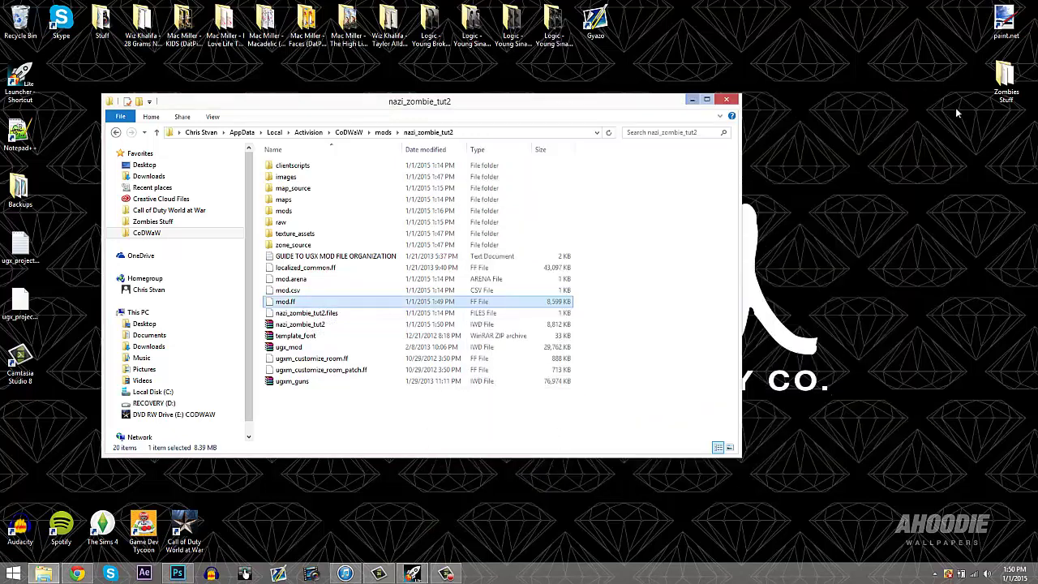
click(995, 90)
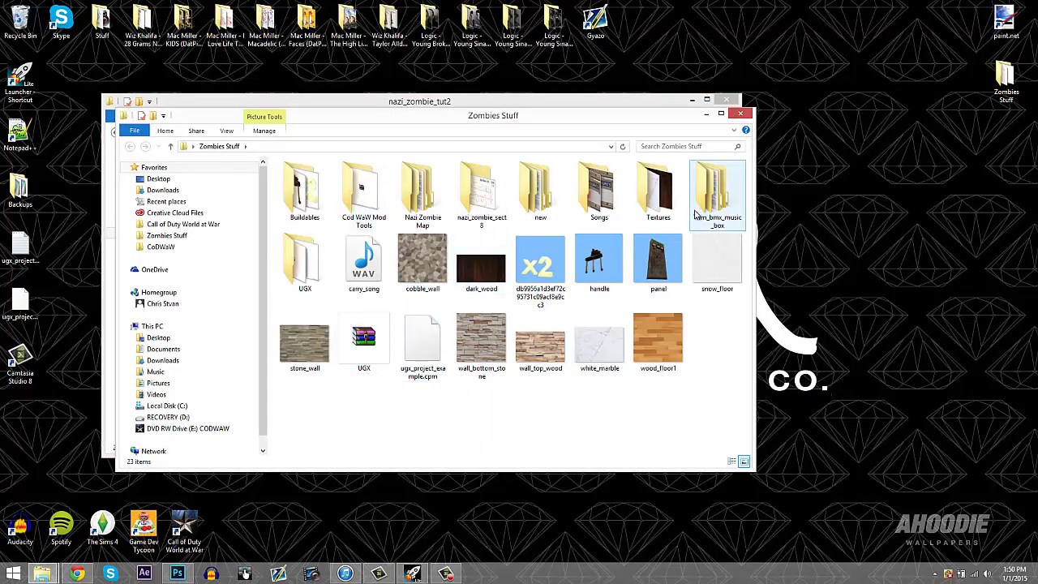
double_click(305, 259)
click(324, 214)
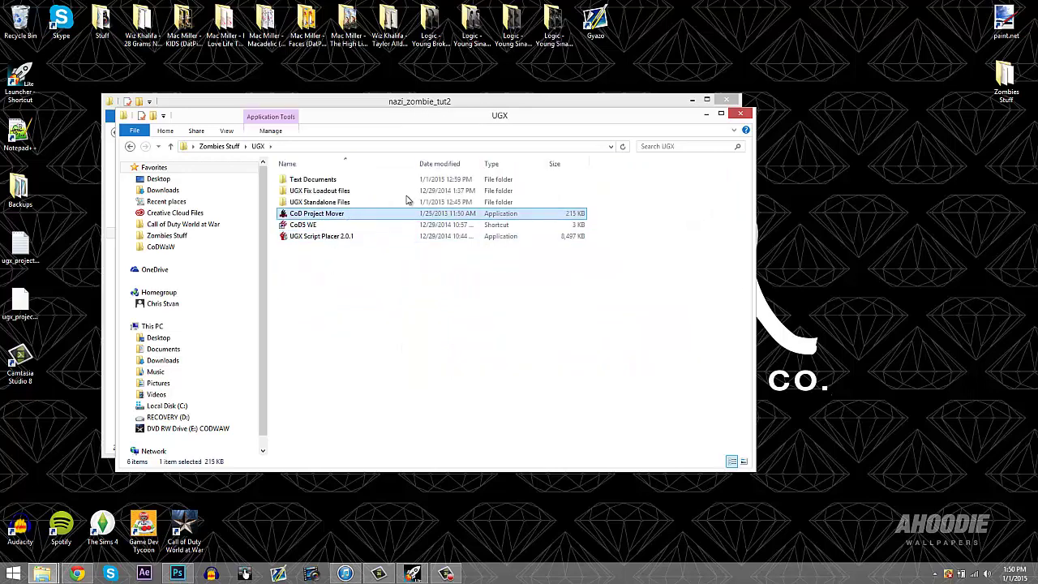
drag(177, 43, 464, 144)
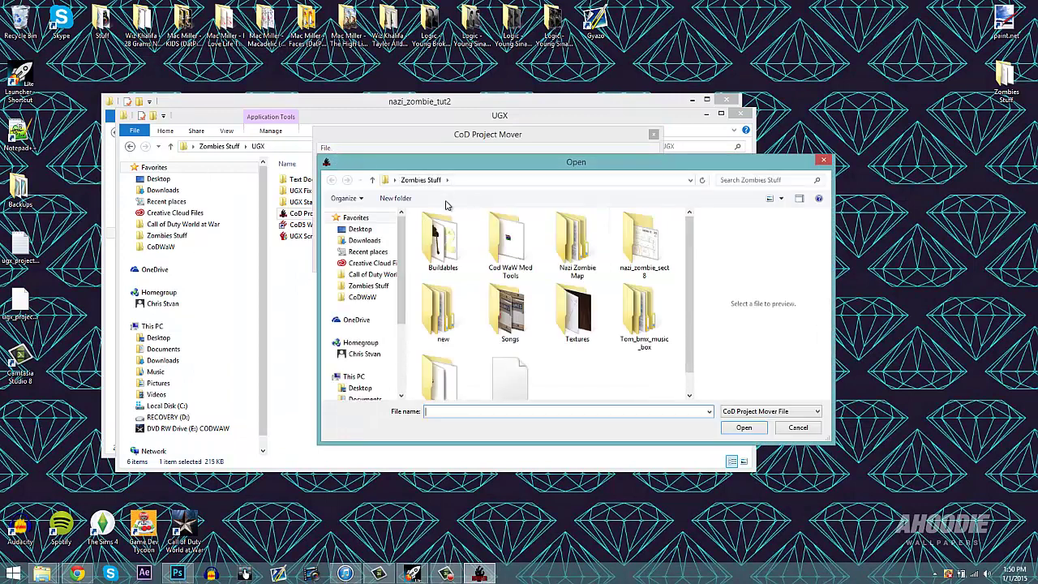
click(360, 298)
double_click(456, 231)
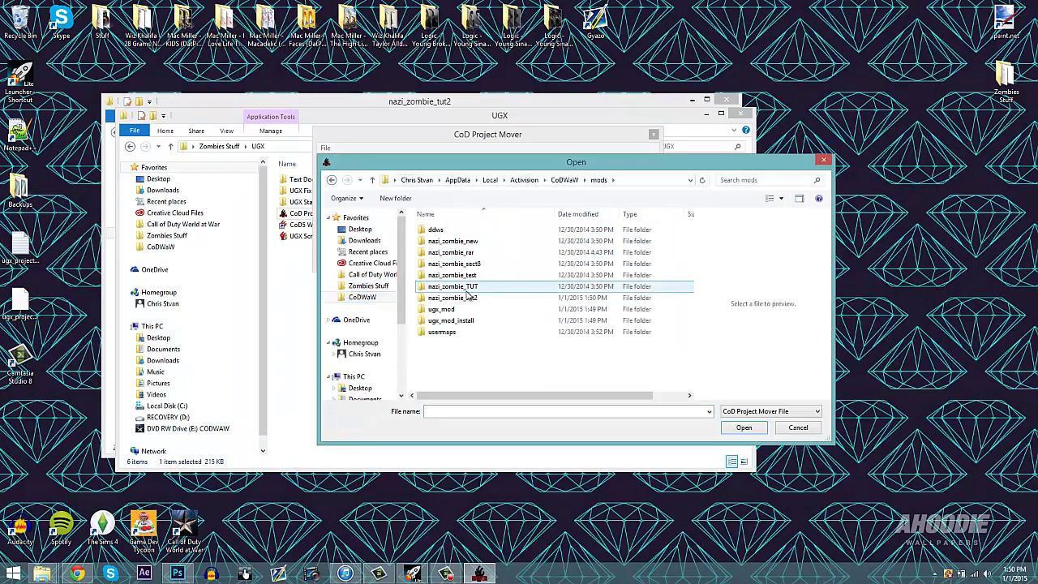
double_click(474, 278)
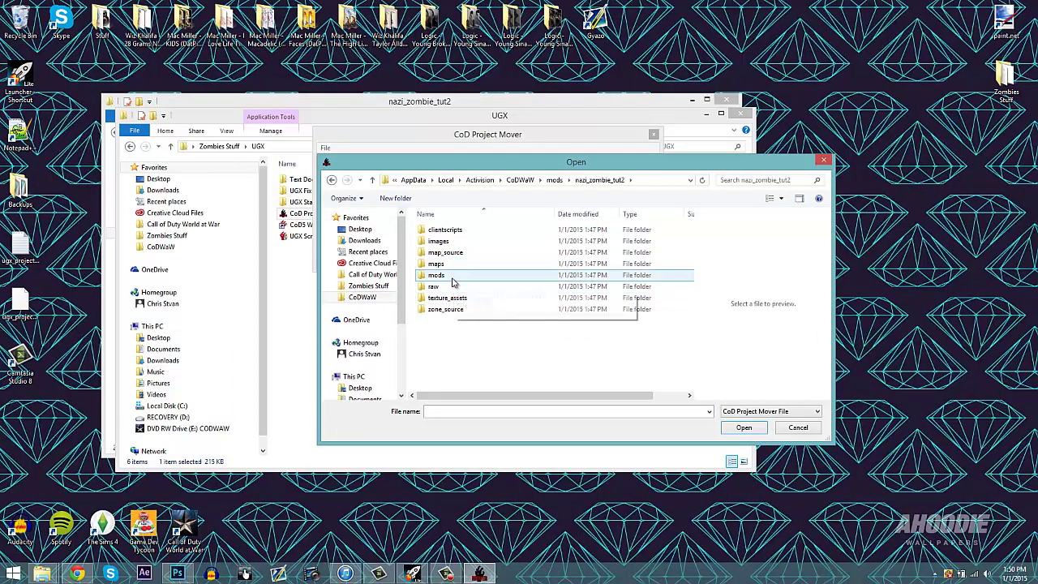
click(450, 279)
double_click(451, 281)
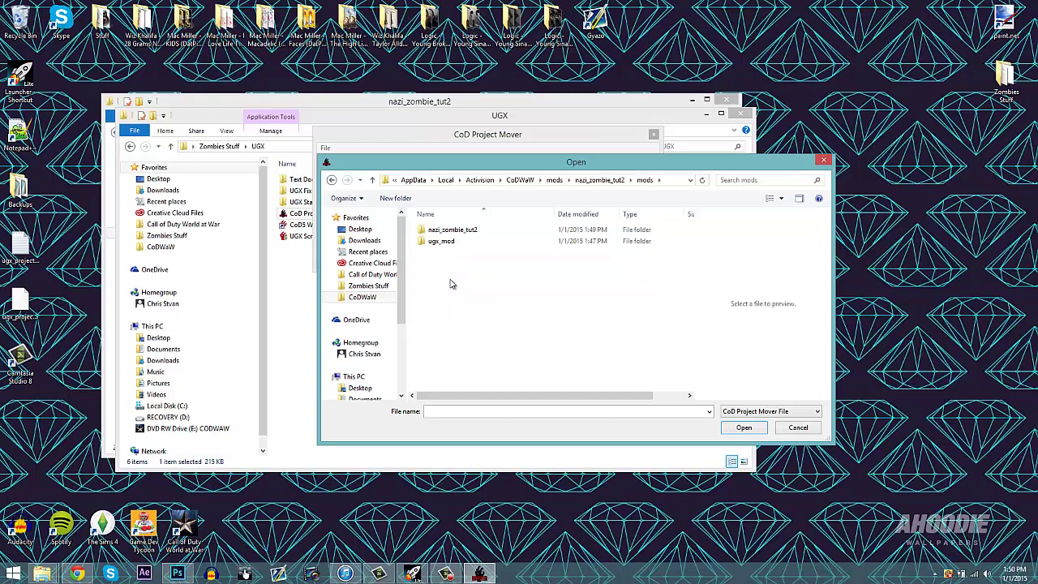
click(474, 233)
double_click(474, 234)
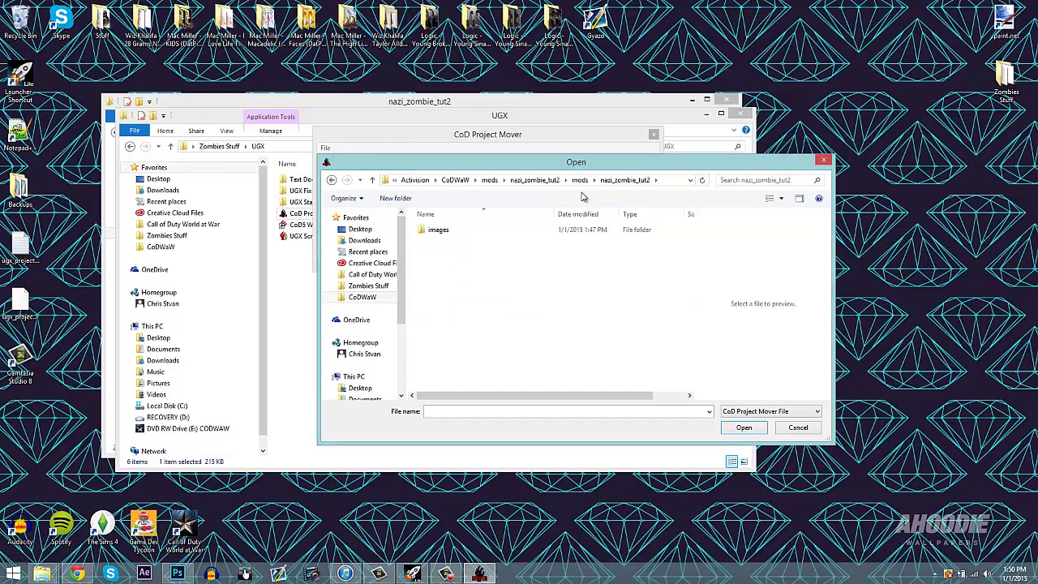
click(540, 179)
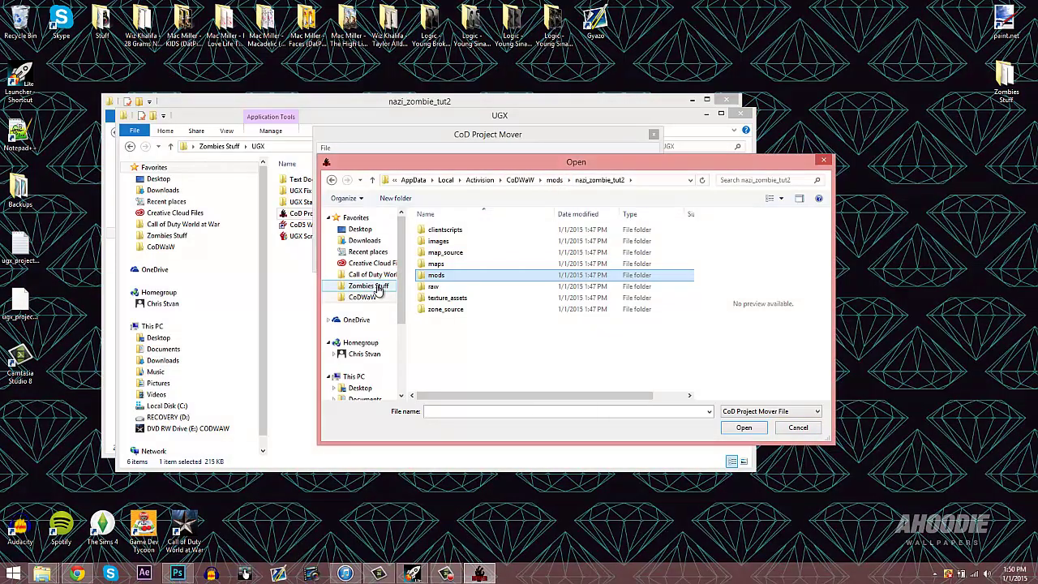
click(377, 287)
scroll(558, 361, down, 1)
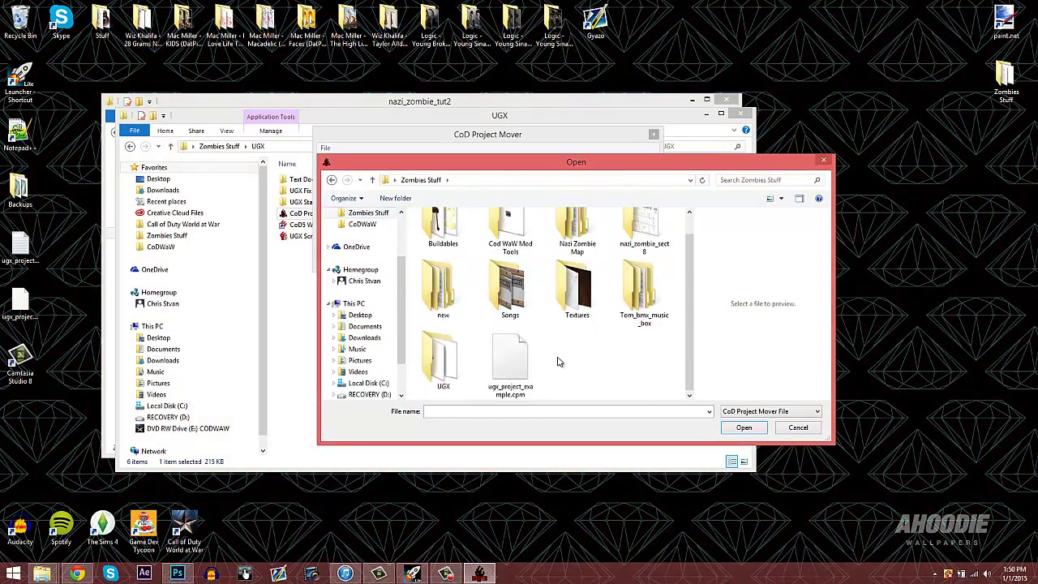
scroll(549, 373, up, 1)
scroll(487, 365, down, 1)
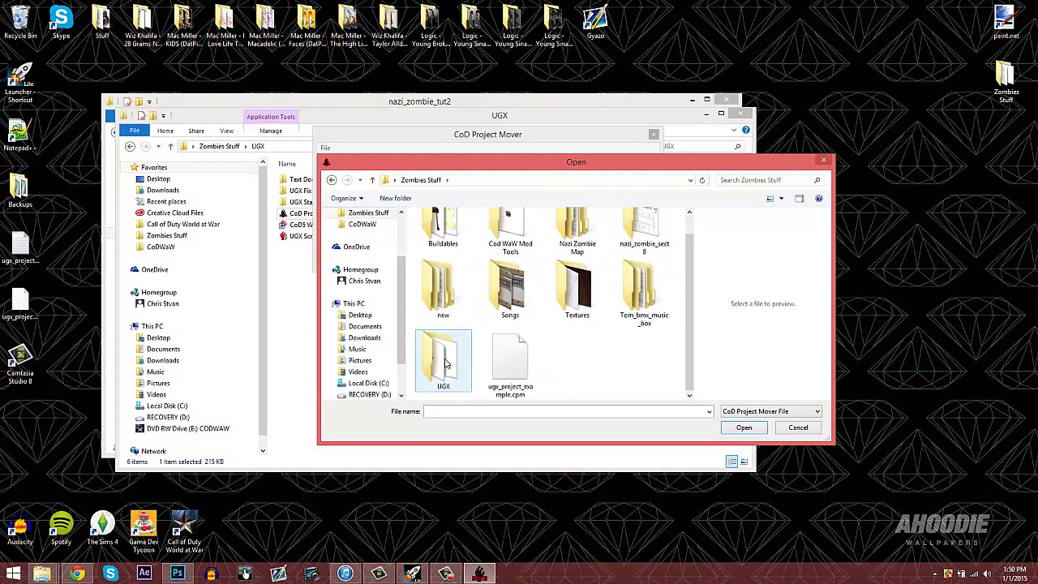
double_click(442, 361)
double_click(476, 246)
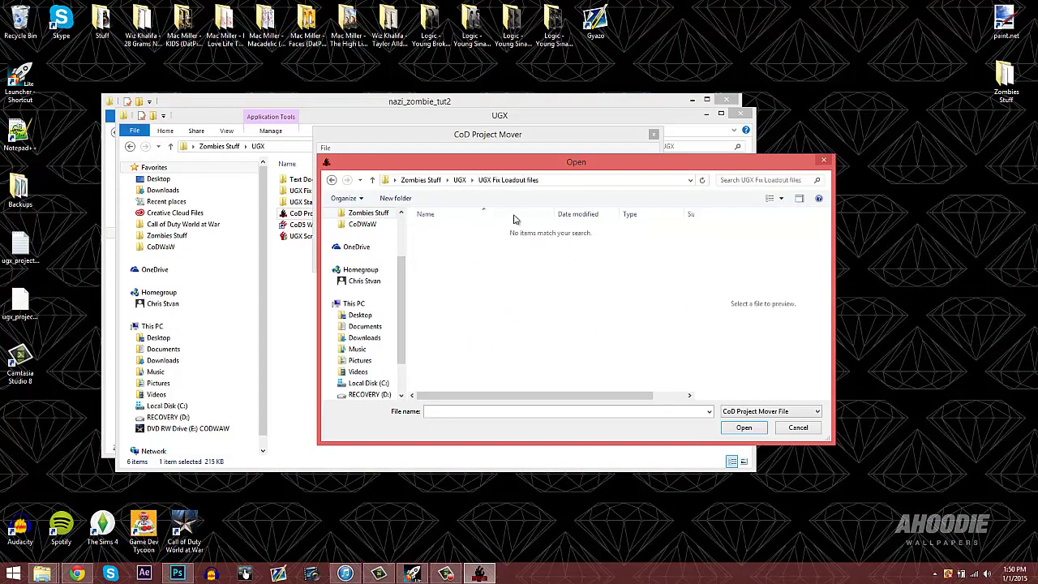
click(825, 163)
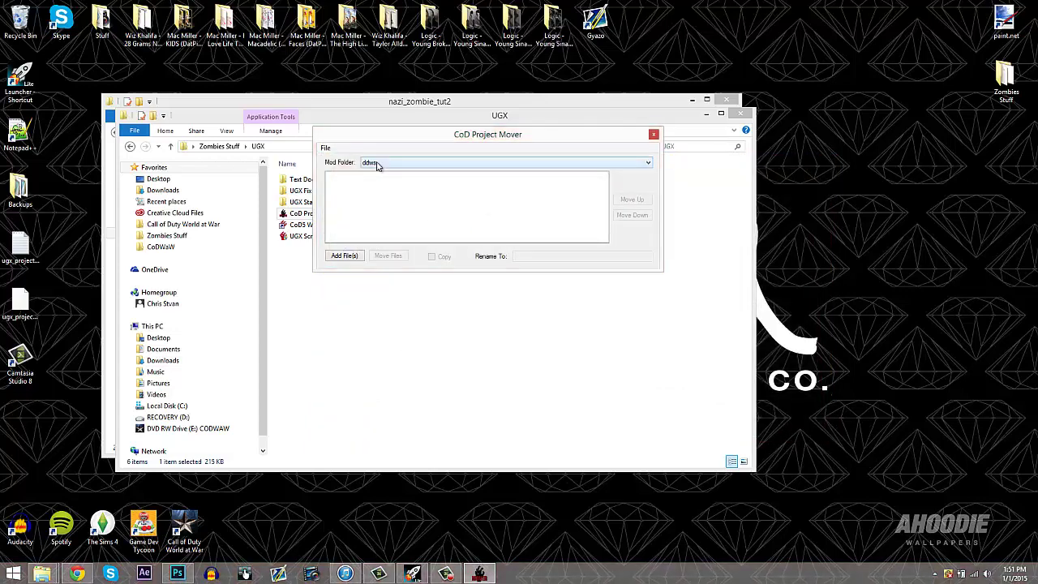
Choose nazi_zombie_tut2 as the mod folder and add that folder's mod.ff to the file list
click(377, 163)
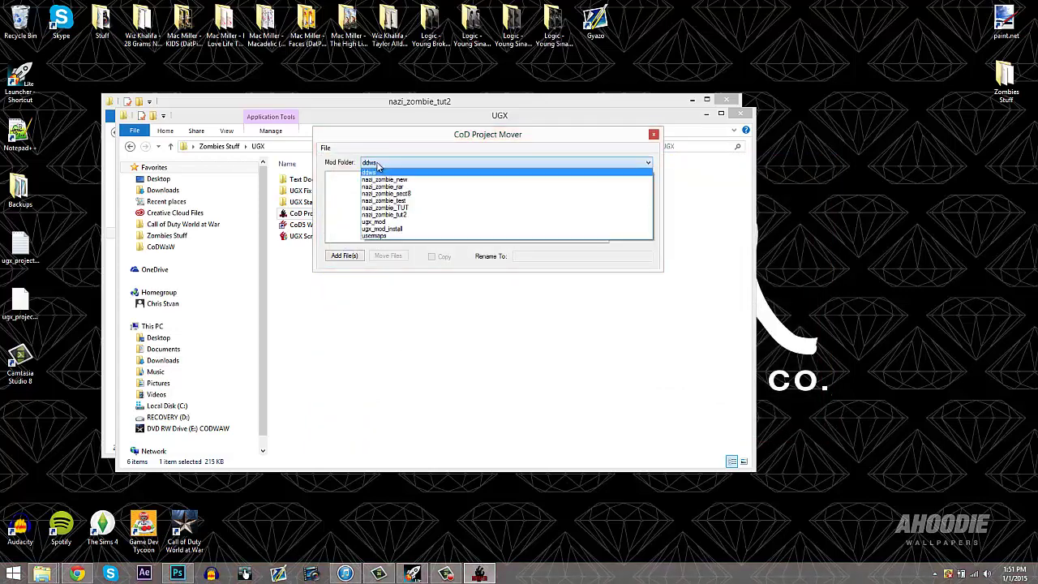
click(407, 215)
click(345, 256)
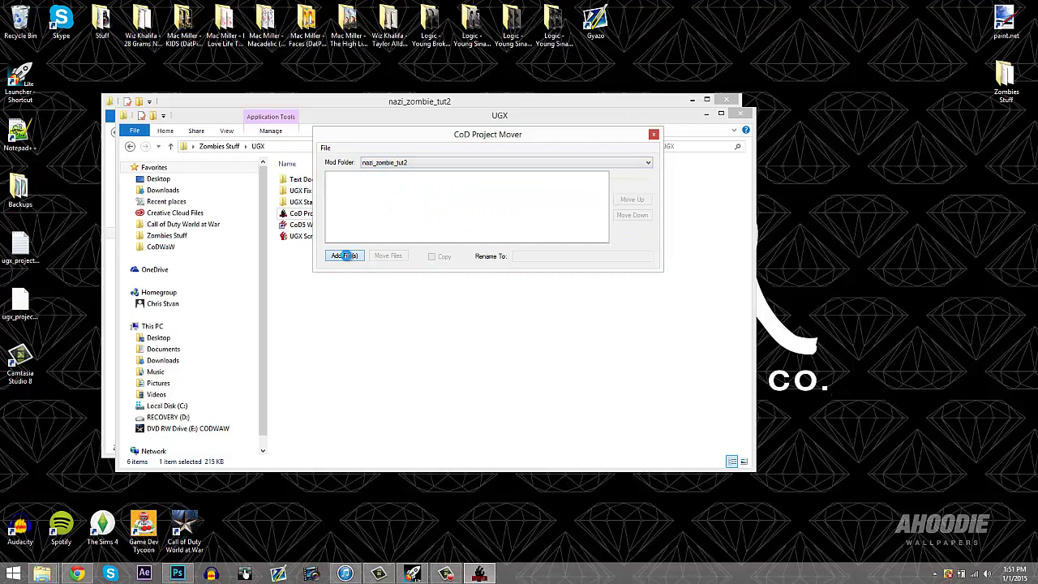
click(375, 297)
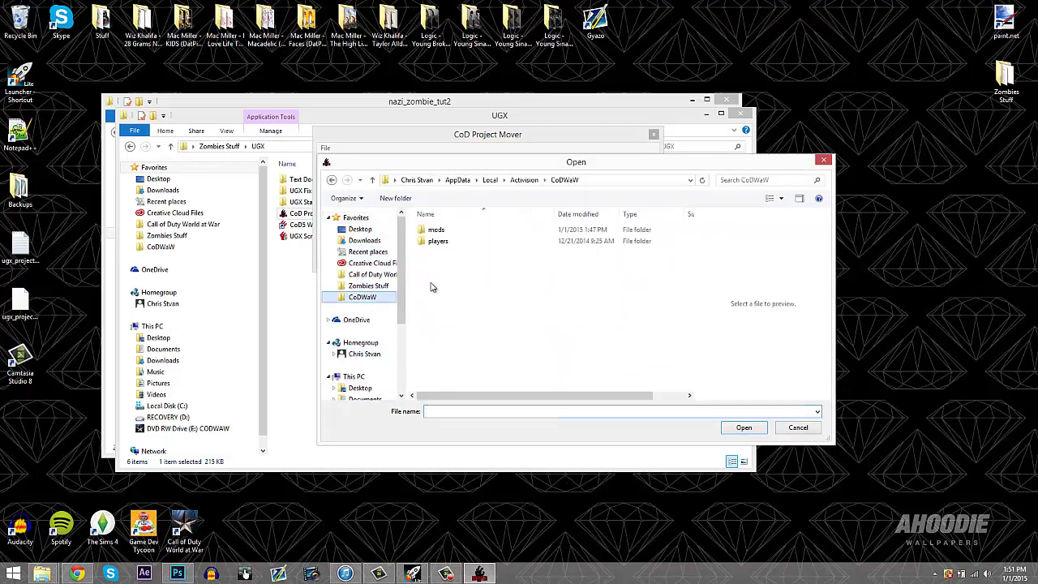
double_click(446, 232)
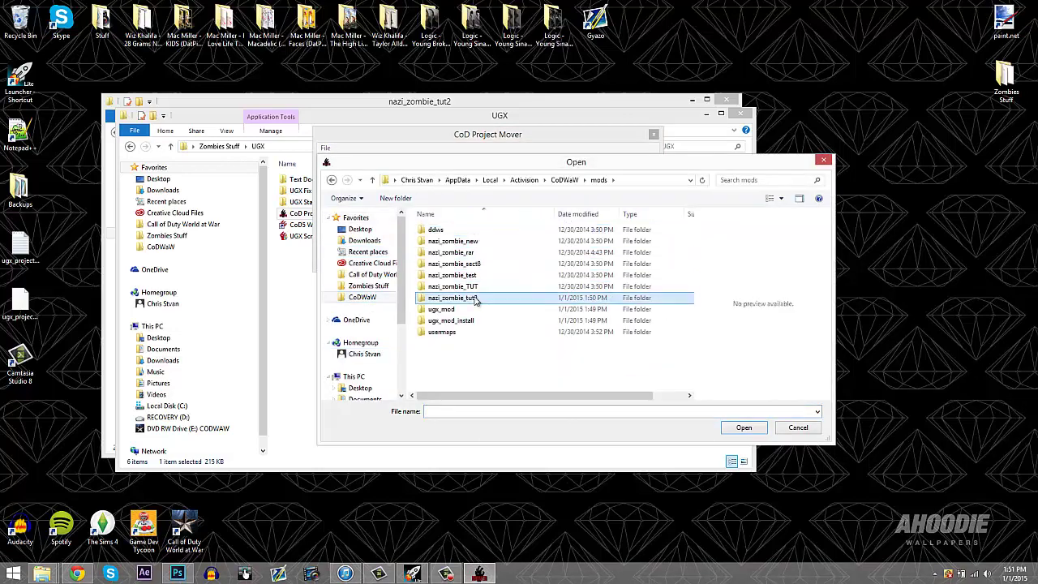
double_click(466, 296)
scroll(467, 333, down, 2)
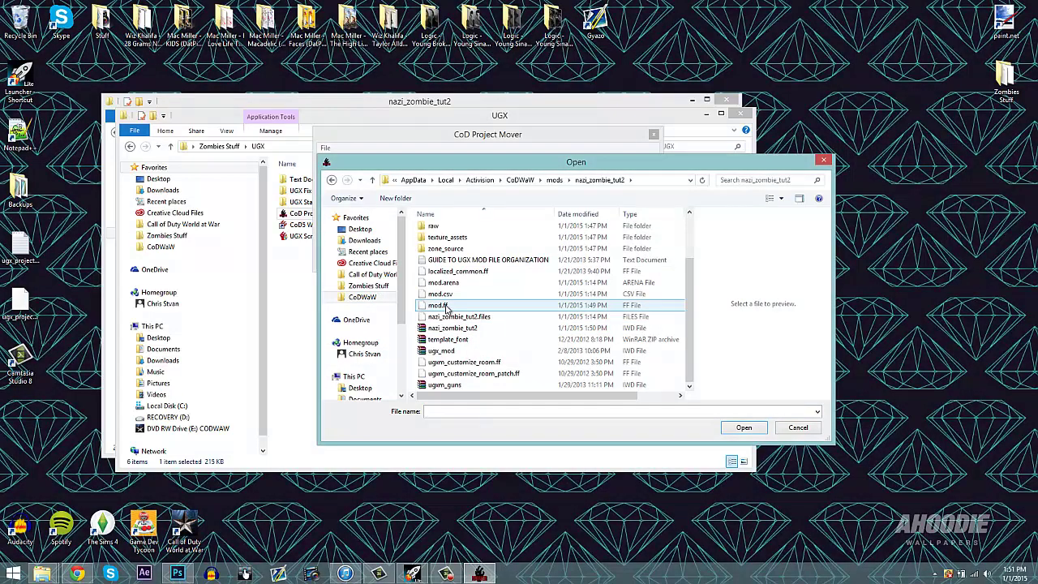
click(445, 306)
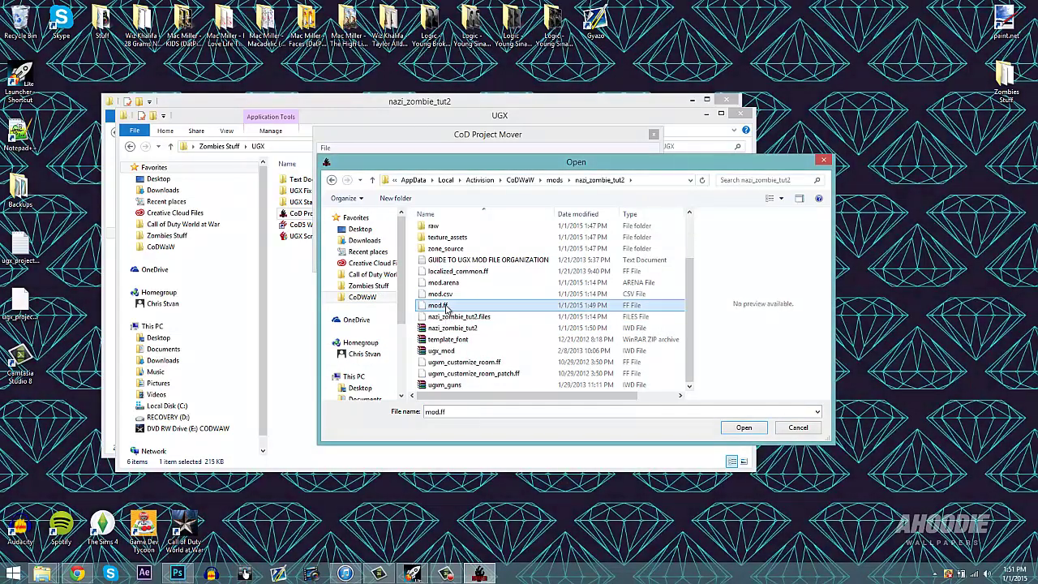
click(753, 432)
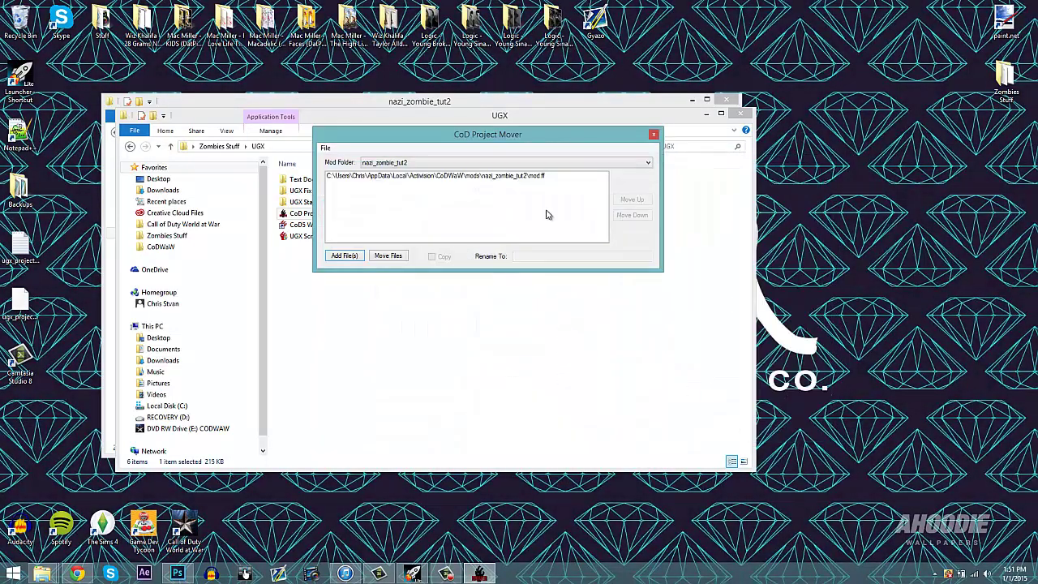
Set the listed mod.ff to be renamed localized_nazi_zombie_tut2.ff and choose ugx_mod_install as the mod folder
click(417, 177)
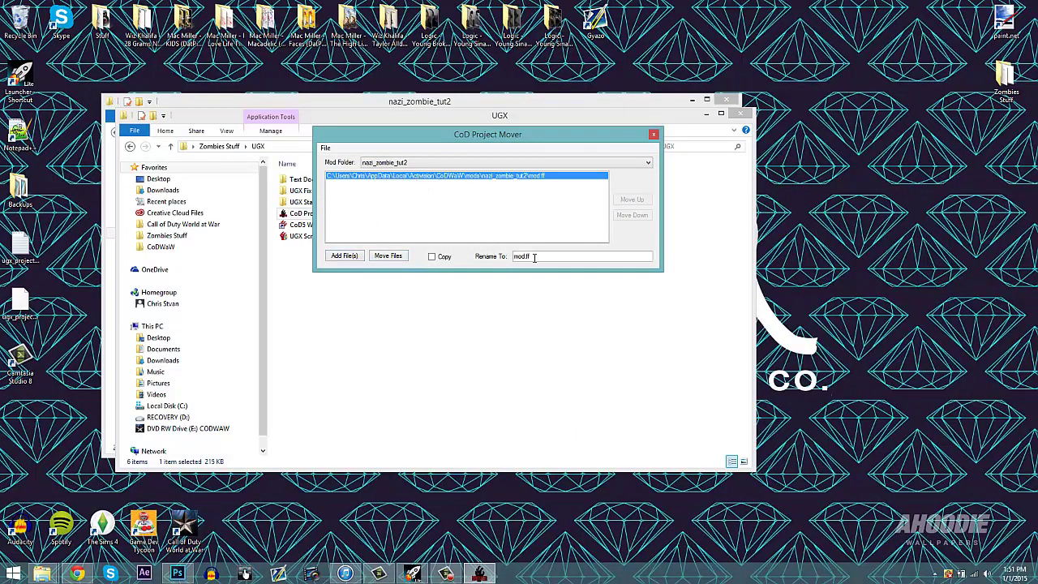
text(local)
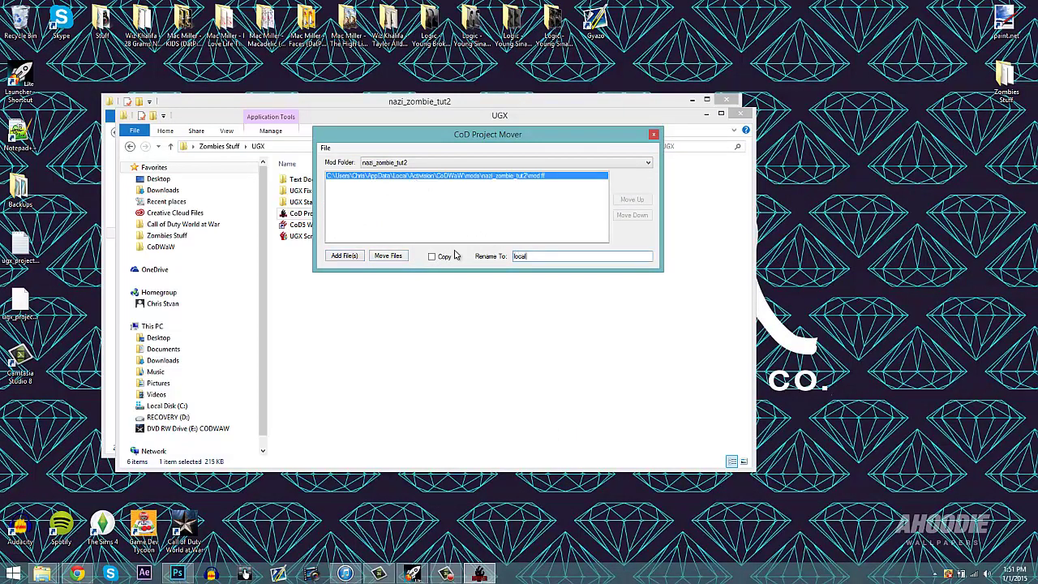
text(ized_nazi_zombie_tut2)
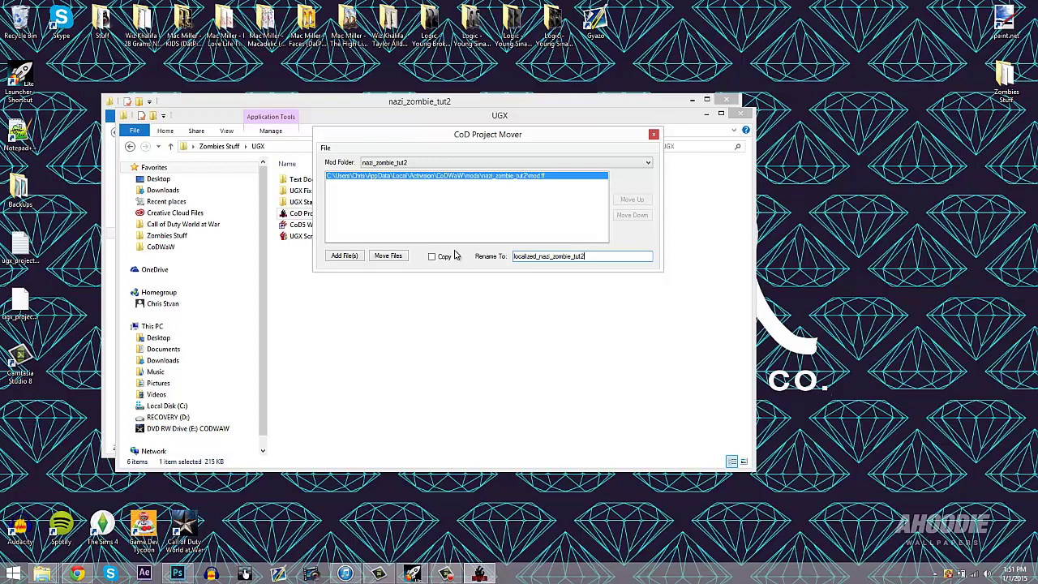
text(.ff)
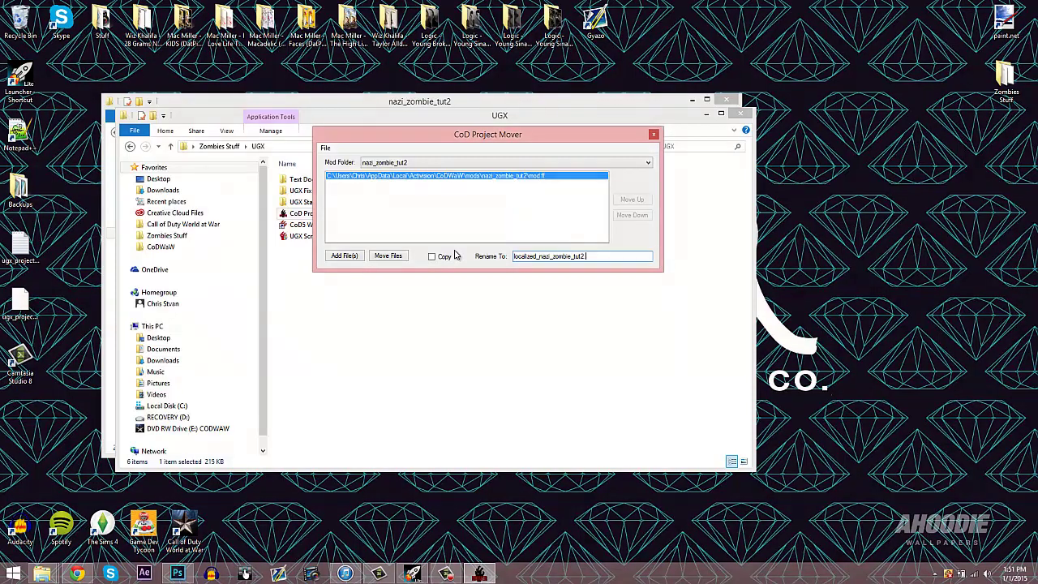
click(416, 165)
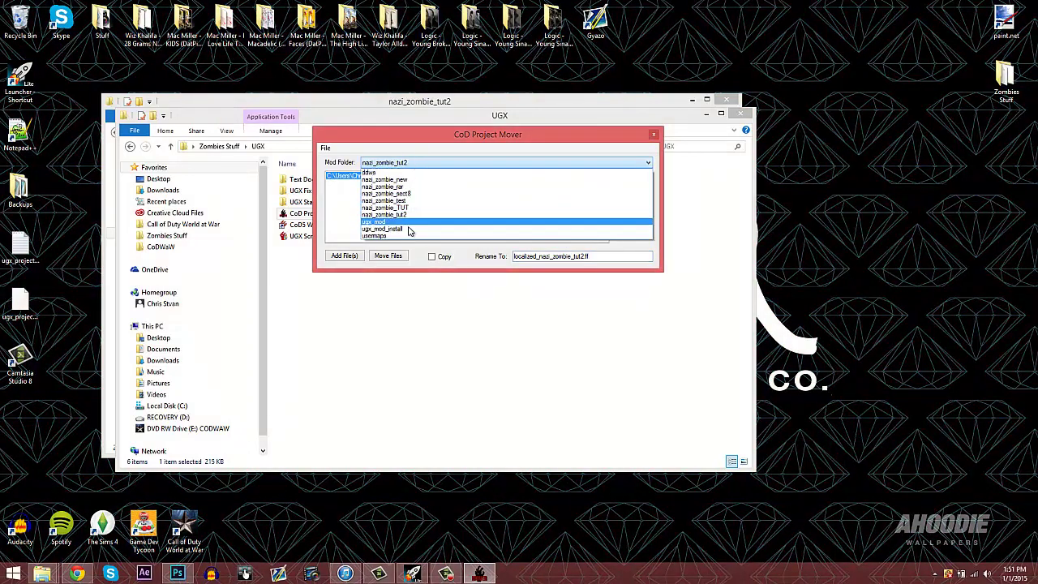
click(411, 229)
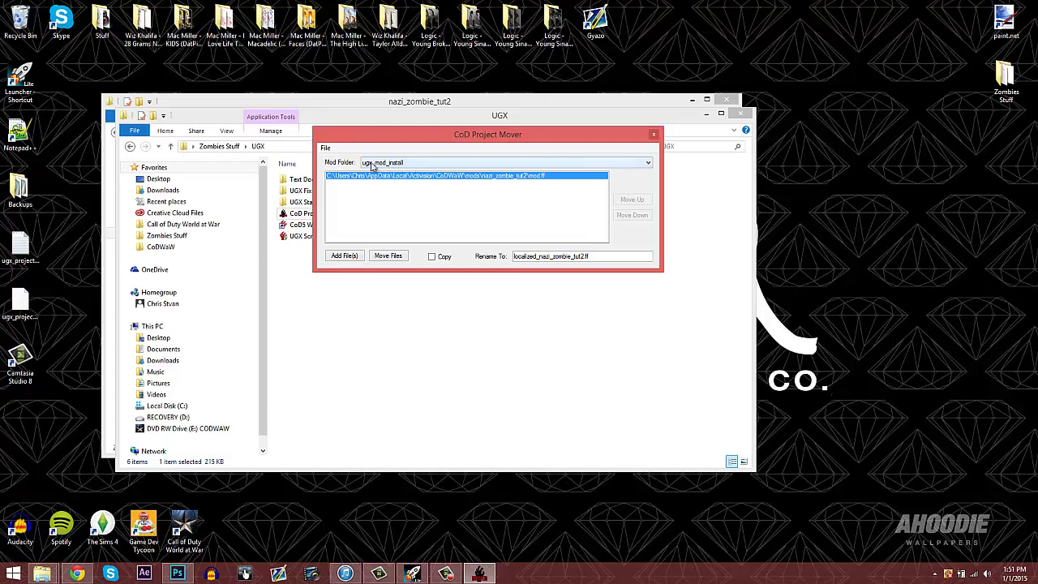
Load the project file ugx_project_example.cpm from the Zombies Stuff folder into CoD Project Mover
click(326, 149)
click(340, 160)
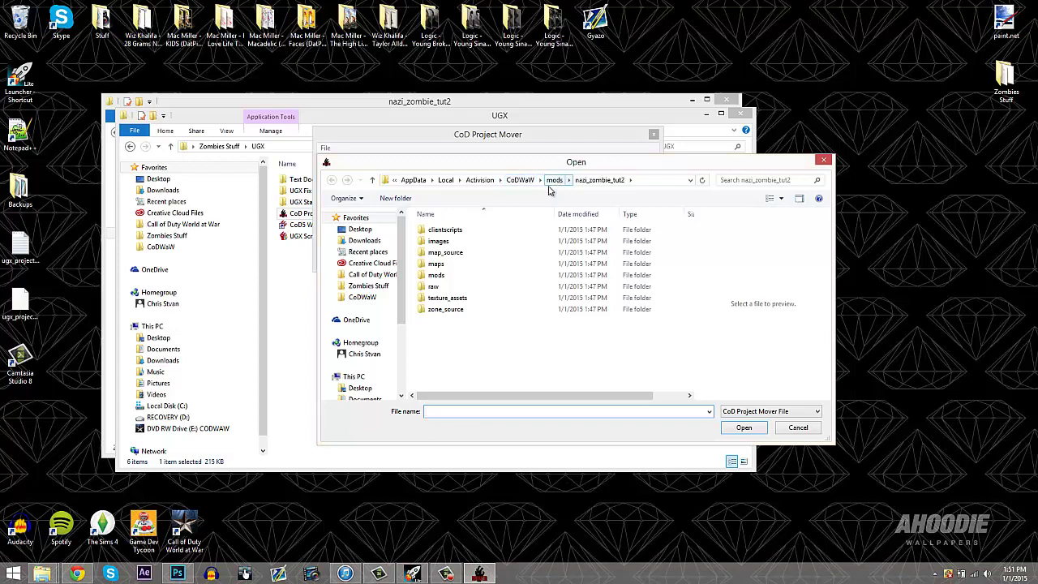
click(553, 180)
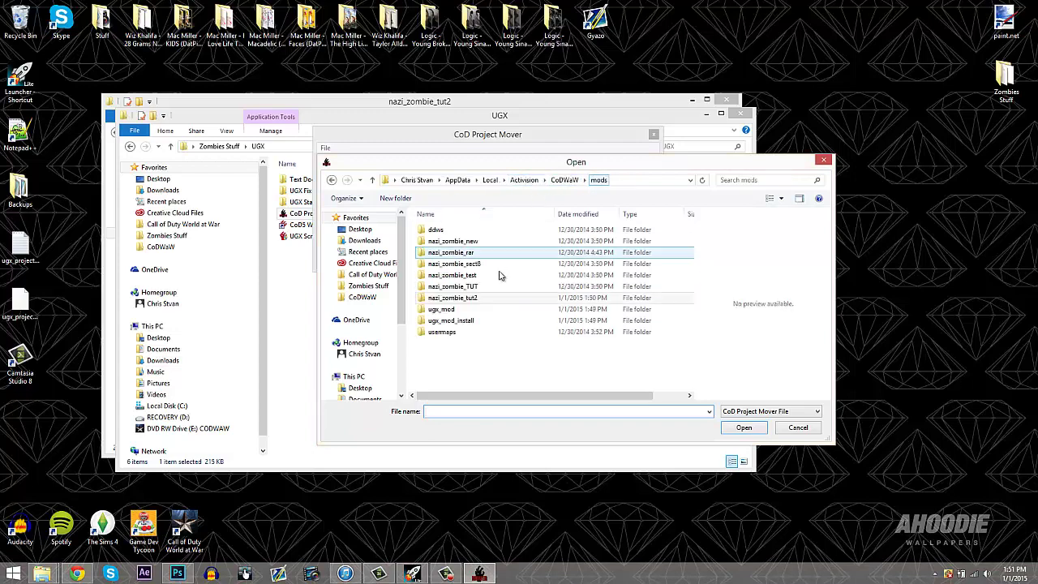
double_click(454, 317)
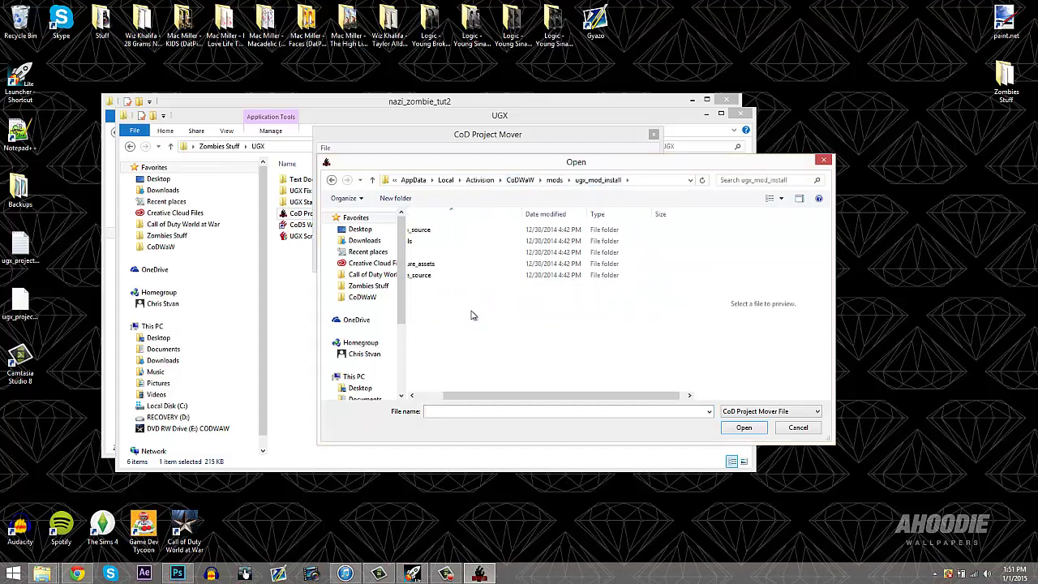
click(373, 286)
click(528, 376)
double_click(528, 375)
Check the rename and copy settings of the loaded mod.ff entries and set the mod folder to nazi_zombie_tut2
click(509, 177)
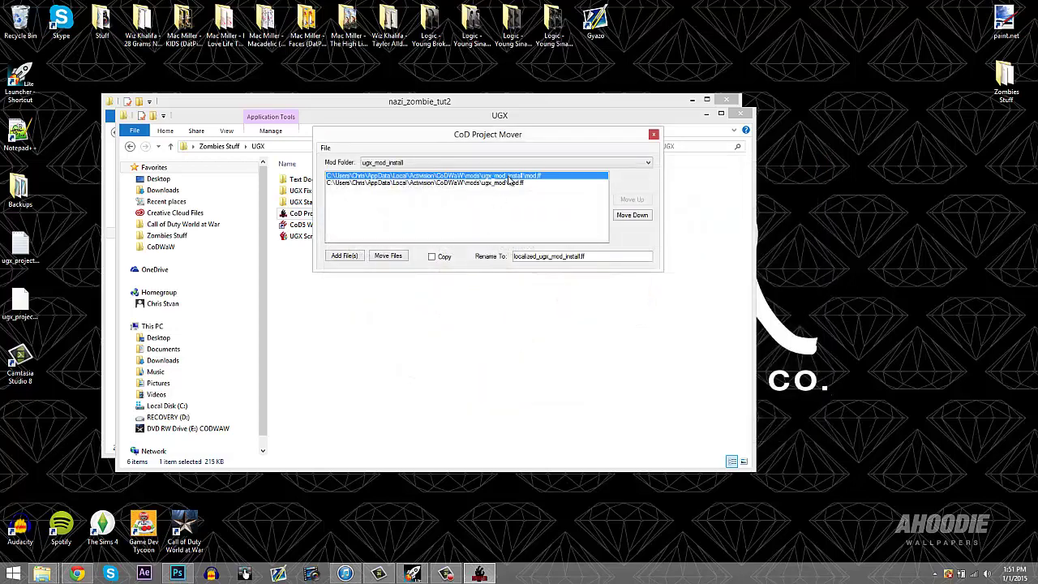
click(504, 183)
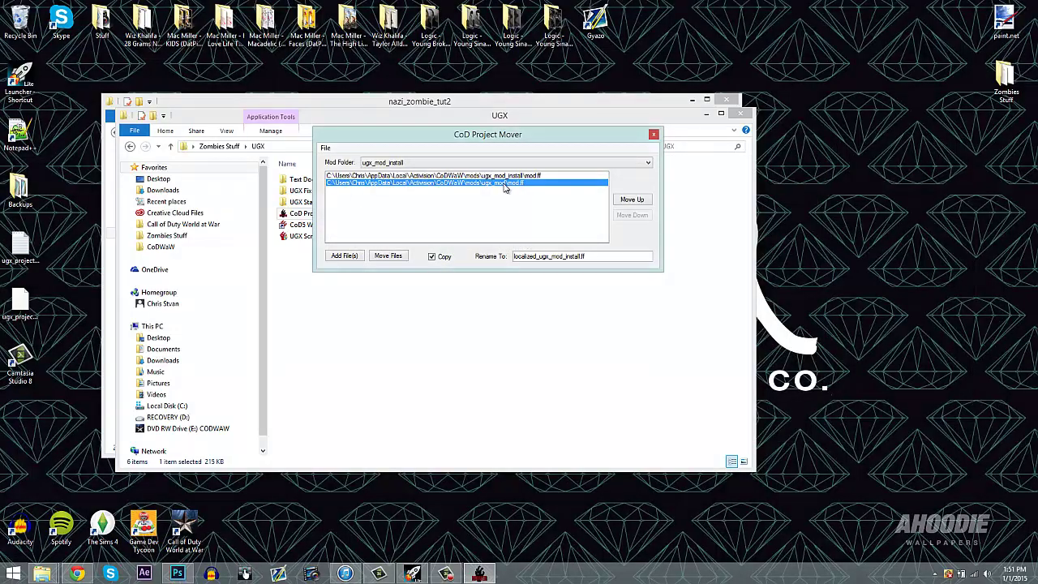
click(506, 175)
click(445, 164)
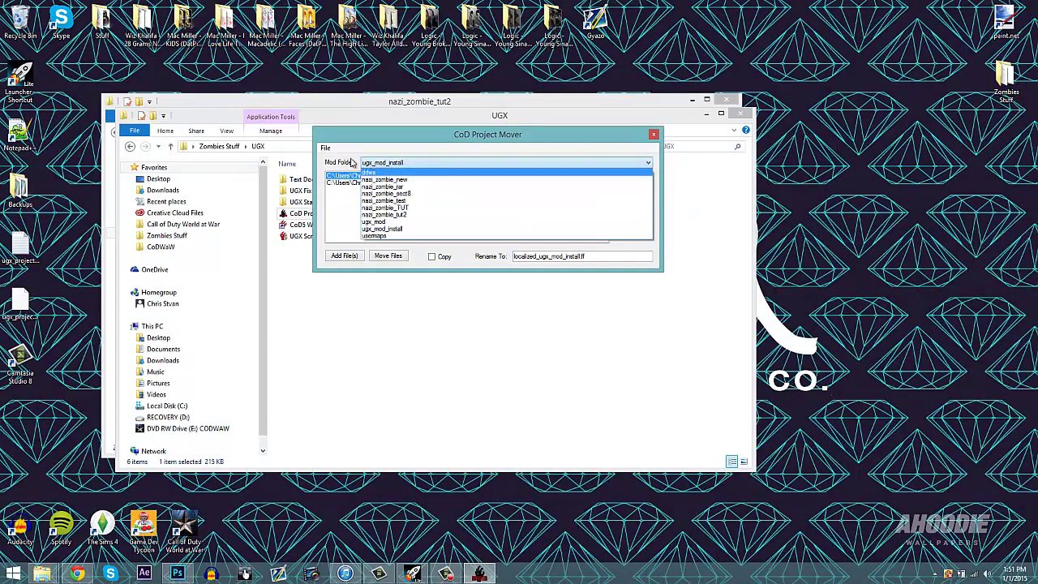
click(329, 160)
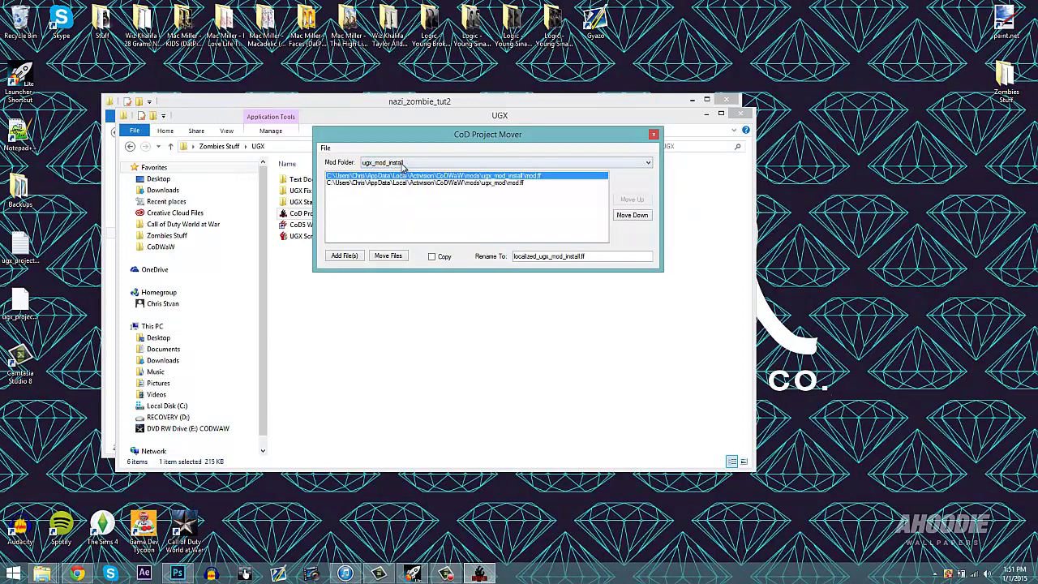
click(403, 164)
click(413, 208)
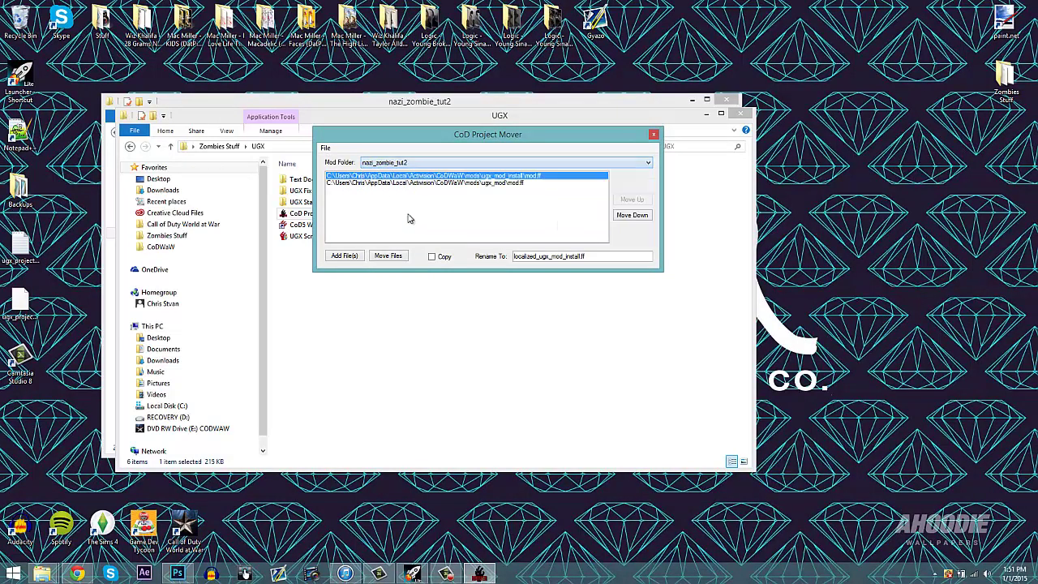
Exit CoD Project Mover and start it again with an empty project
click(325, 148)
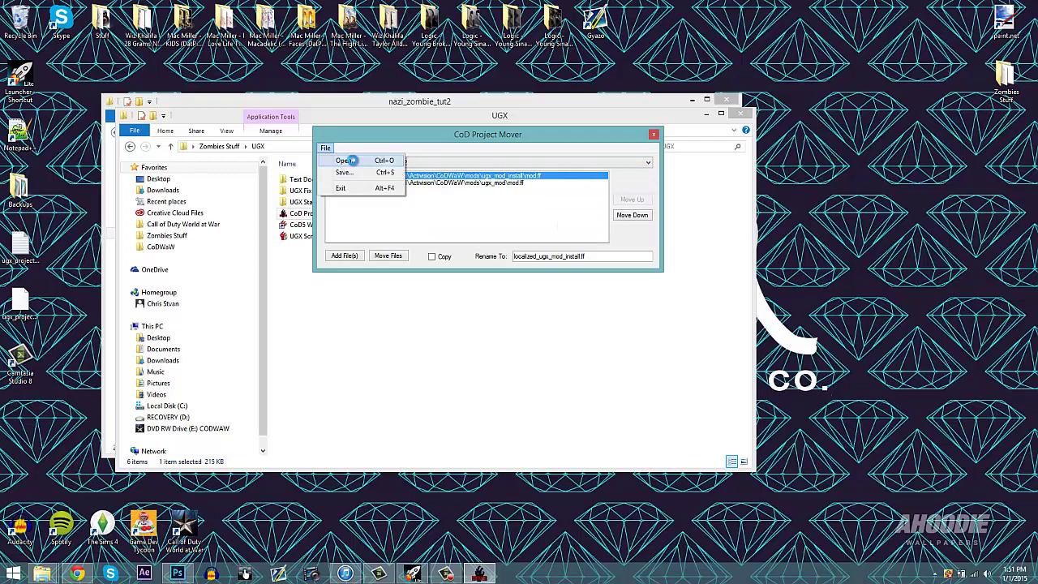
click(353, 162)
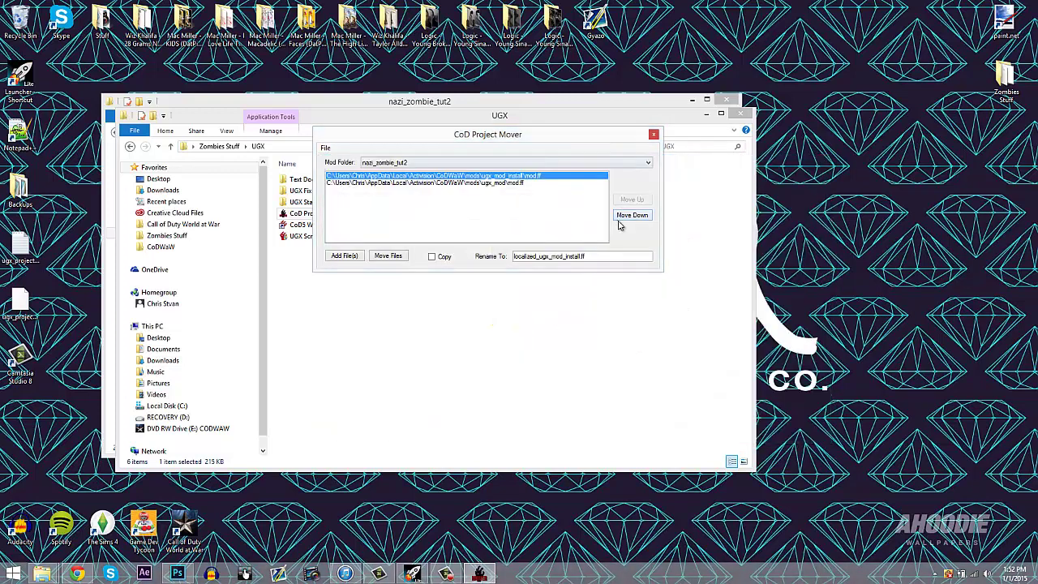
click(325, 147)
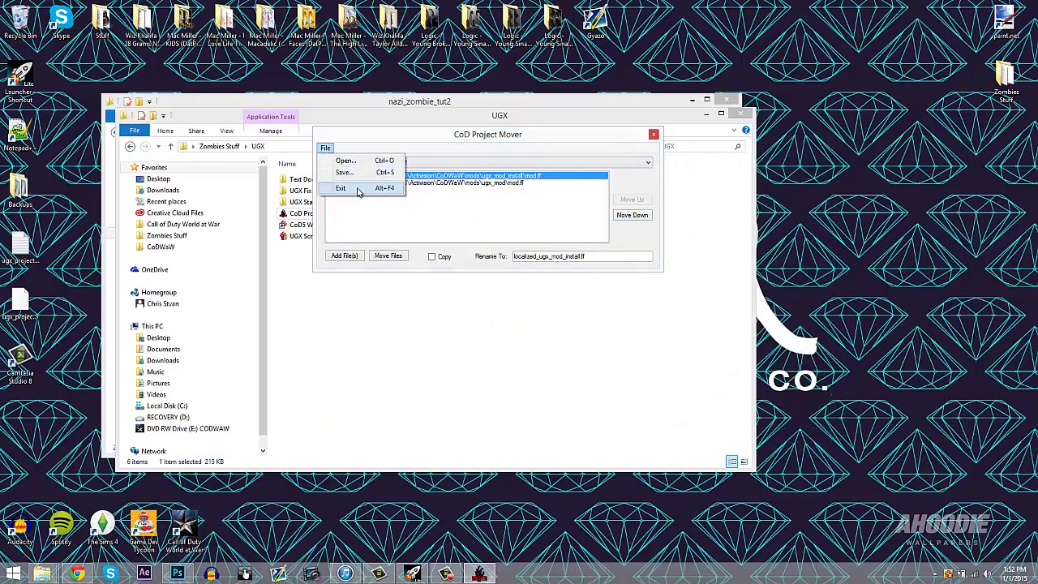
click(358, 188)
double_click(340, 213)
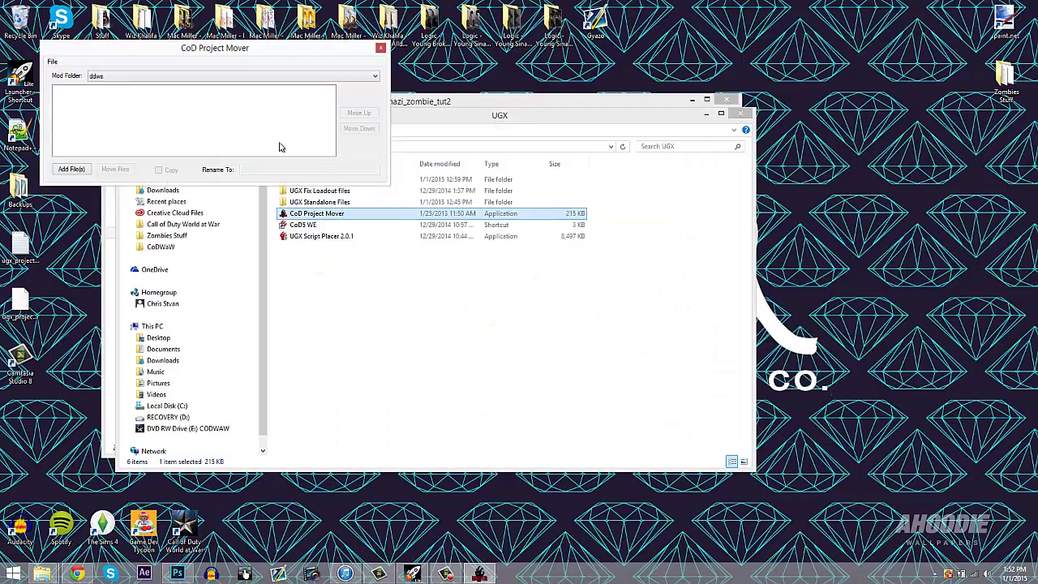
drag(244, 53, 575, 167)
Choose nazi_zombie_tut2 as the mod folder and add mod.ff from the CoDWaW mods nazi_zombie_tut2 folder to the file list
click(501, 189)
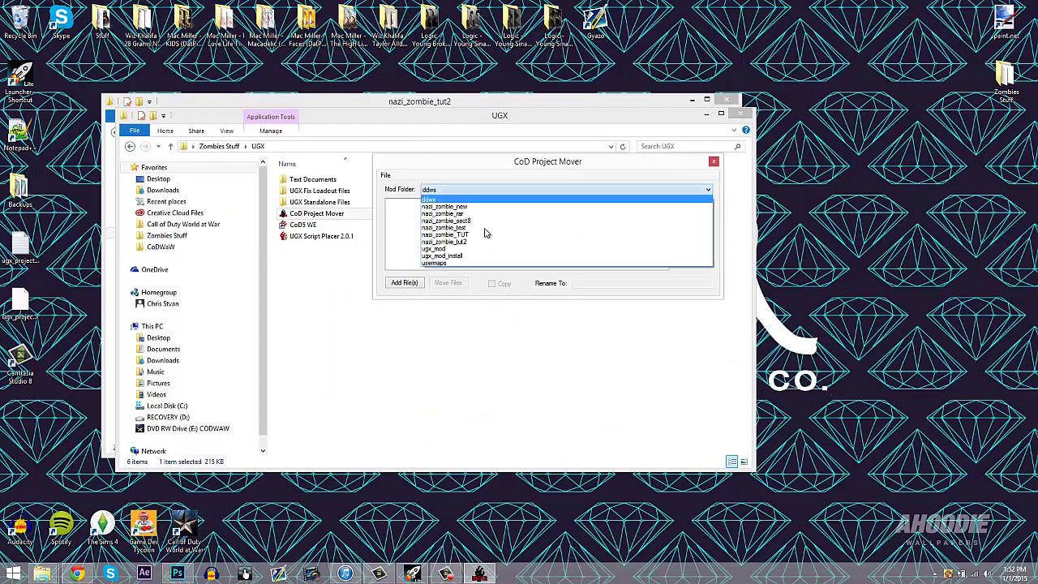
click(452, 242)
click(413, 282)
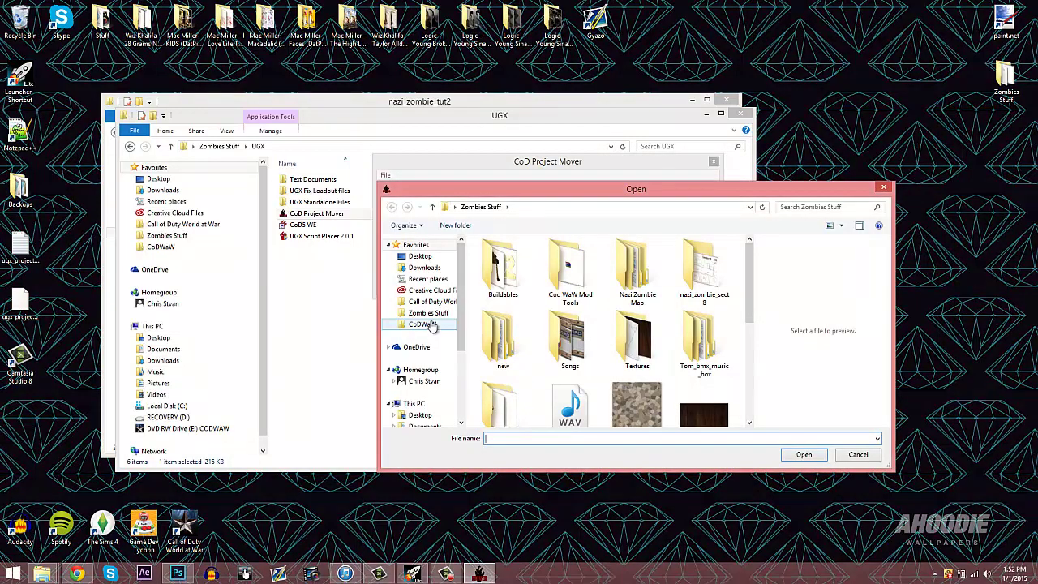
click(423, 324)
double_click(507, 256)
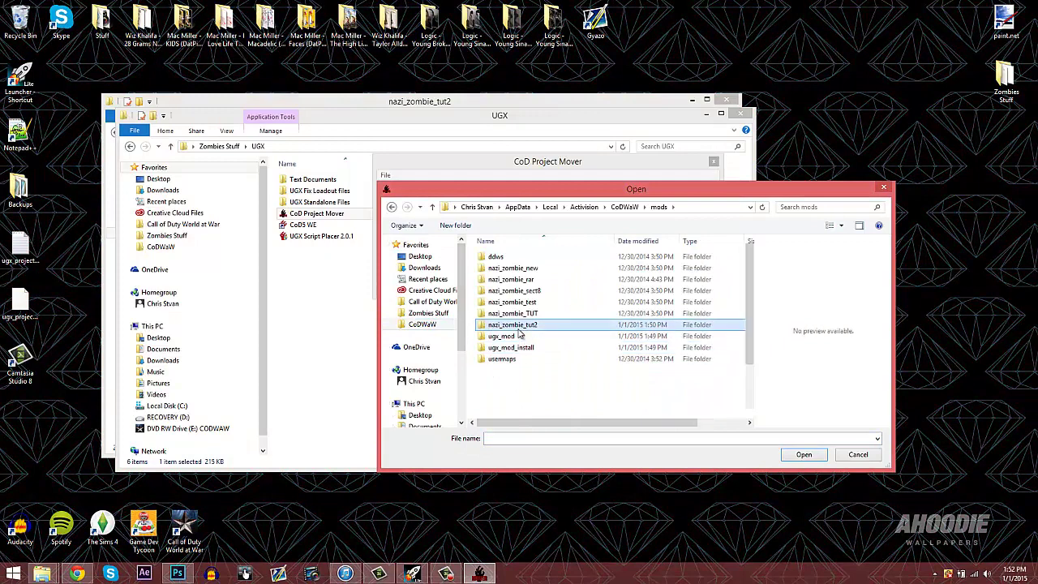
double_click(512, 324)
double_click(498, 392)
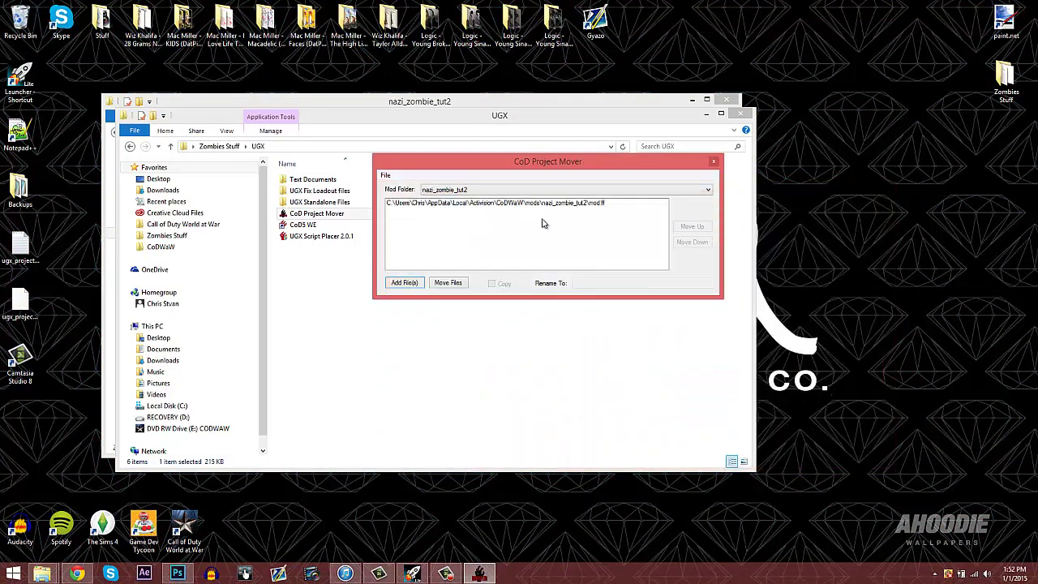
Set the nazi_zombie_tut2 mod.ff entry to be renamed localized_nazi_zombie_tut2
click(537, 203)
double_click(593, 281)
text(localized_nazi_zombie_tut2)
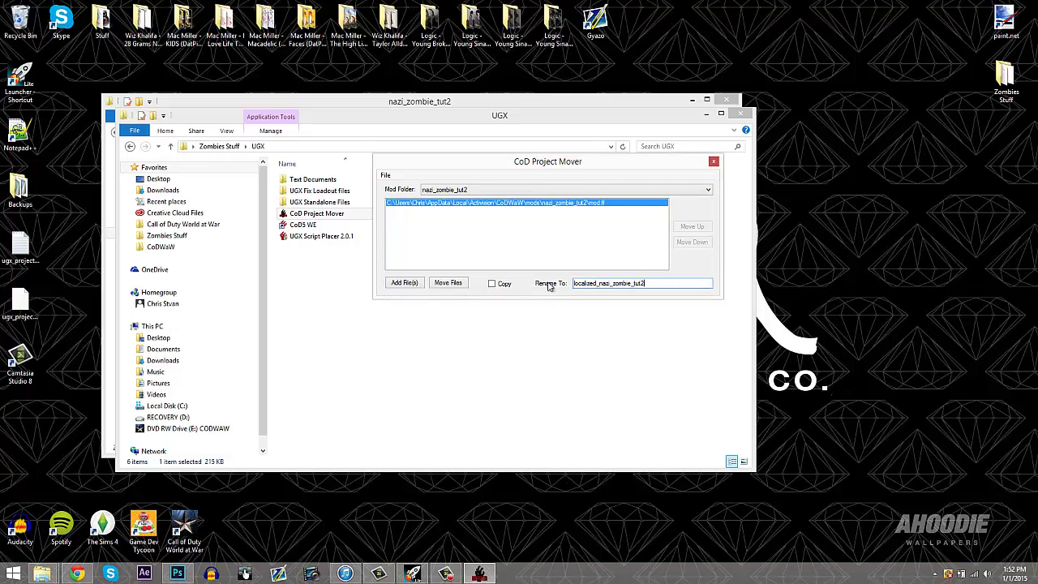
Add mod.ff from the ugx_mod folder to the file list and move the listed files into the mod folder
click(403, 283)
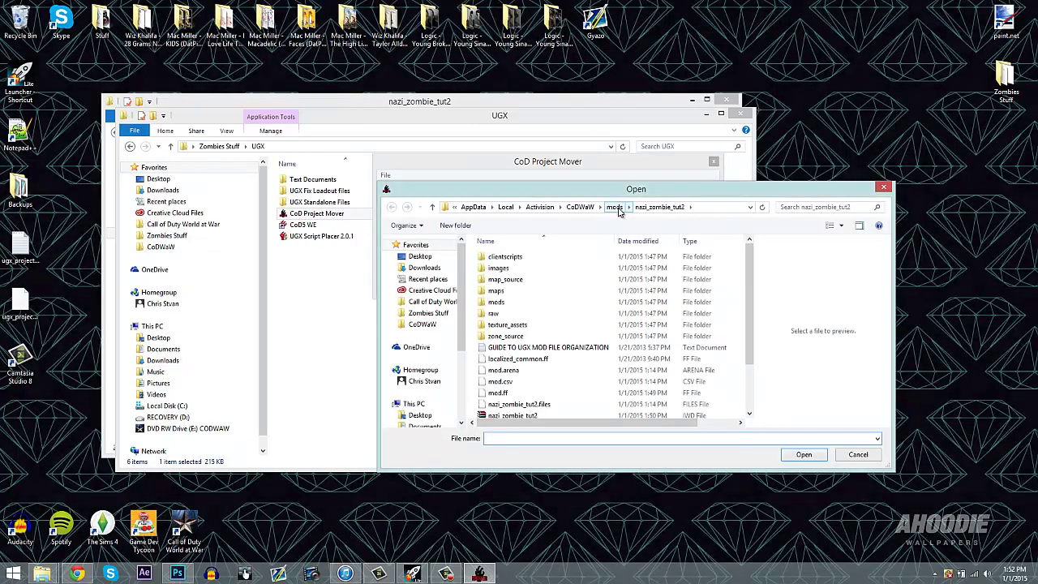
click(615, 206)
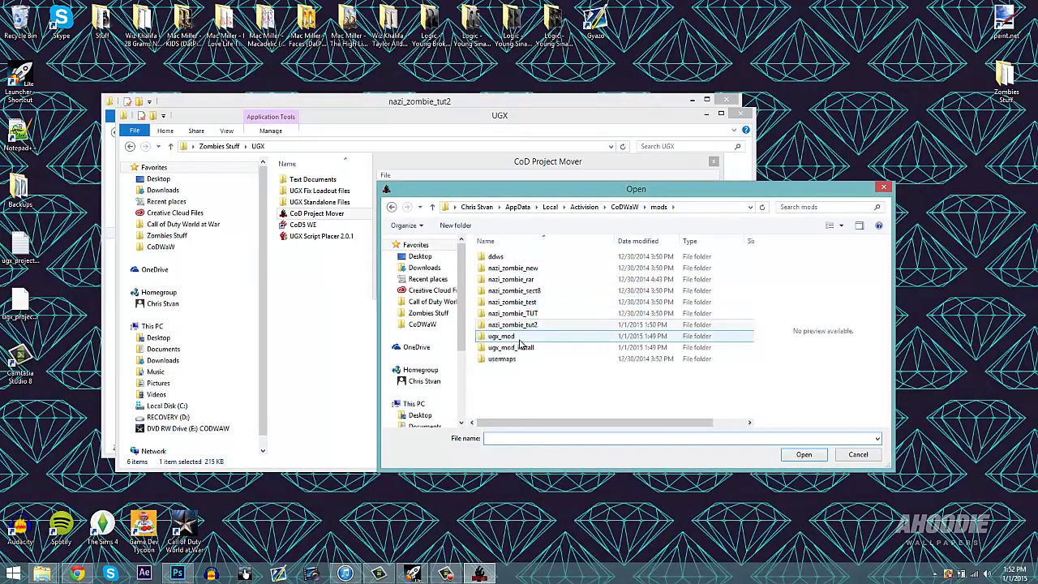
click(512, 338)
double_click(513, 338)
click(515, 258)
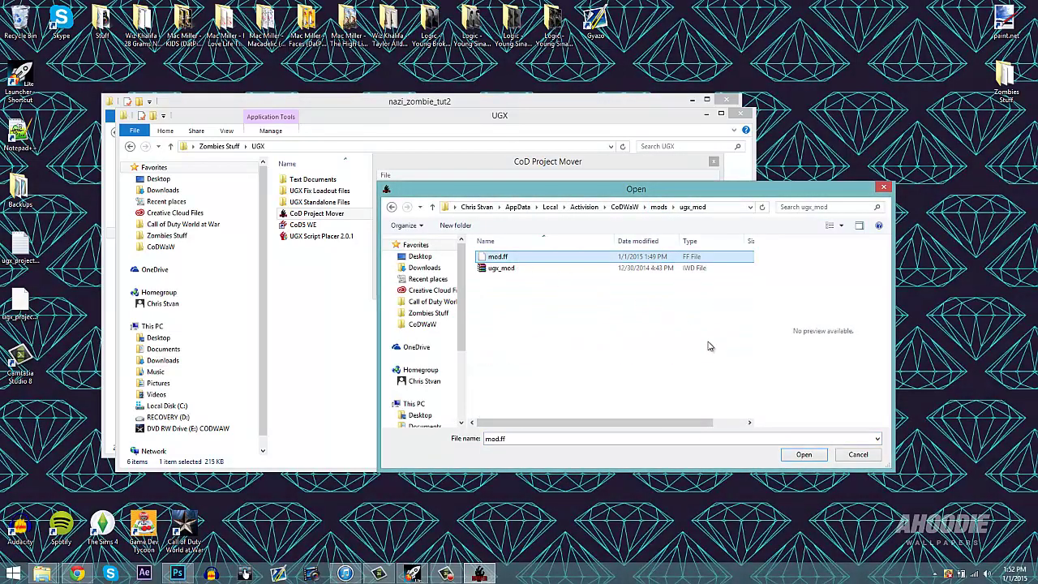
click(798, 454)
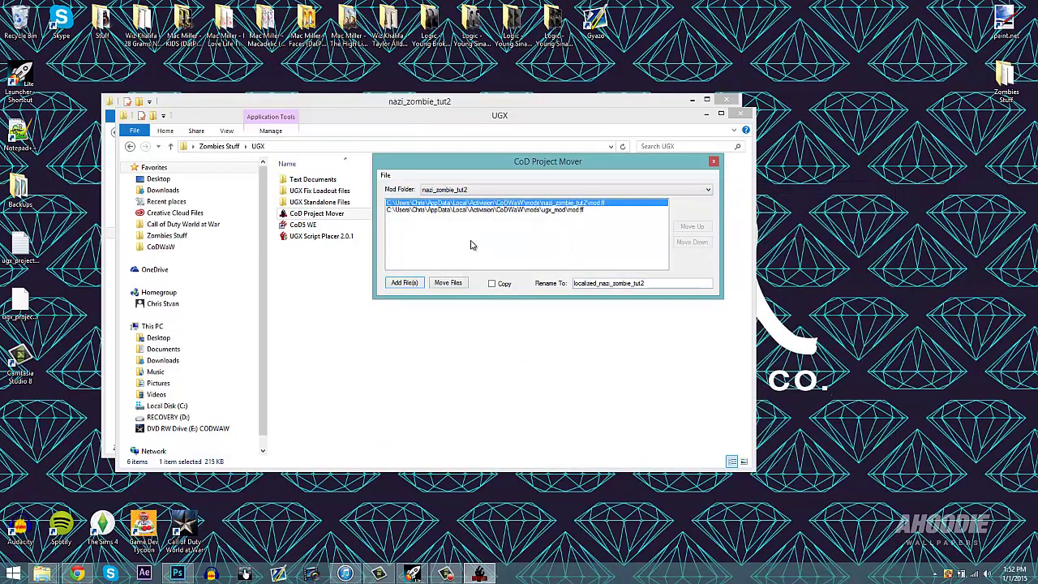
click(462, 284)
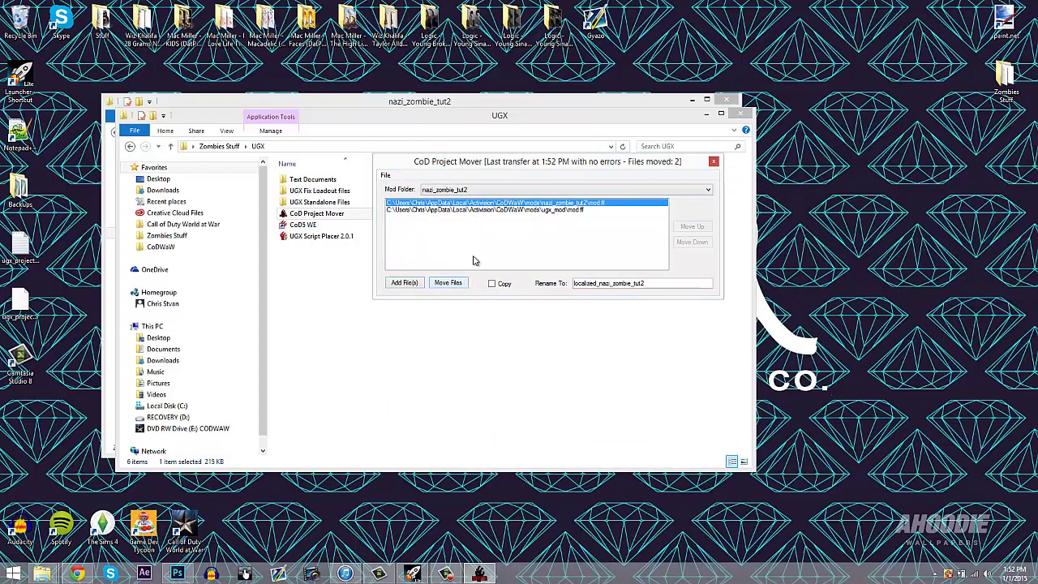
Close the folder windows, switch to Launcher, and compile nazi_zombie_tut2_patch followed by the nazi_zombie_tut2 level
click(737, 120)
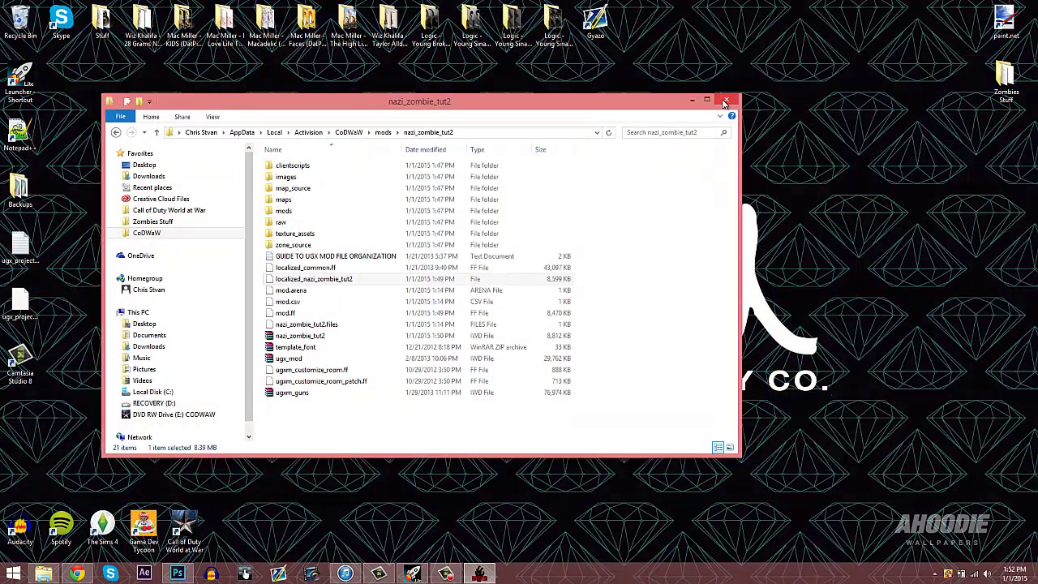
click(727, 101)
click(411, 573)
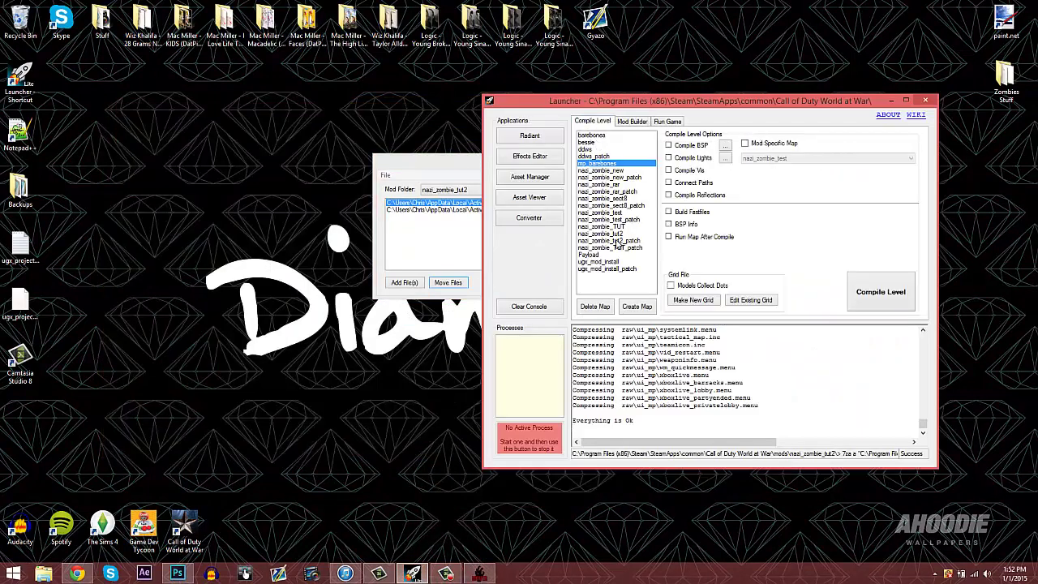
click(616, 240)
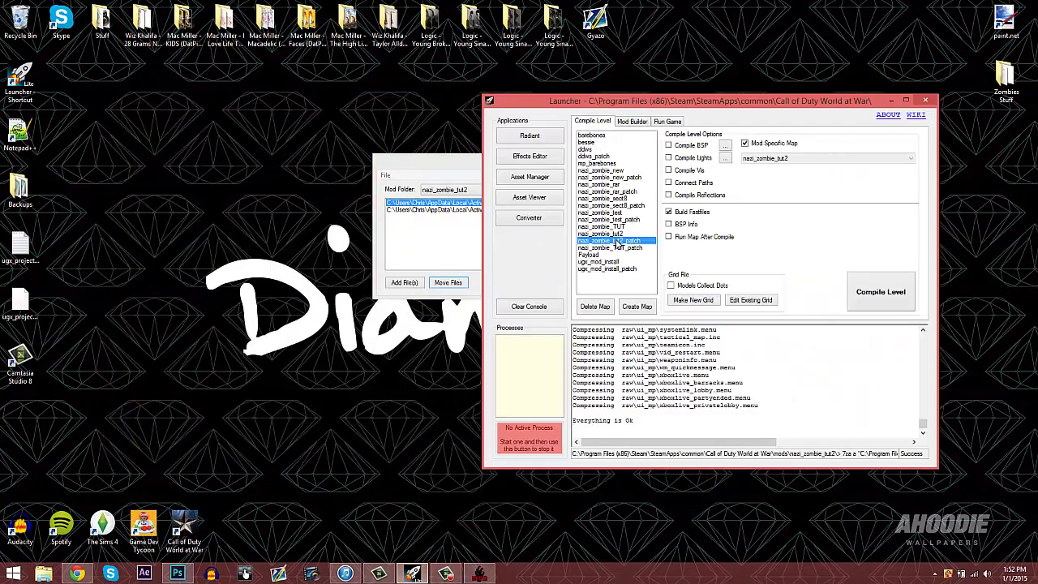
click(880, 292)
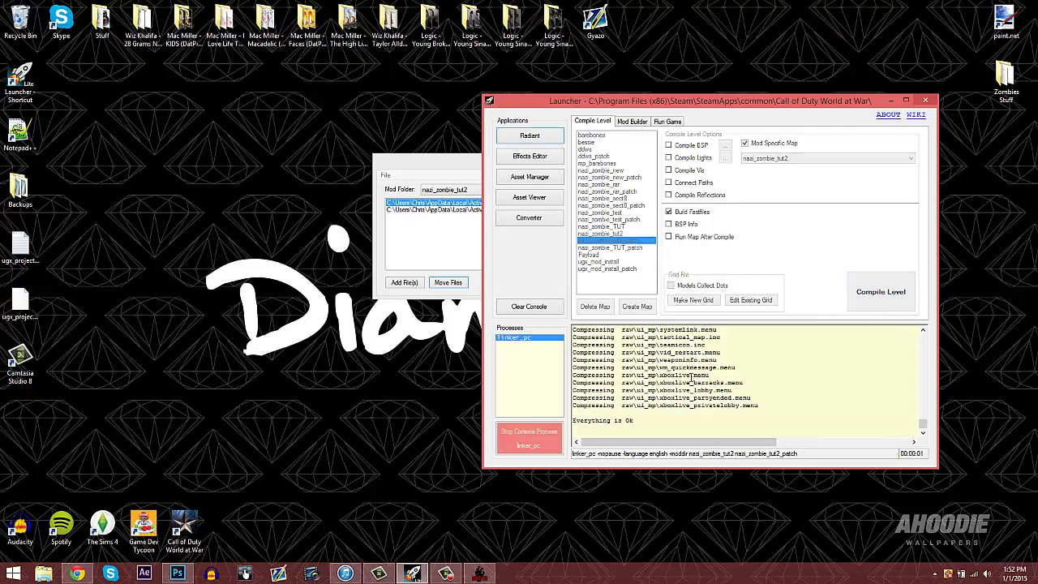
click(621, 234)
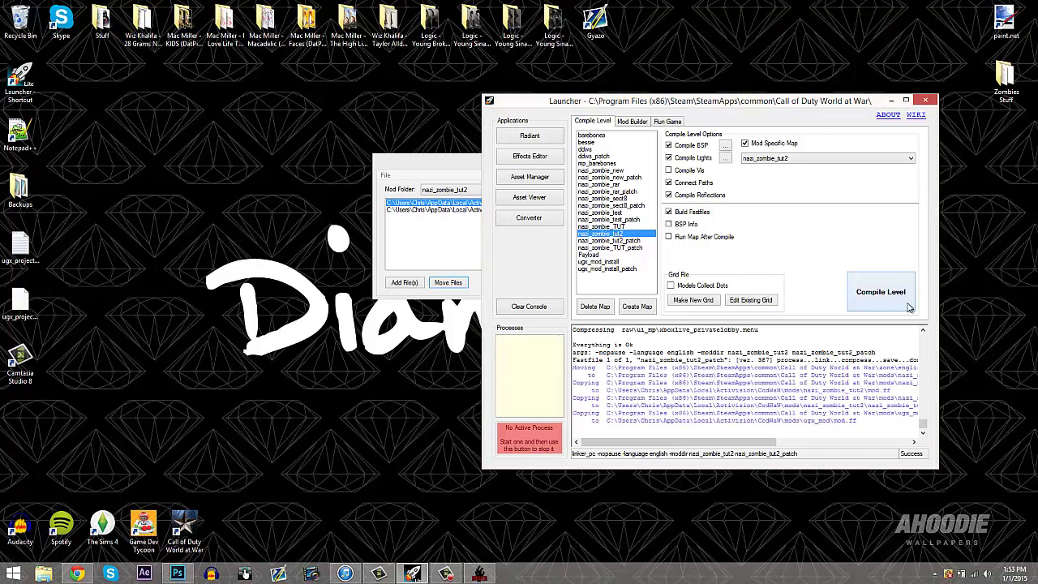
click(882, 290)
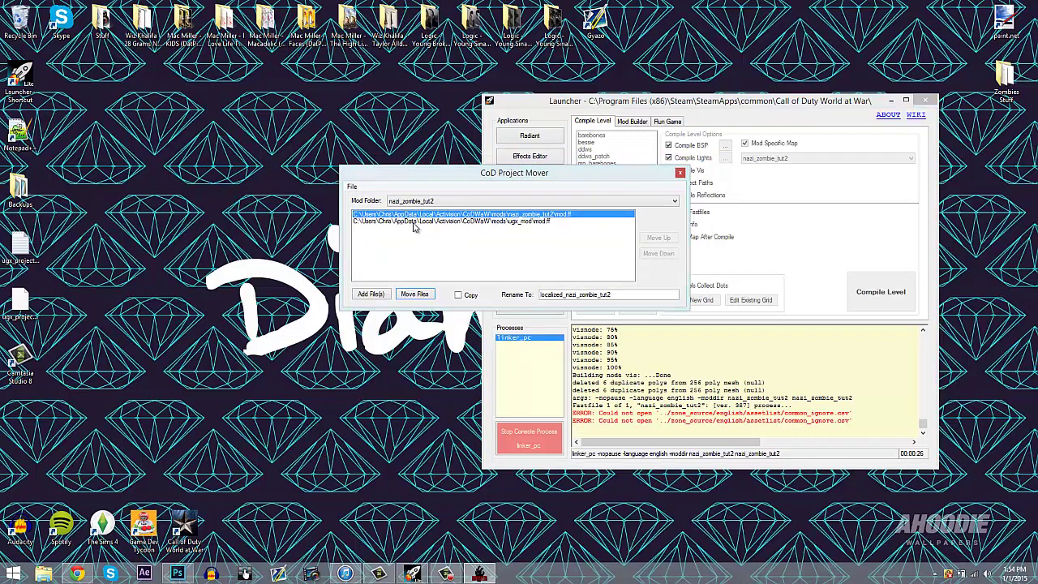
Save the CoD Project Mover project as nazi_zombie_tut2.cpm in the nazi_zombie_tut2 mod folder
click(352, 187)
click(364, 209)
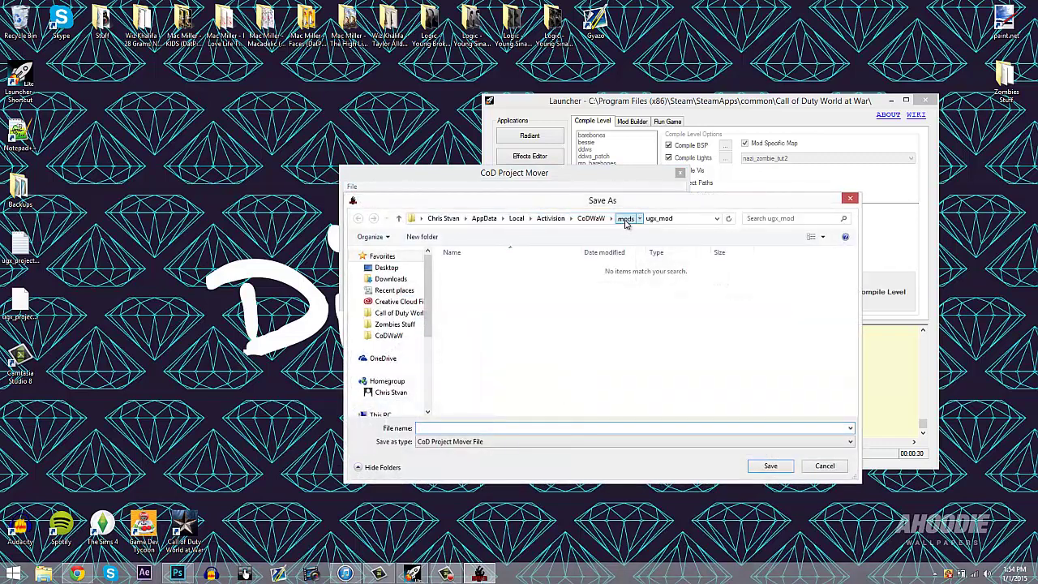
click(625, 222)
double_click(475, 334)
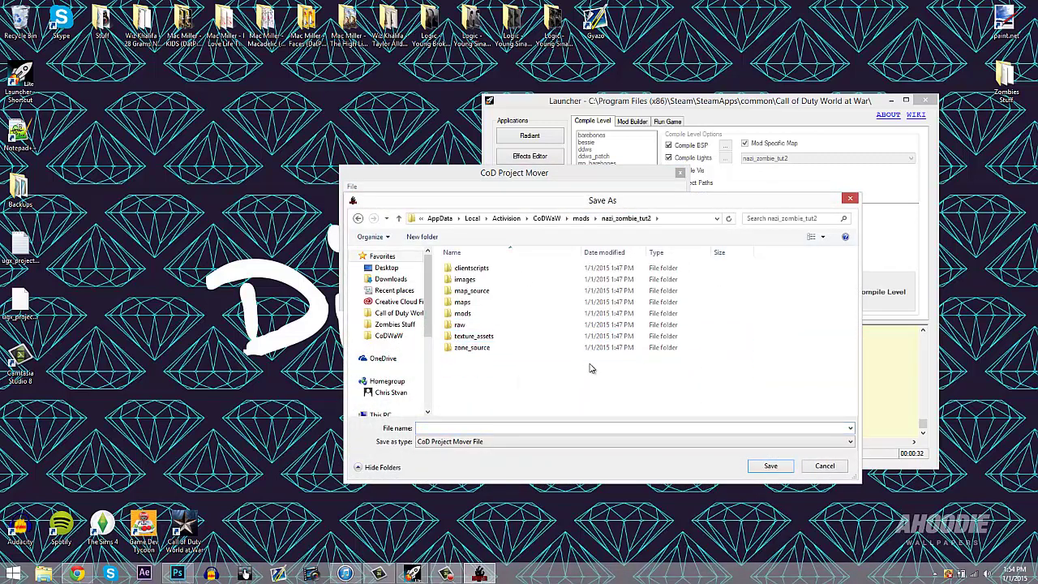
click(615, 427)
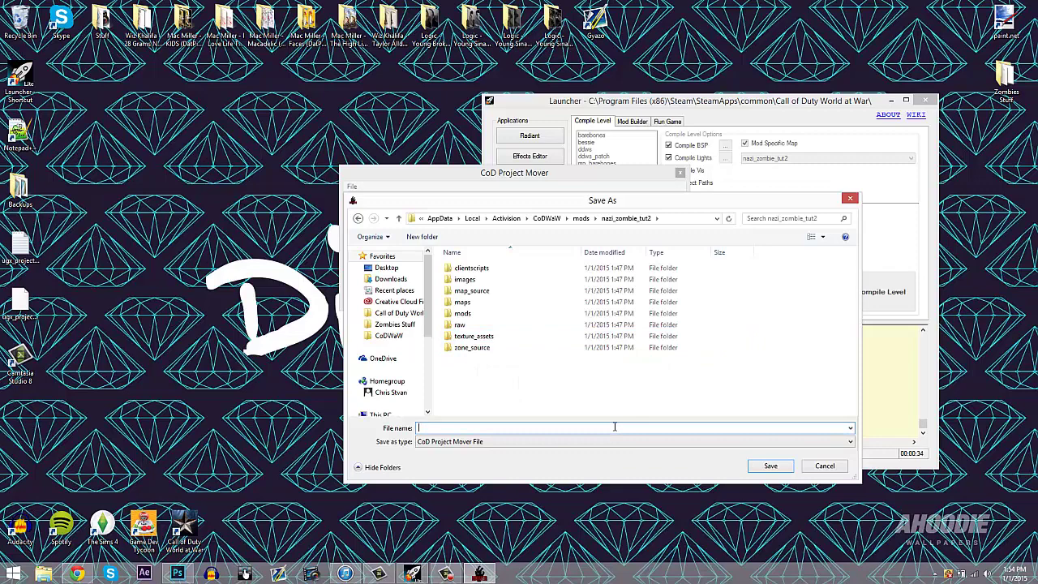
text(nazi)
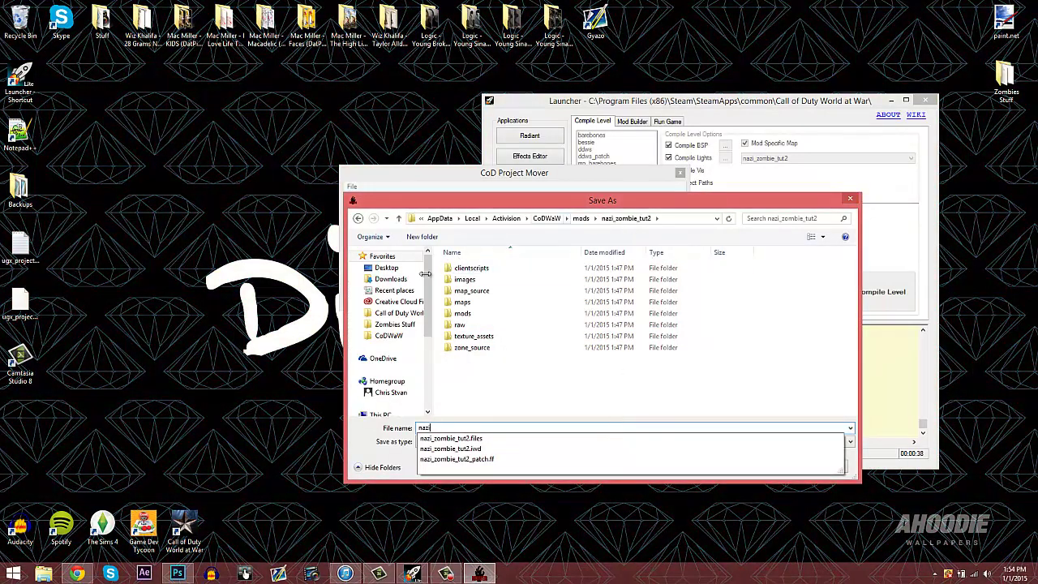
click(395, 324)
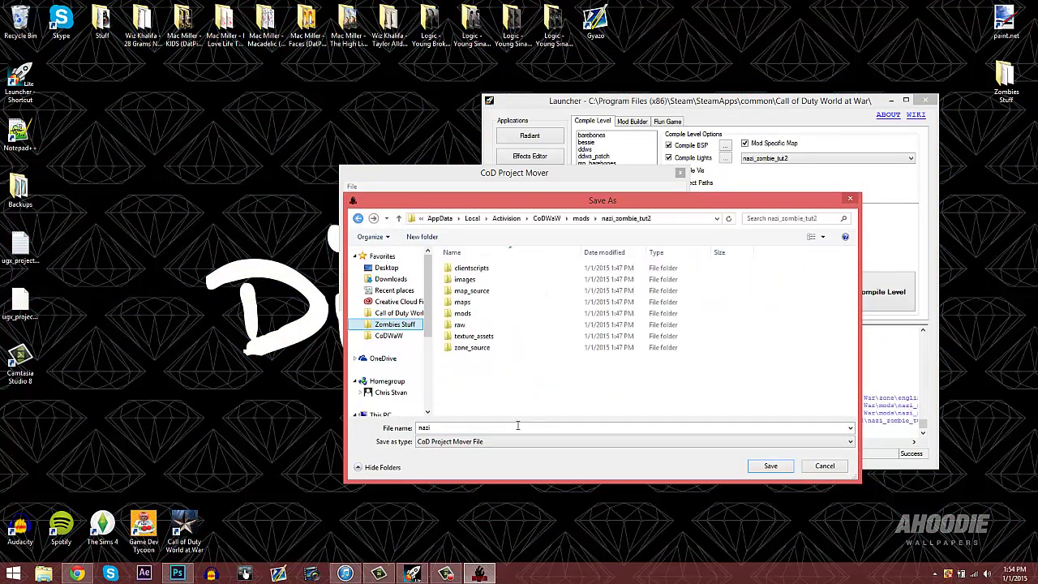
click(517, 425)
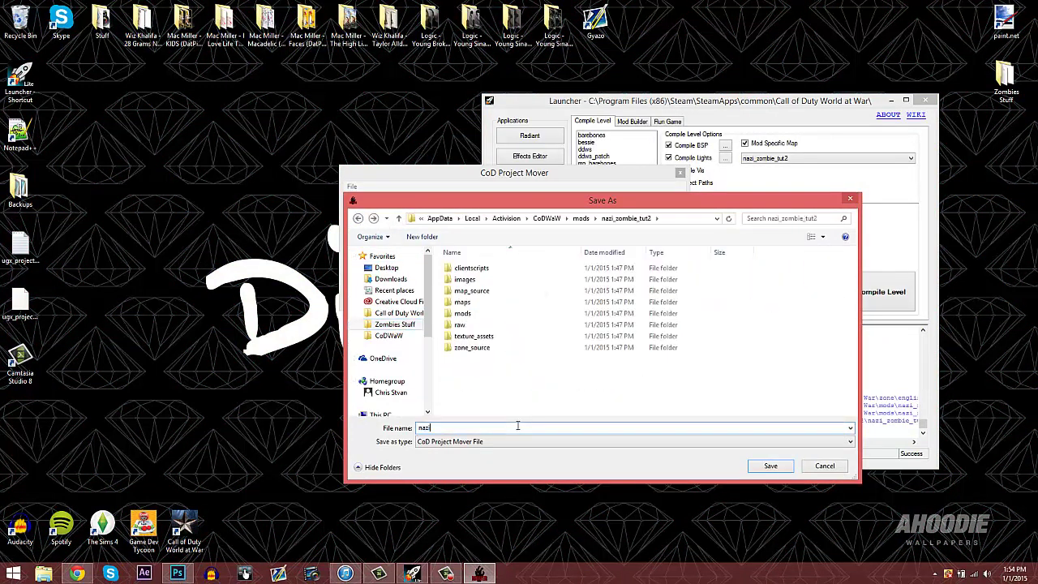
text(_zombie_tut)
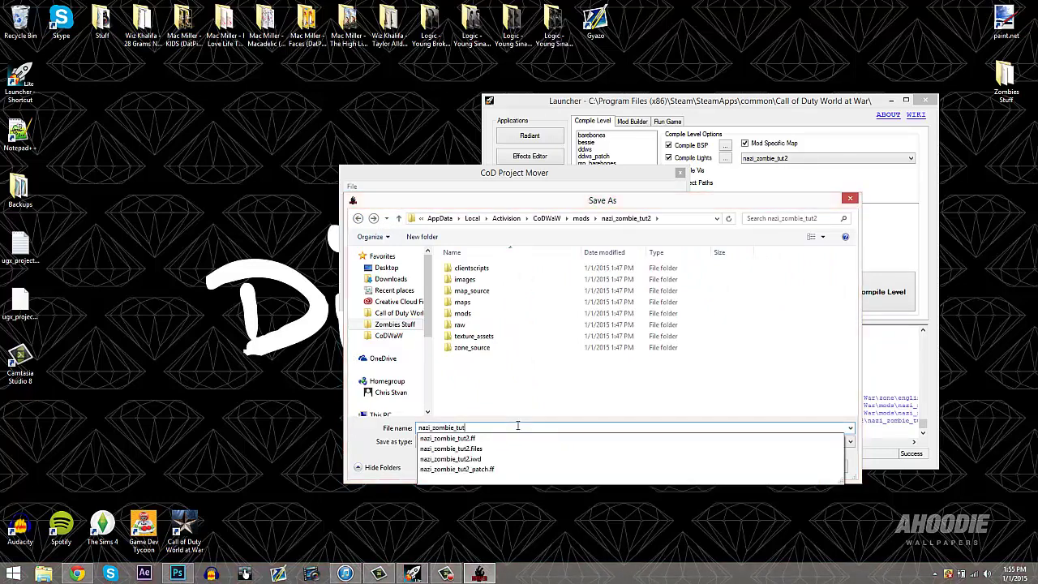
text(2.cpm)
key(Return)
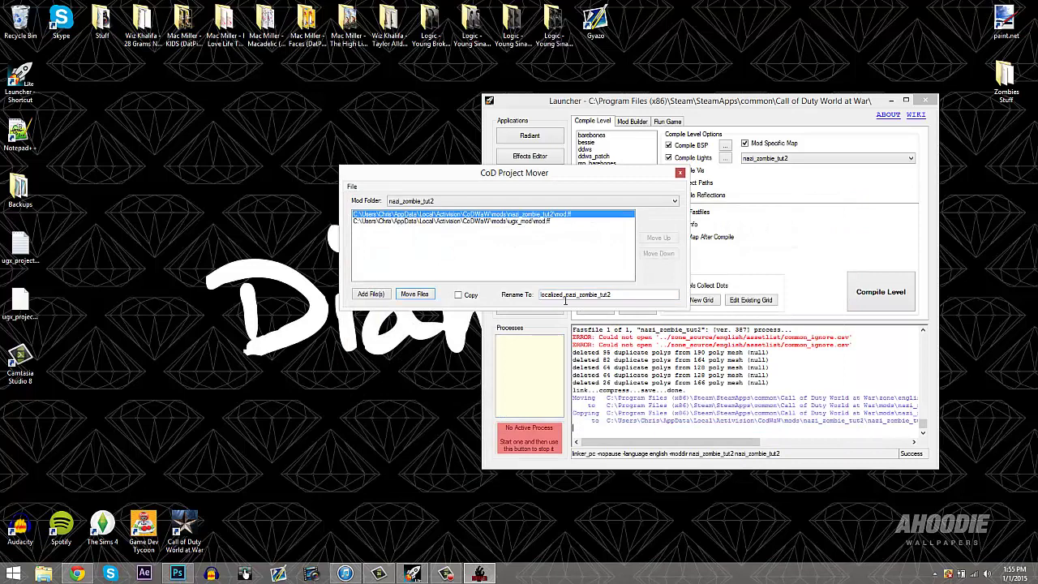
click(607, 359)
click(394, 238)
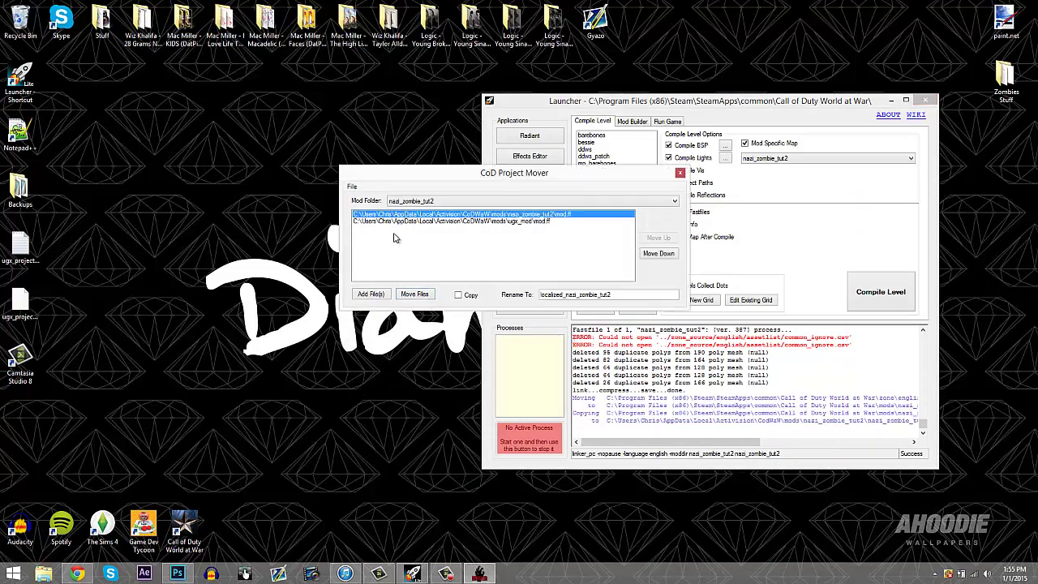
Load the saved project nazi_zombie_tut2.cpm and move its listed files
click(351, 189)
click(370, 200)
click(529, 362)
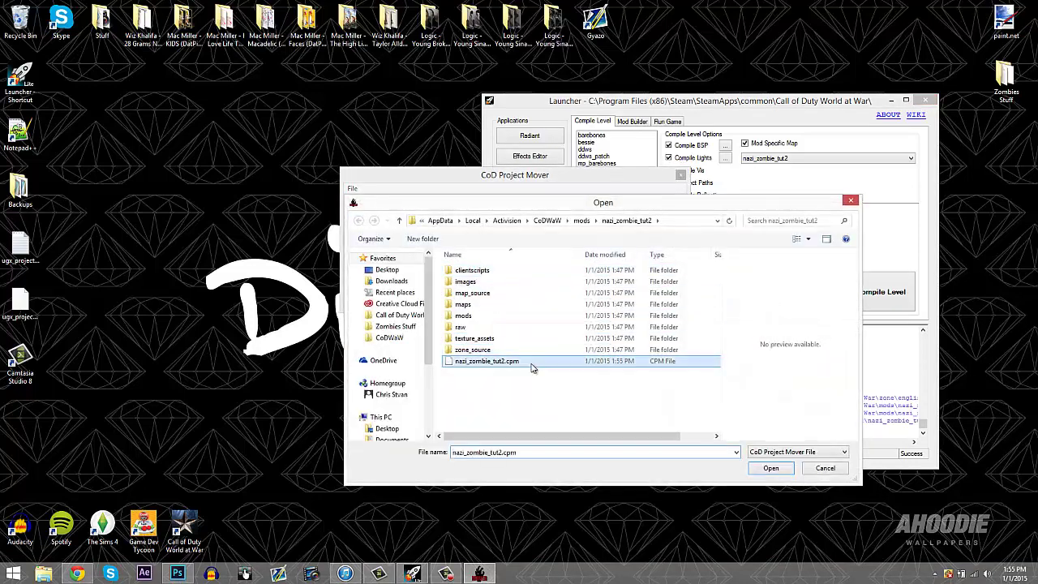
double_click(530, 363)
click(558, 217)
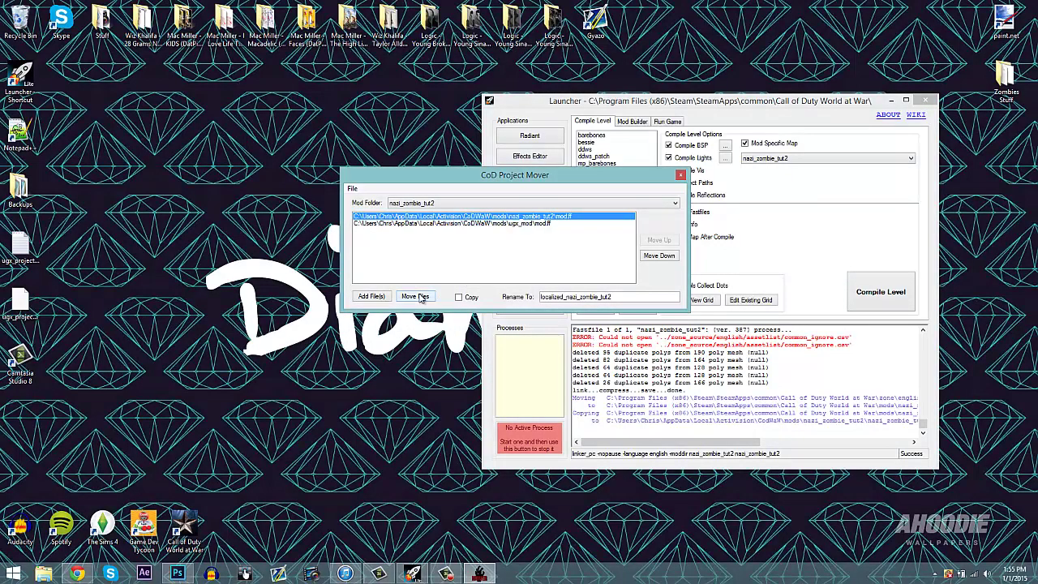
click(418, 296)
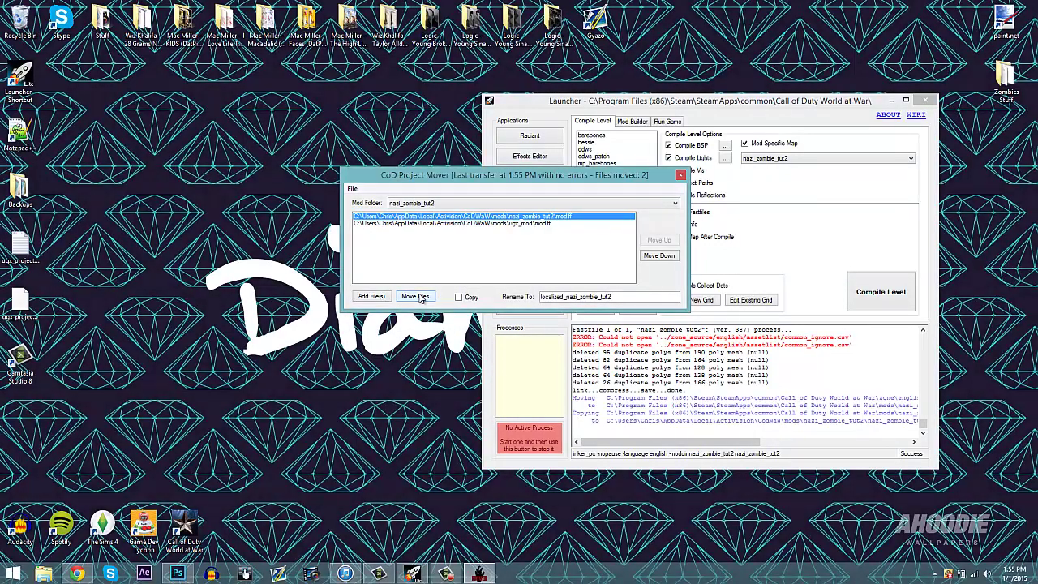
Configure the game run in Launcher with the mod nazi_zombie_tut2 and r_fullscreen set to 0
click(669, 122)
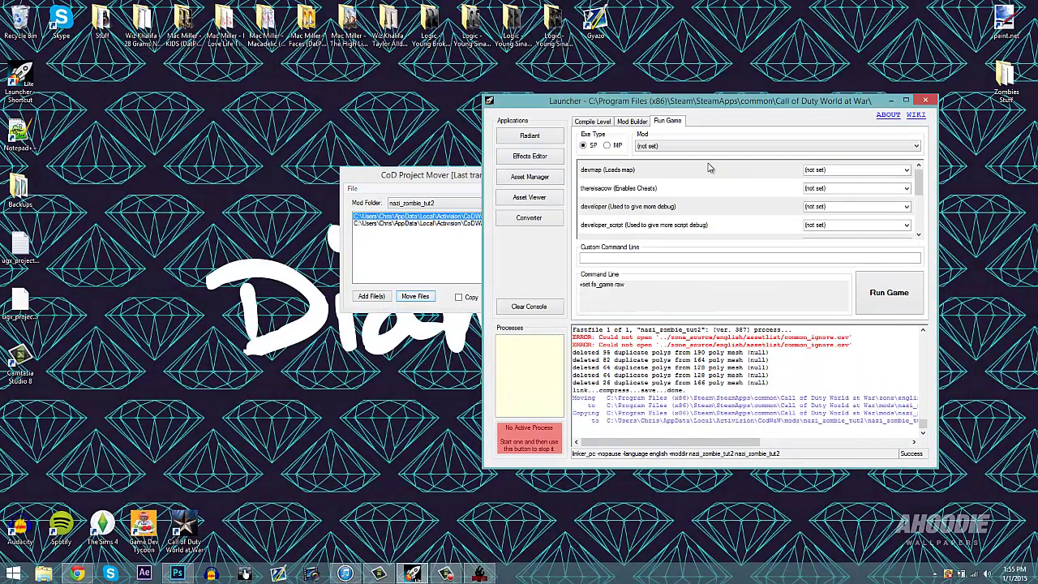
click(697, 146)
click(683, 208)
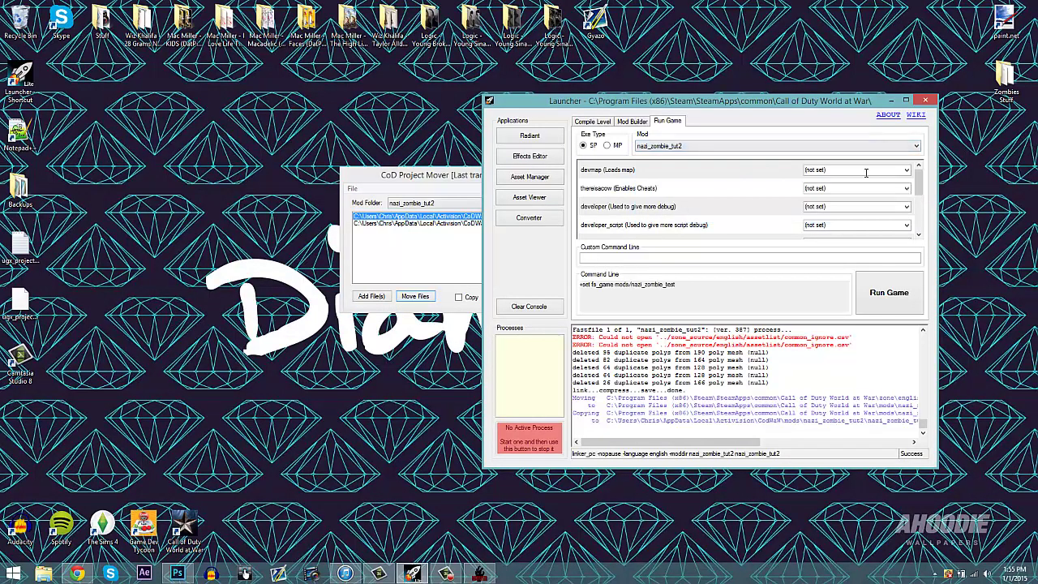
scroll(920, 187, down, 5)
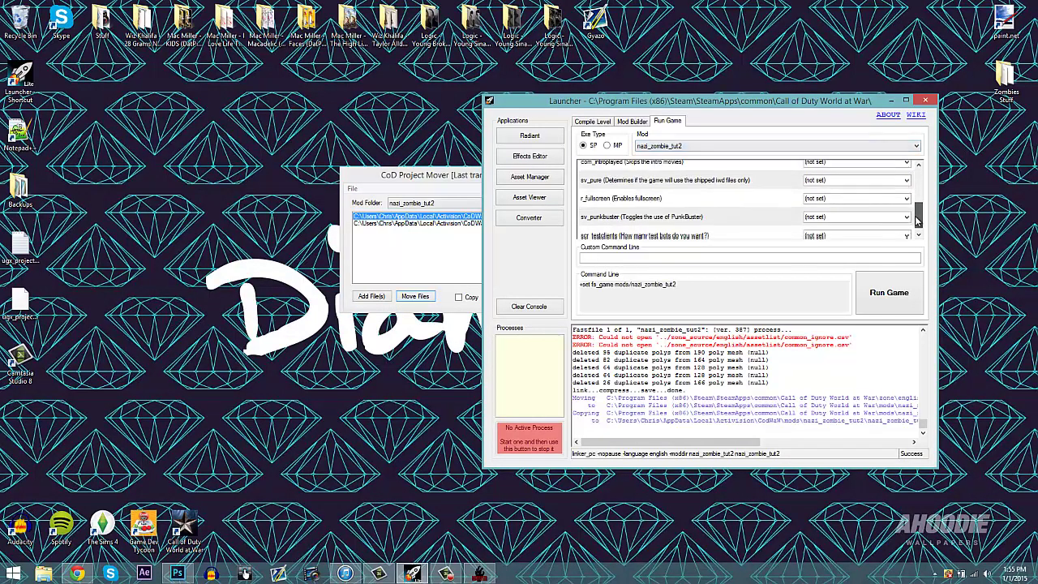
click(905, 199)
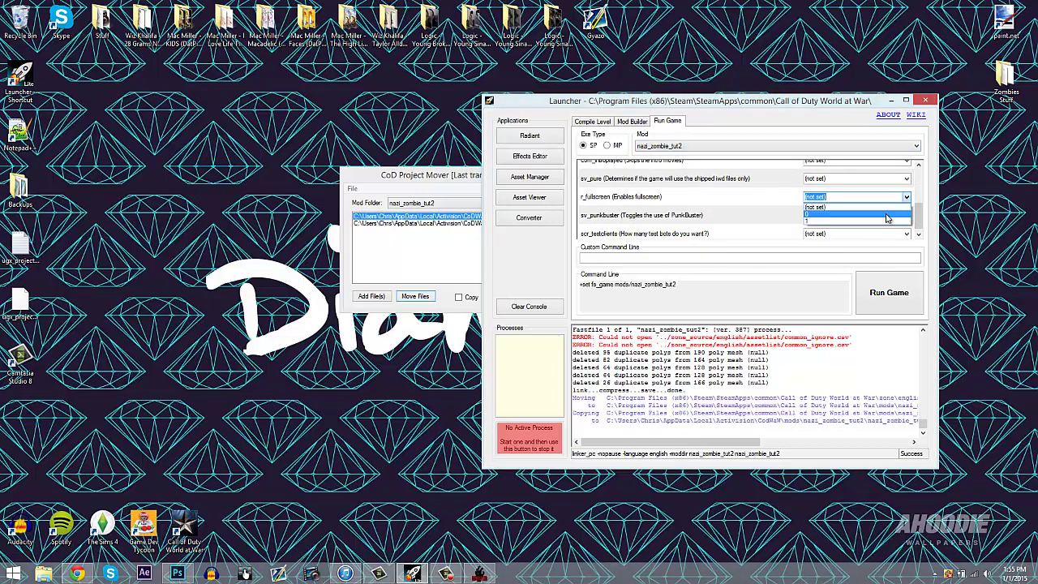
click(886, 214)
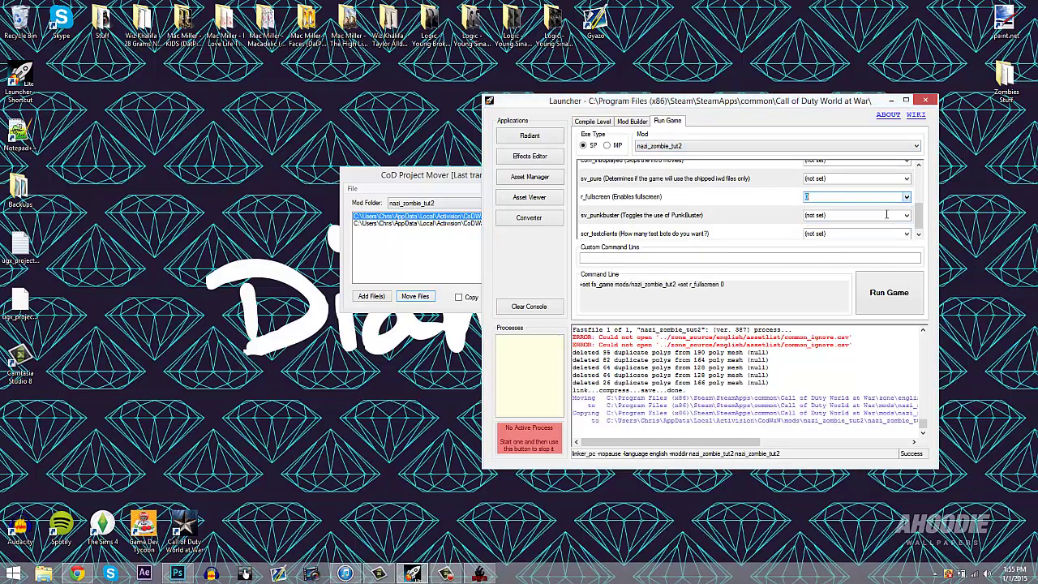
Run the game with the optimal settings accepted and start a singleplayer match in the Classic gamemode
click(874, 304)
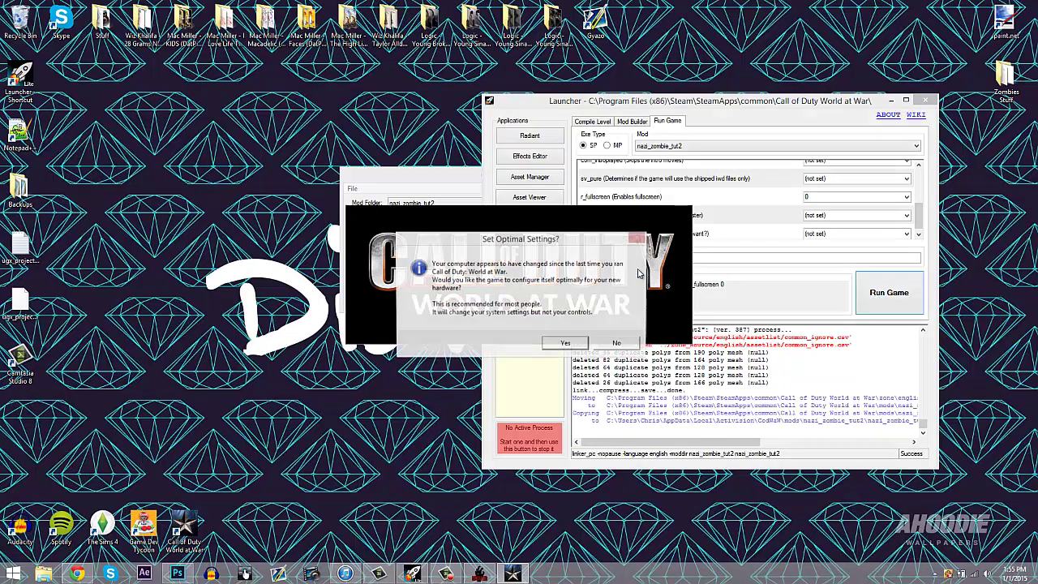
click(579, 344)
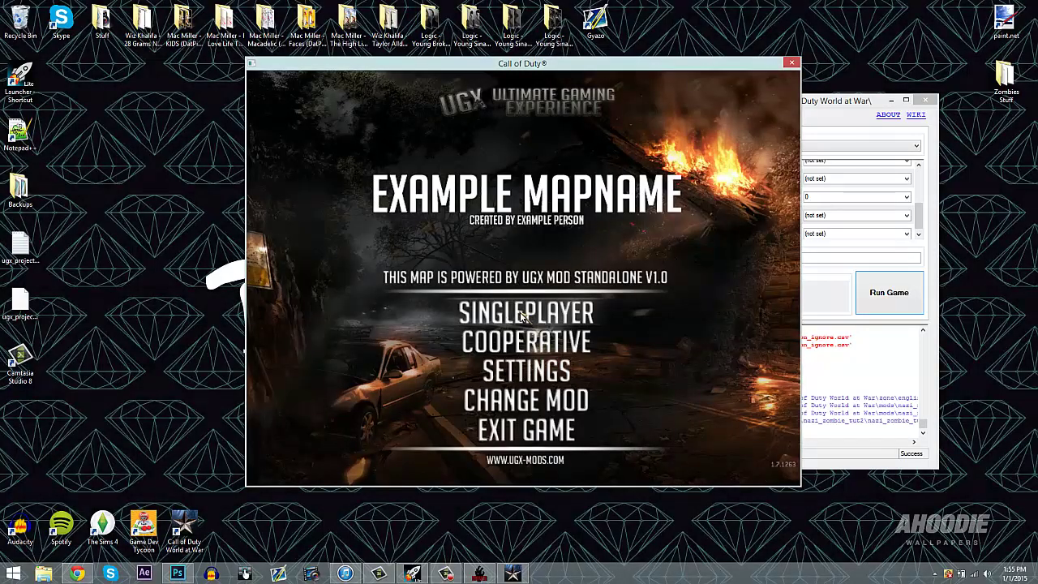
click(521, 316)
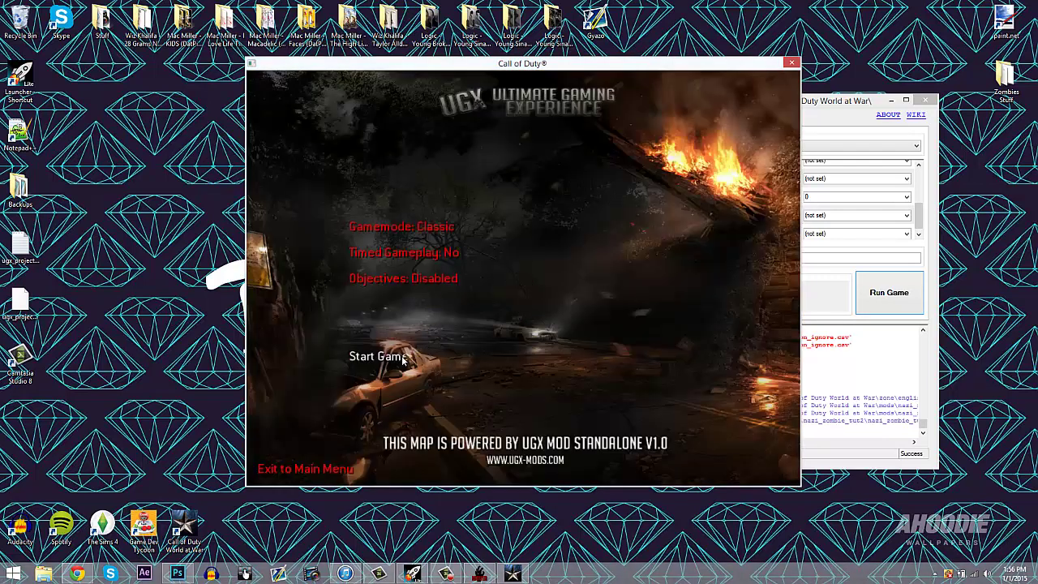
click(403, 359)
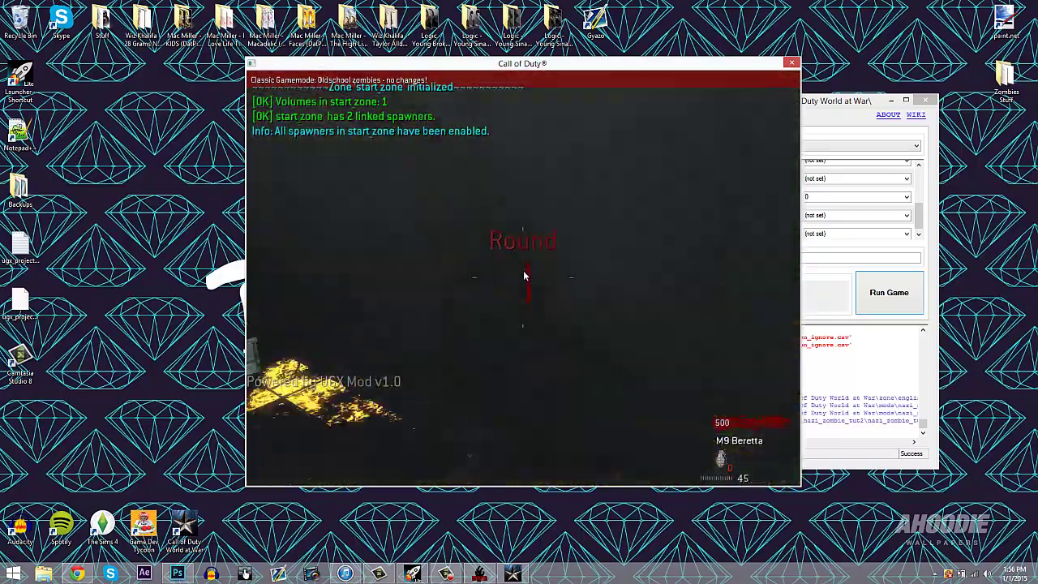
Walk through the map to inspect the power switch, the wall weapons and the Pack-a-Punch machine
key(w)
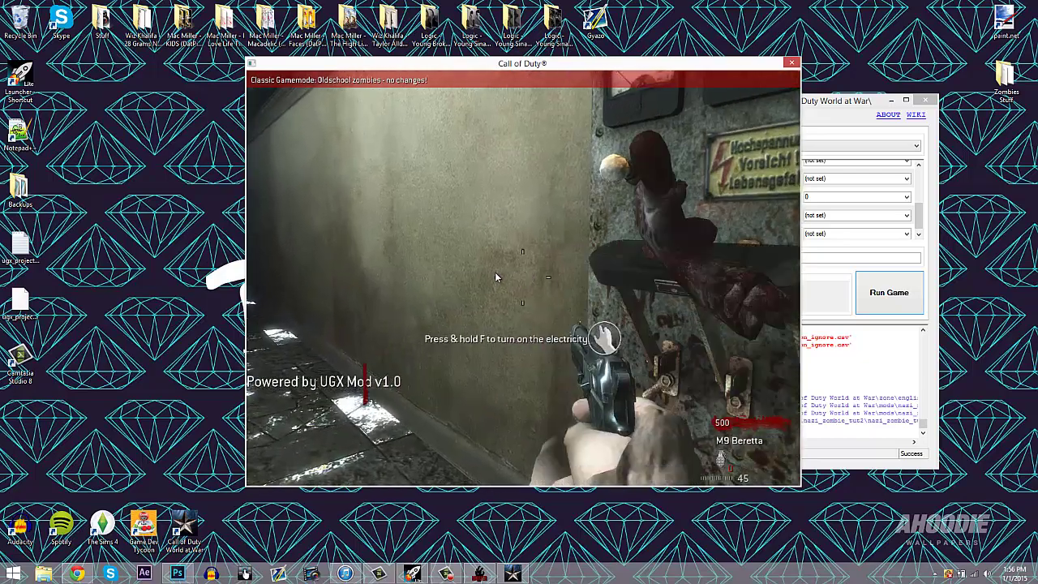
key(w)
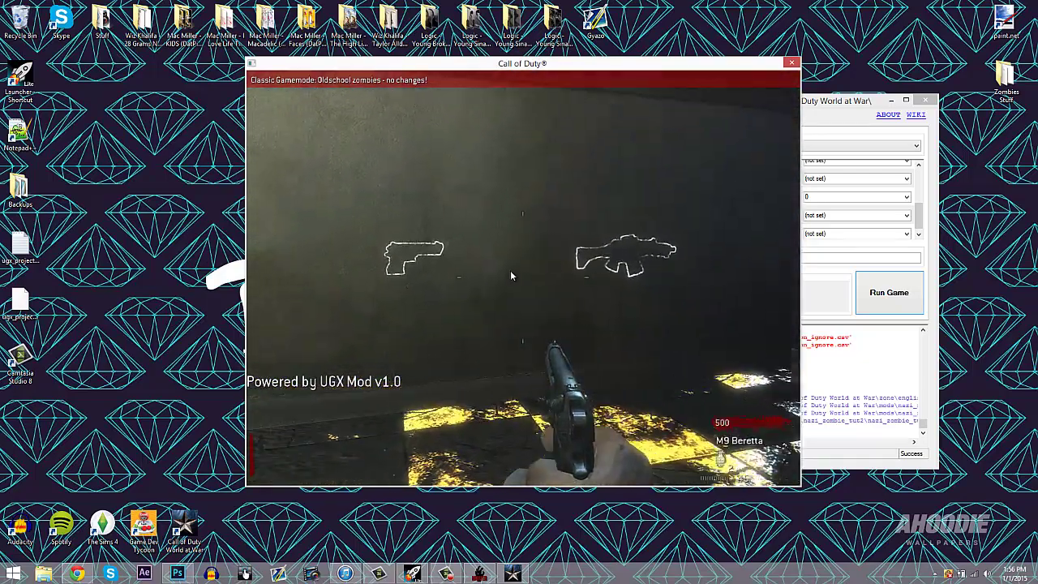
key(w)
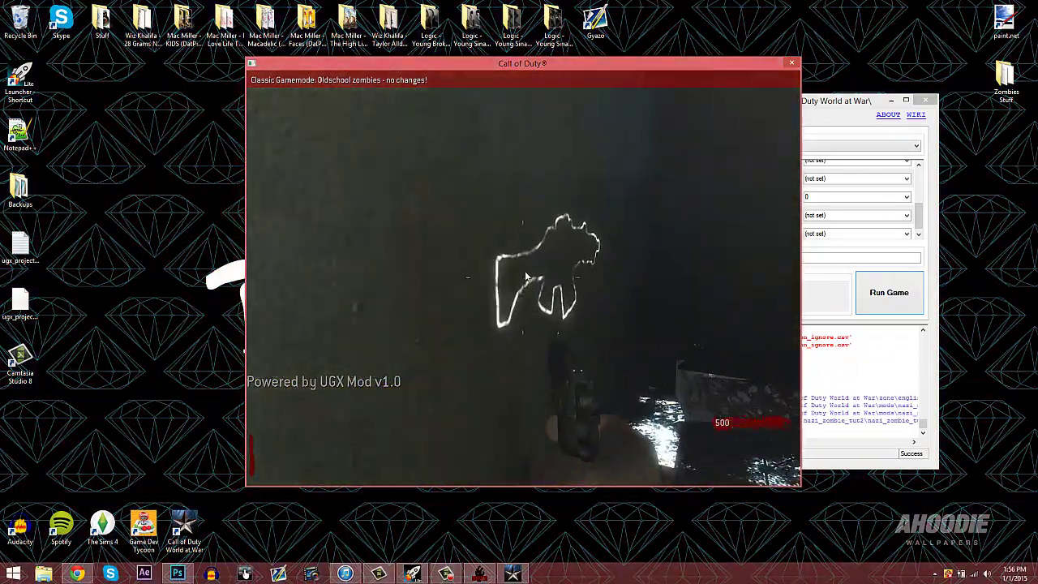
key(w)
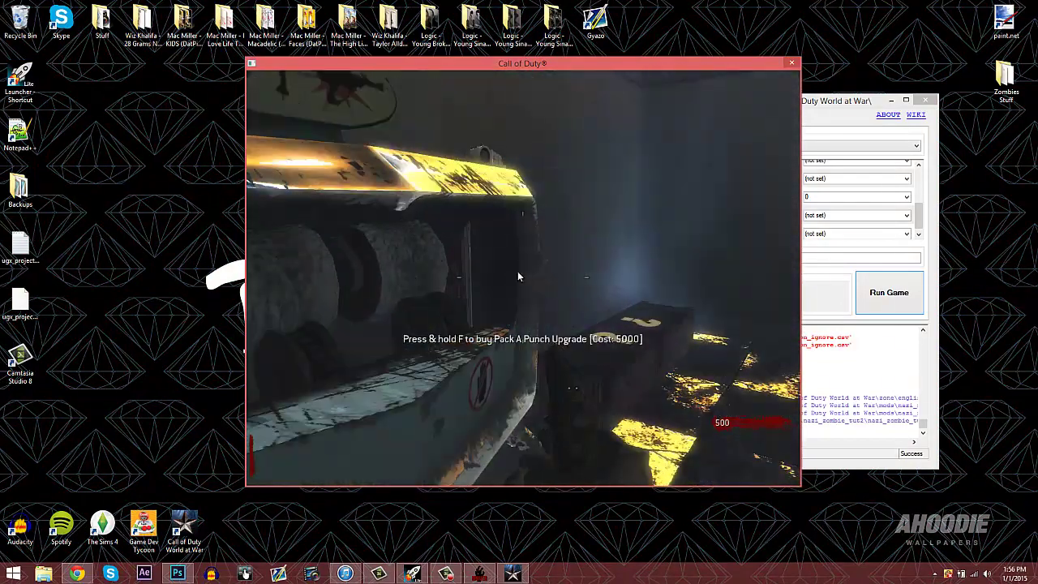
key(w)
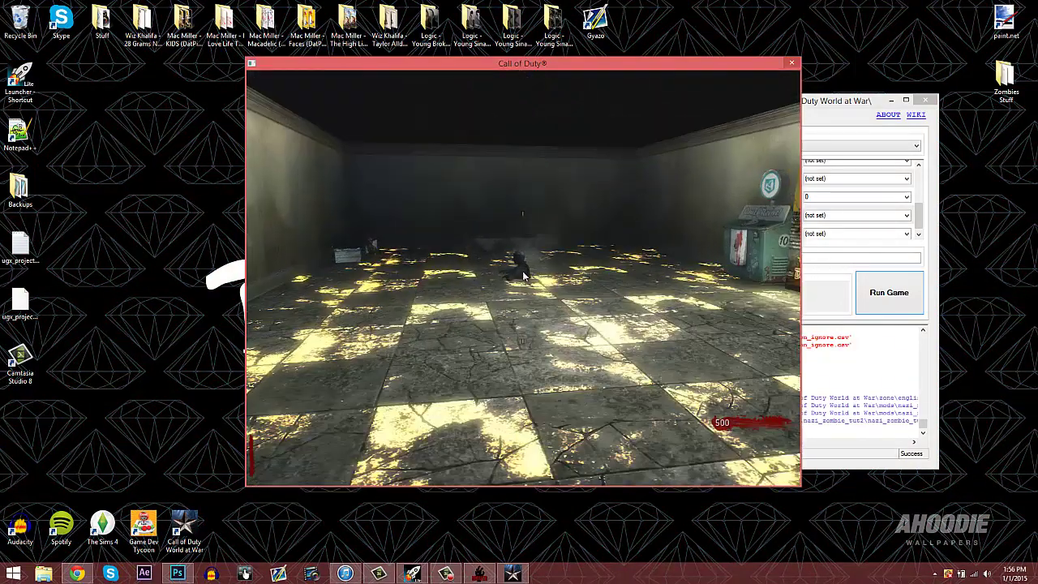
Shoot the zombie in the room with the M9 Beretta and reload the gun
right_click(523, 276)
key(w)
click(523, 275)
click(522, 276)
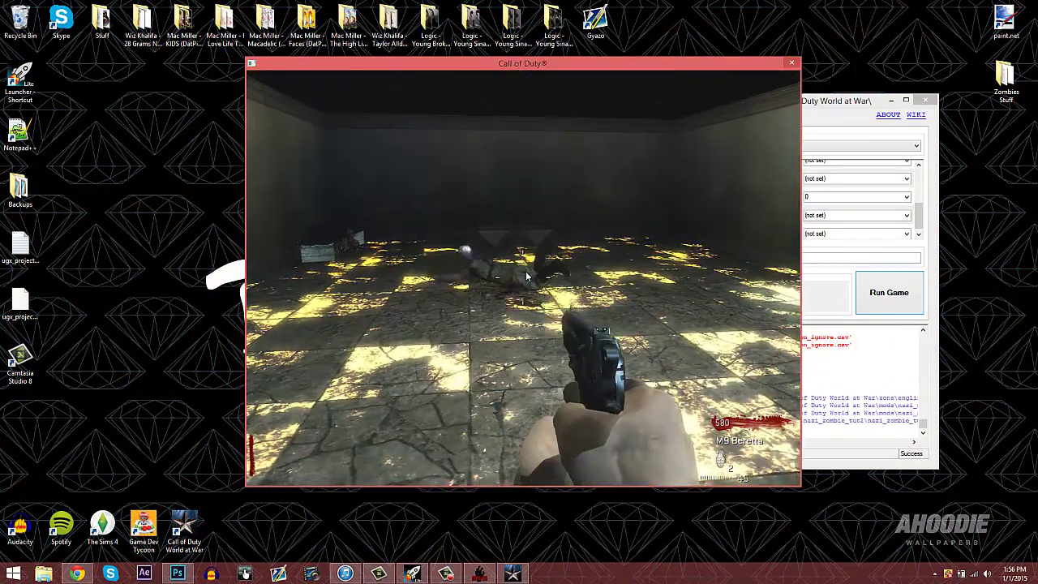
key(r)
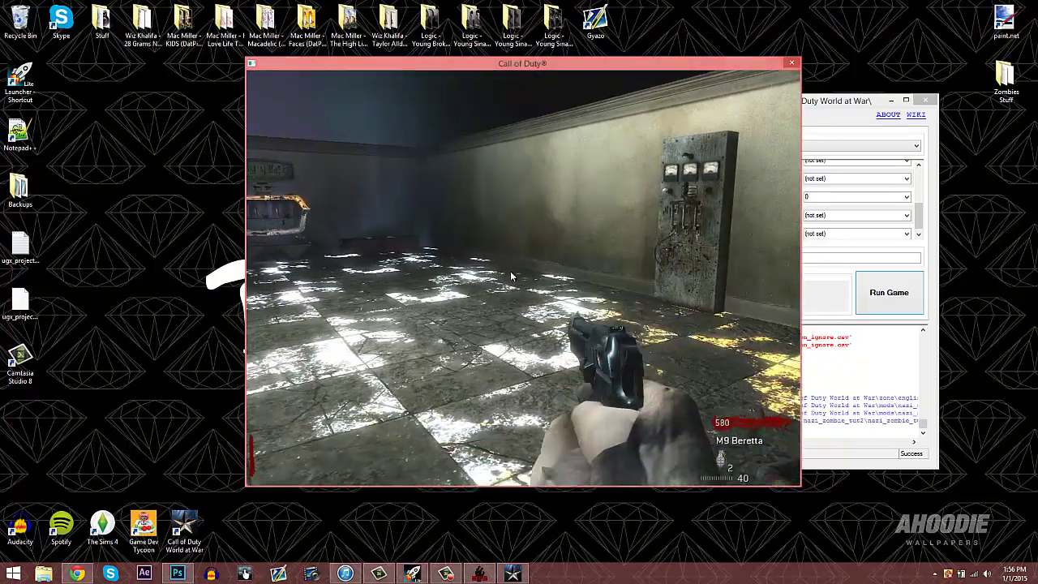
Finish looking around the map, close the game window and start Radiant from Launcher
key(Escape)
key(Escape)
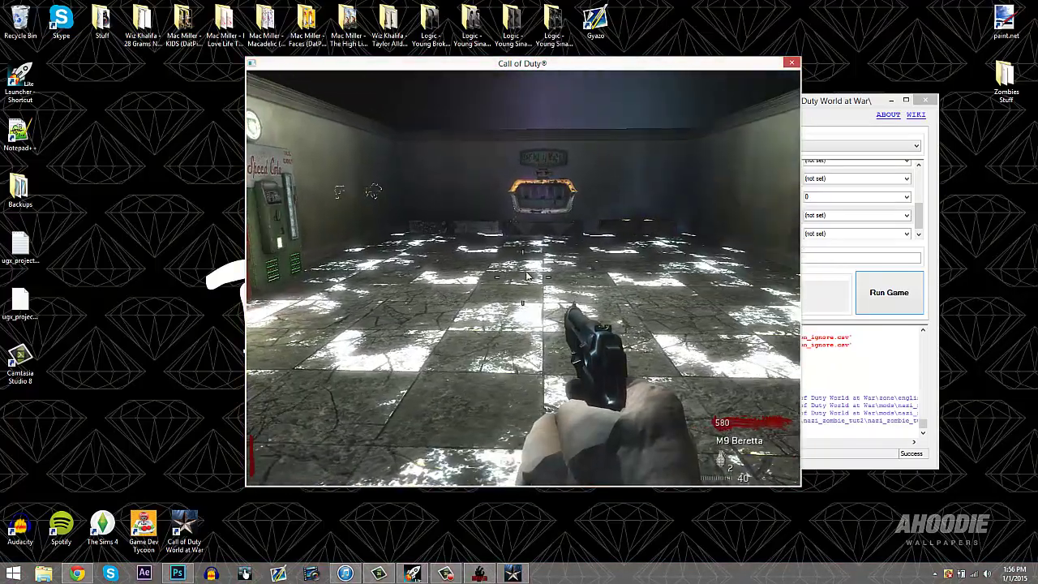
key(w)
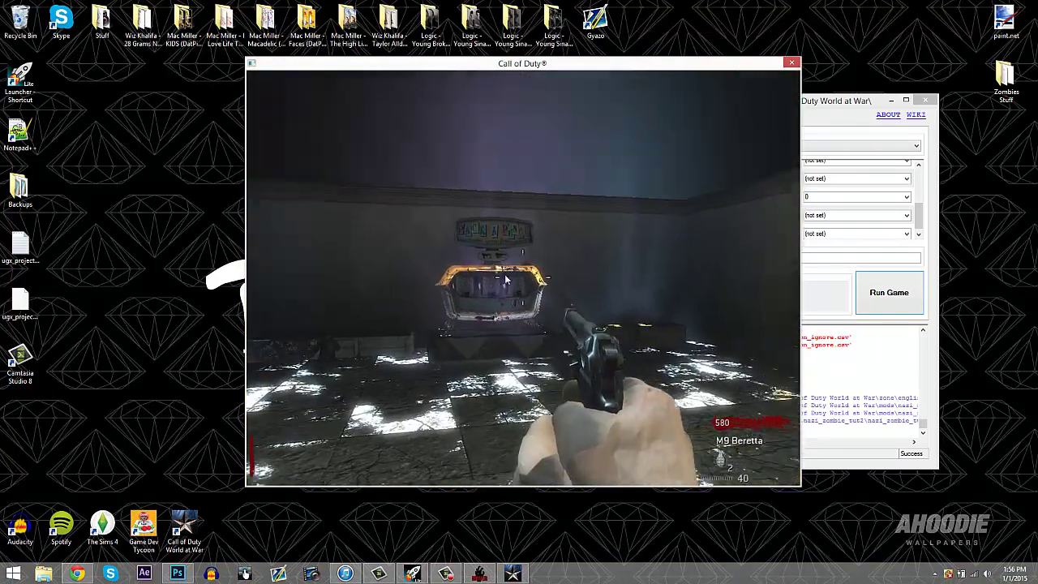
key(Escape)
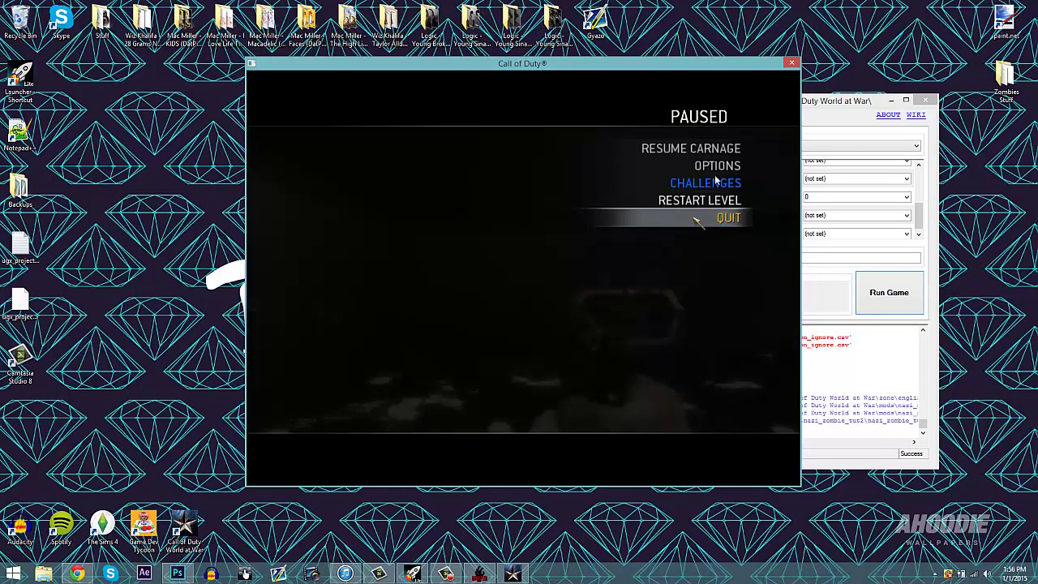
click(790, 63)
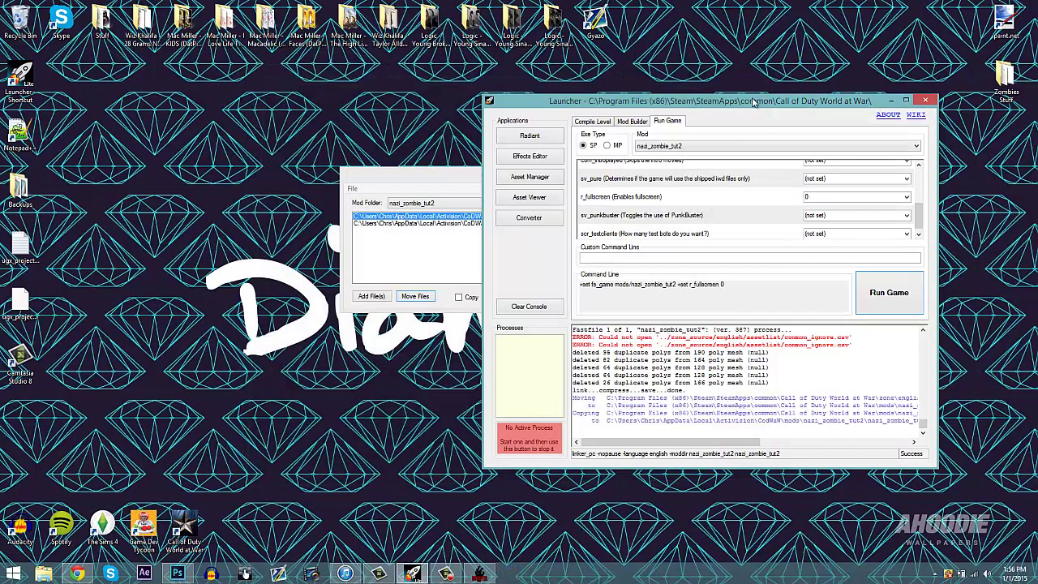
click(592, 121)
click(554, 138)
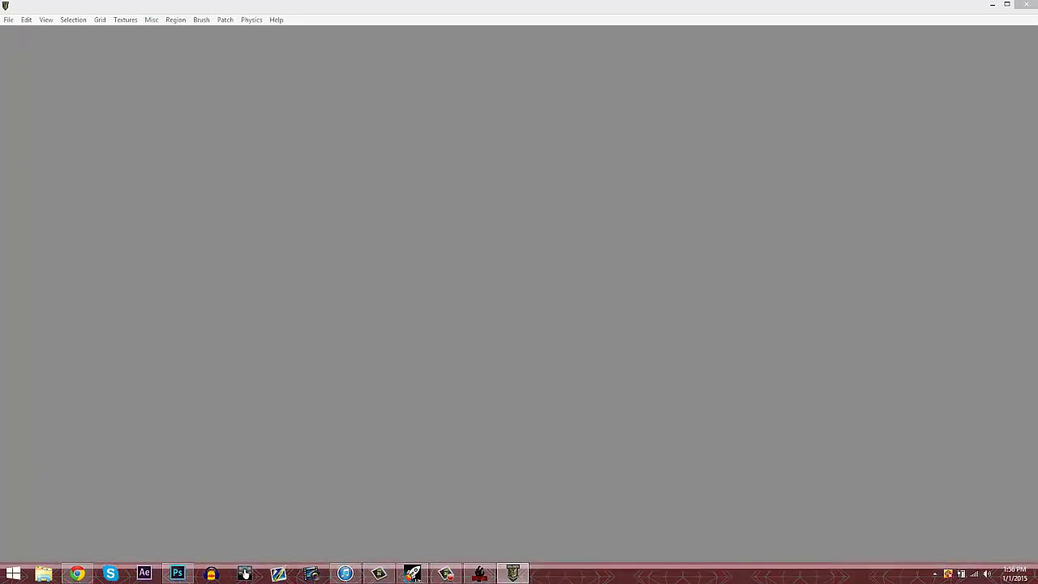
Examine the menu and loadscreen templates in the game's texture_assets\ugx_mod folder and close the folder window
click(43, 573)
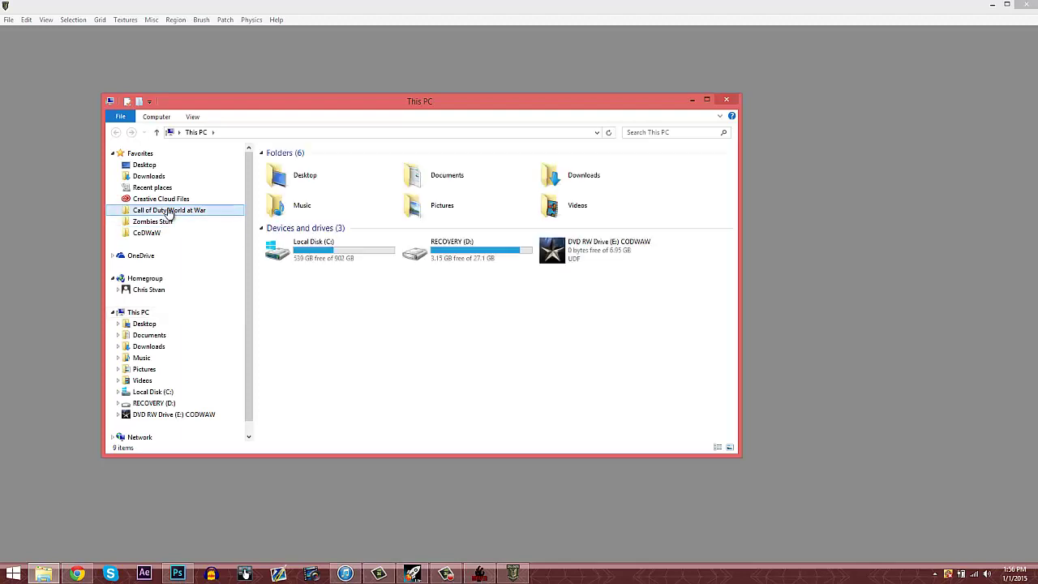
click(168, 210)
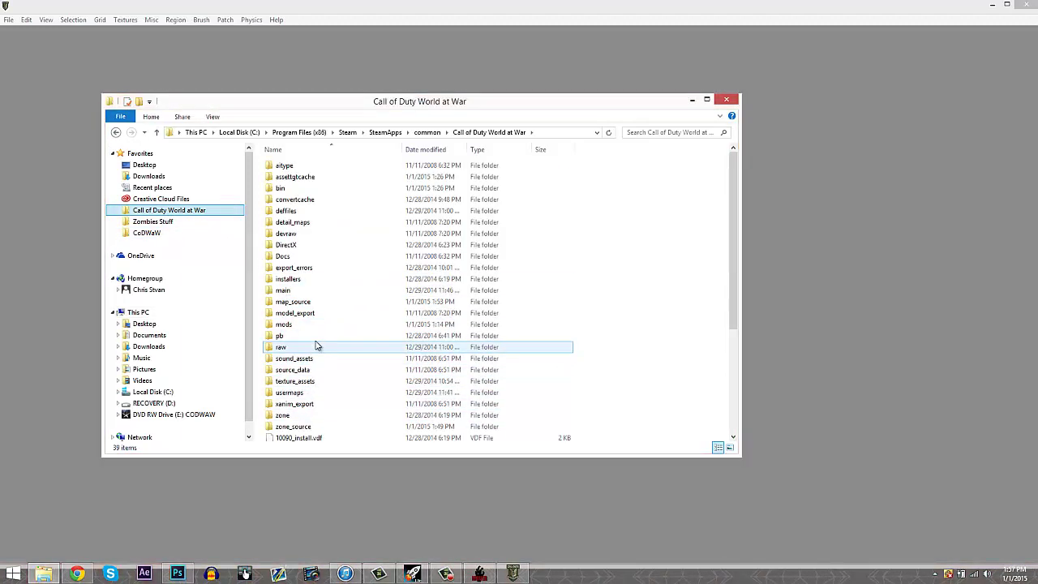
double_click(326, 380)
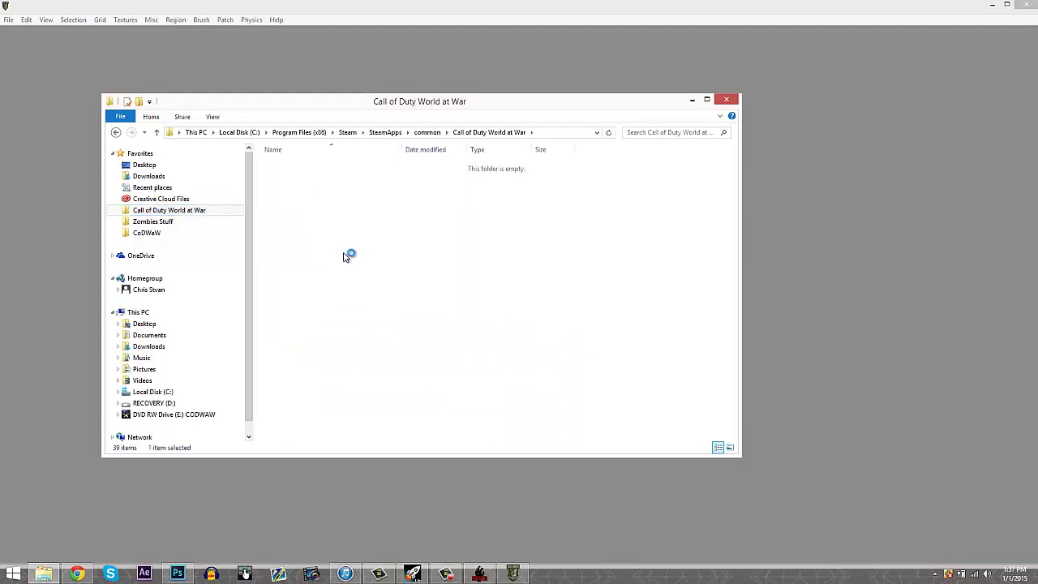
double_click(364, 167)
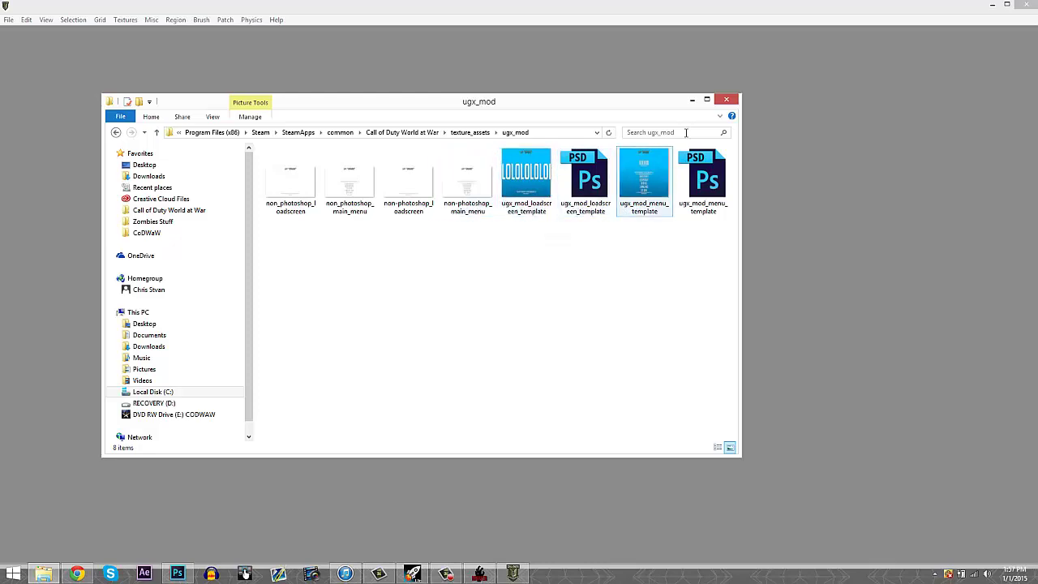
click(727, 98)
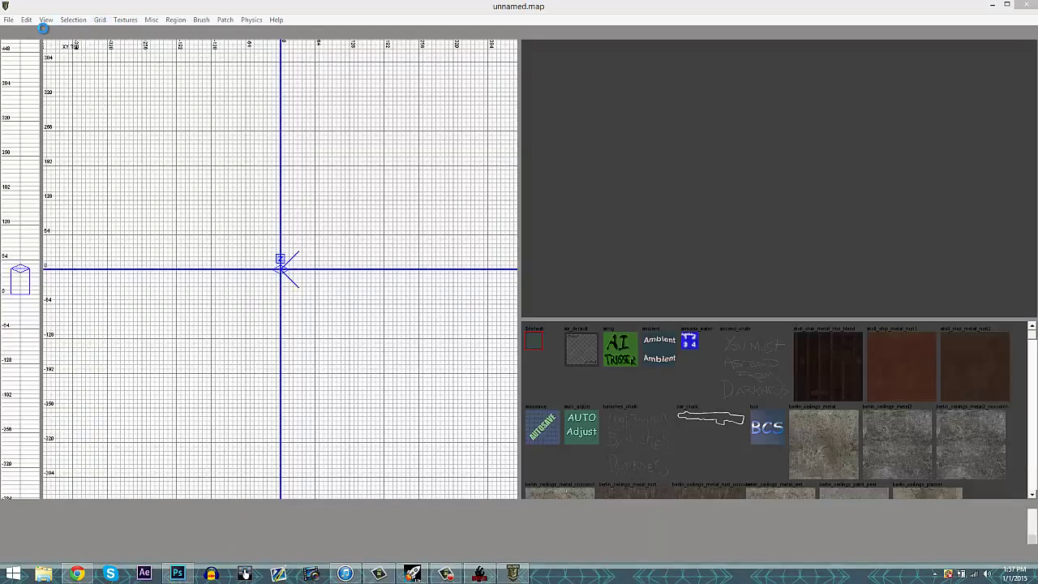
Open the recent map nazi_zombie_tut2.map in Radiant
click(9, 19)
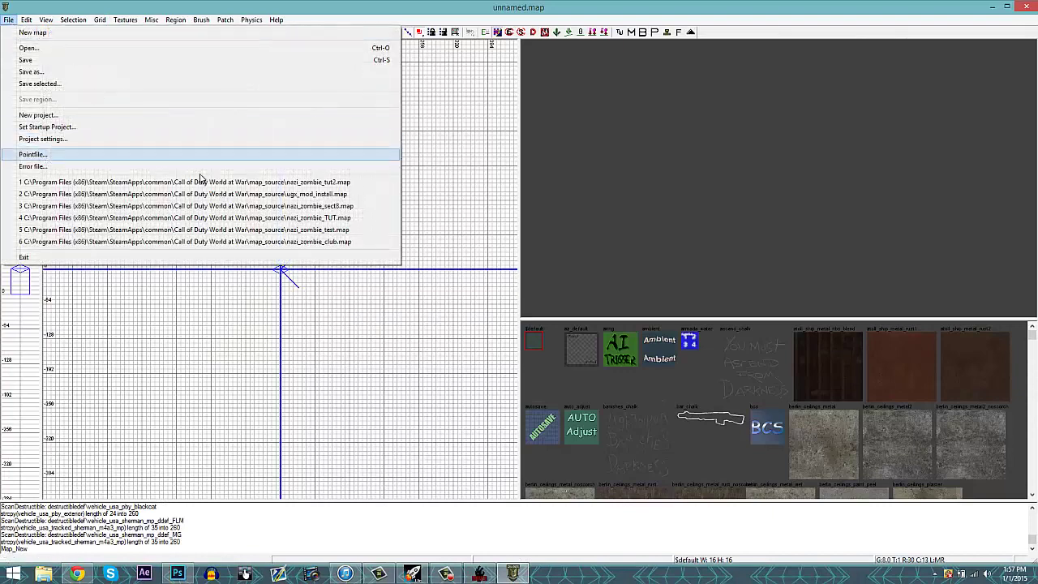
click(207, 179)
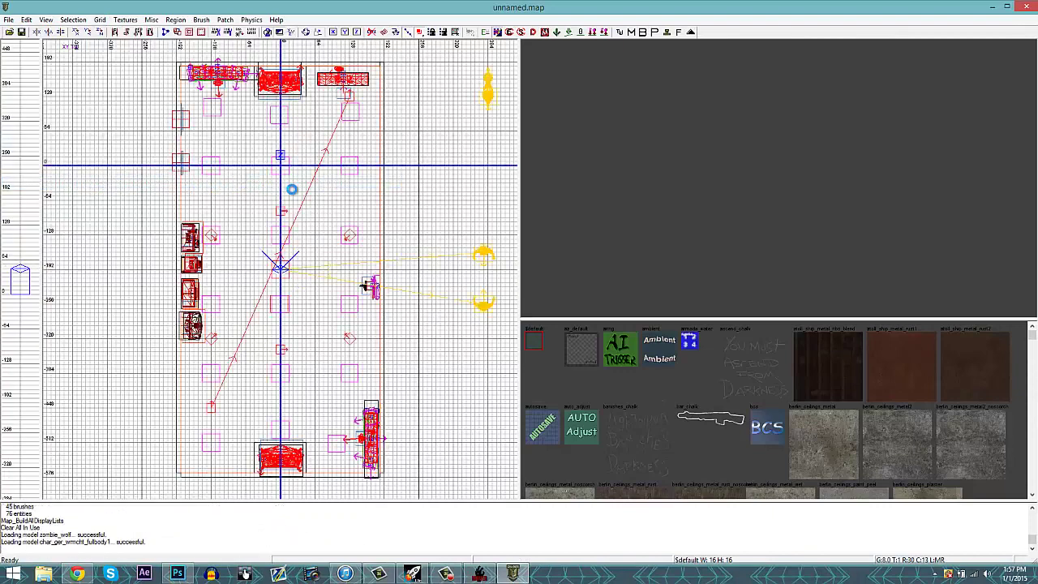
right_click(752, 190)
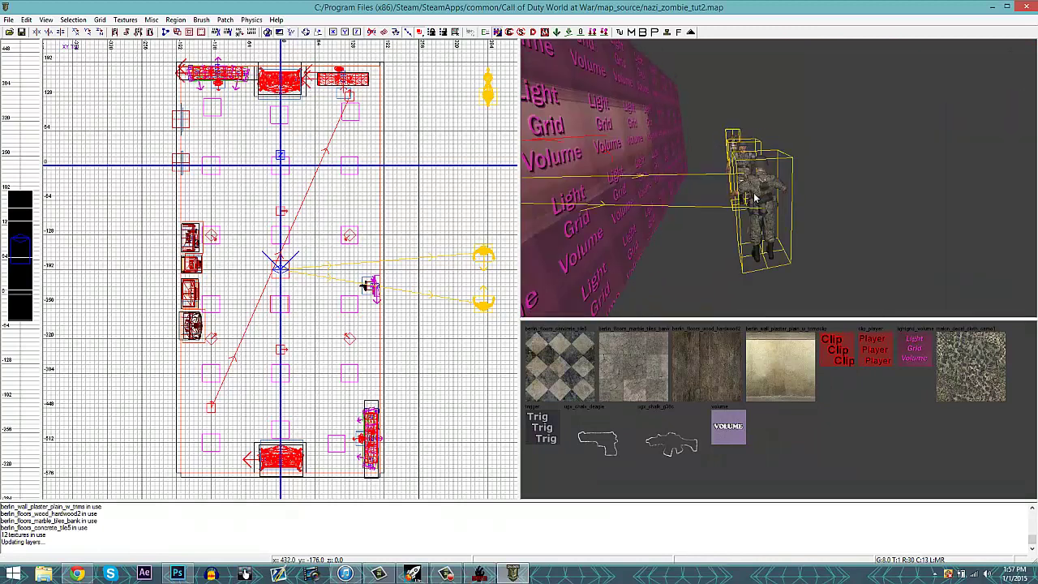
View the entity properties of a zombie spawner outside the room, then deselect it and close the properties
shift+click(756, 172)
key(n)
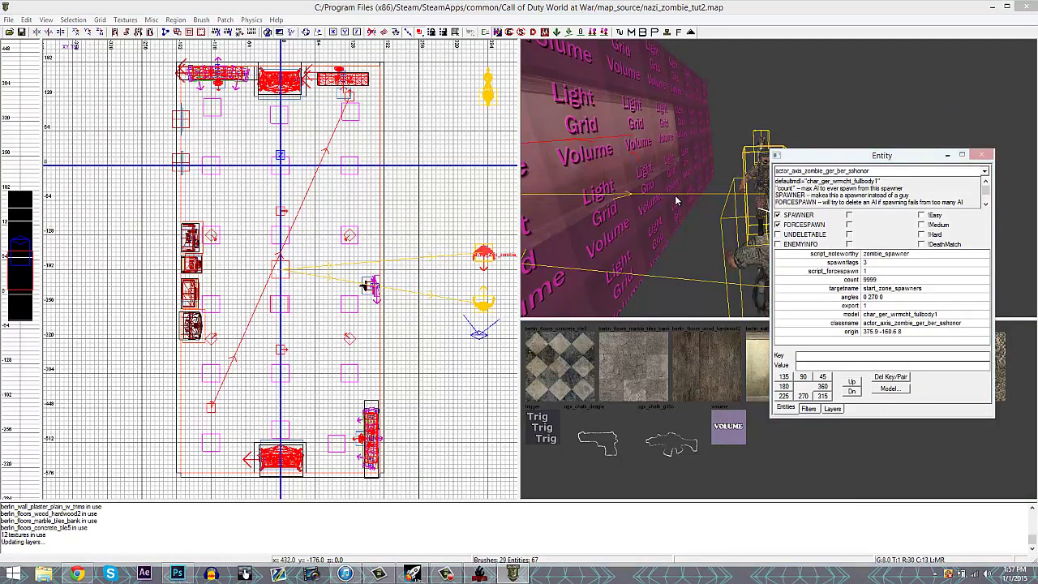
key(Escape)
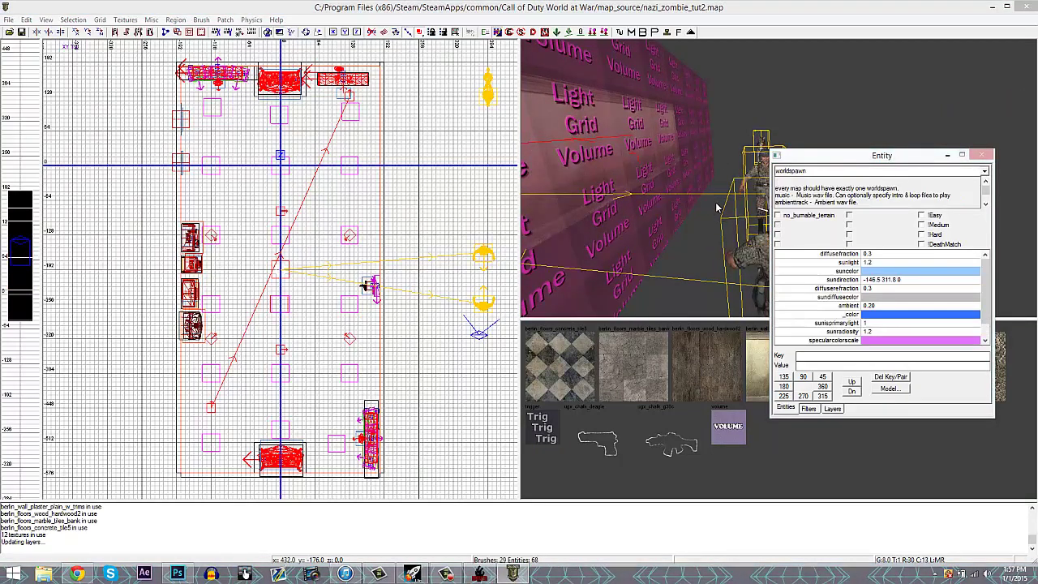
key(n)
Stretch the light grid volume brush outward so it encloses the room and both zombie spawners
right_drag(716, 203, 708, 198)
scroll(725, 227, down, 5)
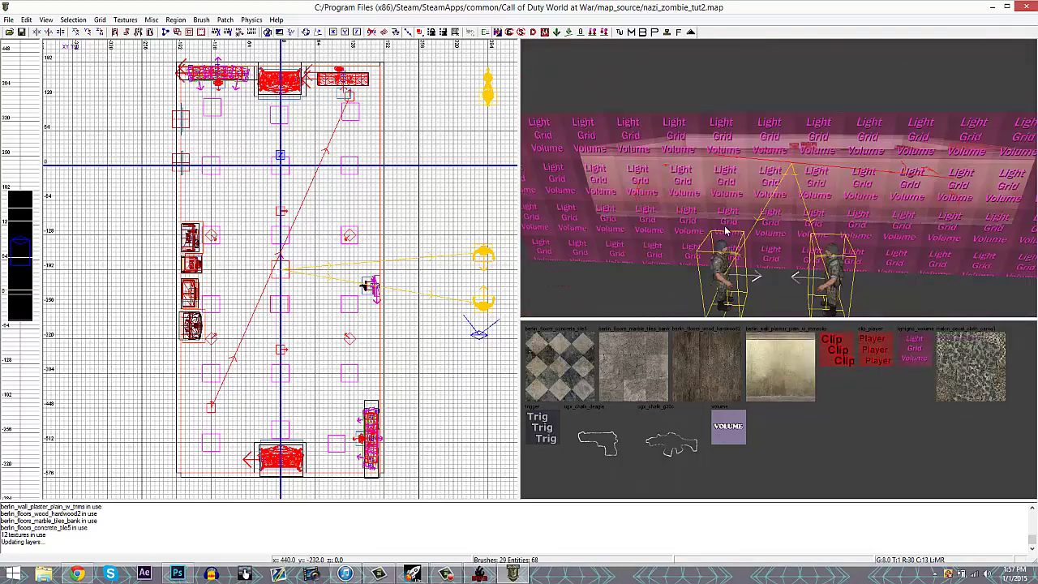
shift+click(732, 228)
scroll(333, 311, down, 3)
drag(393, 302, 443, 297)
key(Escape)
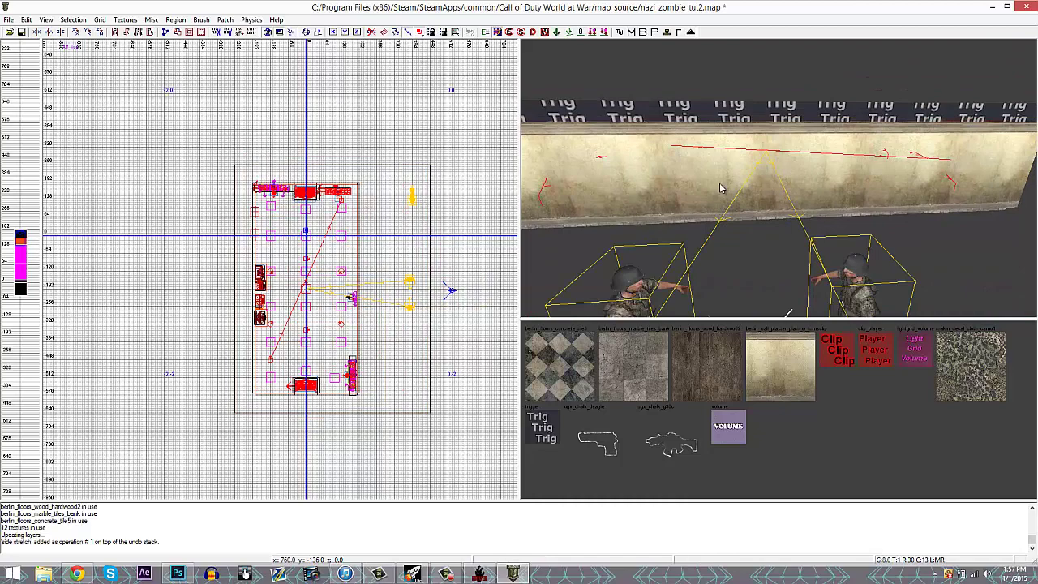
Select the long wall between the room and the zombie spawners and split it crosswise at y 0
shift+click(720, 188)
key(Escape)
scroll(657, 191, up, 3)
shift+click(657, 188)
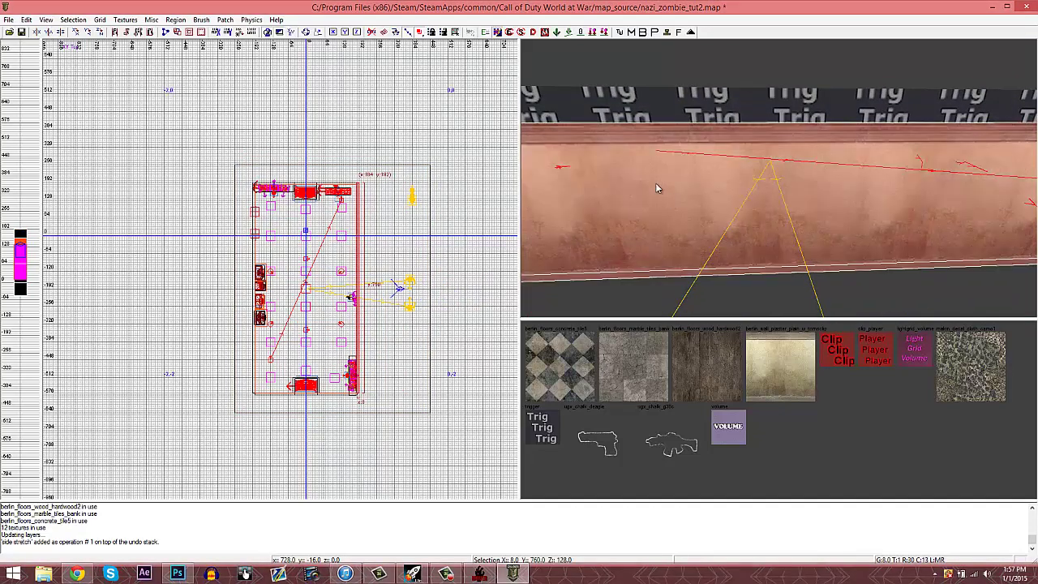
scroll(349, 170, up, 4)
scroll(358, 354, up, 2)
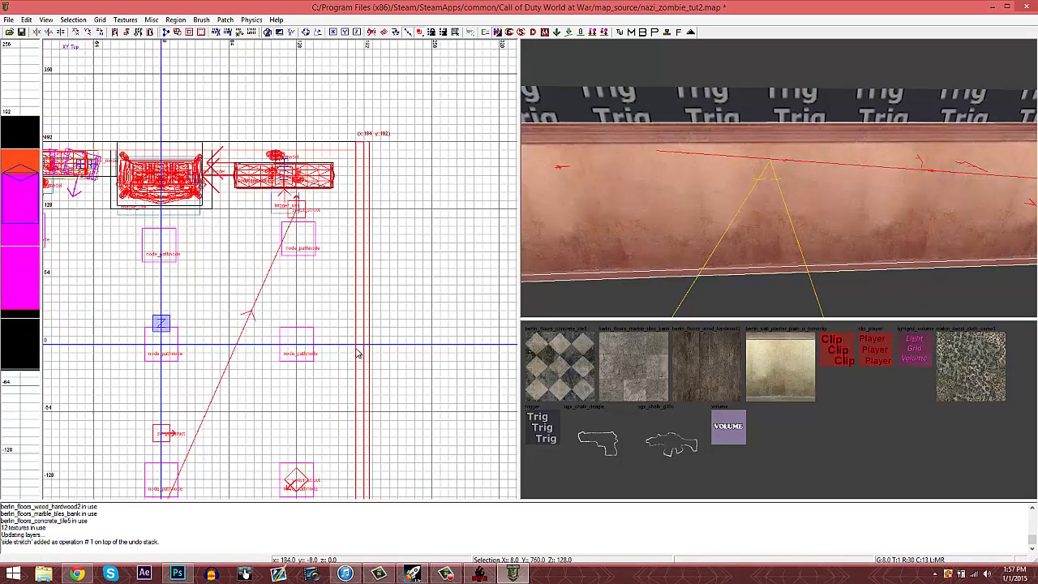
scroll(358, 354, up, 2)
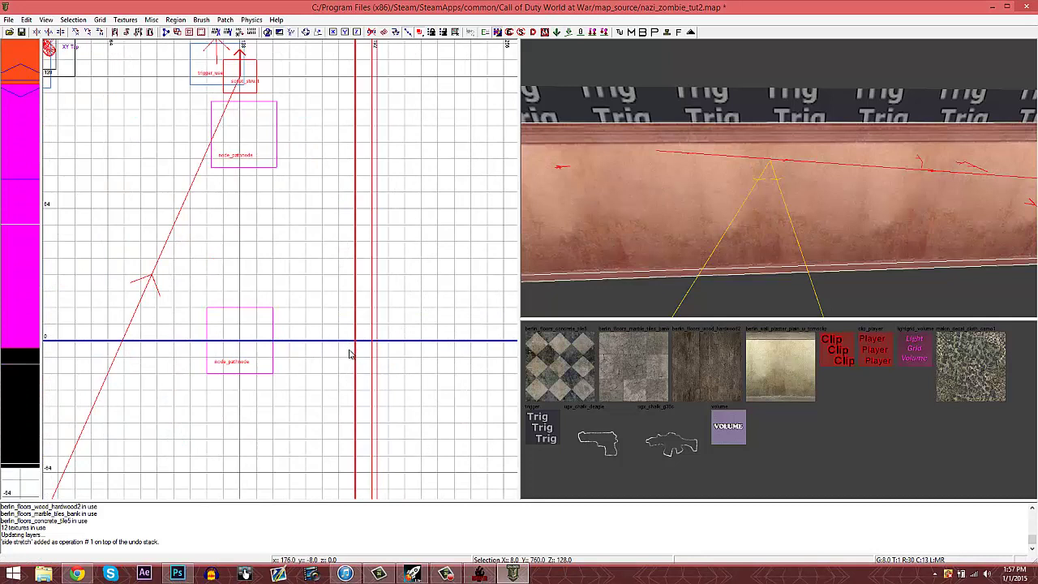
mouse_move(337, 341)
mouse_down()
mouse_move(406, 343)
mouse_move(417, 332)
mouse_up()
key(shift+Return)
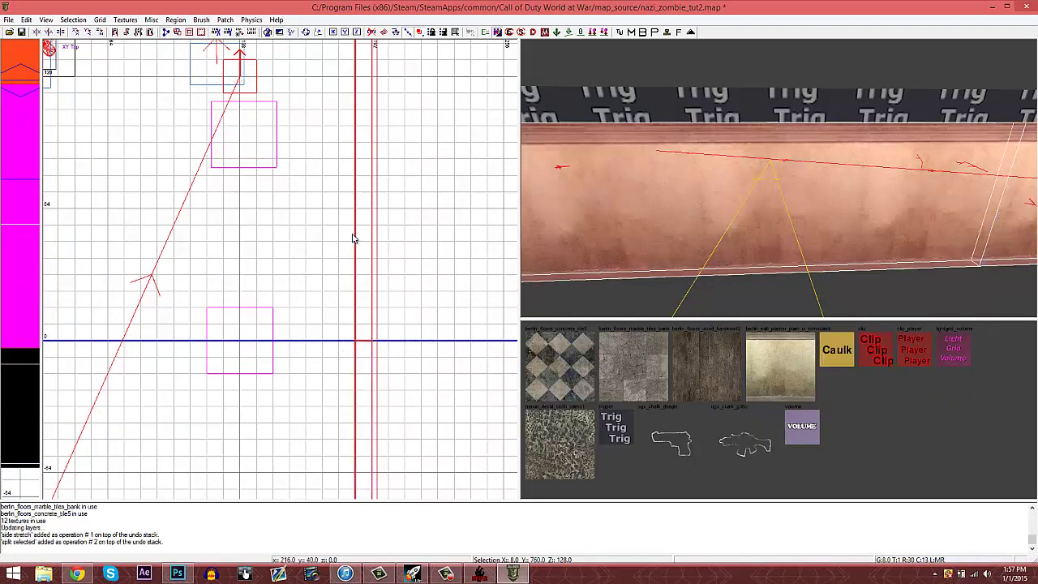
Split the same long wall again at y -64 to isolate a 64-unit section for a window
right_drag(390, 347, 381, 146)
click(330, 273)
click(396, 272)
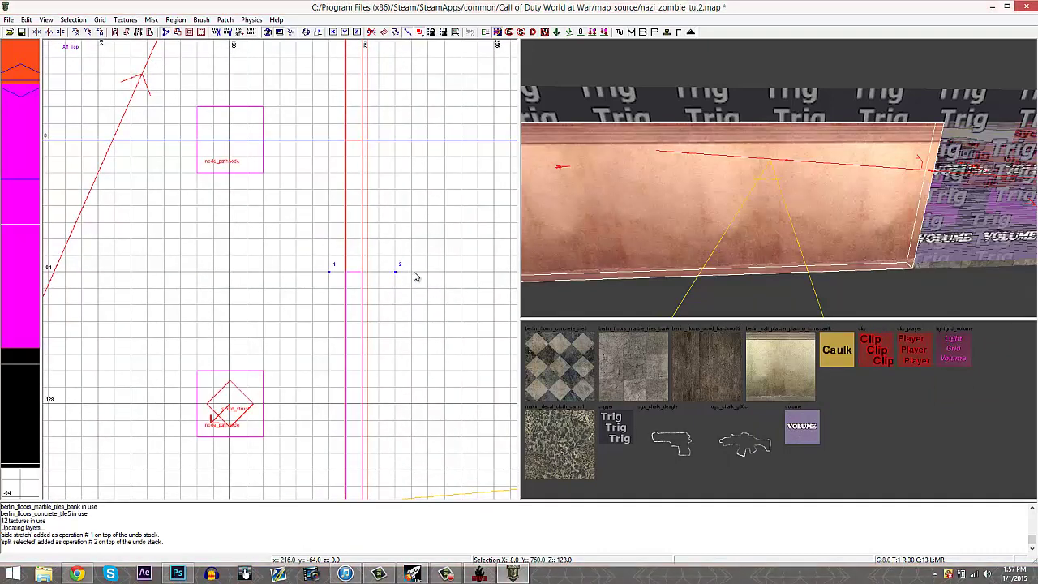
key(shift+Return)
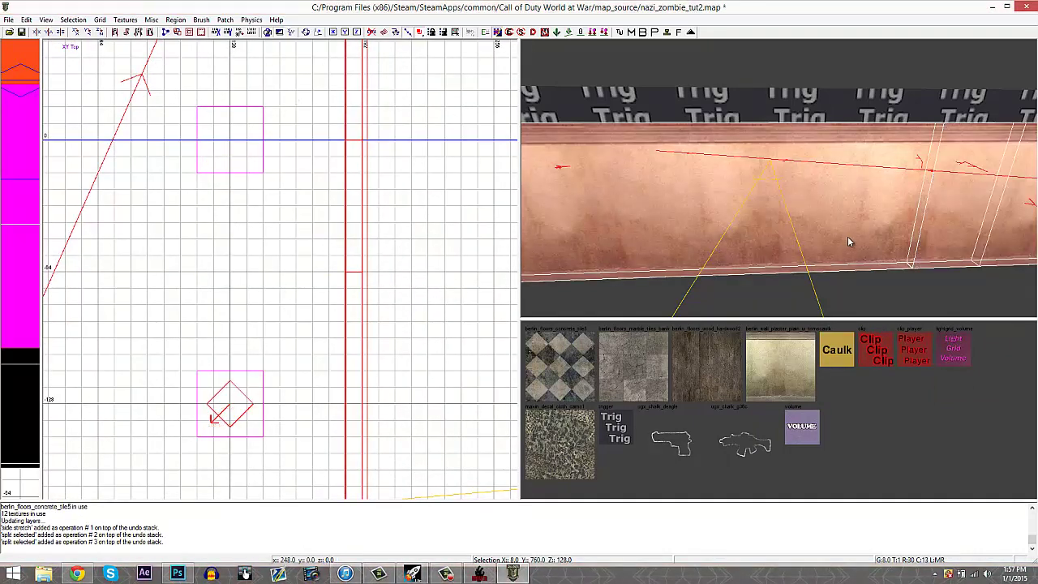
Shorten the isolated wall section from below to a 40-unit-high header and place a copy of it at floor level as the sill
right_drag(847, 236, 853, 236)
shift+click(785, 224)
key(ctrl+Tab)
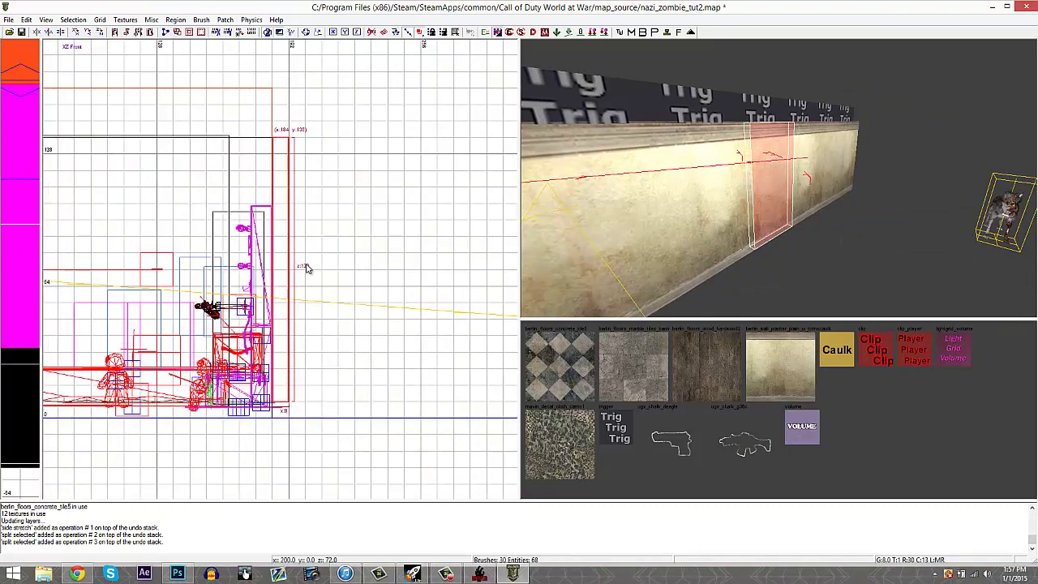
drag(275, 415, 275, 247)
key(space)
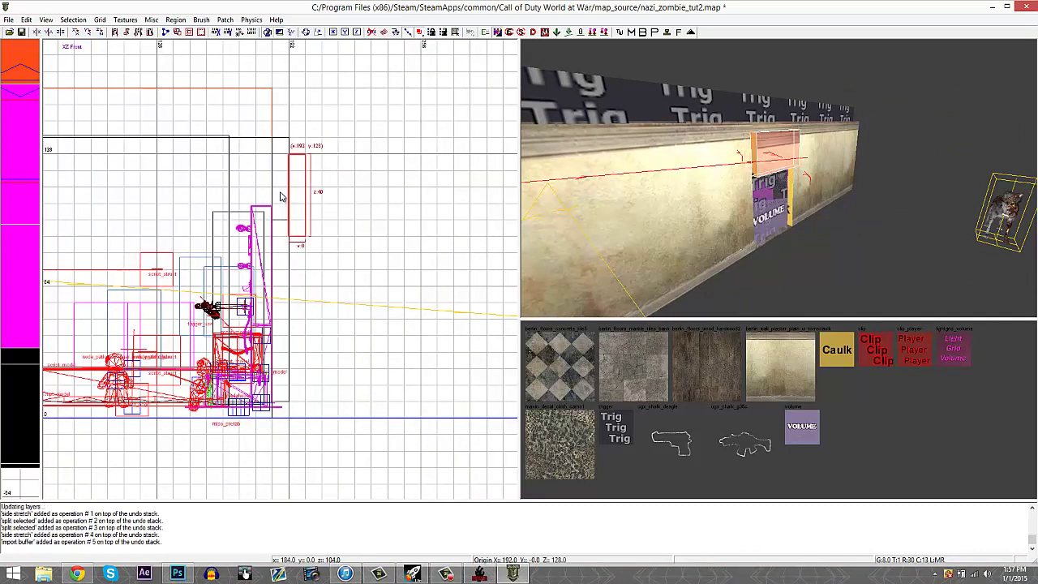
drag(301, 215, 287, 359)
key(Escape)
Narrow the window's sill and header brushes to a width of 48 units
mouse_move(675, 282)
right_down()
mouse_move(672, 267)
mouse_move(681, 276)
right_up()
shift+click(767, 241)
key(ctrl+Tab)
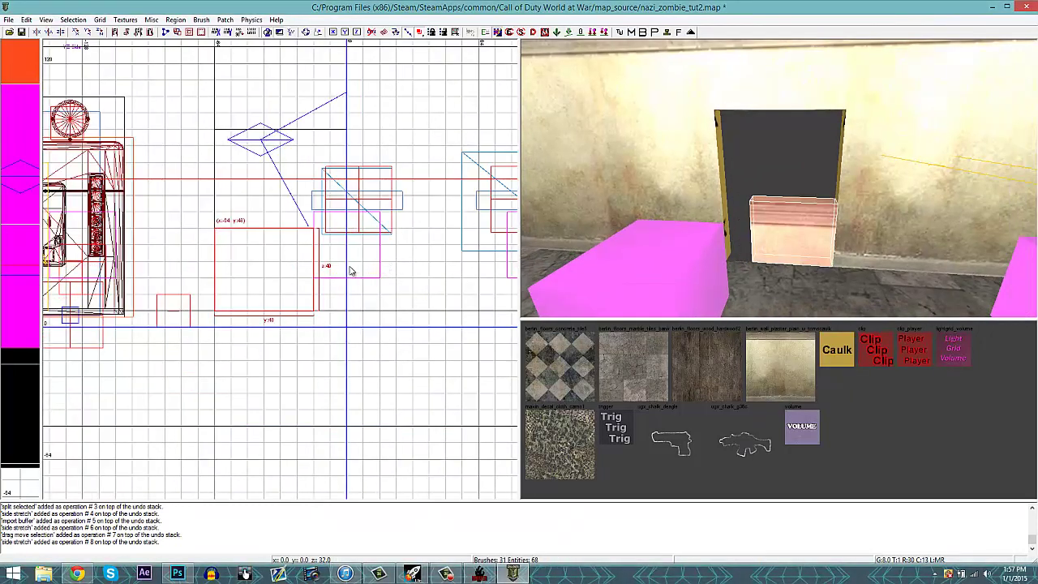
key(Escape)
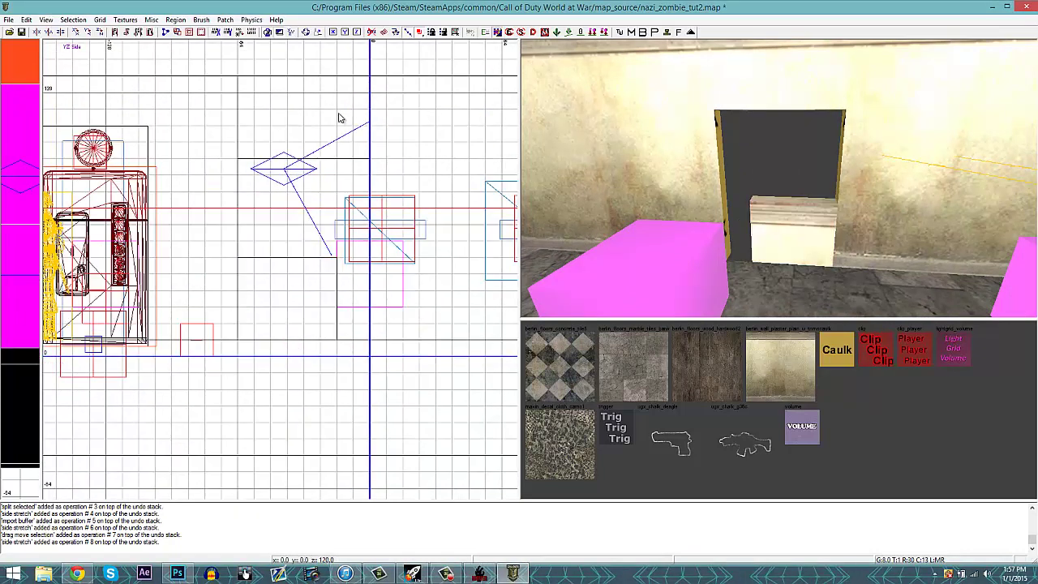
shift+click(744, 106)
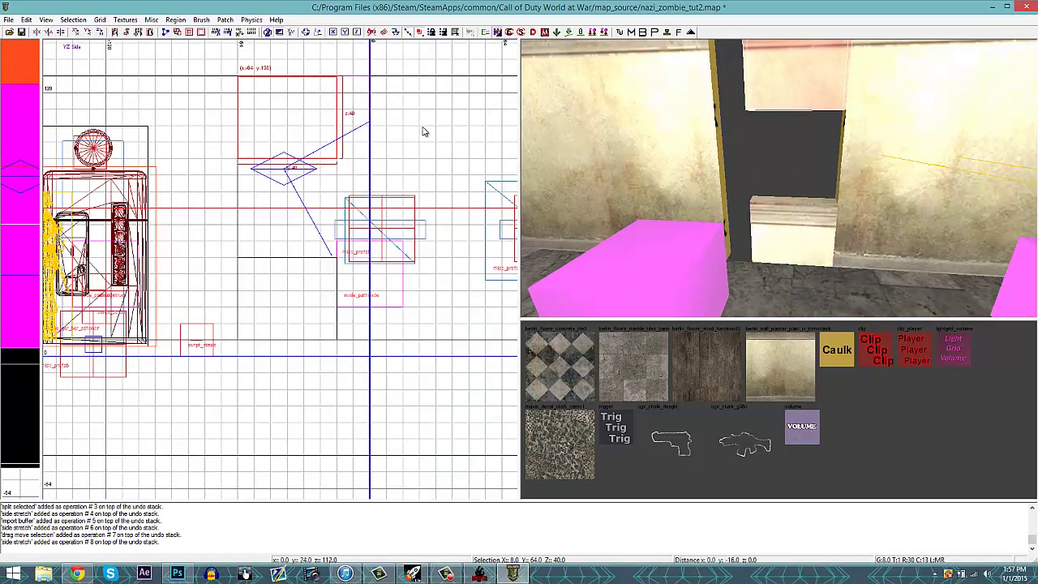
key(Escape)
Extend the adjoining wall brush to y -16 so it closes the gap beside the window's header and sill
shift+click(574, 154)
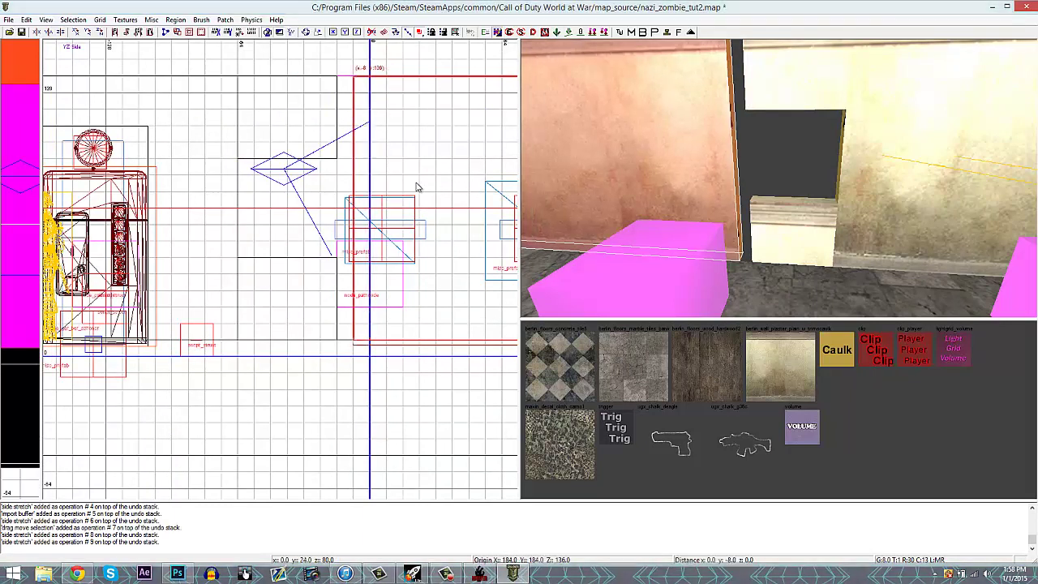
drag(362, 185, 318, 175)
key(ctrl+z)
key(Escape)
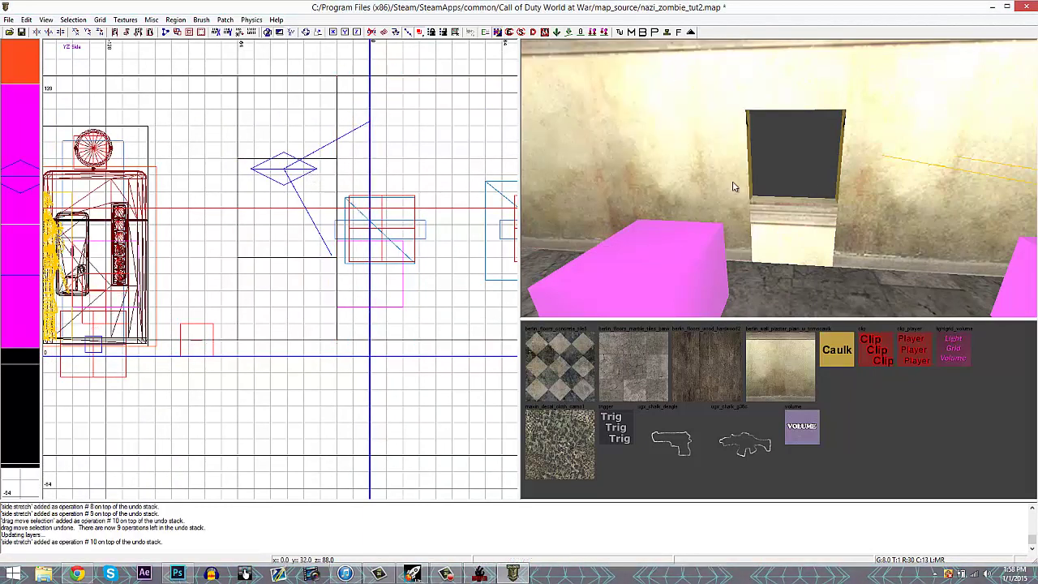
Apply the berlin_wall_plaster_plain_w_trims texture to all wall brushes around the window opening
shift+click(728, 145)
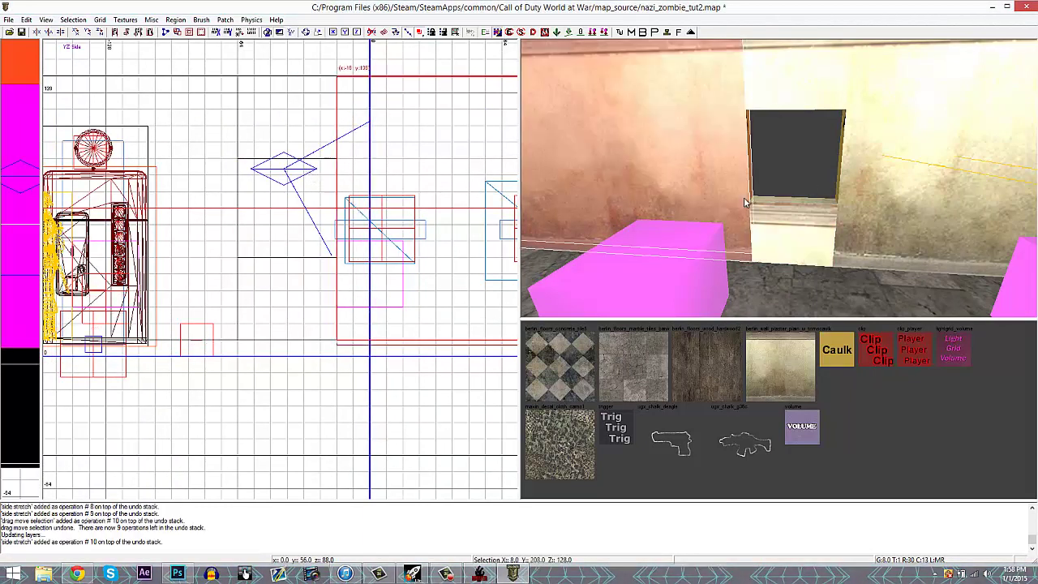
shift+click(861, 154)
shift+click(841, 86)
click(783, 348)
Set the wall texture's horizontal stretch to 0.234375 and adjust its vertical stretch until the trim fits the wall height
mouse_move(779, 243)
right_down()
mouse_move(774, 178)
mouse_move(783, 180)
mouse_move(770, 177)
right_up()
key(s)
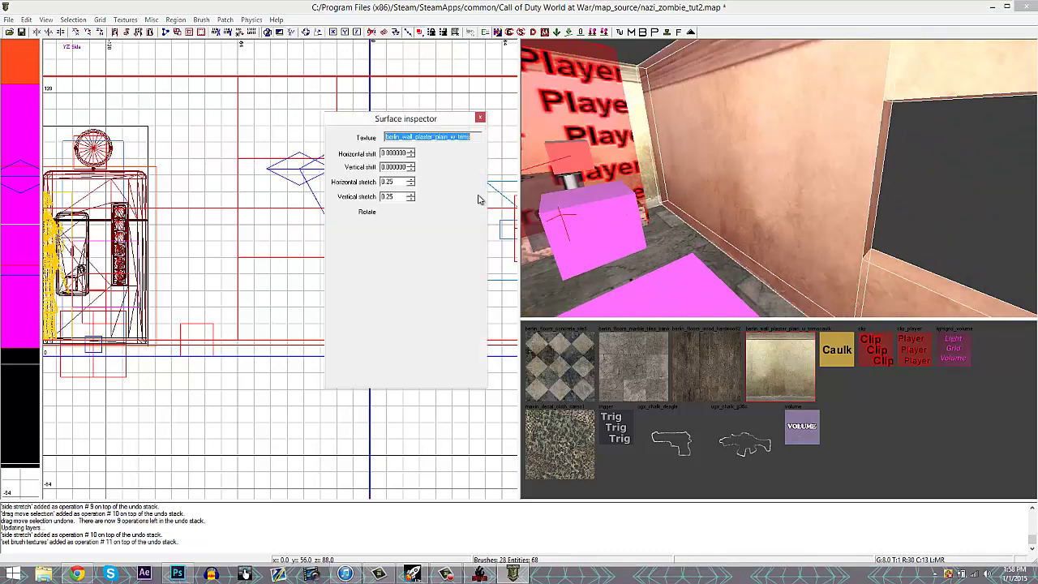
click(411, 184)
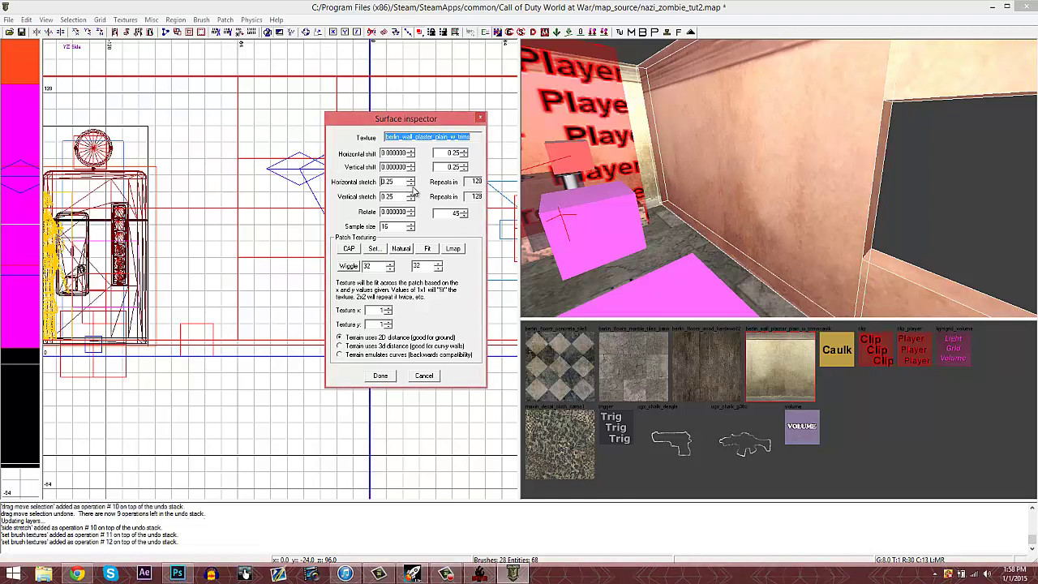
click(411, 197)
click(411, 197)
click(411, 197)
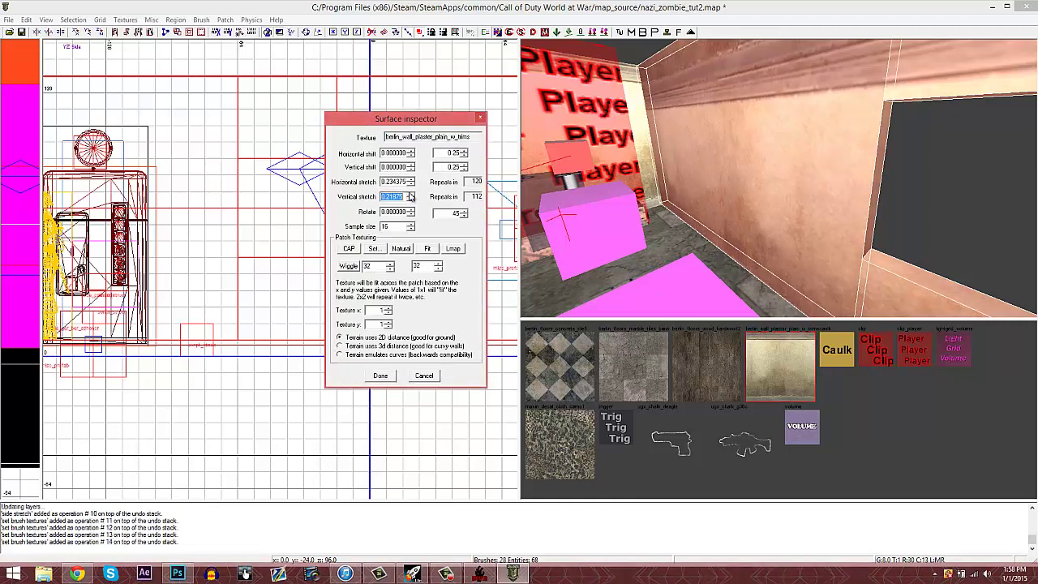
click(411, 197)
click(411, 197)
click(411, 195)
click(411, 195)
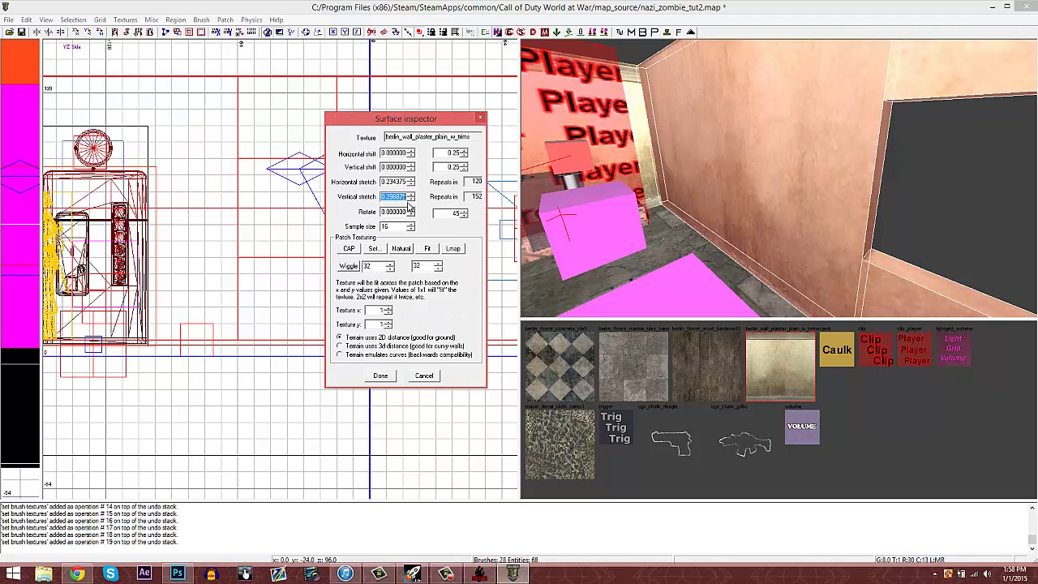
click(411, 200)
click(411, 199)
click(385, 376)
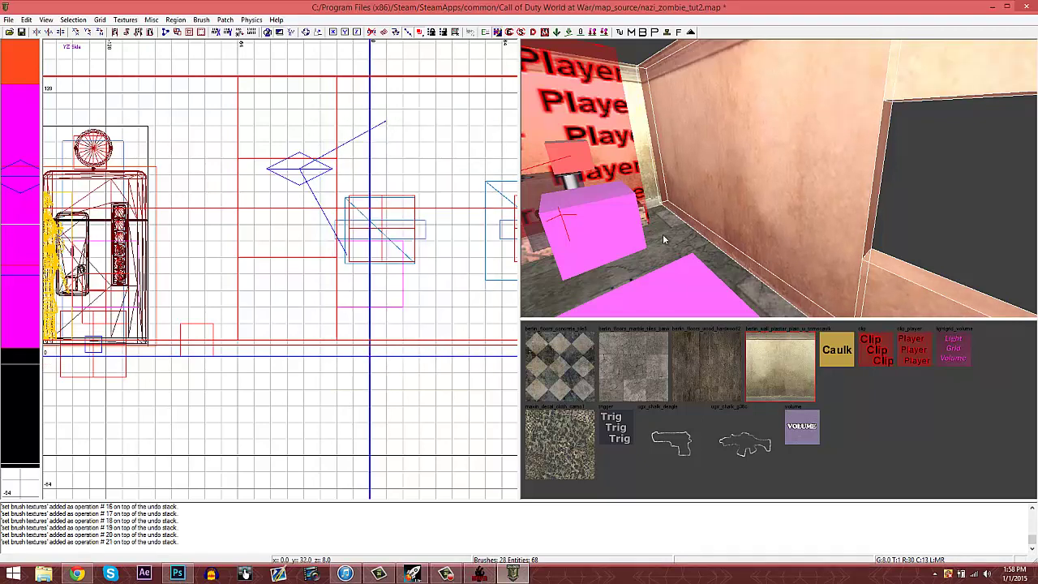
key(Escape)
Extend the floor brush outward beyond the window wall to form a walkway outside
right_drag(771, 190, 770, 191)
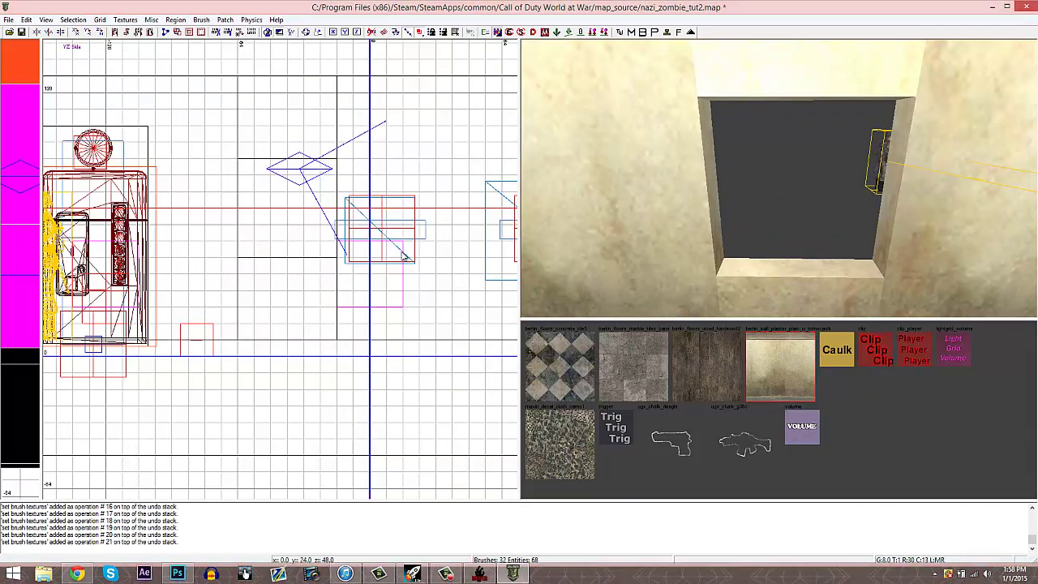
right_drag(850, 217, 744, 223)
shift+click(738, 222)
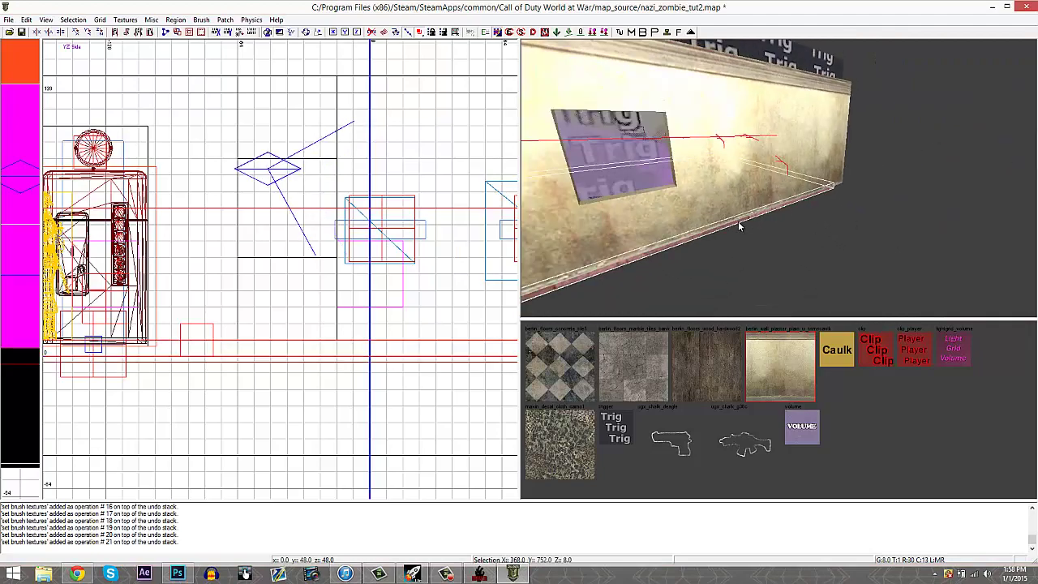
scroll(331, 250, down, 5)
key(ctrl+Tab)
scroll(320, 252, down, 4)
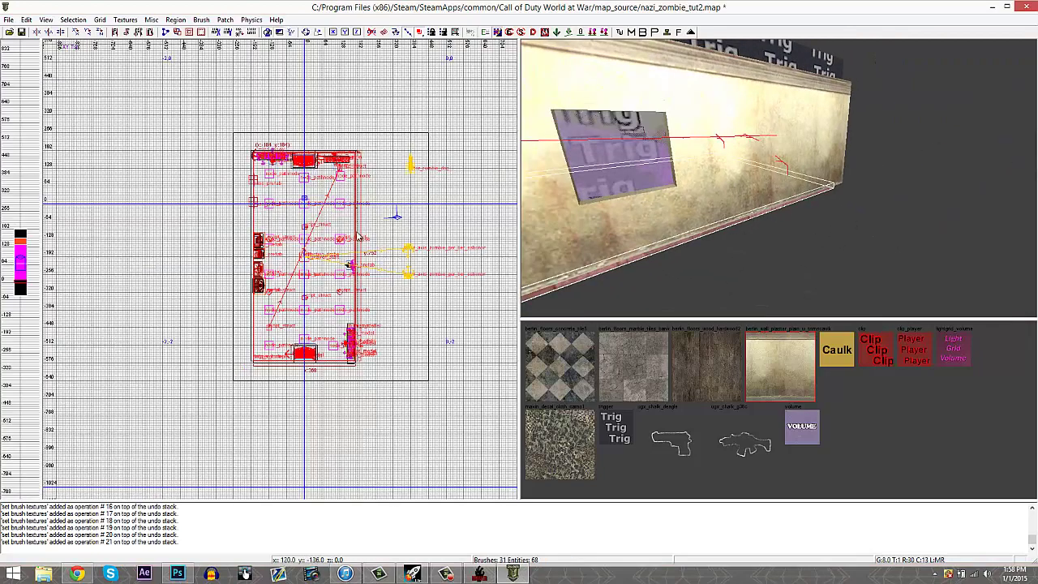
scroll(360, 239, up, 3)
drag(366, 244, 415, 243)
Move the nearer start_zone_spawners zombie spawner onto the walkway beyond the window and rotate it 180 degrees about Z
mouse_move(733, 176)
right_down()
mouse_move(776, 173)
mouse_move(738, 210)
right_up()
key(n)
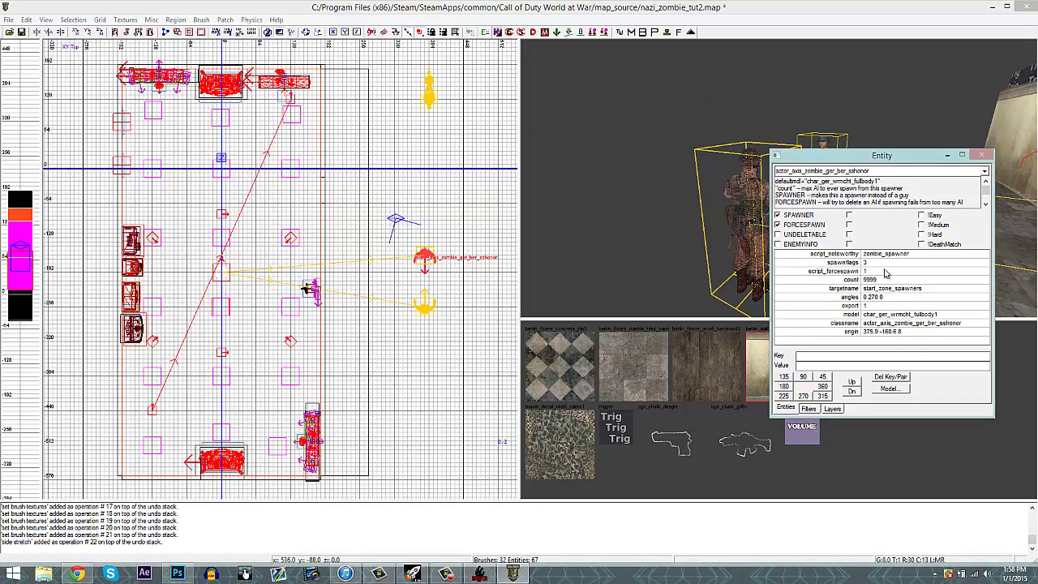
key(n)
drag(430, 253, 355, 156)
right_drag(816, 213, 816, 214)
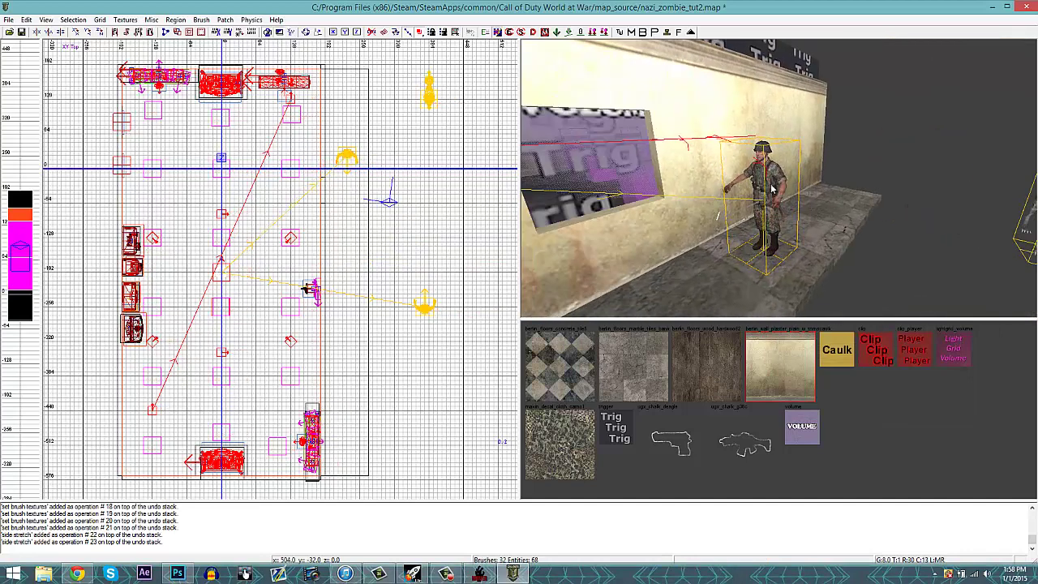
right_drag(387, 185, 361, 209)
click(100, 33)
click(101, 33)
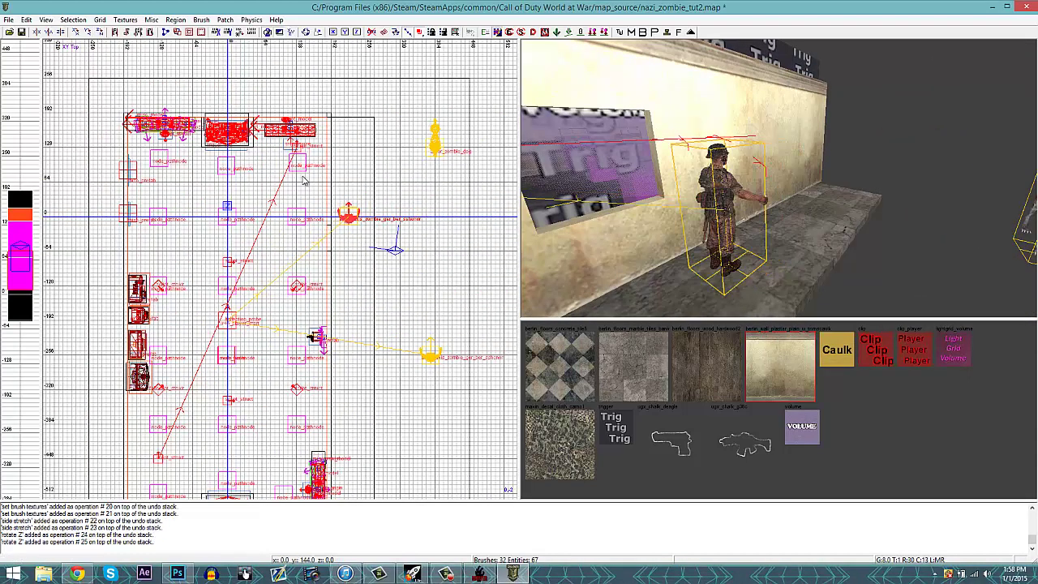
drag(352, 279, 351, 389)
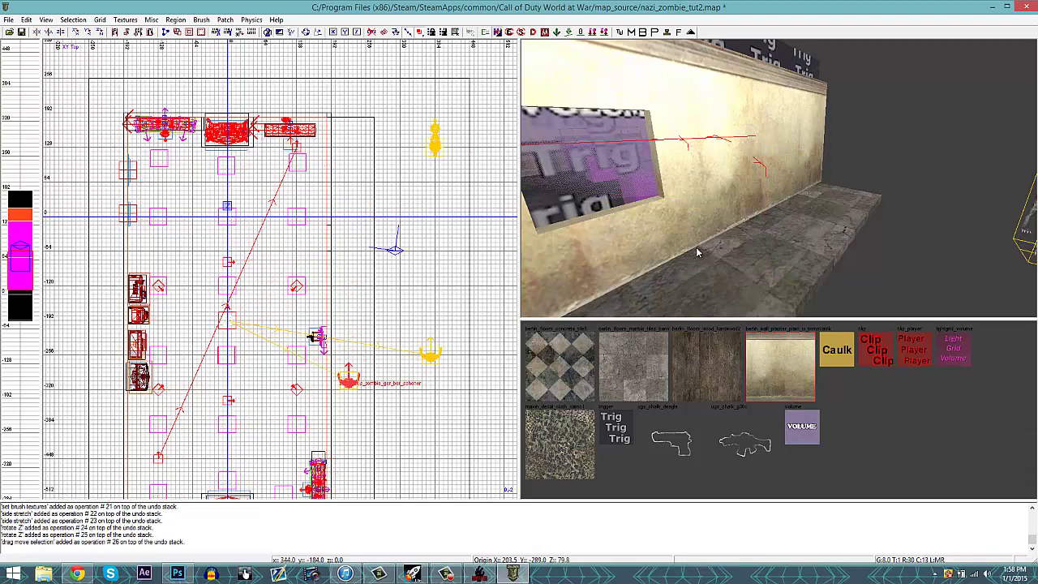
Place a copy of the long wall along the walkway's outer edge and lengthen it past the window
right_drag(698, 251, 699, 252)
shift+click(720, 172)
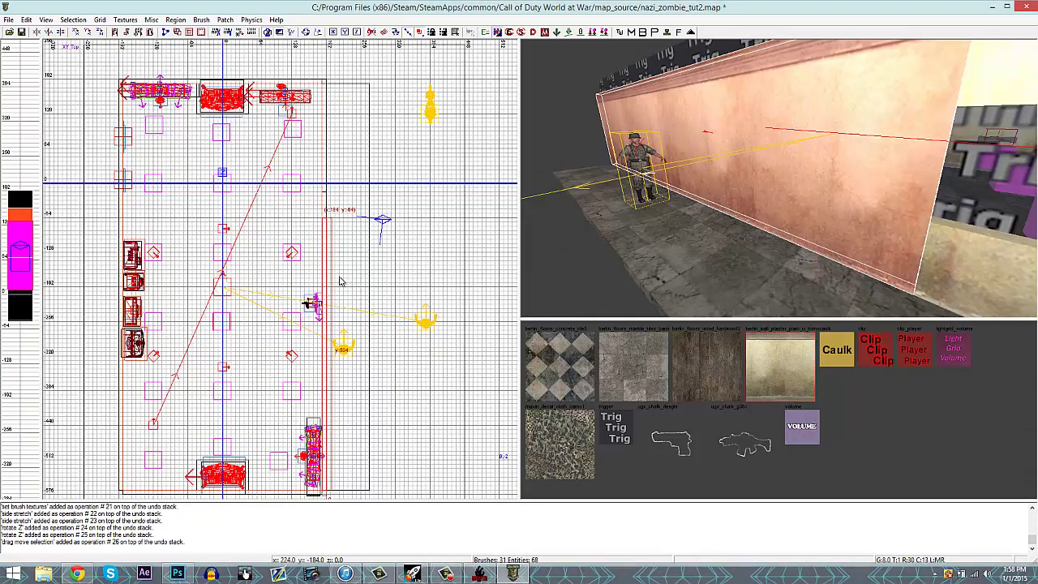
key(ctrl+v)
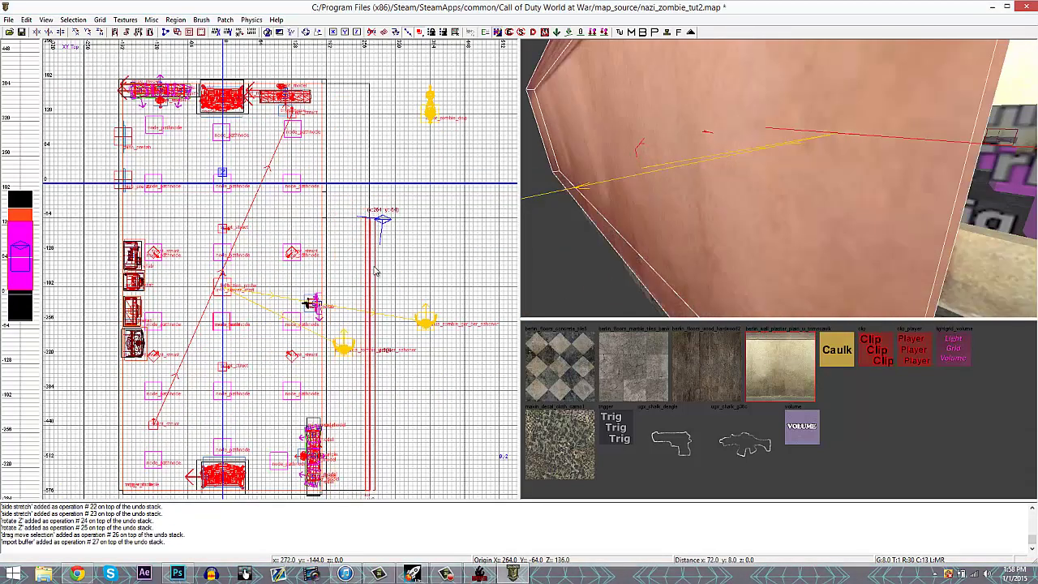
drag(365, 266, 374, 266)
drag(373, 208, 377, 112)
key(Escape)
Copy the room's end wall and shorten the copy to 88 units to close the walkway end nearest the window
right_drag(714, 207, 712, 208)
shift+click(868, 97)
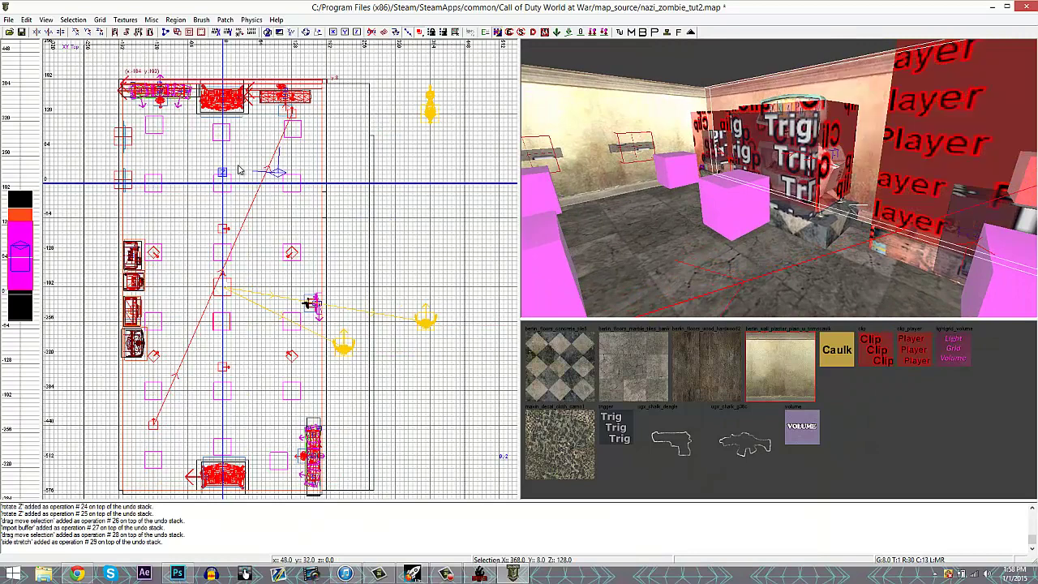
key(ctrl+c)
key(ctrl+v)
mouse_move(176, 91)
mouse_down()
mouse_move(160, 140)
mouse_move(312, 142)
mouse_up()
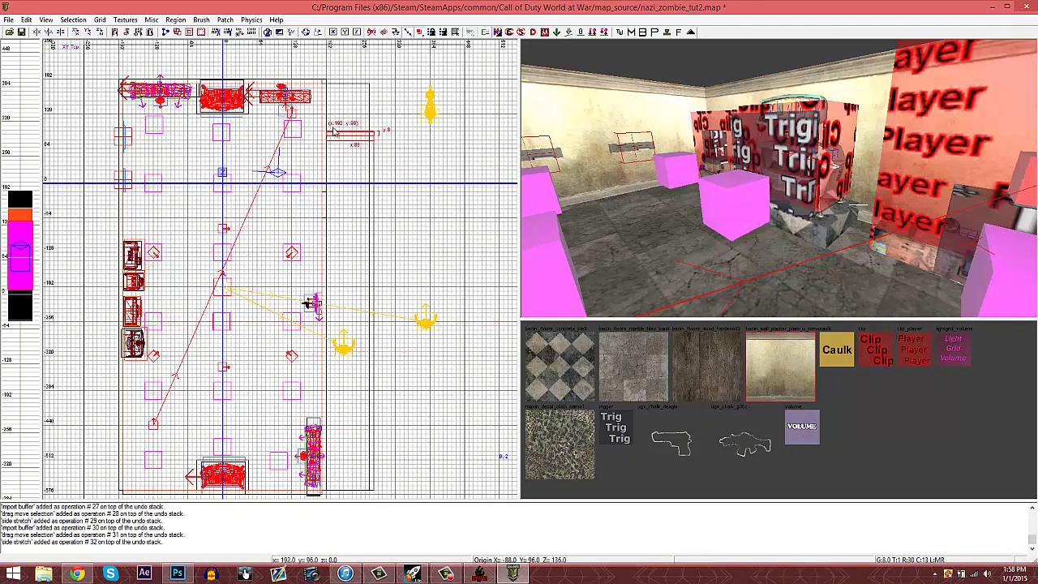
Duplicate the 88-unit end wall behind the spawner at the walkway's other end and trim the outer wall to meet it
key(space)
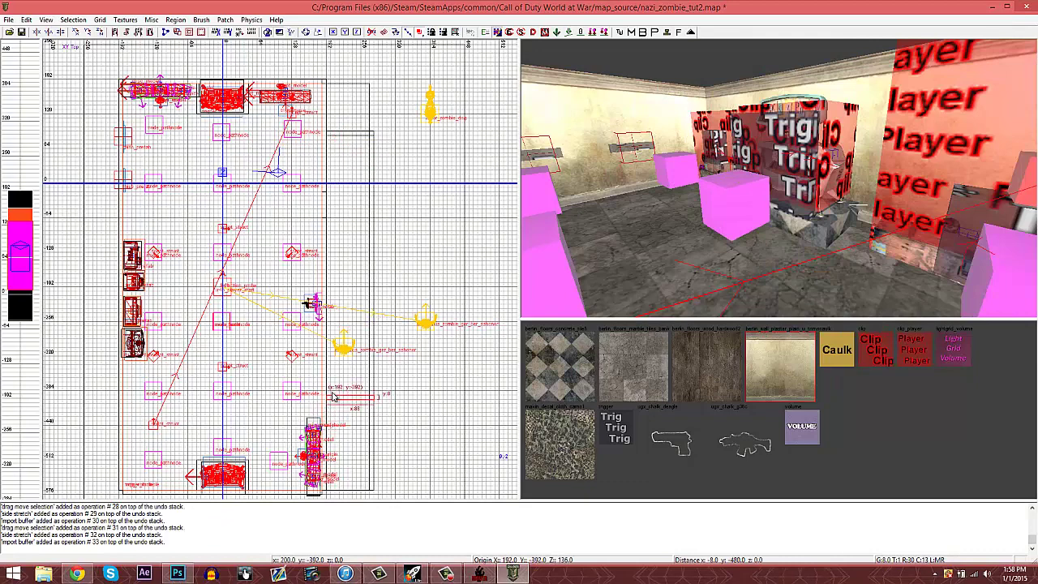
drag(332, 393, 331, 390)
right_drag(674, 247, 646, 247)
key(Escape)
shift+click(370, 468)
mouse_move(378, 498)
mouse_down()
mouse_move(367, 466)
mouse_move(370, 386)
mouse_up()
key(Escape)
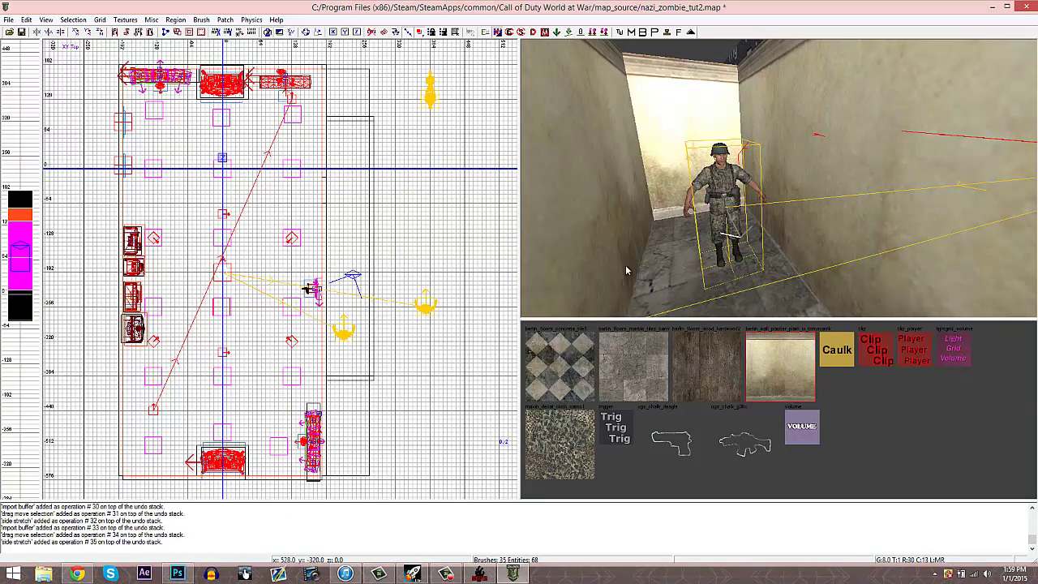
Move the walkway's zombie spawner farther from the window, close to the end wall
mouse_move(621, 255)
right_down()
mouse_move(694, 248)
mouse_move(763, 186)
right_up()
shift+click(762, 186)
shift+click(769, 185)
key(Escape)
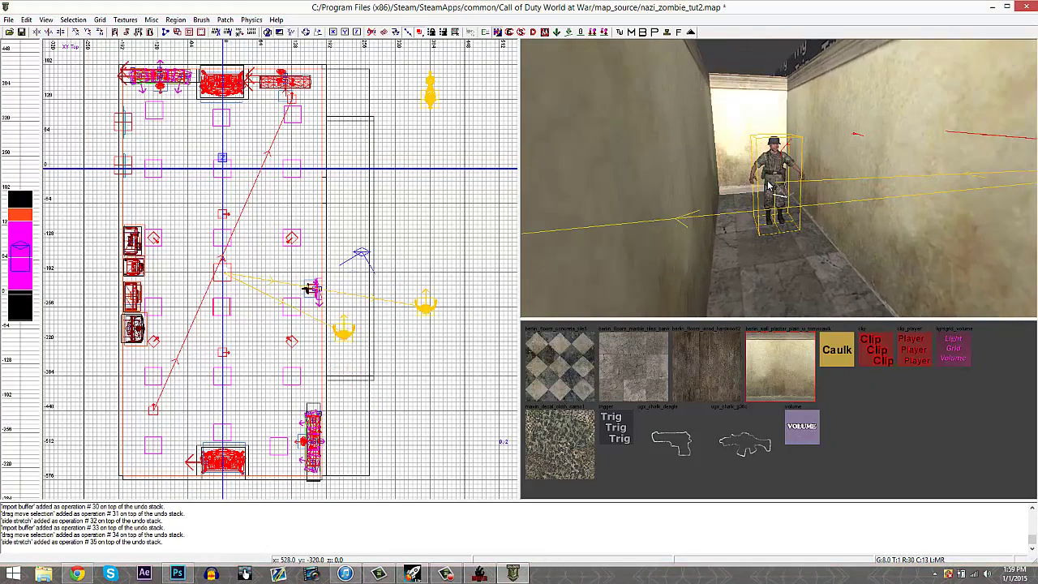
drag(344, 330, 352, 354)
key(Escape)
Insert the zombiemode prefab window_med.map in the corridor beside the window opening
right_drag(791, 170, 791, 170)
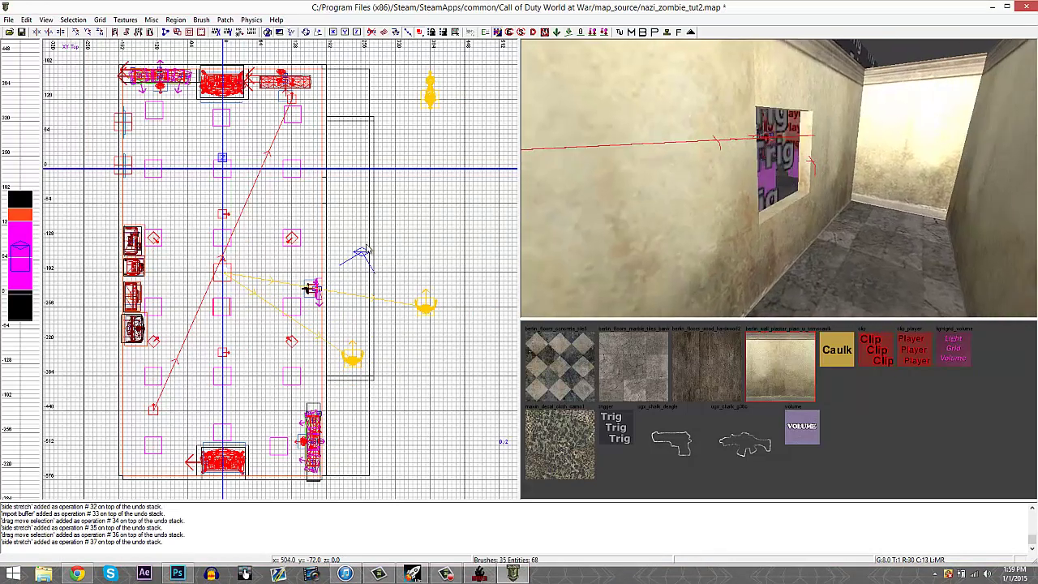
right_click(316, 208)
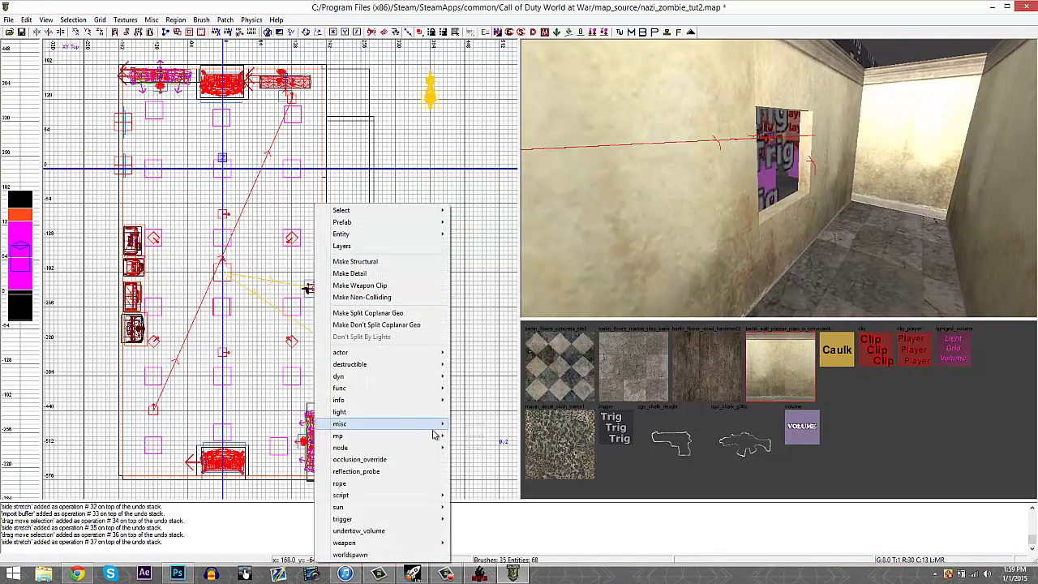
click(473, 435)
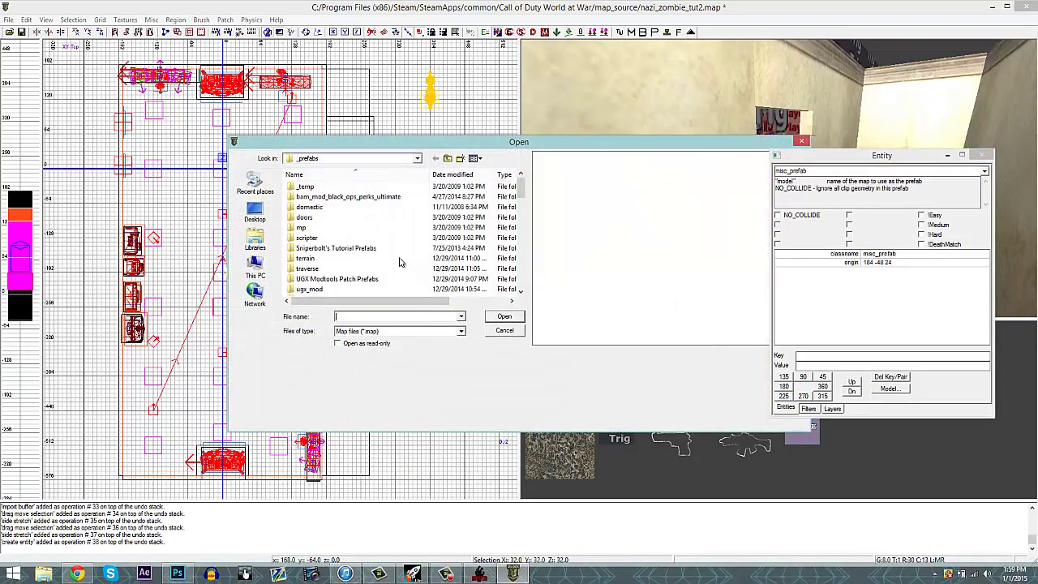
click(340, 279)
scroll(343, 278, down, 1)
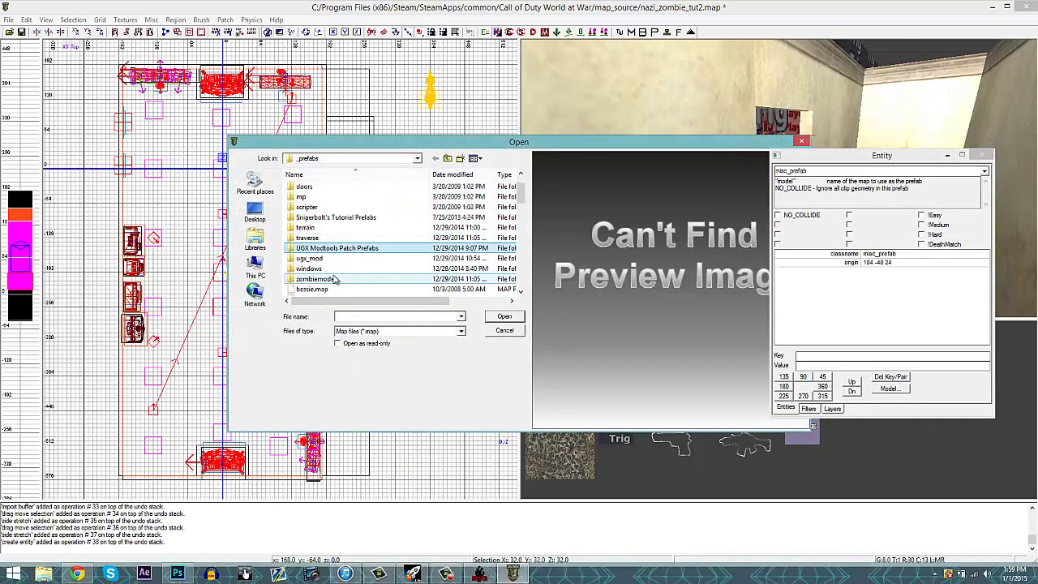
double_click(335, 279)
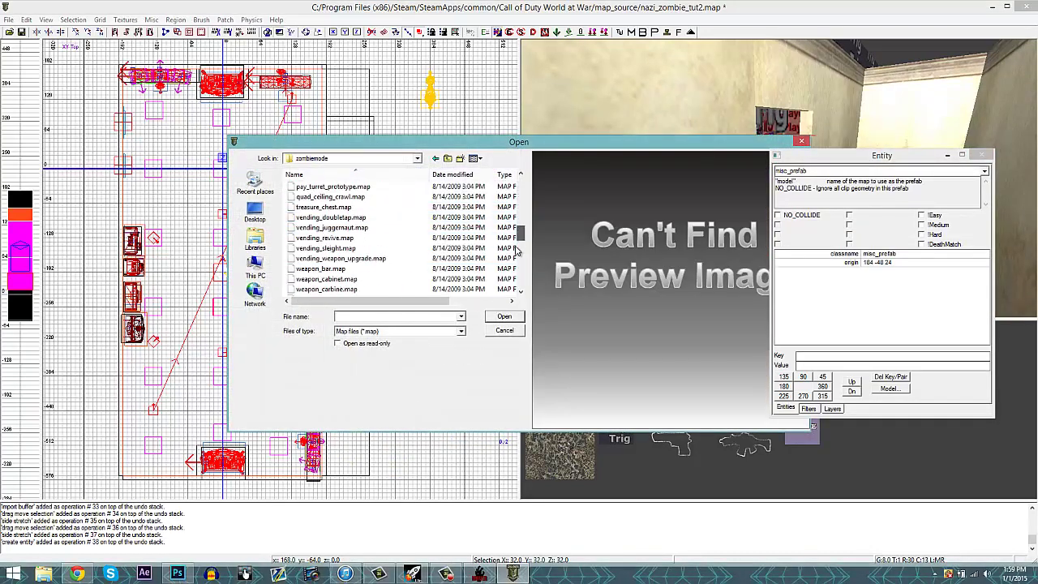
double_click(324, 289)
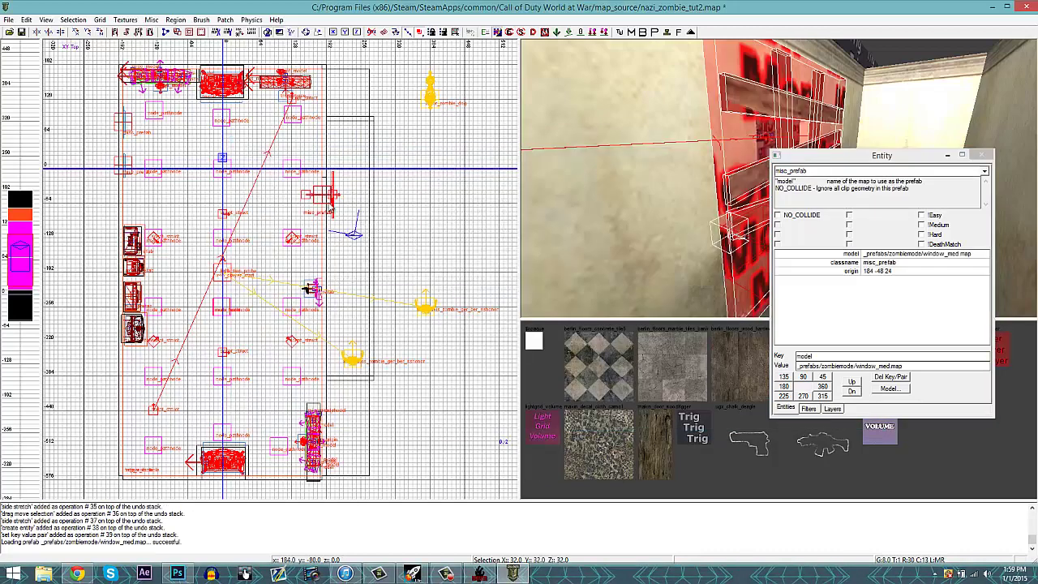
Rotate the window prefab 180 degrees about the Z axis and move it against the corridor side of the window opening
double_click(101, 32)
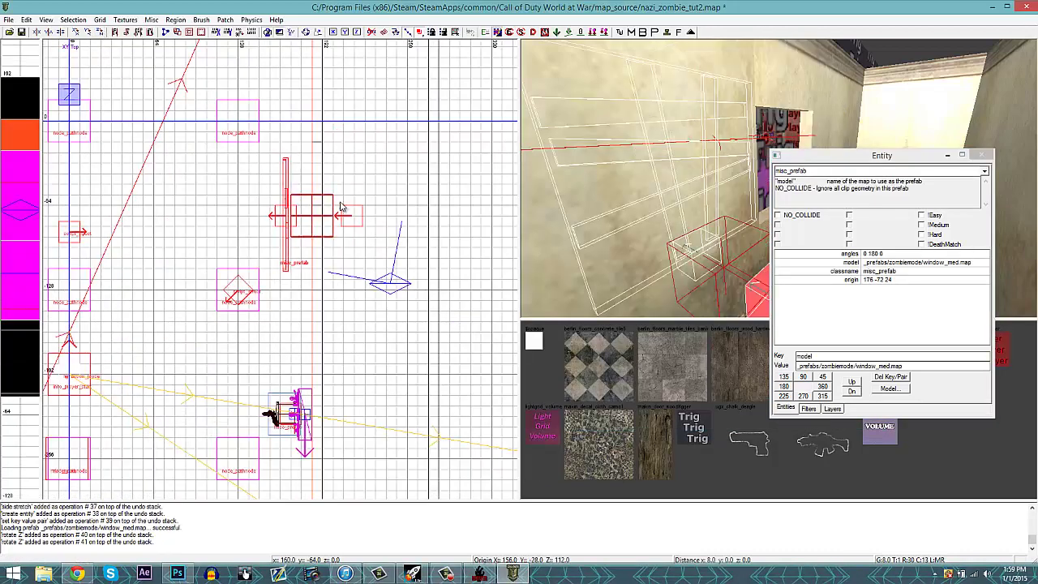
drag(341, 207, 382, 164)
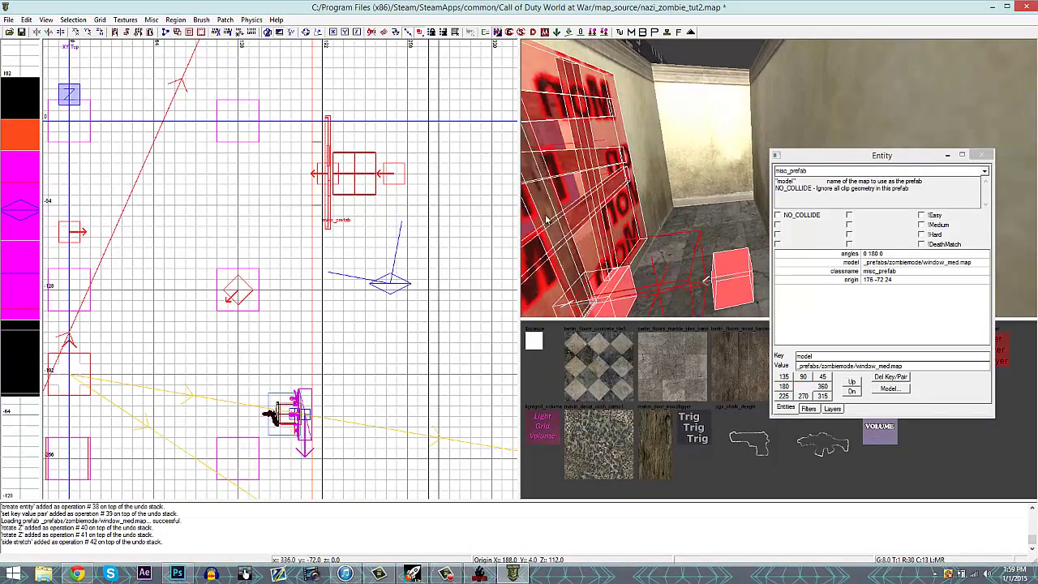
right_drag(546, 216, 546, 216)
Adjust the window prefab's height and fit against the window opening in the front view, using grid size 2
key(ctrl+Tab)
scroll(280, 286, up, 3)
right_drag(259, 292, 308, 295)
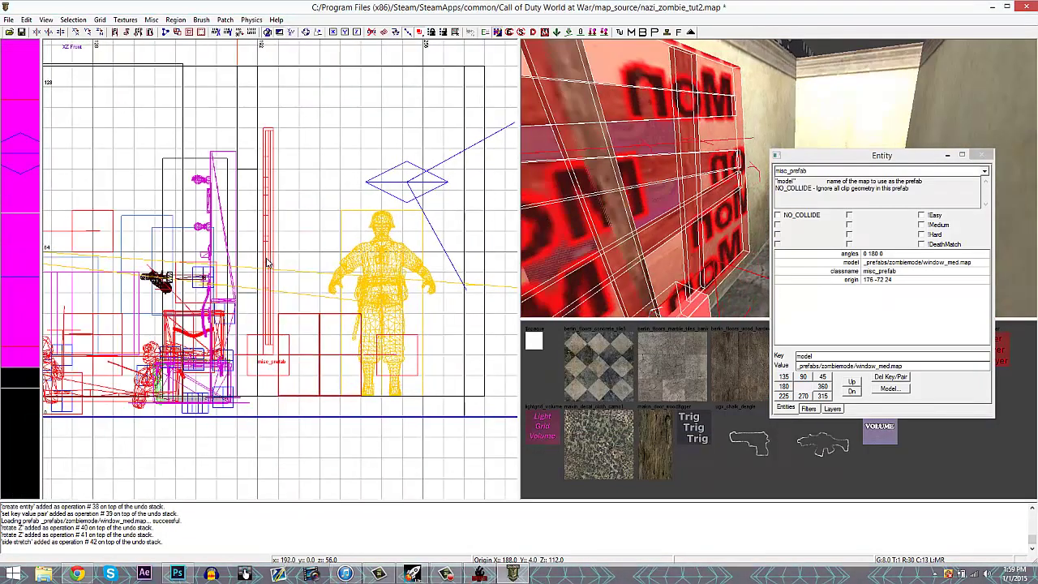
drag(267, 261, 263, 273)
key(2)
scroll(268, 268, up, 2)
key(Escape)
right_drag(635, 210, 633, 209)
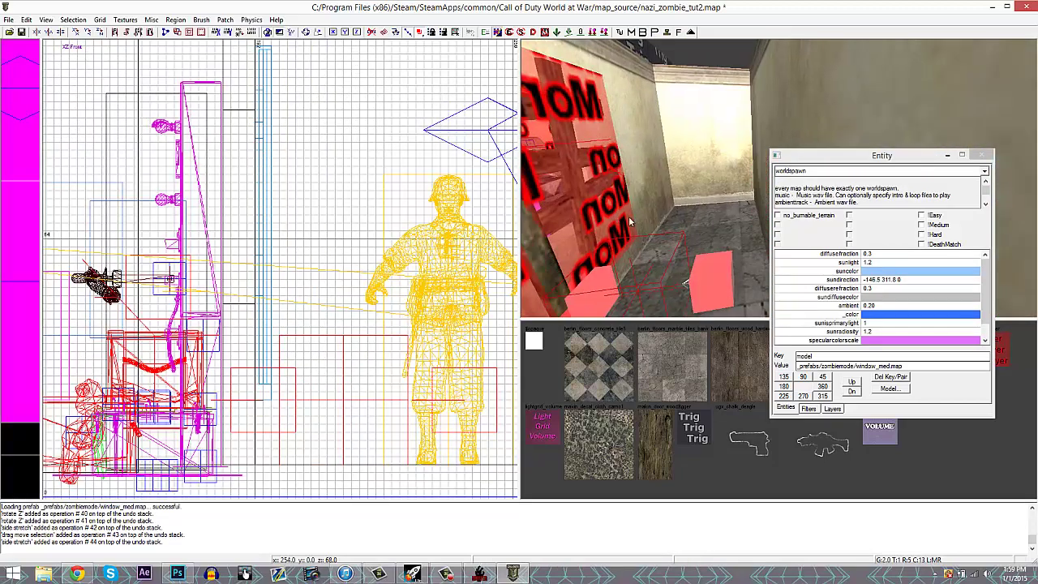
Insert the traverse prefab wall_hop.map in the corridor next to the window
scroll(333, 332, down, 2)
key(ctrl+Tab)
key(ctrl+Tab)
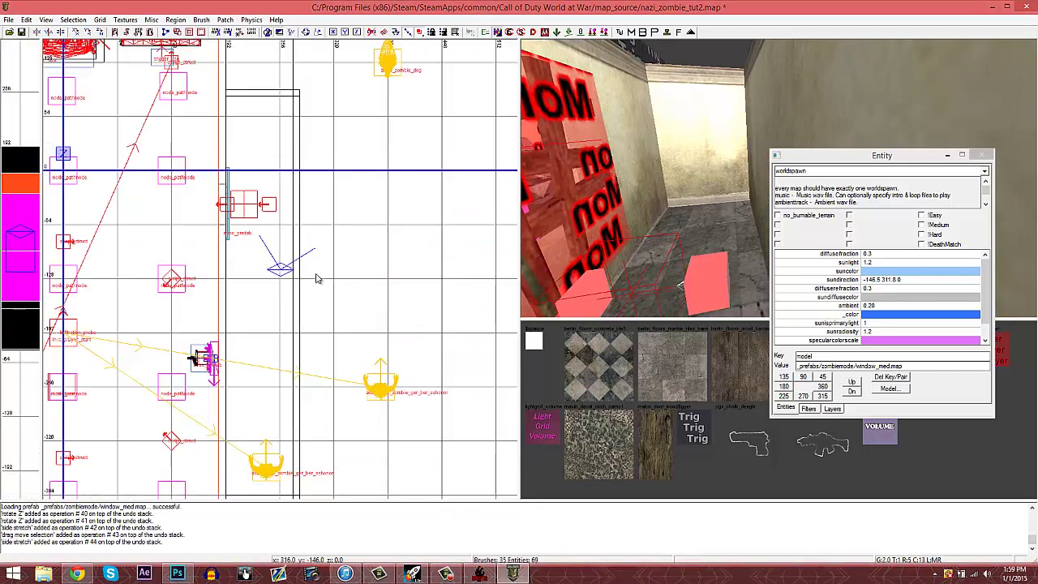
right_click(261, 246)
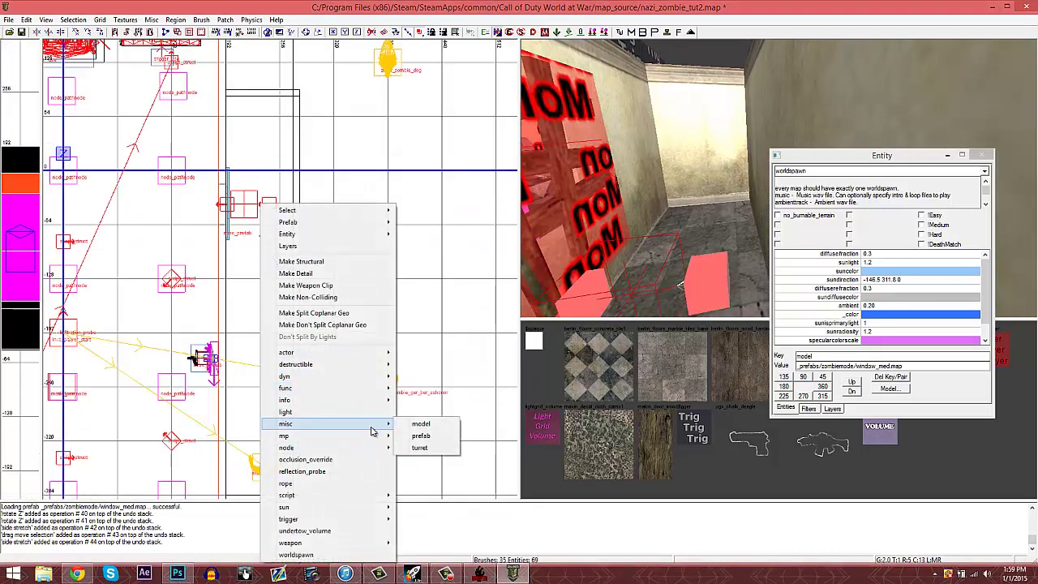
mouse_move(359, 404)
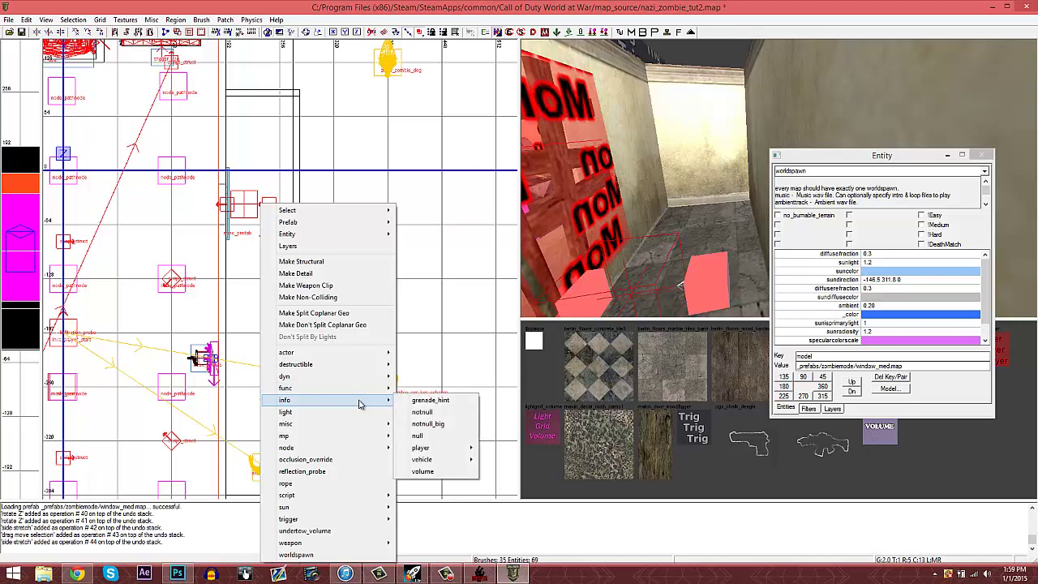
mouse_move(369, 379)
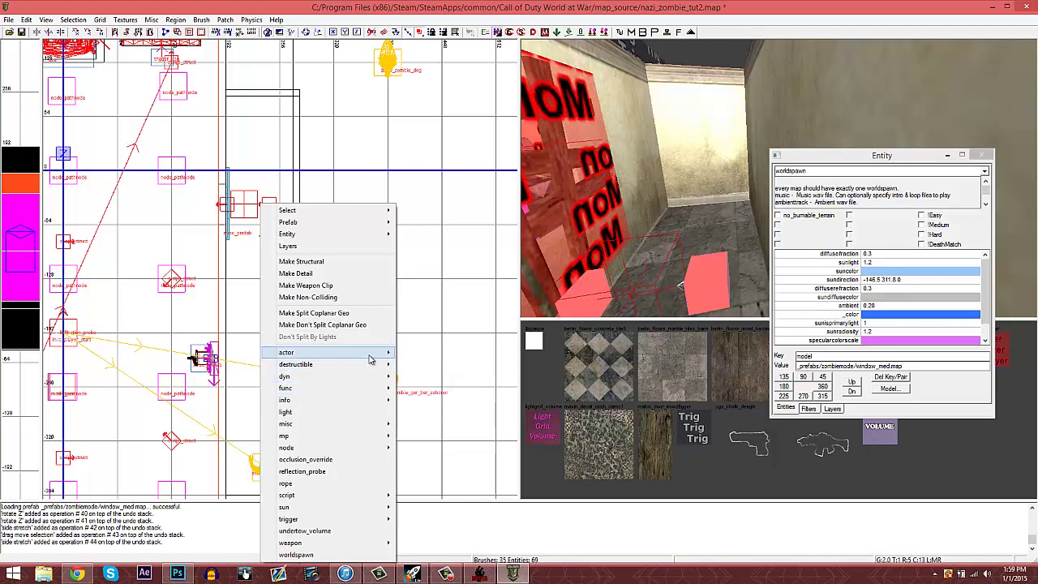
mouse_move(372, 428)
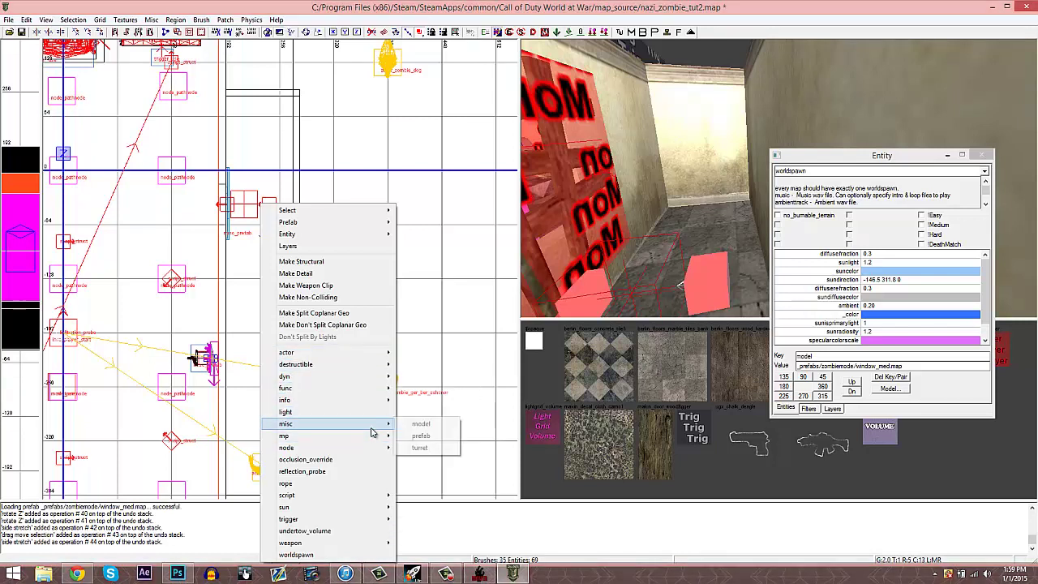
click(421, 435)
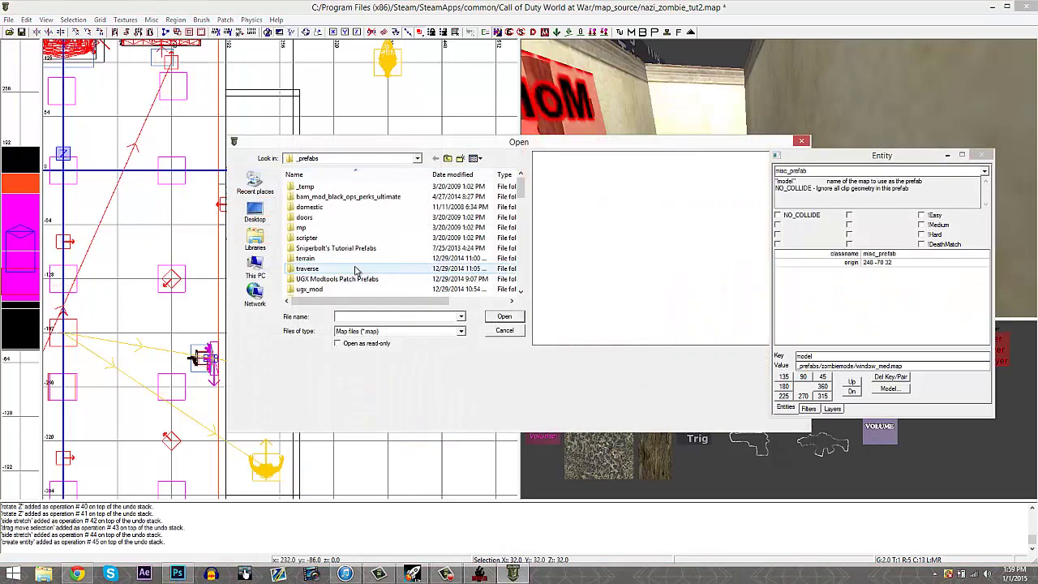
double_click(355, 270)
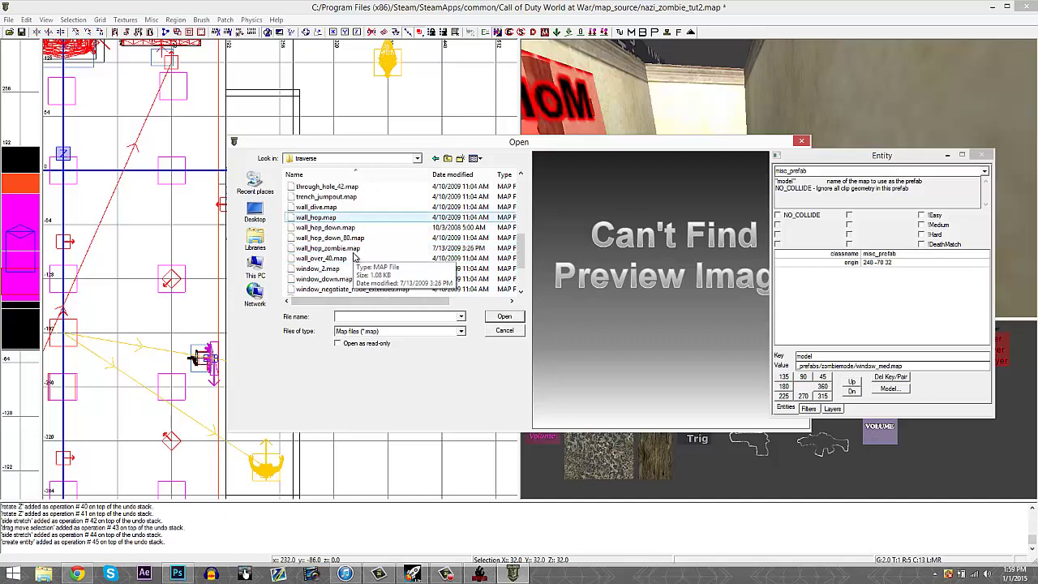
scroll(348, 254, up, 1)
double_click(337, 248)
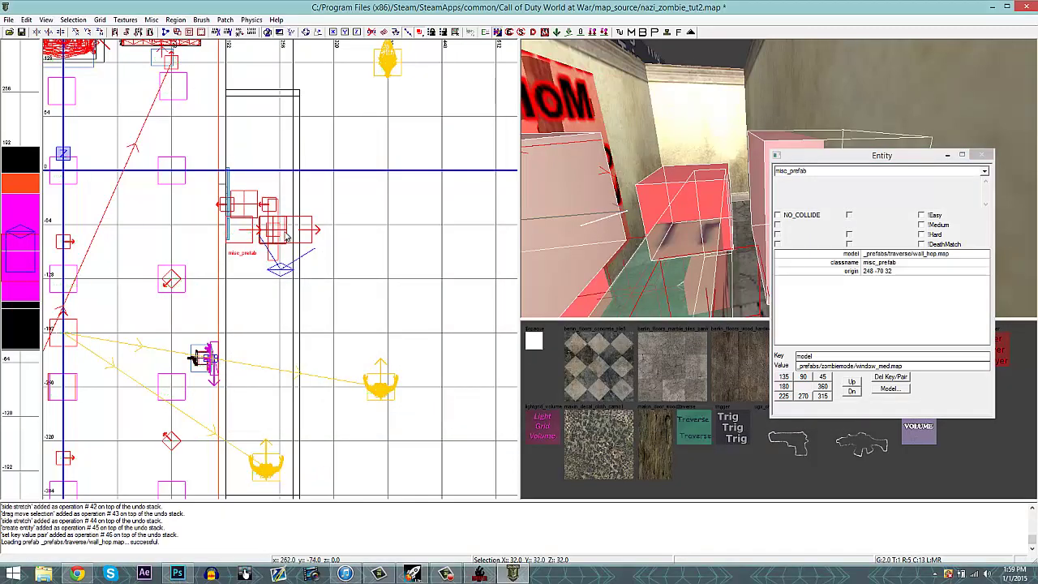
Rotate the wall_hop prefab 180 degrees about the Z axis and move it across the wall in line with the window
click(99, 32)
click(99, 31)
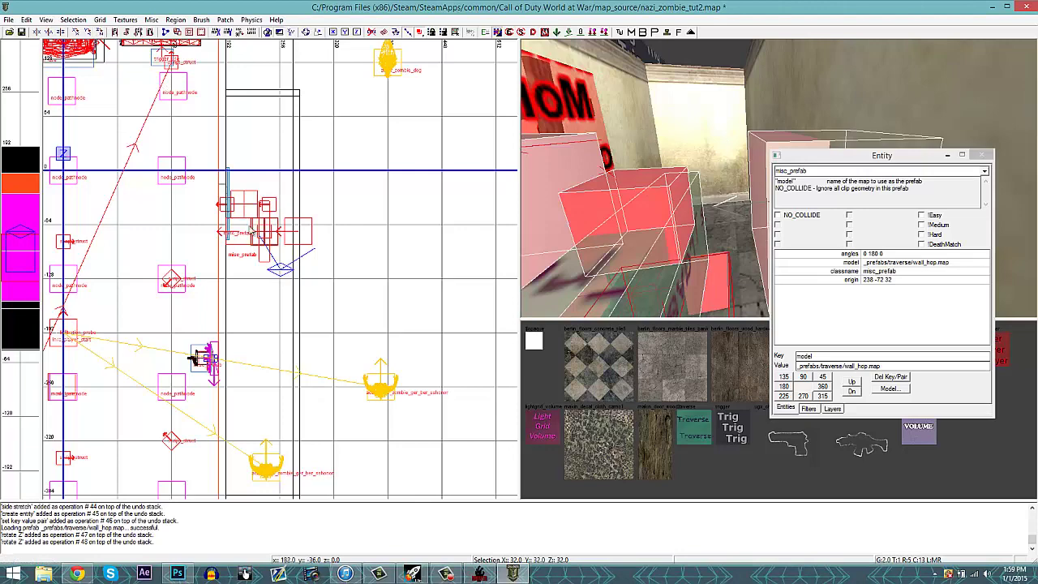
scroll(280, 235, up, 3)
drag(268, 223, 185, 176)
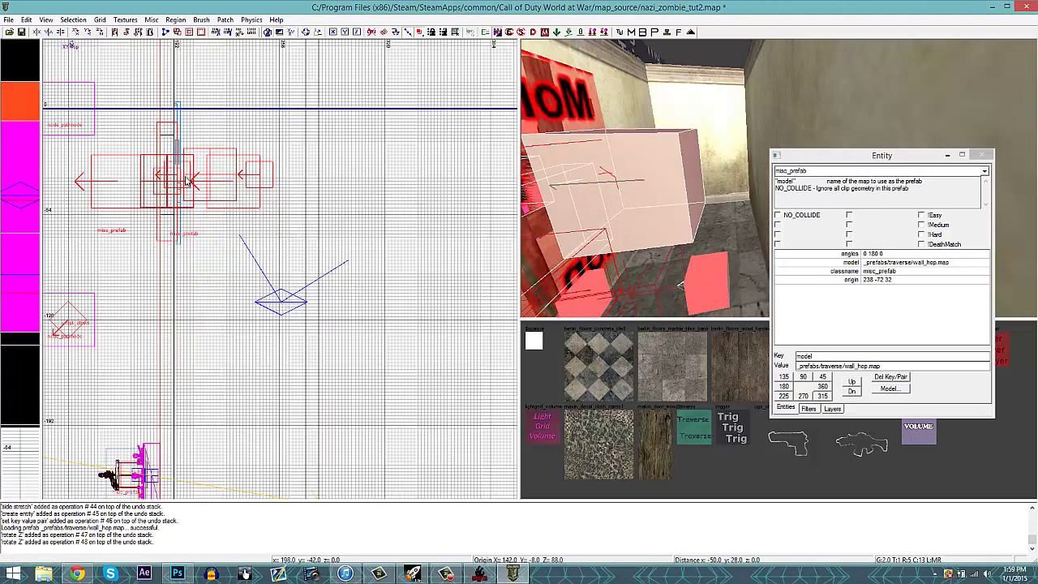
right_drag(596, 184, 598, 185)
key(Escape)
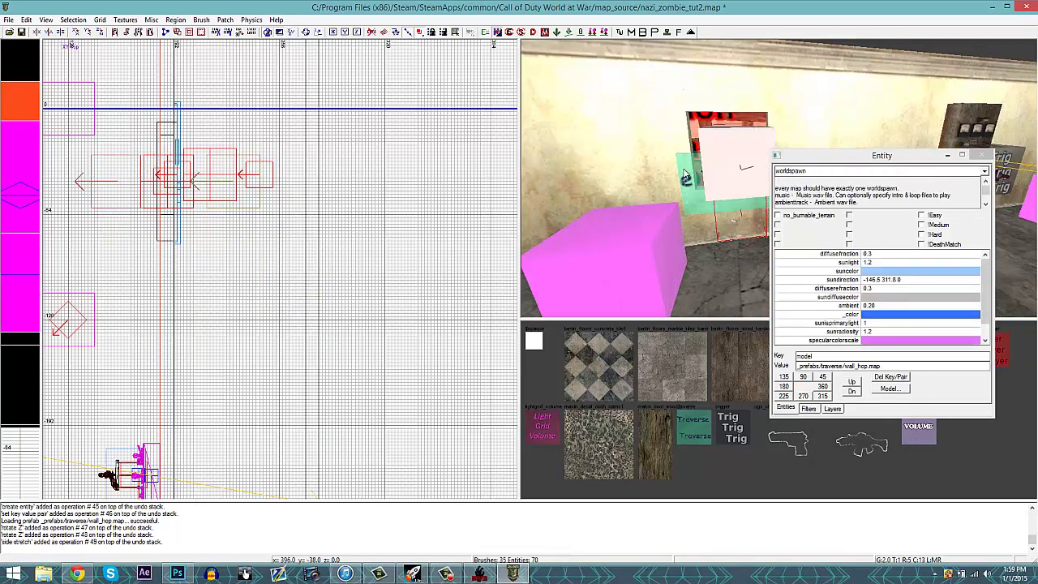
Lower the wall_hop prefab in the front view to line it up with the window's sill
shift+click(692, 172)
key(ctrl+Tab)
scroll(250, 339, up, 4)
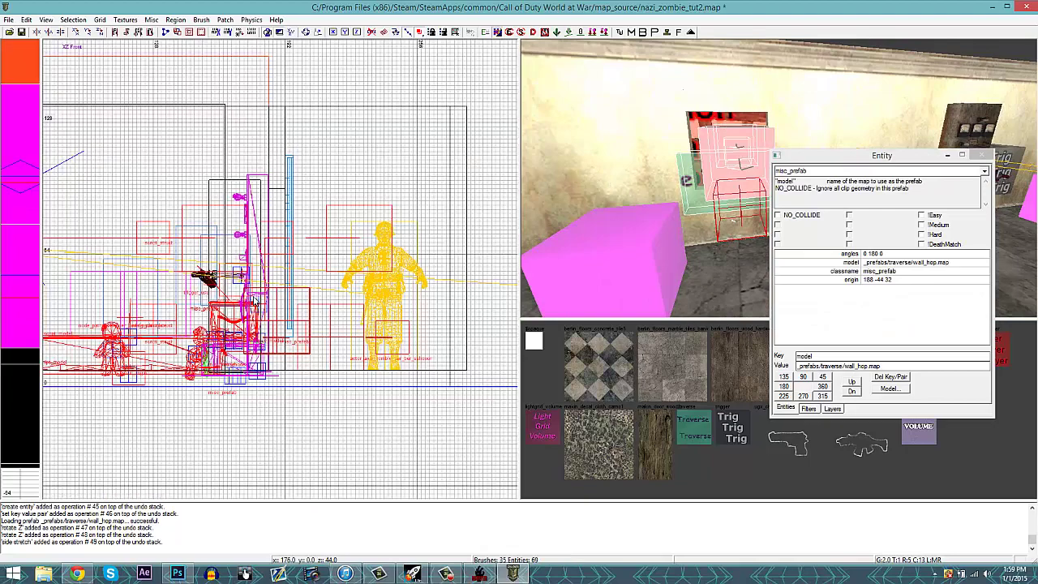
drag(250, 339, 252, 381)
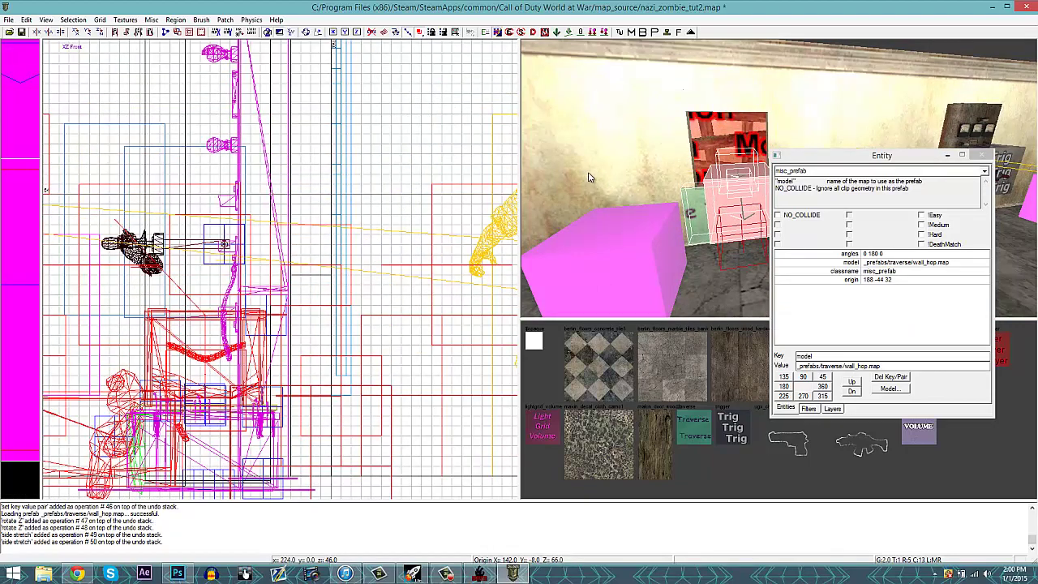
right_drag(588, 177, 590, 175)
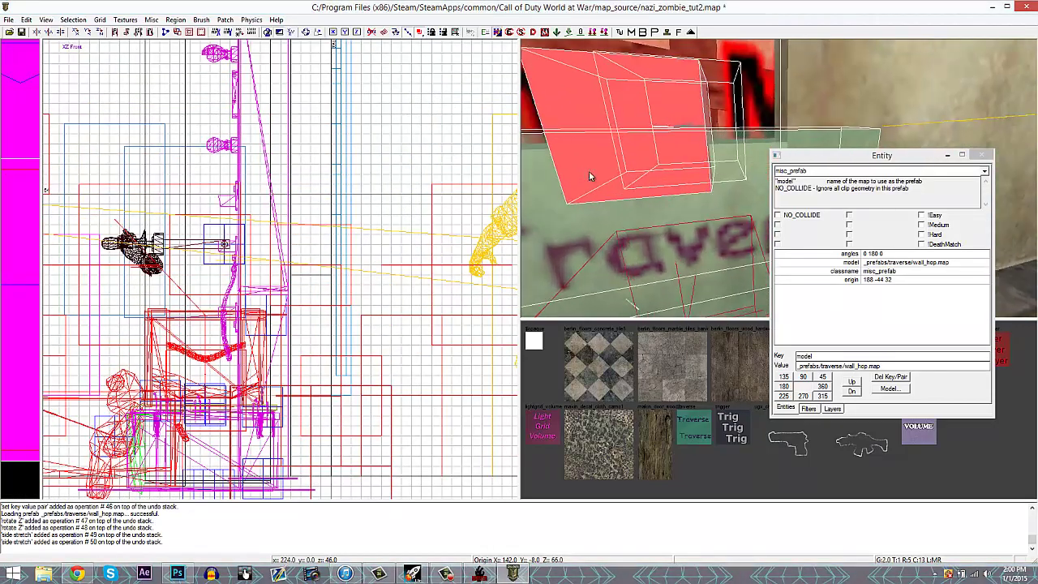
mouse_move(298, 279)
right_down()
mouse_move(328, 289)
mouse_move(307, 287)
right_up()
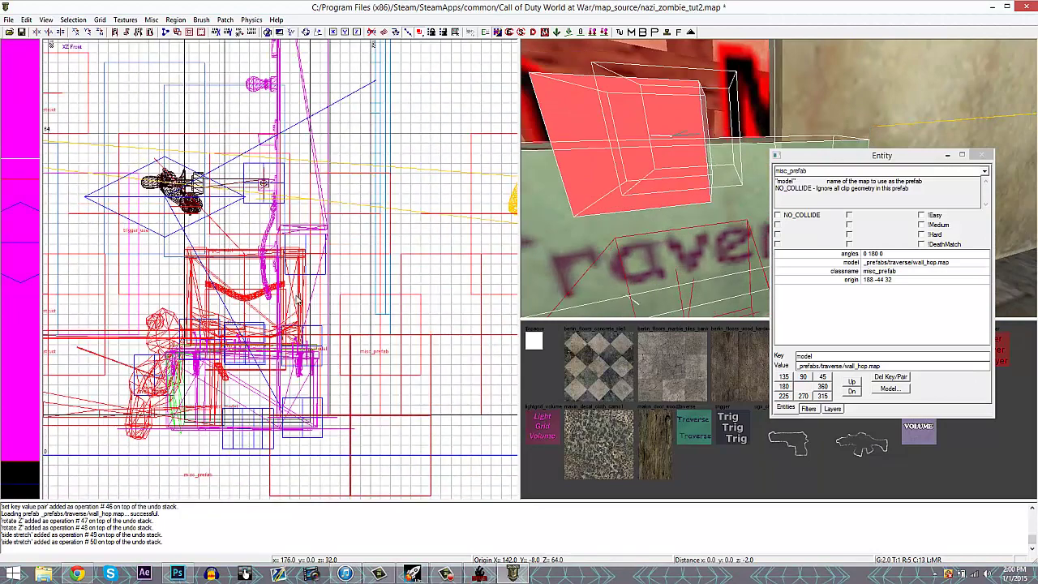
key(Escape)
Copy two of the room's pathnodes, rotate the copies to a 270-degree angle and place them in the corridor outside the window
right_drag(582, 180, 763, 153)
shift+click(742, 184)
shift+click(689, 159)
key(ctrl+Tab)
scroll(332, 244, down, 4)
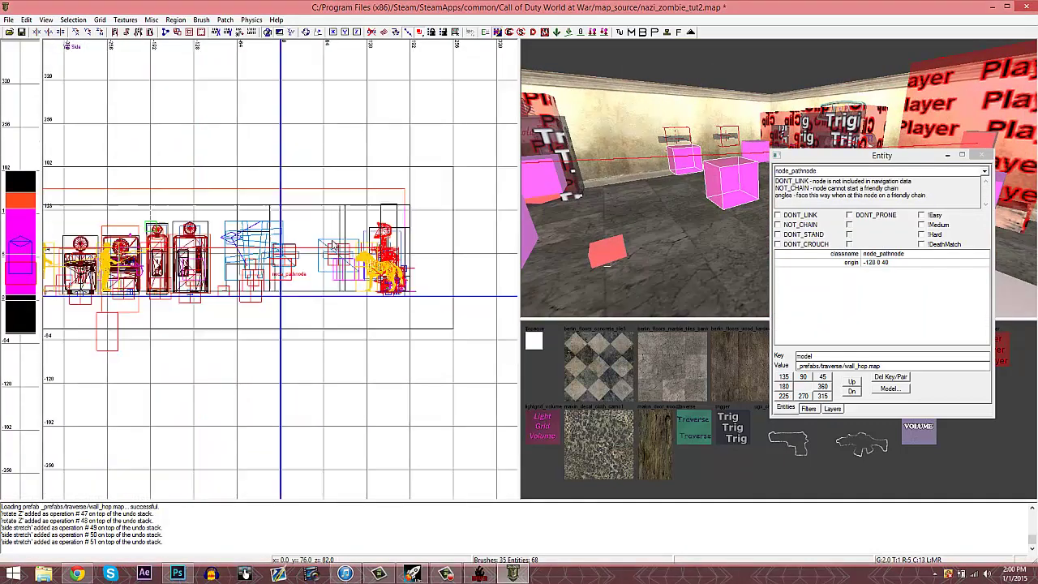
key(ctrl+Tab)
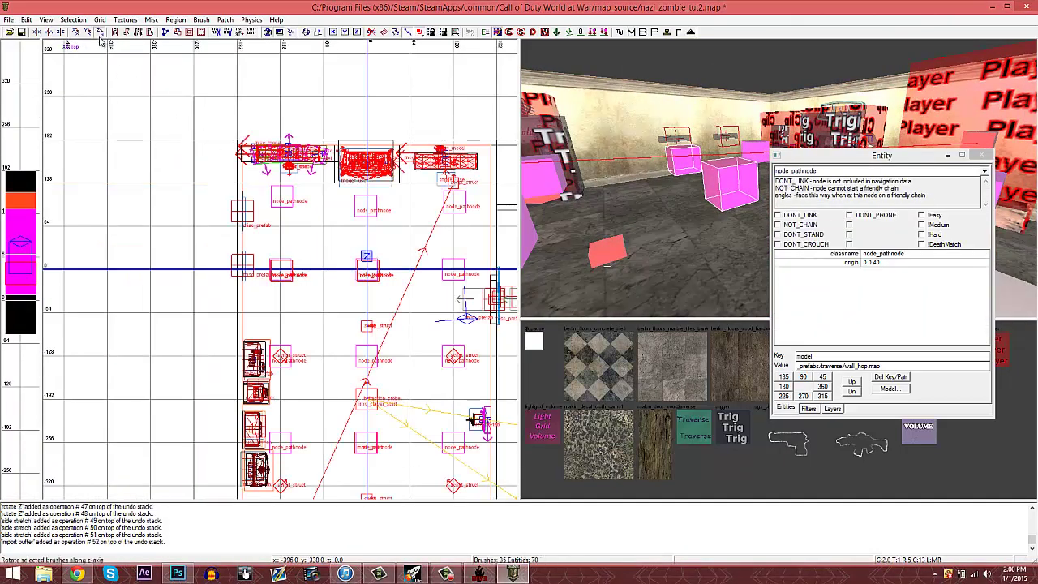
click(100, 35)
drag(324, 228, 416, 337)
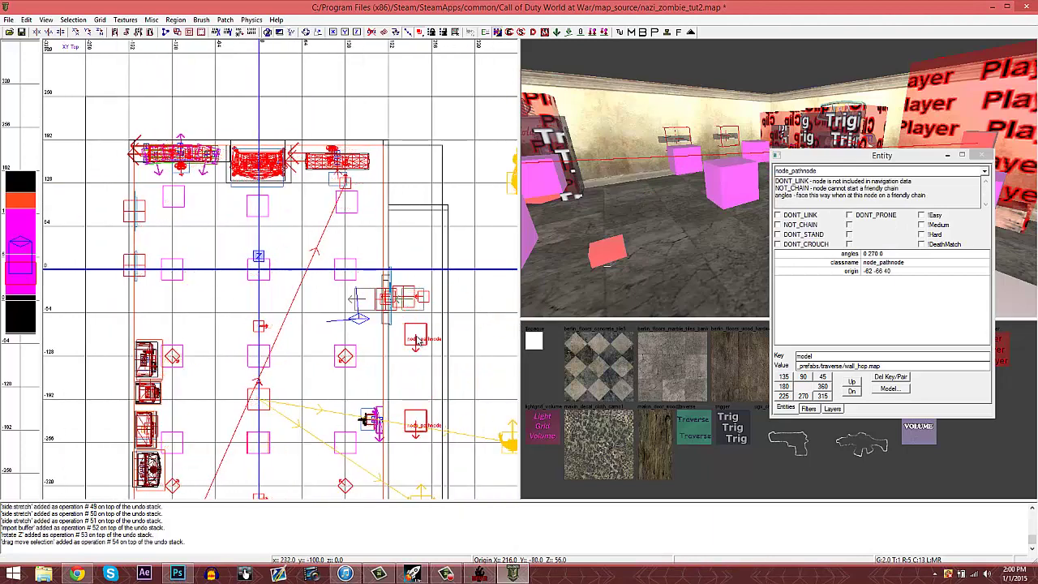
right_drag(415, 339, 428, 172)
right_drag(440, 335, 436, 349)
key(Escape)
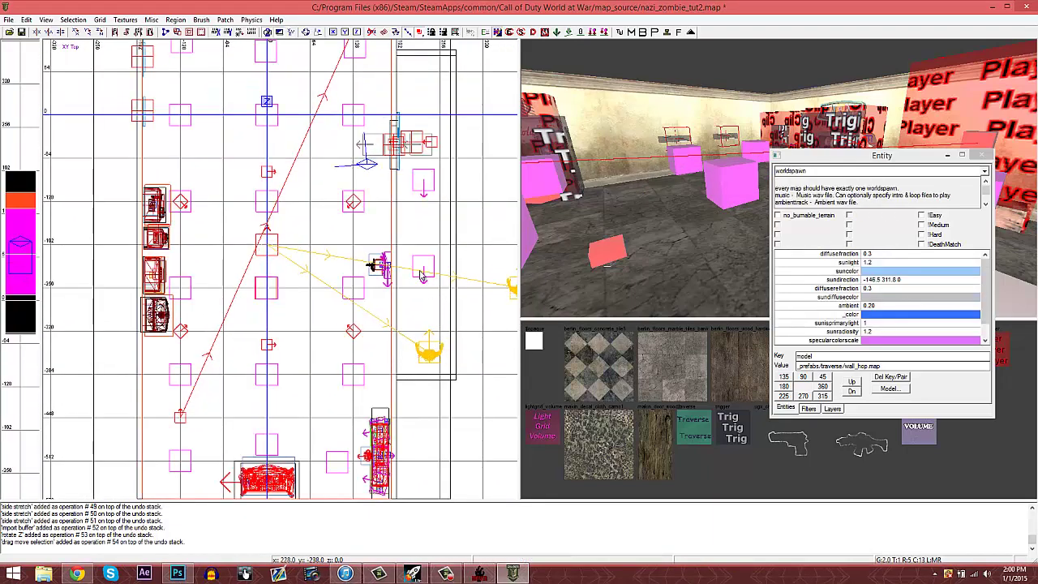
Move the corridor pathnode nearest the spawner closer to it and paste another pathnode between the two
right_drag(640, 188, 606, 180)
shift+click(578, 180)
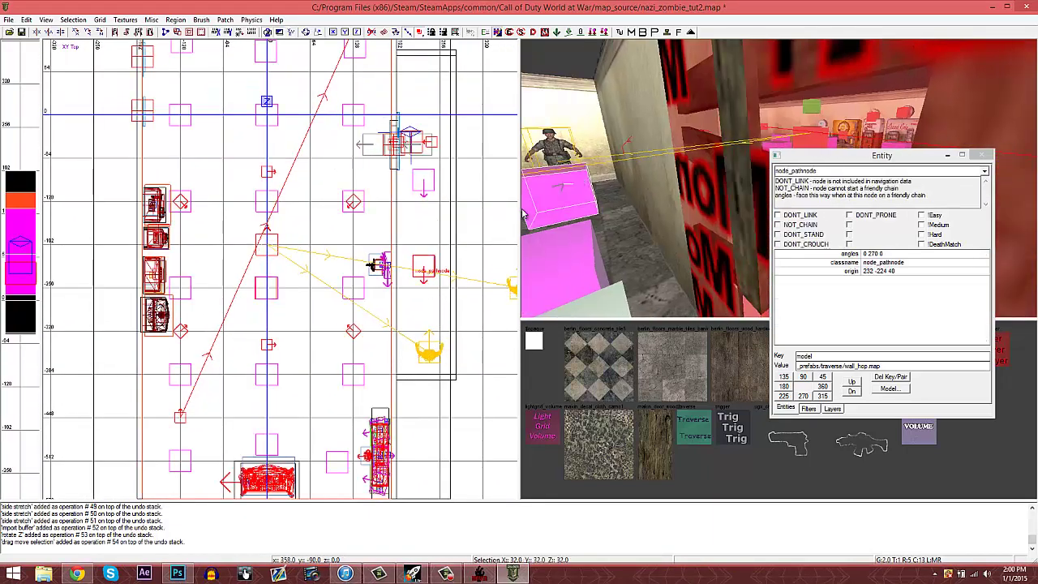
drag(422, 264, 422, 297)
key(ctrl+v)
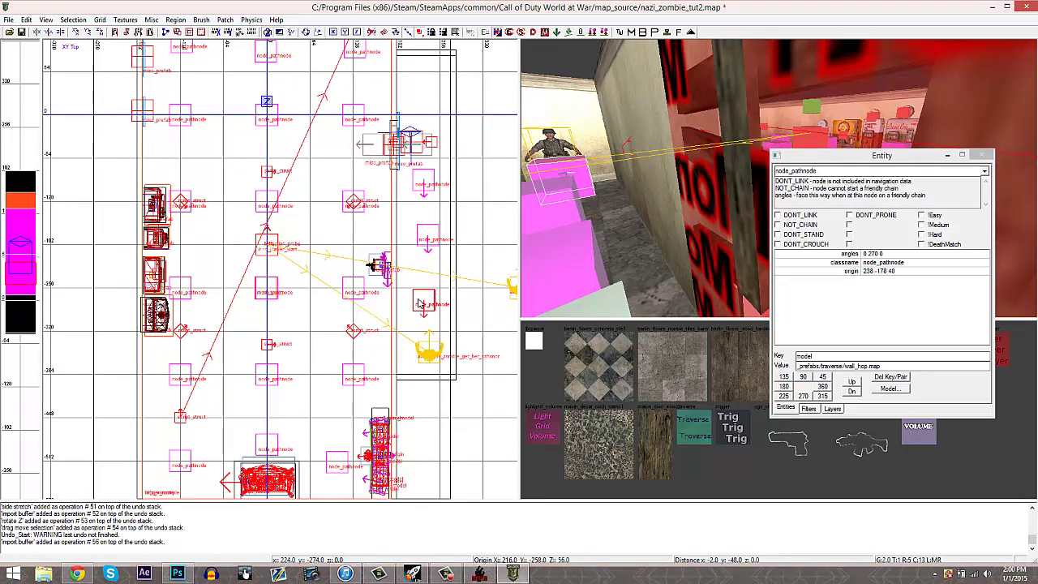
key(Escape)
Copy the floor brush and raise the copy above the walls as a ceiling over the map
right_drag(558, 223, 558, 223)
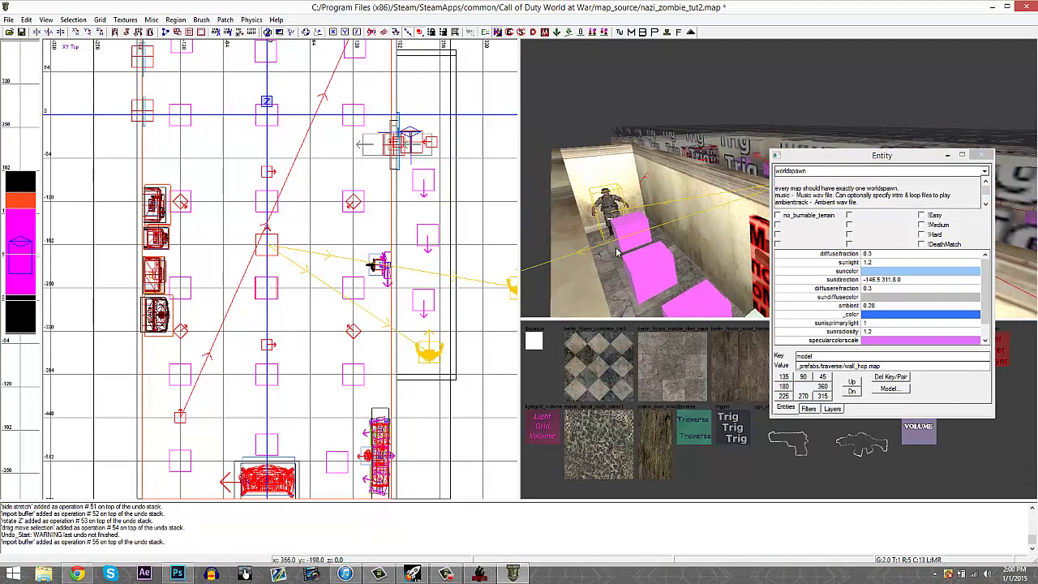
key(Escape)
key(ctrl+Tab)
scroll(410, 303, down, 3)
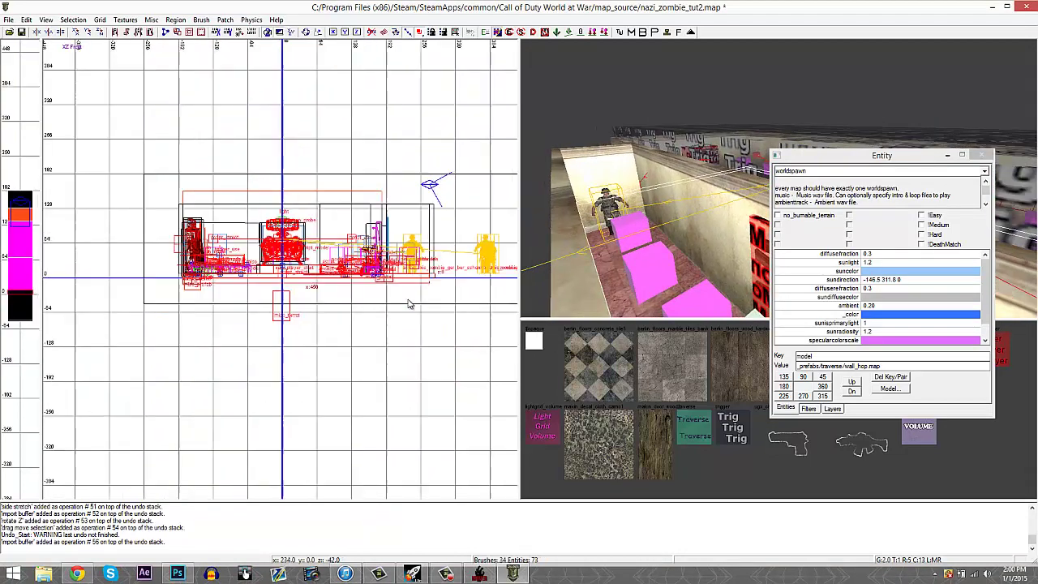
scroll(276, 276, up, 9)
key(ctrl+v)
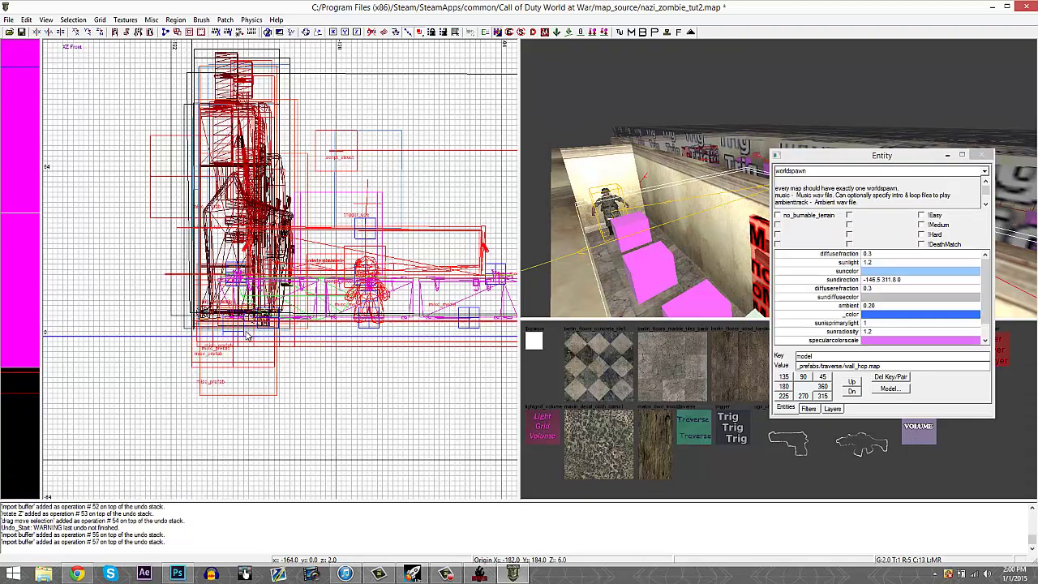
mouse_move(279, 321)
mouse_down()
mouse_move(248, 216)
mouse_move(240, 293)
mouse_up()
Set the room's ceiling light to radius 700 and a pale orange colour with red 255, green 222 and blue 159
mouse_move(608, 187)
right_down()
mouse_move(613, 192)
mouse_move(690, 107)
right_up()
shift+click(831, 77)
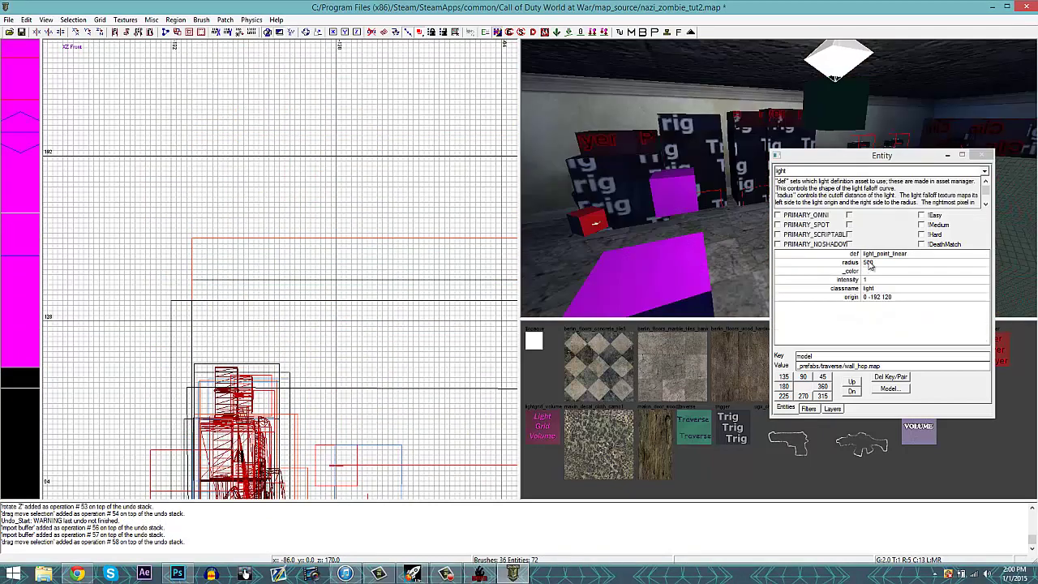
click(860, 262)
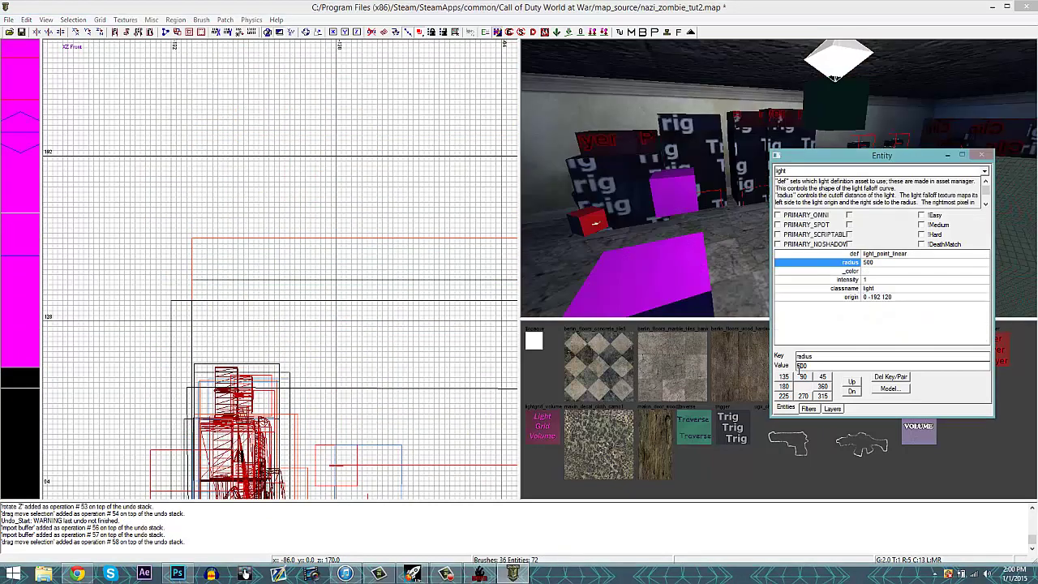
key(Return)
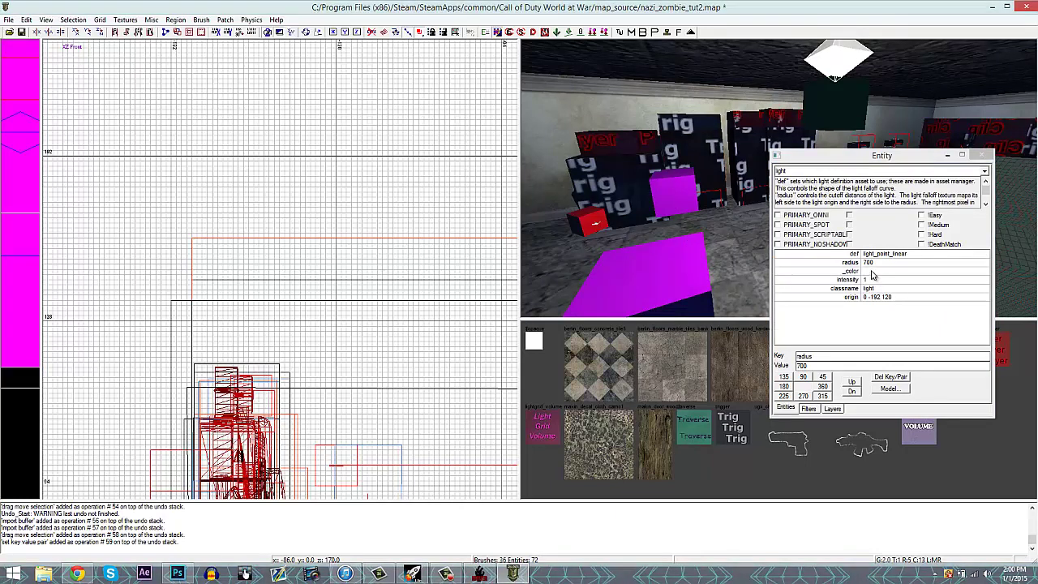
double_click(872, 274)
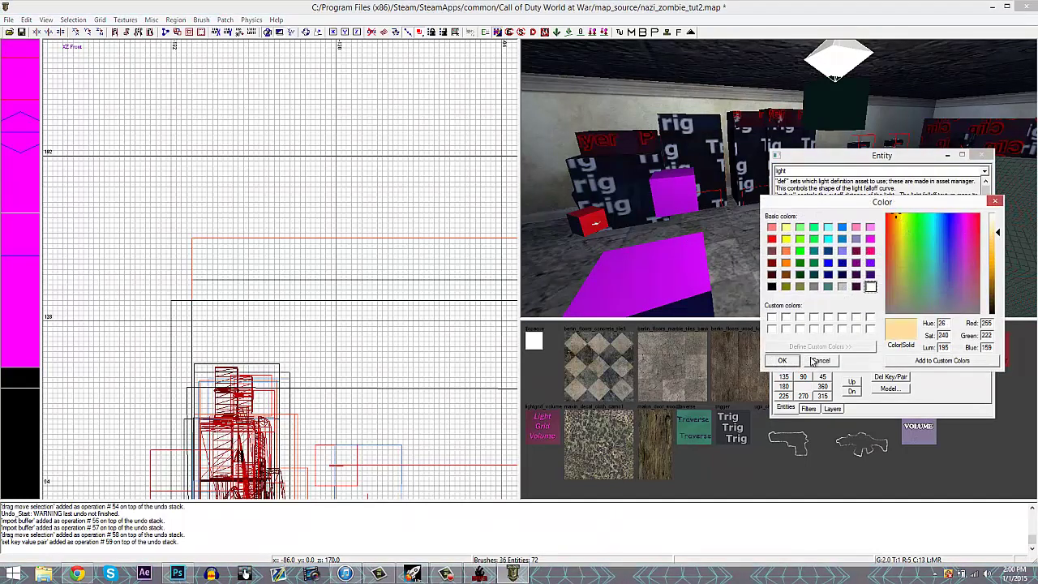
click(785, 361)
right_drag(664, 254, 695, 178)
key(n)
Create a misc_model entity on the open floor of the room in the top view and browse to the xmodel folder
key(ctrl+Tab)
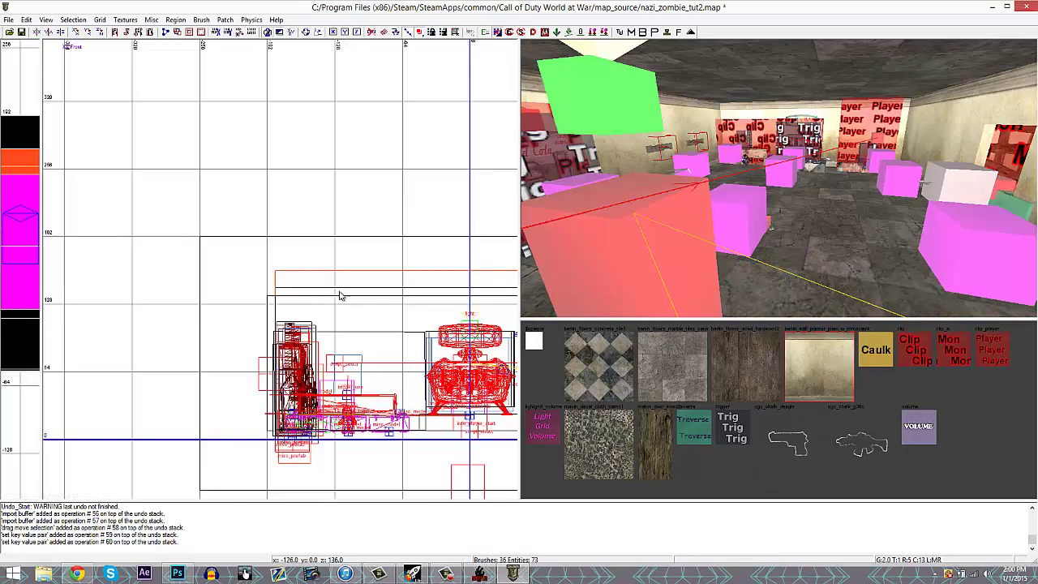
scroll(341, 296, up, 3)
key(ctrl+Tab)
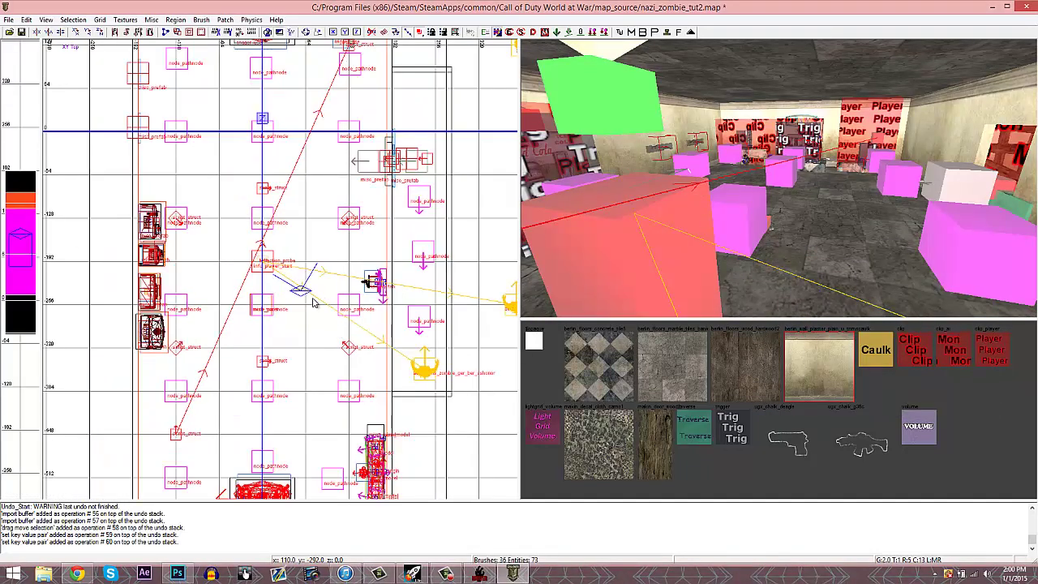
scroll(372, 282, up, 3)
right_drag(311, 206, 316, 240)
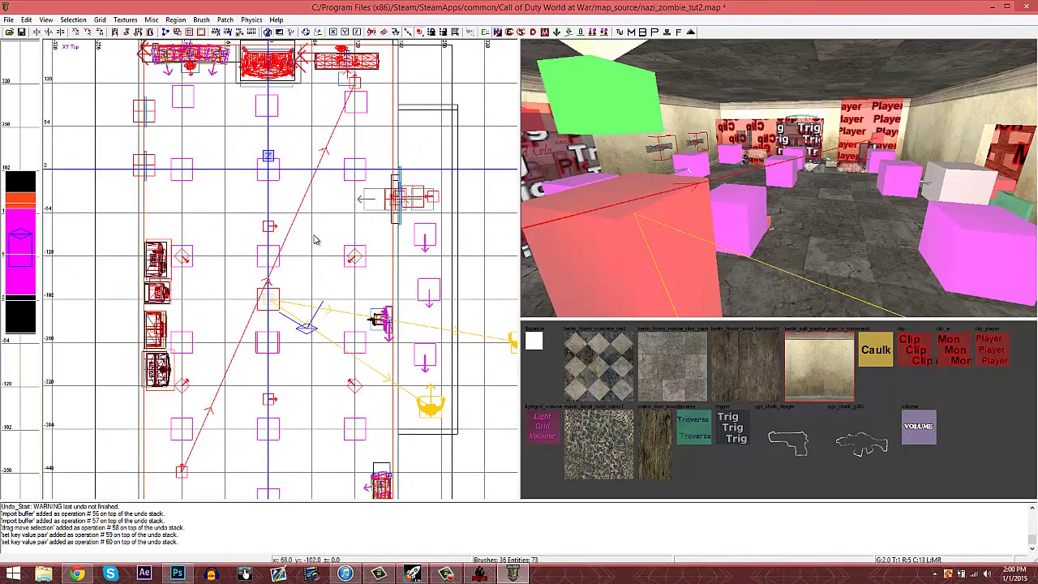
right_click(311, 204)
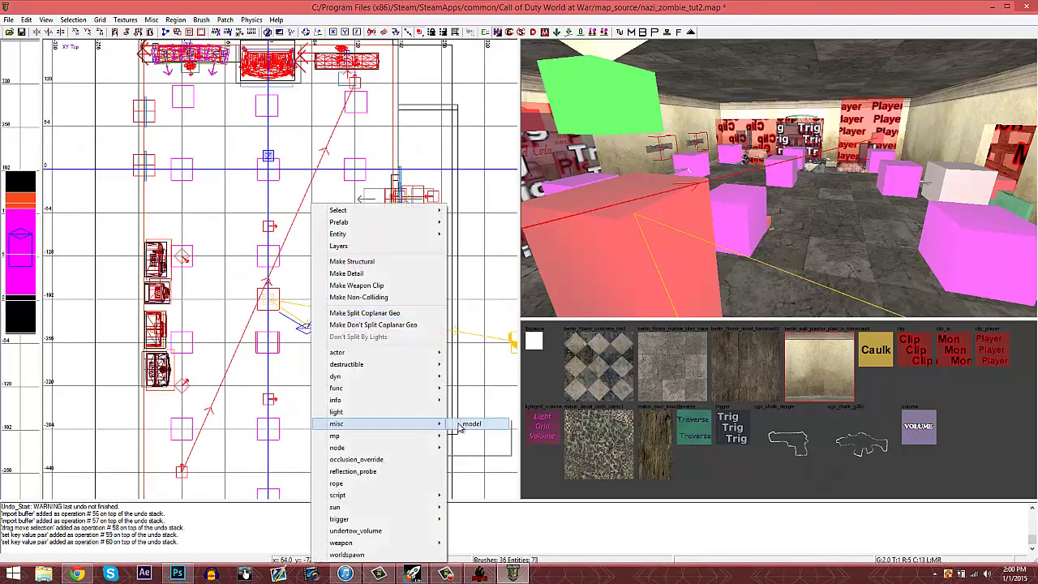
click(467, 424)
click(449, 159)
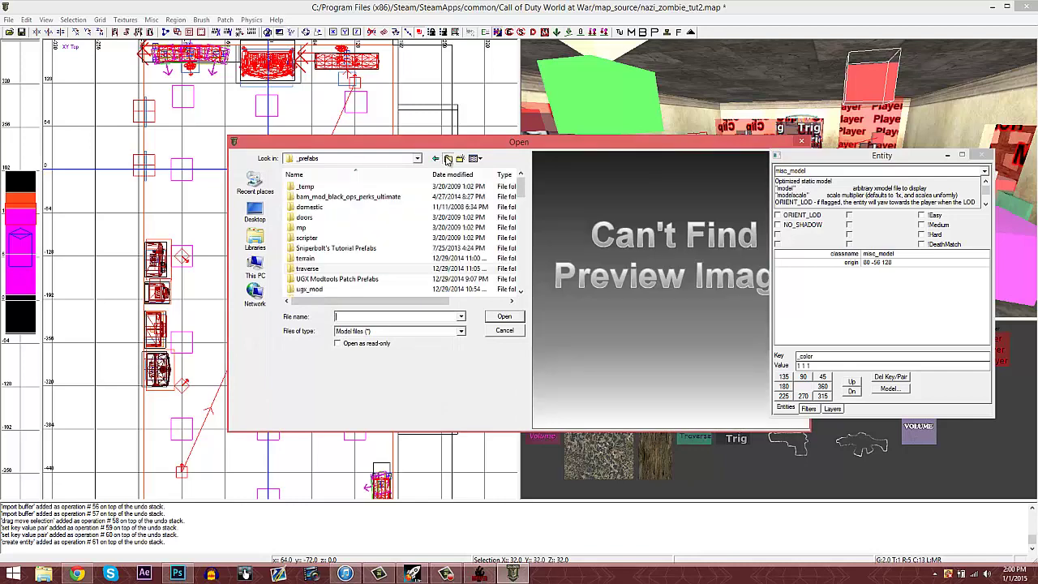
scroll(356, 261, down, 2)
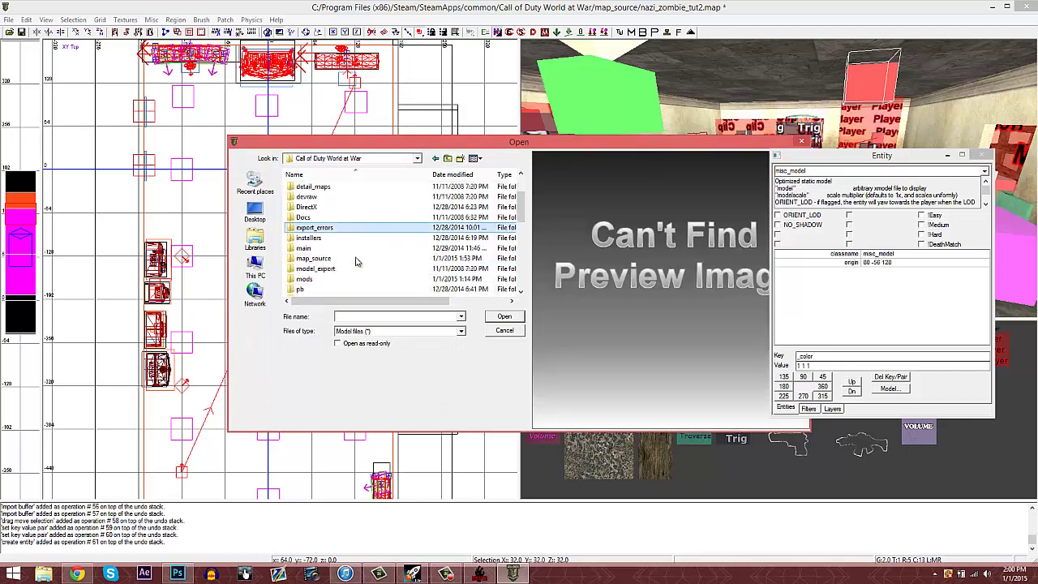
scroll(338, 271, down, 5)
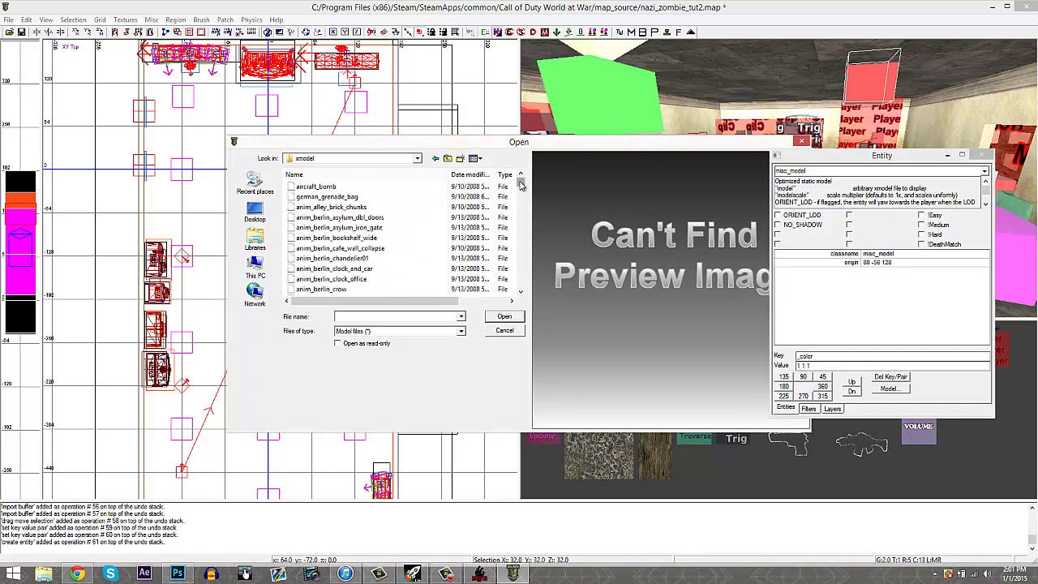
Preview the foliage_pacific palm models and assign foliage_pacific_palms10b to the new entity
click(448, 217)
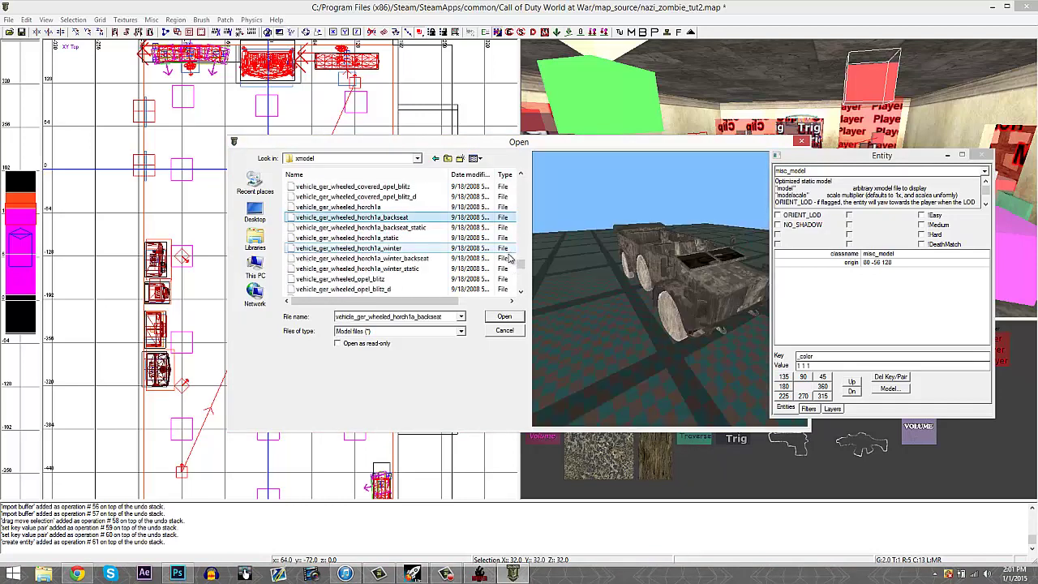
scroll(516, 244, up, 5)
click(444, 229)
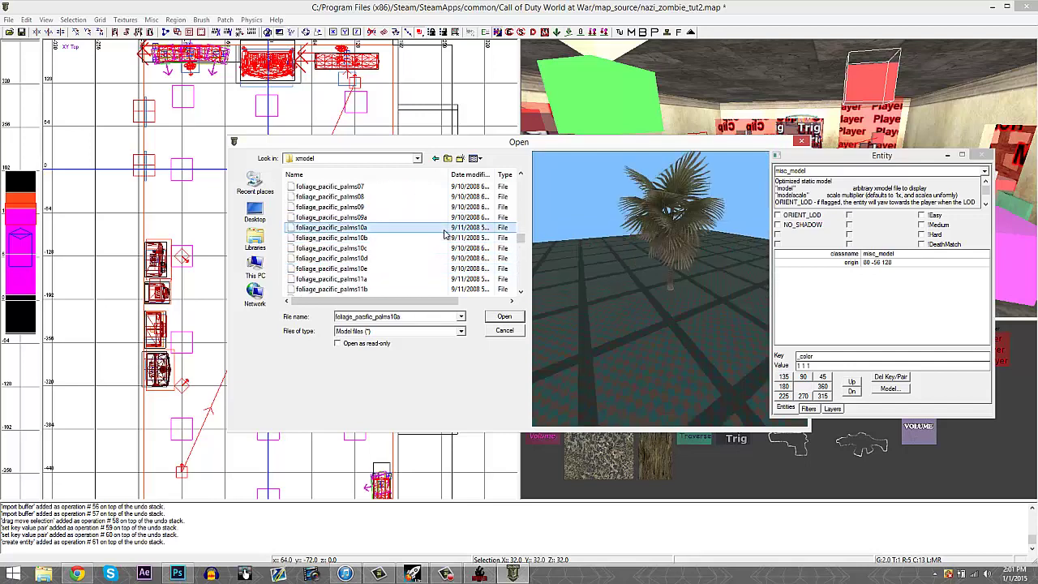
key(Down)
key(Down)
key(Down)
key(Down)
key(Down)
key(Down)
key(Down)
key(Down)
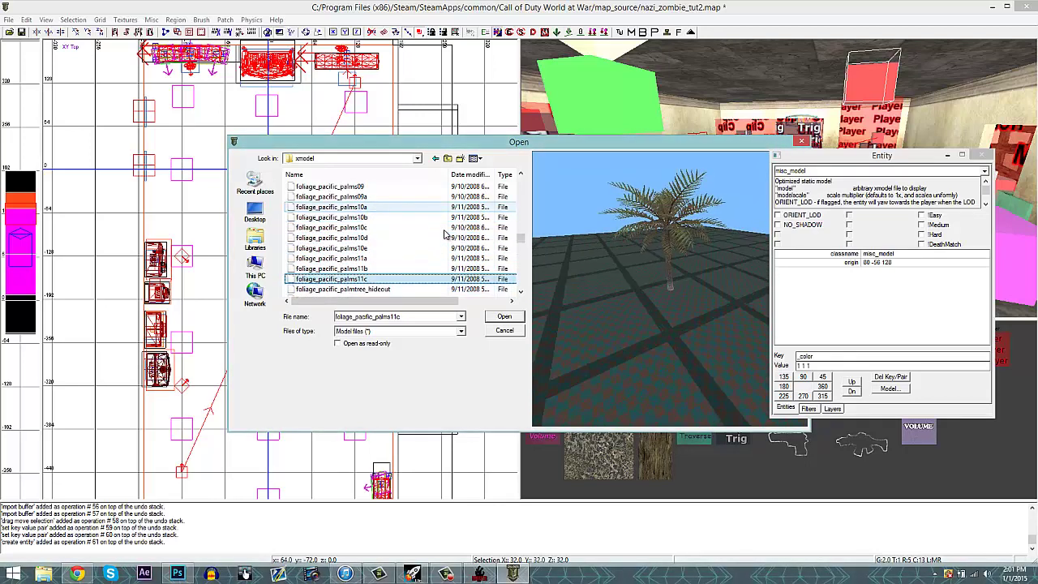
key(Up)
key(Up)
key(Up)
key(Up)
key(Up)
key(Up)
key(Up)
key(Up)
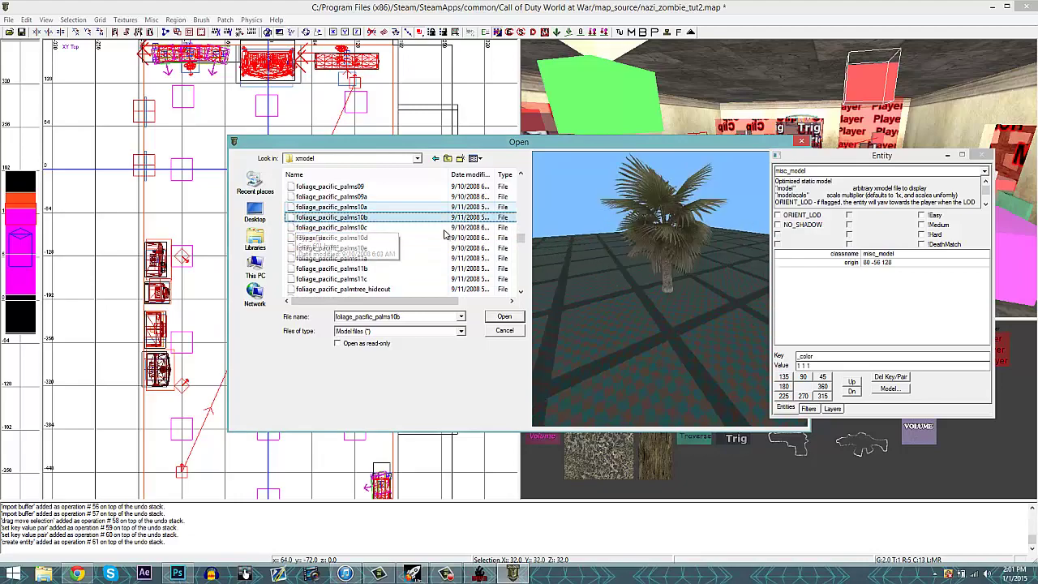
key(Down)
key(Return)
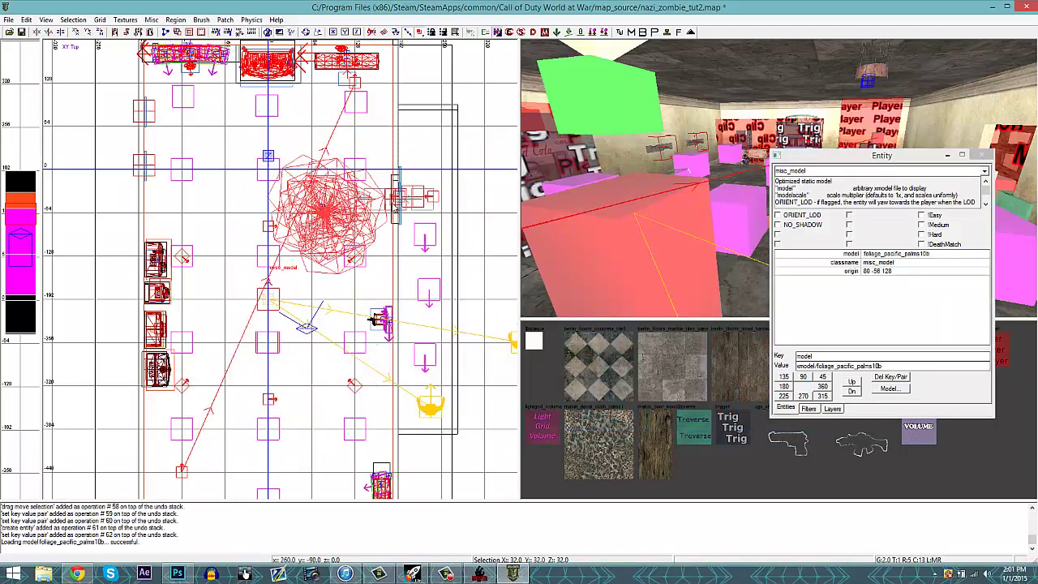
Move the palm into the room corner beside the perk machine and lower it in the front view so its trunk sinks into the floor
drag(336, 218, 188, 357)
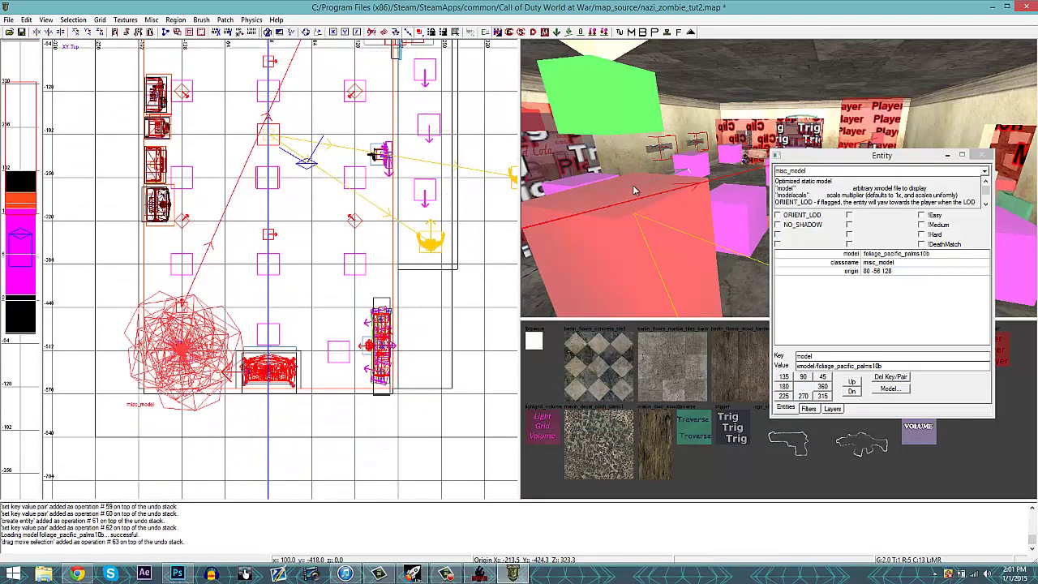
right_drag(632, 190, 634, 191)
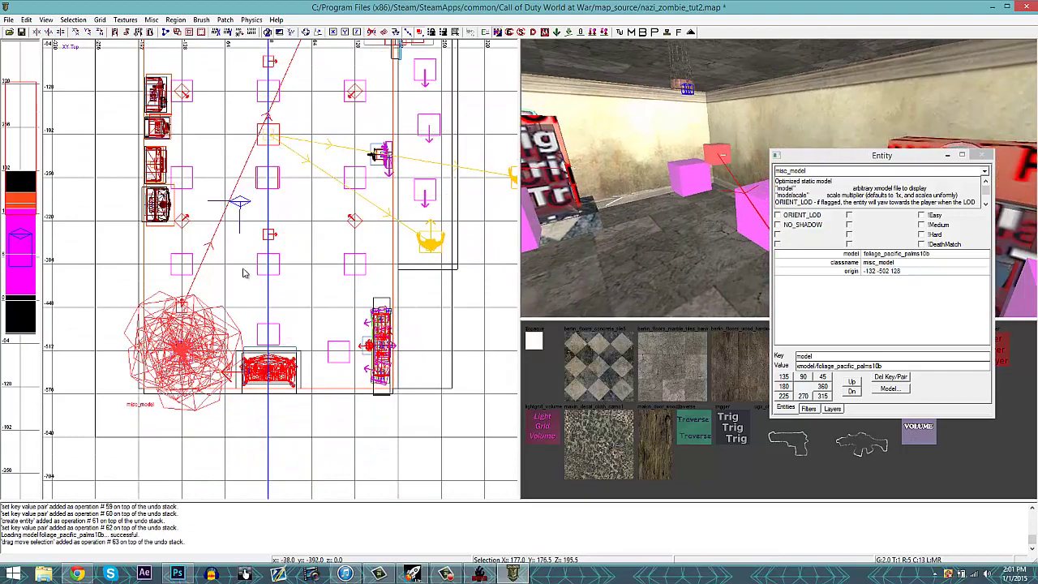
key(ctrl+Tab)
scroll(316, 365, up, 4)
drag(319, 316, 319, 485)
key(Escape)
Delete the pathnode at -128 -512 40 that sits inside the palm
right_drag(747, 186, 751, 188)
shift+click(230, 329)
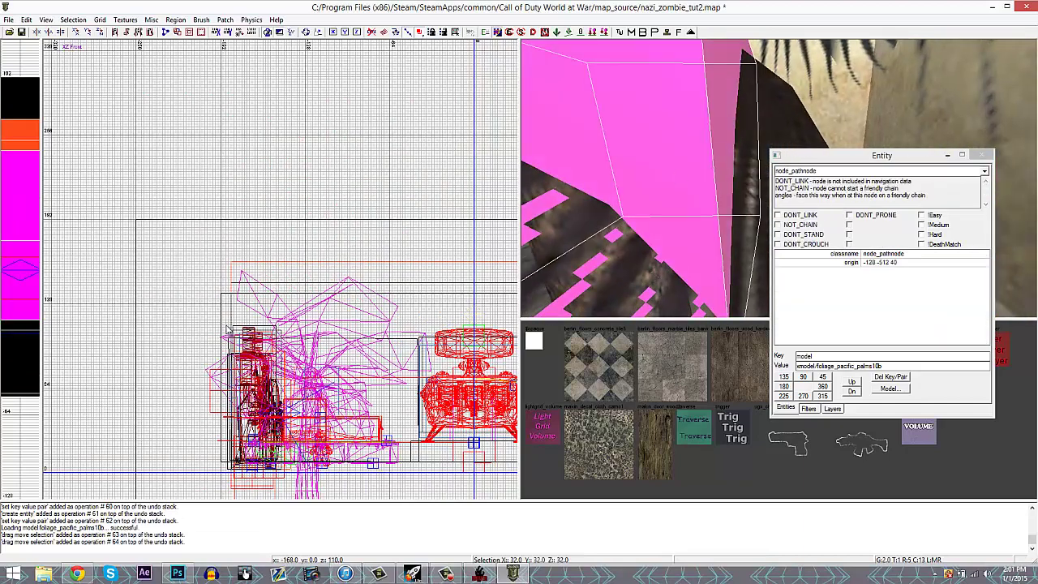
key(ctrl+Tab)
scroll(251, 321, up, 5)
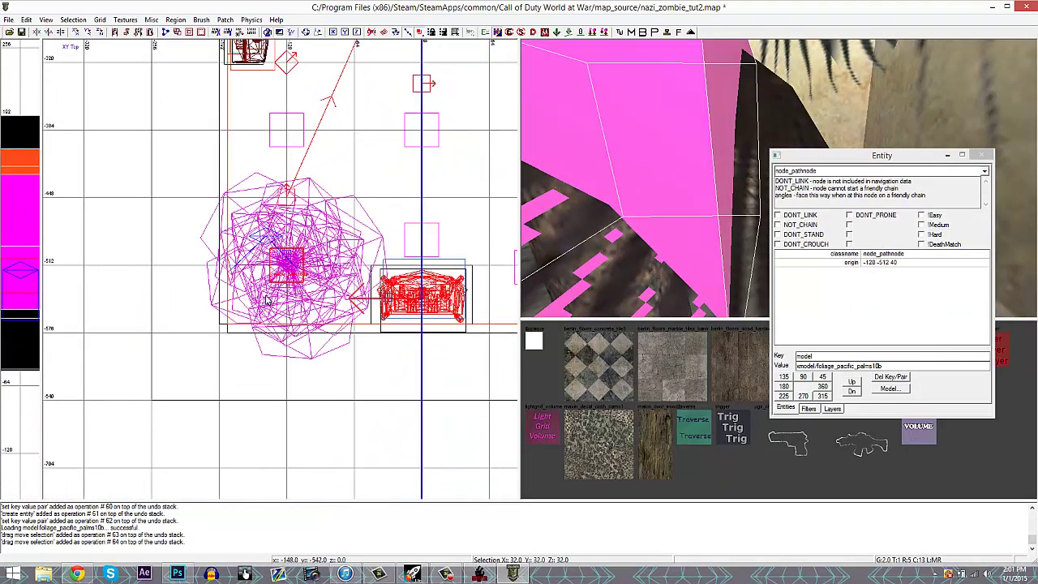
key(Delete)
key(n)
Select the clip texture for new brushes and list the complete set of tool textures
right_drag(705, 249, 706, 250)
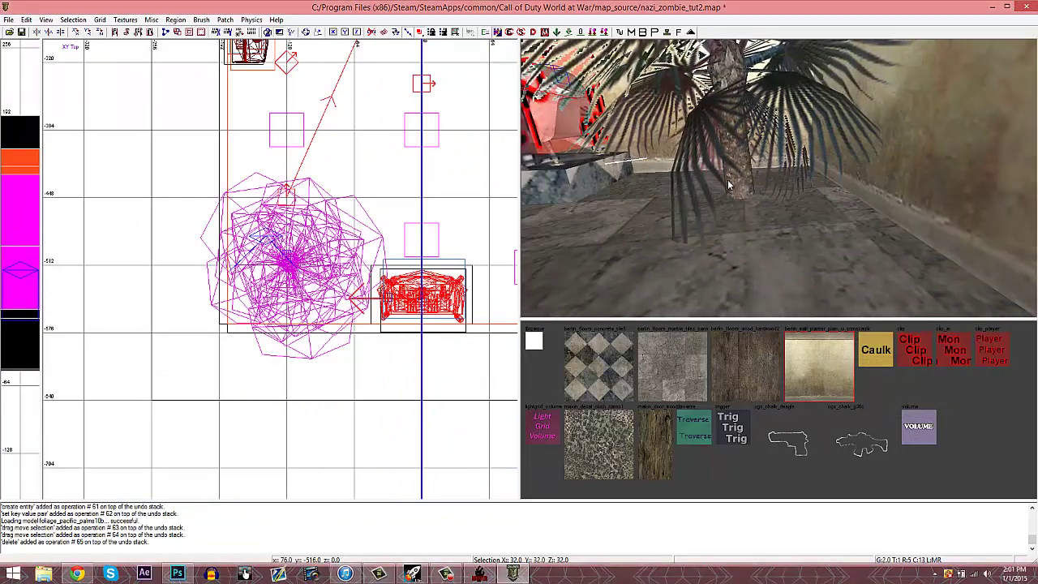
right_drag(730, 180, 727, 185)
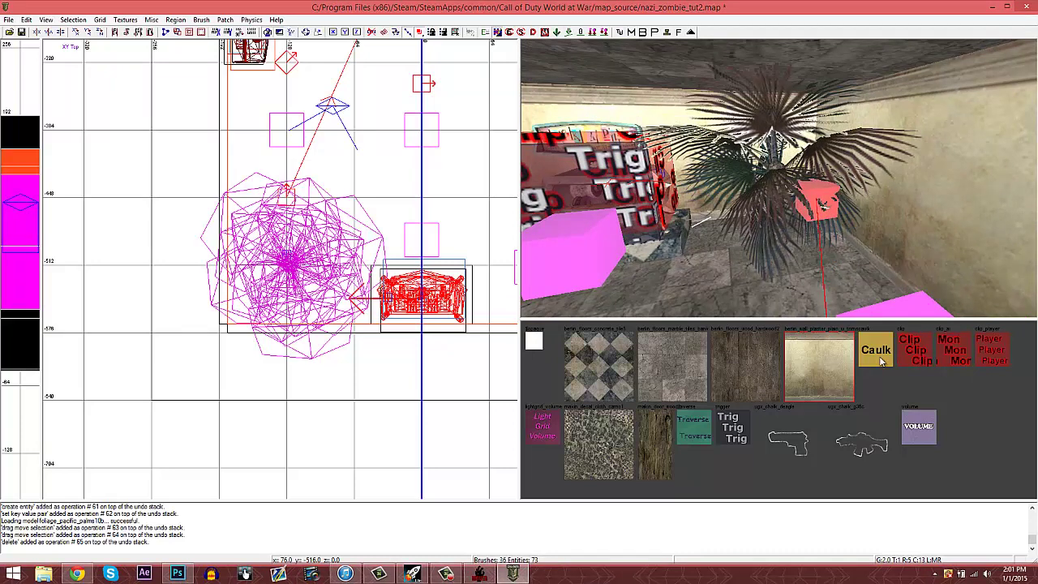
right_drag(415, 245, 418, 255)
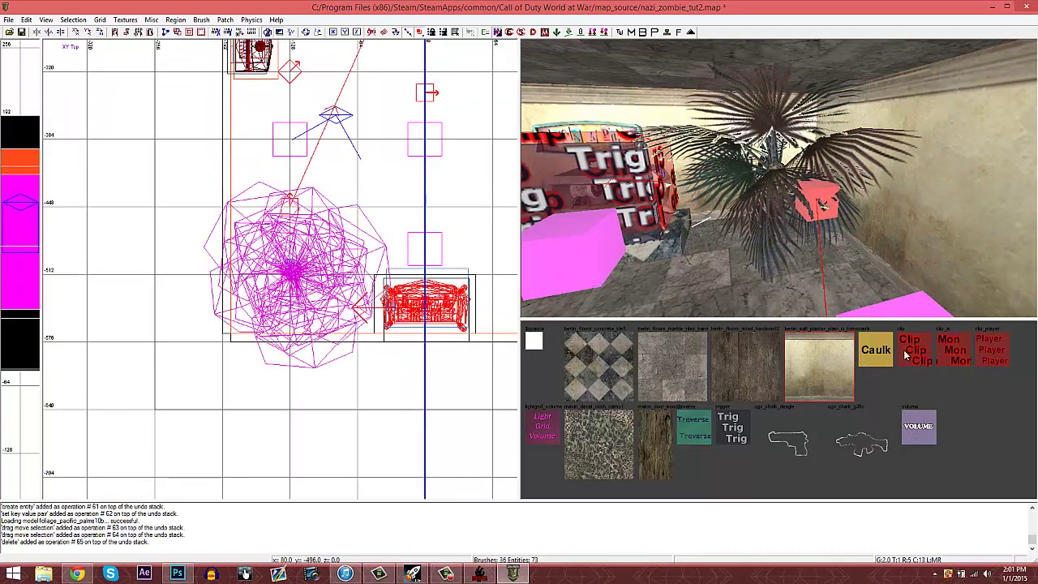
key(alt+t)
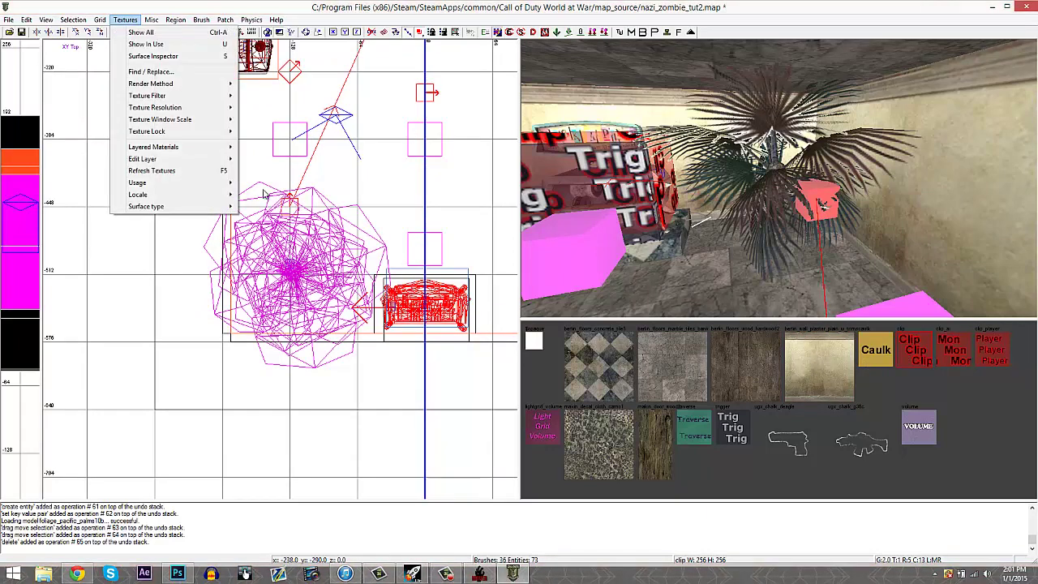
click(247, 184)
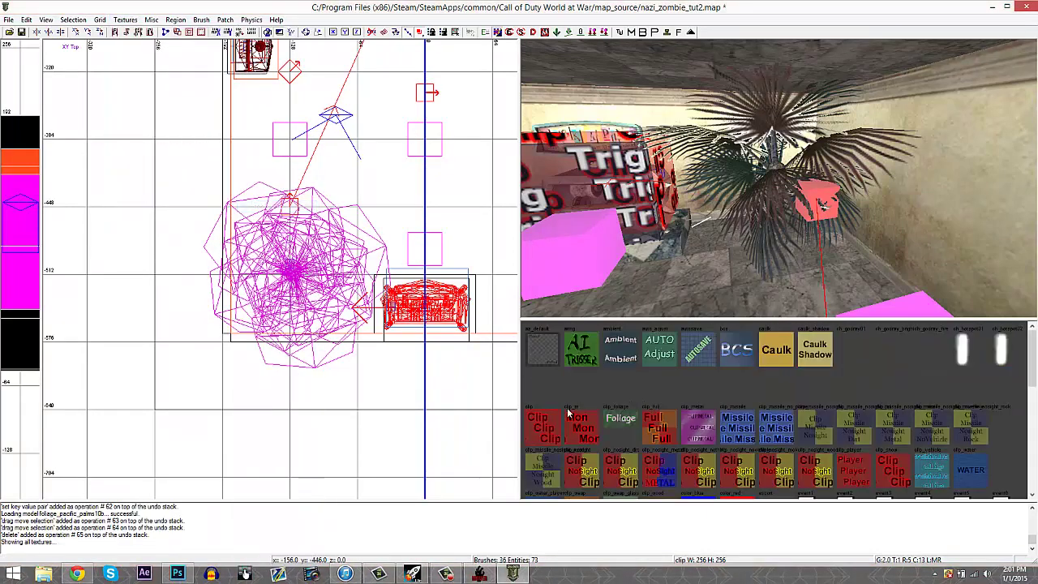
right_drag(317, 301, 311, 310)
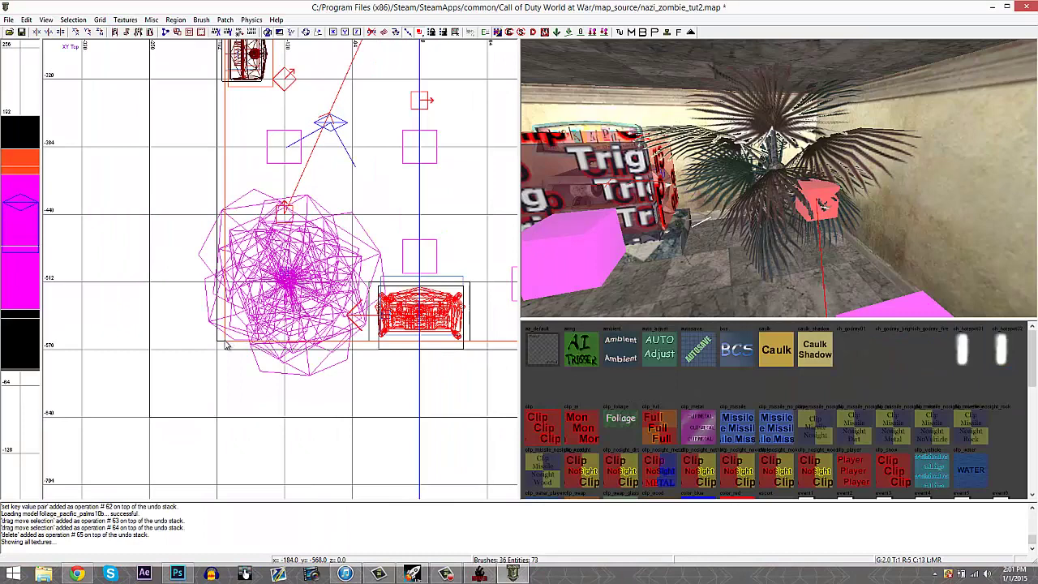
drag(225, 347, 339, 204)
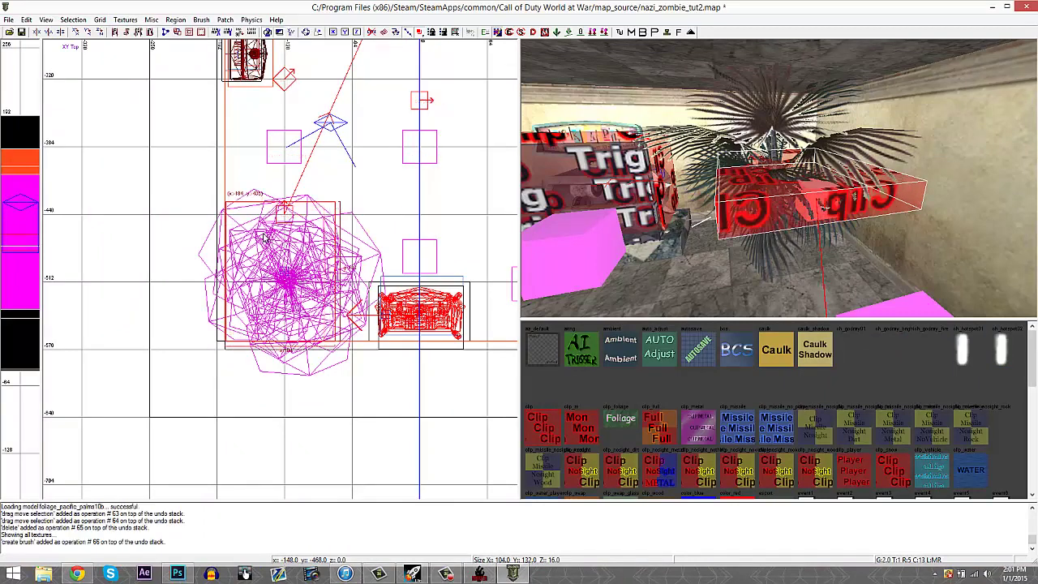
key(Delete)
Set the grid to 8, draw a 144 by 80 clip brush around the palm's corner and stretch it vertically to block the space from floor to ceiling
key(4)
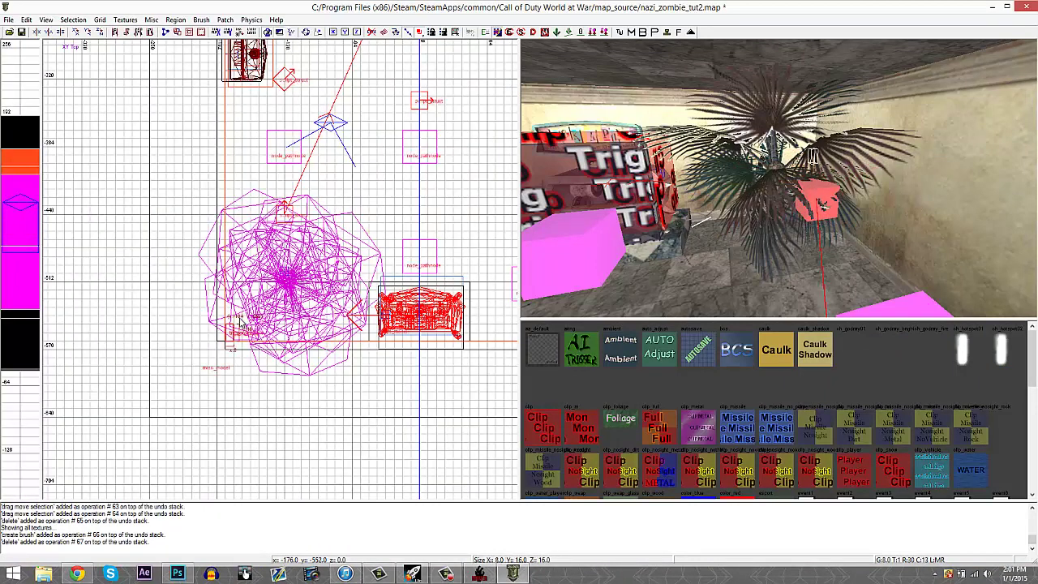
drag(380, 261, 381, 262)
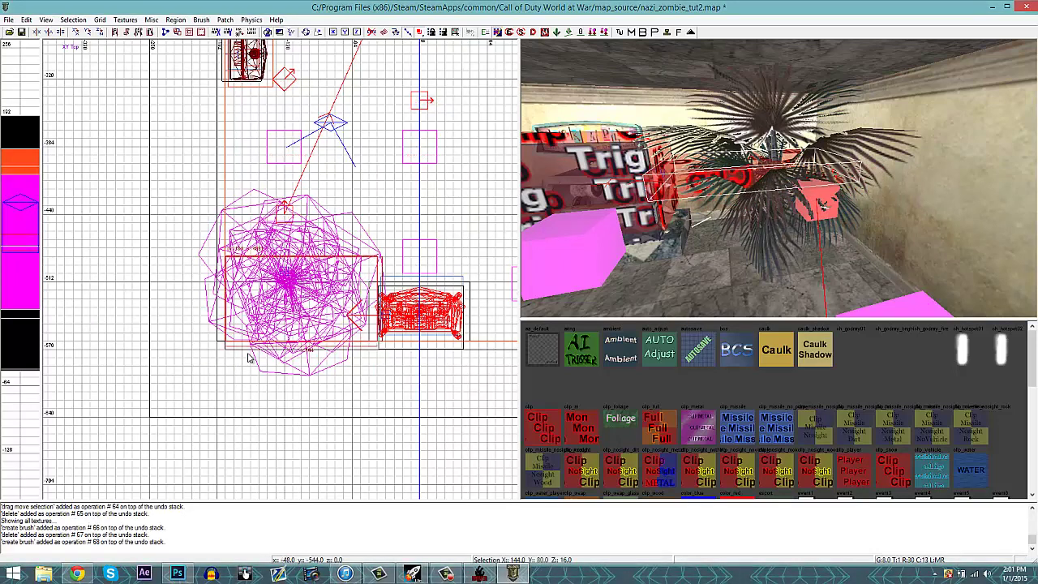
key(ctrl+Tab)
drag(282, 197, 288, 136)
key(Escape)
mouse_move(713, 159)
right_down()
mouse_move(749, 152)
mouse_move(560, 152)
right_up()
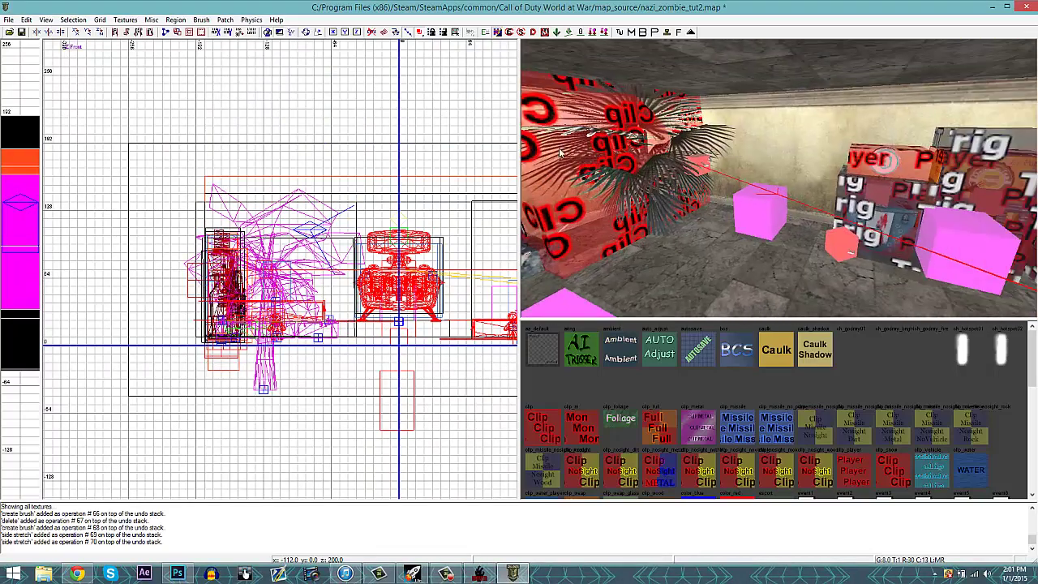
Save the nazi_zombie_tut2 map and close Radiant
click(8, 20)
click(20, 57)
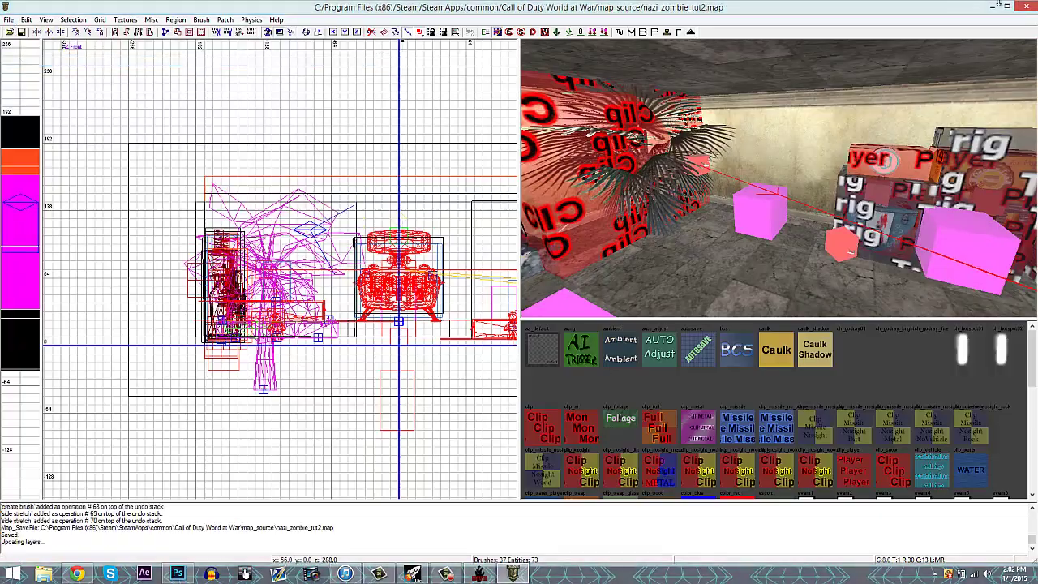
click(1025, 7)
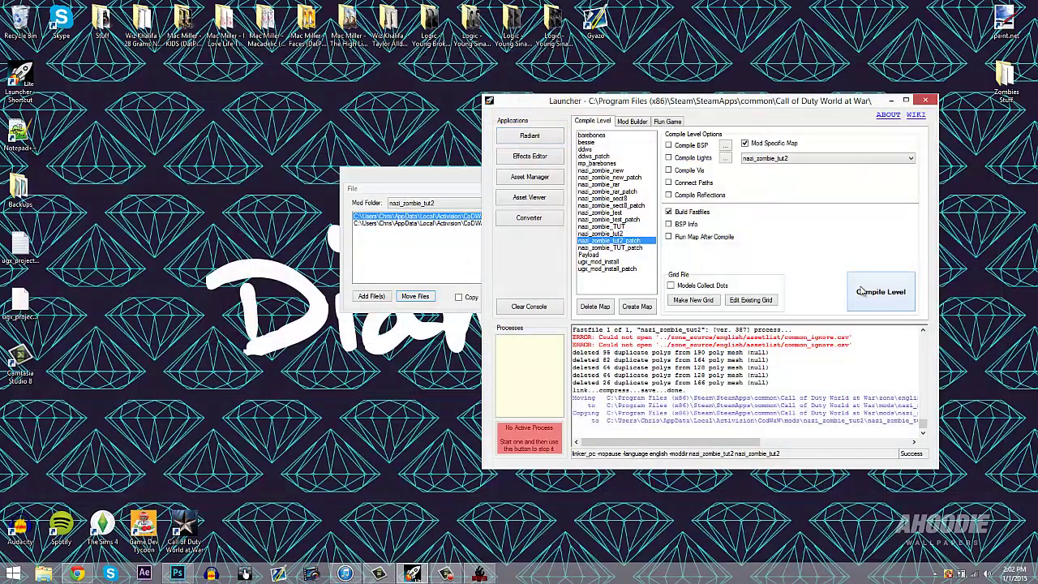
Compile the nazi_zombie_tut2 level in Launcher with BSP, lights, connect paths, reflections and fastfiles enabled
double_click(616, 241)
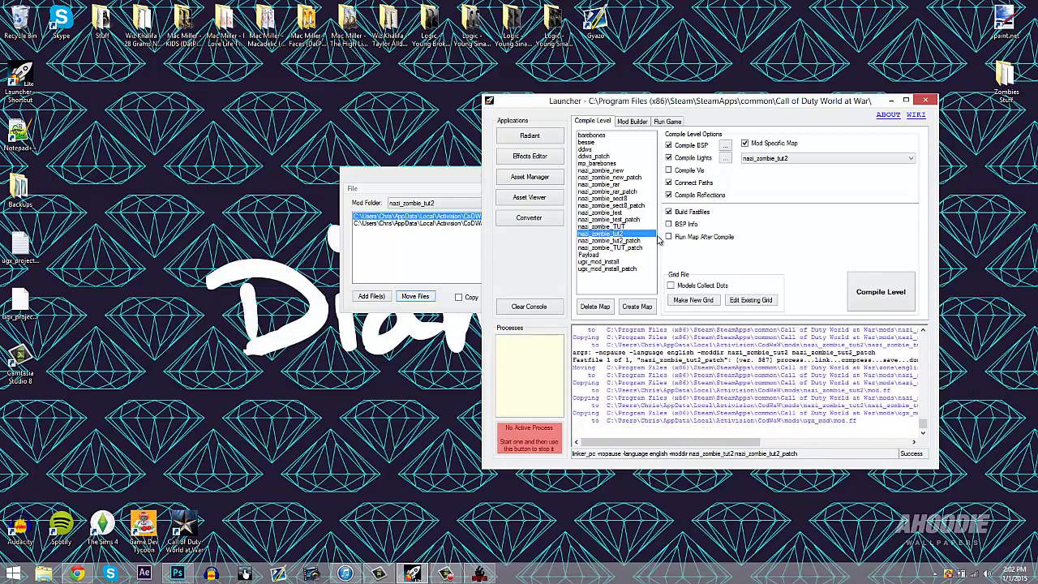
click(866, 294)
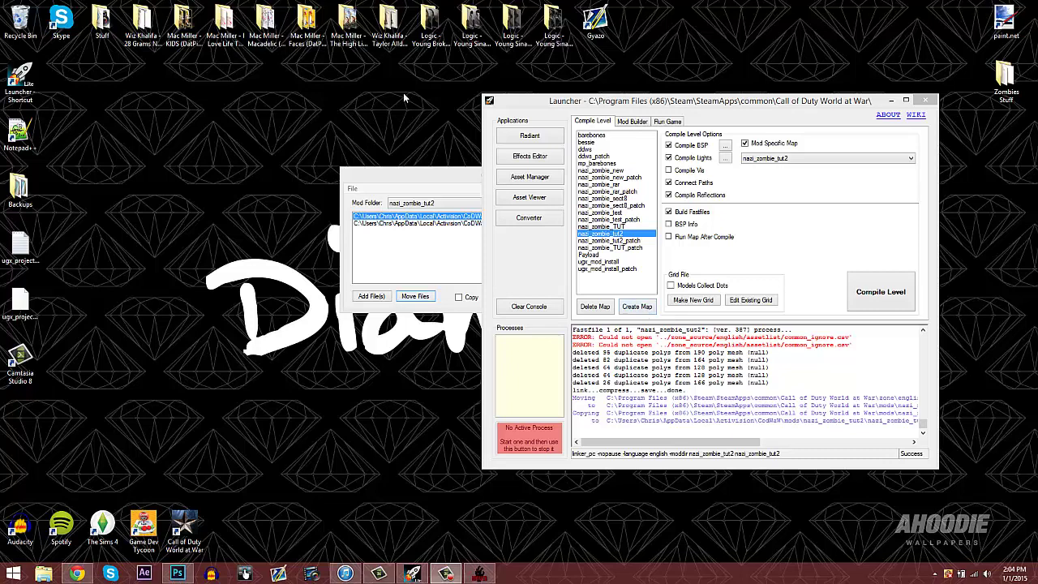
Open the project file nazi_zombie_tut2.cpm in CoD Project Mover and move its listed mod files
click(369, 179)
click(352, 189)
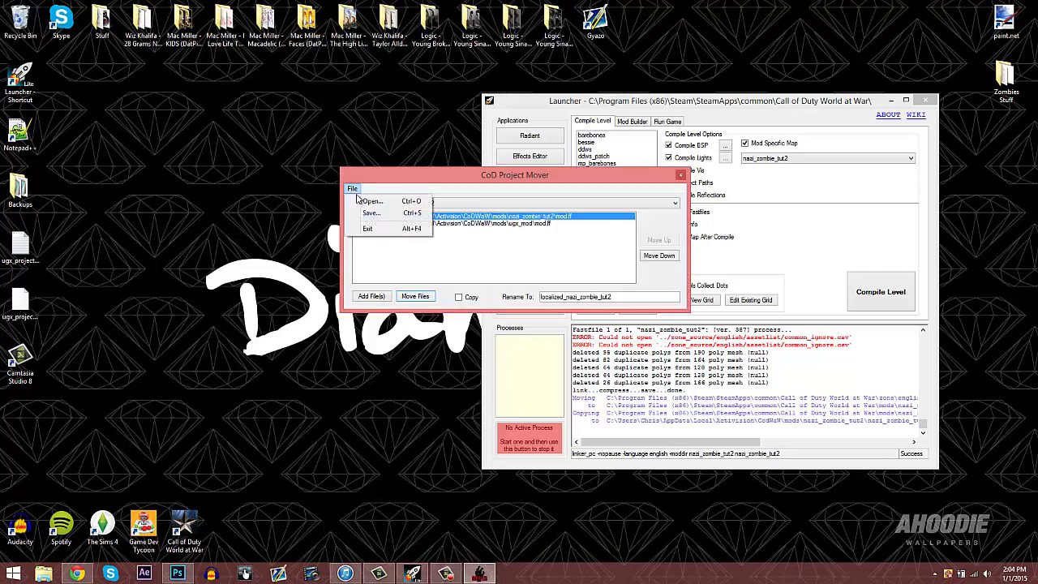
click(366, 202)
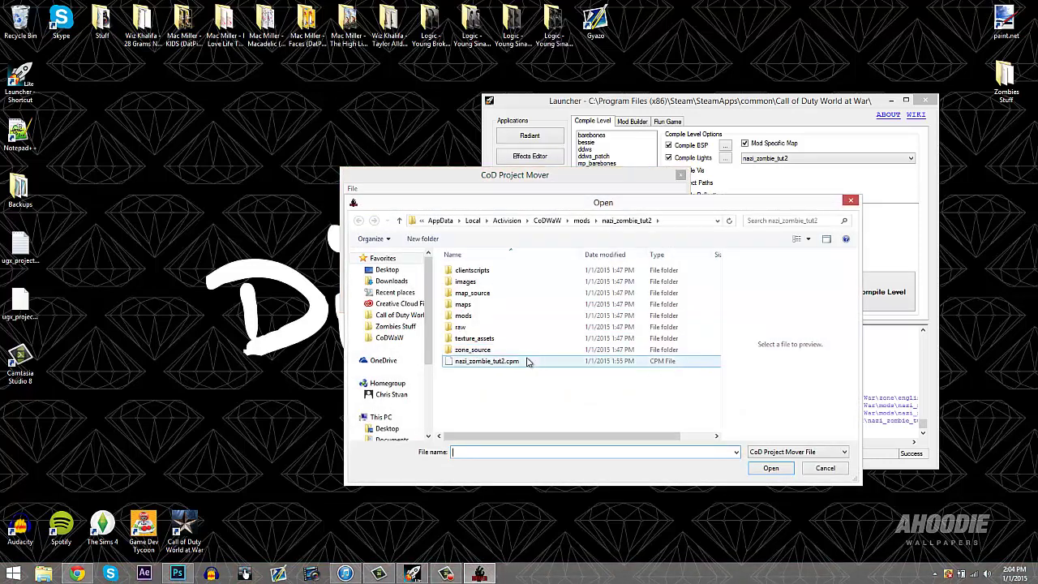
double_click(504, 363)
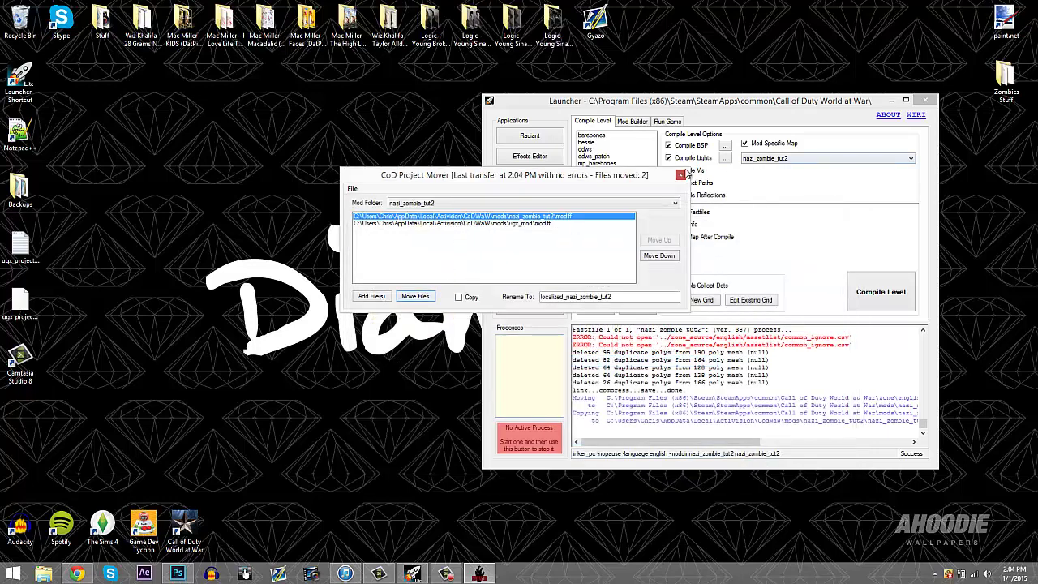
Run the nazi_zombie_tut2 mod from Launcher, accept the optimal settings and start a singleplayer Arcademode game
click(663, 120)
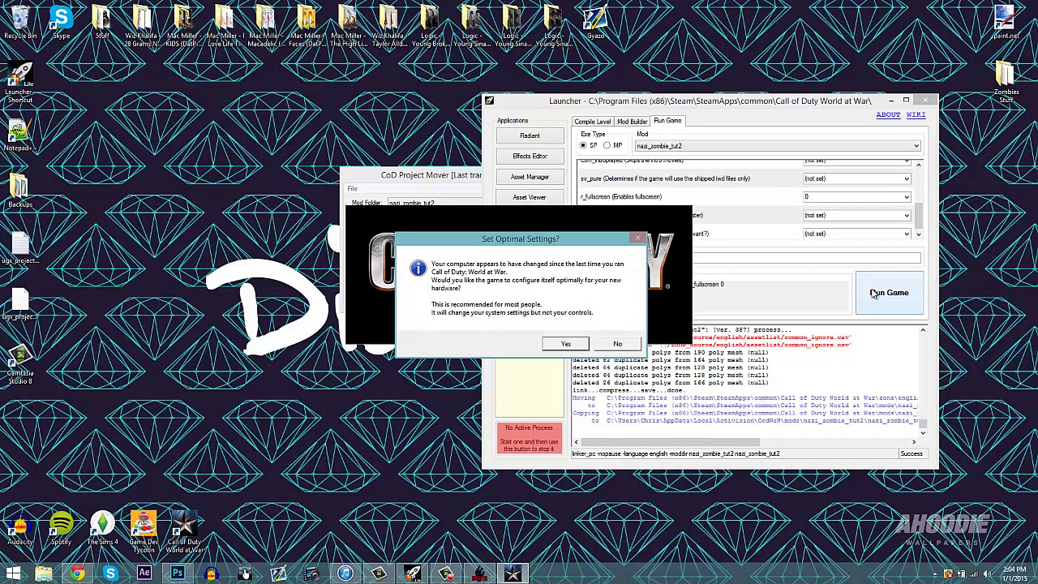
key(Return)
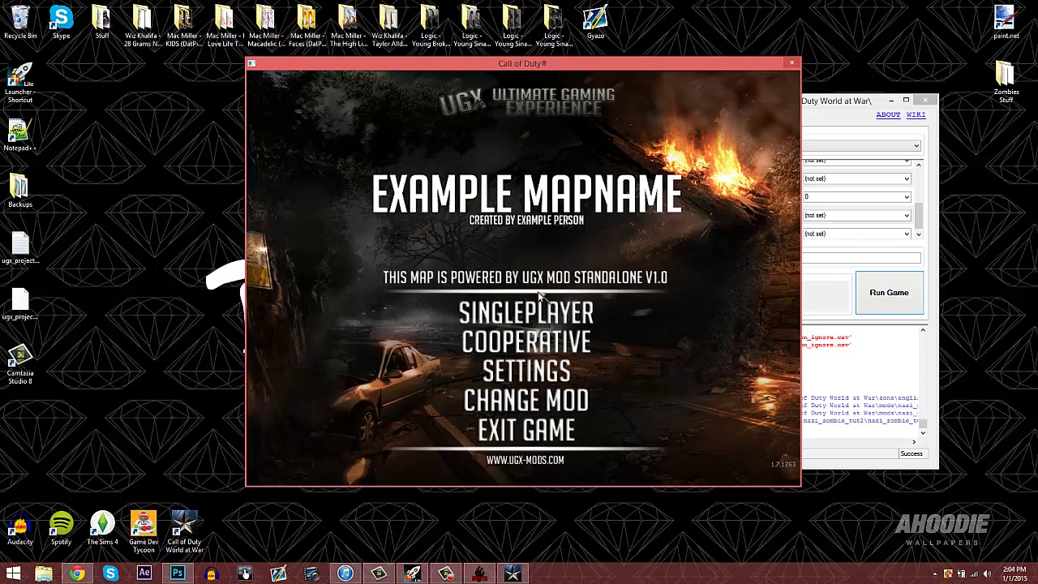
click(527, 315)
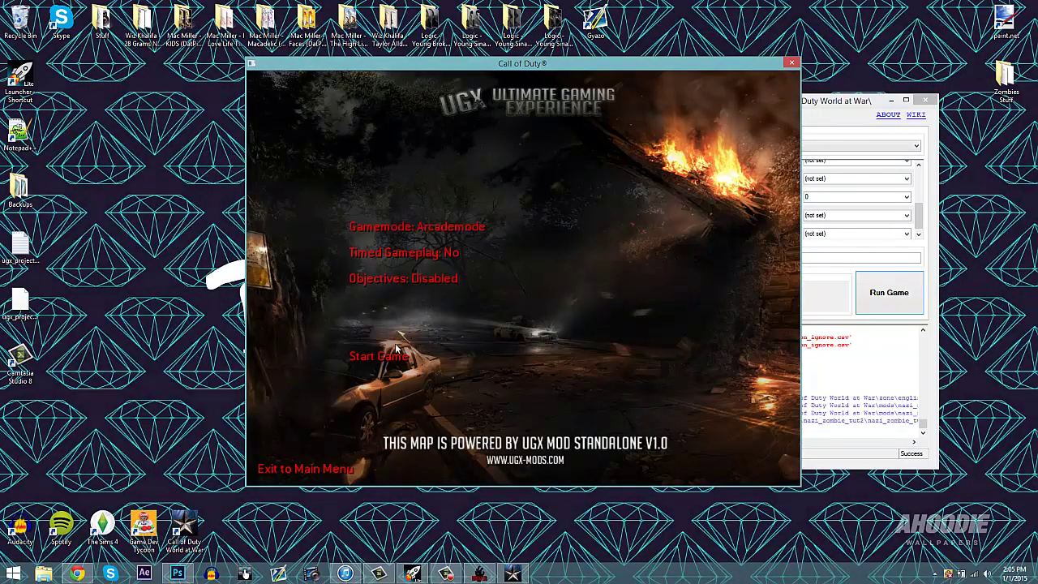
click(378, 356)
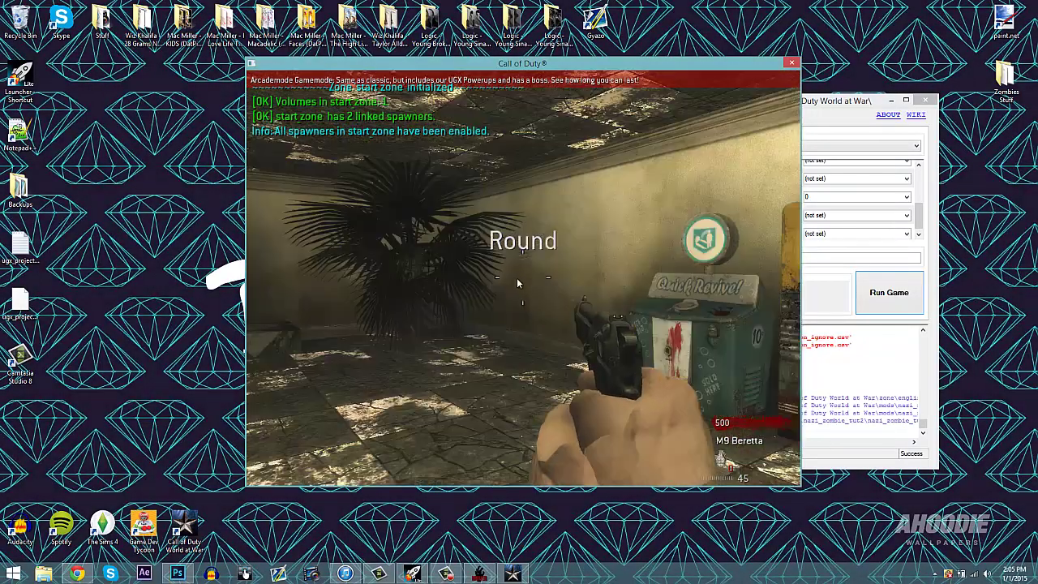
Walk through the starting room to examine the lighting, boarded windows, palm, perk machines and zombie entry
key(w)
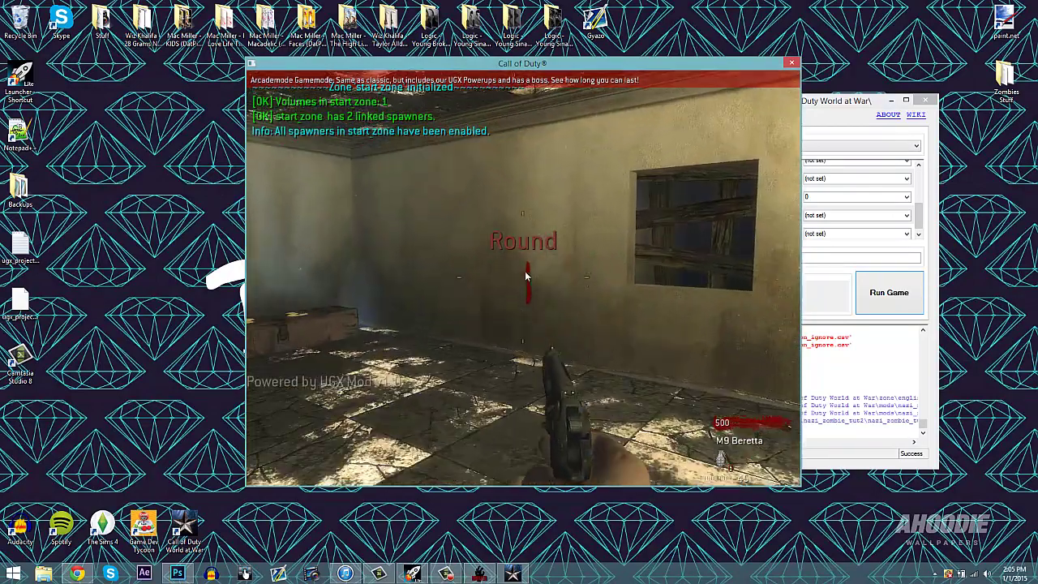
key(w)
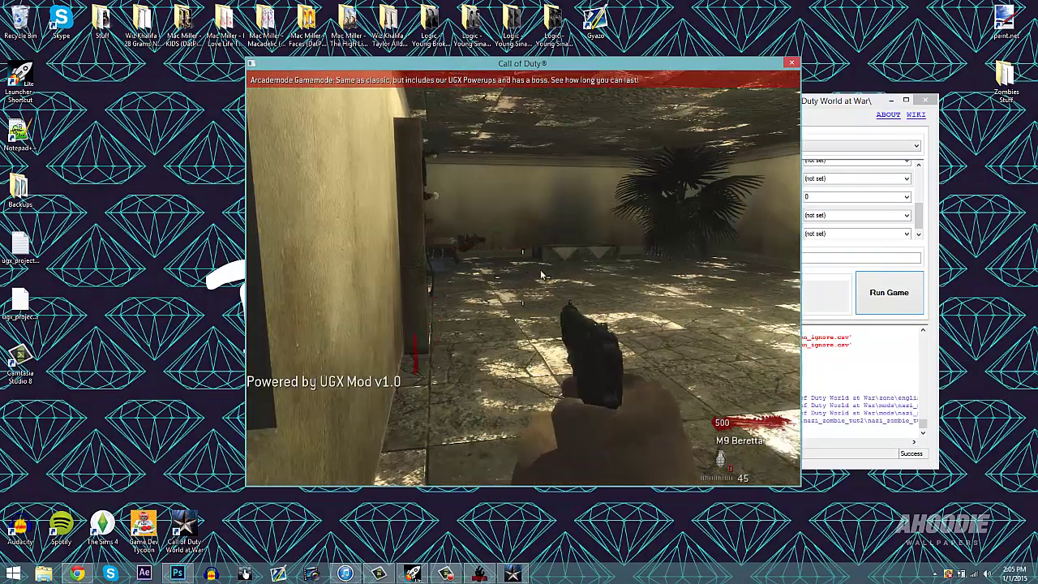
key(w)
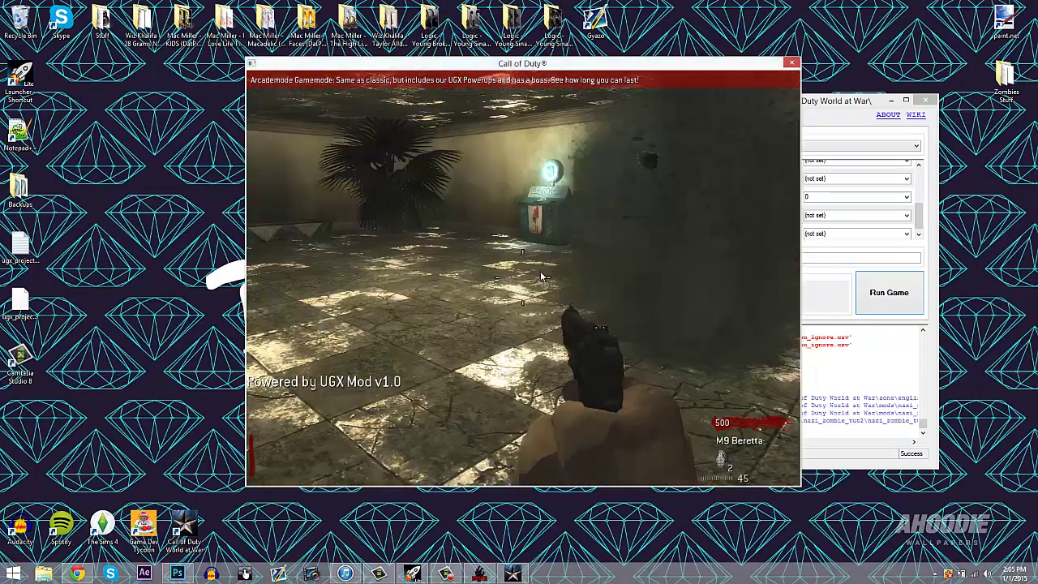
key(w)
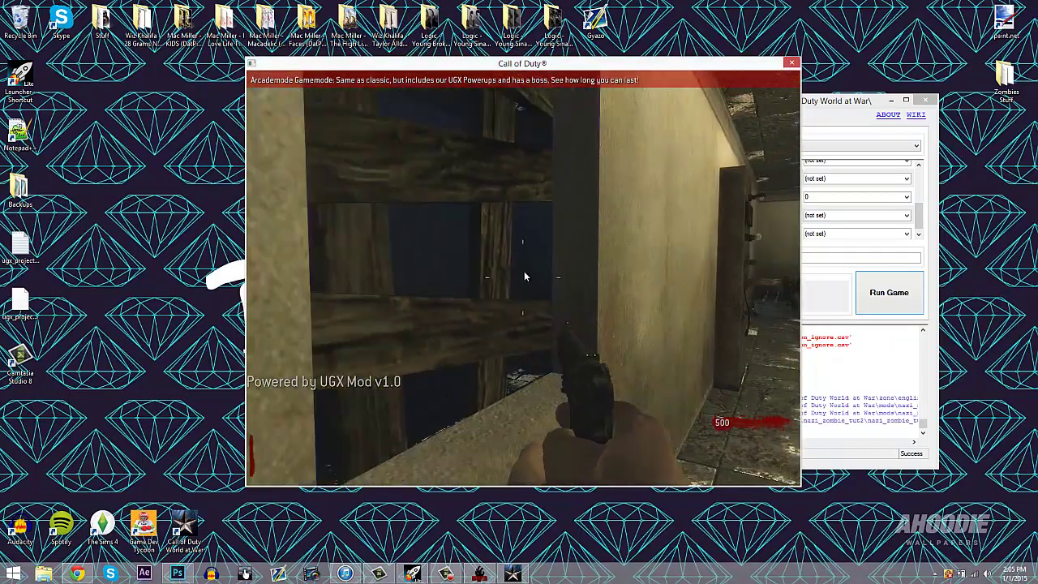
key(w)
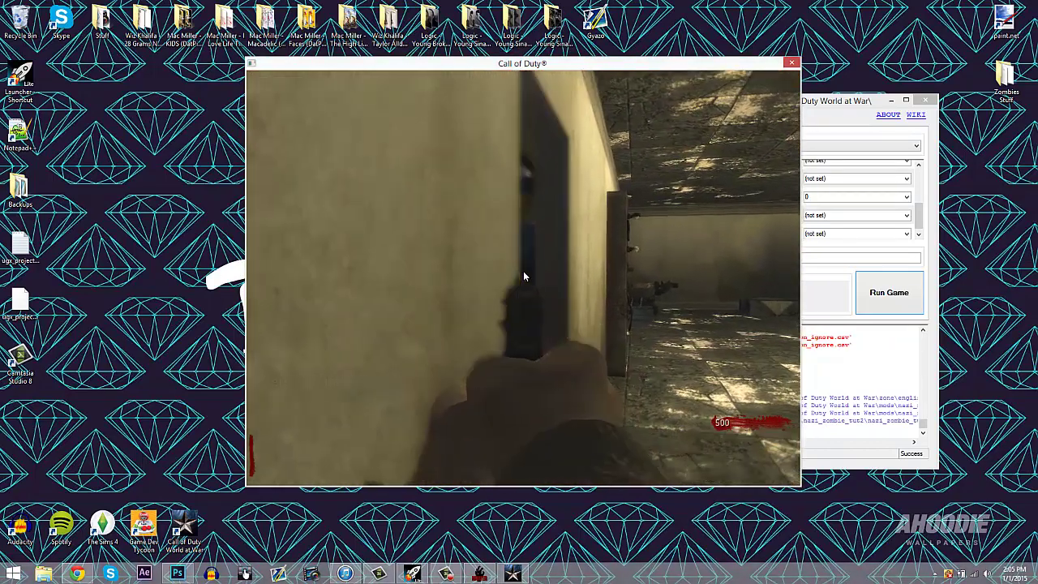
key(w)
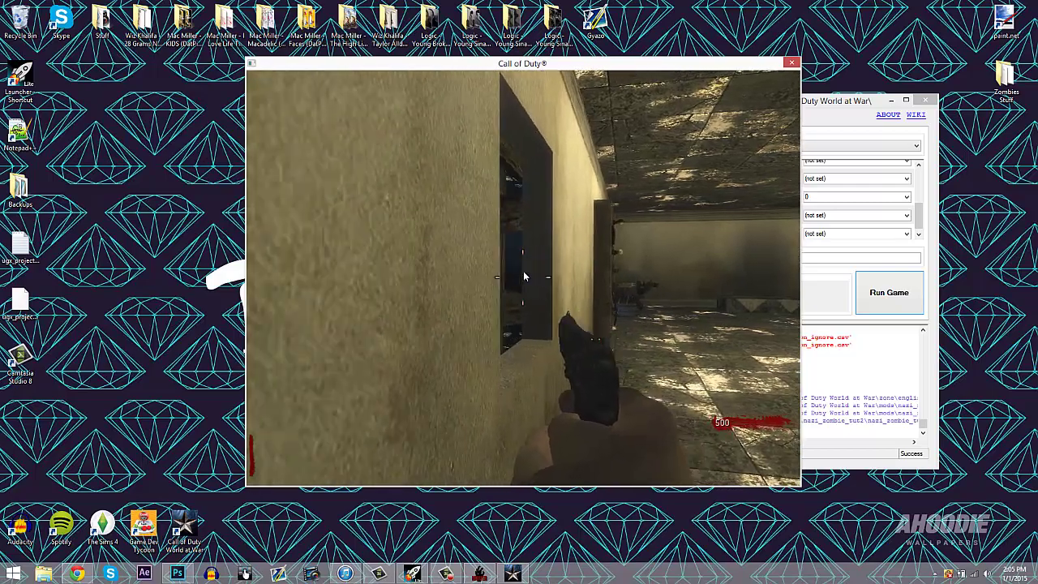
key(w)
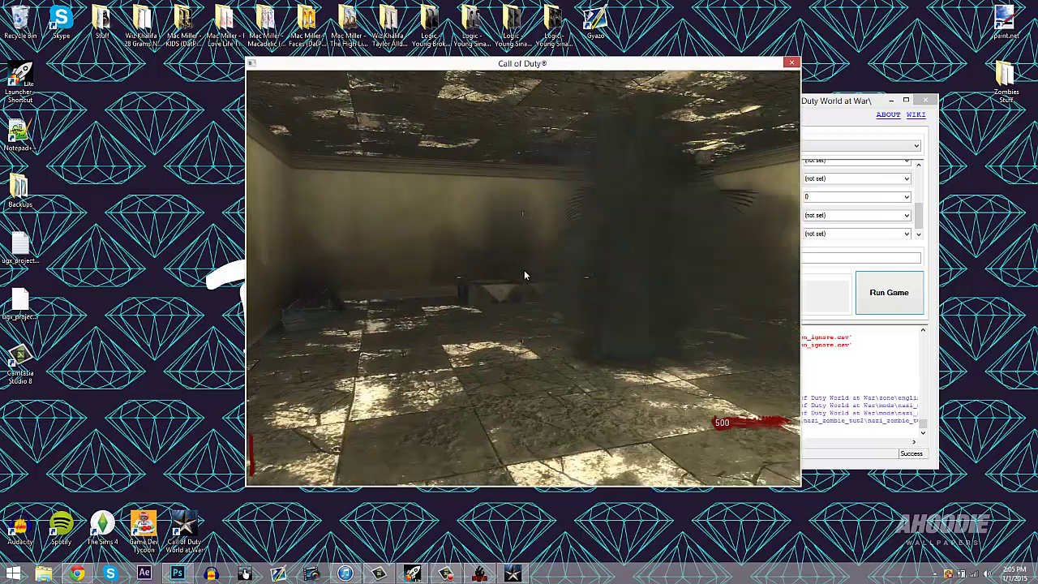
key(w)
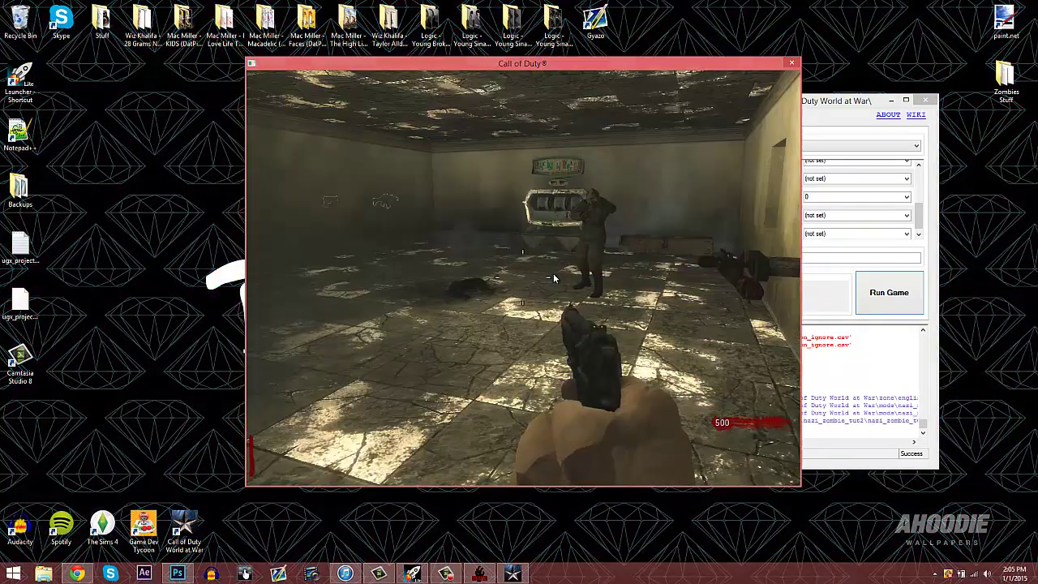
key(w)
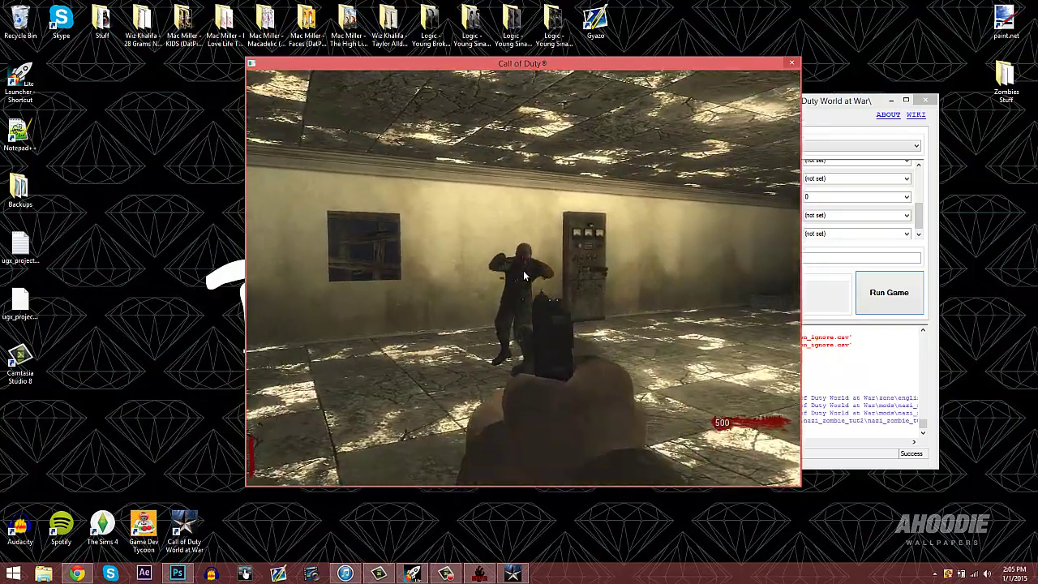
Shoot the zombies that have entered the room and reload the M9 Beretta
click(526, 279)
click(527, 279)
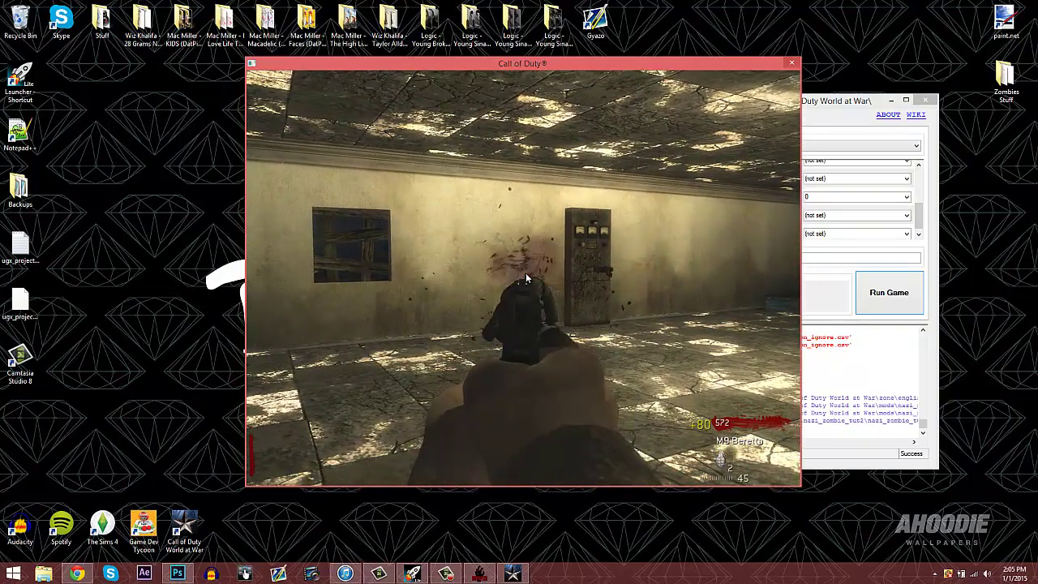
click(525, 278)
click(524, 275)
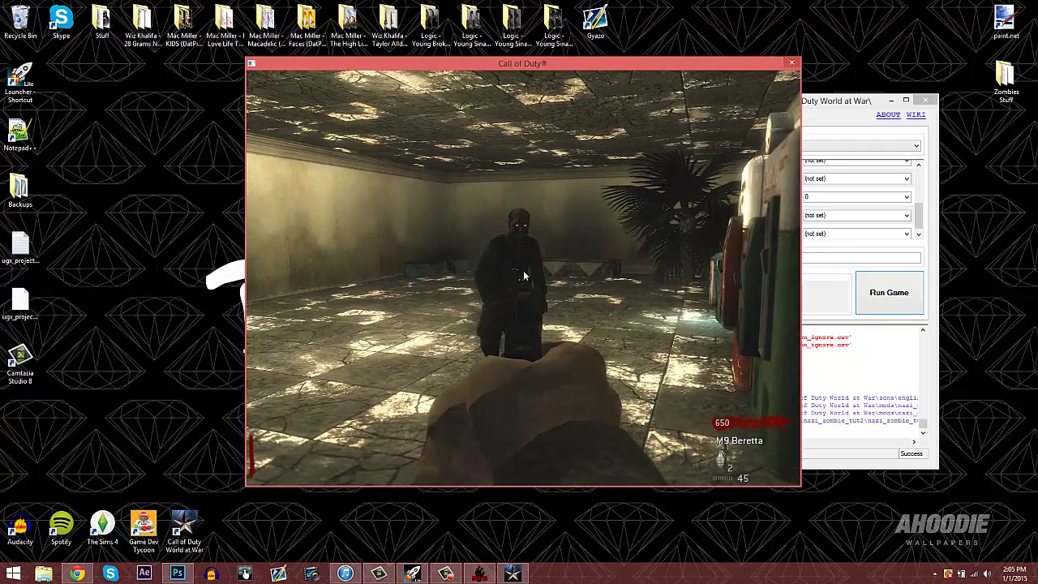
click(523, 276)
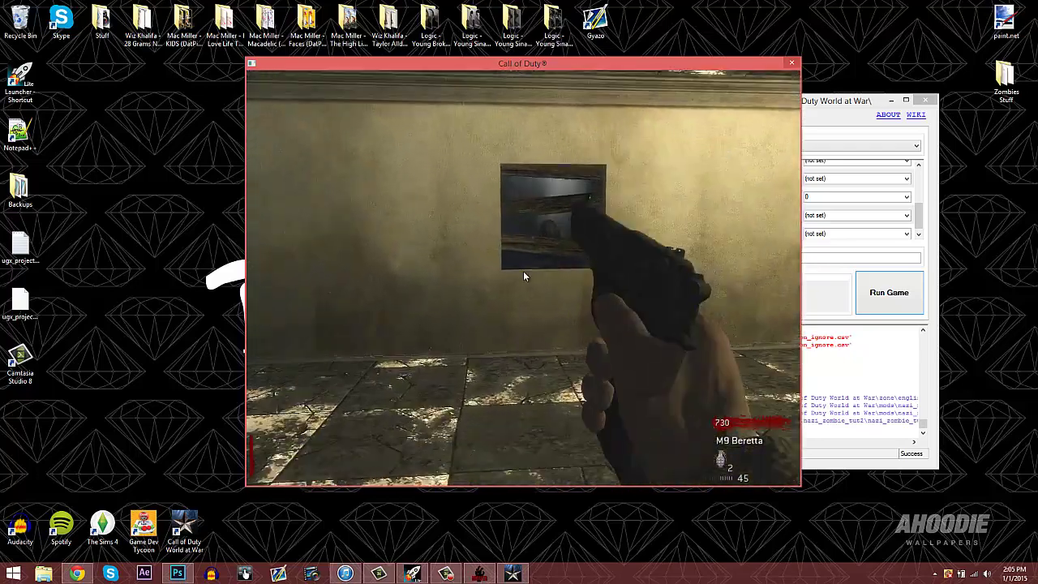
key(r)
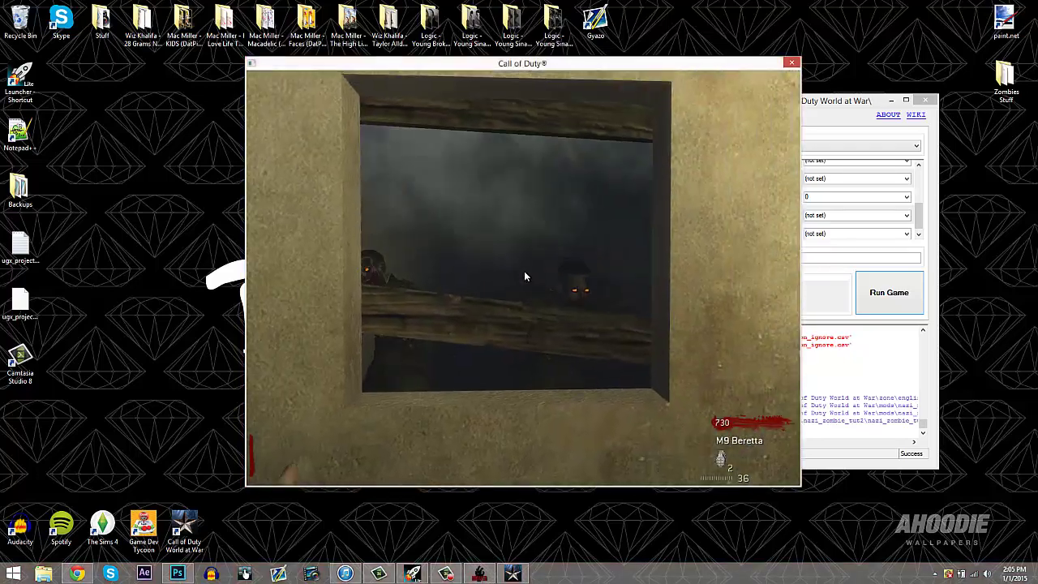
Shoot the zombies behind the barricaded window and reload the pistol
click(524, 276)
click(524, 276)
click(524, 276)
click(523, 277)
click(523, 276)
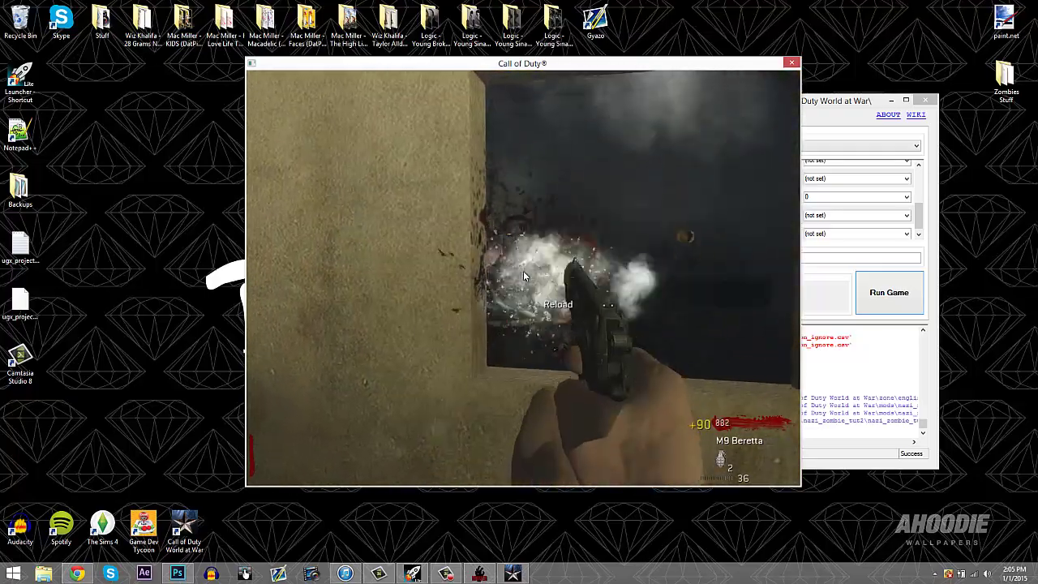
key(r)
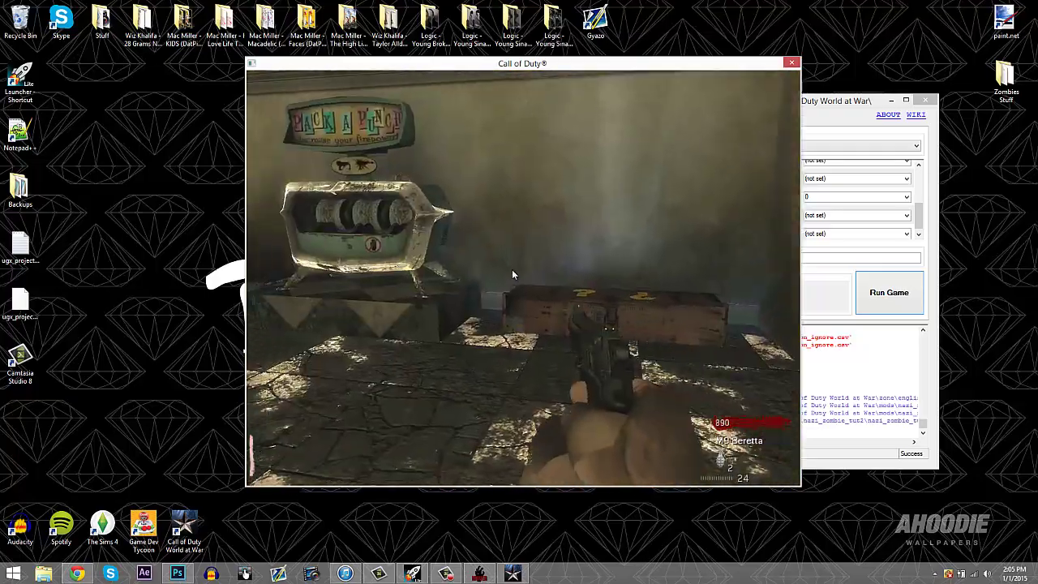
Buy the Quick Revive perk from its machine and turn on the electricity at the power switch
key(w)
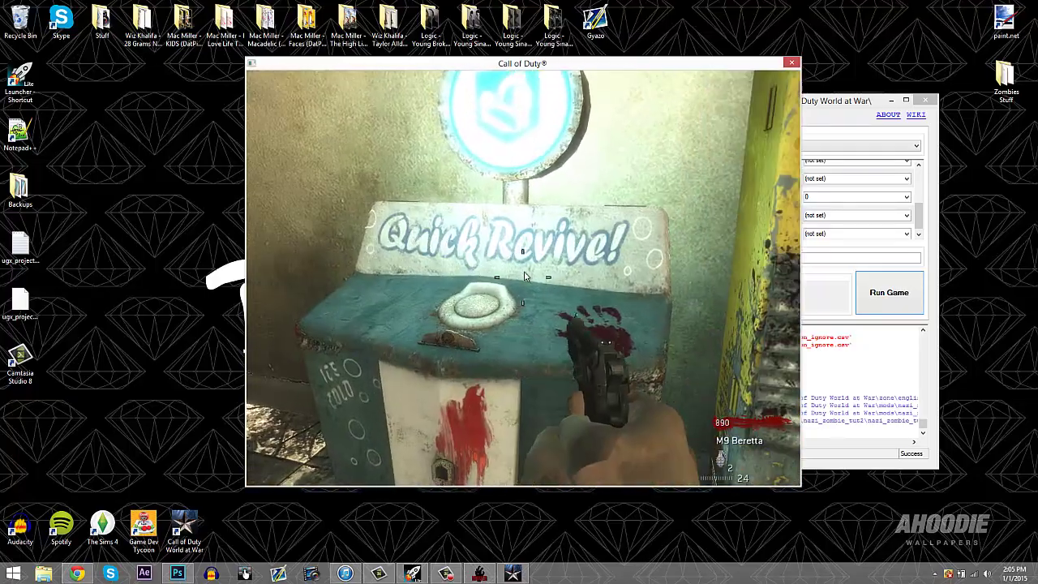
key(f)
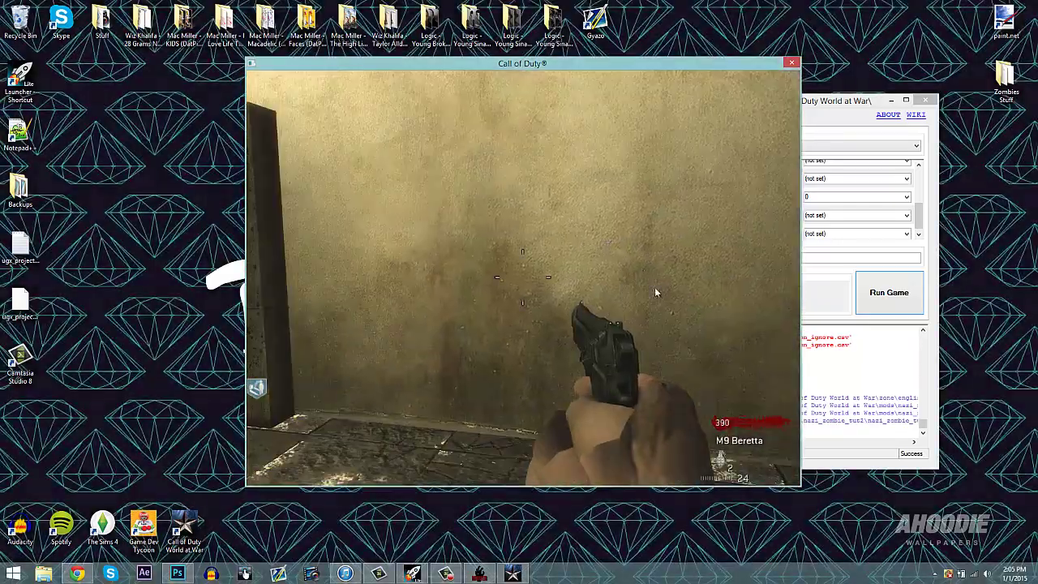
key(w)
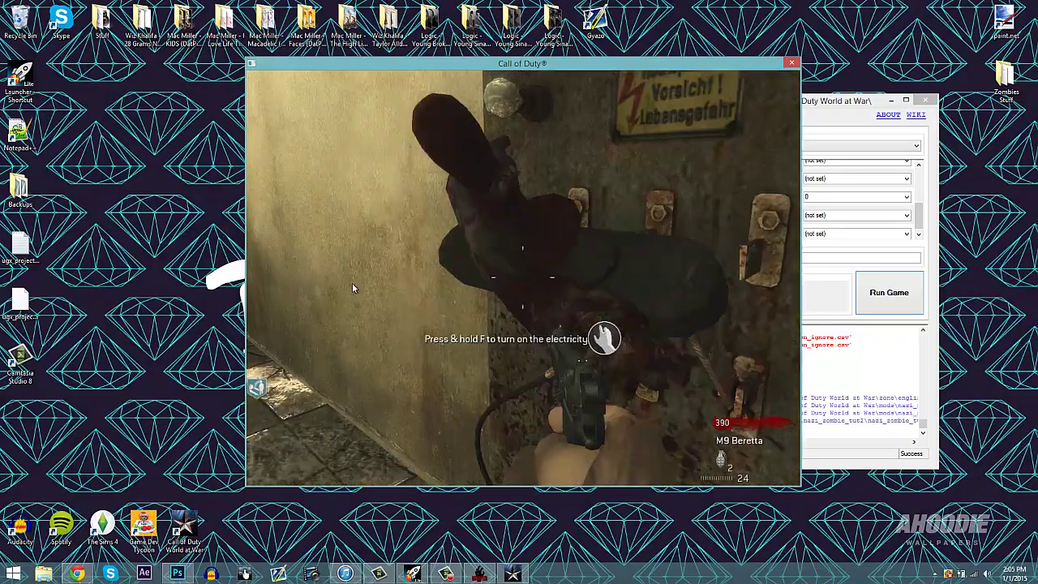
key(f)
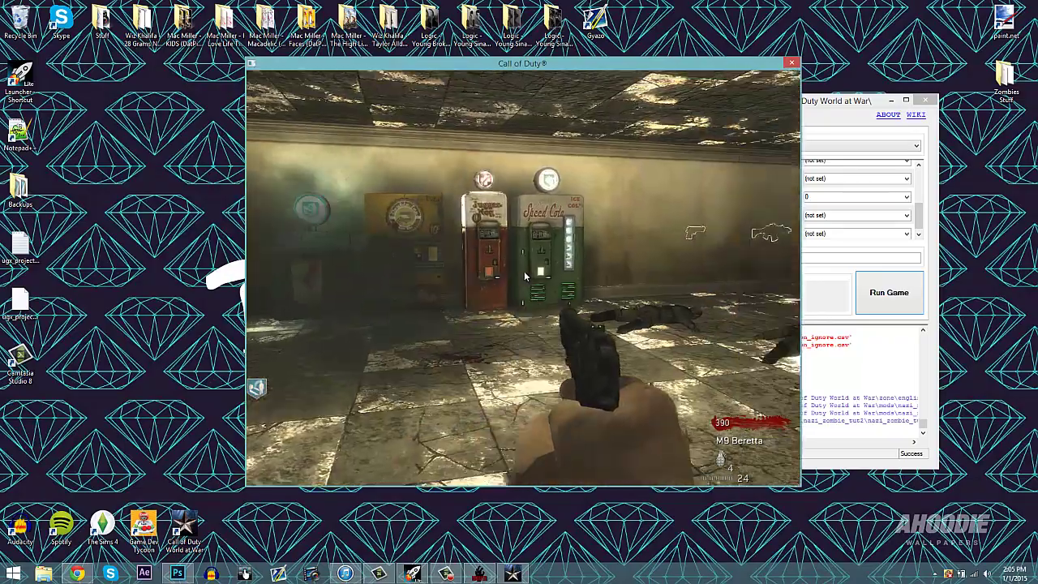
Check the Desert Eagle wall buy and shoot the zombies of the second round inside the room
key(w)
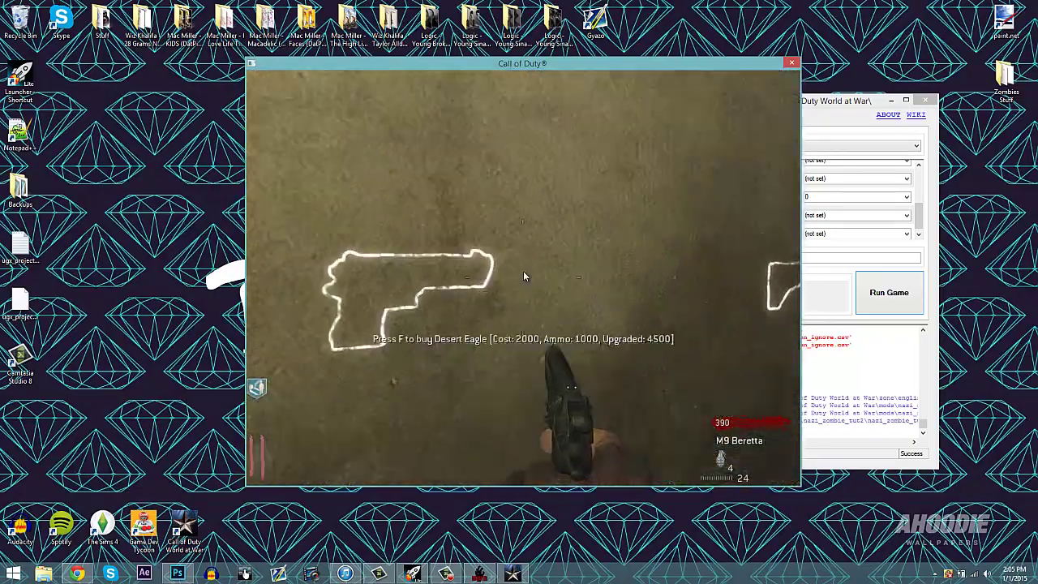
key(w)
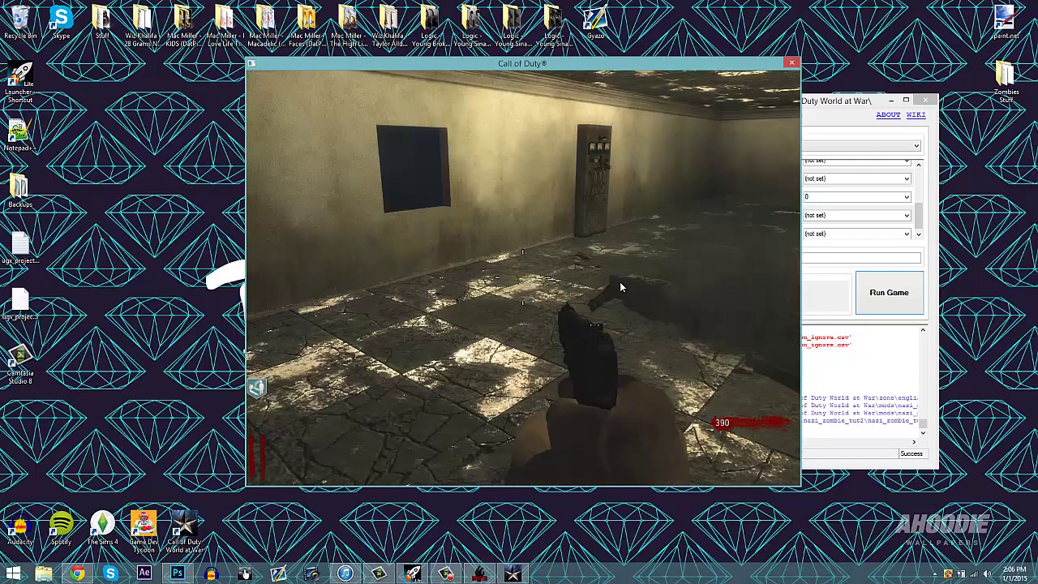
click(523, 270)
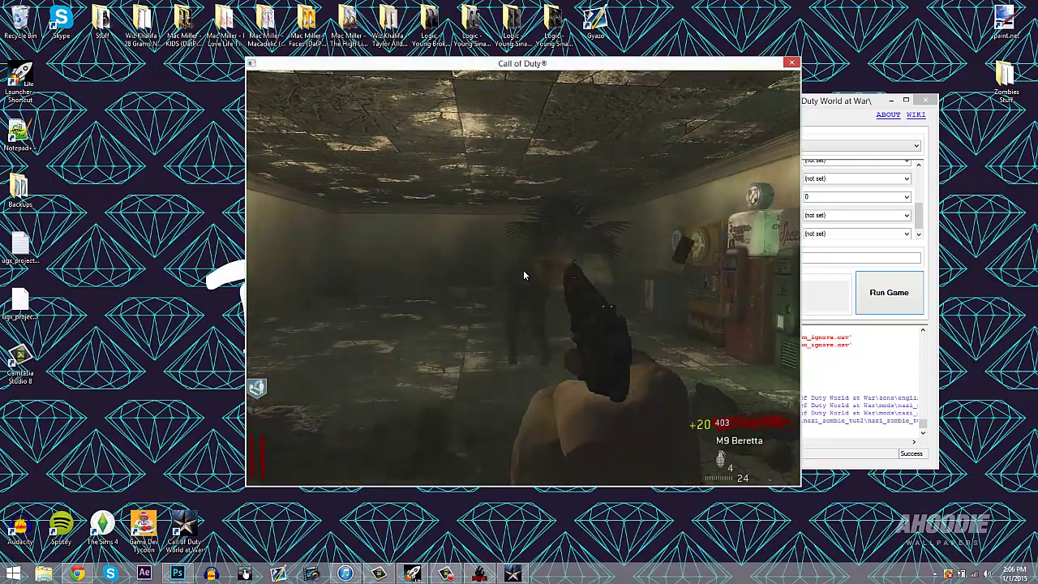
click(524, 271)
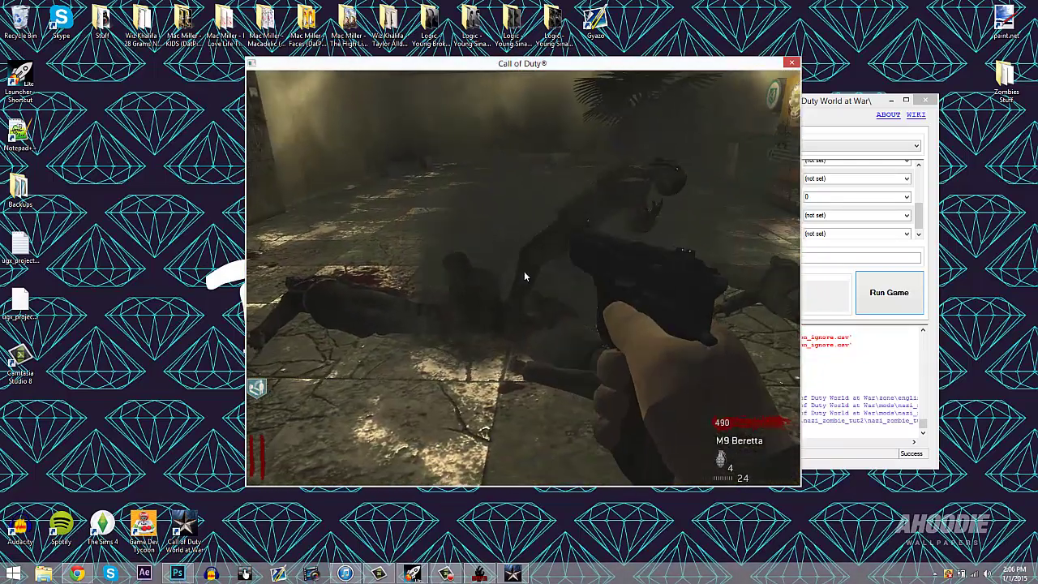
right_click(524, 271)
click(524, 270)
click(524, 271)
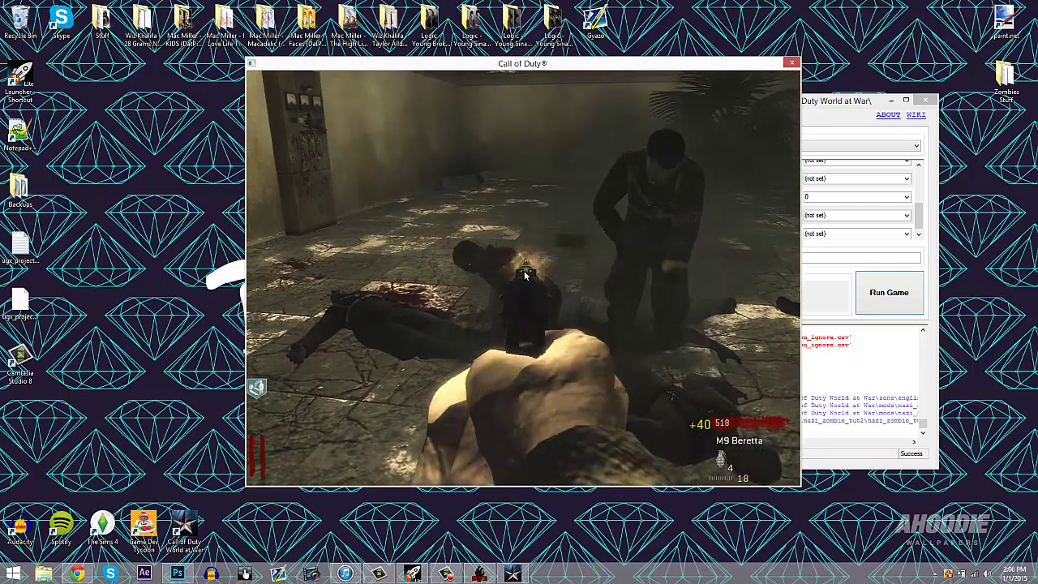
click(524, 276)
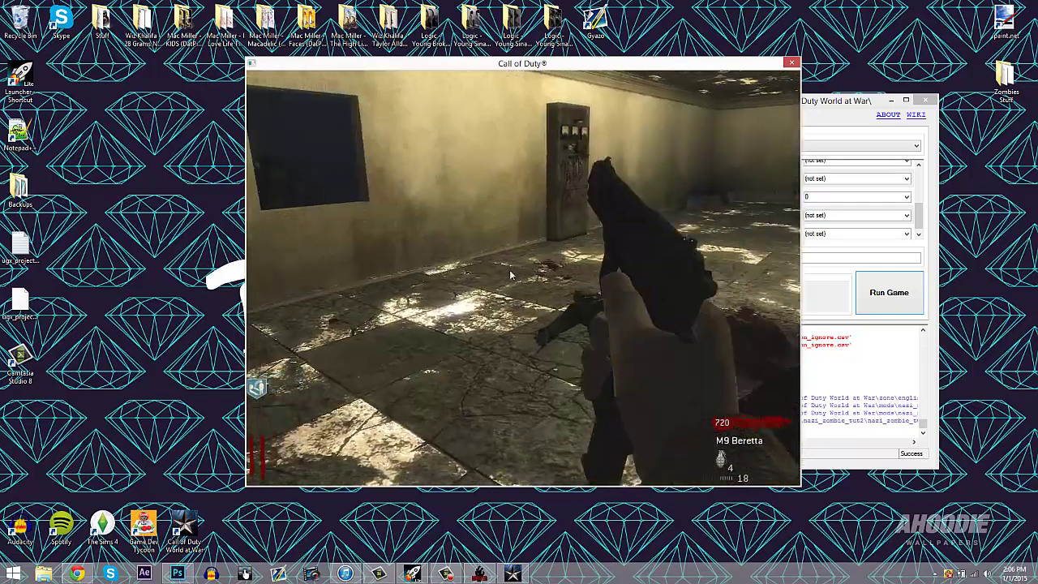
Shoot the zombies through the open window, reload and return to the pistol outline on the wall
click(523, 276)
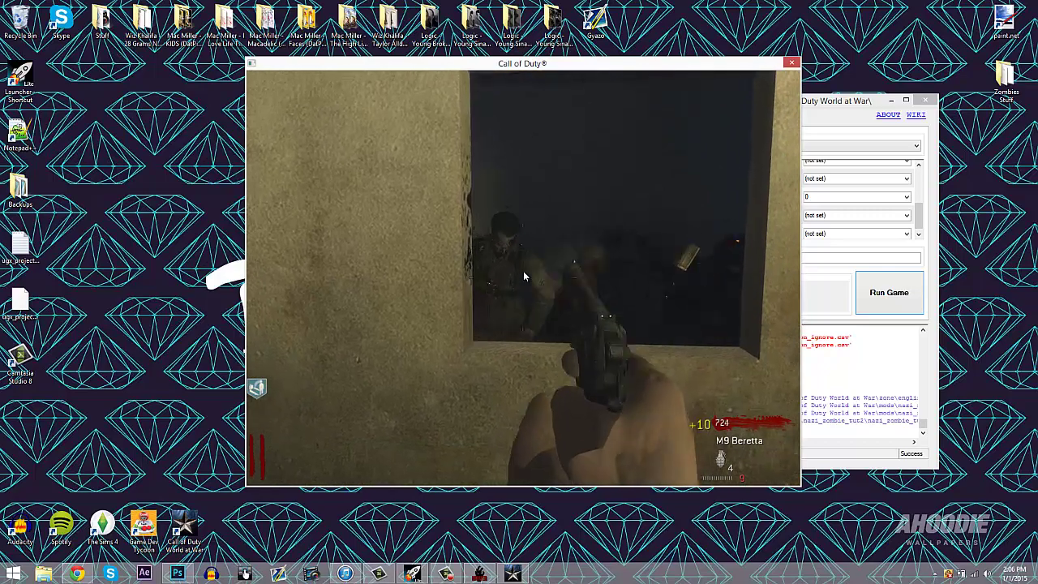
click(523, 270)
click(522, 271)
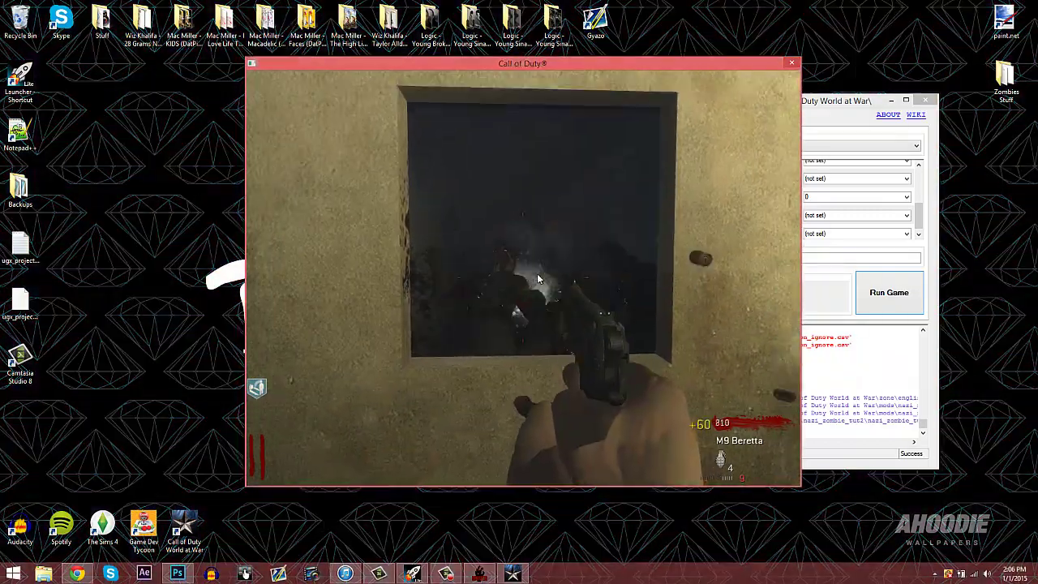
key(r)
key(w)
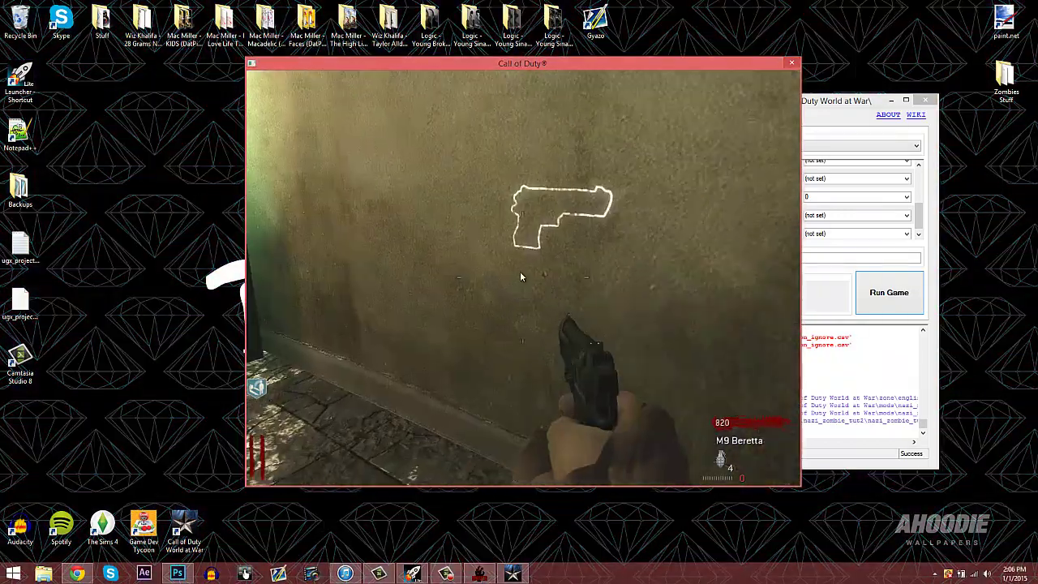
Aim the M9 Beretta and shoot the zombies advancing between the Pack-a-Punch machine and the power switch until its ammo is spent
key(w)
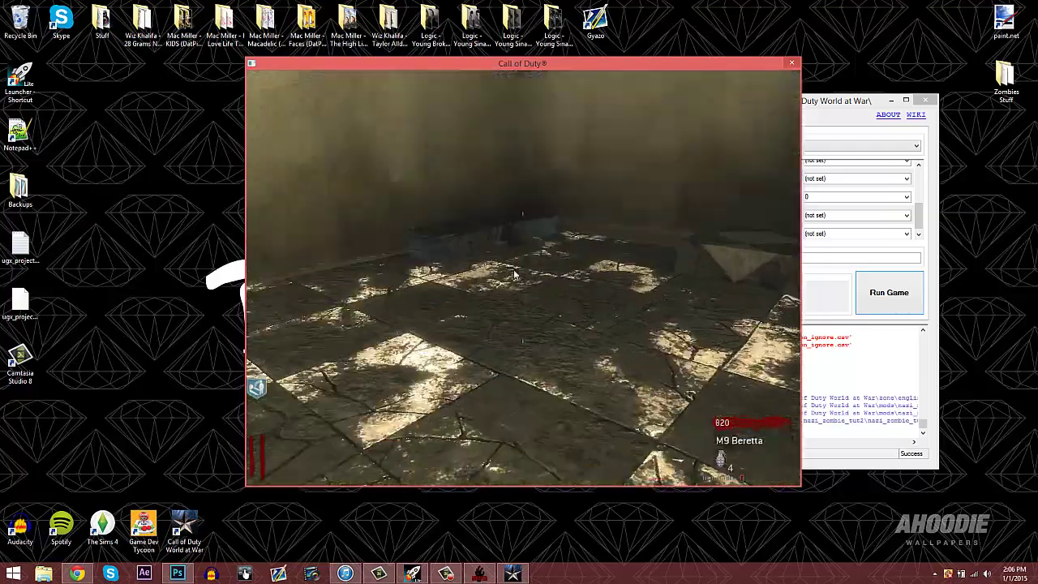
right_click(522, 274)
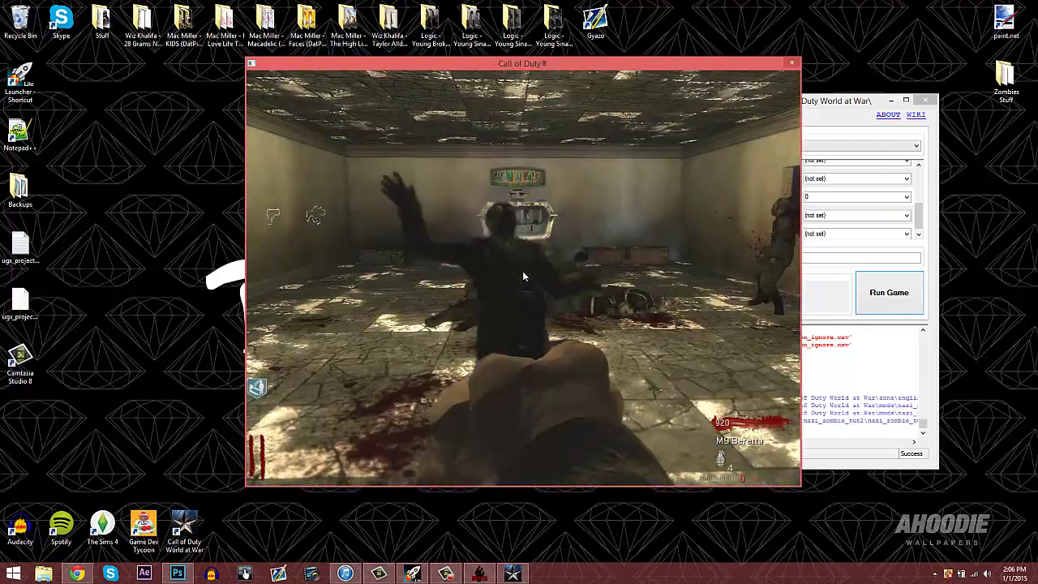
click(523, 276)
click(523, 276)
click(524, 275)
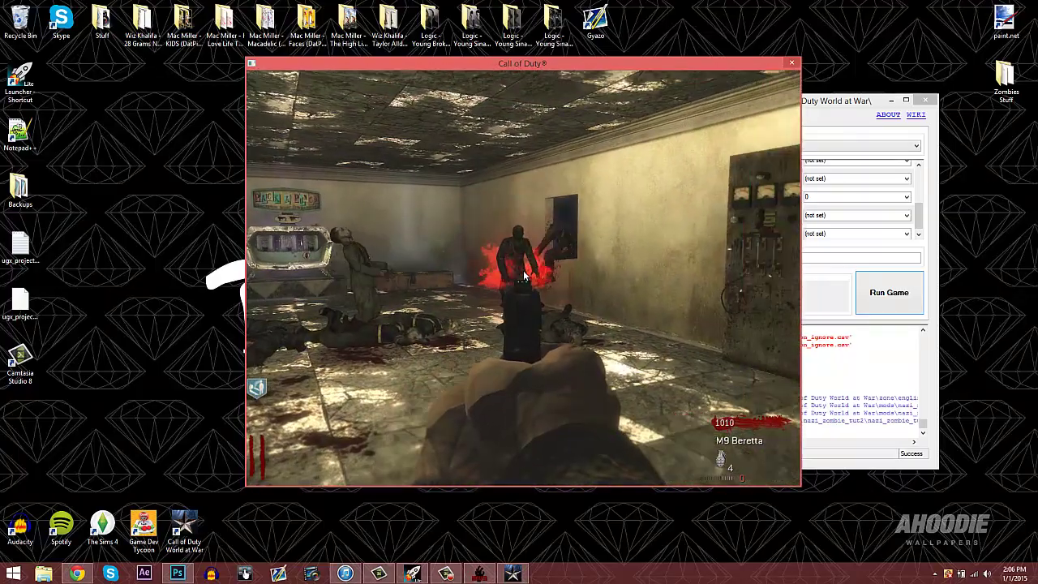
click(524, 276)
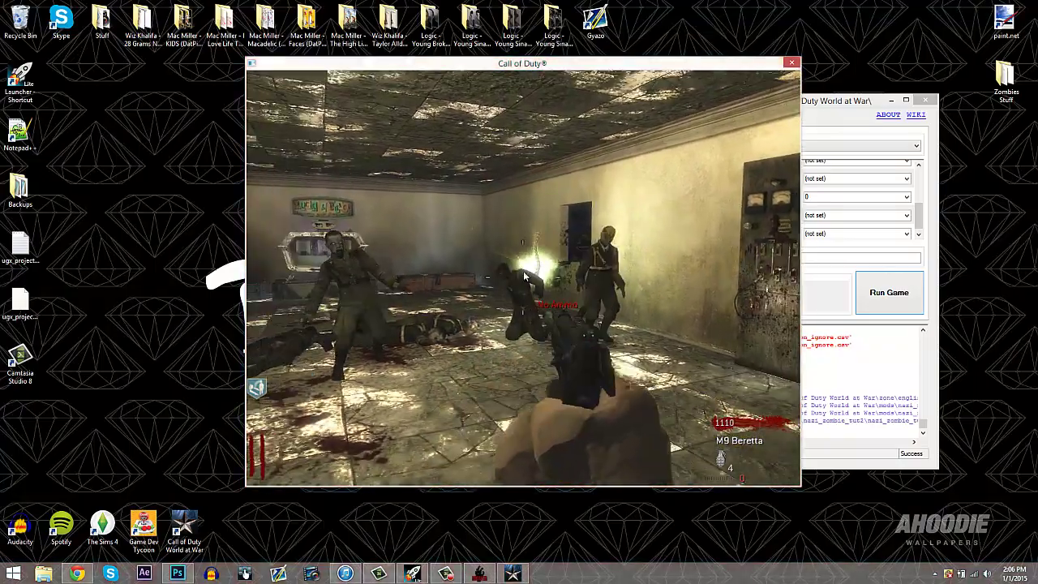
Collect the Terminator power-up, attack the zombies coming through the window and move clear of them
key(w)
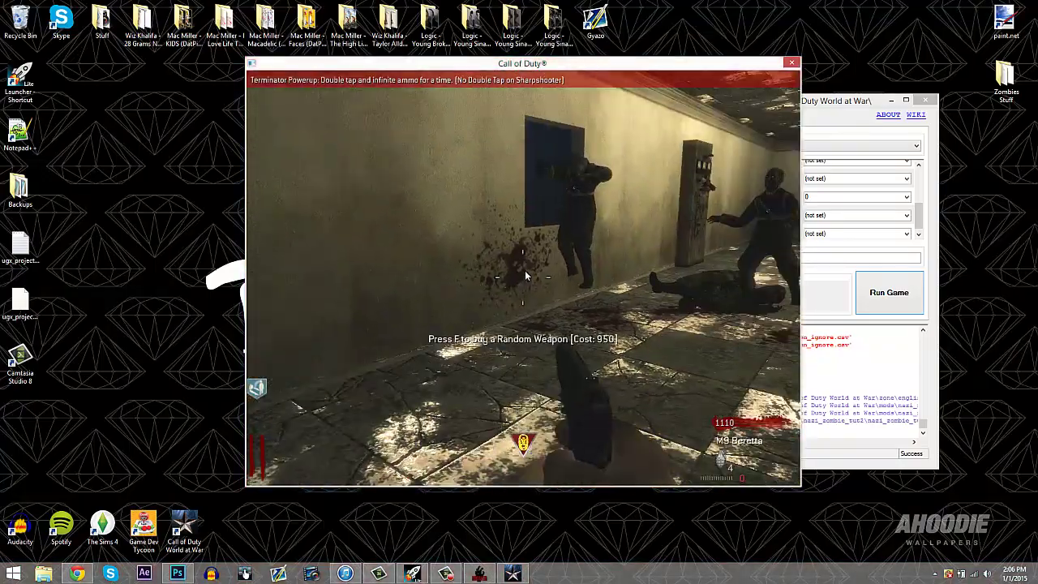
click(524, 276)
key(v)
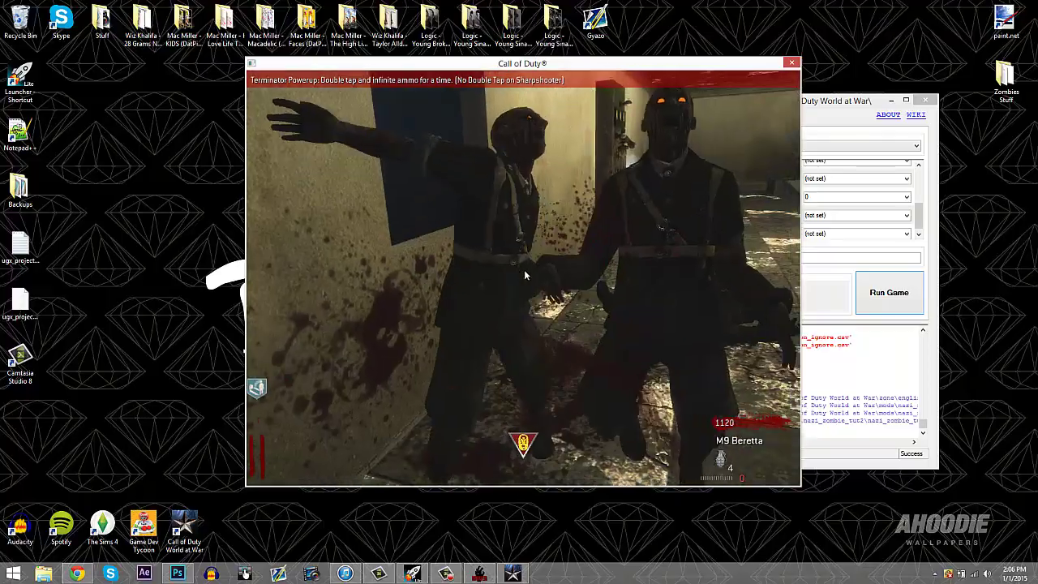
key(w)
key(w)
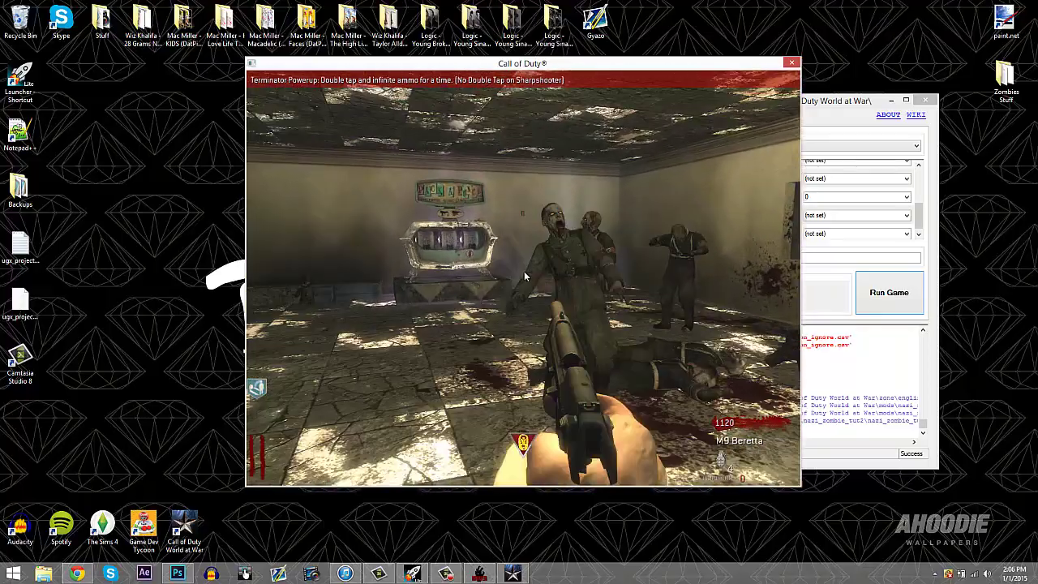
Shoot the zombies near the Pack-a-Punch machine using the power-up's infinite ammo, and pause the game
click(523, 276)
click(523, 271)
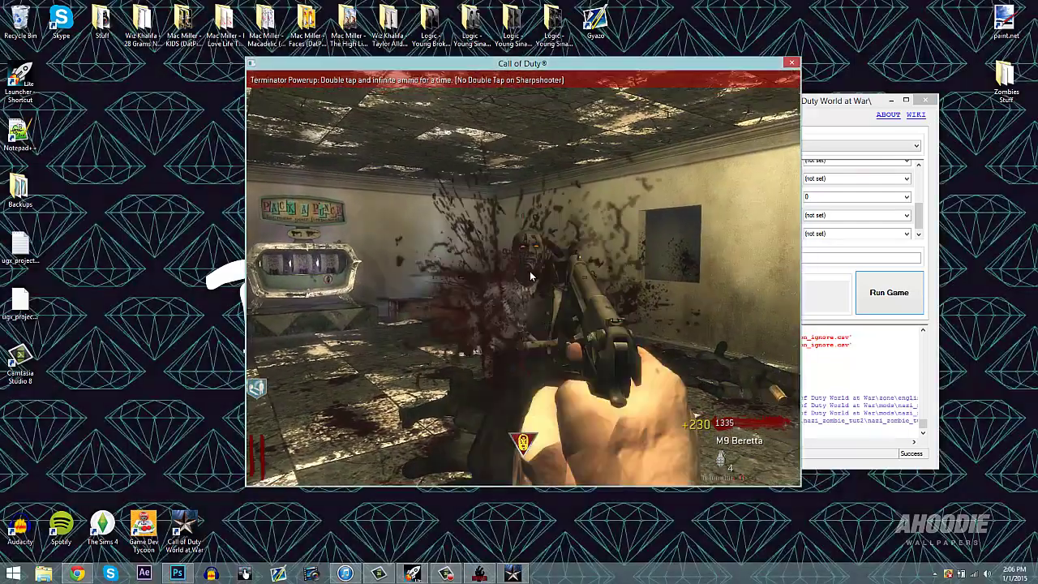
key(Escape)
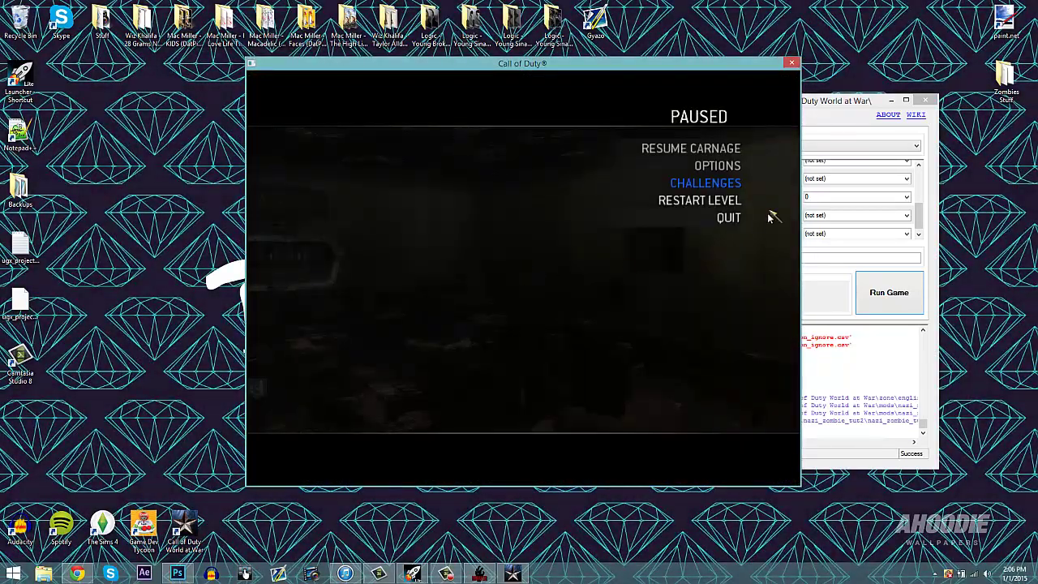